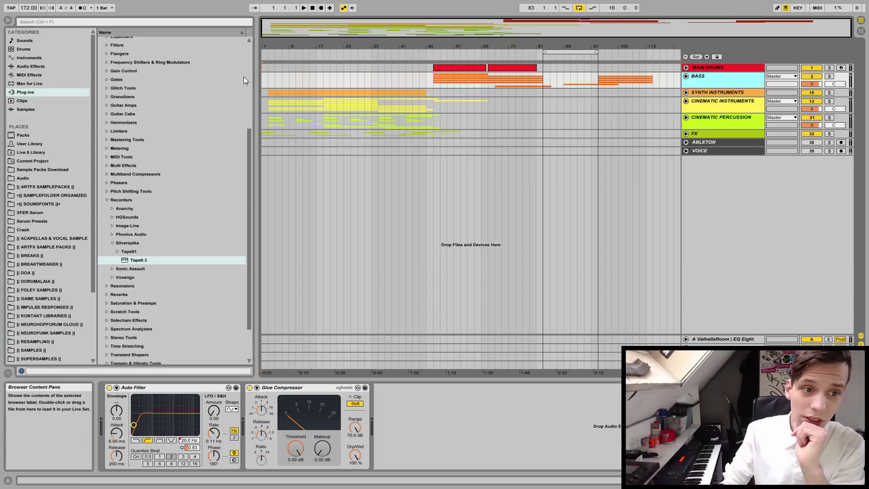
# - Look inside the BASS group, collapse it again, and play the arrangement from bar 1
pyautogui.click(264, 77)
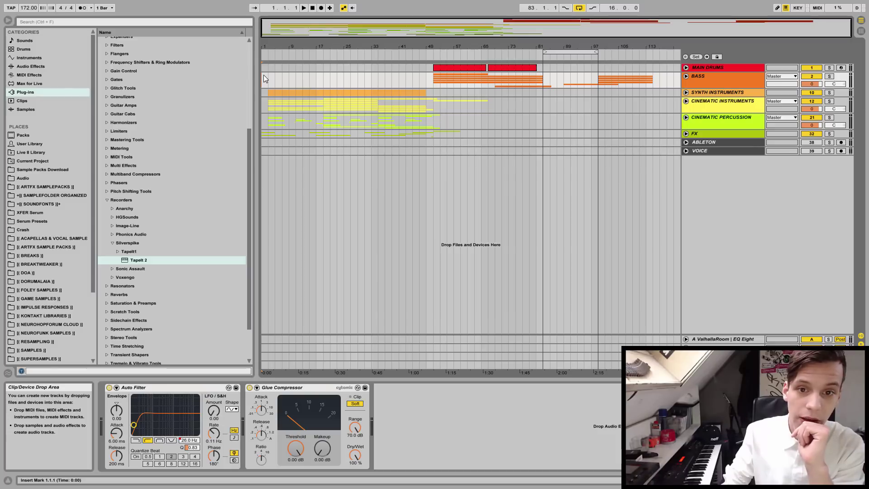
pyautogui.click(688, 78)
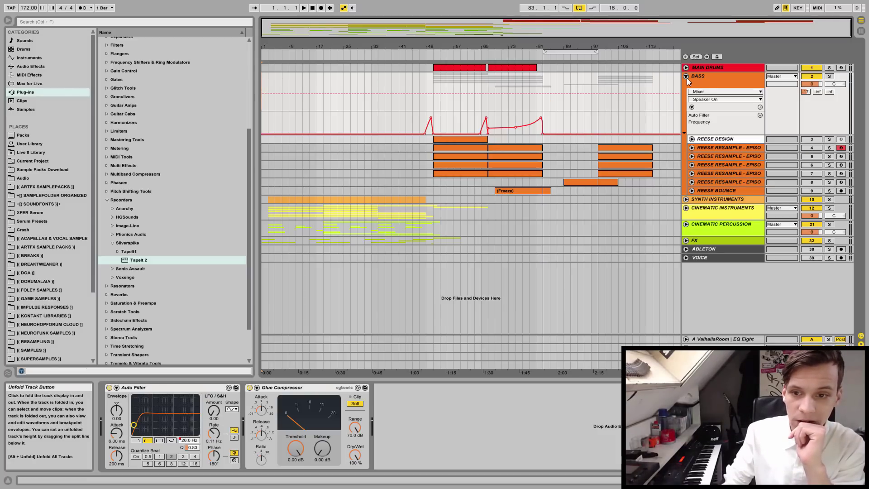
pyautogui.click(686, 77)
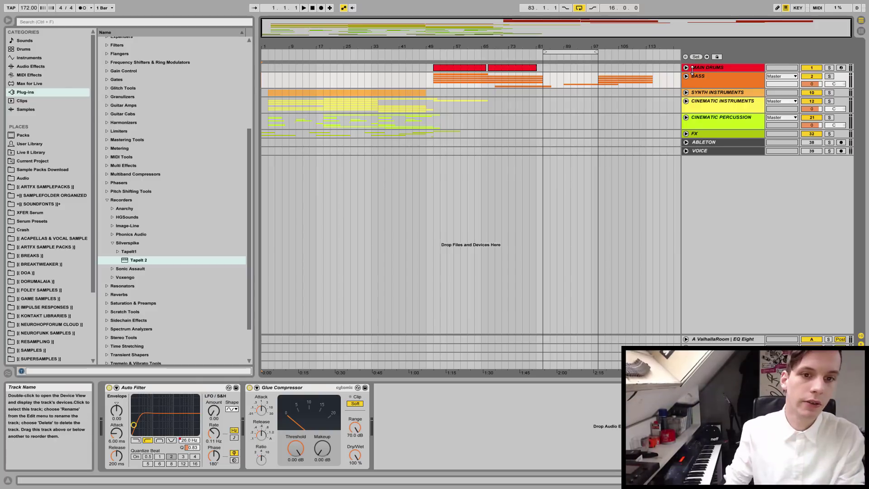
pyautogui.press('space')
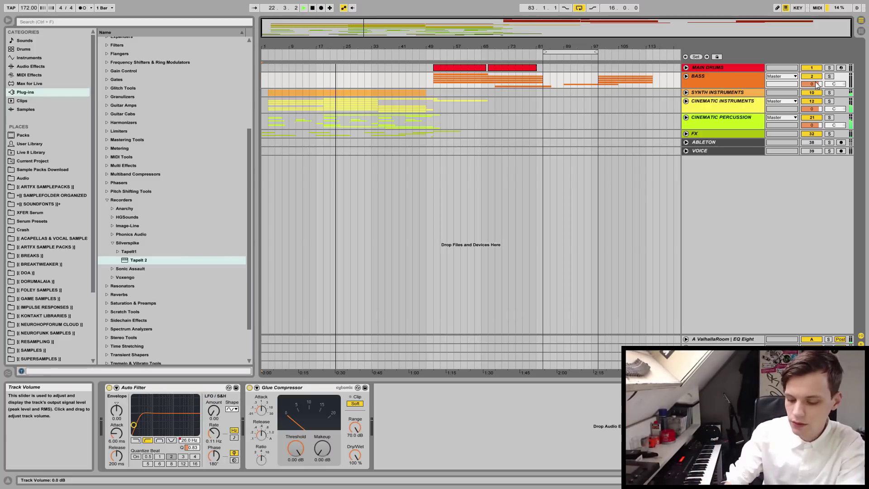
# - Look inside the SYNTH INSTRUMENTS, CINEMATIC INSTRUMENTS and CINEMATIC PERCUSSION groups during playback, collapse each one, and stop playback
pyautogui.click(686, 93)
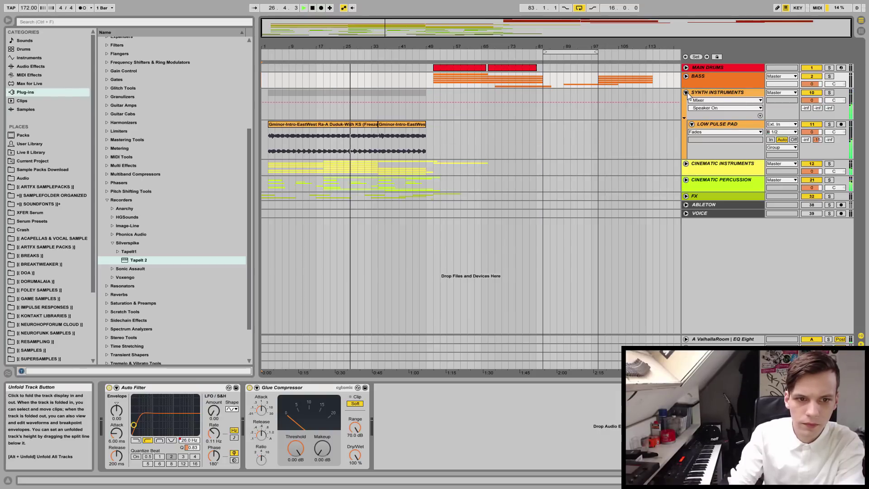
pyautogui.click(686, 93)
pyautogui.click(687, 102)
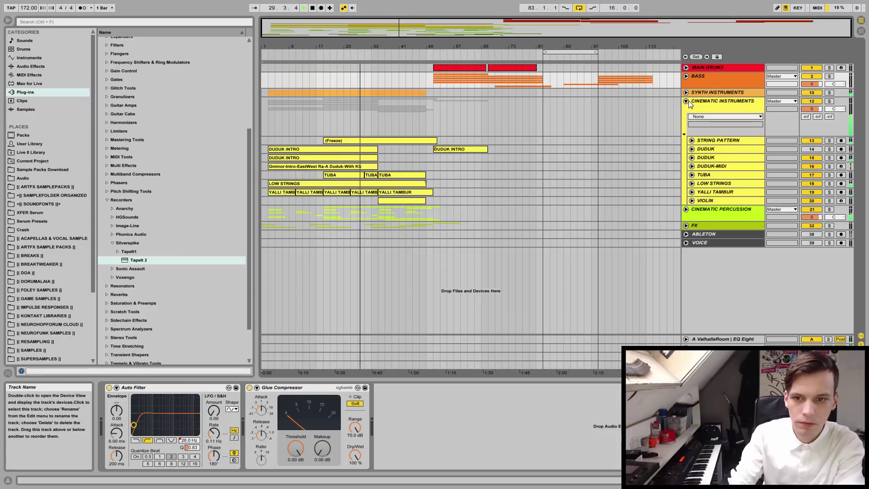
pyautogui.click(686, 102)
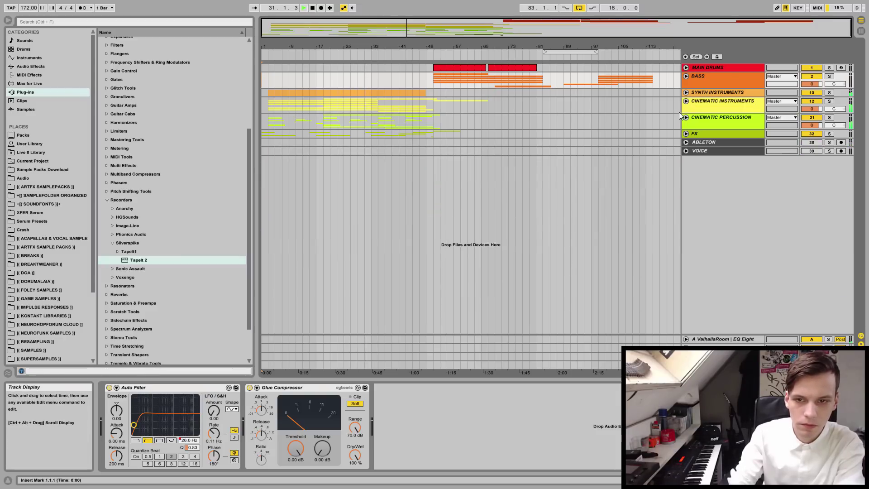
pyautogui.click(686, 118)
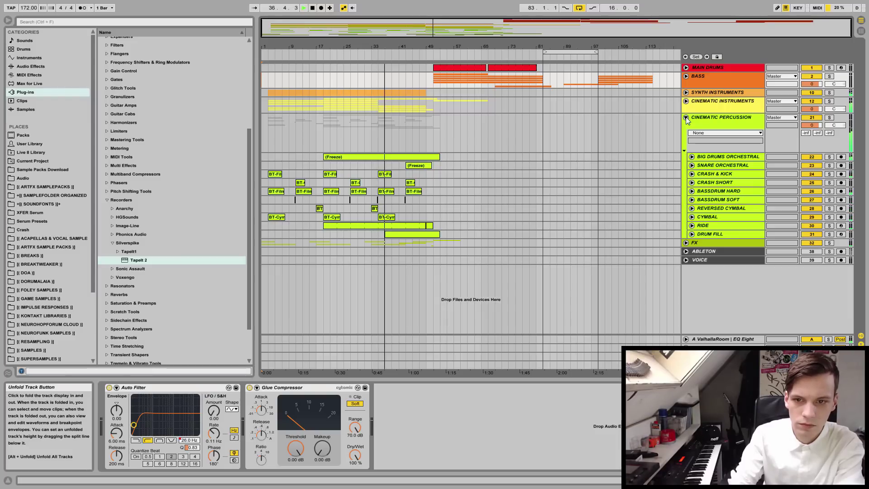
pyautogui.click(686, 119)
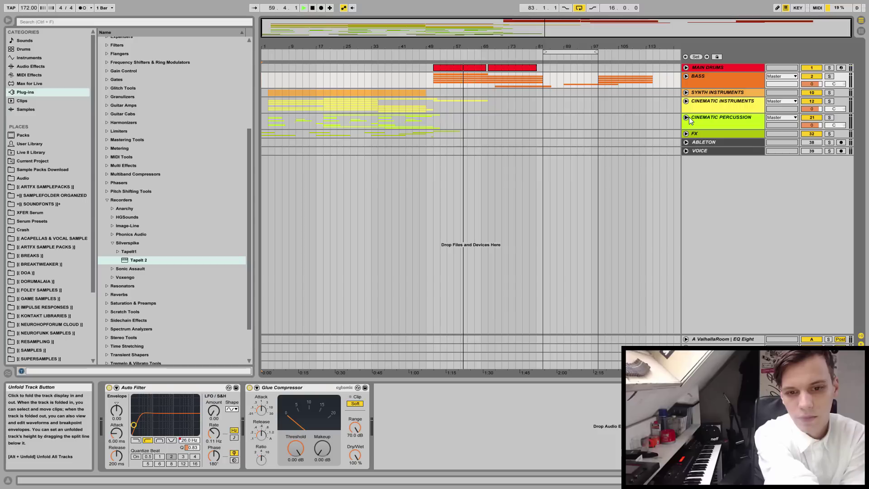
pyautogui.press('space')
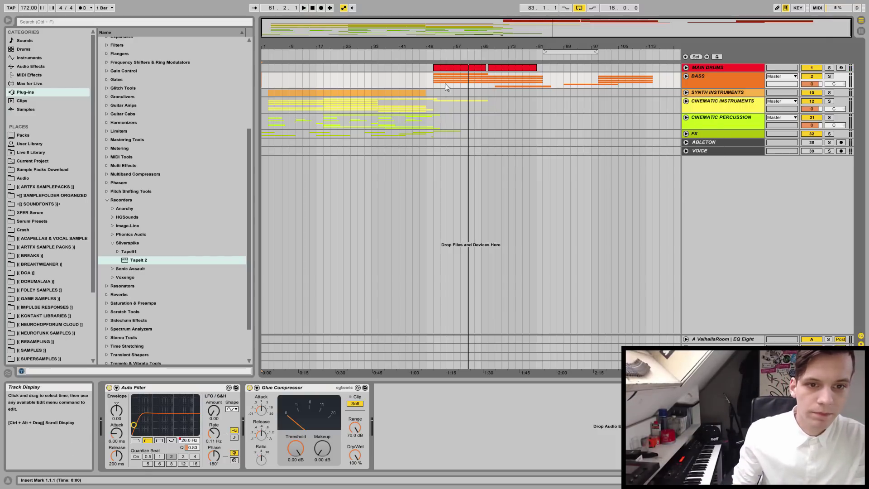
# - Expand the MAIN DRUMS track and briefly play the arrangement from bar 67
pyautogui.moveTo(432, 81); pyautogui.dragTo(543, 81)
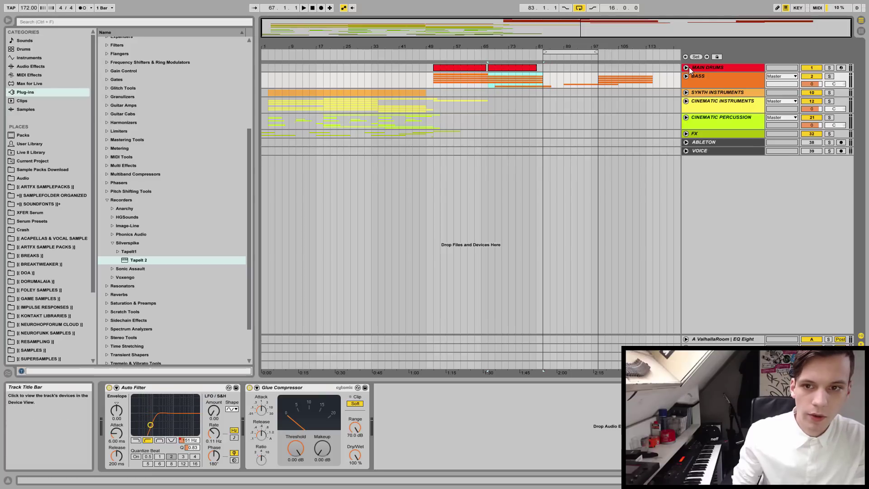
pyautogui.click(686, 67)
pyautogui.click(489, 79)
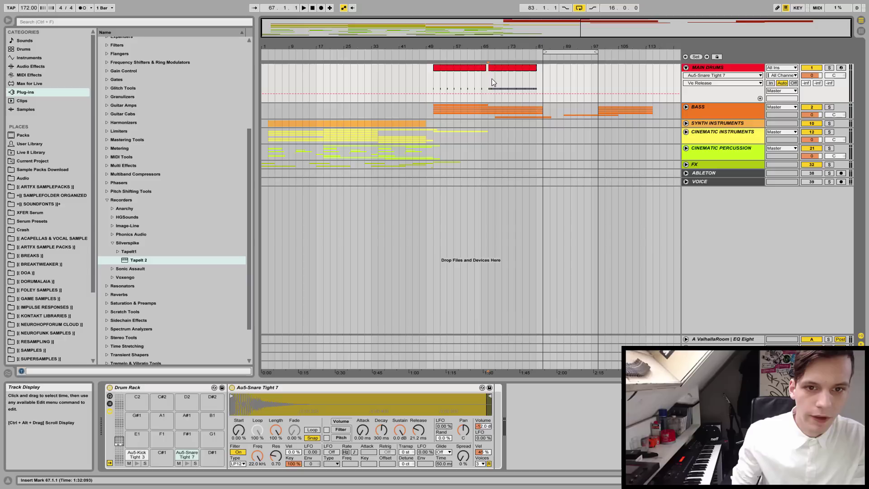
pyautogui.press('space')
pyautogui.press('space')
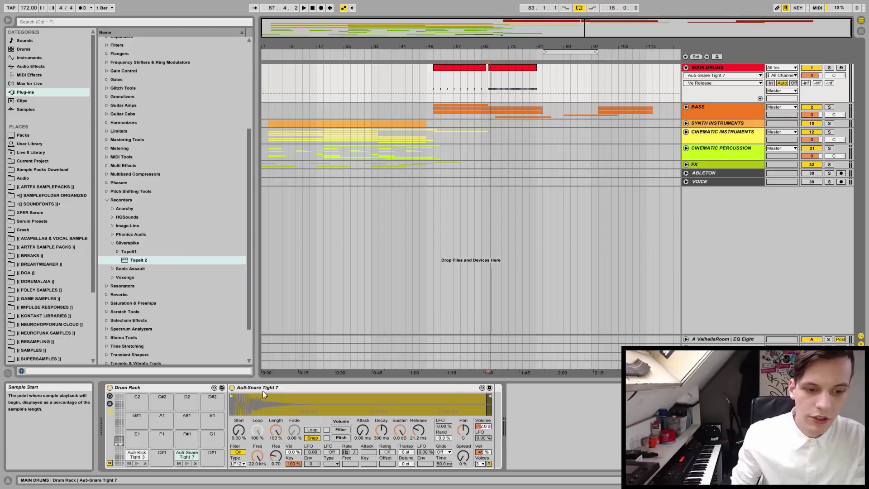
# - Audition the Au5-Kick Tight 3 pad in the Drum Rack and collapse the MAIN DRUMS track
pyautogui.click(137, 454)
pyautogui.click(138, 463)
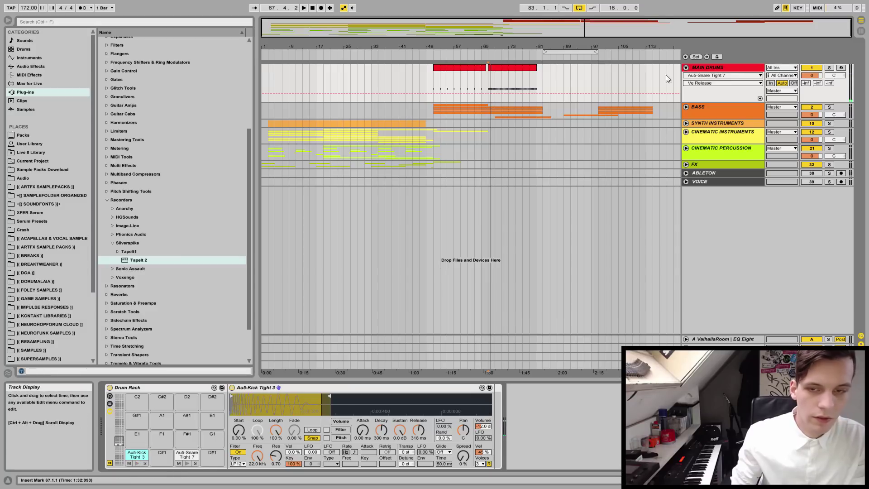
pyautogui.click(686, 68)
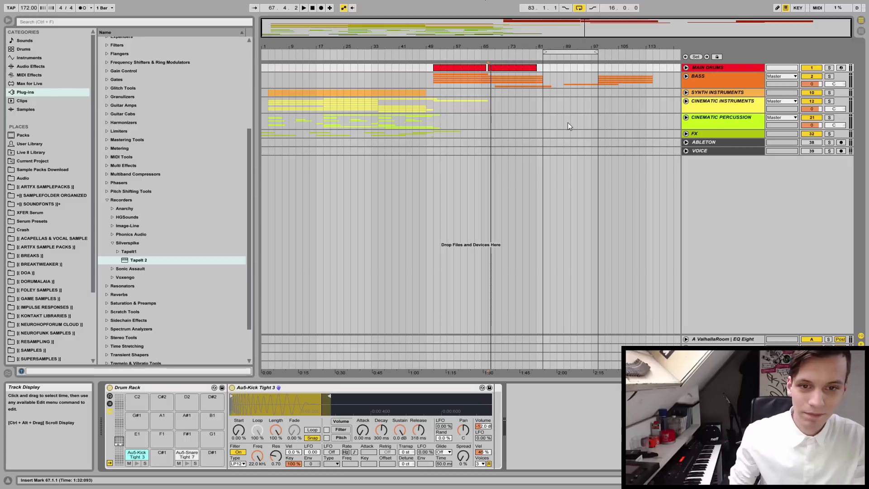
# - Briefly play the arrangement from bar 83
pyautogui.click(544, 67)
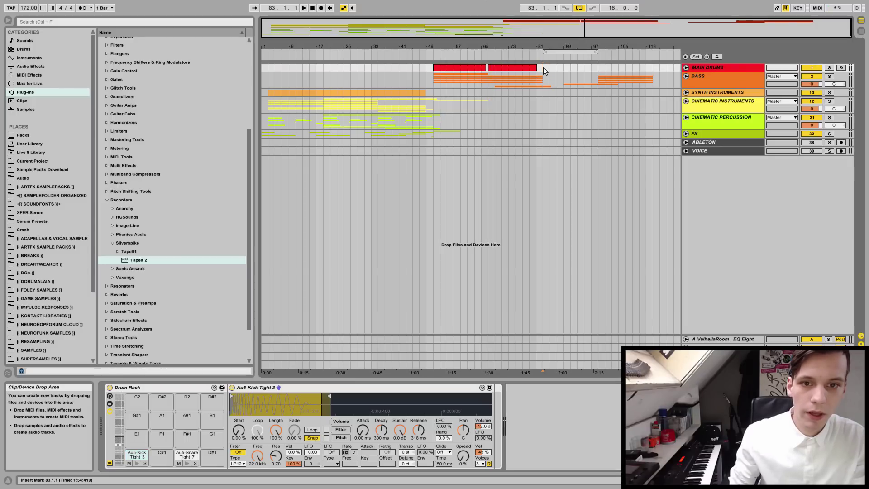
pyautogui.press('space')
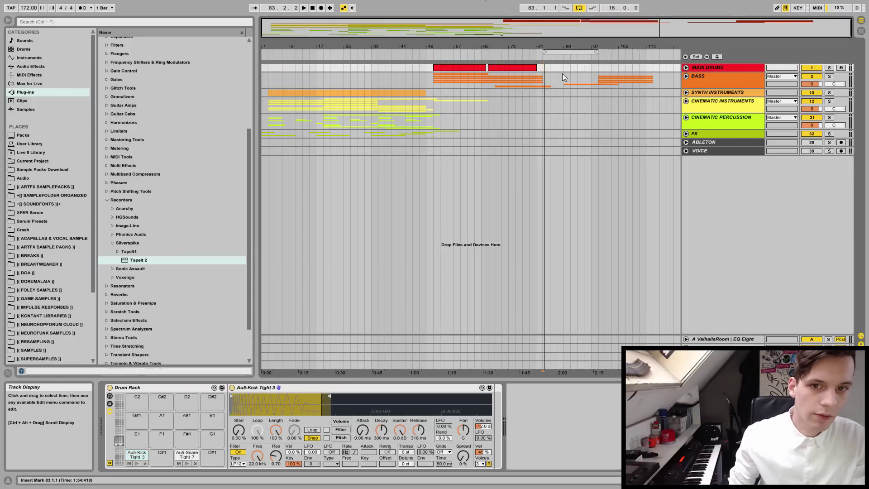
pyautogui.press('space')
# - Expand the BASS group, solo REESE DESIGN, and listen to its clip from bar 51
pyautogui.click(432, 66)
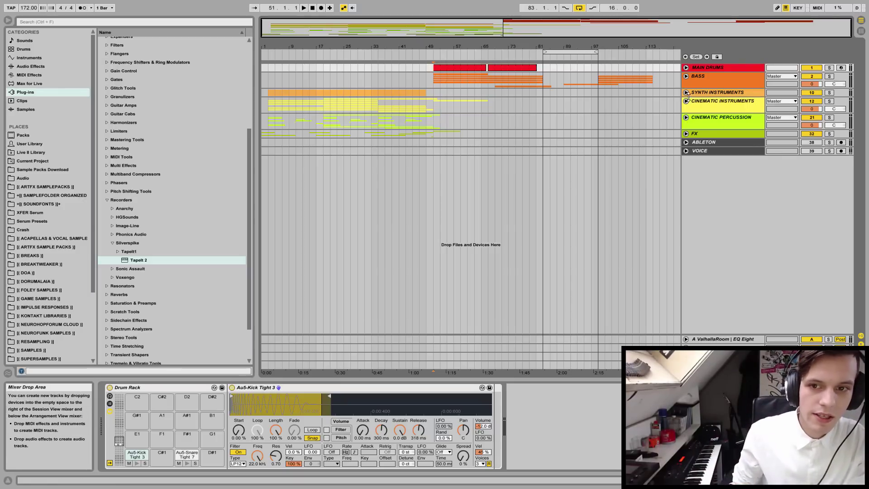
pyautogui.click(686, 76)
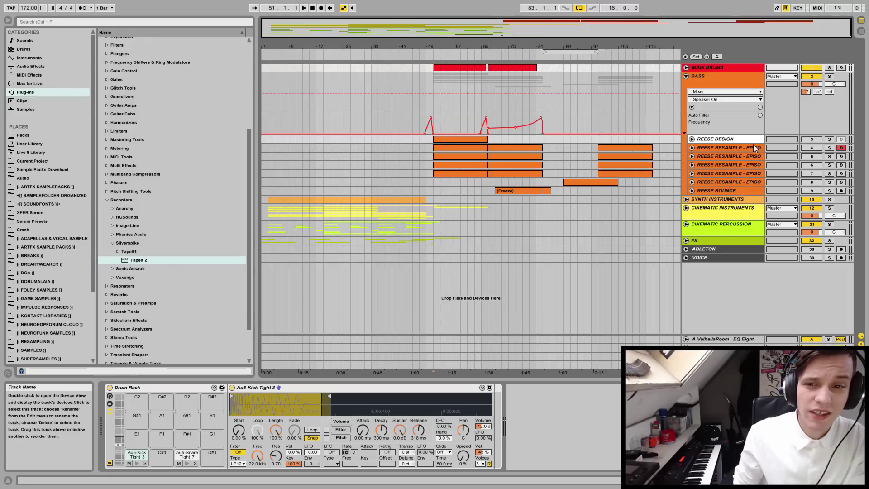
pyautogui.click(829, 139)
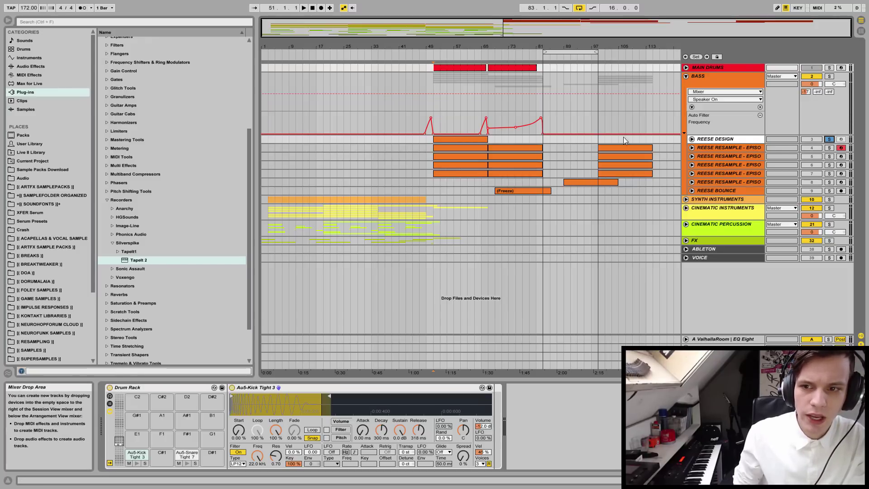
pyautogui.click(481, 142)
pyautogui.press('space')
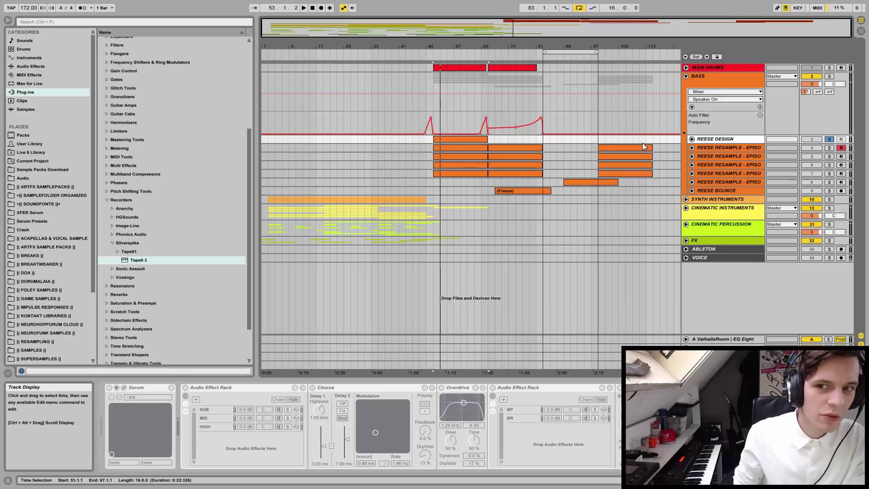
# - Move the solo from REESE DESIGN to the first REESE RESAMPLE track, expand that track and show its devices
pyautogui.click(724, 140)
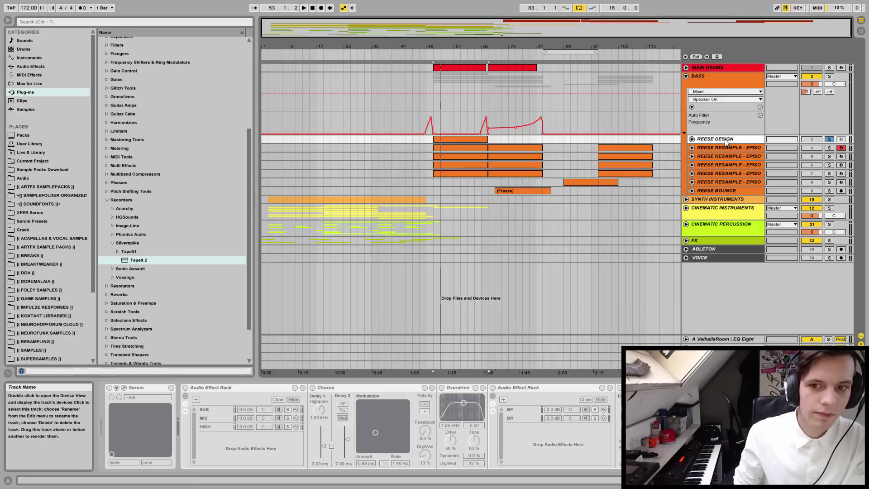
pyautogui.click(830, 140)
pyautogui.click(829, 148)
pyautogui.click(453, 149)
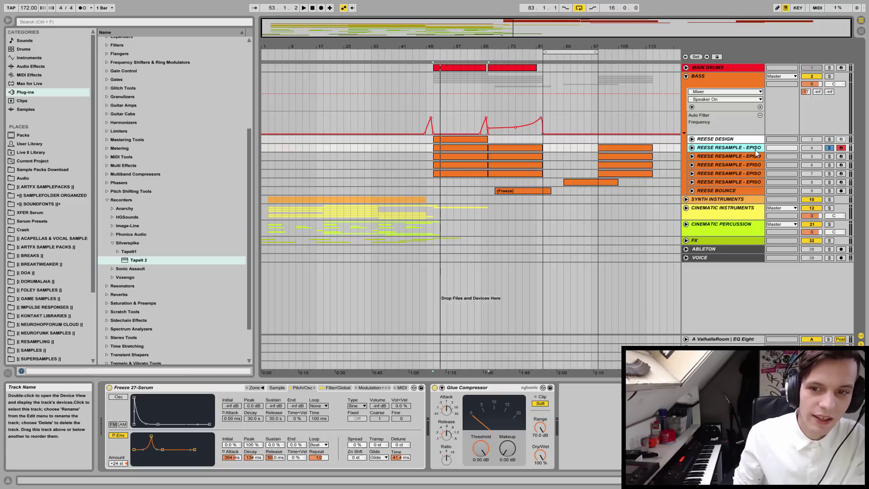
pyautogui.click(691, 148)
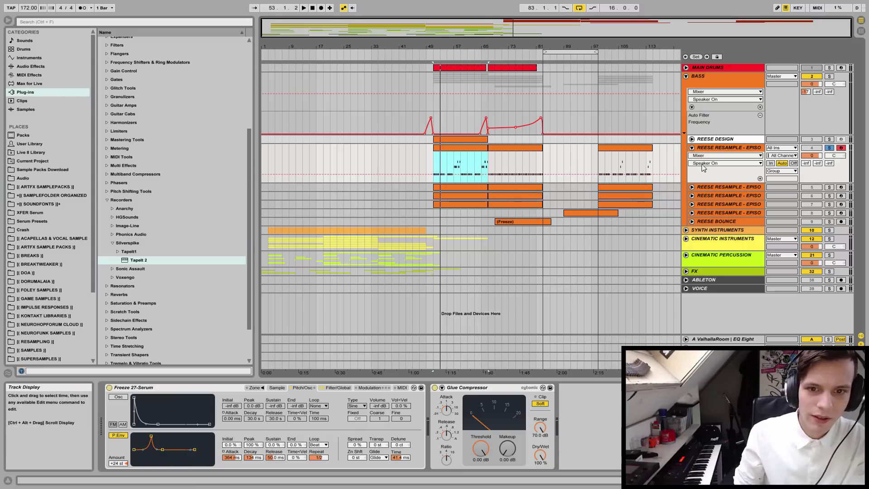
pyautogui.click(718, 149)
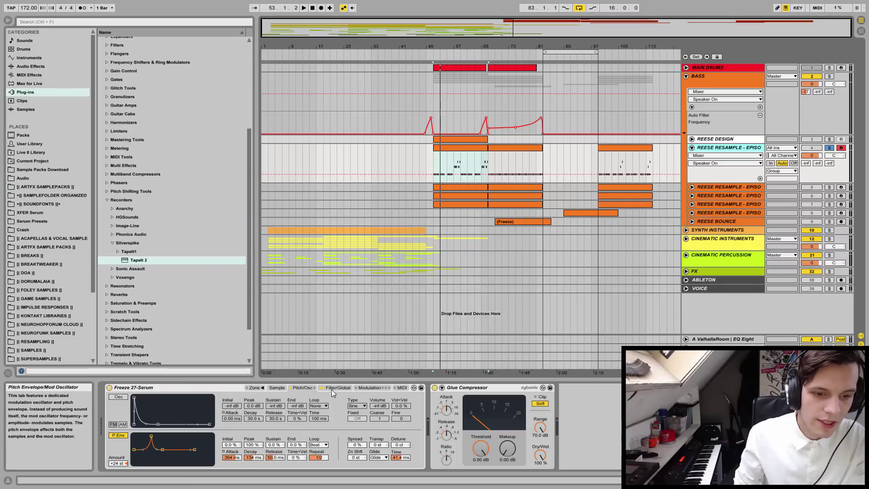
# - Review the Sample, Filter/Global and Pitch/Osc settings of the Freeze 27-Serum sampler, ending on Pitch/Osc
pyautogui.click(273, 389)
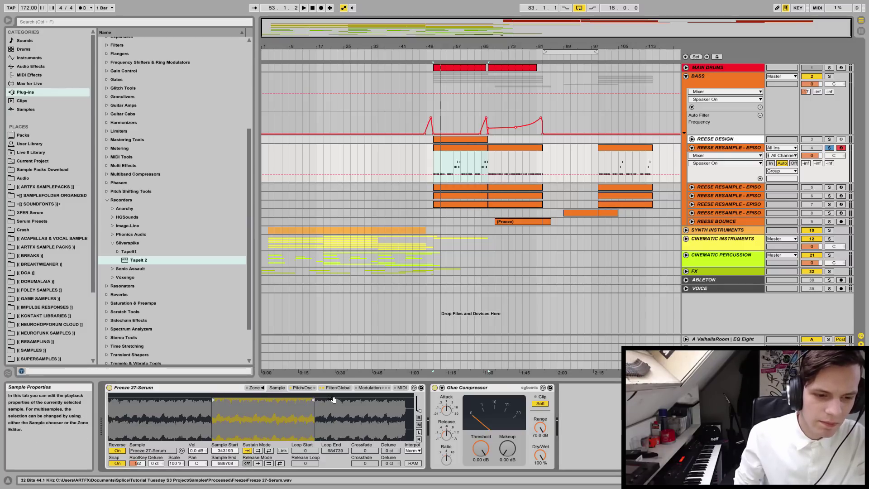
pyautogui.click(303, 387)
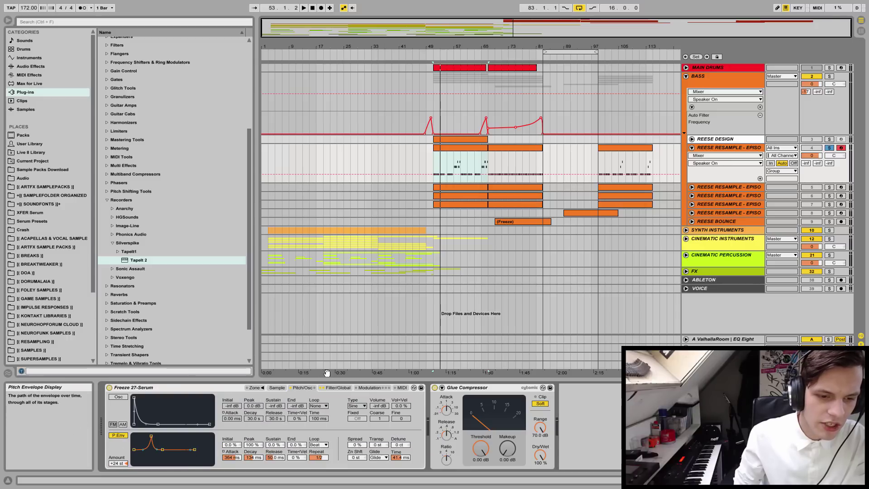
pyautogui.click(337, 388)
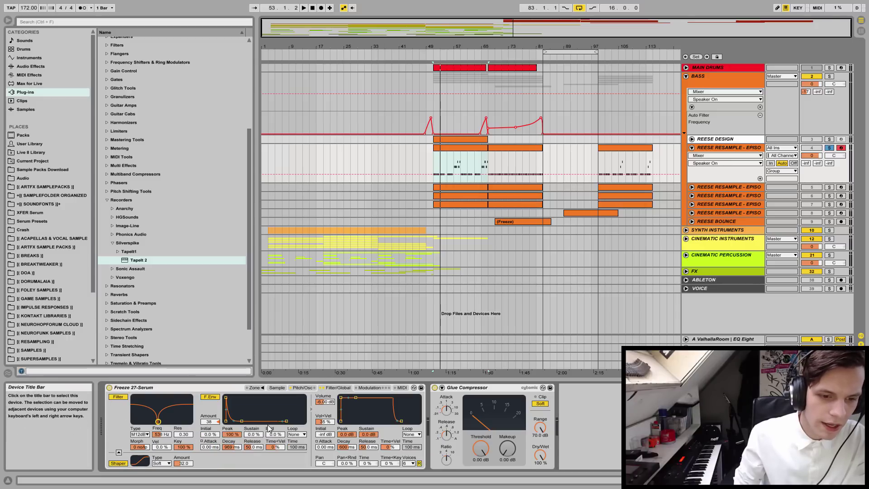
pyautogui.click(301, 388)
# - Play the soloed resample clip from bar 51, and place the insert marker at 51.2 near its first note
pyautogui.click(473, 150)
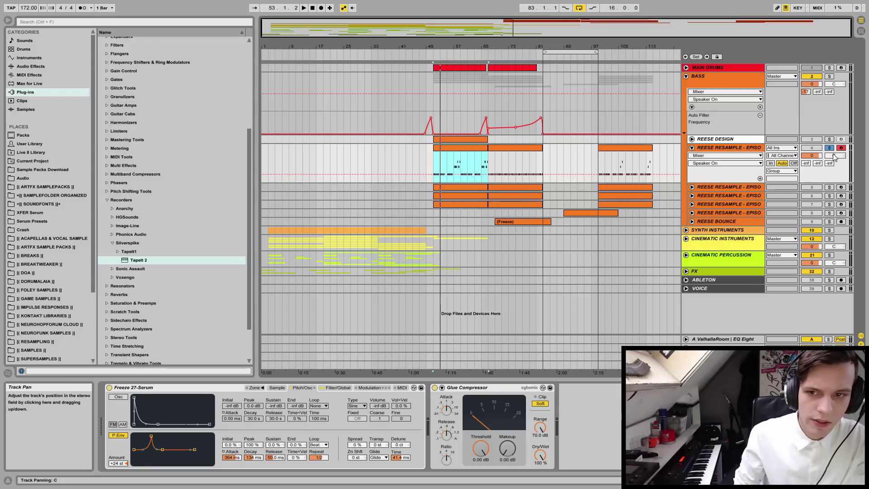
pyautogui.press('space')
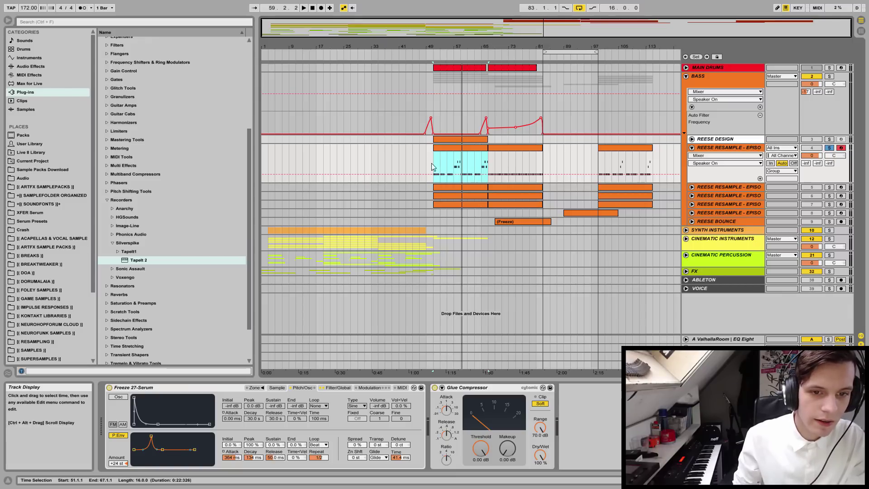
pyautogui.moveTo(439, 35); pyautogui.dragTo(490, 49)
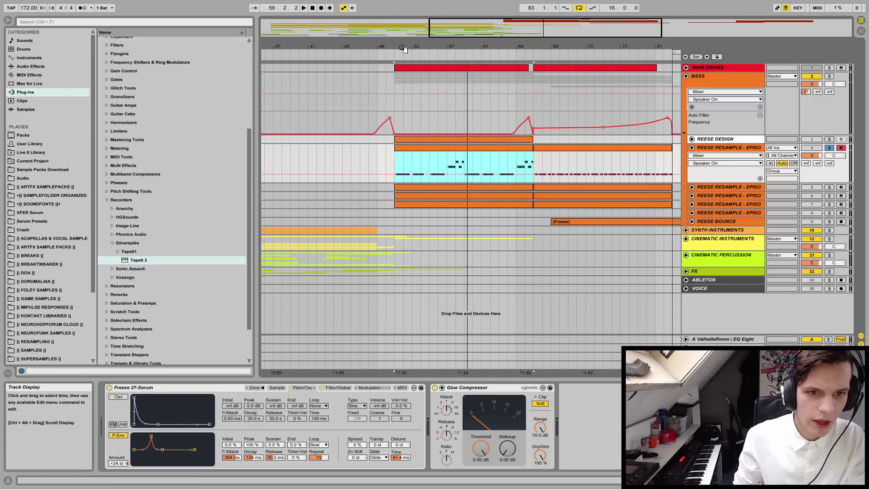
pyautogui.moveTo(407, 48); pyautogui.dragTo(406, 72)
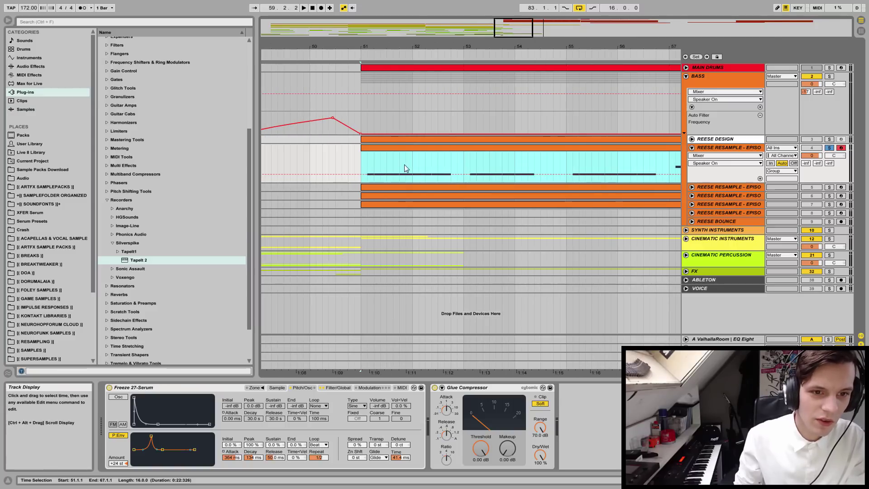
pyautogui.click(375, 162)
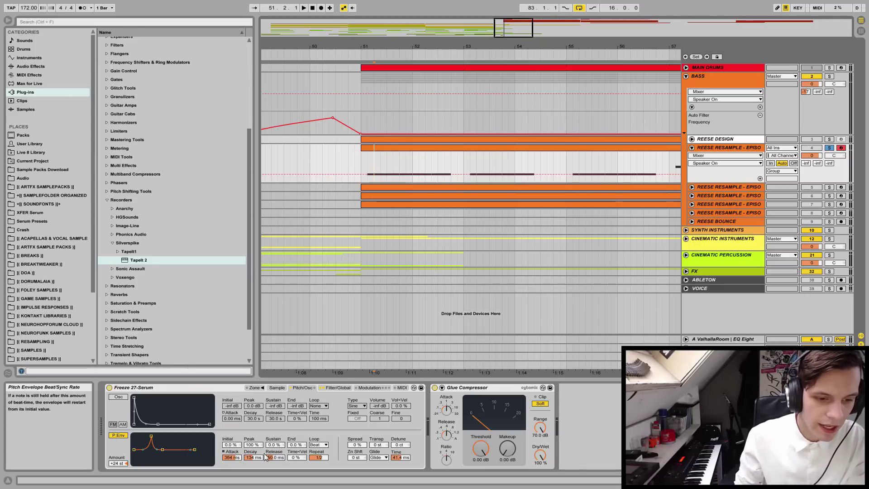
# - Set the pitch envelope's attack slope to 0.0% in the Freeze 27-Serum sampler and play the clip from its first note
pyautogui.click(223, 452)
pyautogui.moveTo(231, 457); pyautogui.dragTo(232, 435)
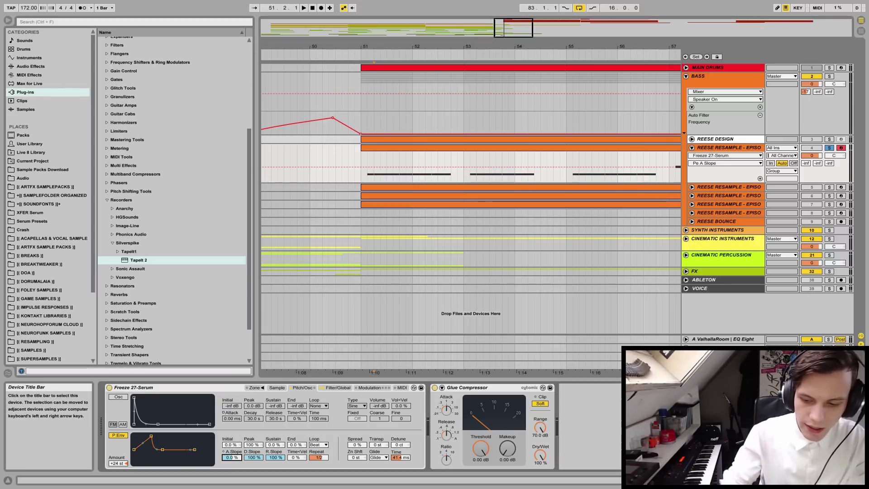
pyautogui.click(362, 156)
pyautogui.press('space')
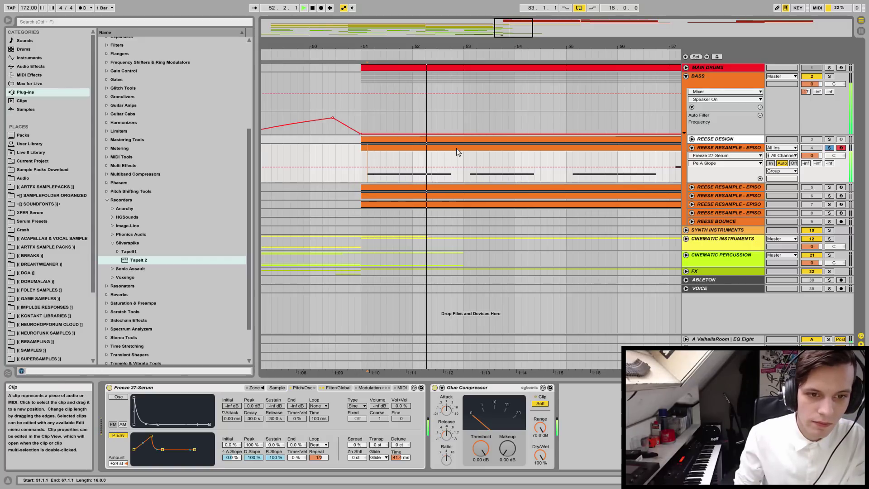
# - Set the pitch envelope's attack slope to -100% in the Freeze 27-Serum sampler and play the clip from its first note at 51.1.3
pyautogui.press('space')
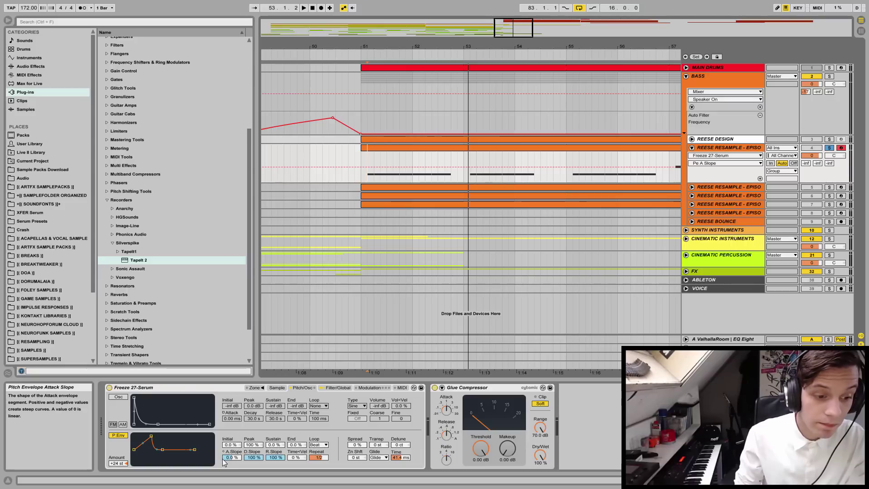
pyautogui.moveTo(237, 456); pyautogui.dragTo(237, 484)
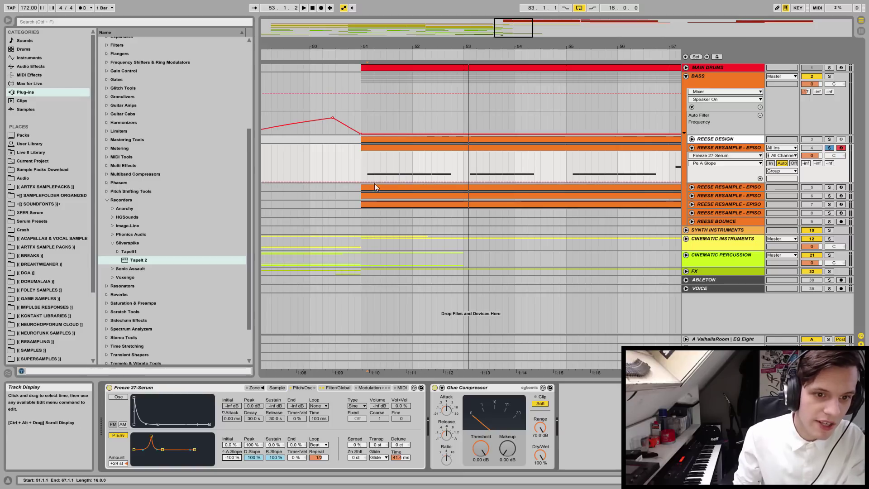
pyautogui.click(369, 162)
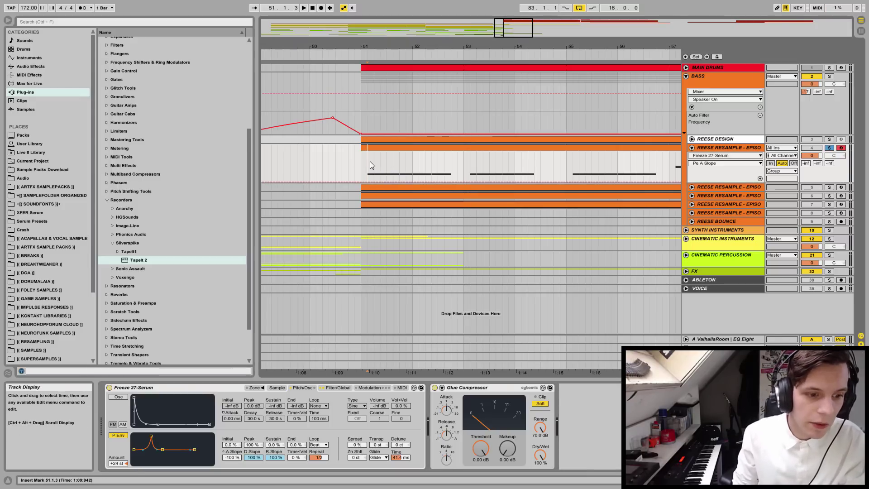
pyautogui.click(232, 457)
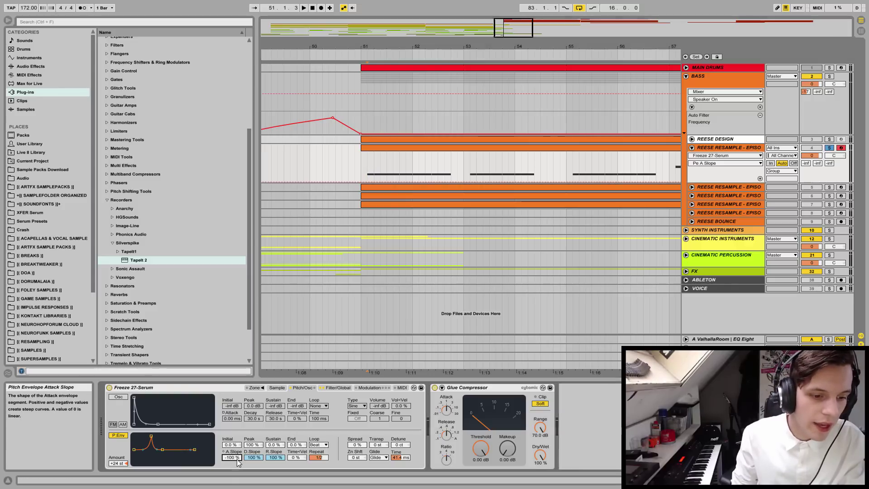
pyautogui.click(369, 168)
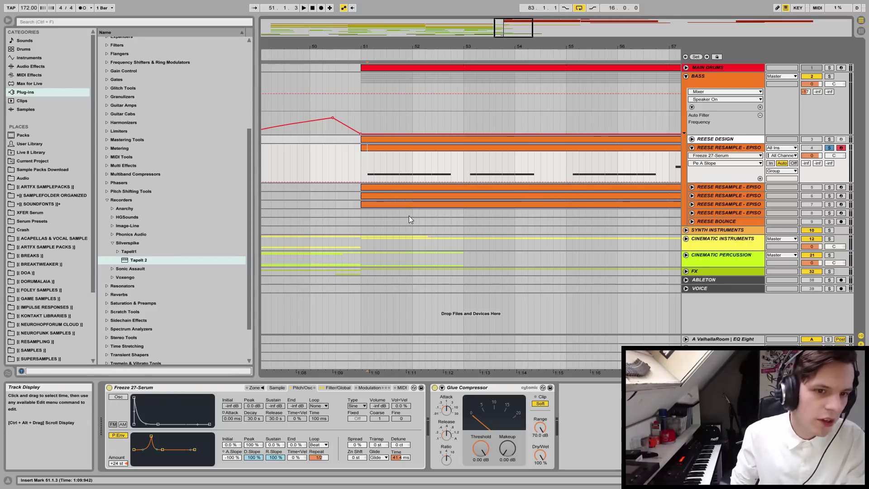
pyautogui.press('space')
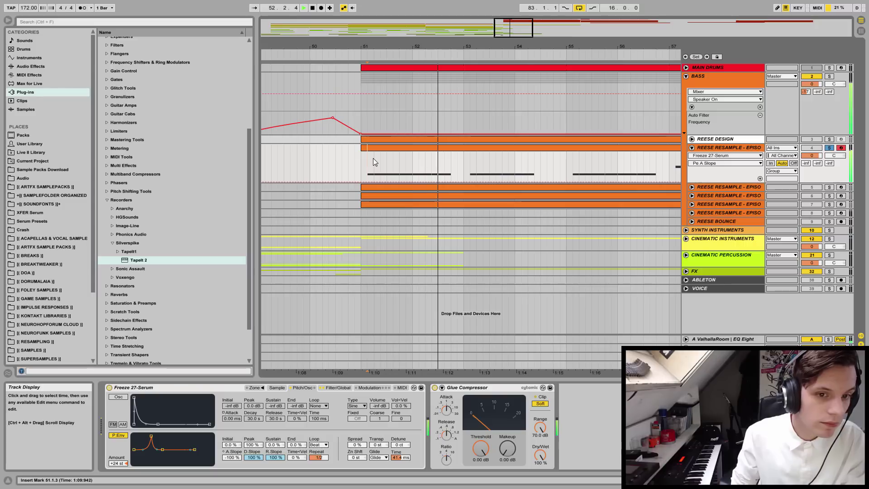
pyautogui.press('space')
# - Switch the pitch envelope from its slope values to its time values and check the attack time
pyautogui.click(373, 158)
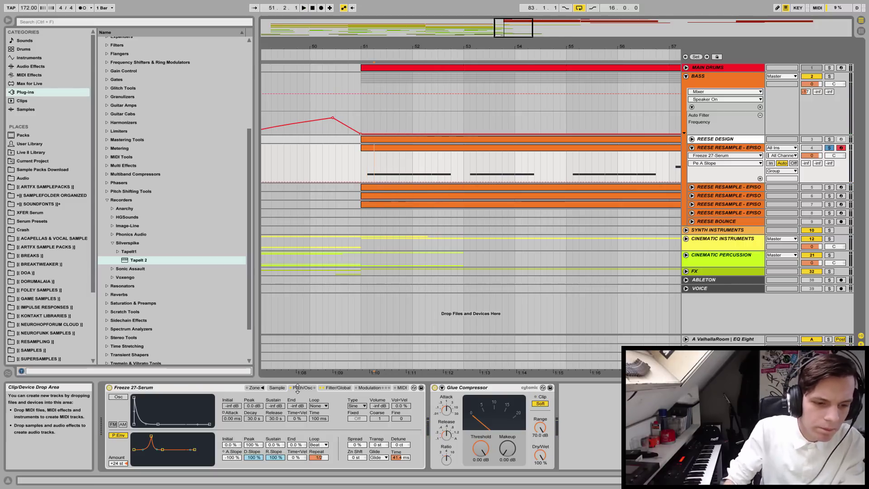
pyautogui.click(224, 451)
pyautogui.click(232, 457)
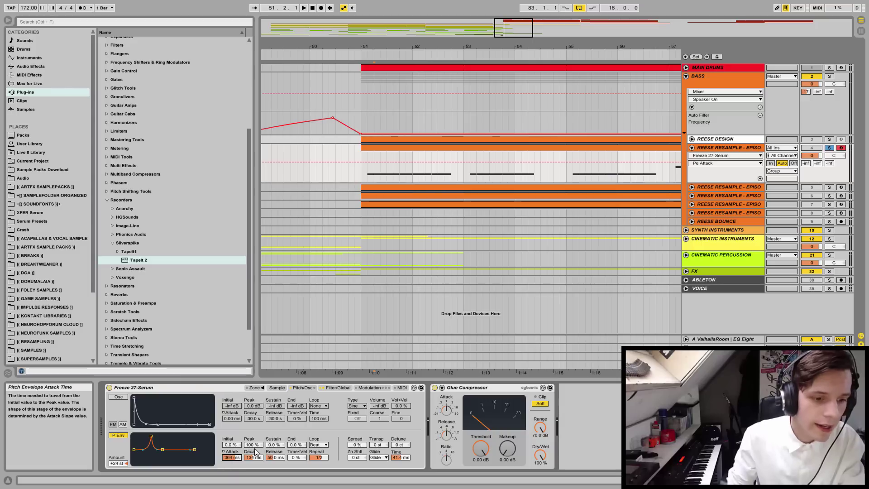
pyautogui.click(234, 456)
pyautogui.press('Return')
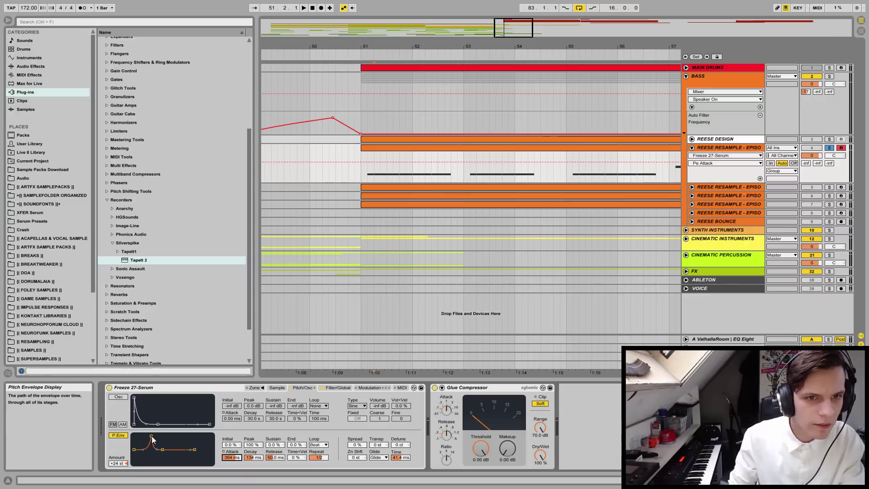
# - Highlight the ranges 51.2 to 51.3 and 51.3 to 51.4 of the resample clip to compare them with the pitch envelope
pyautogui.click(373, 177)
pyautogui.click(381, 178)
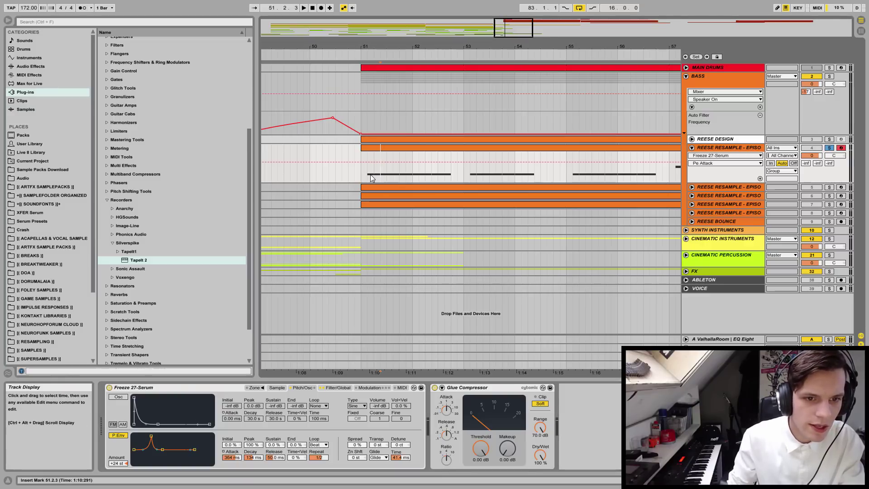
pyautogui.click(374, 177)
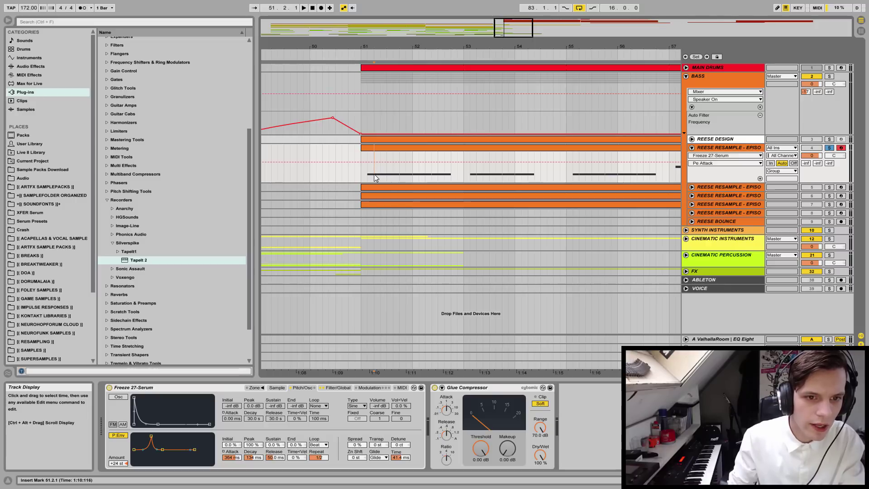
pyautogui.moveTo(375, 177); pyautogui.dragTo(387, 178)
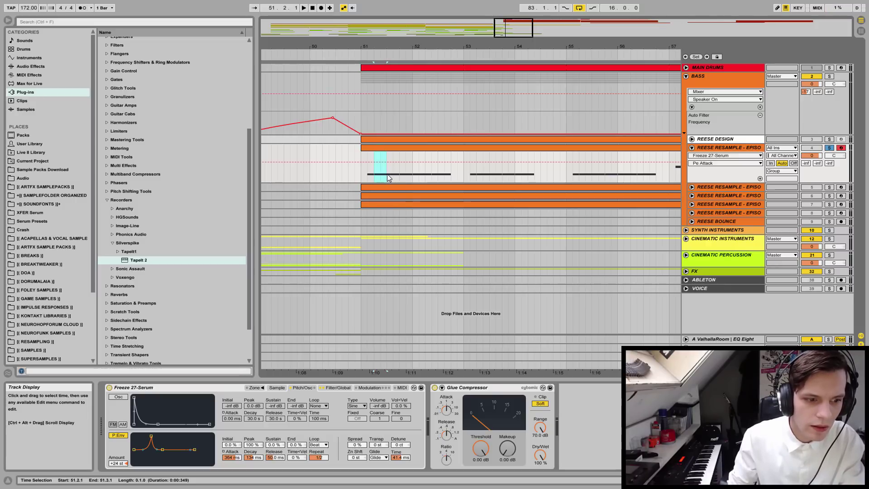
pyautogui.click(375, 178)
pyautogui.moveTo(375, 178); pyautogui.dragTo(387, 176)
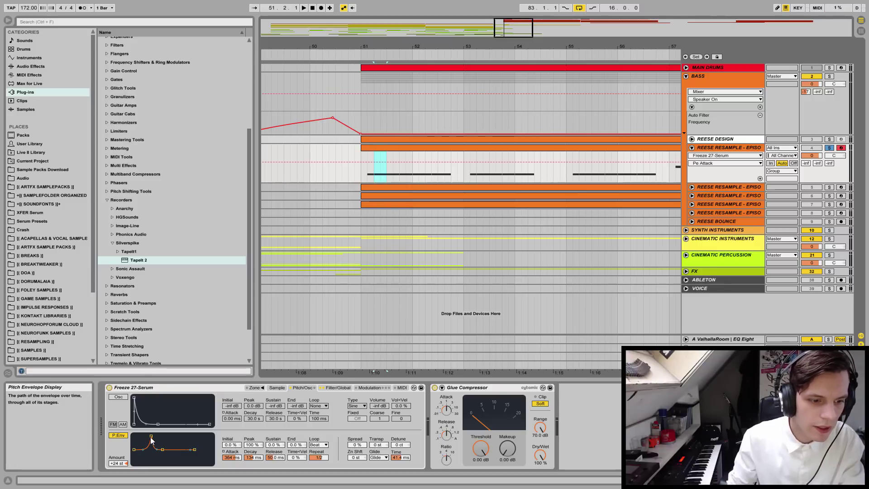
pyautogui.moveTo(388, 171); pyautogui.dragTo(394, 172)
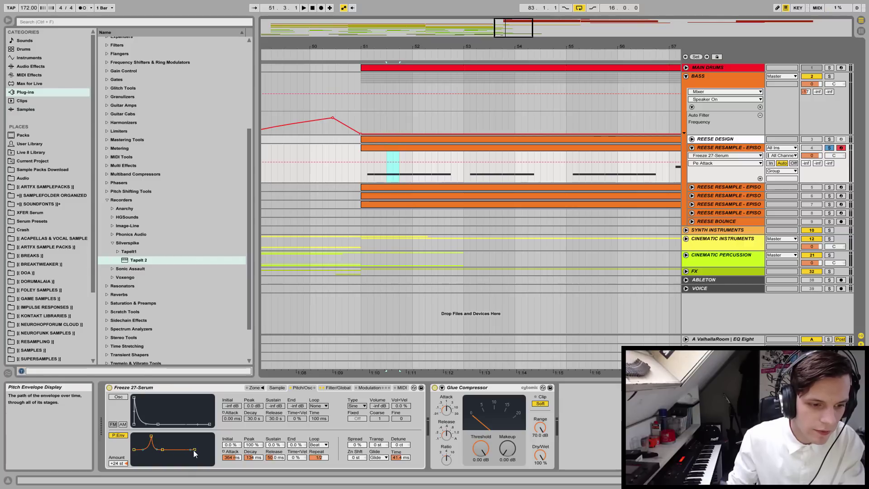
# - Step through the beats of bar 51 from 51.2 and highlight the range from 51.4 to 52.1 in the clip
pyautogui.click(374, 172)
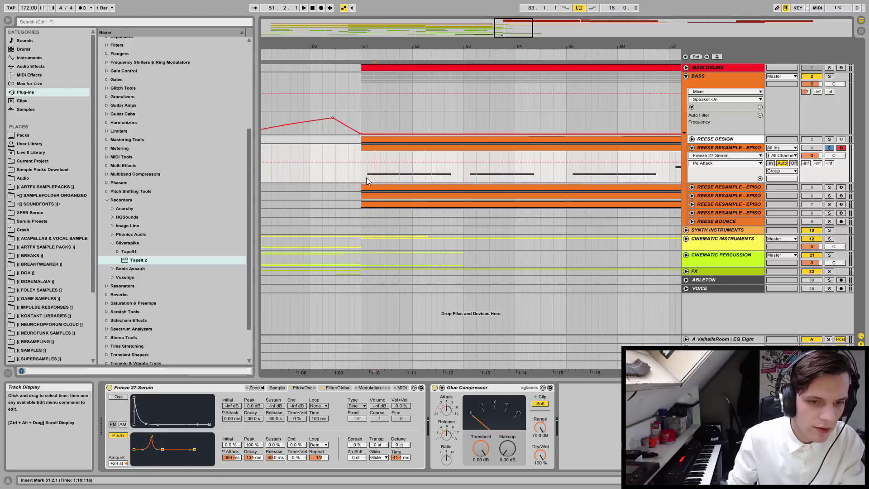
pyautogui.click(387, 168)
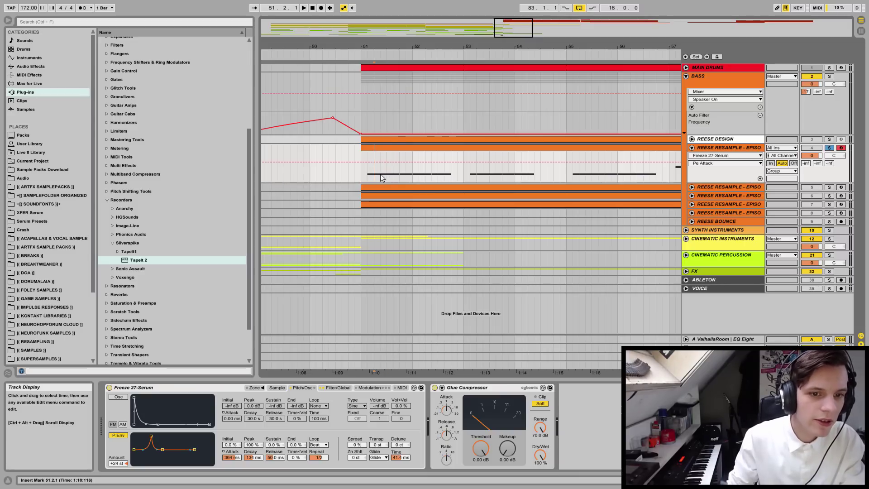
pyautogui.click(399, 172)
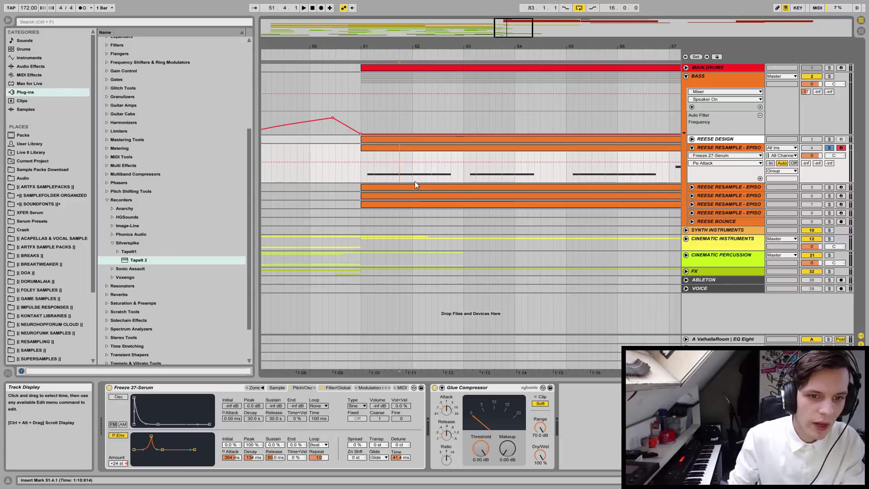
pyautogui.moveTo(400, 173)
pyautogui.mouseDown()
pyautogui.moveTo(374, 174)
pyautogui.moveTo(411, 177)
pyautogui.mouseUp()
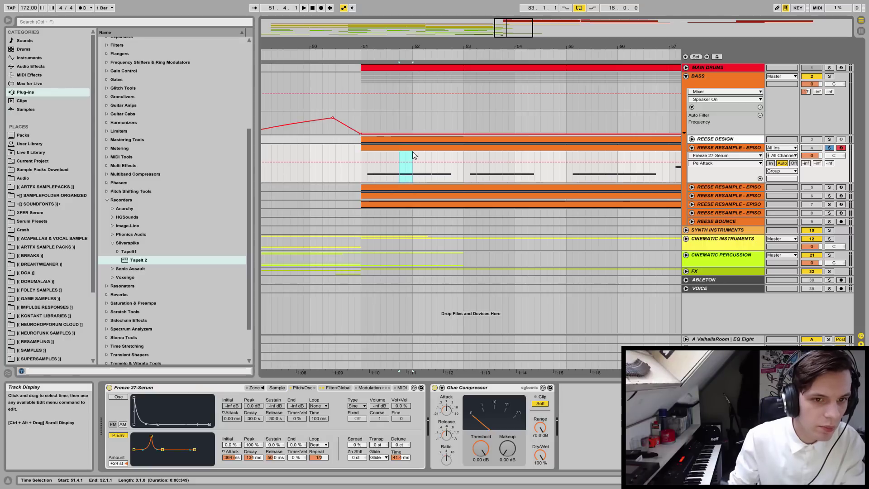
pyautogui.click(415, 178)
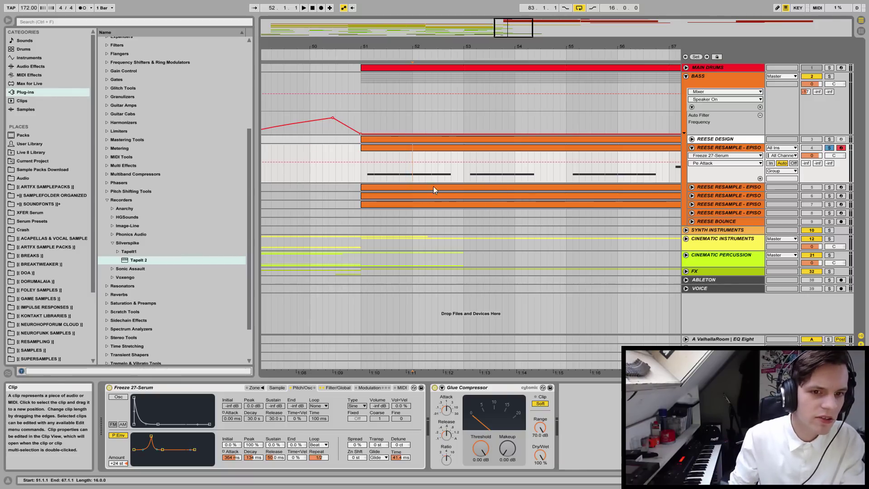
# - Highlight 52.1 to 52.2 and then 52.2.1 to 52.2.3 in the clip to point out where the last notes retrigger the envelope
pyautogui.moveTo(412, 176); pyautogui.dragTo(431, 177)
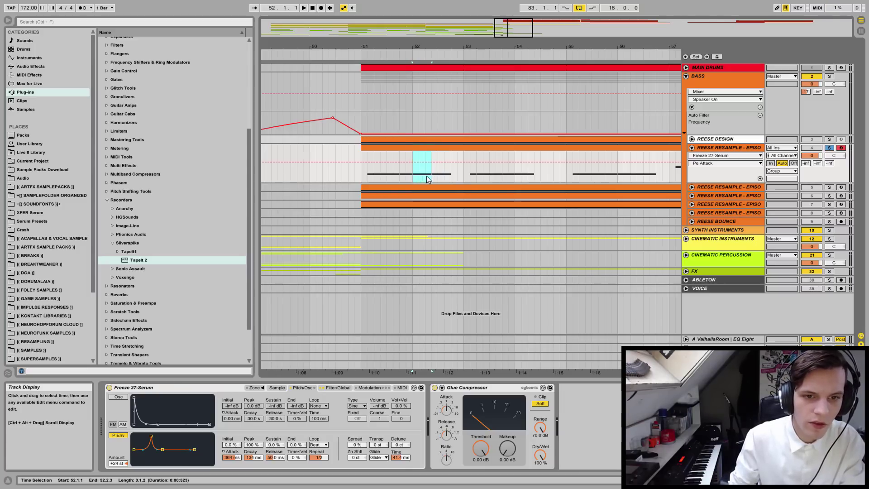
pyautogui.moveTo(427, 177); pyautogui.dragTo(431, 176)
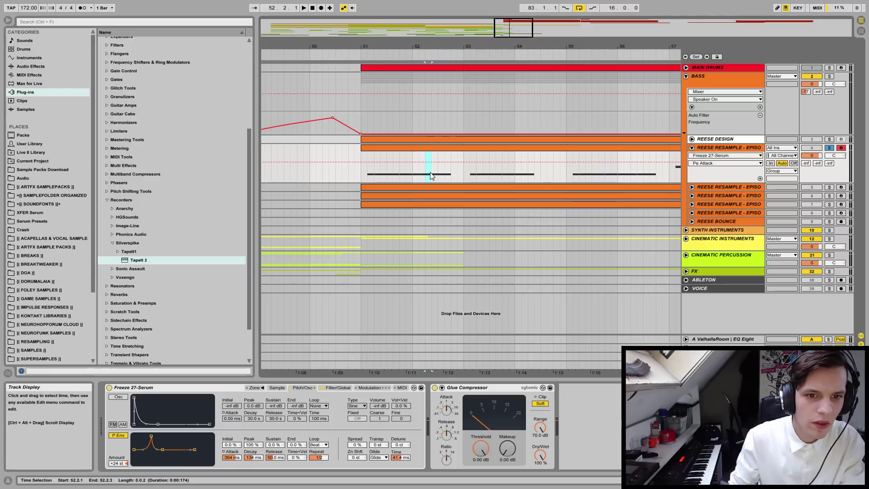
pyautogui.click(414, 175)
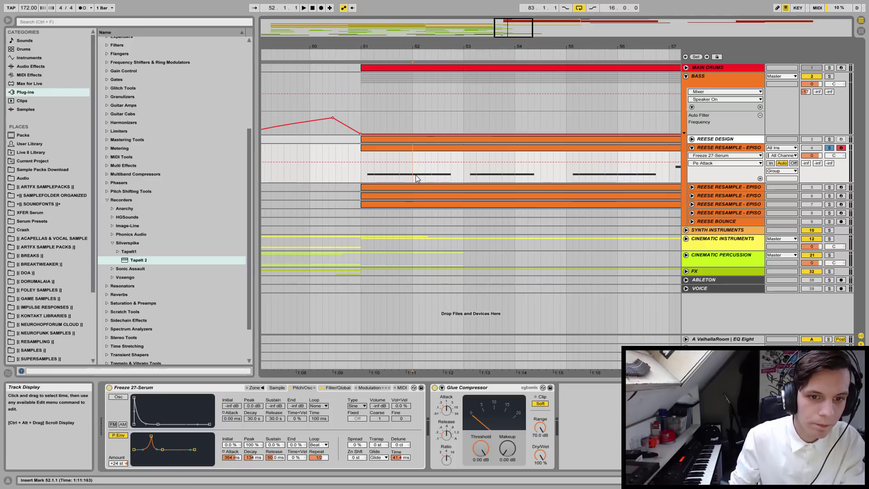
pyautogui.moveTo(414, 173); pyautogui.dragTo(425, 175)
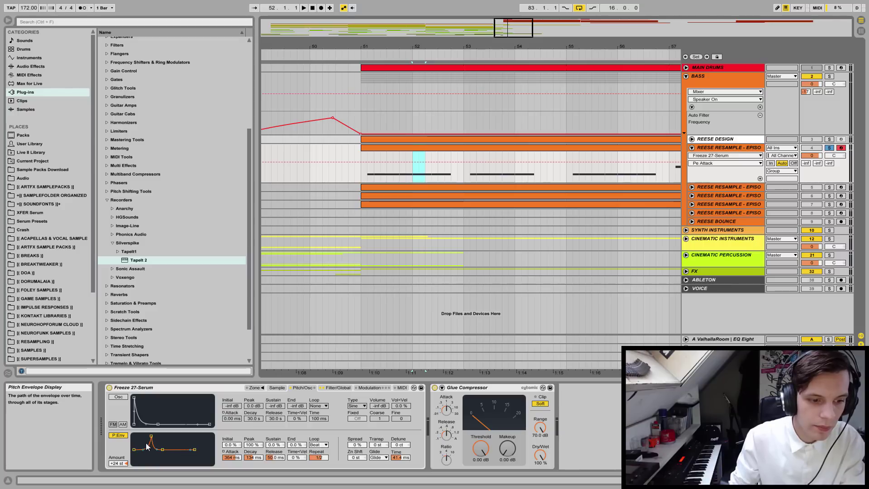
pyautogui.moveTo(426, 176); pyautogui.dragTo(431, 177)
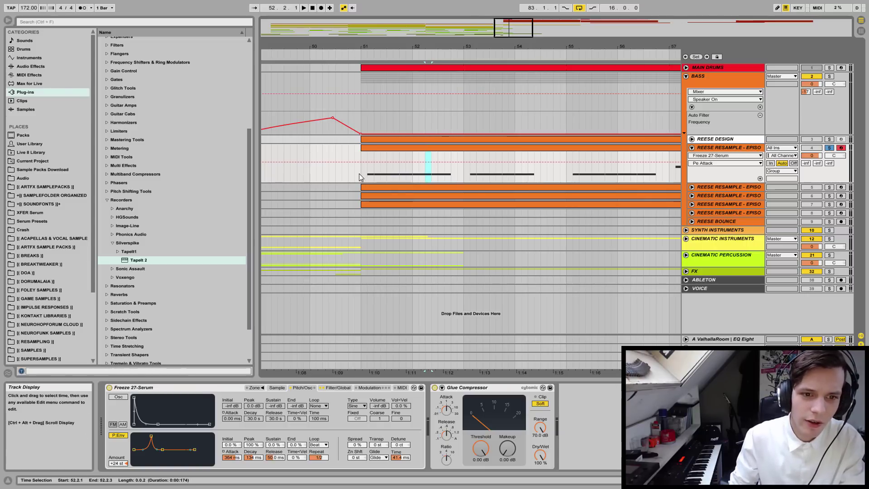
# - Play the soloed resample clip from bar 51 with its full note pattern in view
pyautogui.moveTo(493, 46); pyautogui.dragTo(343, 221)
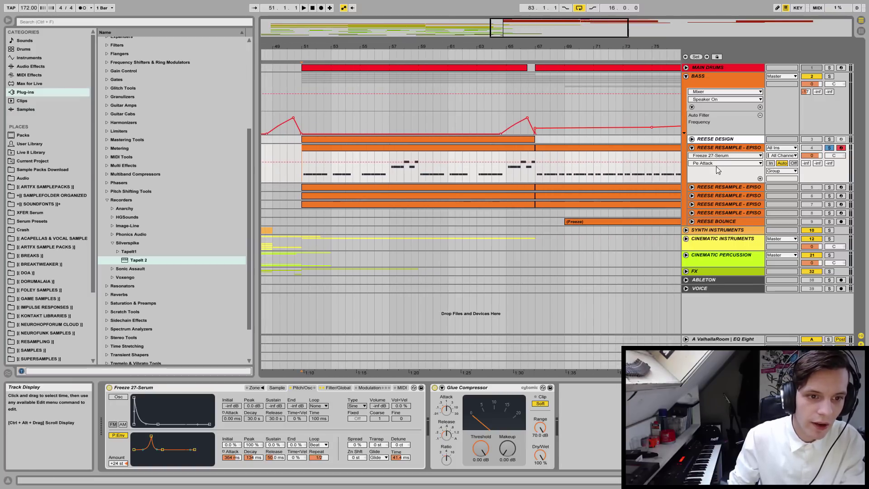
pyautogui.press('space')
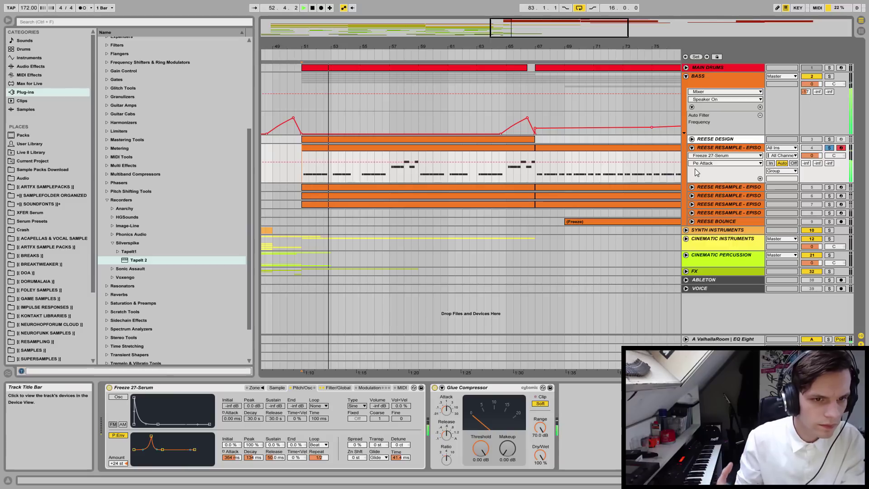
pyautogui.press('space')
# - Open the REESE RESAMPLE clip's notes in an enlarged MIDI note editor
pyautogui.doubleClick(341, 149)
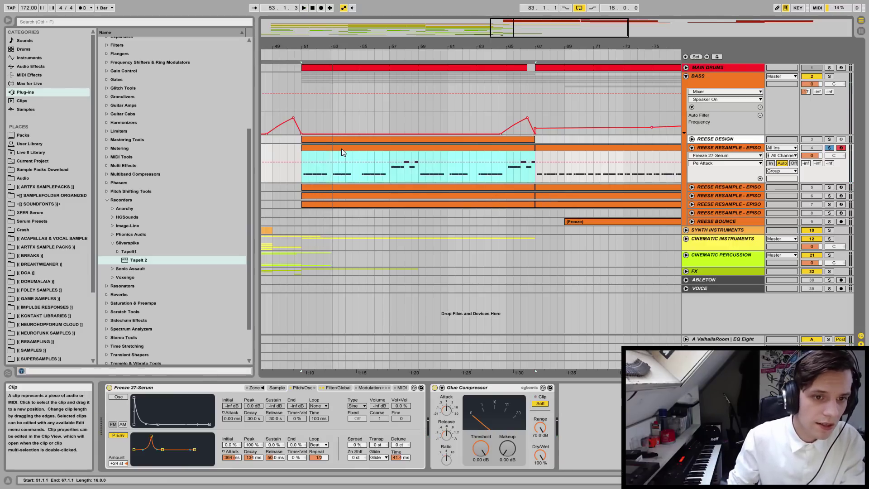
pyautogui.moveTo(276, 383); pyautogui.dragTo(277, 306)
pyautogui.doubleClick(279, 317)
pyautogui.click(235, 353)
pyautogui.scroll(3, 220, 362)
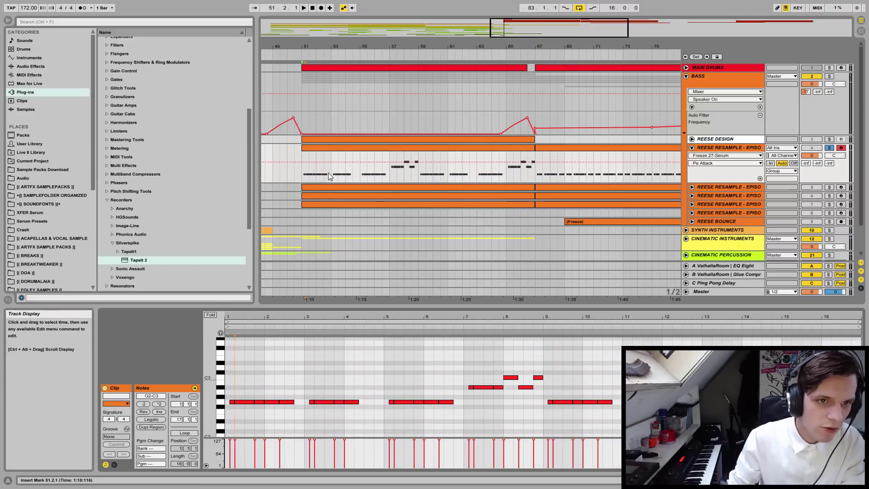
# - Copy the clip's first G2 note to 1.1.1 so it fills the gap up to 1.1.3, and play the clip's opening
pyautogui.click(302, 166)
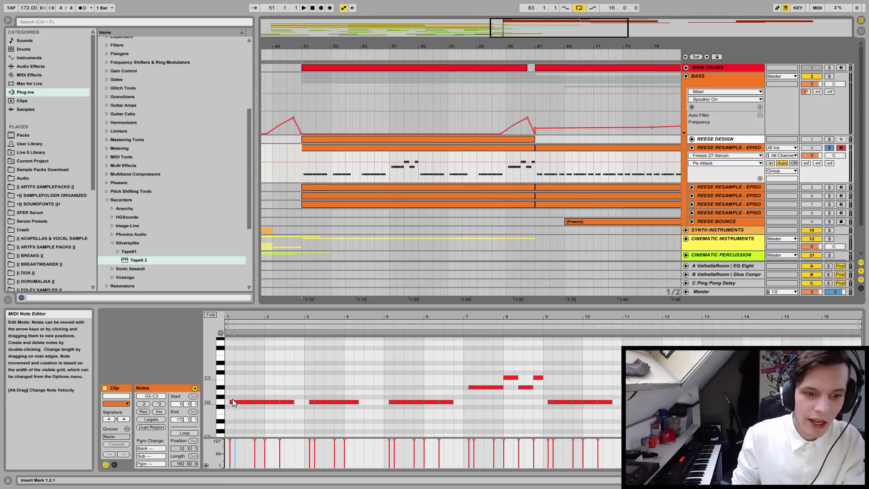
pyautogui.moveTo(229, 324); pyautogui.dragTo(231, 405)
pyautogui.moveTo(288, 402); pyautogui.dragTo(252, 403)
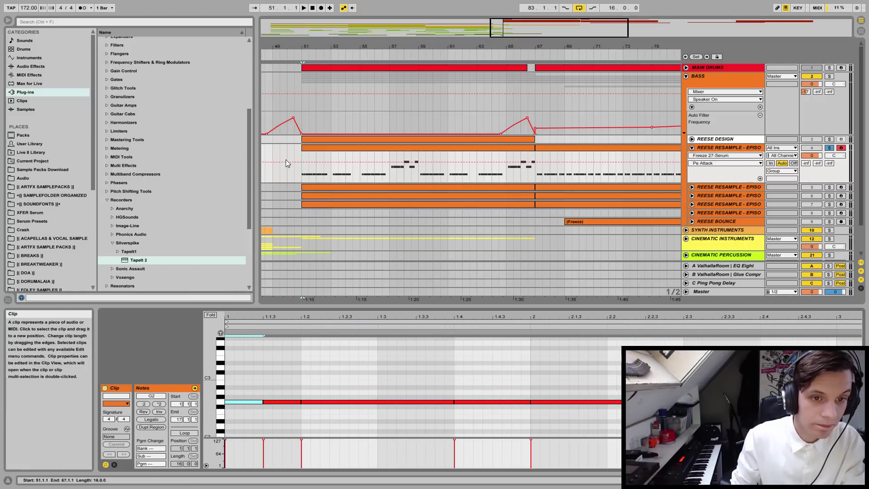
pyautogui.click(306, 166)
pyautogui.press('space')
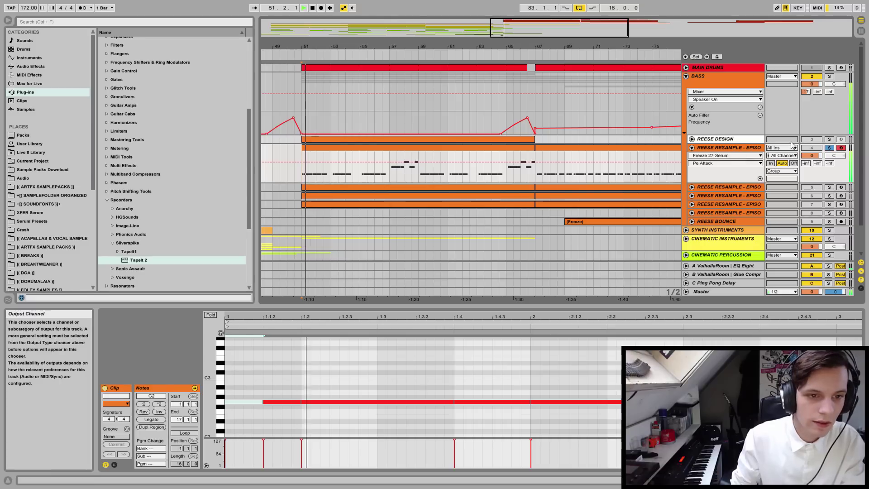
pyautogui.press('space')
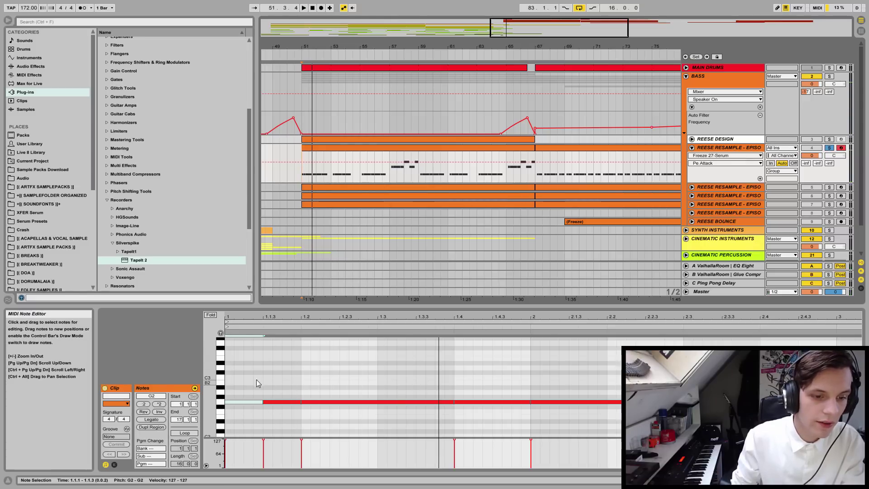
# - Delete the added G2 note at 1.1.1 and play the clip's opening without it
pyautogui.click(246, 402)
pyautogui.press('Delete')
pyautogui.press('space')
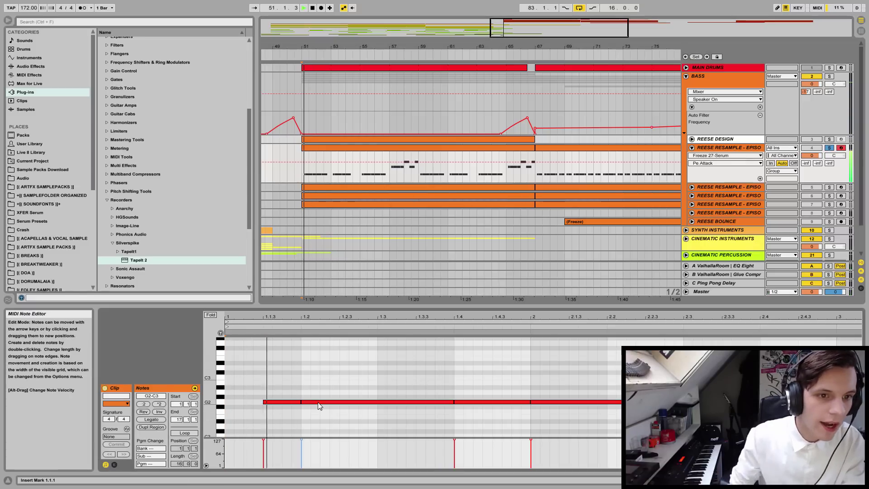
pyautogui.press('space')
# - Copy the first G2 note to 1.1.1 again and solo the MAIN DRUMS track together with the resample track
pyautogui.moveTo(285, 401); pyautogui.dragTo(245, 402)
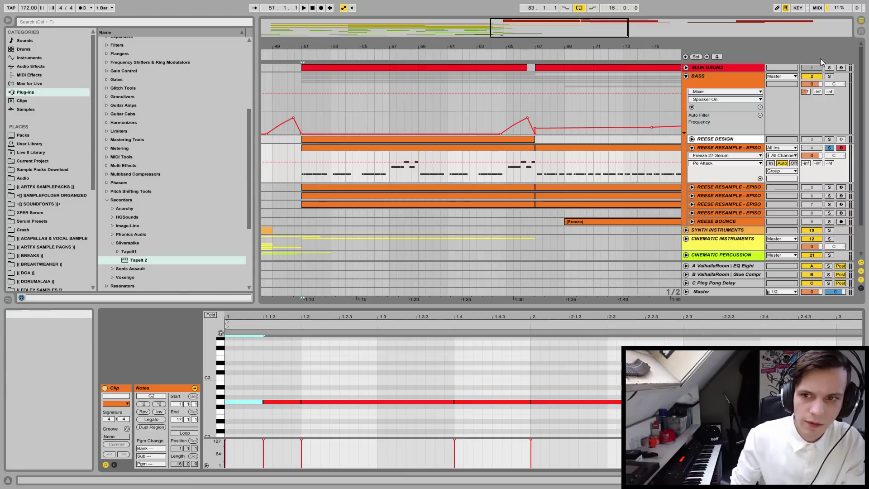
pyautogui.click(829, 68)
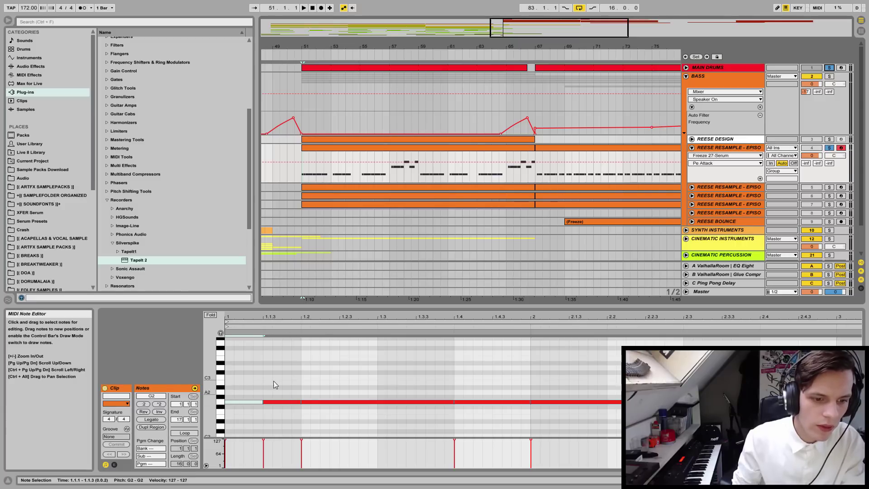
# - Compare the clip's opening against the drums with and without the added G2 note at 1.1.1, deleting the note for the second listen
pyautogui.press('space')
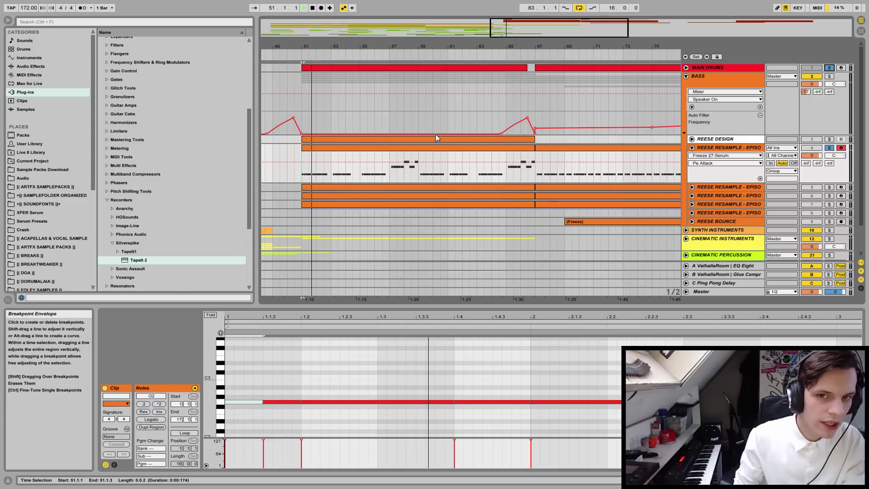
pyautogui.press('space')
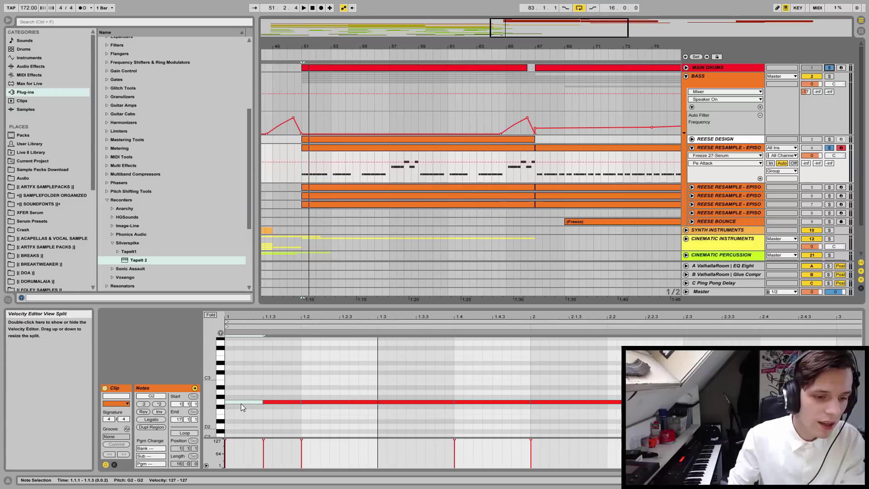
pyautogui.moveTo(249, 375); pyautogui.dragTo(232, 429)
pyautogui.press('Delete')
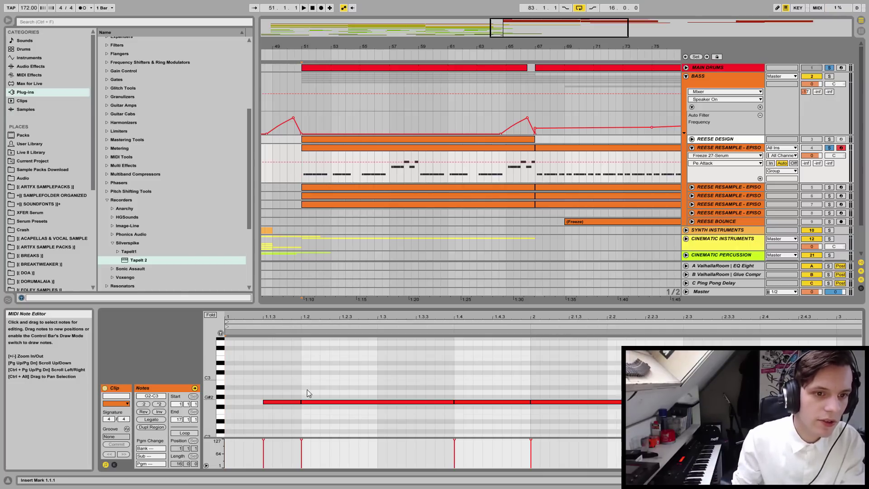
pyautogui.press('space')
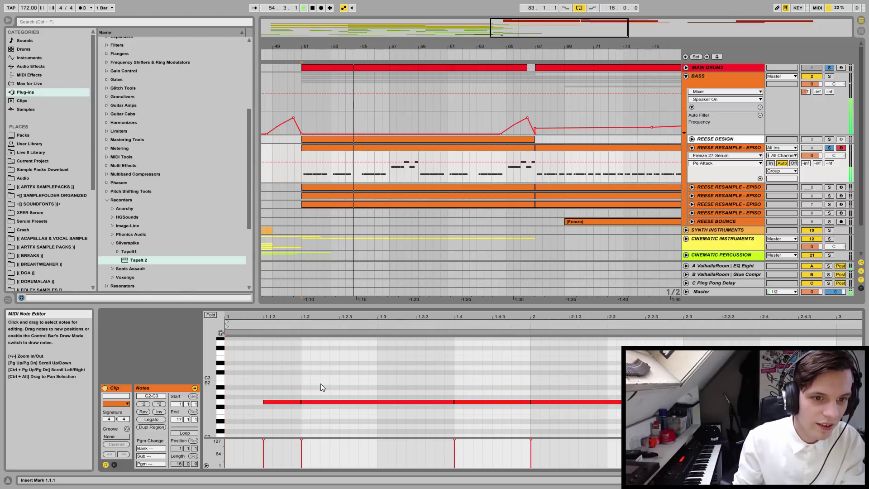
pyautogui.press('space')
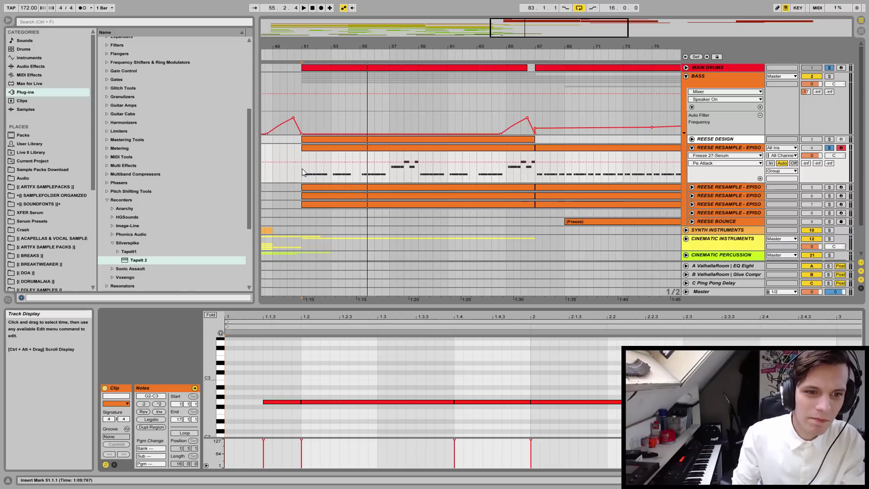
# - Turn off the solo on the MAIN DRUMS track and show the tracks inside the BASS group
pyautogui.moveTo(303, 170); pyautogui.dragTo(310, 173)
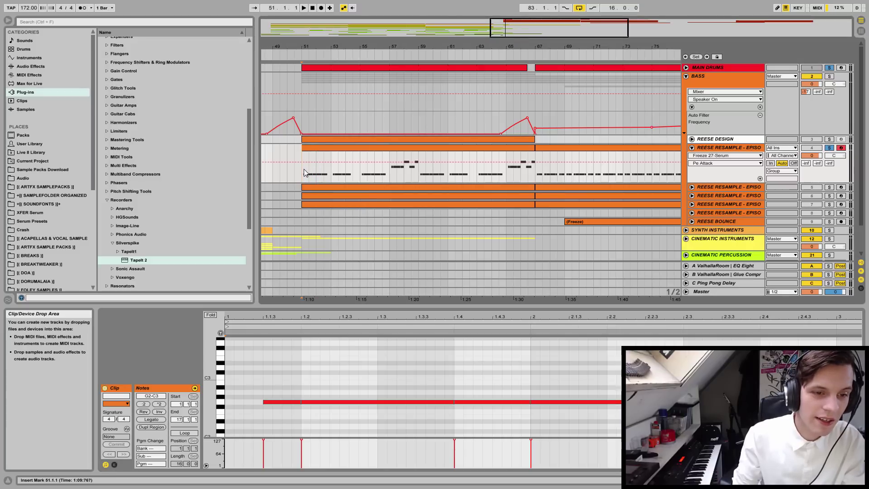
pyautogui.click(302, 173)
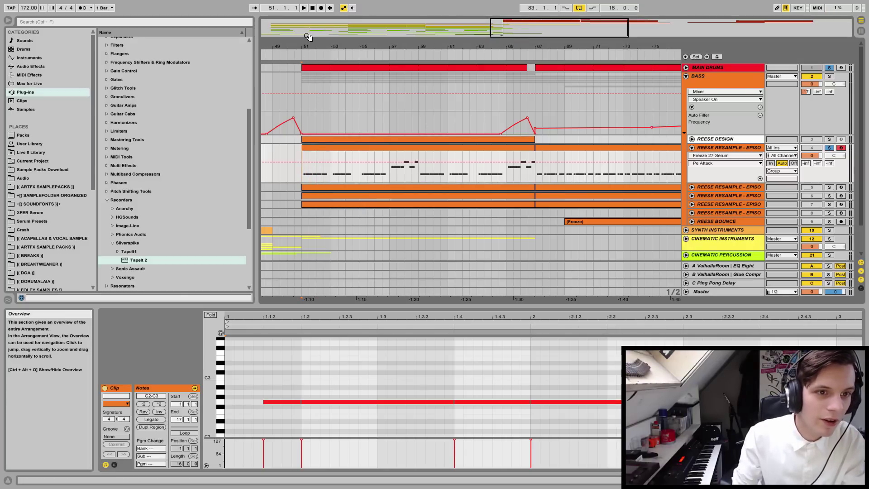
pyautogui.click(686, 76)
pyautogui.click(812, 67)
pyautogui.click(829, 67)
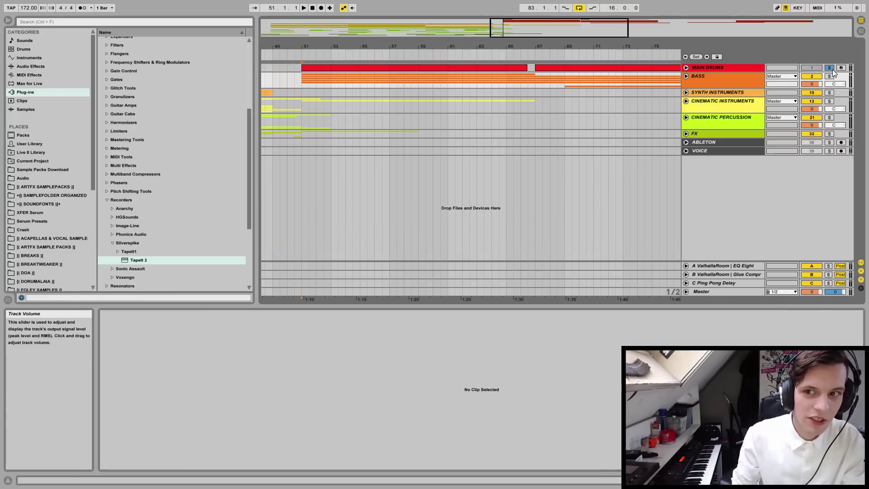
pyautogui.click(686, 77)
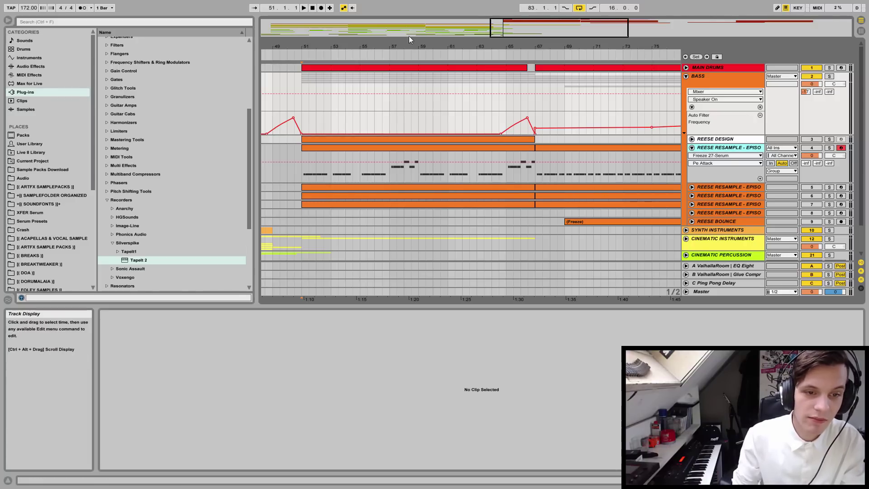
# - Solo the first REESE RESAMPLE track and open the notes of its clip that starts at 67.1.1
pyautogui.moveTo(409, 45); pyautogui.dragTo(409, 20)
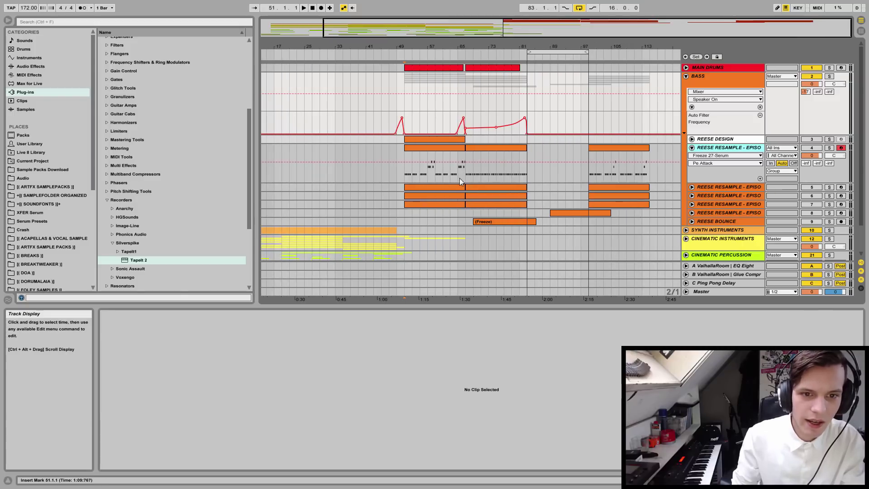
pyautogui.click(405, 171)
pyautogui.moveTo(476, 45)
pyautogui.mouseDown()
pyautogui.moveTo(476, 63)
pyautogui.moveTo(477, 45)
pyautogui.mouseUp()
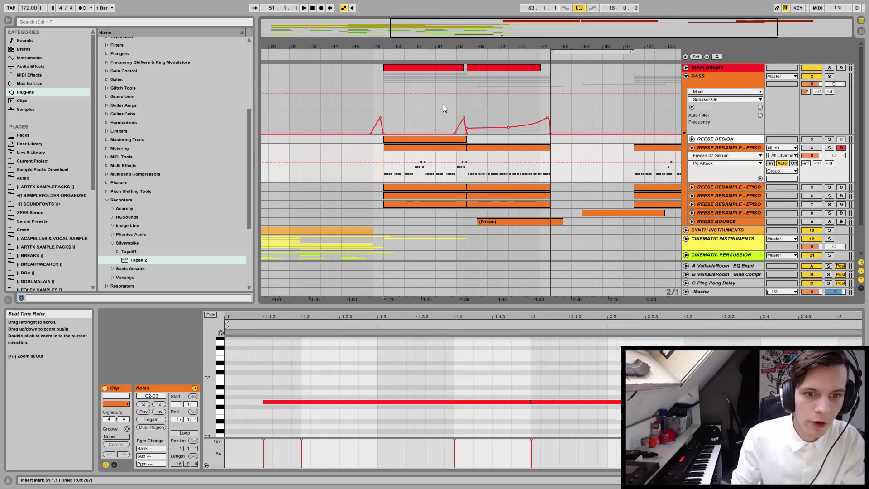
pyautogui.click(466, 175)
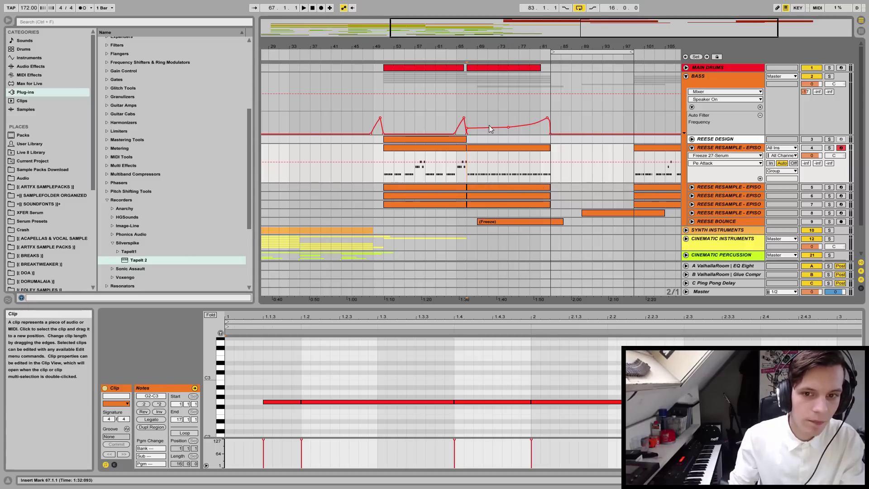
pyautogui.click(829, 147)
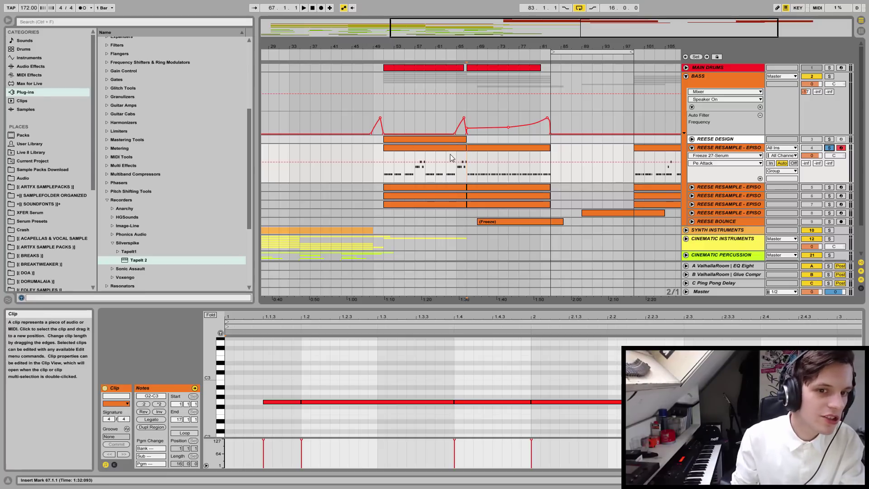
pyautogui.click(476, 152)
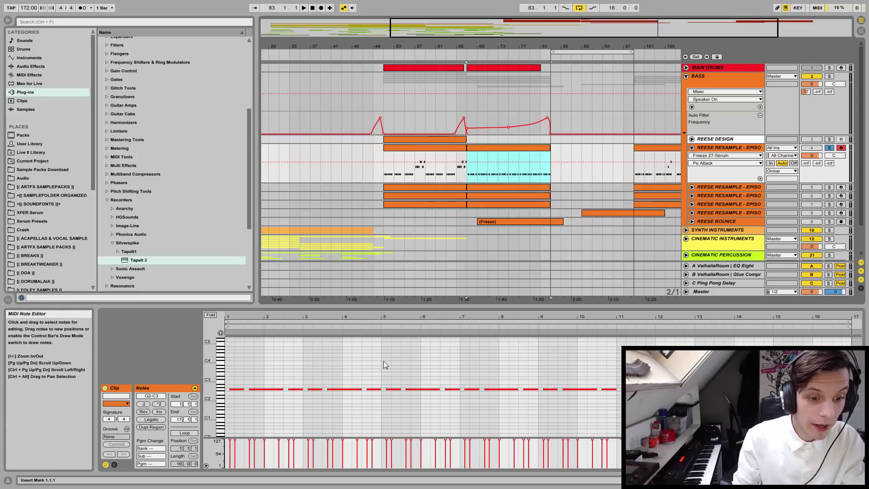
# - Show the sample waveform and loop settings of the first REESE RESAMPLE track's Freeze 27-Serum sampler
pyautogui.hotkey('shift', 'Tab')
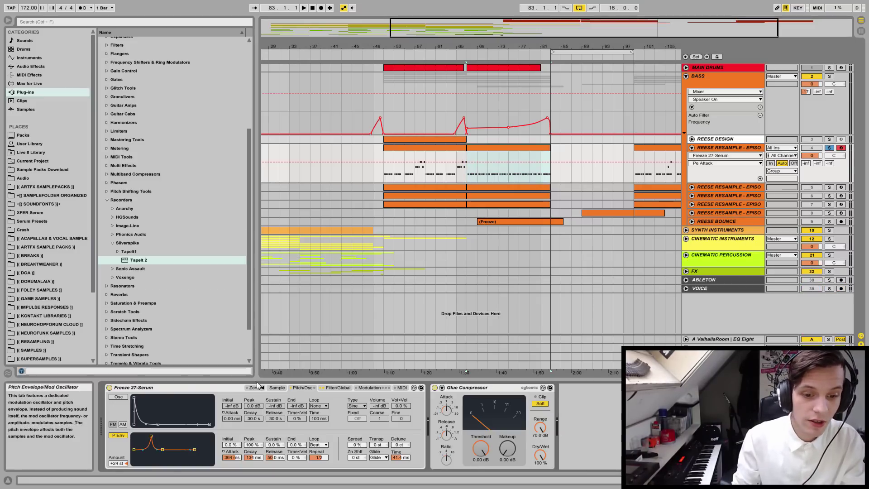
pyautogui.click(276, 387)
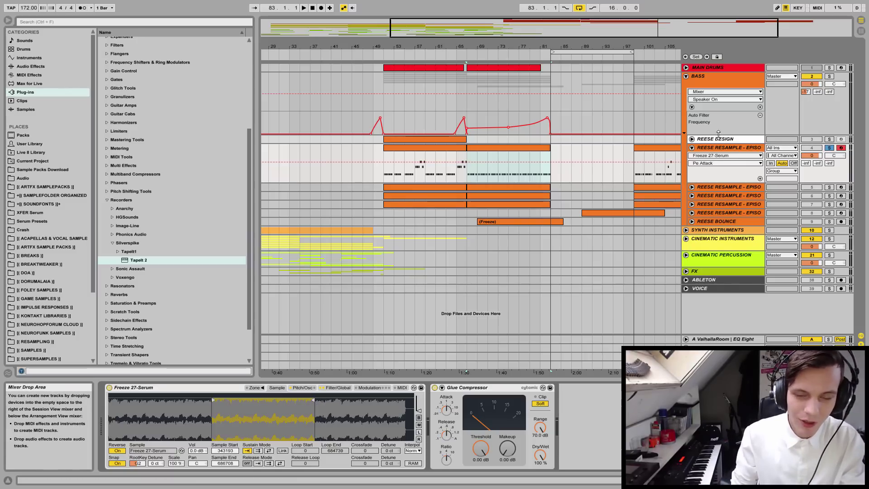
pyautogui.click(704, 281)
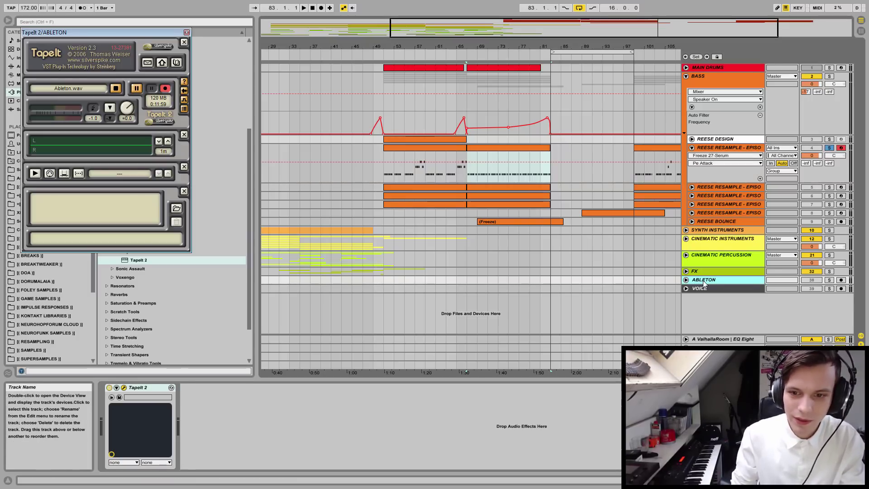
pyautogui.click(706, 149)
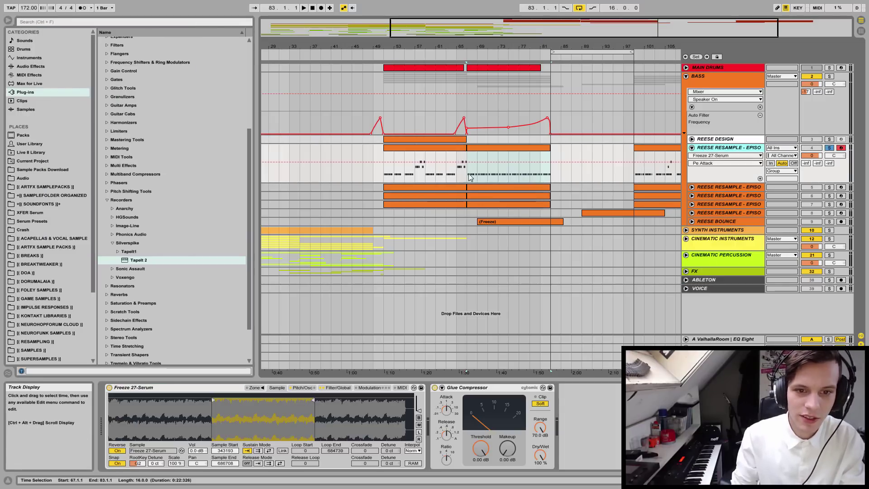
# - Fold the first REESE RESAMPLE track, keeping it soloed and armed
pyautogui.click(465, 195)
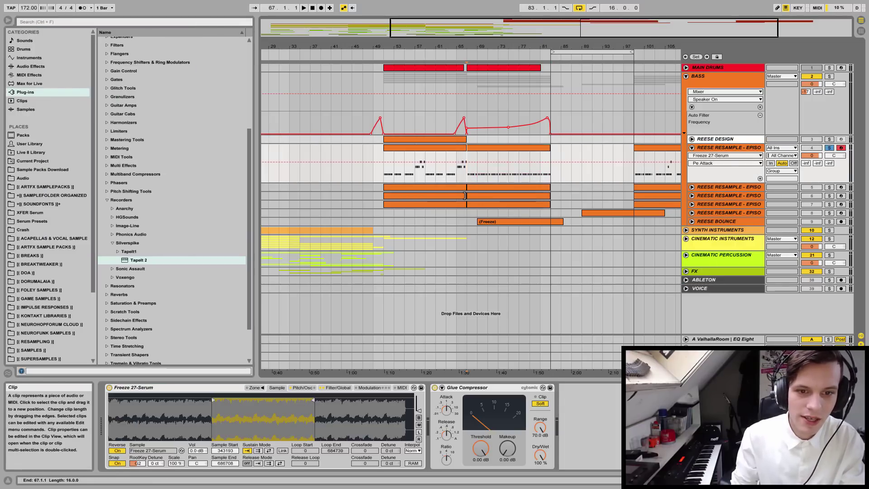
pyautogui.click(691, 148)
pyautogui.click(840, 156)
pyautogui.click(841, 148)
pyautogui.click(501, 150)
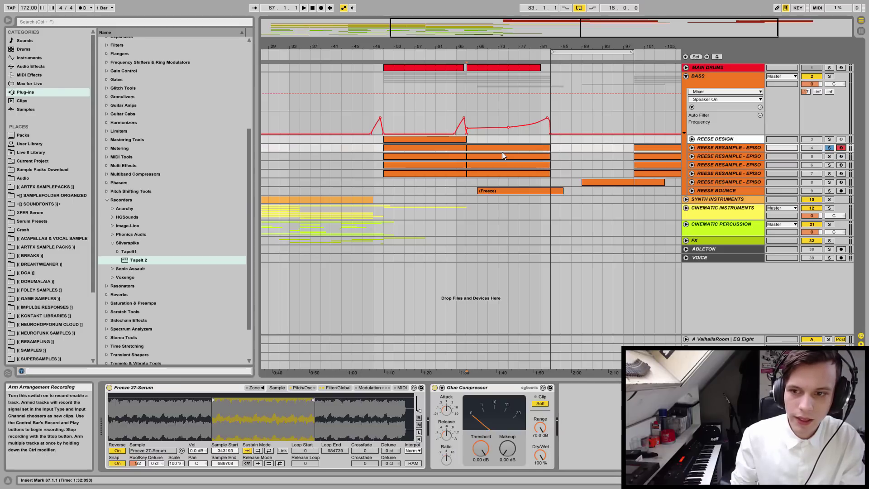
# - Play the arrangement from 63.1.1 through the BASS filter sweep with MAIN DRUMS soloed alongside the first resample track
pyautogui.click(448, 116)
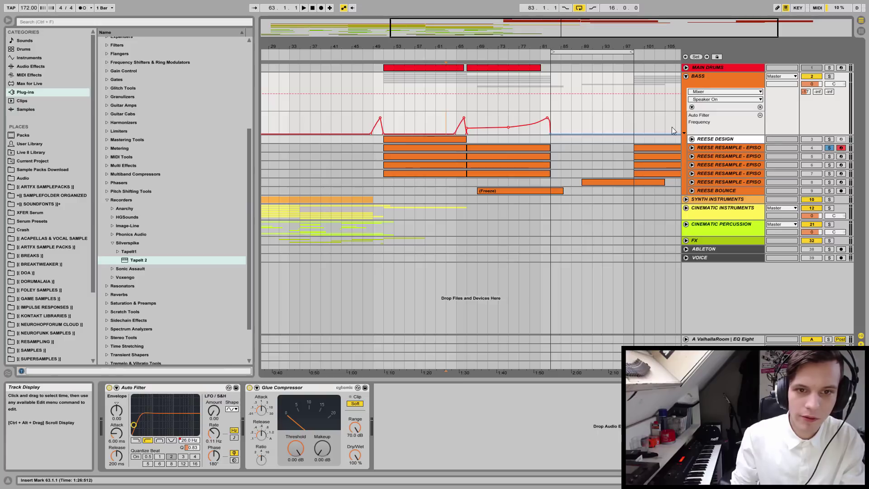
pyautogui.press('space')
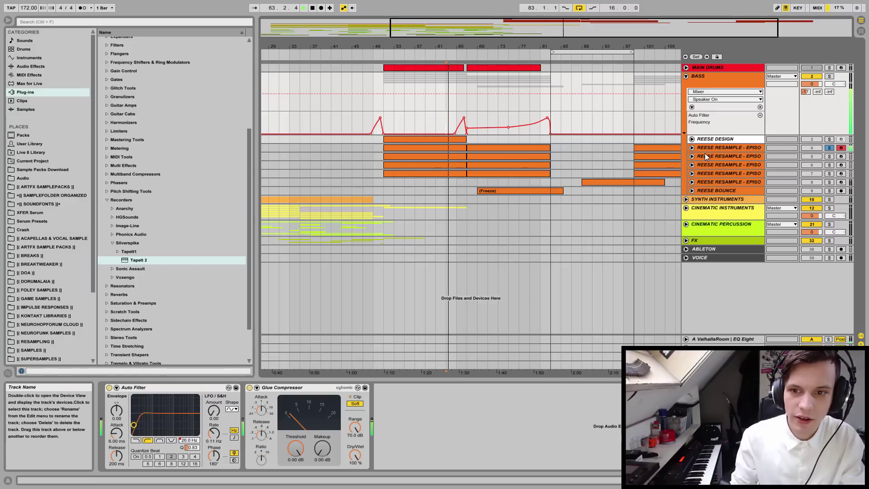
pyautogui.click(829, 68)
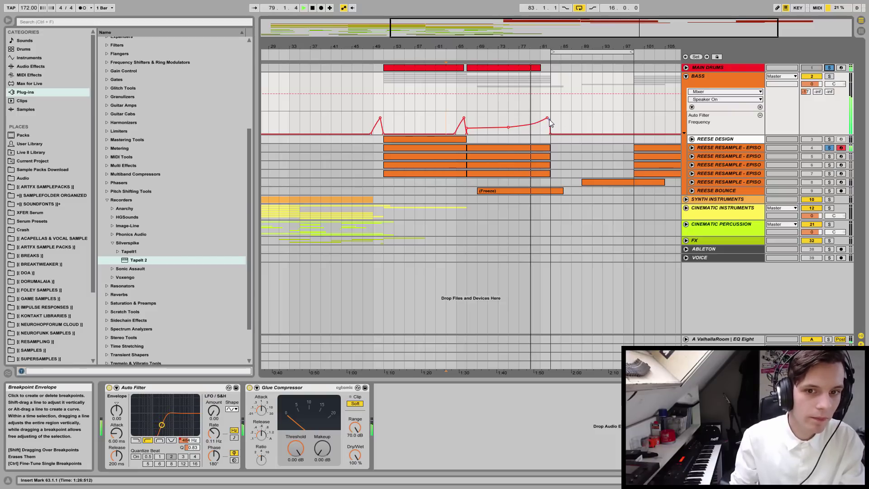
pyautogui.moveTo(548, 119)
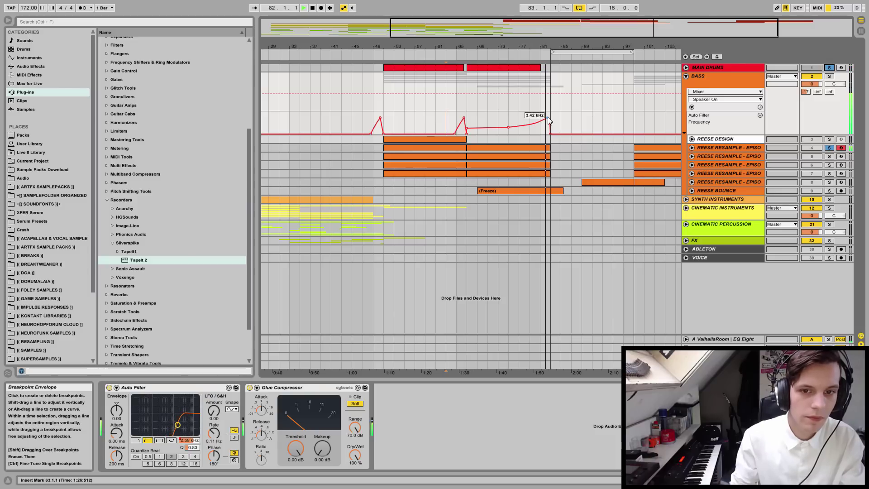
pyautogui.press('space')
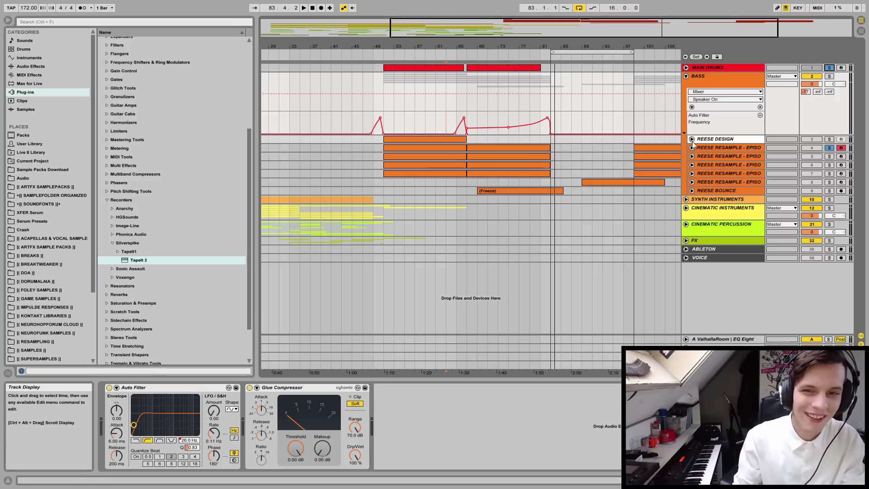
# - Unfold and solo the second REESE RESAMPLE track in place of the first, and set the playback start at 51.1.1
pyautogui.moveTo(550, 59)
pyautogui.mouseDown()
pyautogui.moveTo(542, 86)
pyautogui.moveTo(552, 44)
pyautogui.mouseUp()
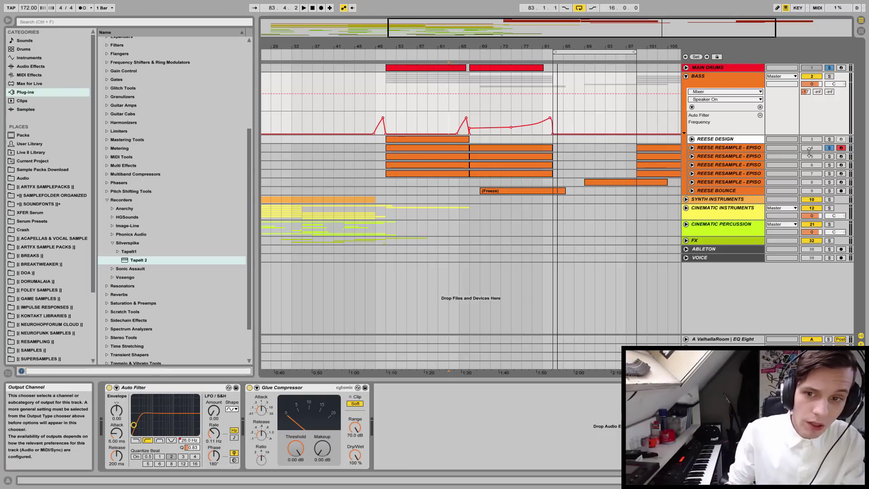
pyautogui.click(692, 156)
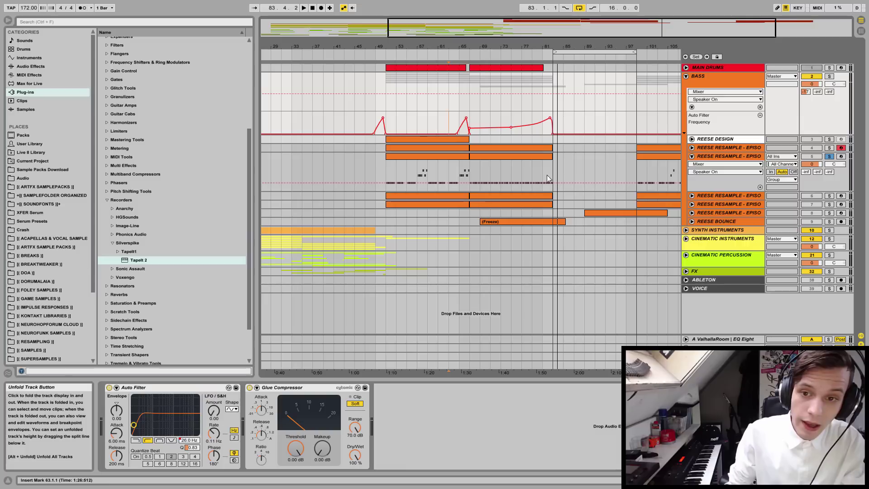
pyautogui.click(397, 170)
pyautogui.click(391, 169)
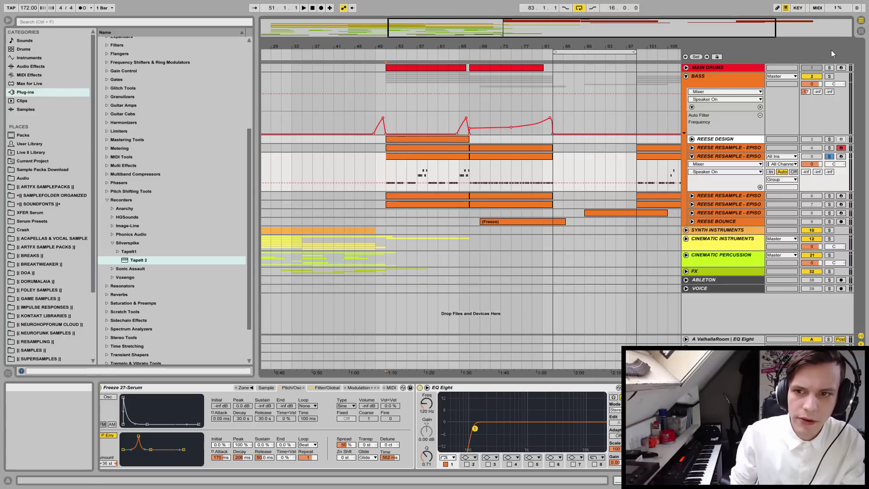
# - Solo MAIN DRUMS with the second resample track and play both from 51.1.1, bringing the track's Instrument Rack into view
pyautogui.click(830, 68)
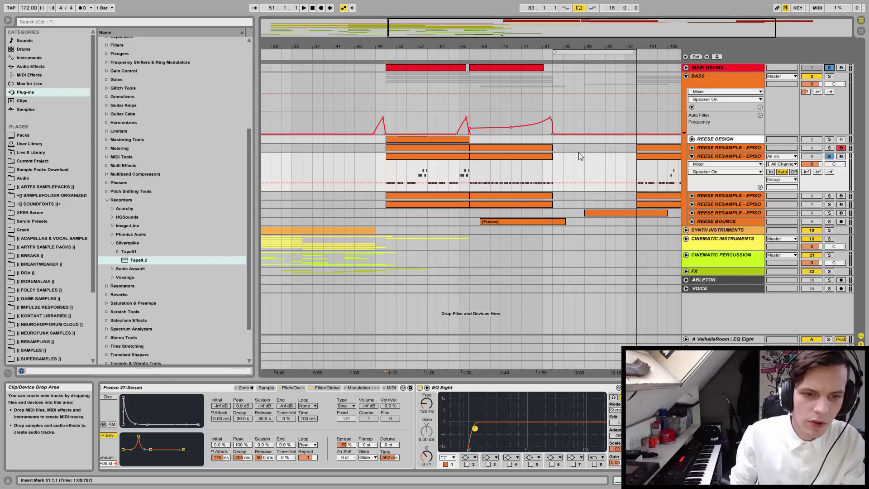
pyautogui.press('space')
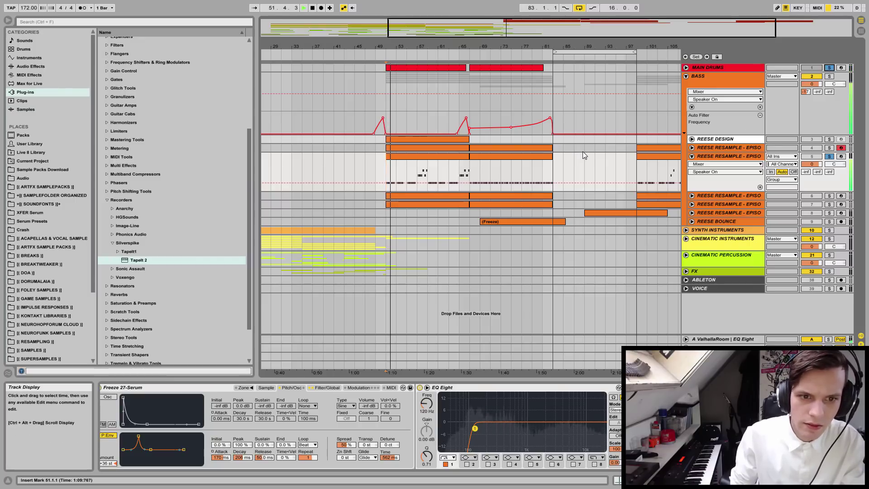
pyautogui.hscroll(-3, 360, 425)
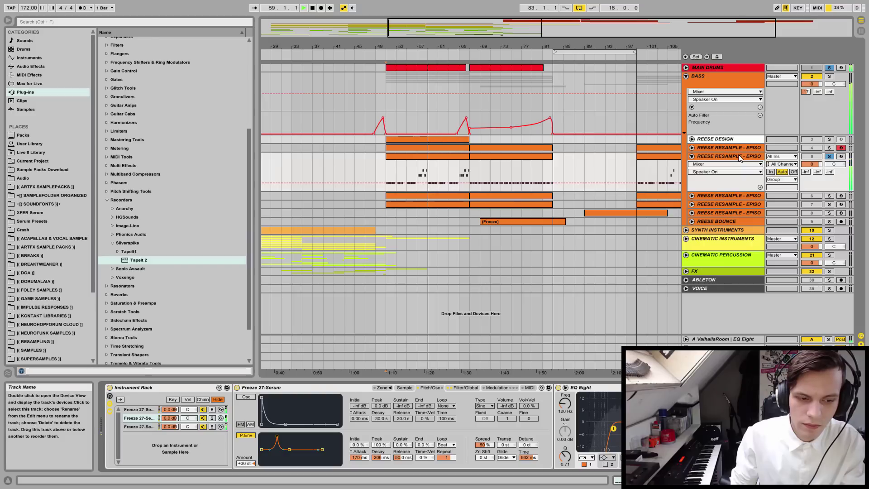
pyautogui.press('space')
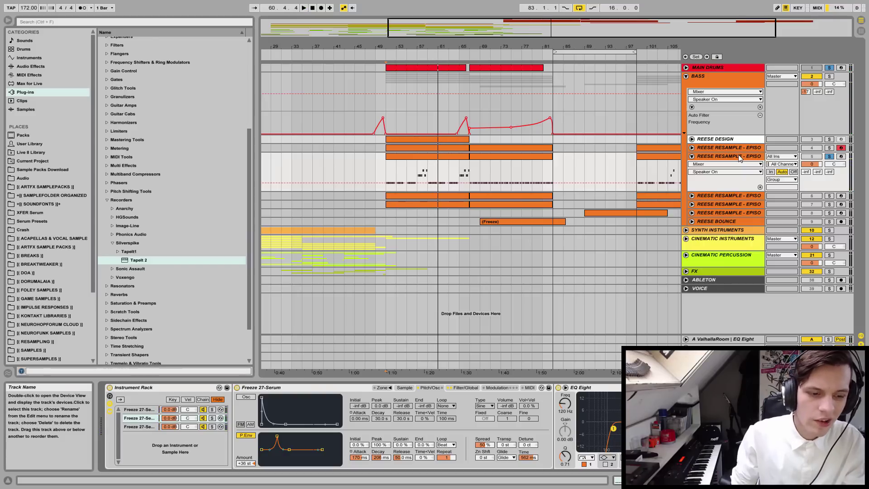
# - Mute the first two chains of the second REESE RESAMPLE track's Instrument Rack, select the third chain and bypass its EQ Eight
pyautogui.click(738, 157)
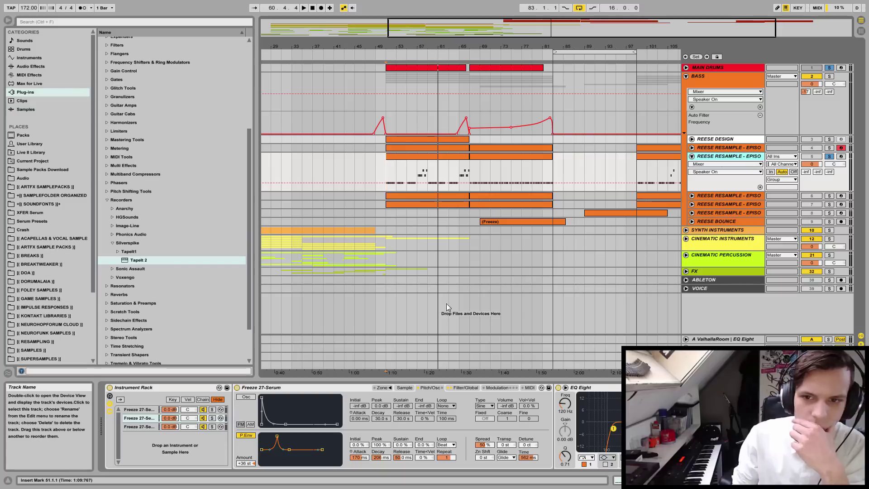
pyautogui.click(206, 417)
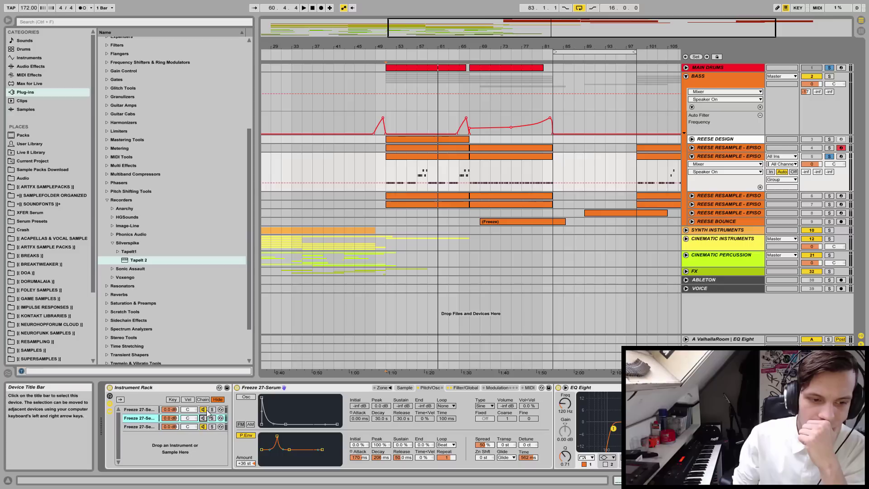
pyautogui.click(156, 427)
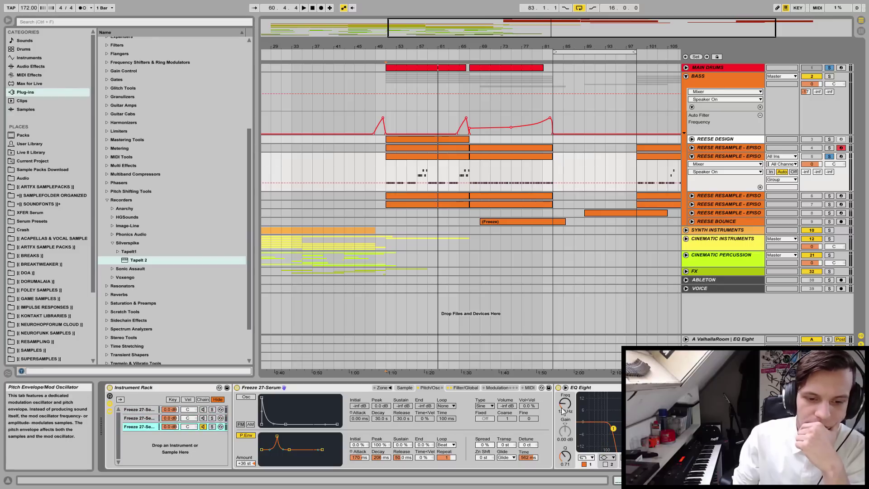
pyautogui.click(558, 388)
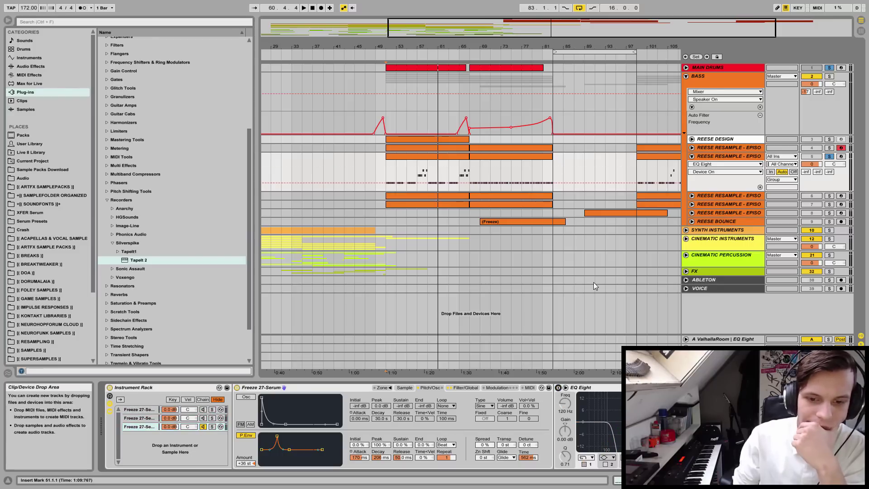
# - Play the arrangement from 51.1.1 to audition only the third Freeze 27-Serum chain of the second resample track
pyautogui.press('space')
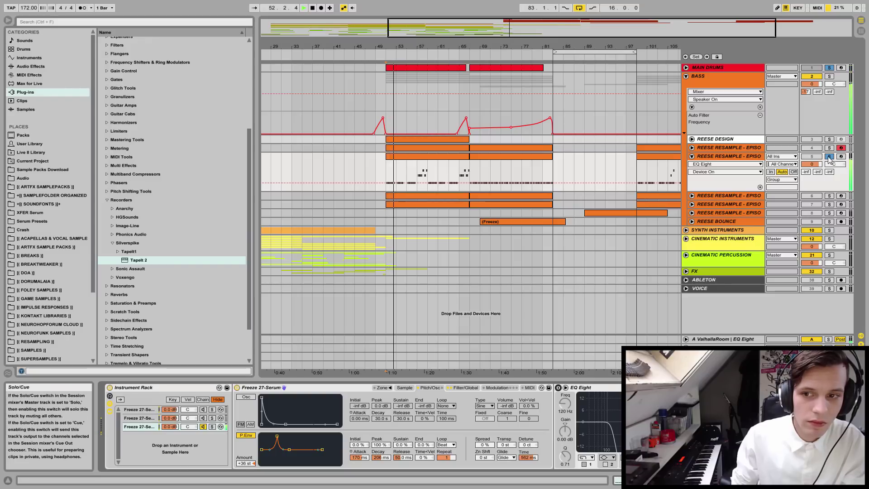
pyautogui.press('space')
pyautogui.hscroll(1, 360, 427)
pyautogui.hscroll(-1, 360, 426)
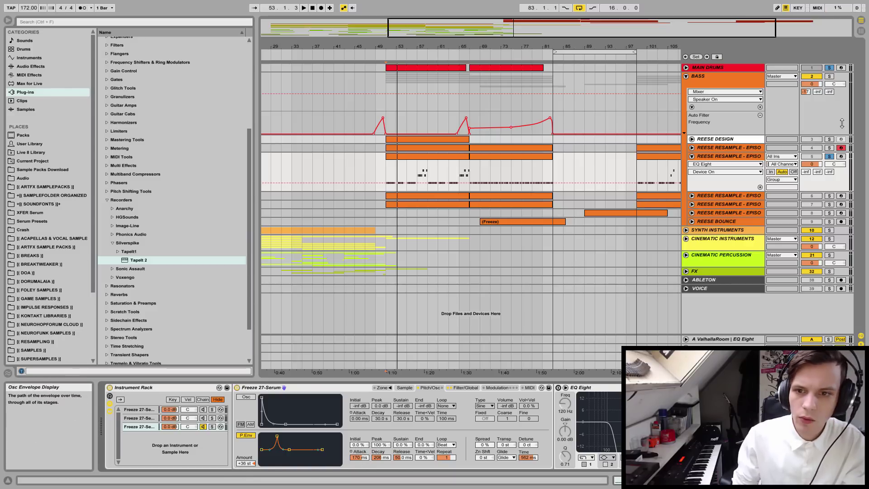
# - Unfold and solo the first REESE RESAMPLE track in place of the second, and show its Freeze 27-Serum Pitch/Osc settings
pyautogui.click(691, 148)
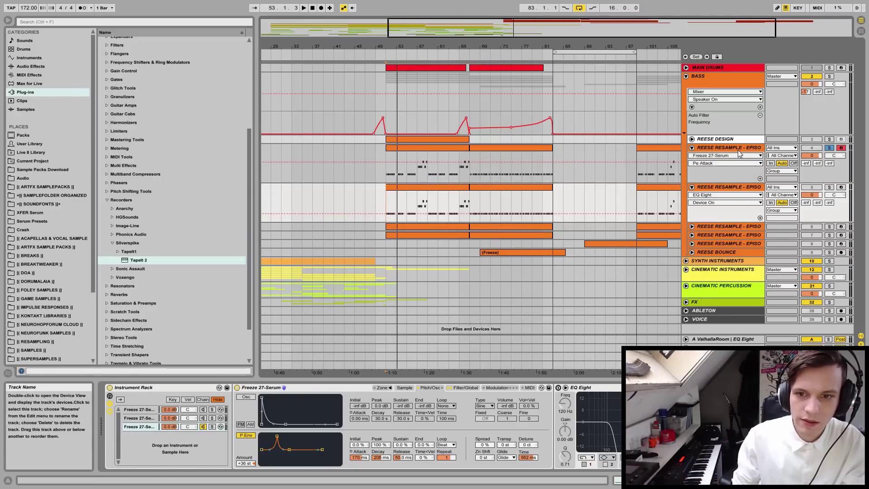
pyautogui.click(720, 147)
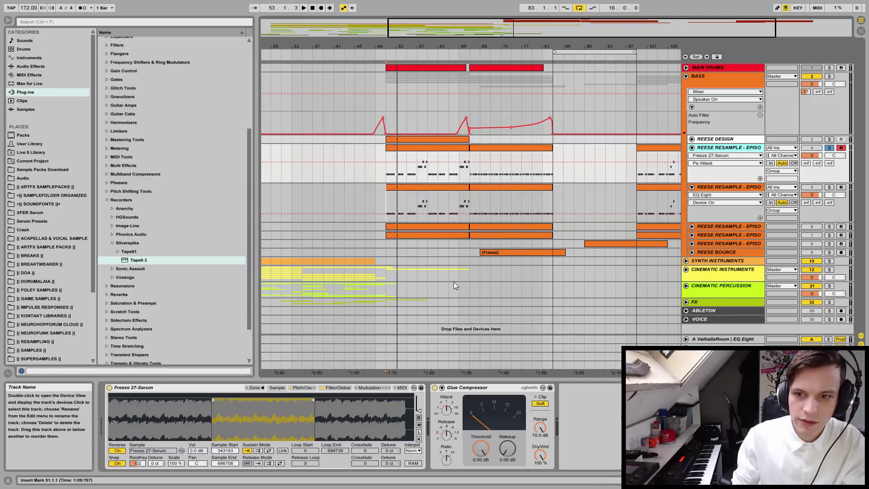
pyautogui.click(303, 388)
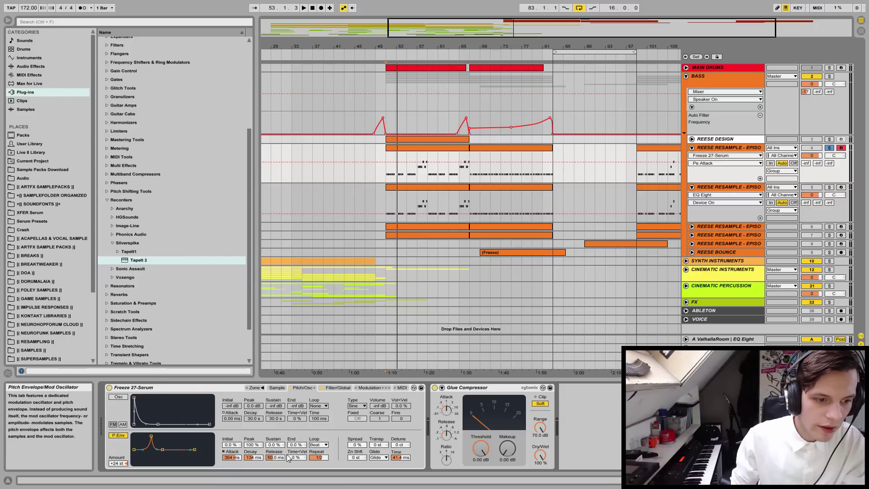
# - Set the pitch envelope's loop mode to None and play the first resample track from 51.1.1
pyautogui.click(320, 445)
pyautogui.click(315, 411)
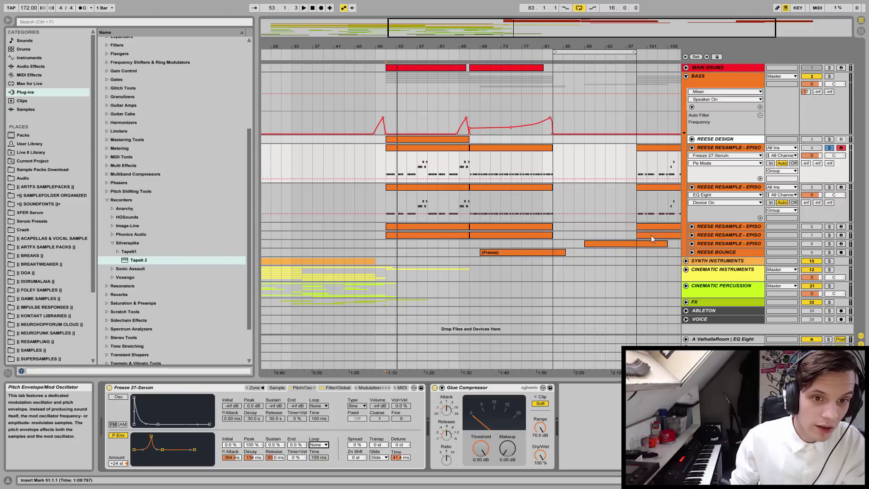
pyautogui.press('space')
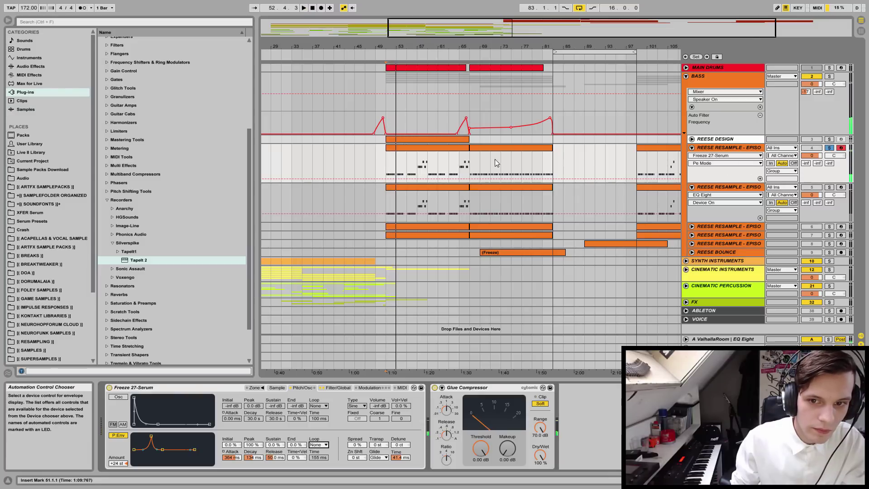
pyautogui.press('space')
# - Copy the first resample track's MIDI clip from 51.1.1 to 35.1.1 and open the copy's notes for editing
pyautogui.click(398, 147)
pyautogui.moveTo(407, 148); pyautogui.dragTo(321, 168)
pyautogui.doubleClick(362, 149)
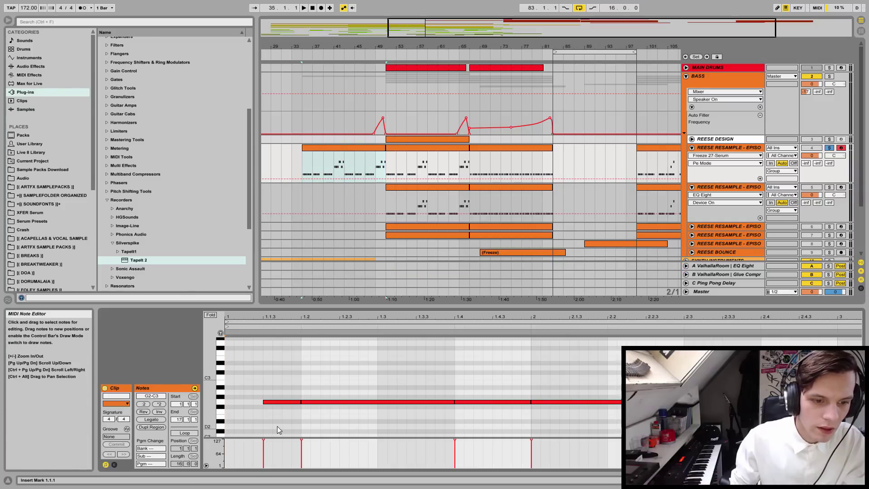
# - Replace all notes in the copied clip with a single G2 note four bars long, starting at bar 1
pyautogui.press('-')
pyautogui.press('-')
pyautogui.press('-')
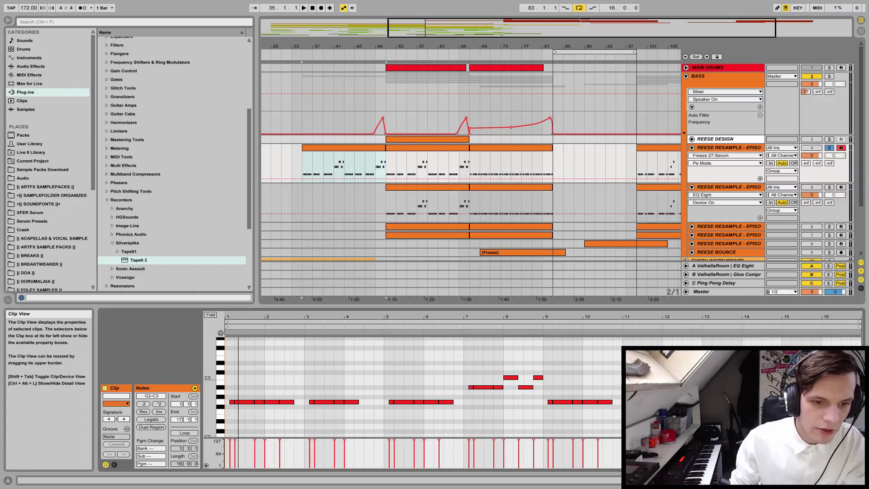
pyautogui.moveTo(232, 419); pyautogui.dragTo(743, 337)
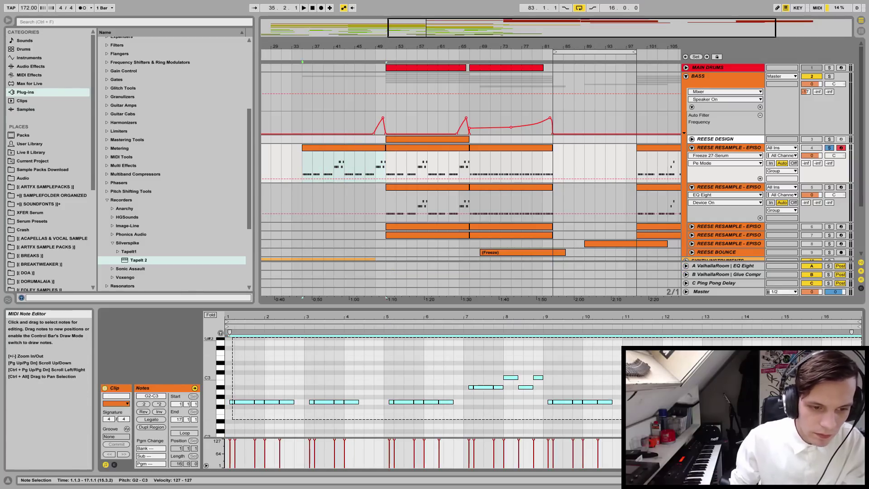
pyautogui.press('Delete')
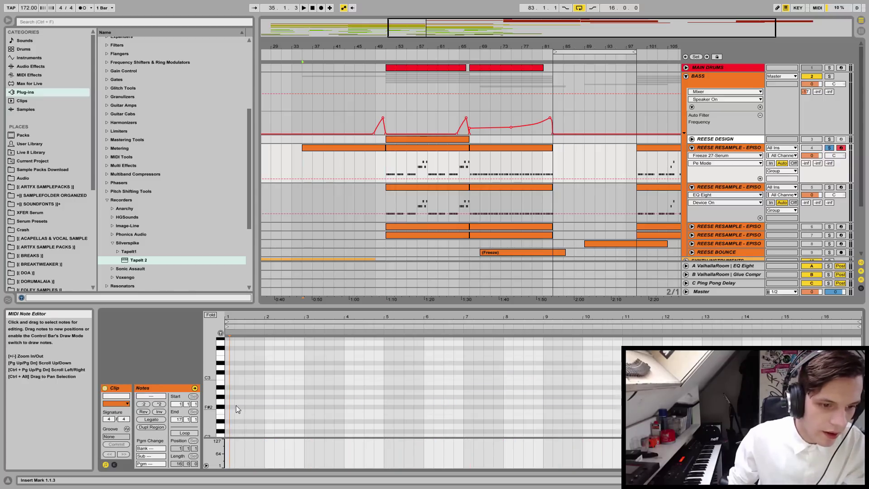
pyautogui.moveTo(226, 401)
pyautogui.mouseDown()
pyautogui.moveTo(353, 373)
pyautogui.moveTo(398, 372)
pyautogui.moveTo(385, 373)
pyautogui.mouseUp()
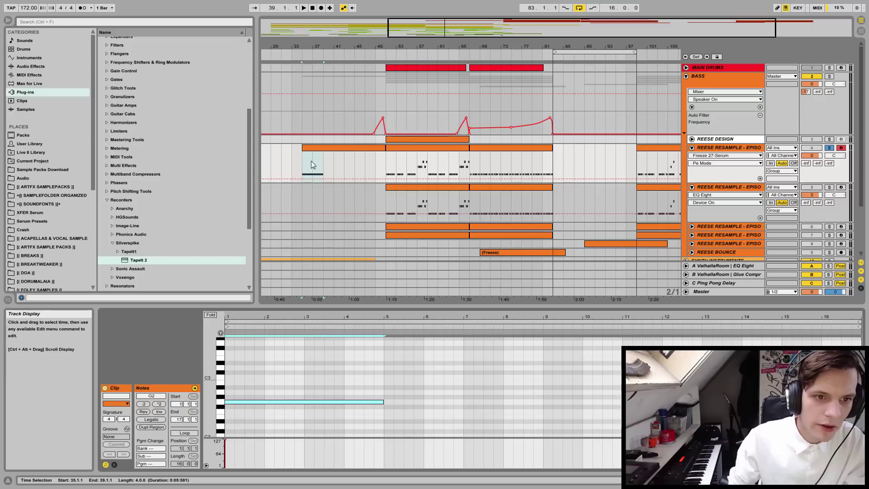
# - Play the held G2 note repeatedly from 35.1.1 with the Freeze 27-Serum settings in view, to examine the unlooped pitch envelope
pyautogui.click(298, 159)
pyautogui.press('space')
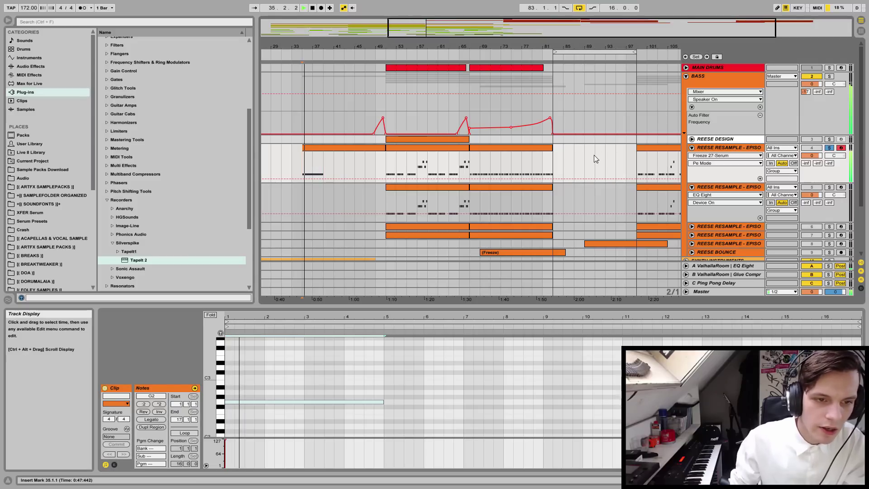
pyautogui.hotkey('shift', 'Tab')
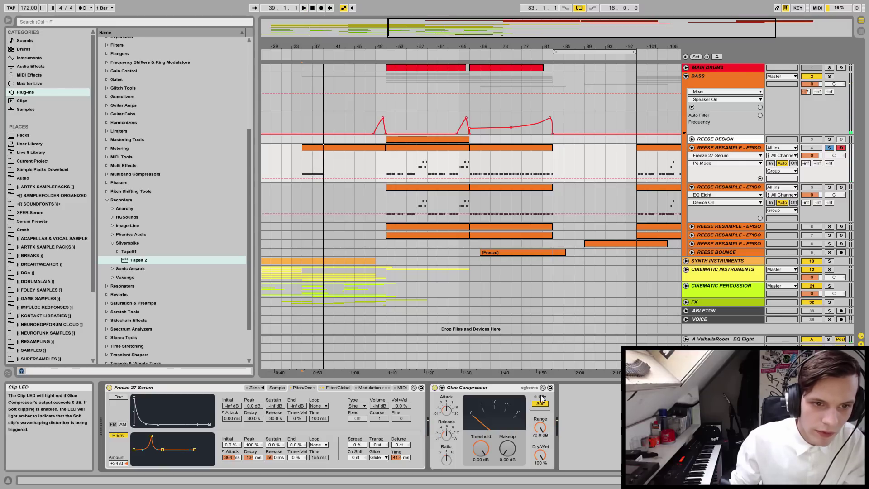
pyautogui.press('space')
pyautogui.press('space')
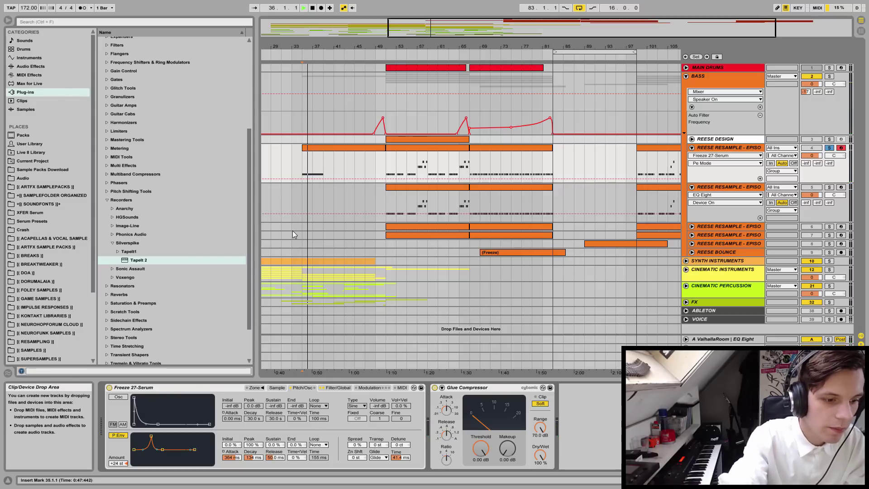
pyautogui.press('space')
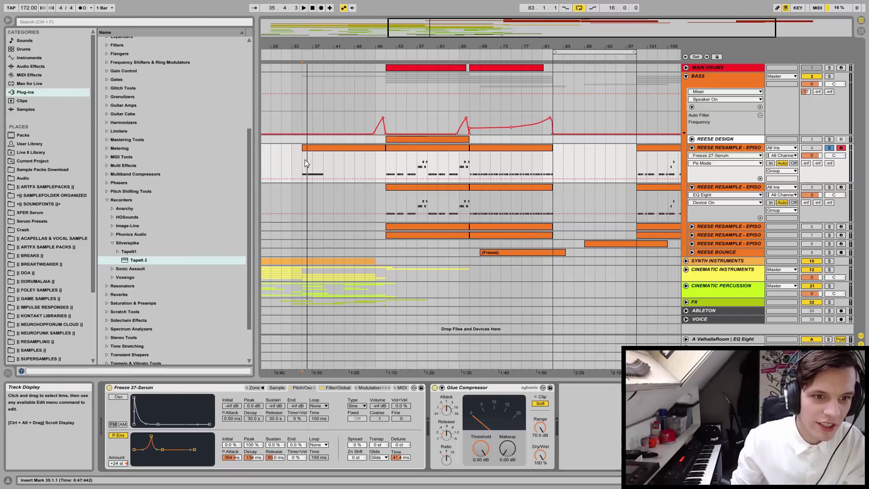
pyautogui.click(360, 151)
pyautogui.press('space')
pyautogui.press('space')
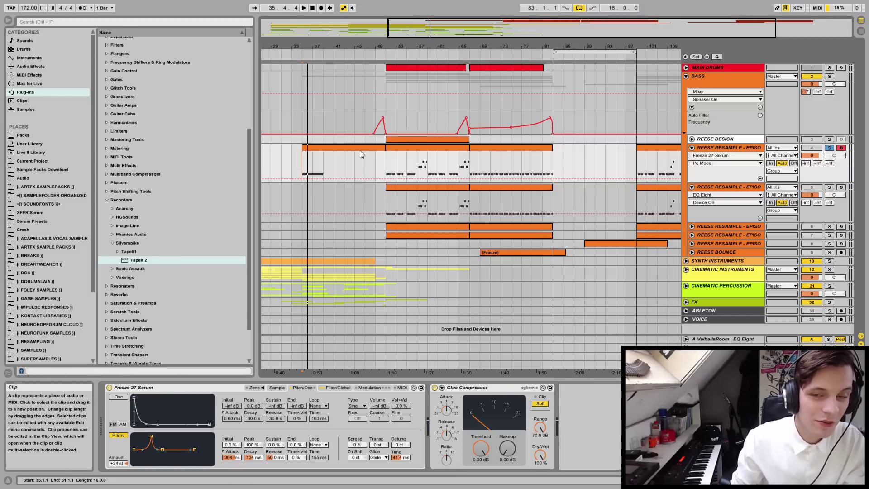
pyautogui.press('space')
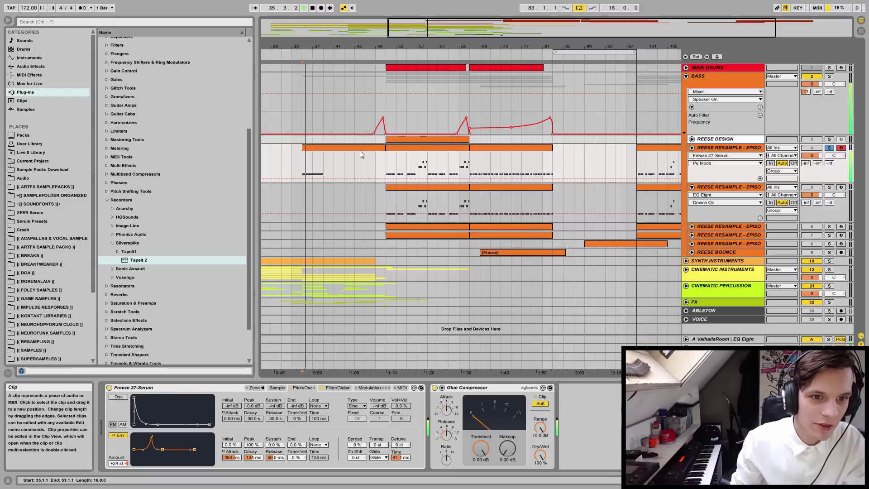
pyautogui.press('space')
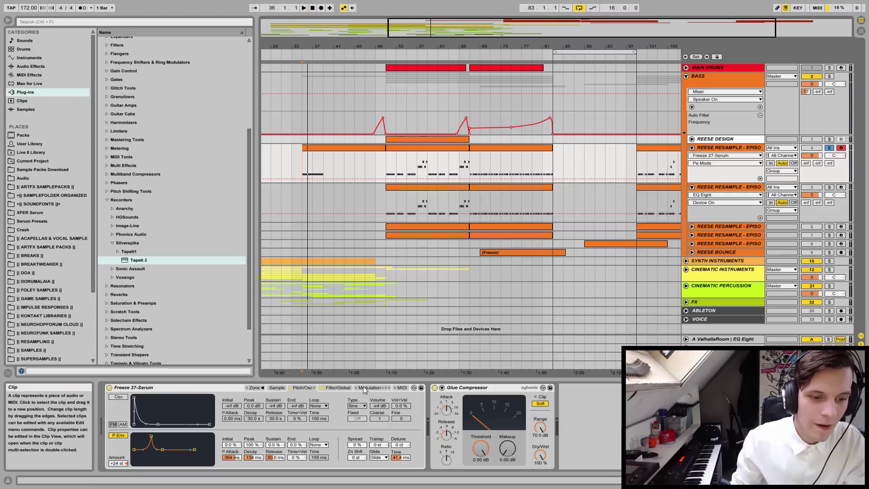
# - Set the pitch envelope's loop mode to Loop and play the held note from 35.1.1
pyautogui.click(318, 405)
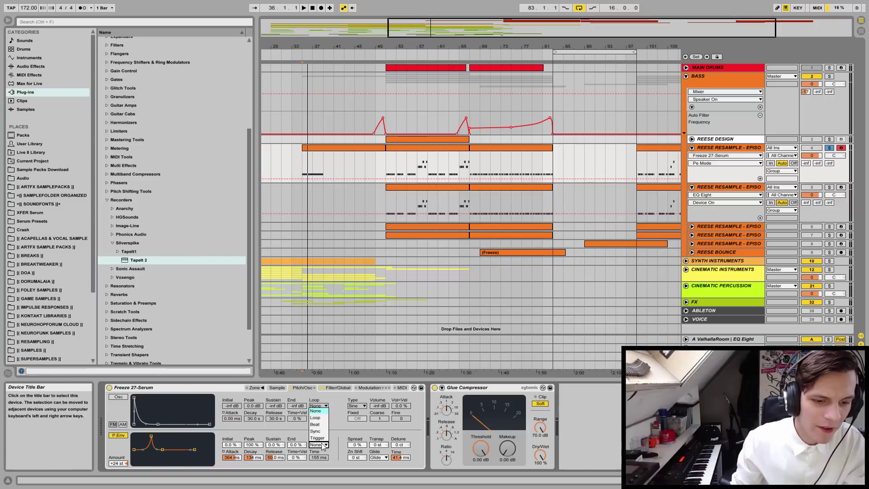
pyautogui.click(319, 419)
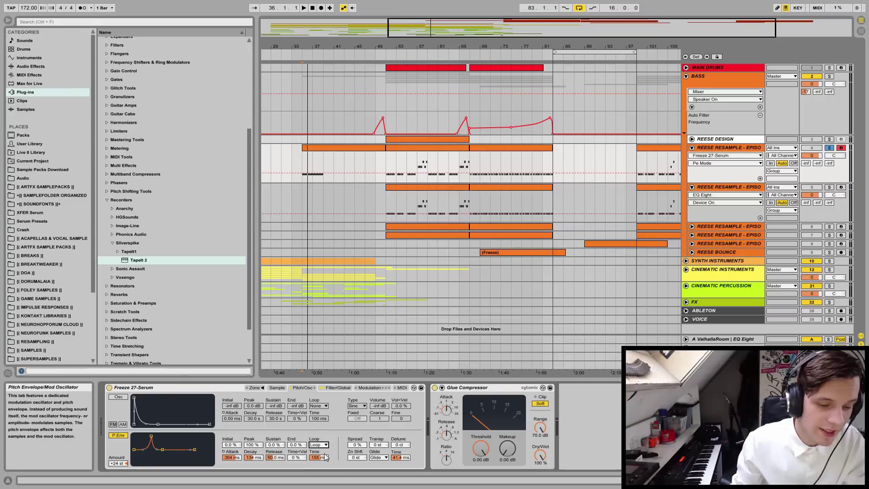
pyautogui.press('space')
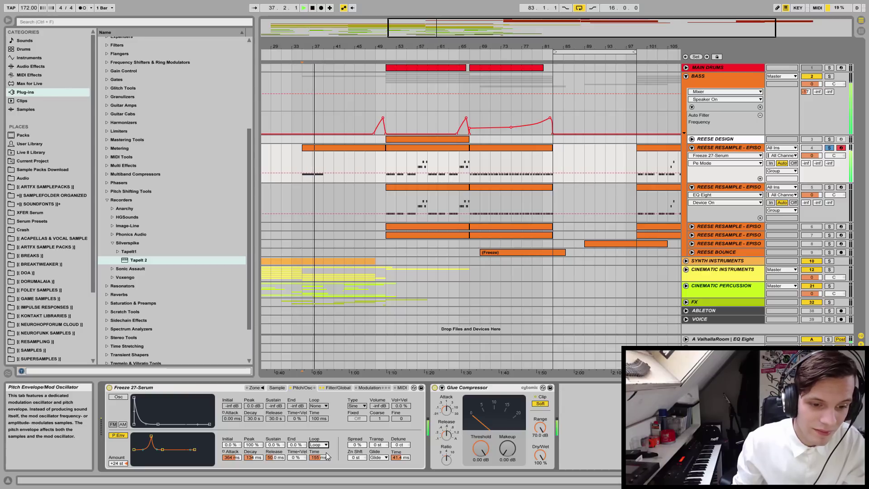
pyautogui.press('space')
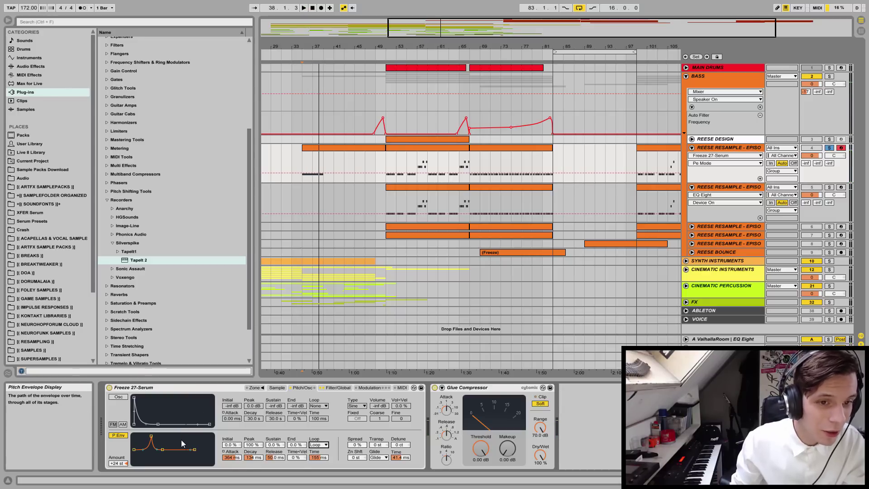
# - Set the pitch envelope's loop mode to Beat and play the held note from 35.1.1
pyautogui.click(326, 444)
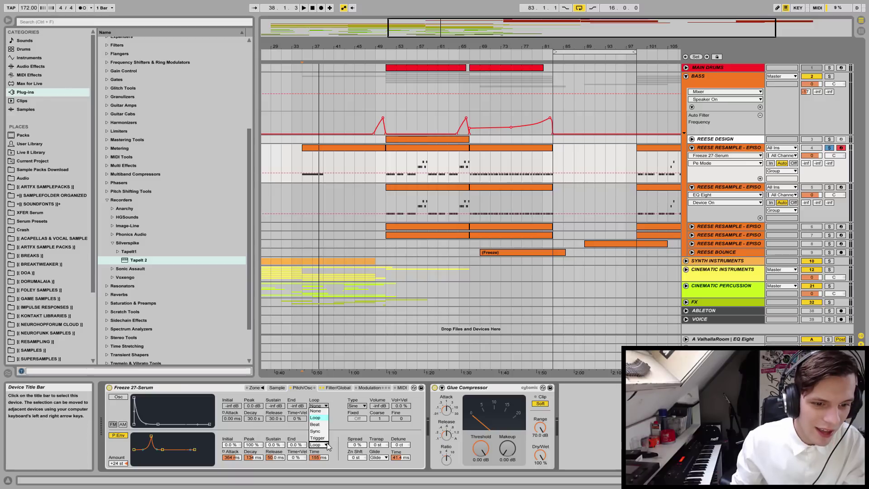
pyautogui.click(315, 424)
pyautogui.click(319, 458)
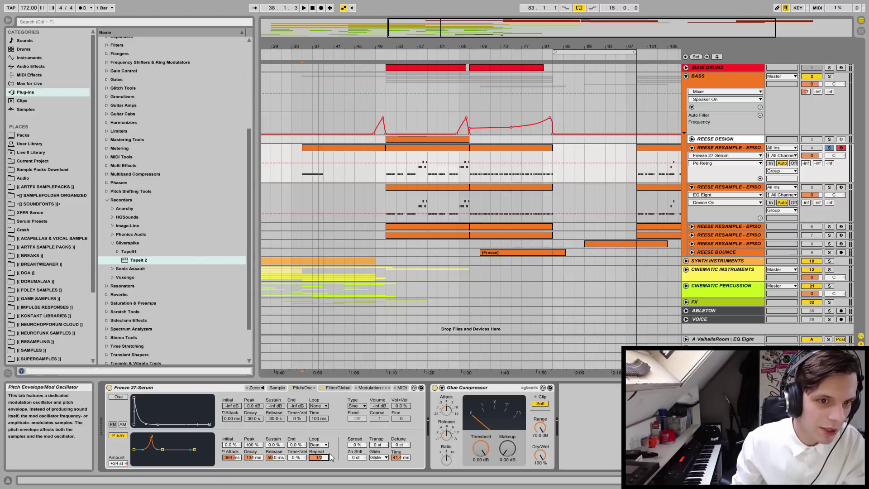
pyautogui.press('space')
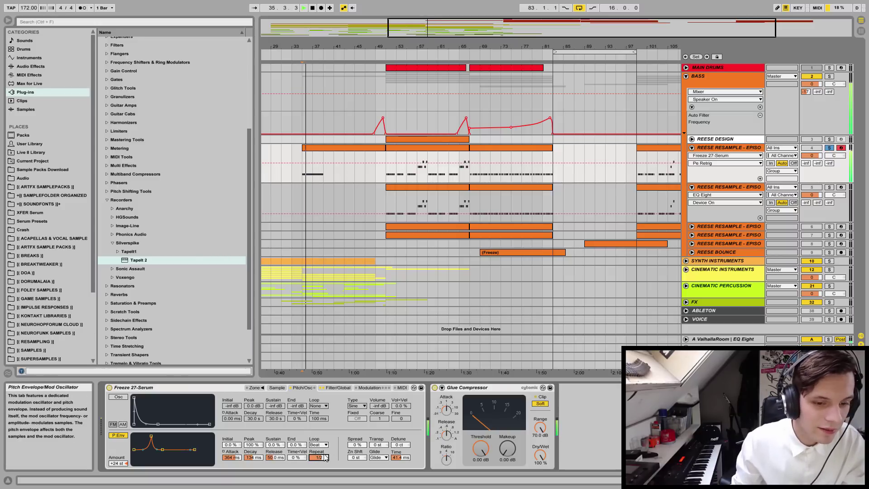
pyautogui.press('space')
# - Set the pitch envelope's repeat rate first to 1/8 and finally to 1/16, playing the held note from 35.1.1 at each rate
pyautogui.moveTo(326, 460); pyautogui.dragTo(325, 472)
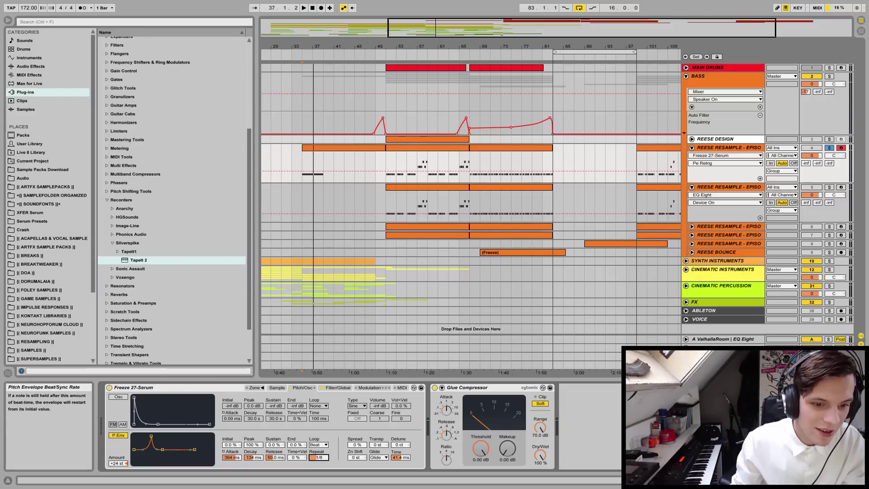
pyautogui.press('space')
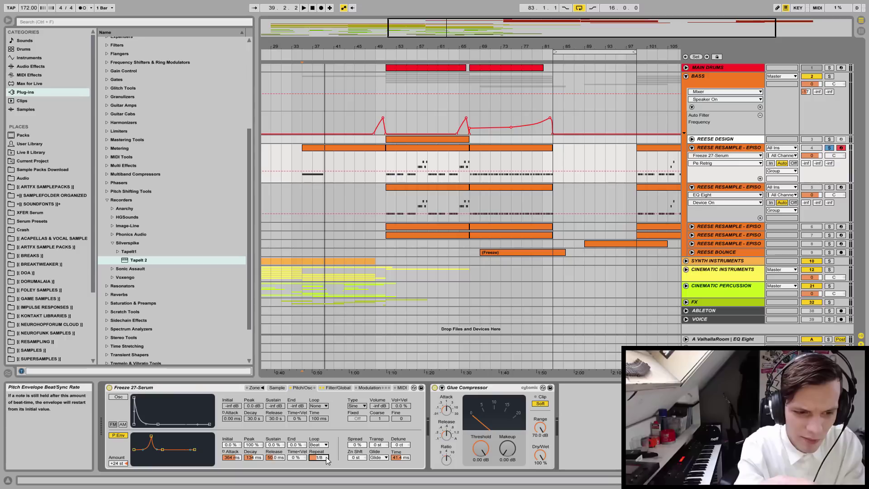
pyautogui.press('space')
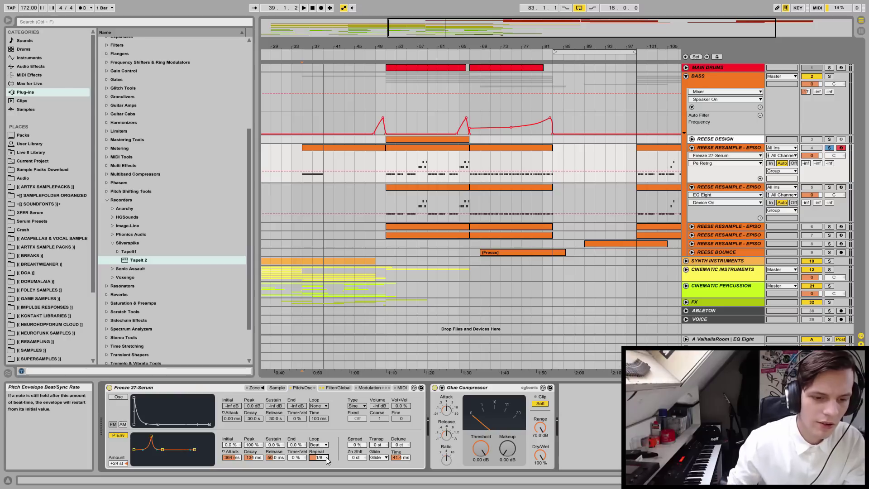
pyautogui.press('space')
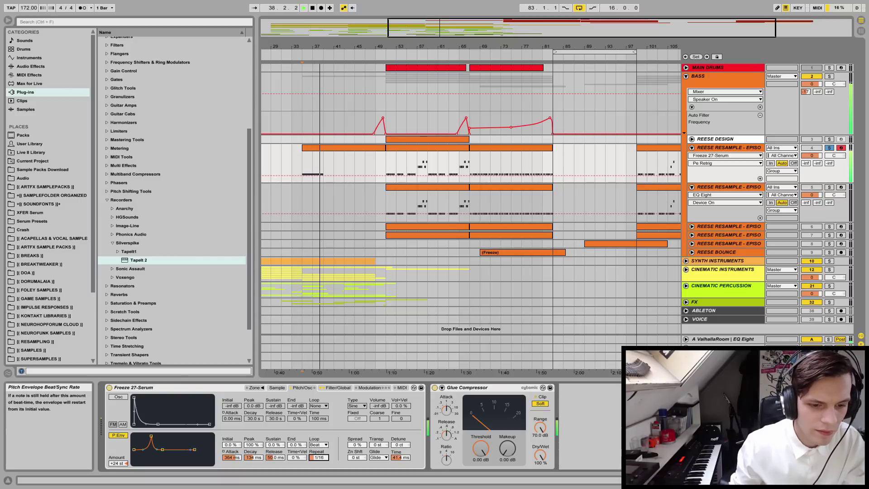
pyautogui.press('space')
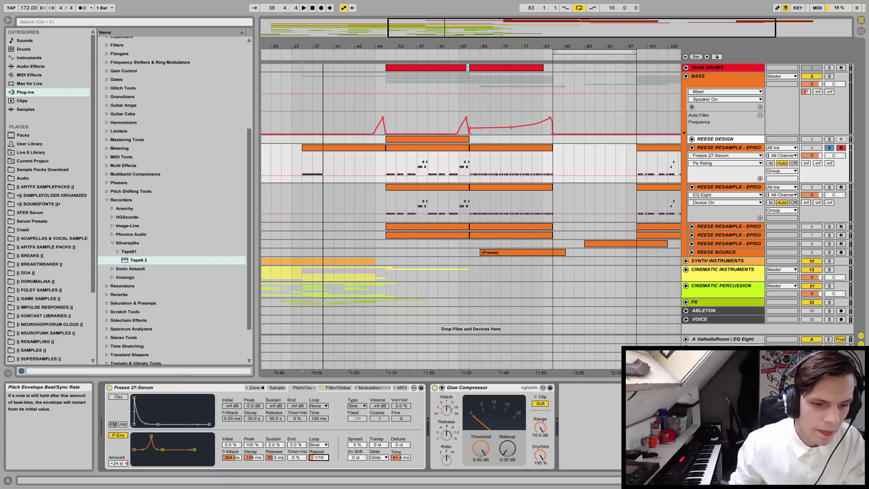
# - Set the pitch envelope's repeat rate to 1/4 and play the held note from 35.1.1 several times
pyautogui.moveTo(328, 460); pyautogui.dragTo(328, 450)
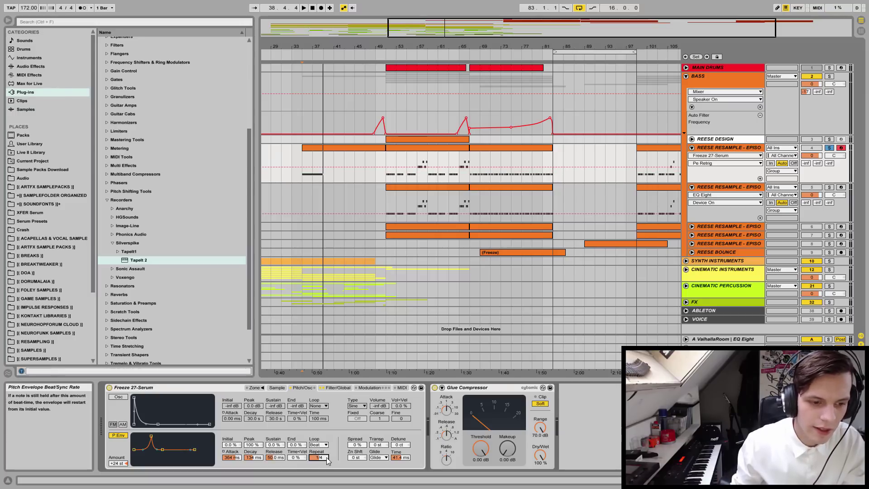
pyautogui.press('space')
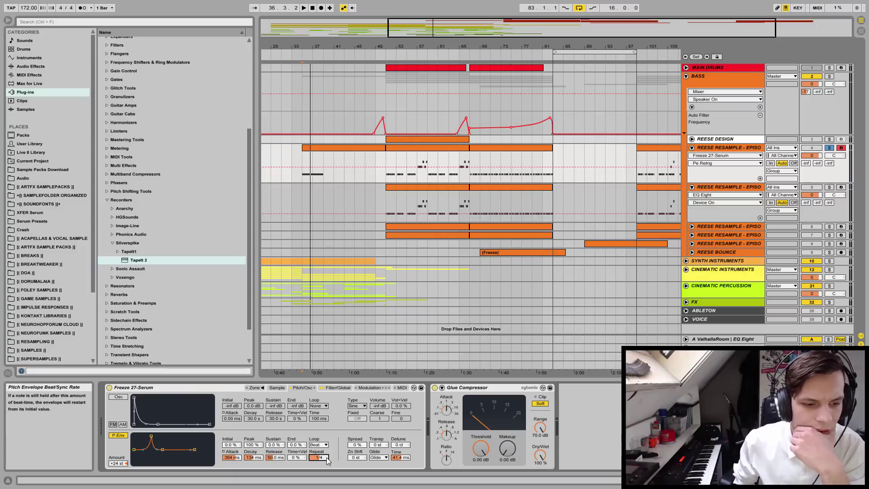
pyautogui.press('space')
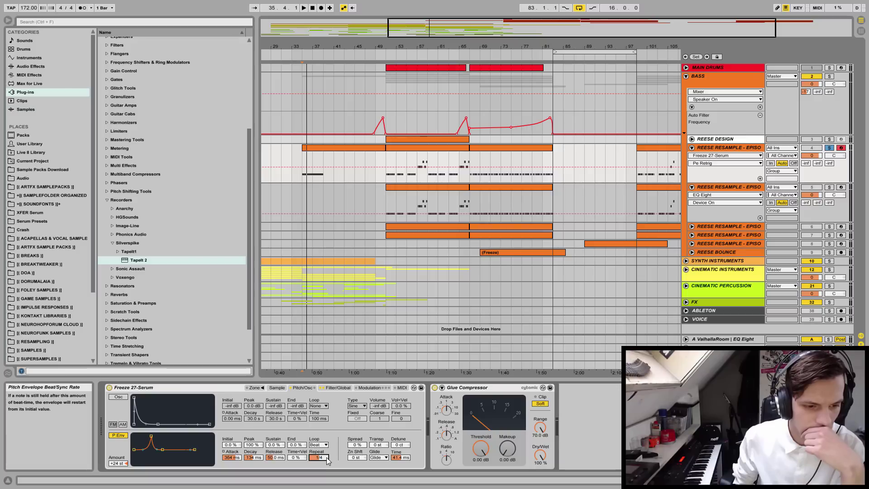
pyautogui.press('space')
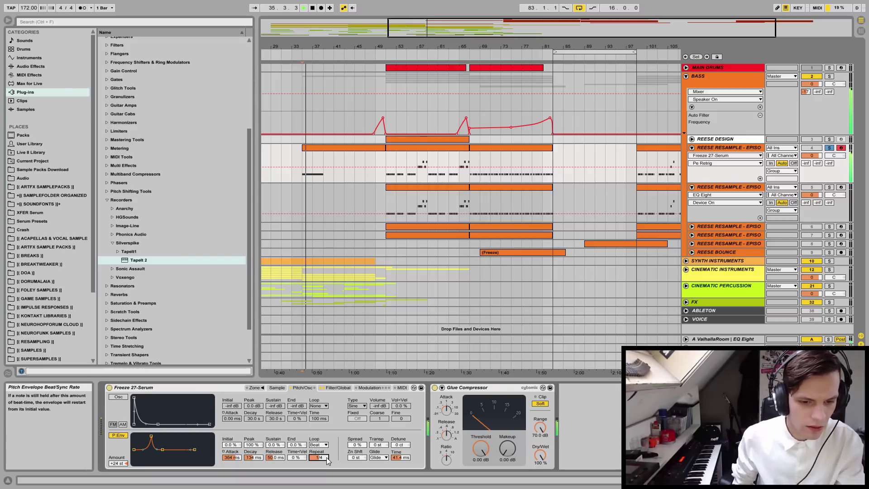
# - Slow the pitch envelope's repeat rate to 1/2 and play the held note from 35.1.1 against the metronome
pyautogui.moveTo(327, 458); pyautogui.dragTo(328, 457)
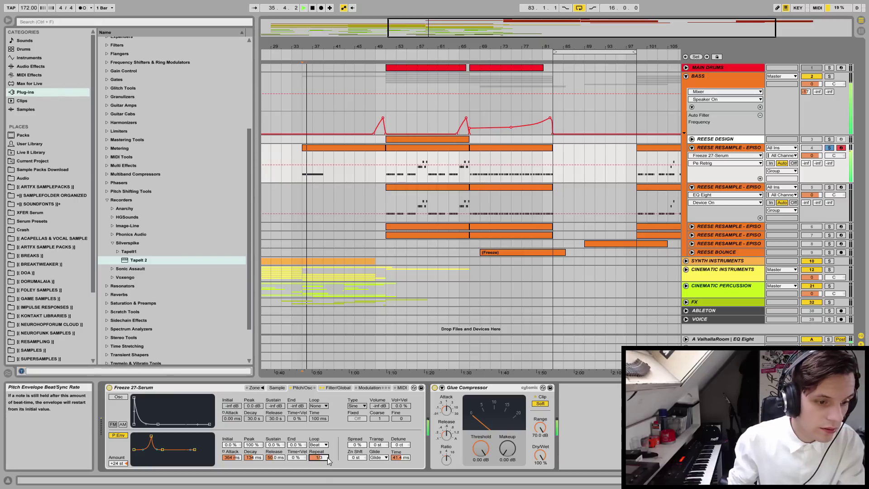
pyautogui.press('space')
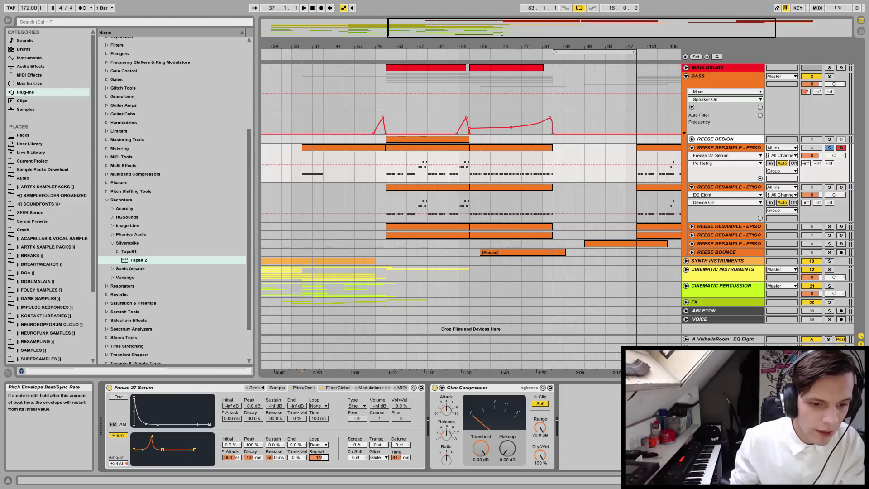
pyautogui.moveTo(319, 457); pyautogui.dragTo(319, 460)
pyautogui.press('space')
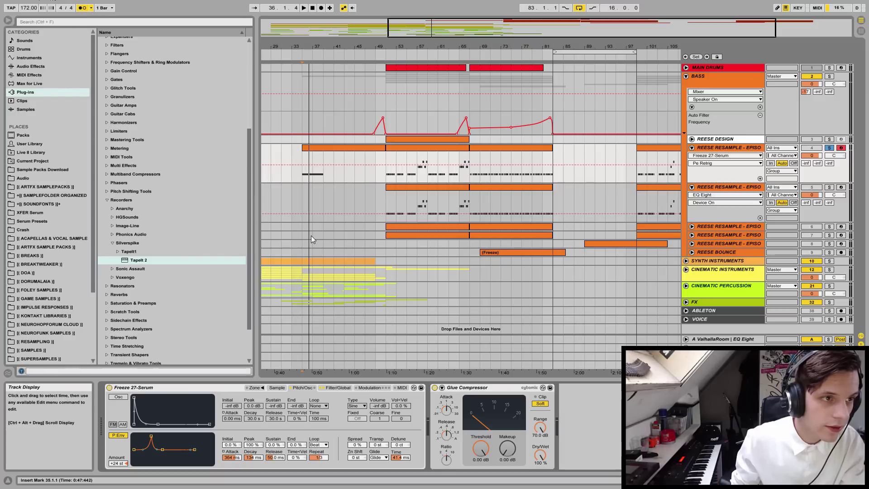
pyautogui.press('space')
pyautogui.press('space')
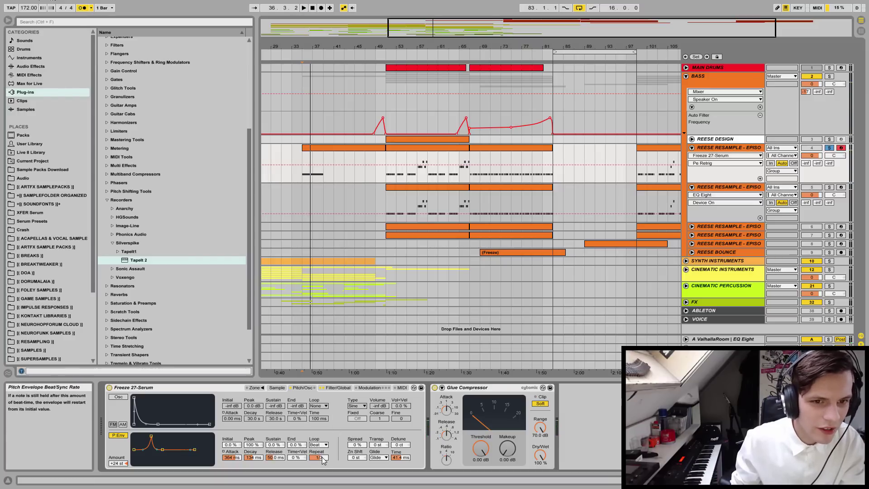
pyautogui.moveTo(322, 458); pyautogui.dragTo(322, 453)
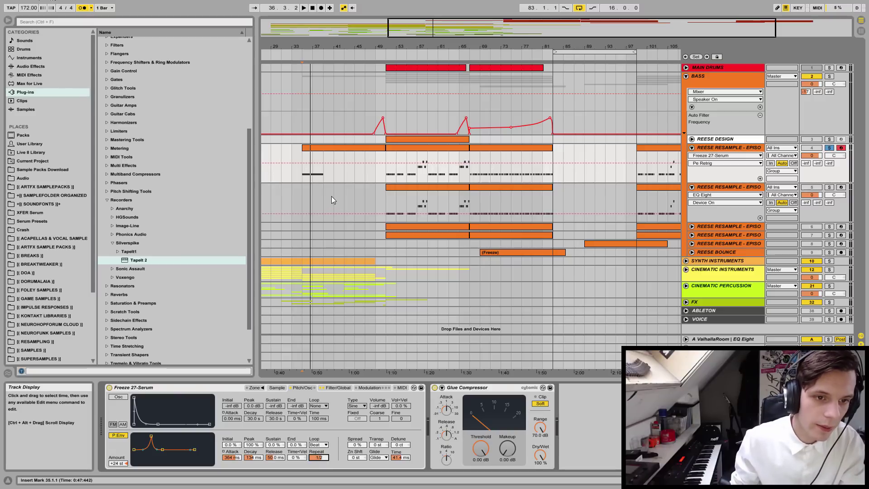
pyautogui.press('space')
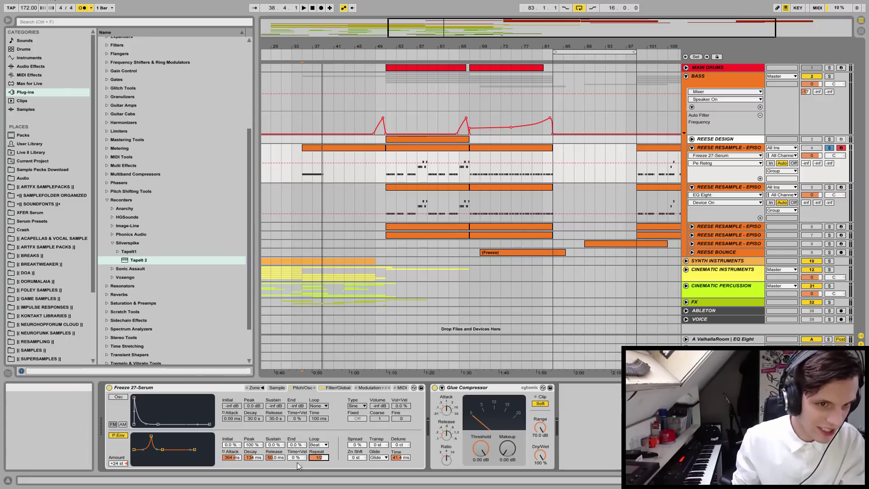
# - Try pitch envelope repeat rates of 1 and 1.5 on the held note, then restore the rate to 1/2
pyautogui.moveTo(320, 458); pyautogui.dragTo(319, 450)
pyautogui.press('space')
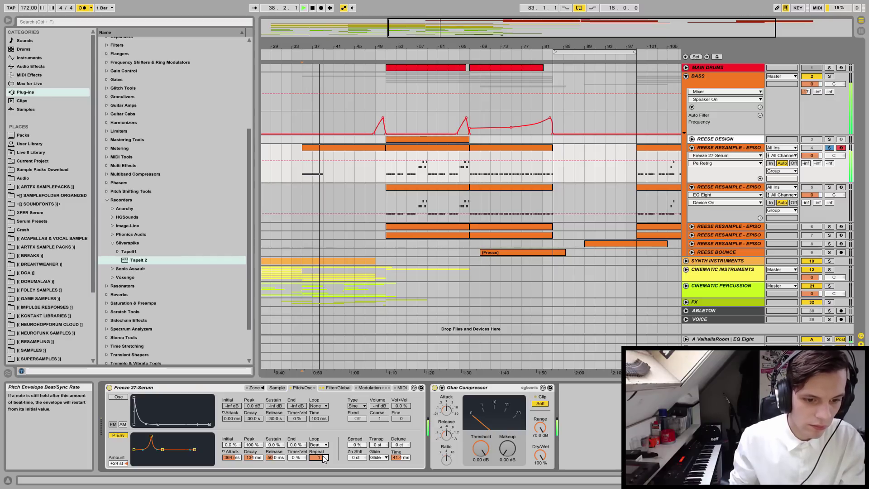
pyautogui.press('space')
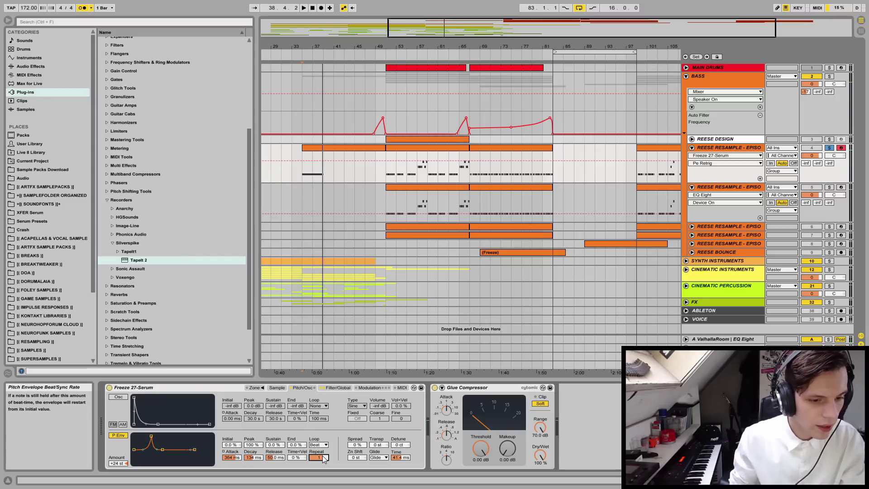
pyautogui.moveTo(322, 459); pyautogui.dragTo(319, 460)
pyautogui.press('space')
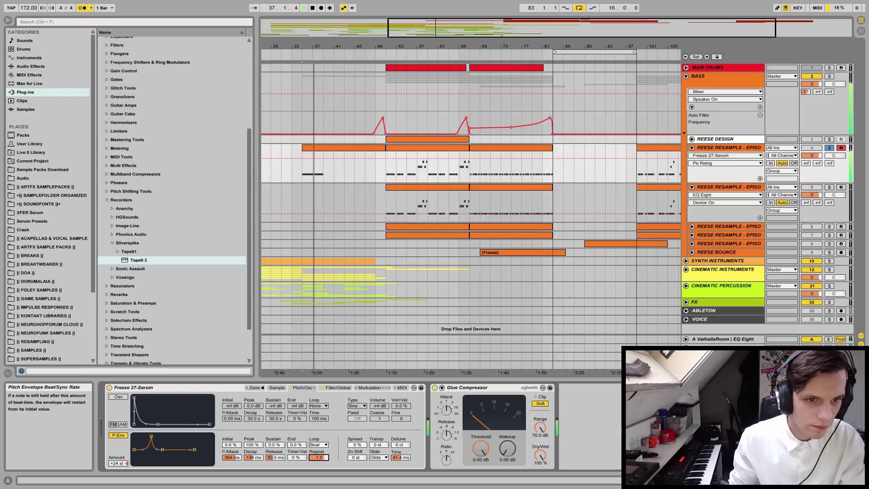
pyautogui.press('space')
pyautogui.moveTo(319, 457); pyautogui.dragTo(319, 461)
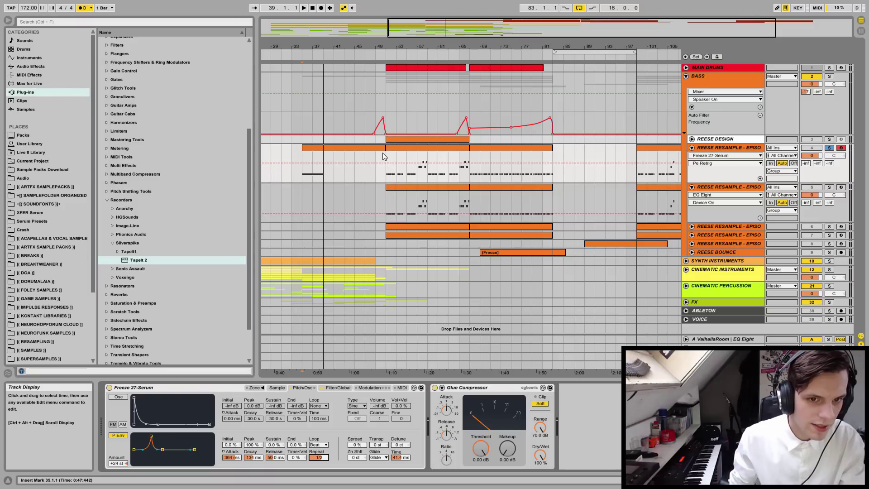
# - Move the held-note clip at 35.1.1 down to the next REESE RESAMPLE track at the same position and solo that track
pyautogui.click(345, 149)
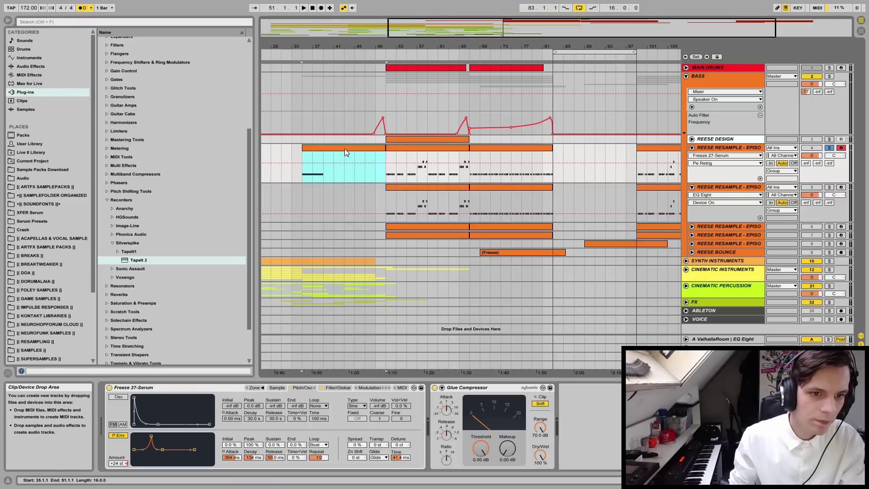
pyautogui.moveTo(338, 148); pyautogui.dragTo(339, 187)
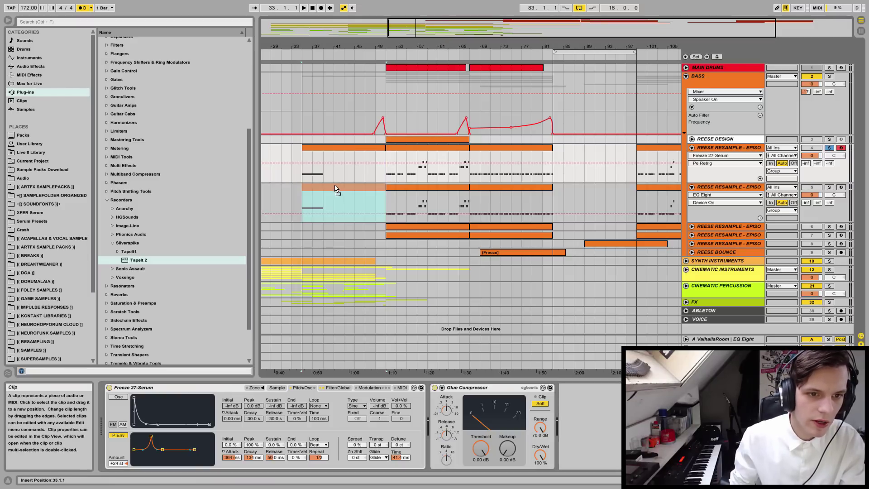
pyautogui.click(829, 187)
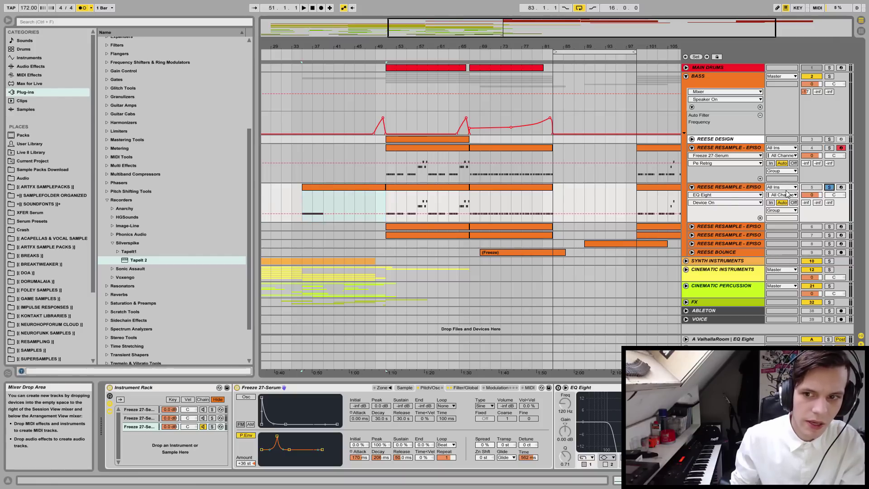
# - Turn off the metronome and play the soloed reese from 51.1.1
pyautogui.click(83, 7)
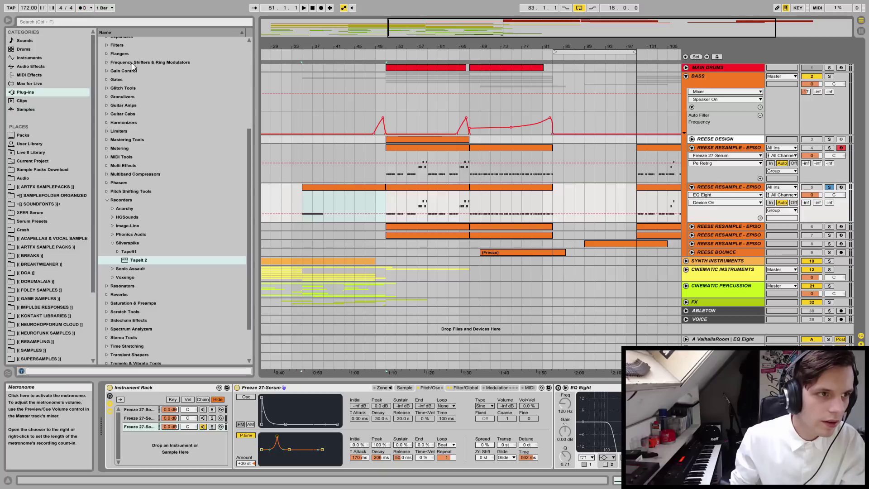
pyautogui.click(387, 204)
pyautogui.press('space')
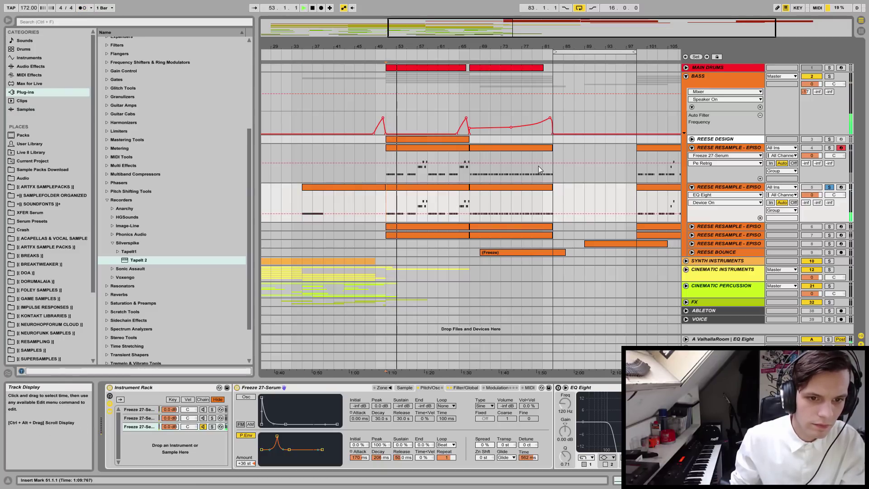
# - Compare the filter and pitch envelope settings of the Freeze 27-Serum samplers on the first two REESE RESAMPLE tracks
pyautogui.click(464, 389)
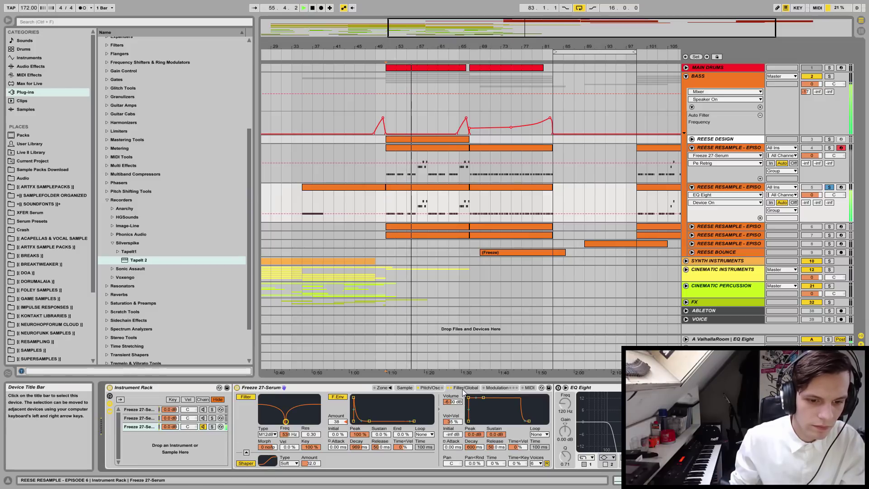
pyautogui.click(431, 388)
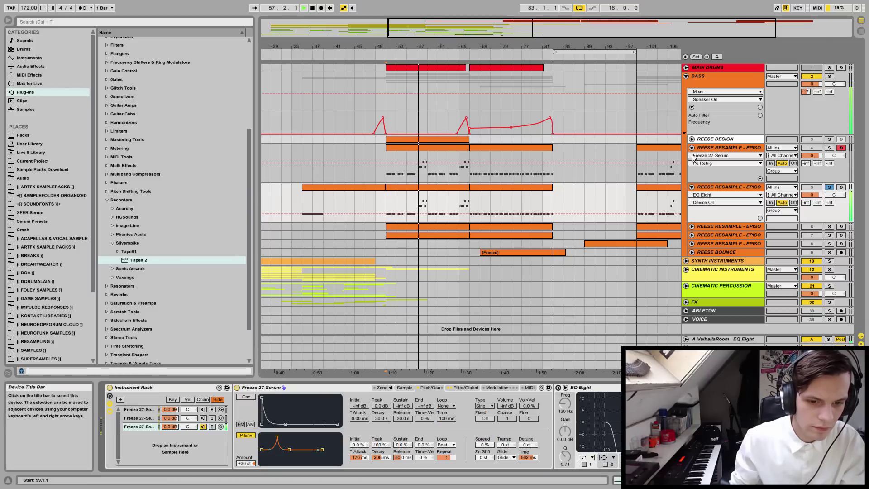
pyautogui.press('Up')
pyautogui.click(338, 389)
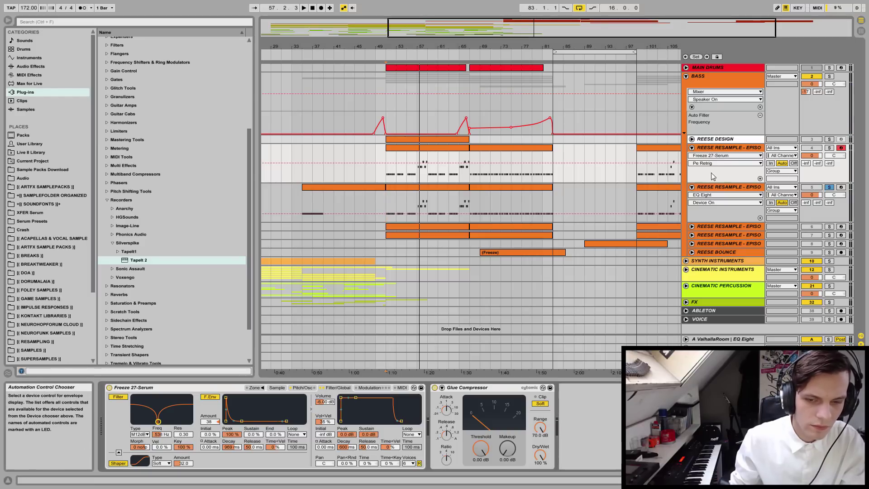
pyautogui.press('Down')
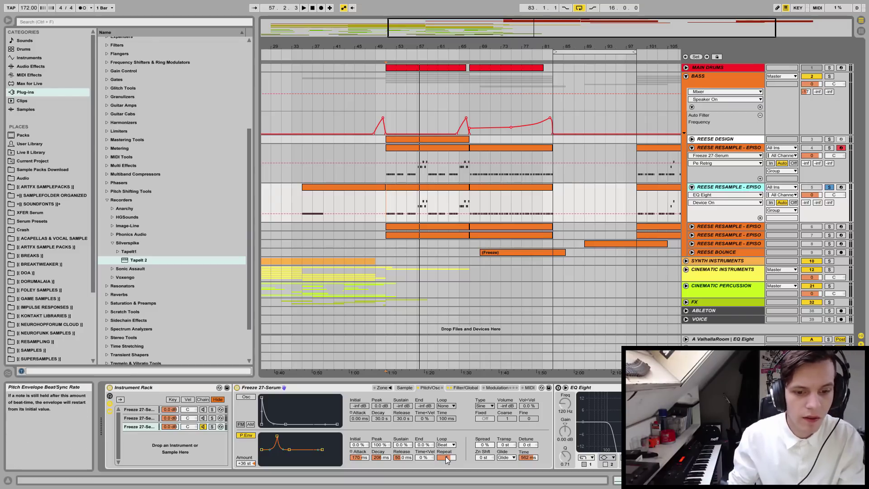
# - Play the second reese's held note from 35.1.1 and examine the loop region in its Freeze 27-Serum sample
pyautogui.click(388, 220)
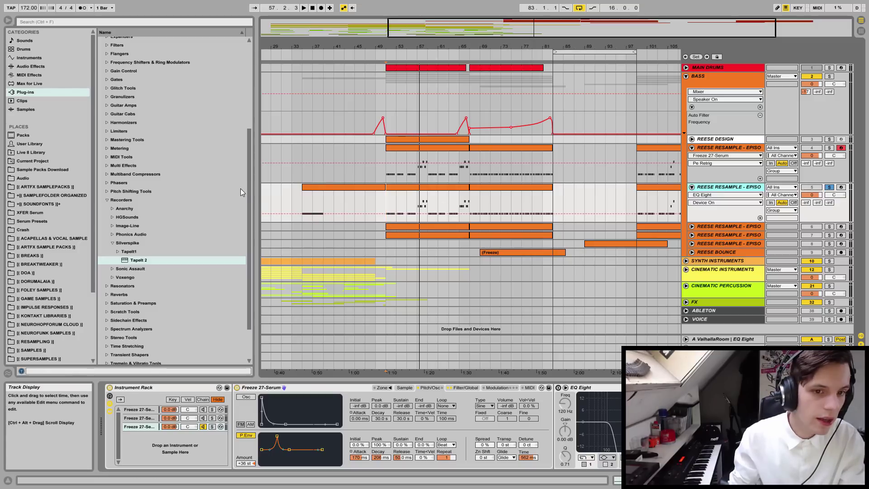
pyautogui.click(306, 195)
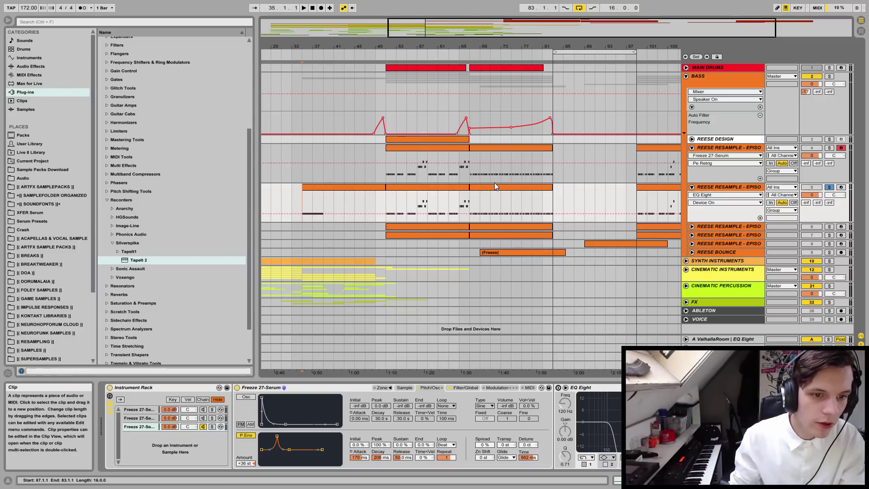
pyautogui.press('space')
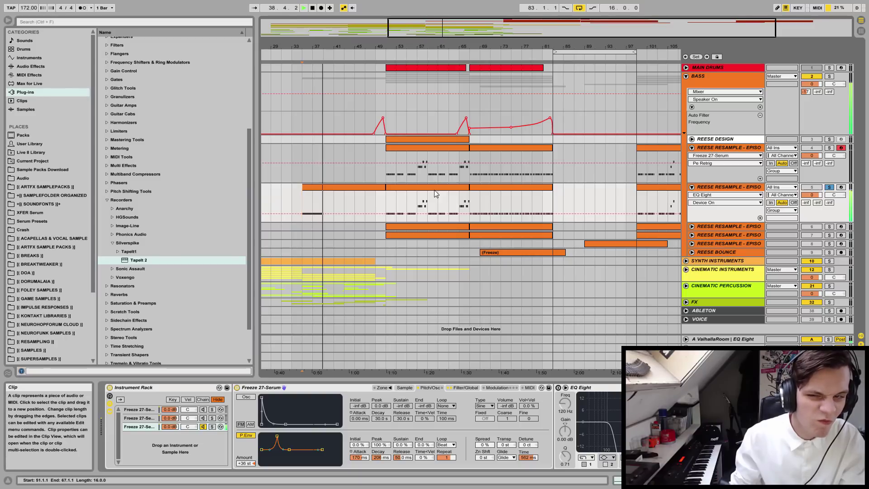
pyautogui.press('space')
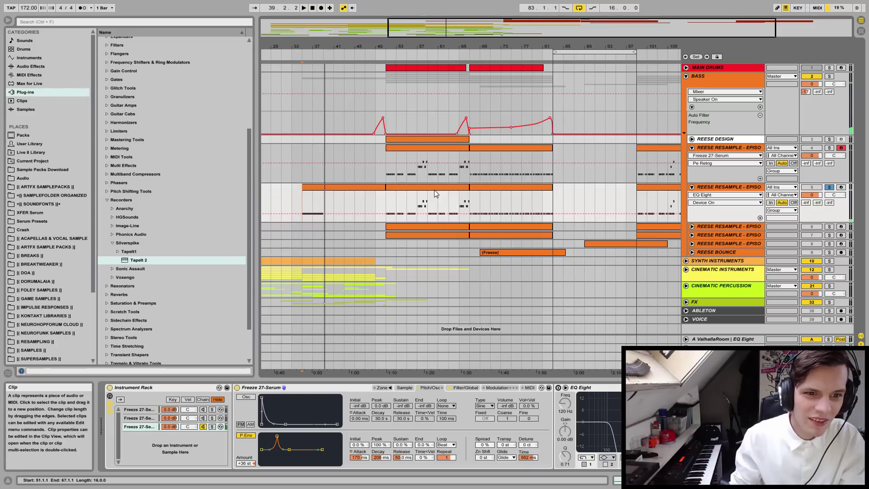
pyautogui.click(405, 388)
pyautogui.moveTo(366, 401); pyautogui.dragTo(365, 416)
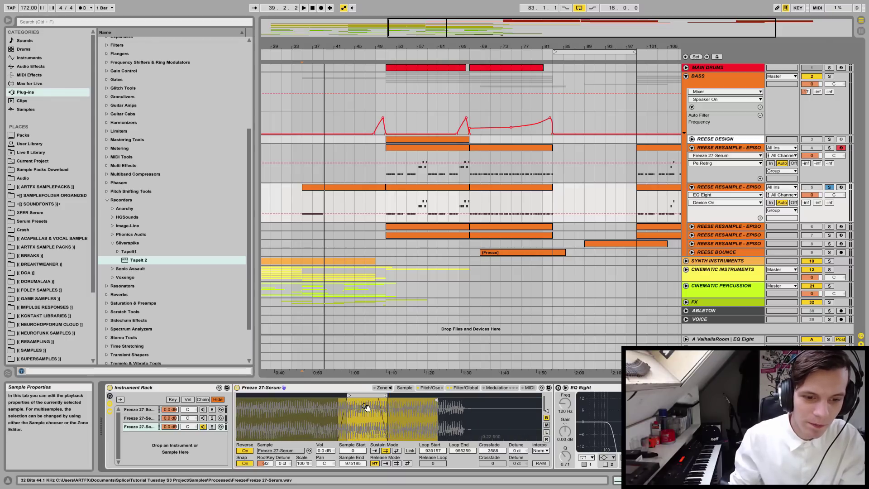
# - Add a G3 note from 1.2.1 to 5.1.1 above the held G2 note in the clip at 35.1.1 and play it
pyautogui.click(302, 197)
pyautogui.doubleClick(328, 187)
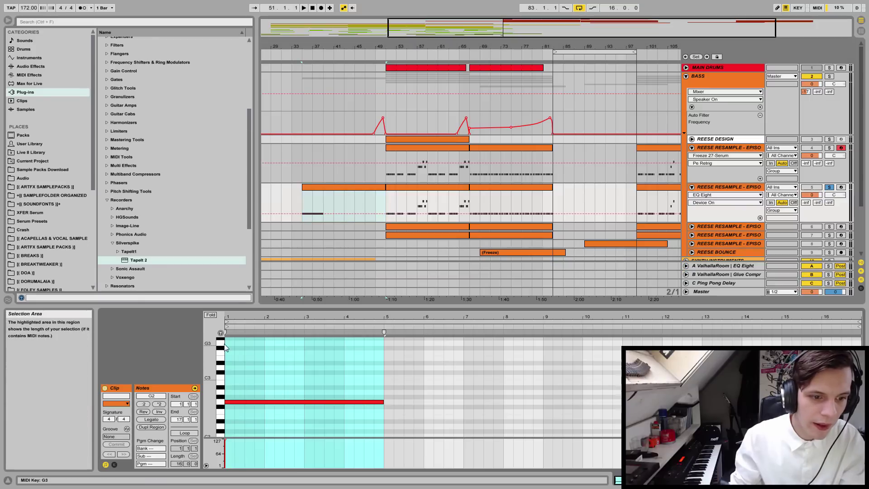
pyautogui.doubleClick(241, 343)
pyautogui.moveTo(243, 343); pyautogui.dragTo(384, 343)
pyautogui.press('space')
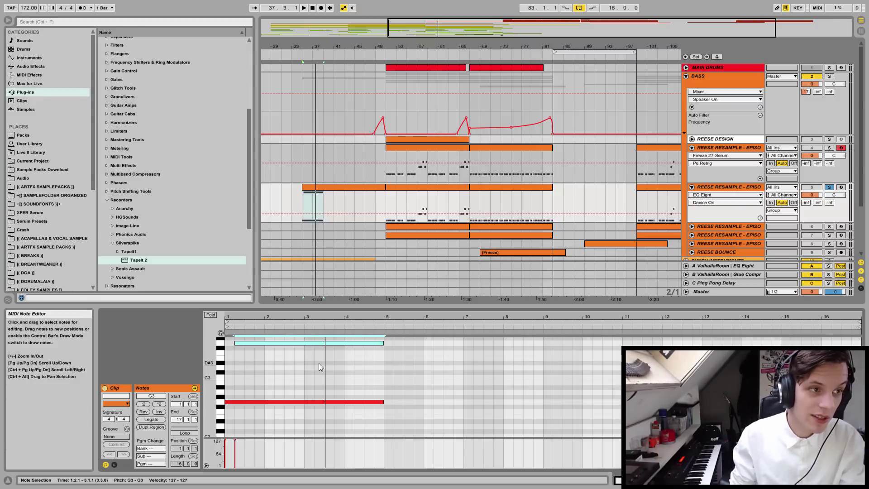
# - Draw a pitch bend envelope in the clip that ramps from centre at about 1.3 down to the minimum at 5.1
pyautogui.click(114, 465)
pyautogui.moveTo(288, 363); pyautogui.dragTo(416, 369)
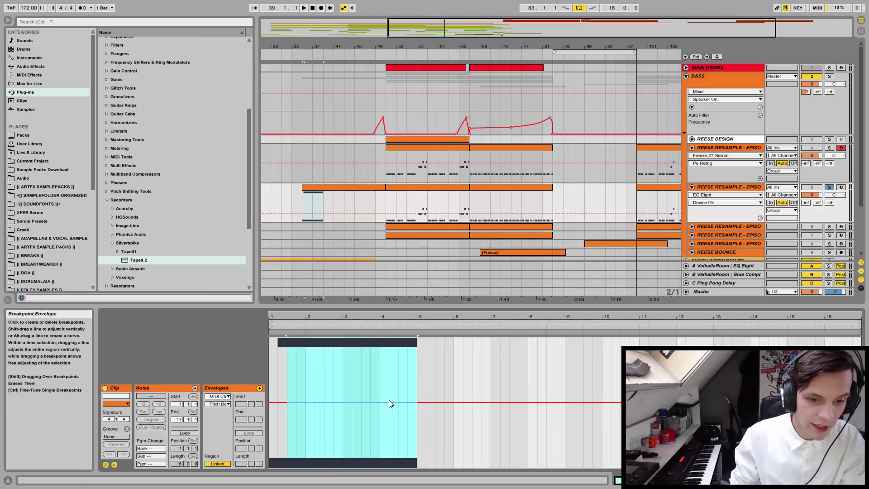
pyautogui.moveTo(389, 401); pyautogui.dragTo(389, 468)
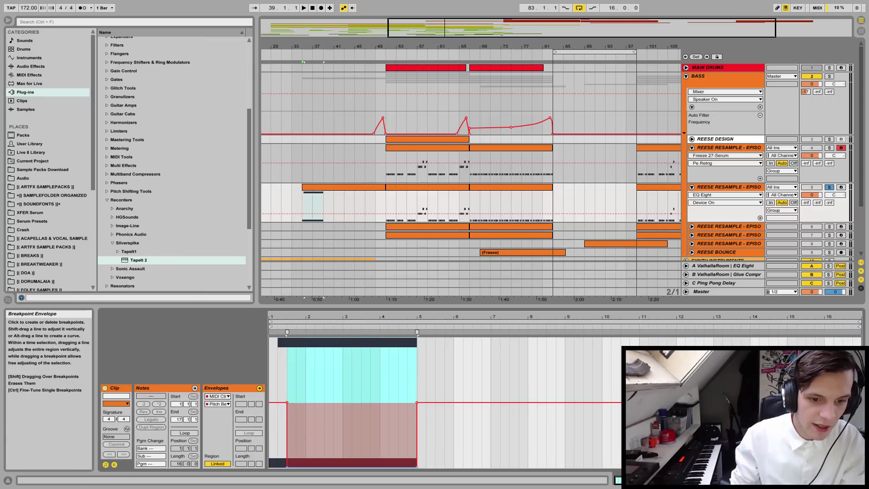
pyautogui.click(287, 467)
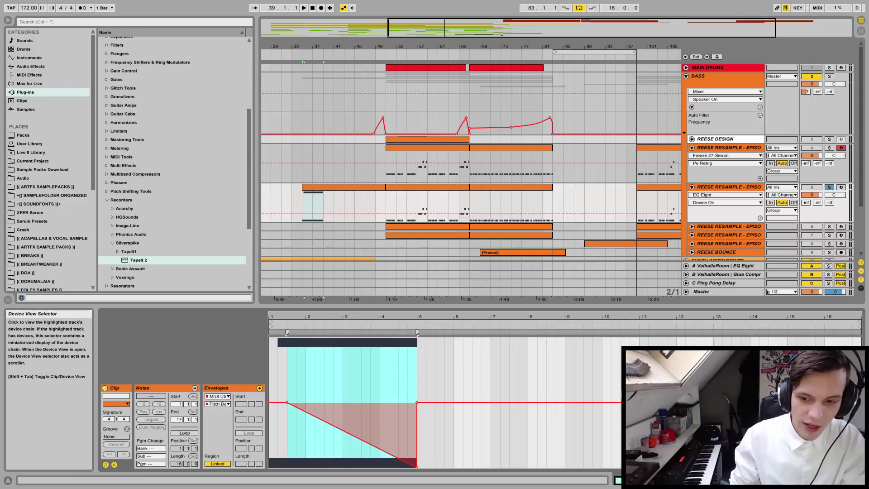
# - Show the pitch bend range in the Freeze 27-Serum sampler's MIDI settings on the second reese track
pyautogui.hotkey('shift', 'Tab')
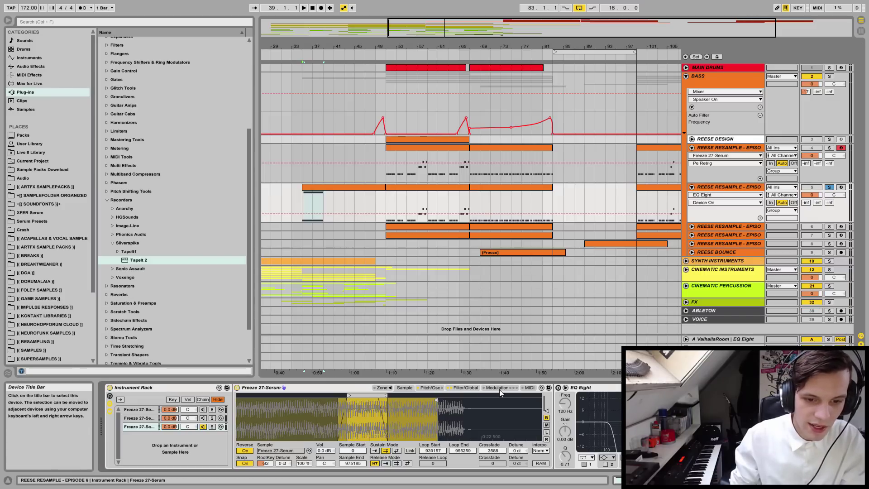
pyautogui.click(528, 388)
pyautogui.click(333, 462)
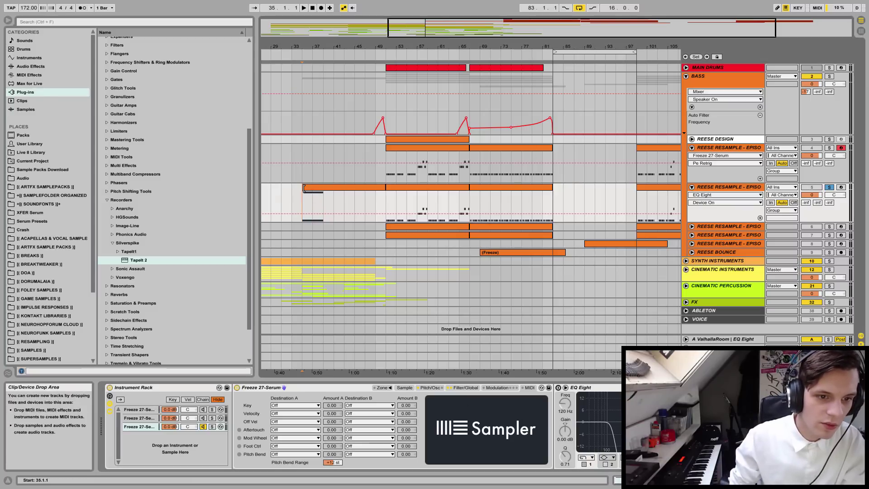
# - Compare the overlapping notes with the pitch bend envelope in the second reese's clip at 35.1.1, and play the clip
pyautogui.doubleClick(309, 196)
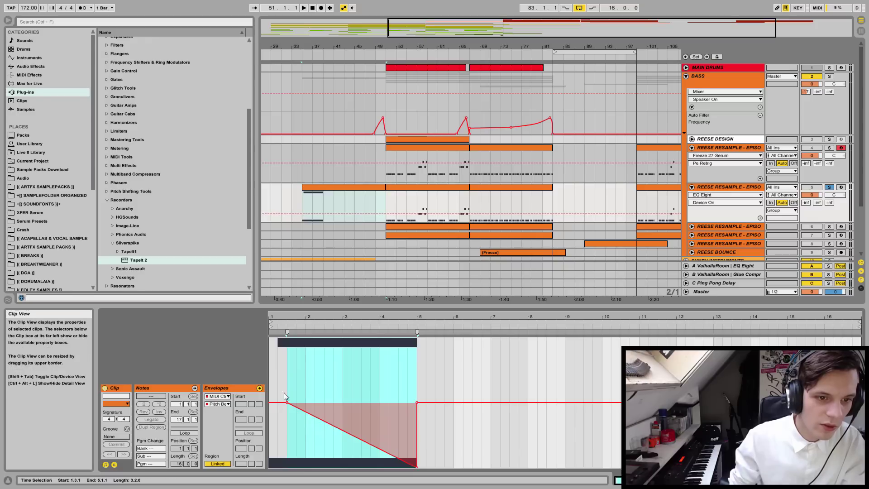
pyautogui.click(114, 465)
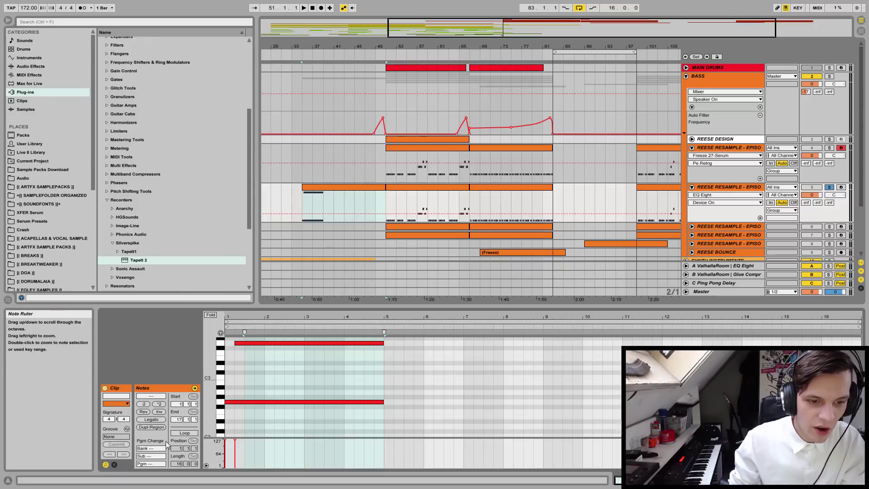
pyautogui.click(115, 464)
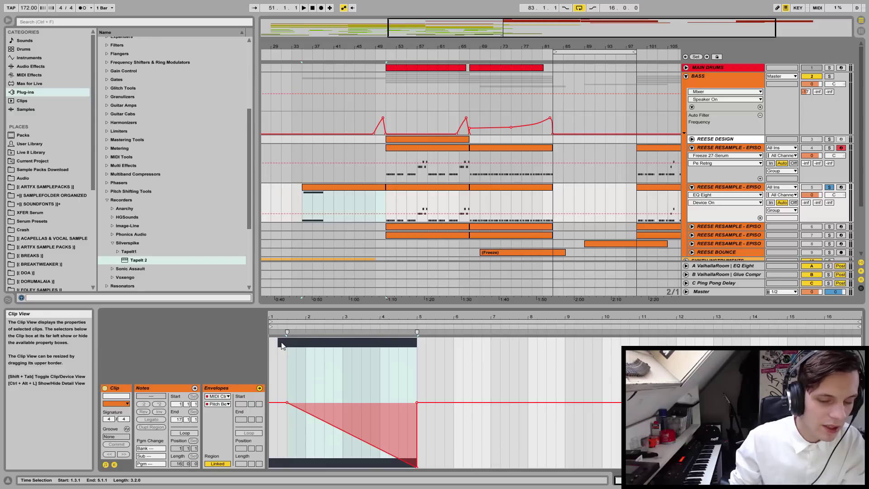
pyautogui.click(114, 464)
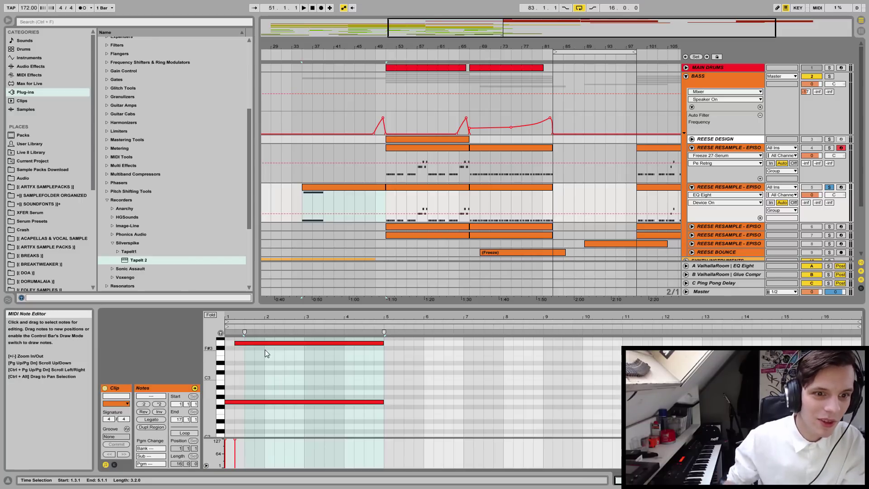
pyautogui.press('space')
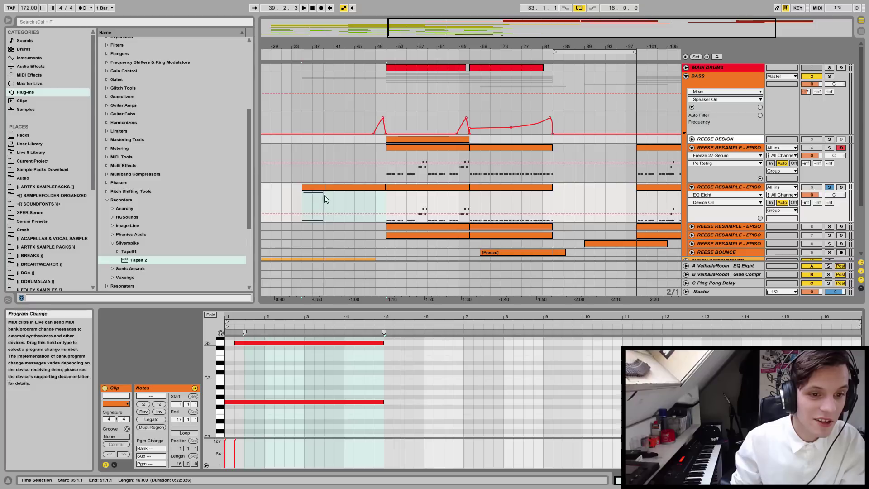
# - Remove the pitch bend envelope and the added G3 note from the clip at 35.1.1, leaving only the G2 note
pyautogui.click(115, 464)
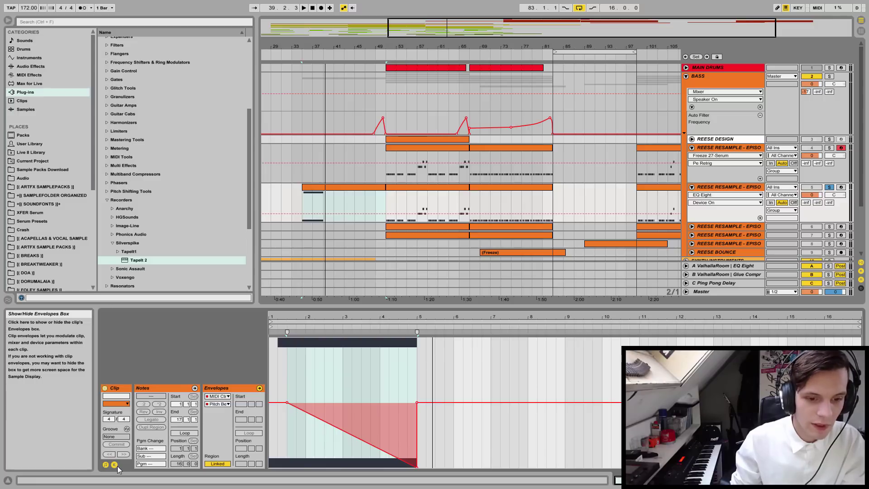
pyautogui.press('Delete')
pyautogui.click(287, 430)
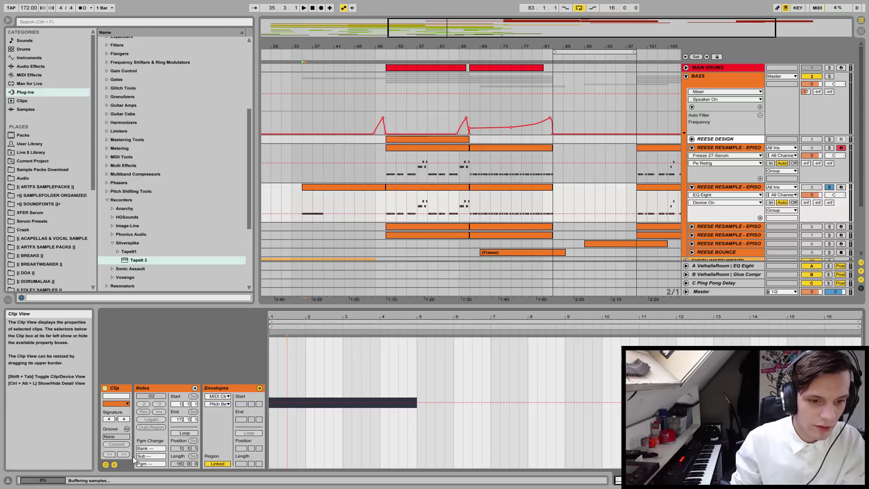
# - Solo the main drums alongside the second reese track and play them together from 51.1.1
pyautogui.click(294, 201)
pyautogui.click(305, 201)
pyautogui.click(391, 199)
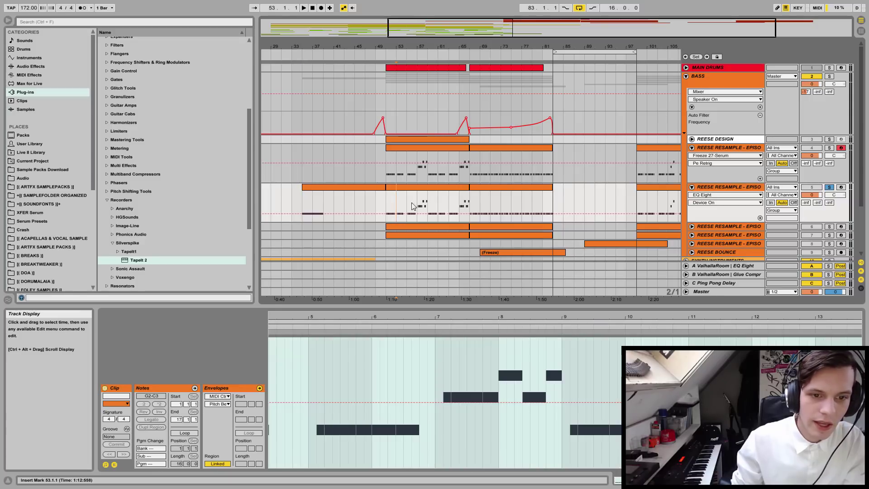
pyautogui.keyDown('ctrl'); pyautogui.click(830, 68); pyautogui.keyUp('ctrl')
pyautogui.press('space')
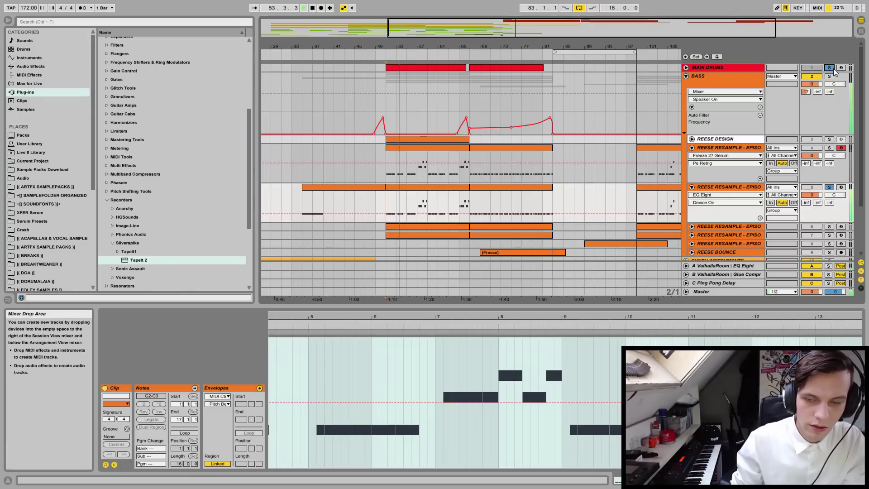
pyautogui.click(744, 190)
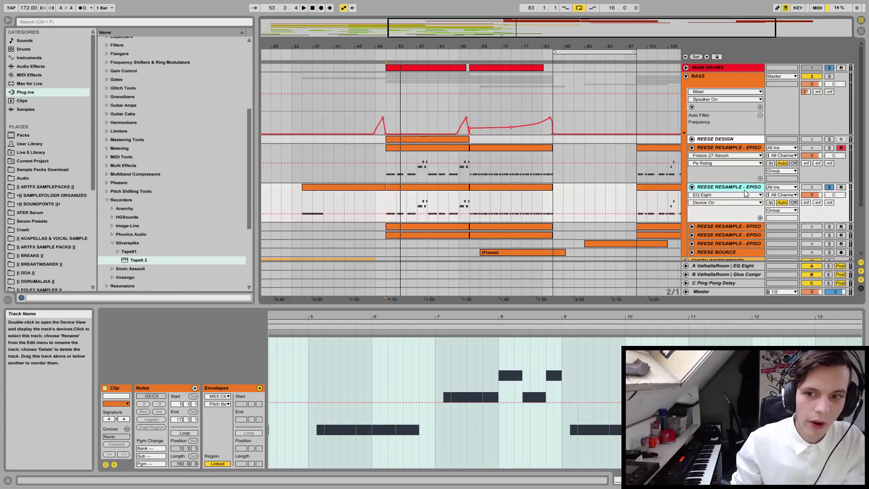
pyautogui.press('space')
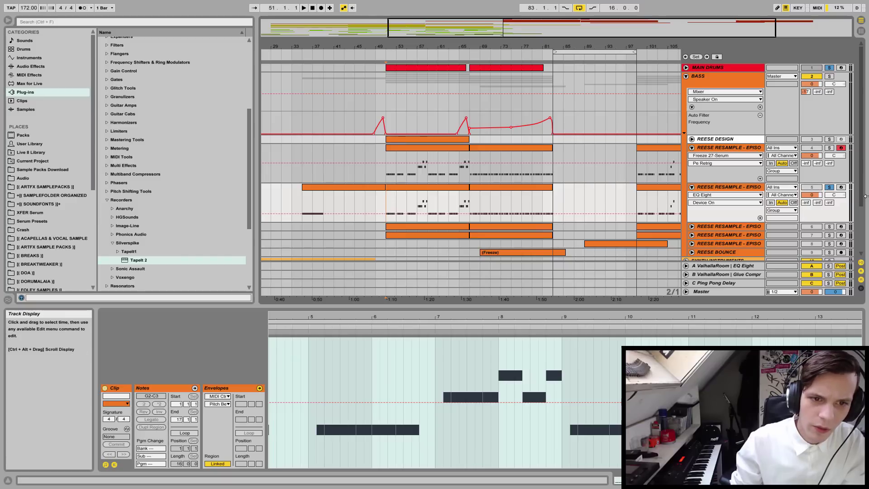
# - Solo only the second reese track and play its pattern from 51.1.1
pyautogui.click(830, 187)
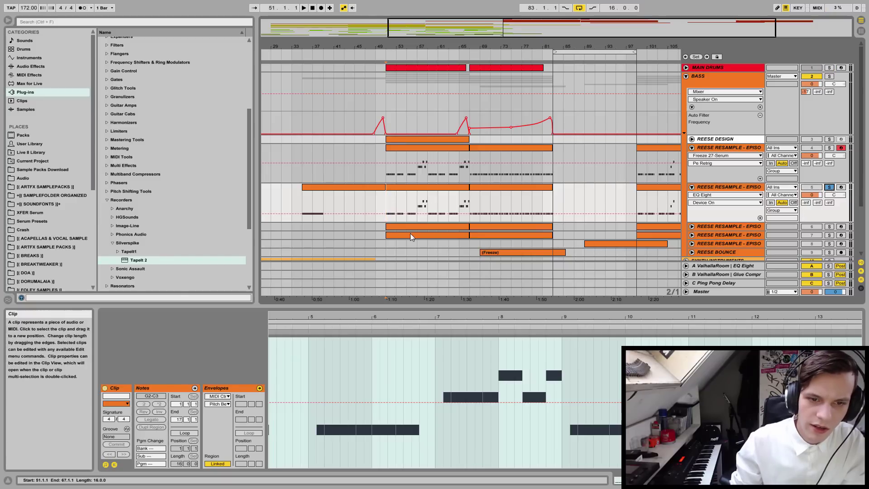
pyautogui.press('space')
pyautogui.press('space')
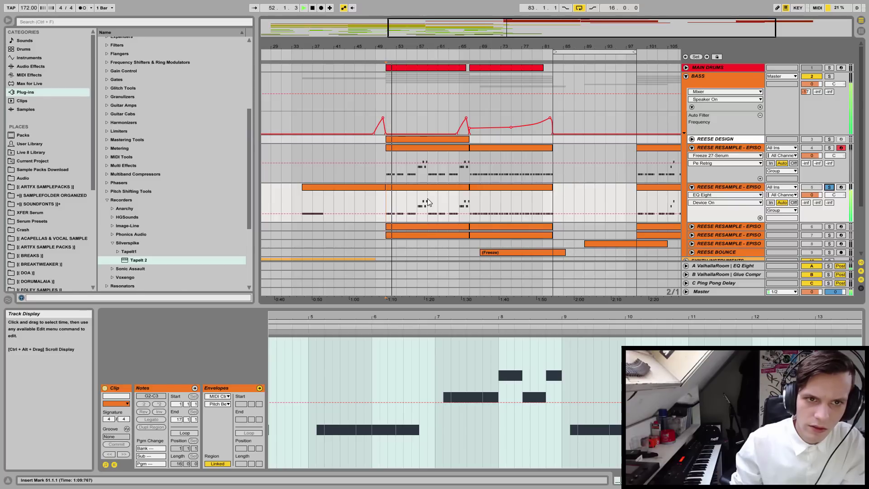
# - Raise the volume envelope attack of the second reese's Freeze 27-Serum sampler to 116 ms and play the pattern
pyautogui.click(617, 480)
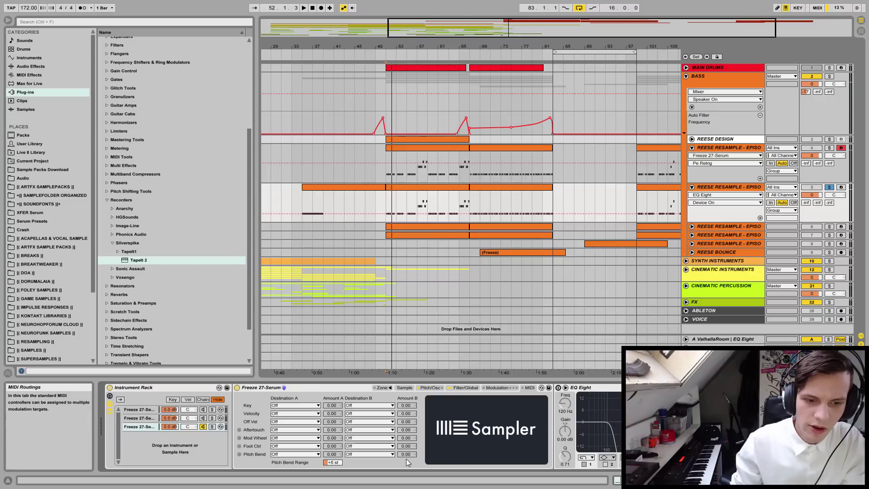
pyautogui.click(465, 387)
pyautogui.click(452, 434)
pyautogui.moveTo(453, 447); pyautogui.dragTo(453, 431)
pyautogui.press('space')
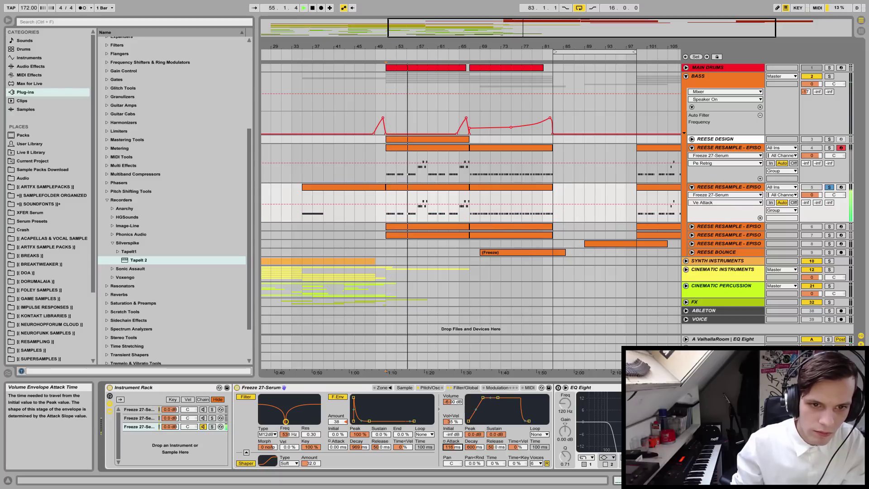
# - Solo the main drums together with the second reese and play the slower volume attack in context
pyautogui.click(828, 187)
pyautogui.click(828, 68)
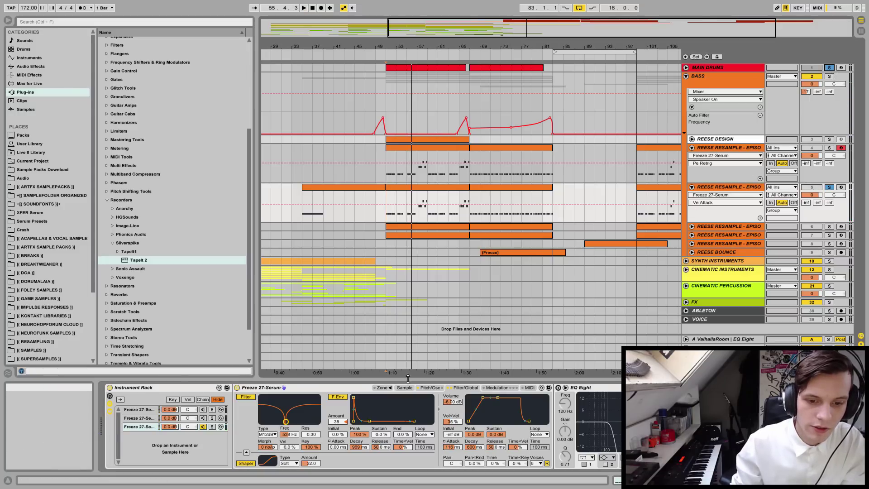
pyautogui.press('space')
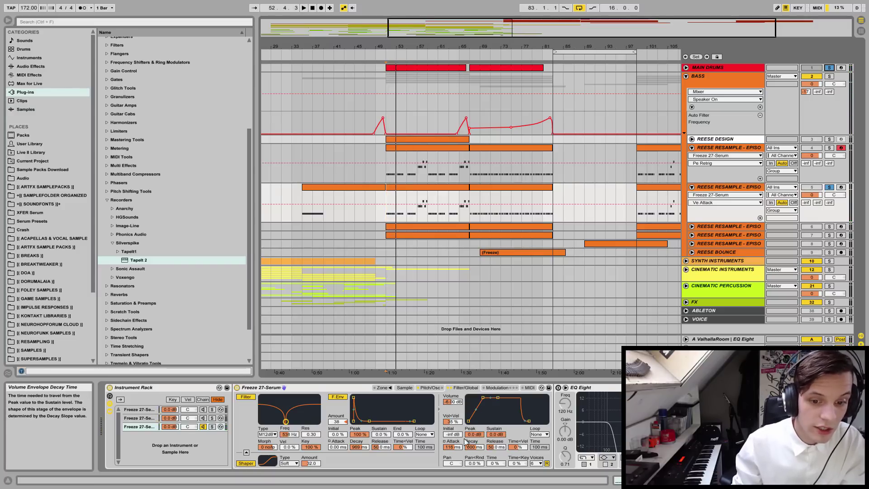
# - Reset the Freeze 27-Serum volume envelope attack to 0.00 ms and place the insert marker at 51.1.1
pyautogui.click(453, 447)
pyautogui.press('Delete')
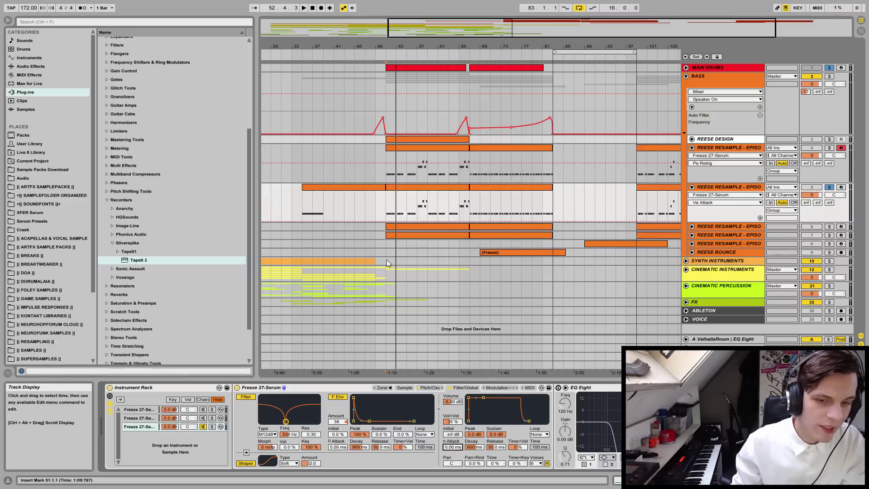
pyautogui.click(384, 200)
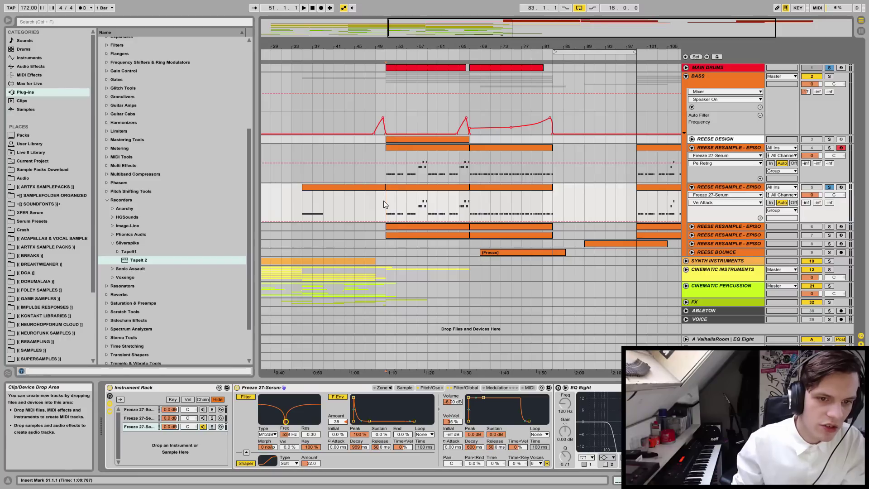
# - Show the second reese's Freeze 27-Serum sample and play the track with the drums from 67.1.1
pyautogui.click(405, 388)
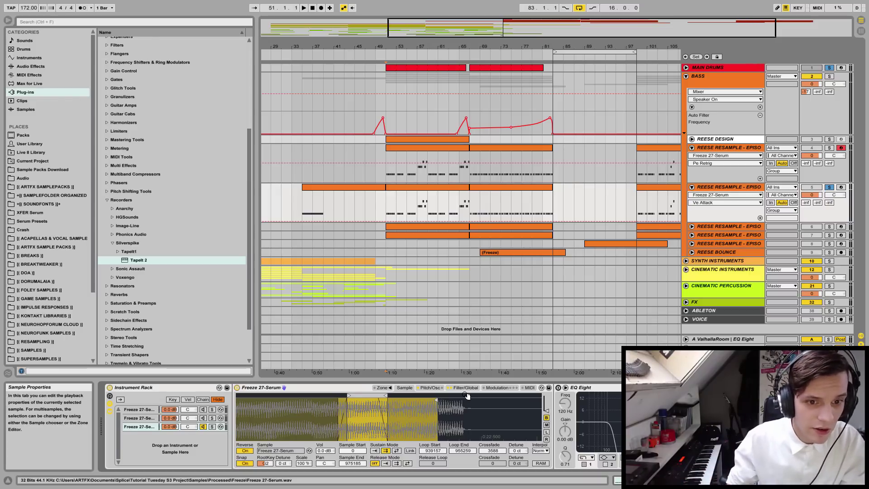
pyautogui.click(472, 194)
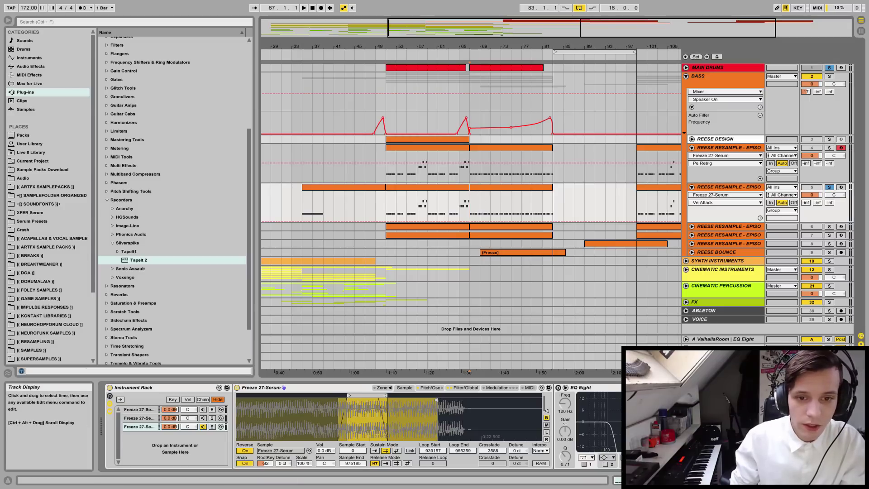
pyautogui.press('space')
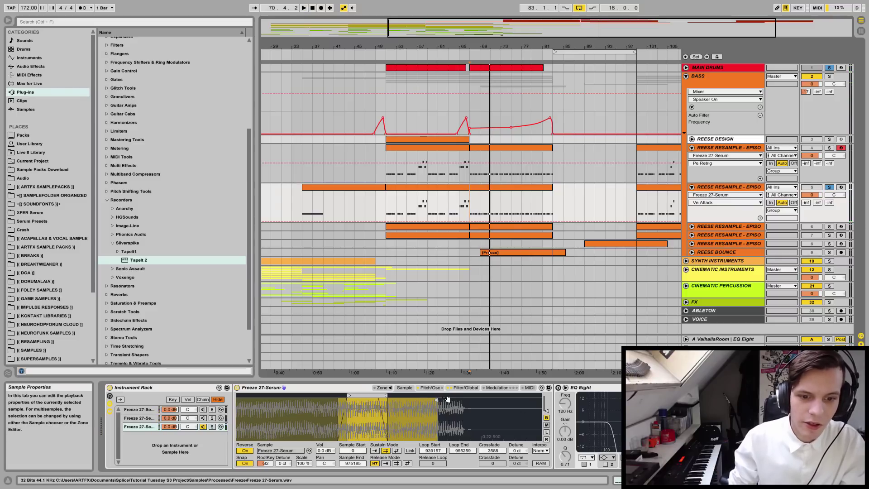
# - Compare the pitch envelope settings of the Freeze 27-Serum samplers on the first and second reese tracks
pyautogui.click(430, 387)
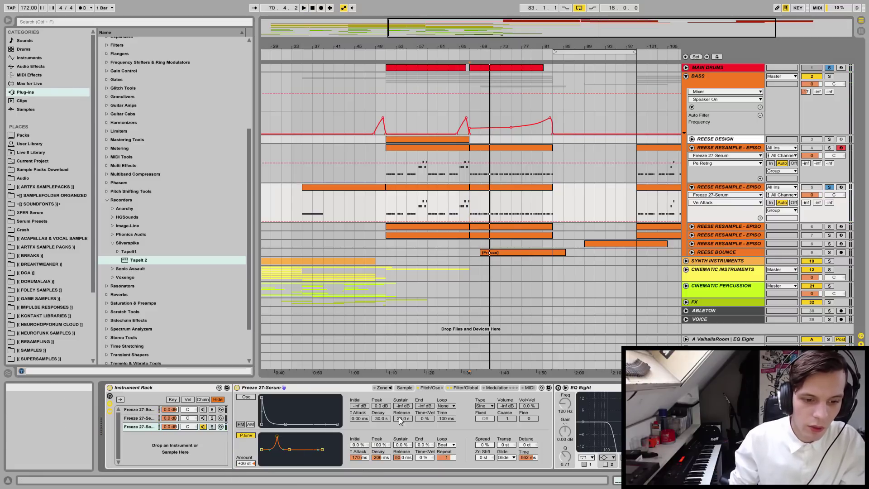
pyautogui.click(474, 172)
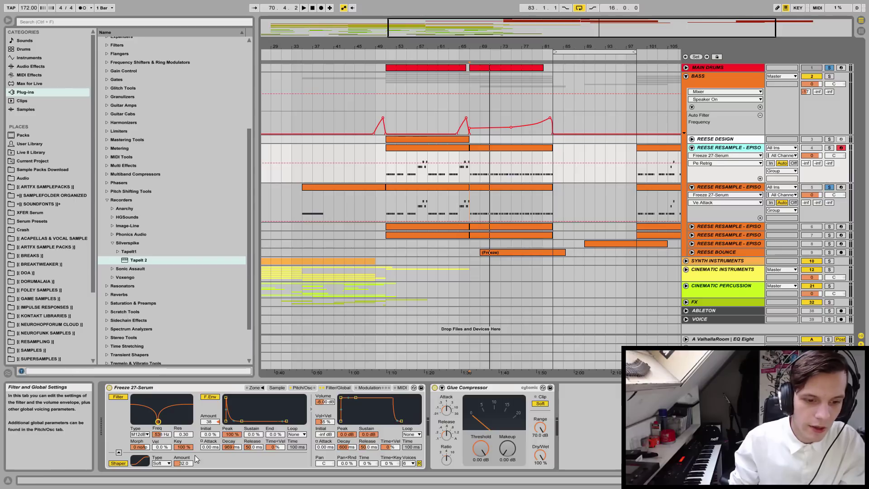
pyautogui.click(302, 388)
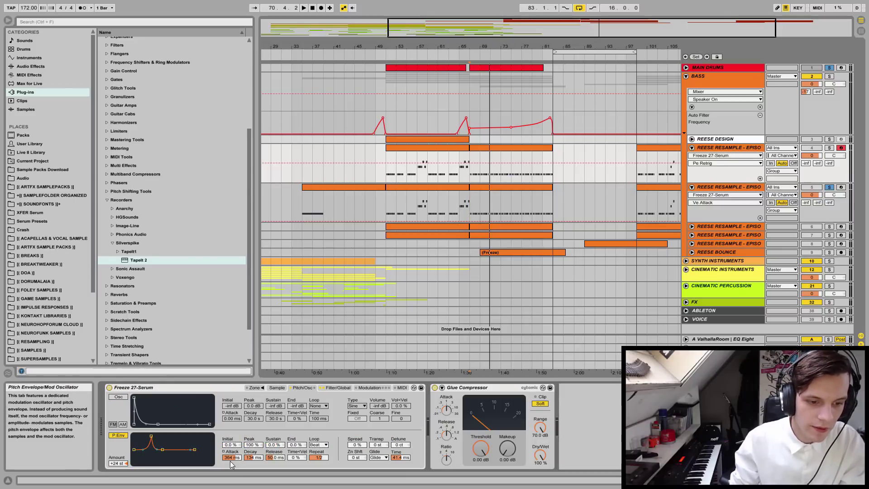
pyautogui.click(593, 204)
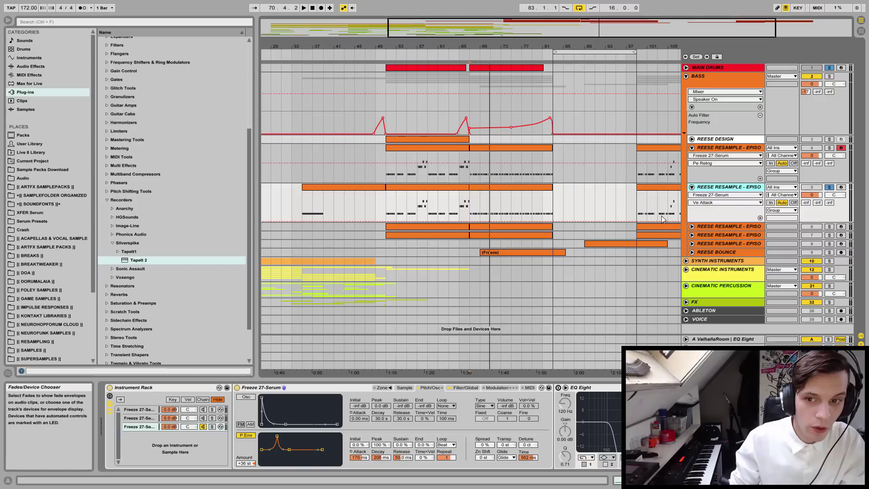
# - Set the second reese's pitch envelope attack to 364 ms and play it with the drums from 67.1.1
pyautogui.click(360, 457)
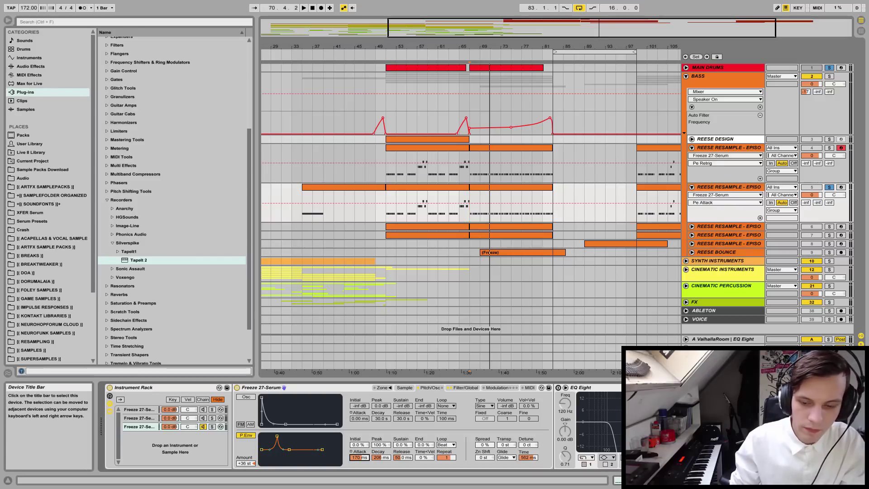
pyautogui.press('Return')
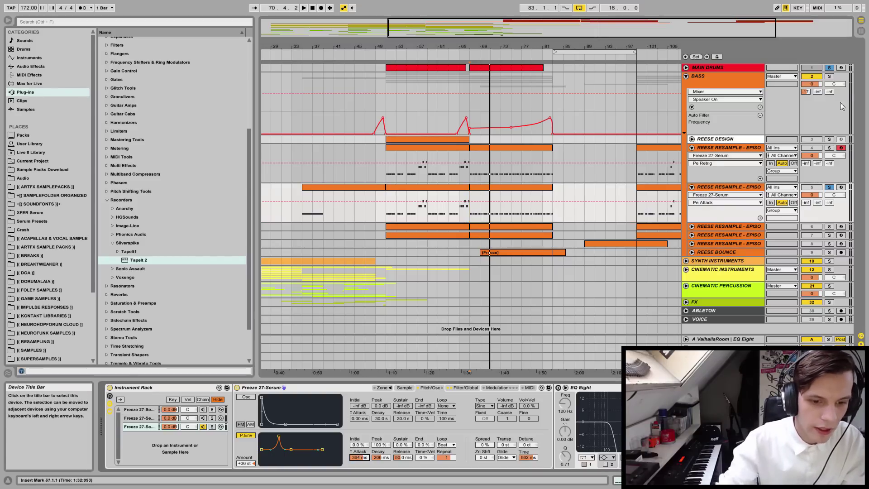
pyautogui.press('space')
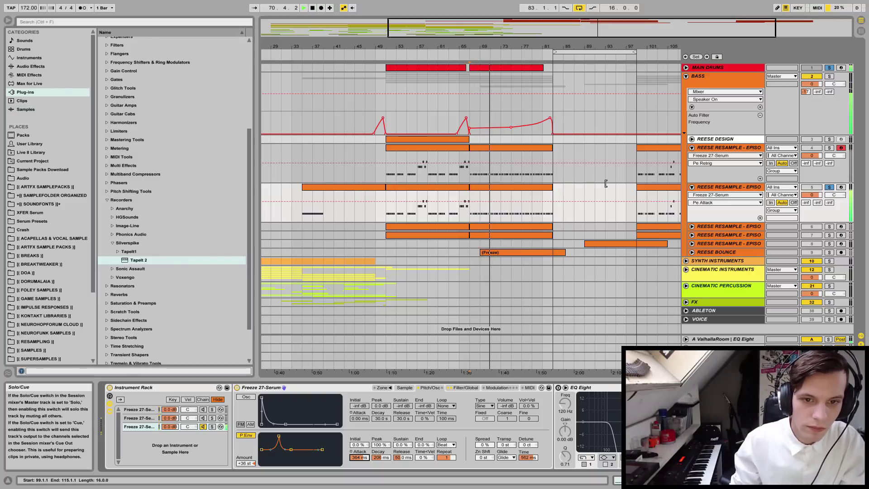
# - Play the second reese with the drums from 51.1.1, then show its Freeze 27-Serum sample
pyautogui.click(387, 192)
pyautogui.press('space')
pyautogui.press('space')
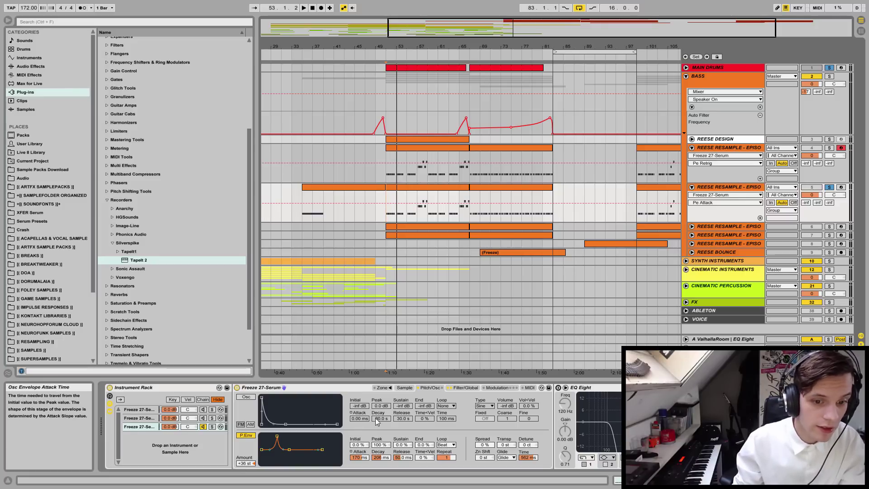
pyautogui.click(406, 388)
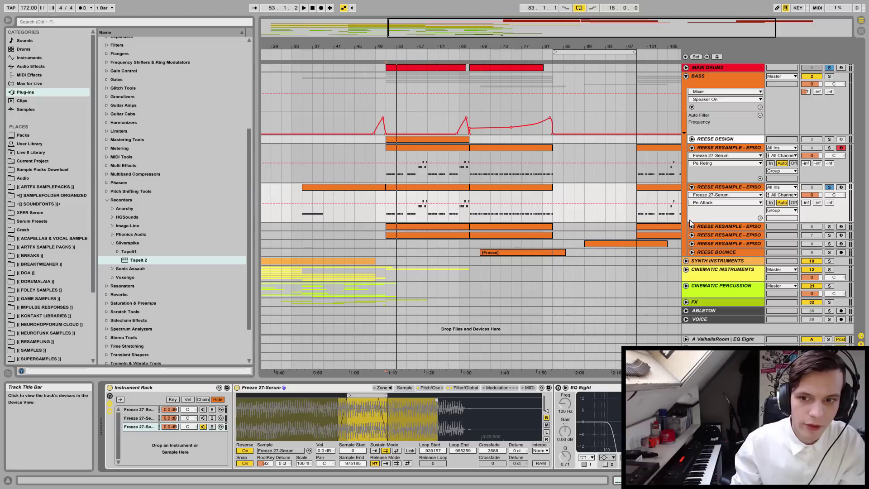
# - Solo and unfold the third reese resample track, and play its pattern from 51.1.1
pyautogui.click(829, 227)
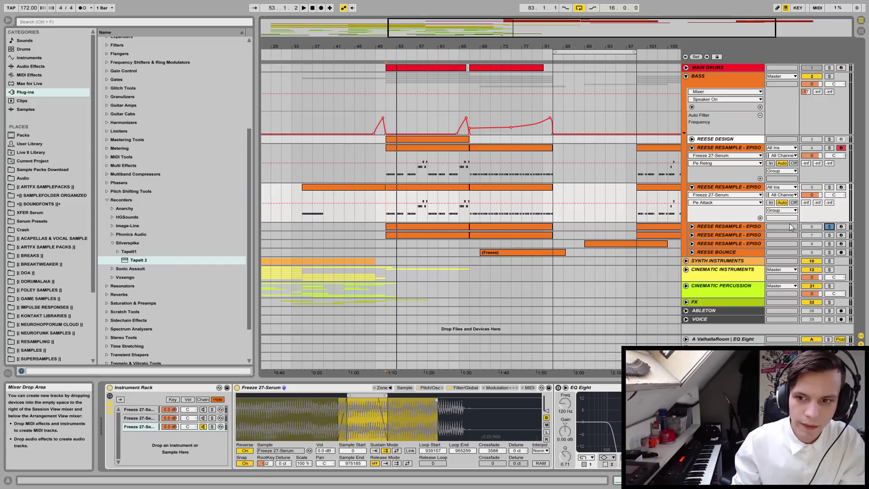
pyautogui.click(691, 226)
pyautogui.click(391, 236)
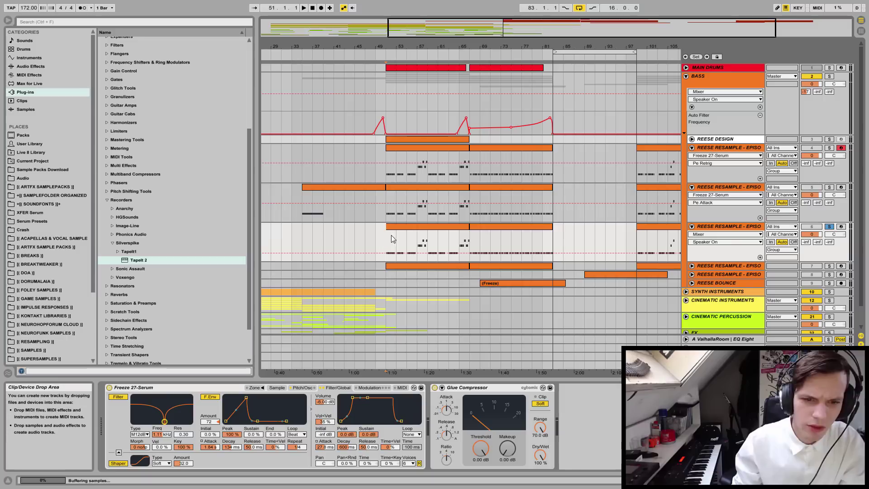
pyautogui.press('space')
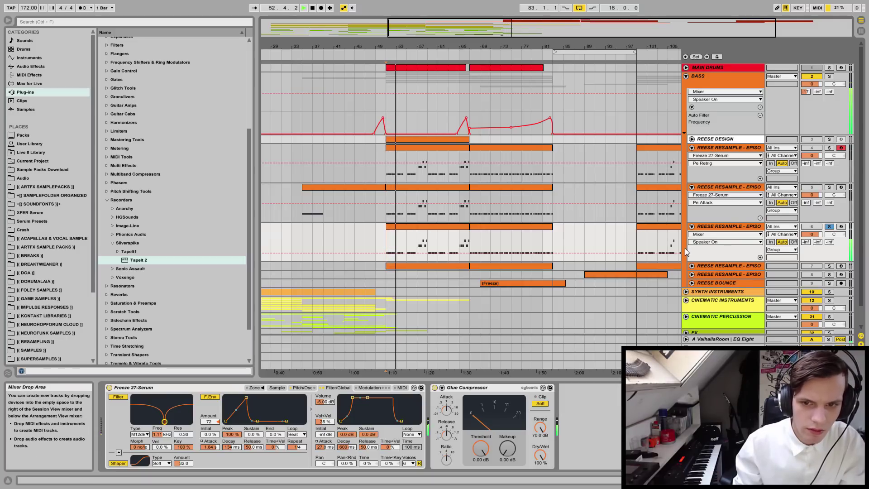
pyautogui.press('space')
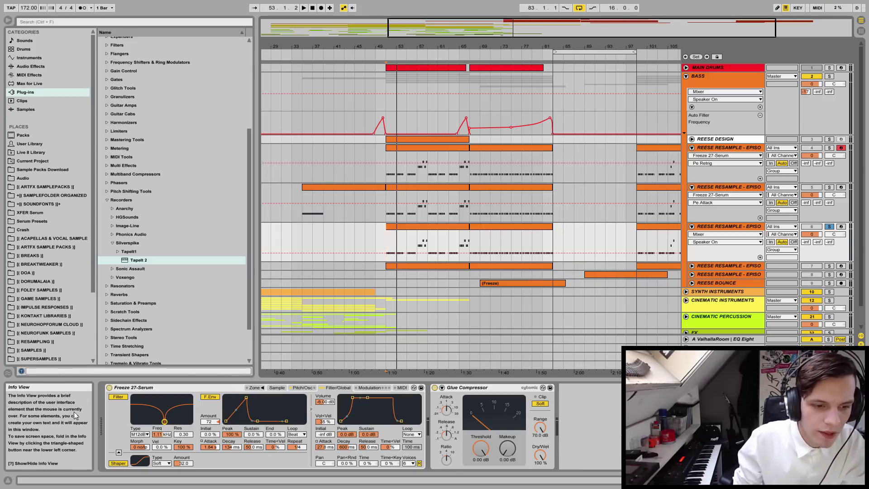
# - Set the third reese's volume envelope attack to 0 ms and play its pattern from 51.1.1
pyautogui.click(303, 388)
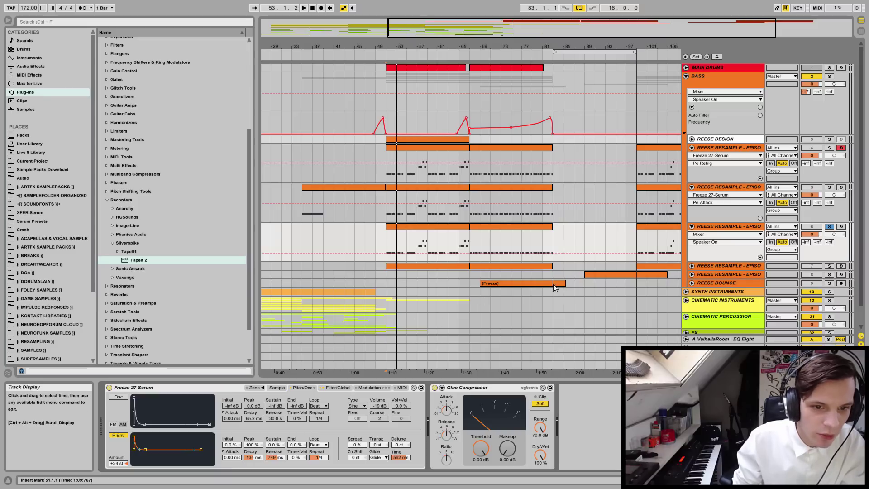
pyautogui.press('space')
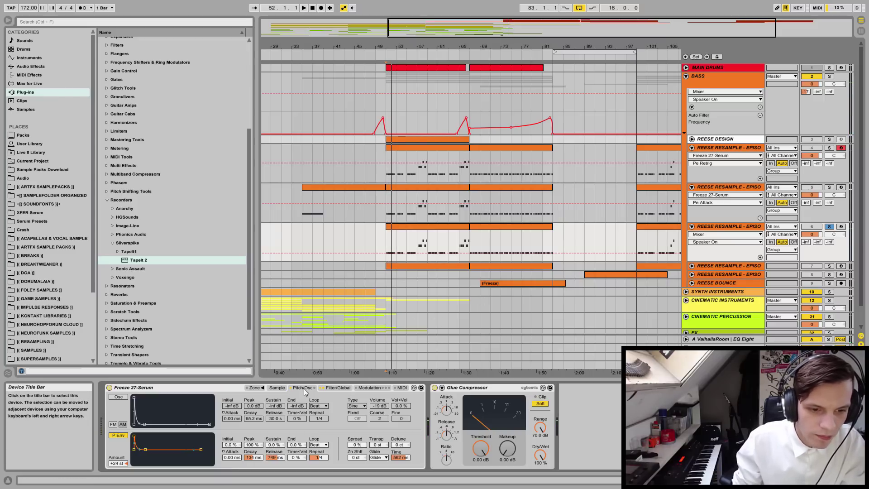
pyautogui.click(346, 388)
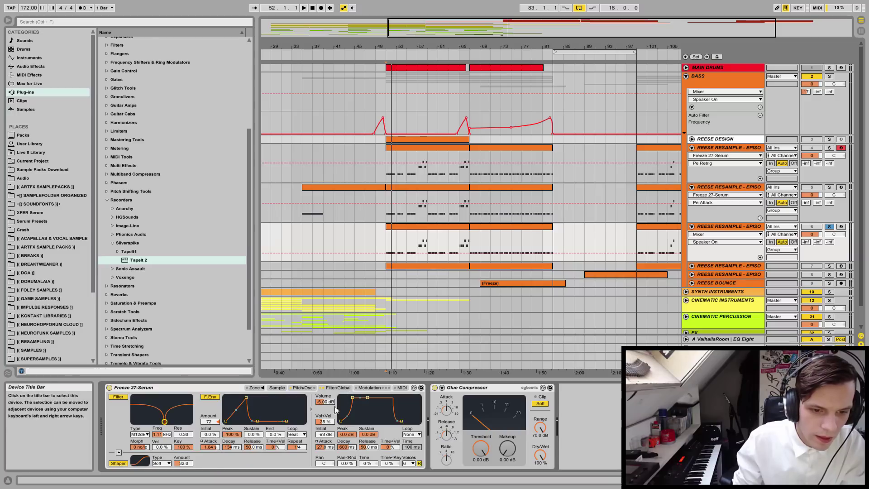
pyautogui.moveTo(325, 447); pyautogui.dragTo(325, 467)
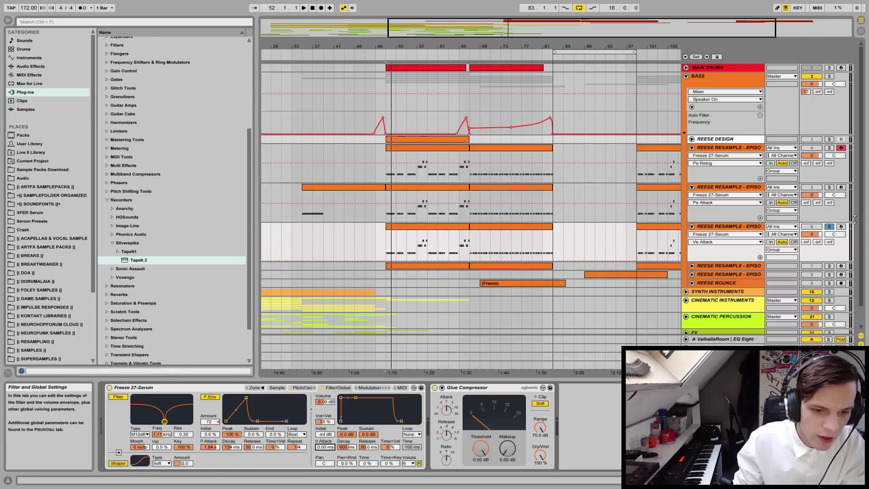
pyautogui.press('space')
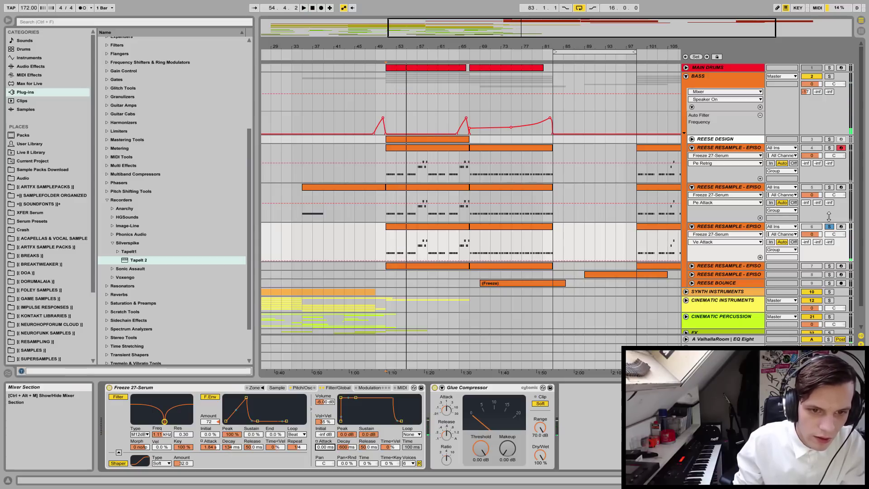
# - Copy the second reese's held-note clip at 35.1.1 to the third reese track and play it from there
pyautogui.click(338, 191)
pyautogui.moveTo(339, 191); pyautogui.dragTo(340, 236)
pyautogui.click(306, 238)
pyautogui.press('space')
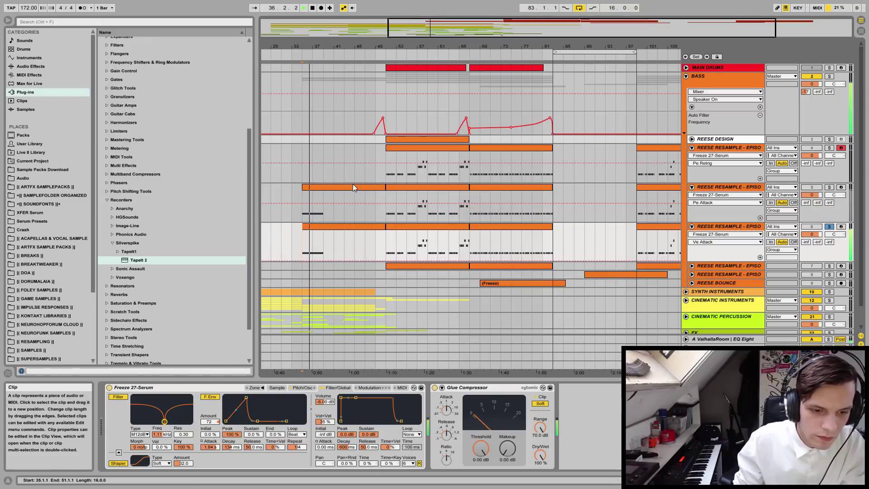
pyautogui.press('space')
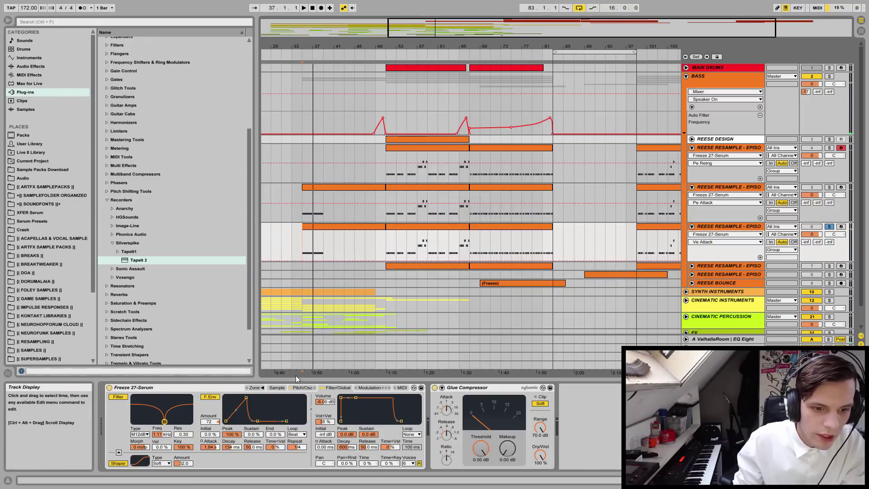
# - Turn off the filter in the third reese's sampler and play the held notes from 35.1.1
pyautogui.click(116, 401)
pyautogui.press('space')
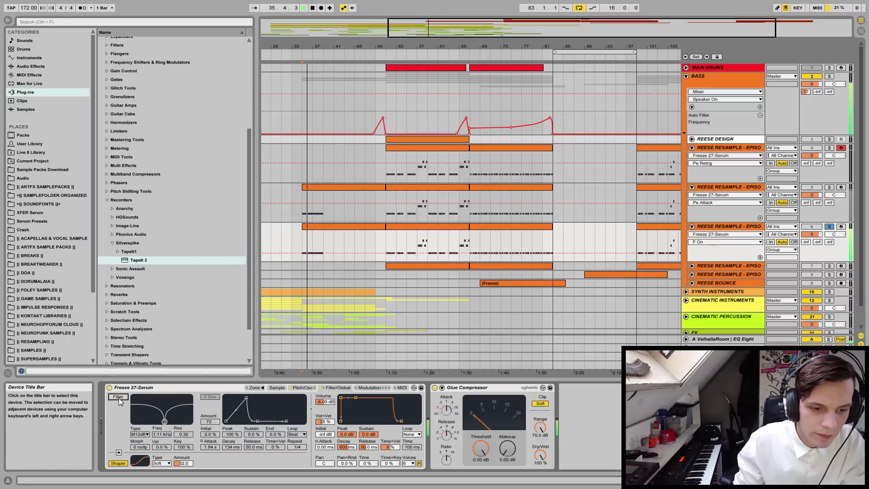
pyautogui.press('space')
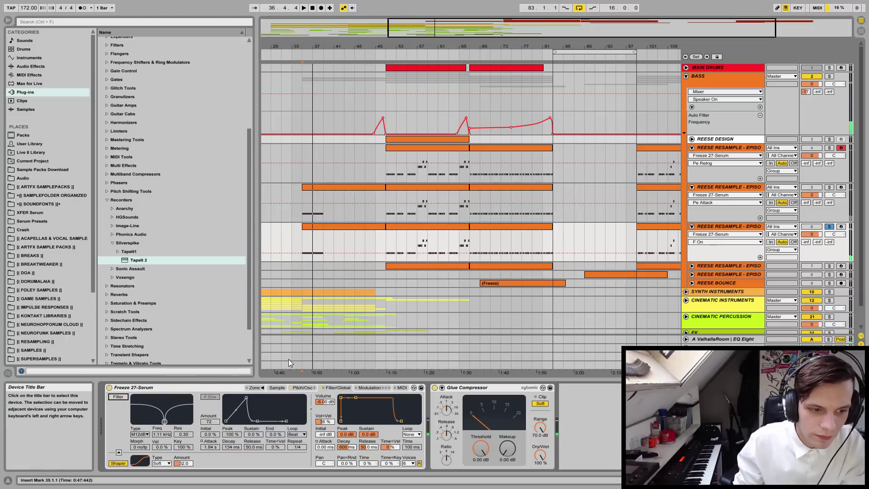
# - Set the third reese's volume envelope attack to 5.49 ms and play the held notes with the pitch envelope settings shown
pyautogui.moveTo(324, 447); pyautogui.dragTo(324, 439)
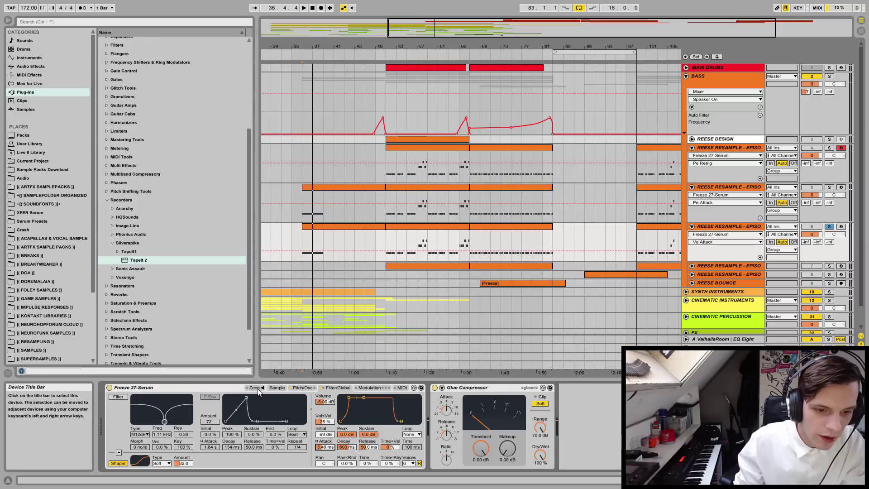
pyautogui.click(302, 387)
pyautogui.press('space')
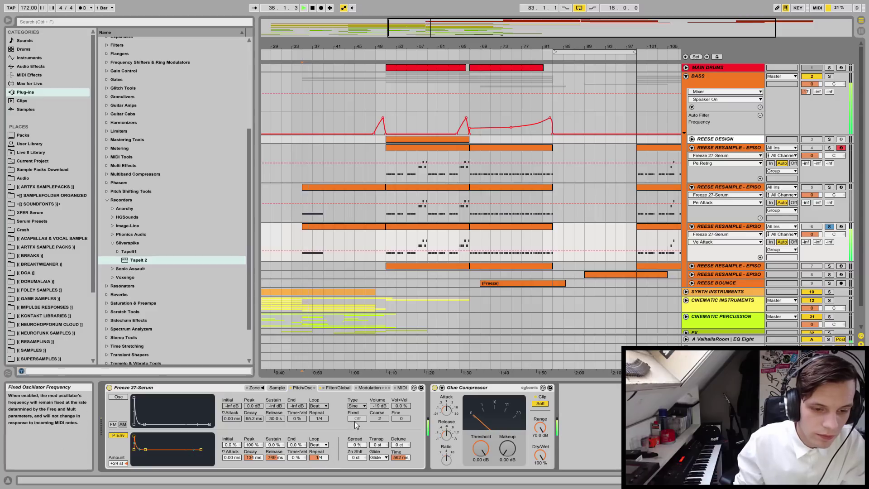
pyautogui.press('space')
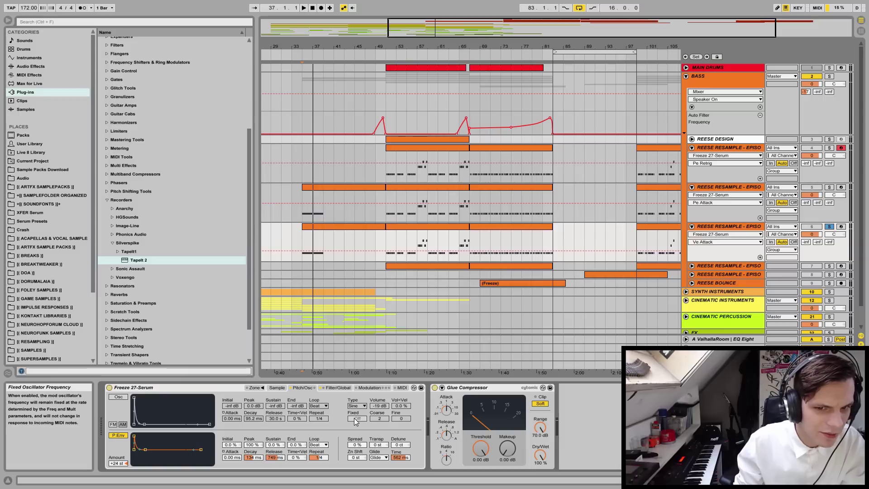
# - Turn the third reese's filter back on, raise its filter envelope repeat value, and play the held notes
pyautogui.click(339, 388)
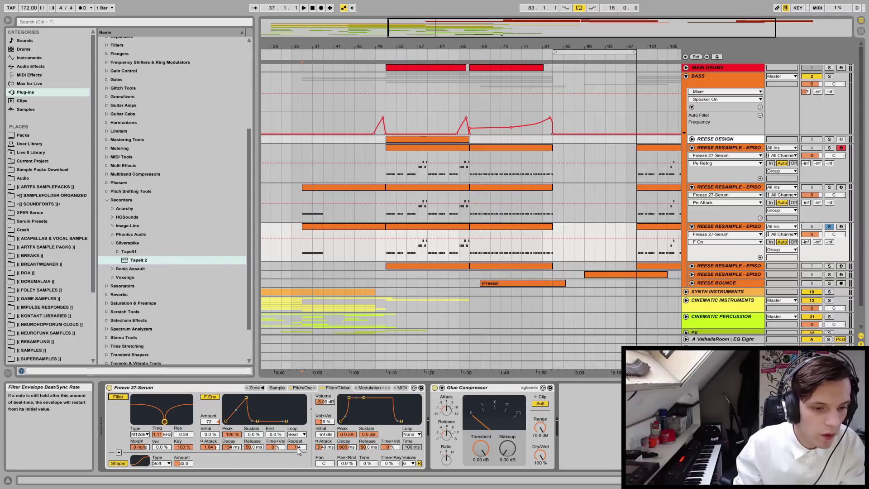
pyautogui.press('space')
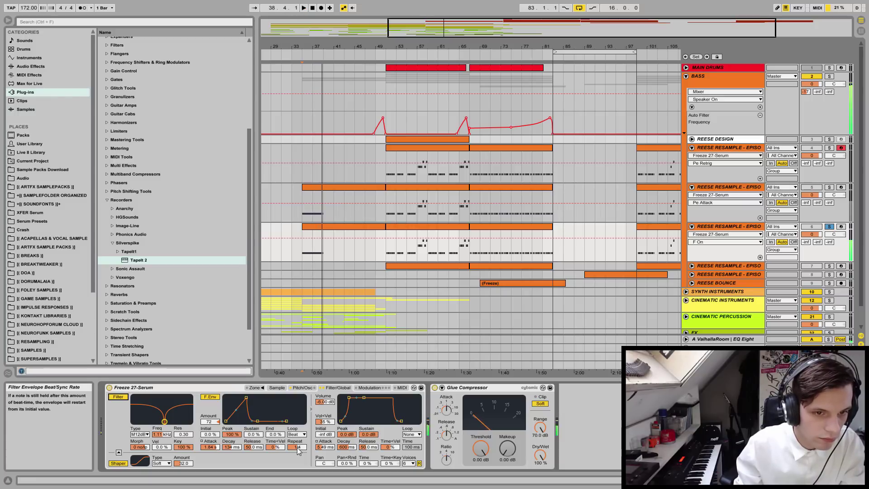
pyautogui.moveTo(297, 448); pyautogui.dragTo(297, 439)
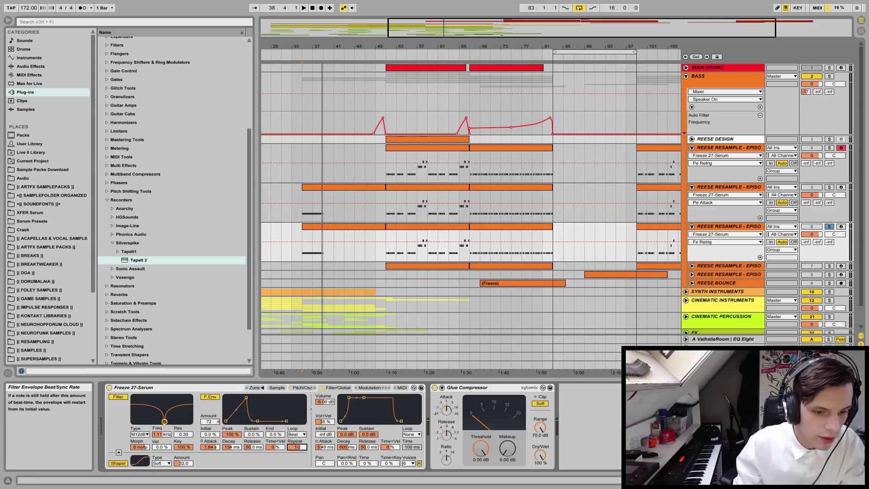
pyautogui.press('space')
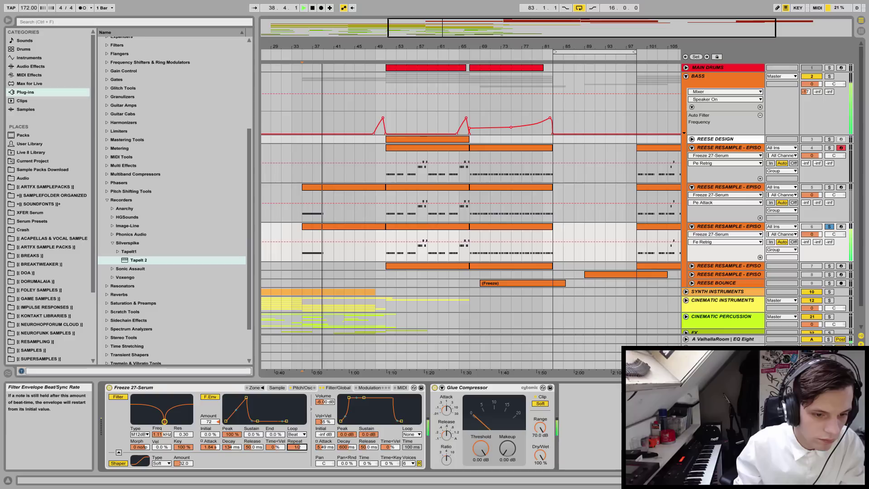
# - Set the third reese's filter envelope repeat to 2 and play the held notes from 35.1.1
pyautogui.moveTo(297, 447); pyautogui.dragTo(297, 444)
pyautogui.press('space')
pyautogui.press('space')
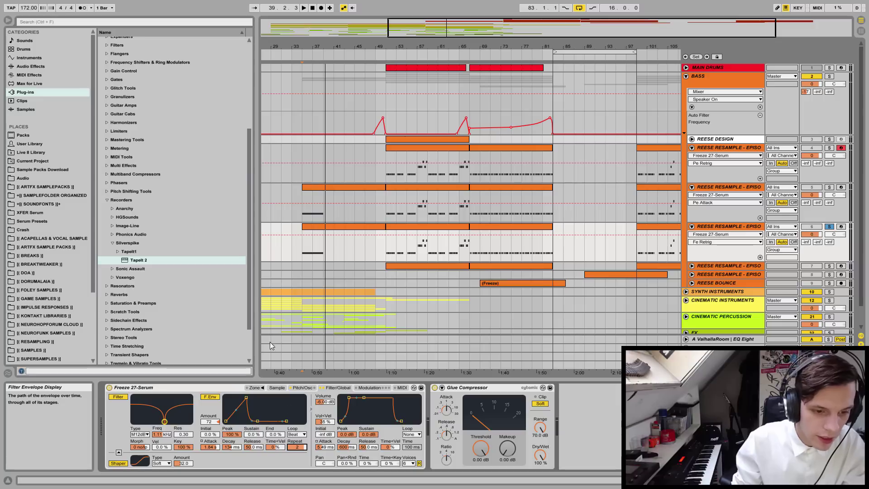
pyautogui.moveTo(305, 243)
pyautogui.mouseDown()
pyautogui.moveTo(321, 235)
pyautogui.moveTo(305, 238)
pyautogui.moveTo(316, 241)
pyautogui.mouseUp()
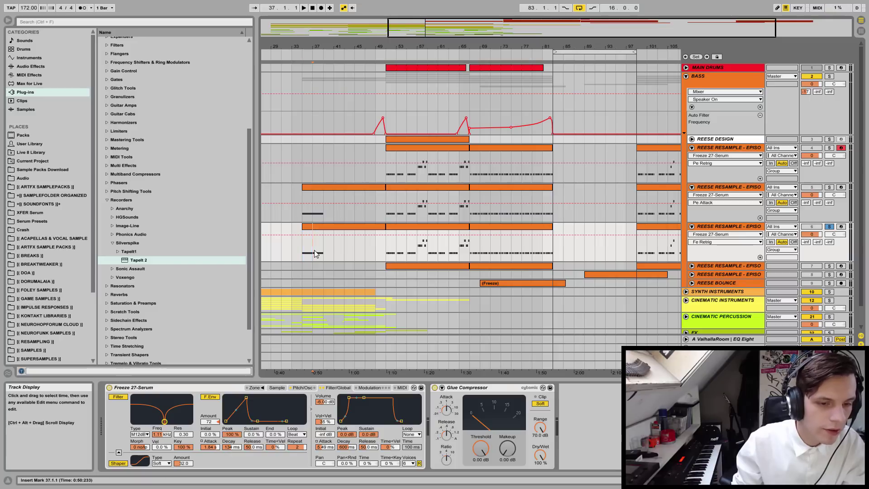
pyautogui.press('space')
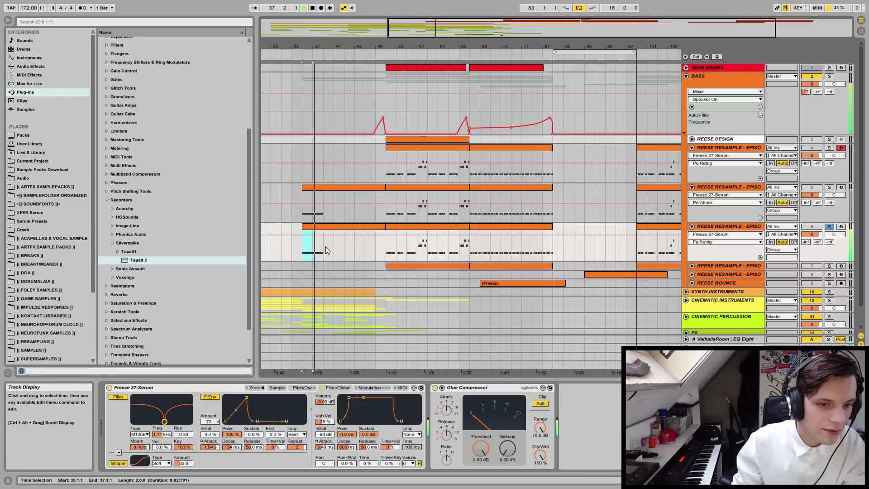
pyautogui.press('space')
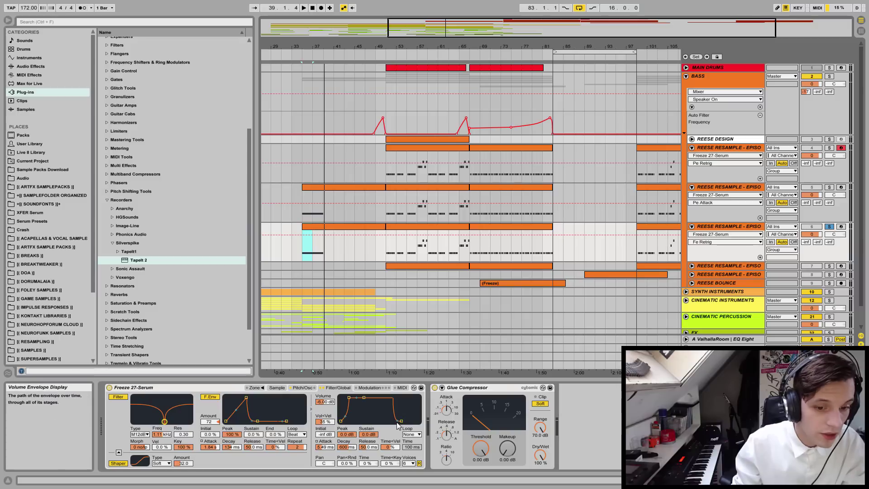
# - Set the third reese's filter envelope repeat to 3/4 and play the held notes from 35.1.1
pyautogui.click(297, 446)
pyautogui.moveTo(297, 447); pyautogui.dragTo(297, 453)
pyautogui.click(308, 217)
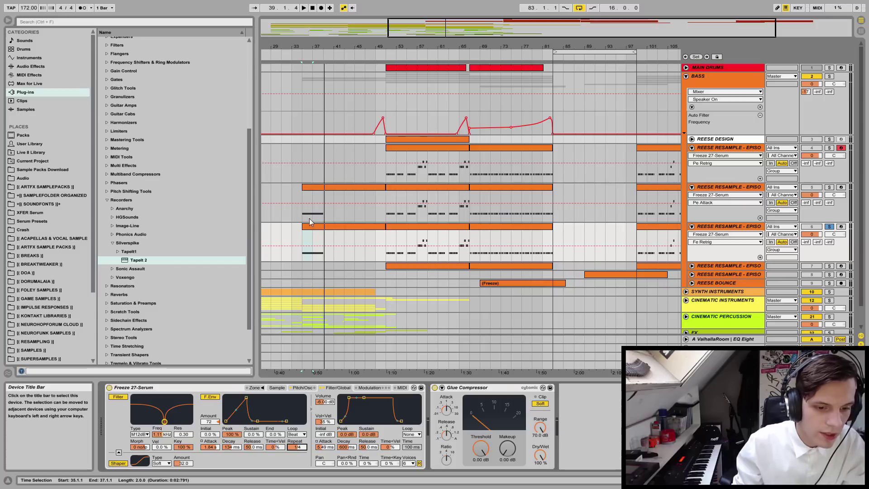
pyautogui.press('space')
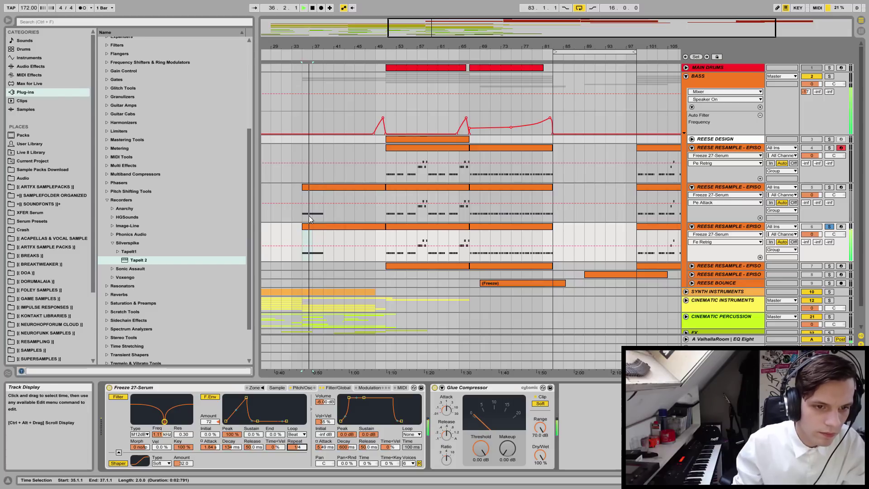
pyautogui.press('space')
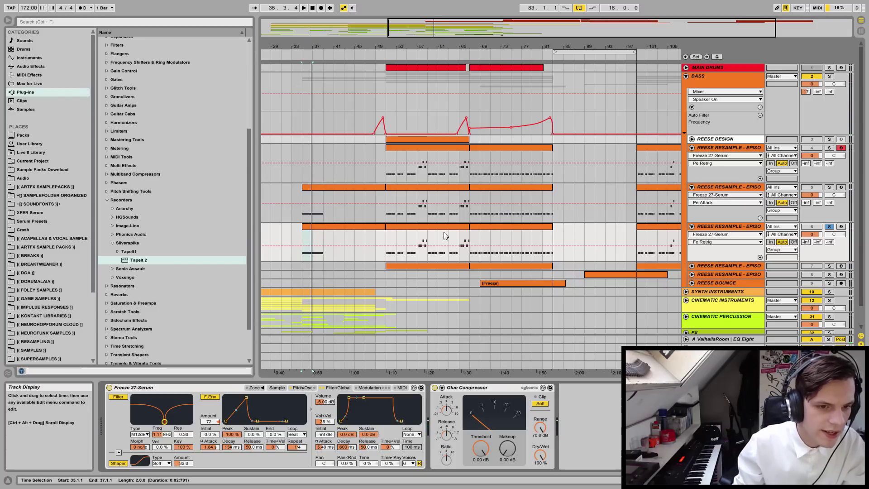
# - Solo and unfold the fourth reese resample track, and play its pattern from 51.1.1
pyautogui.click(719, 265)
pyautogui.click(692, 266)
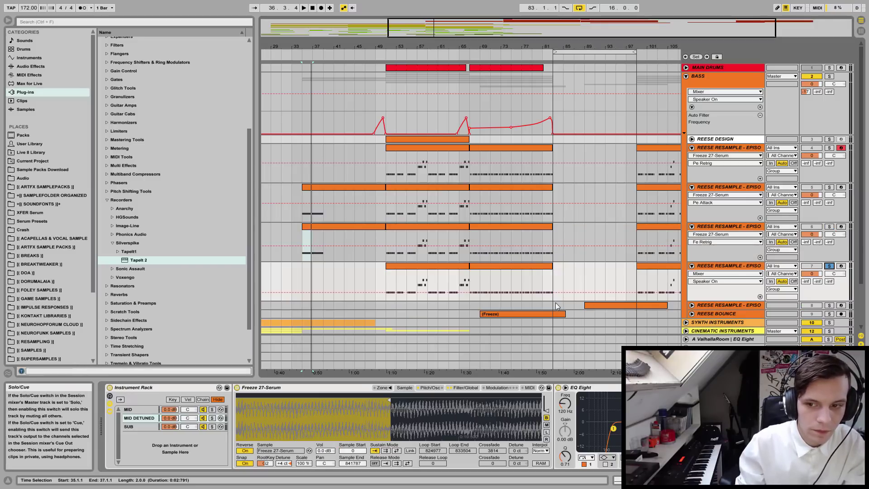
pyautogui.click(388, 284)
pyautogui.press('space')
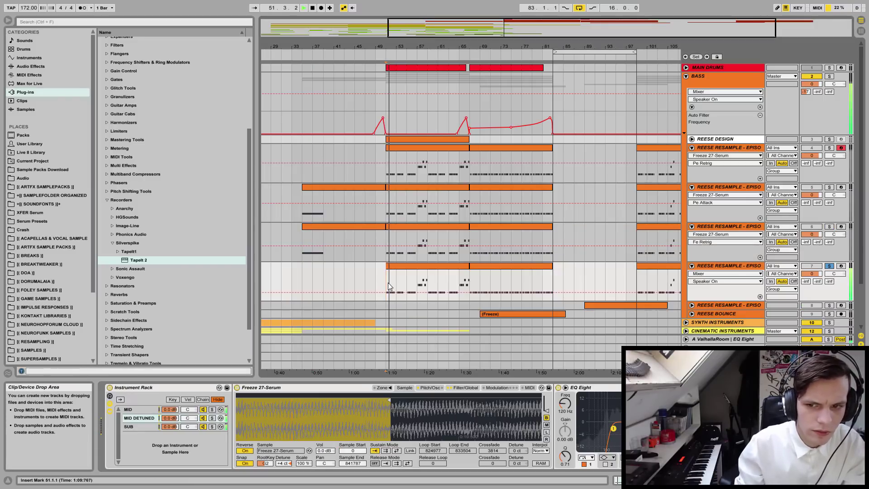
# - Solo the second reese resample track and select its held-note clip at 35.1.1
pyautogui.click(729, 227)
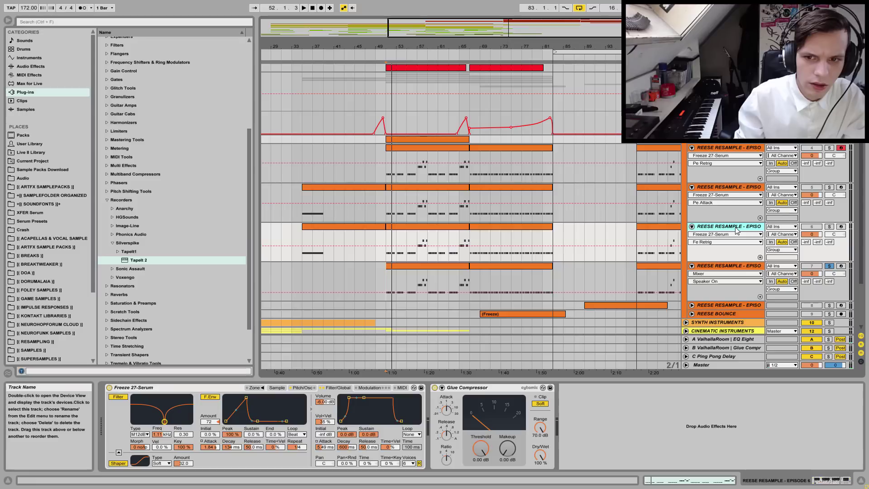
pyautogui.click(732, 189)
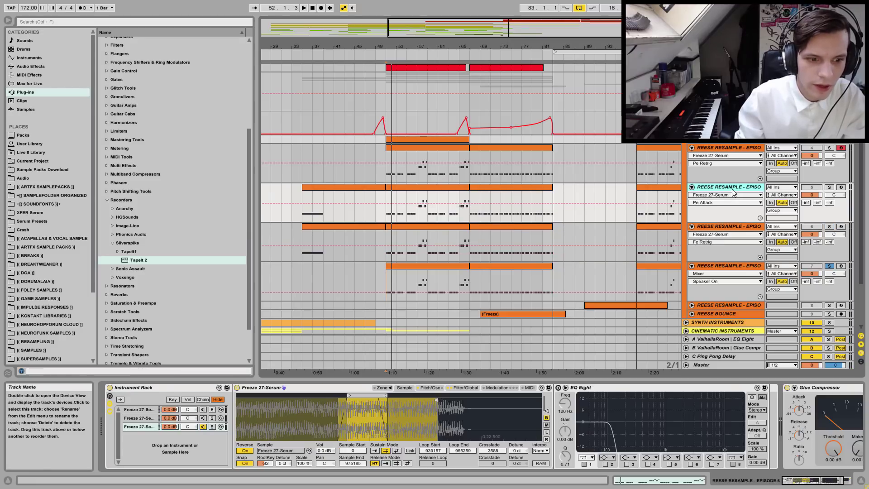
pyautogui.click(829, 186)
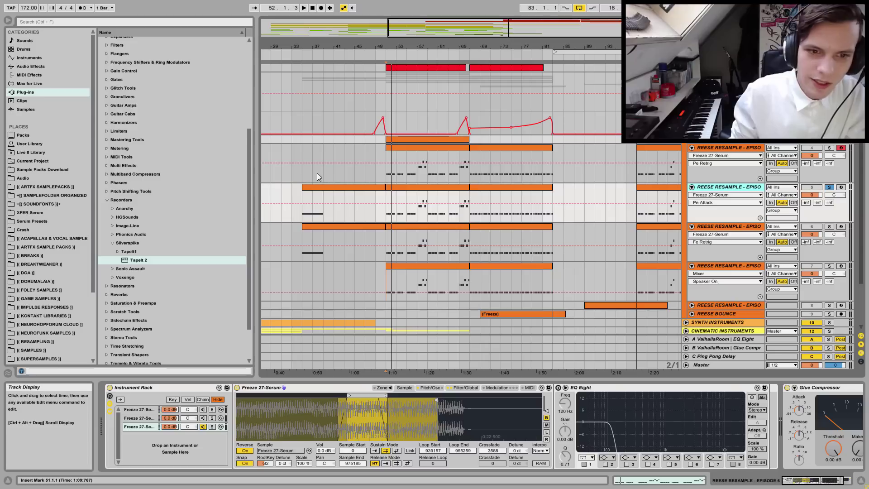
pyautogui.click(323, 194)
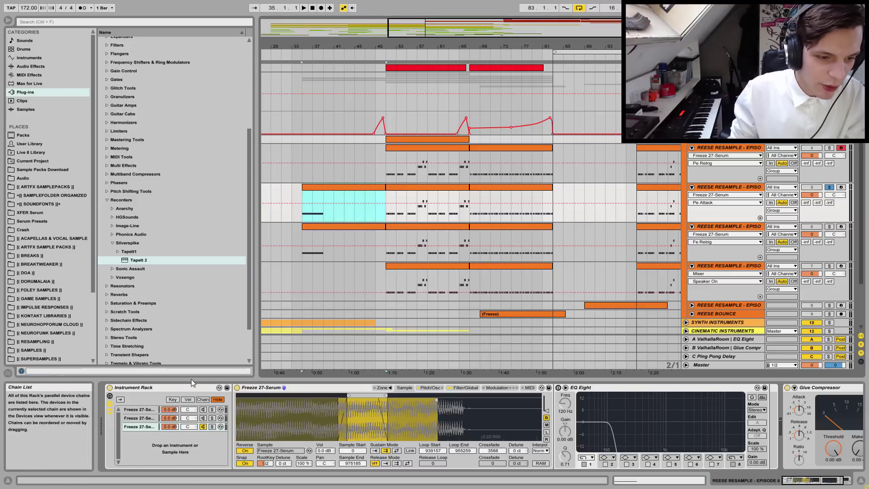
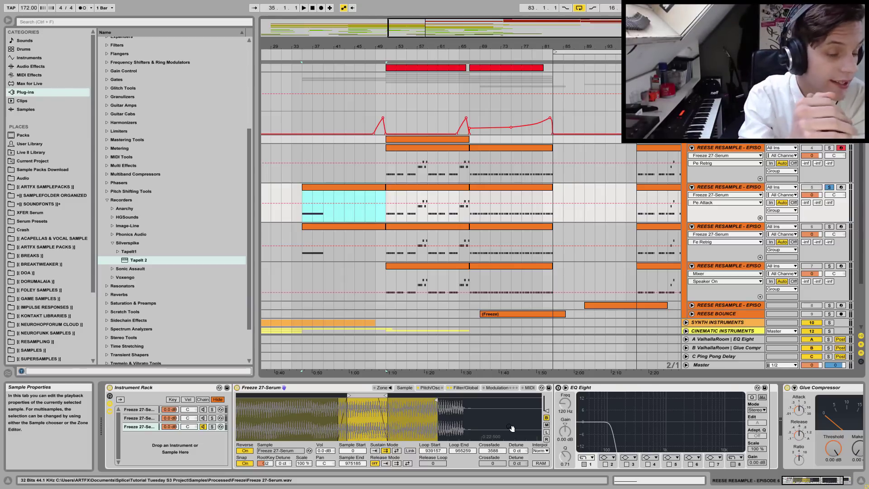
# - Compare the pitch envelope settings across the three Freeze 27-Serum chains in the second reese's Instrument Rack
pyautogui.click(312, 408)
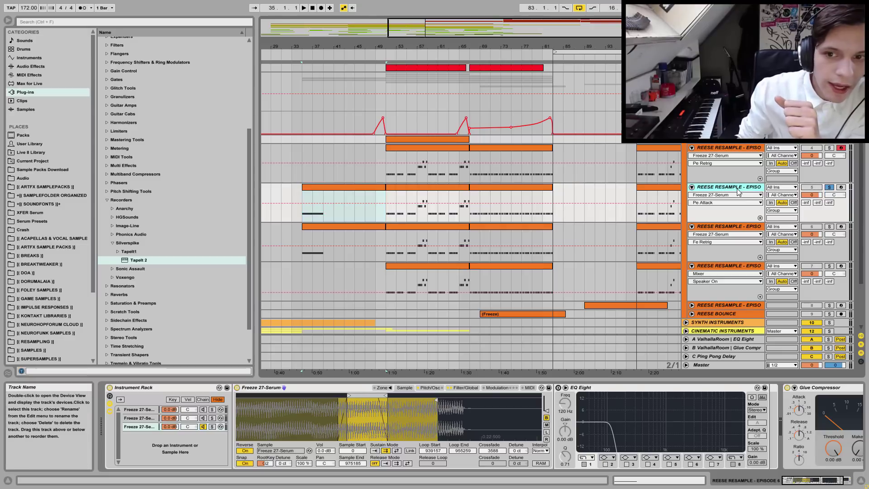
pyautogui.click(426, 388)
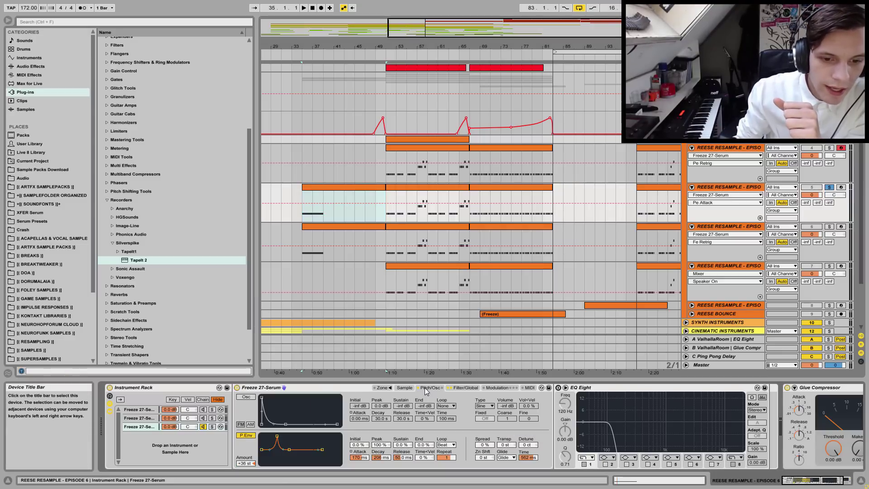
pyautogui.click(146, 425)
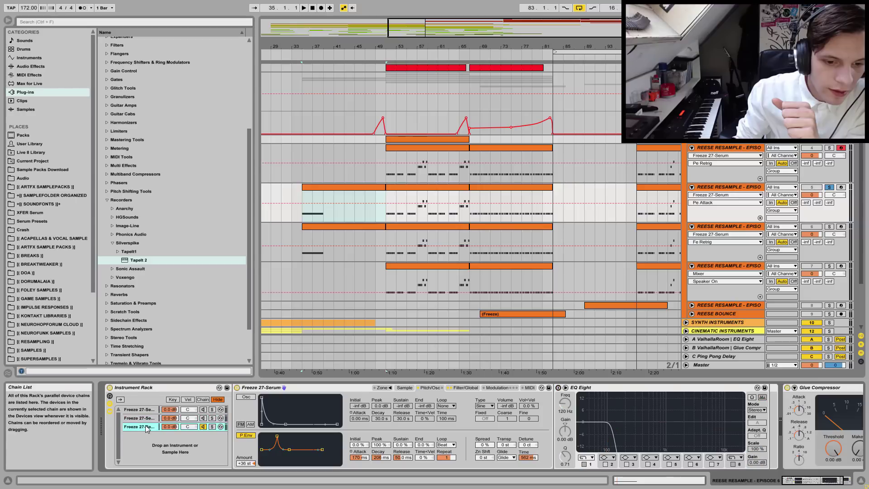
pyautogui.click(142, 419)
pyautogui.click(140, 409)
pyautogui.click(142, 418)
pyautogui.click(147, 427)
pyautogui.click(145, 418)
pyautogui.click(146, 410)
pyautogui.click(146, 418)
pyautogui.click(154, 426)
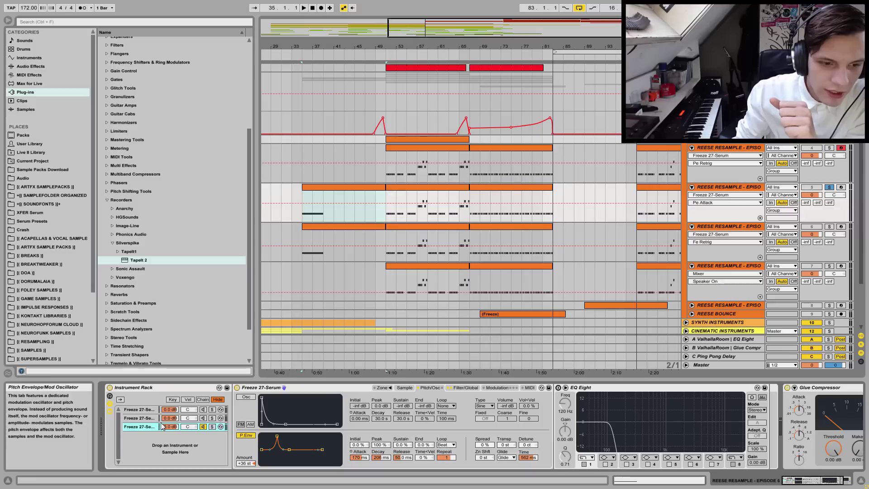
pyautogui.click(143, 418)
pyautogui.click(143, 410)
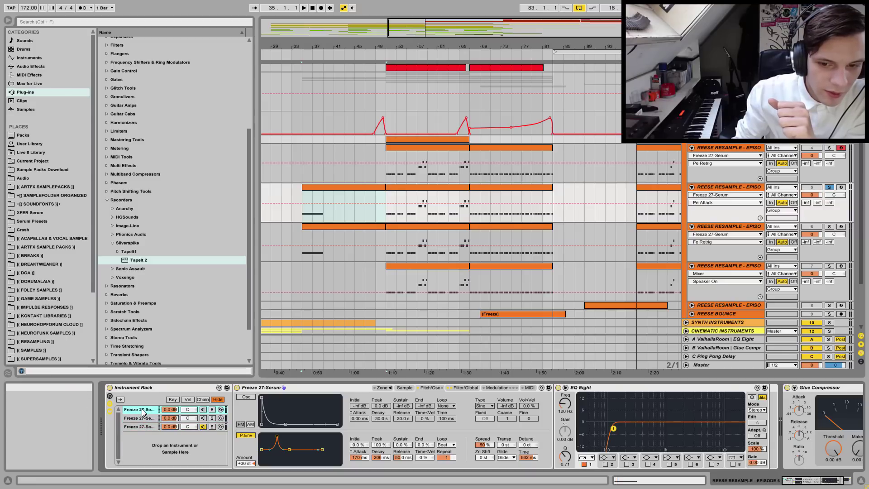
# - Delete the first two Freeze 27-Serum chains from the second reese's Instrument Rack, keeping only the low-passed sub chain
pyautogui.click(143, 417)
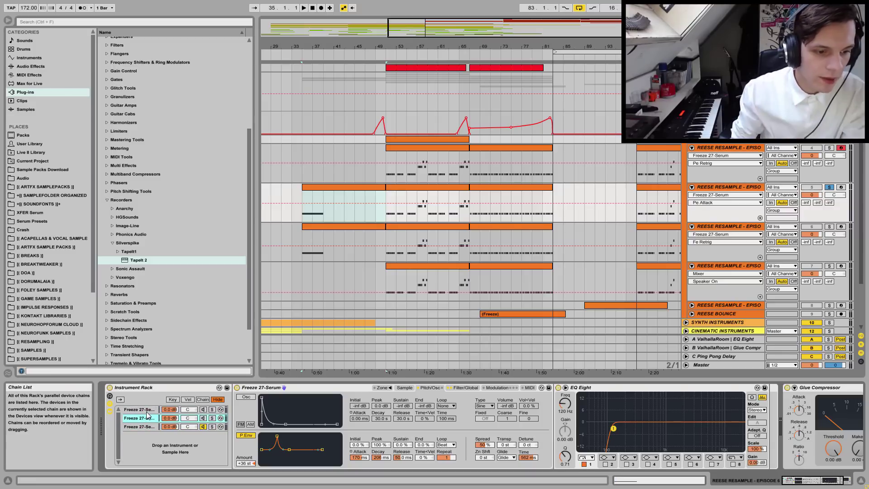
pyautogui.keyDown('shift'); pyautogui.click(145, 409); pyautogui.keyUp('shift')
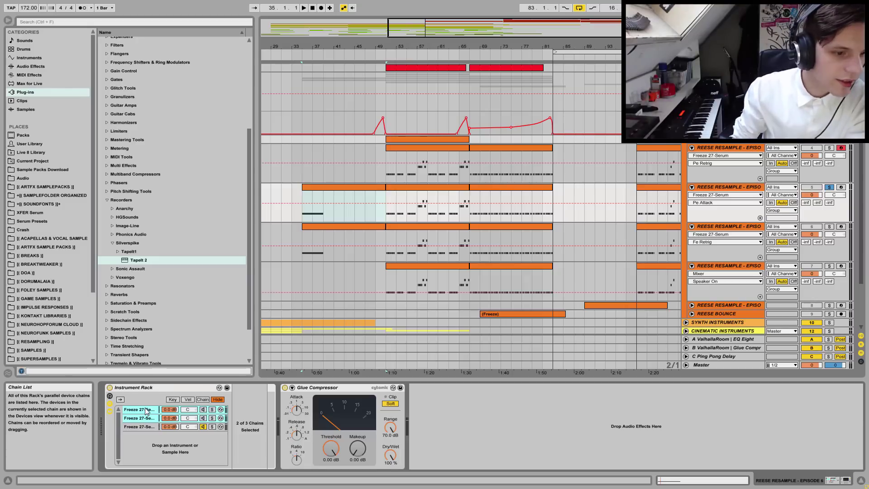
pyautogui.press('Delete')
pyautogui.click(559, 388)
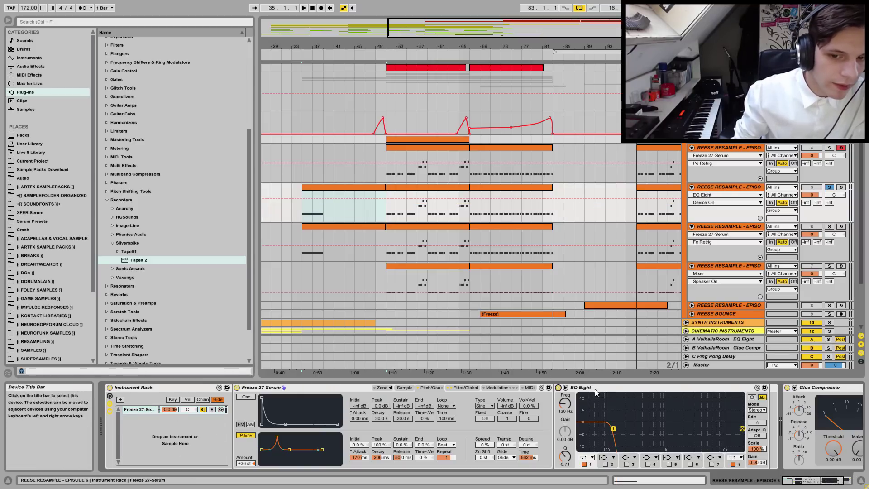
# - Duplicate the remaining sub chain and change the first EQ Eight band of the copy to a low cut
pyautogui.click(146, 411)
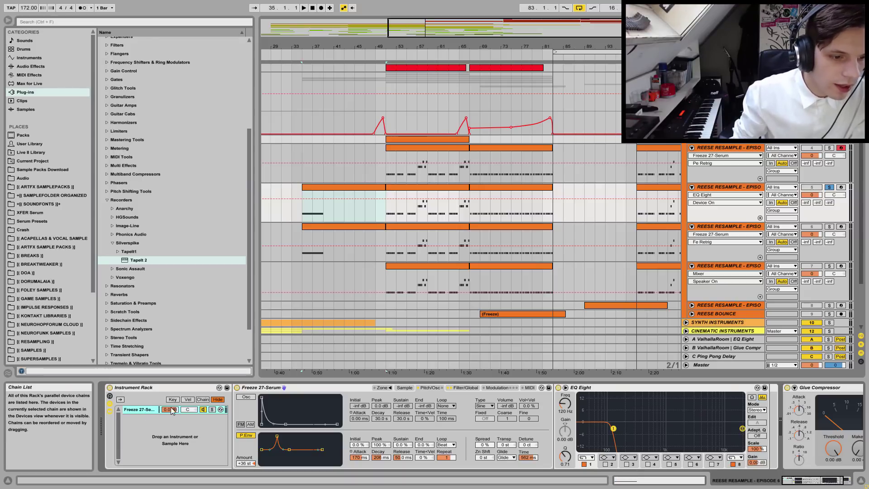
pyautogui.hotkey('ctrl', 'd')
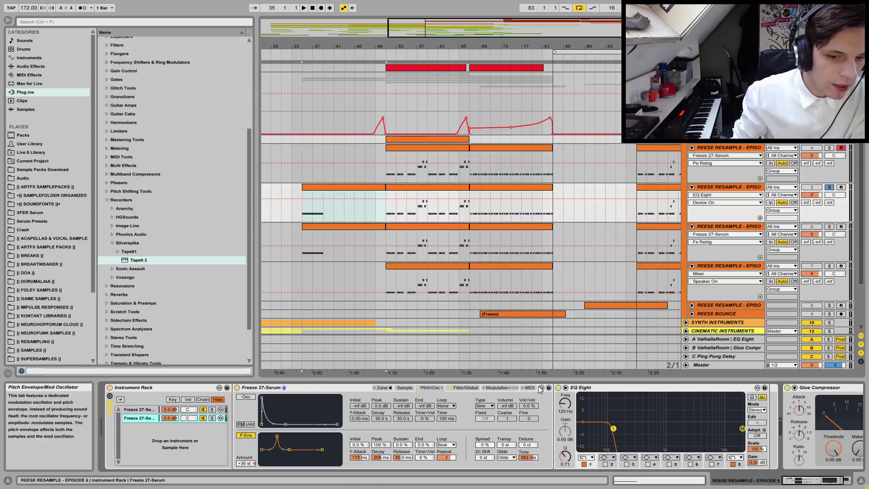
pyautogui.click(584, 388)
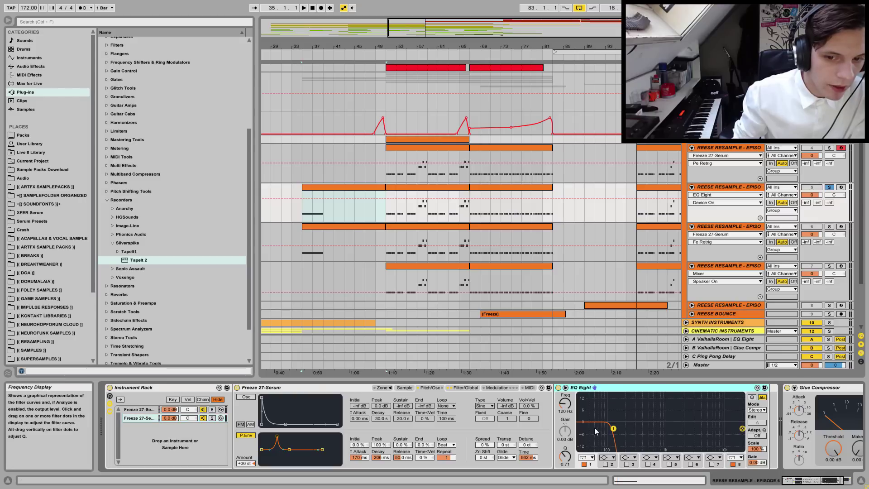
pyautogui.click(587, 457)
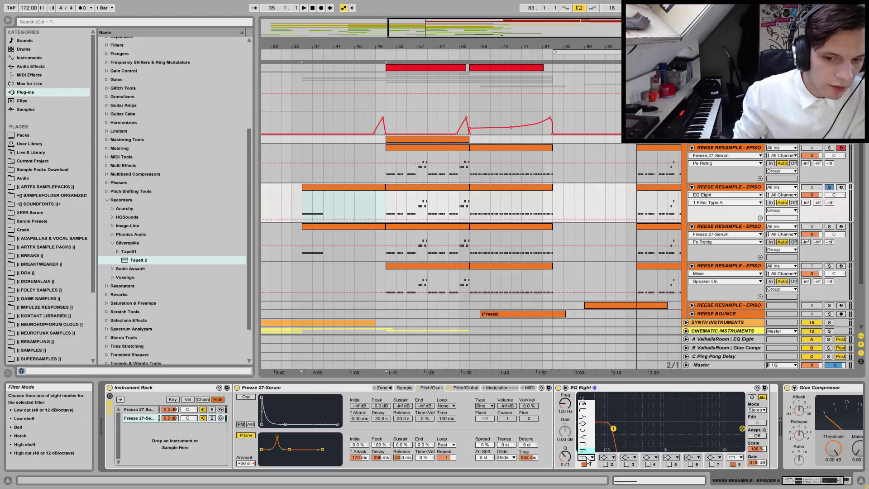
pyautogui.click(586, 403)
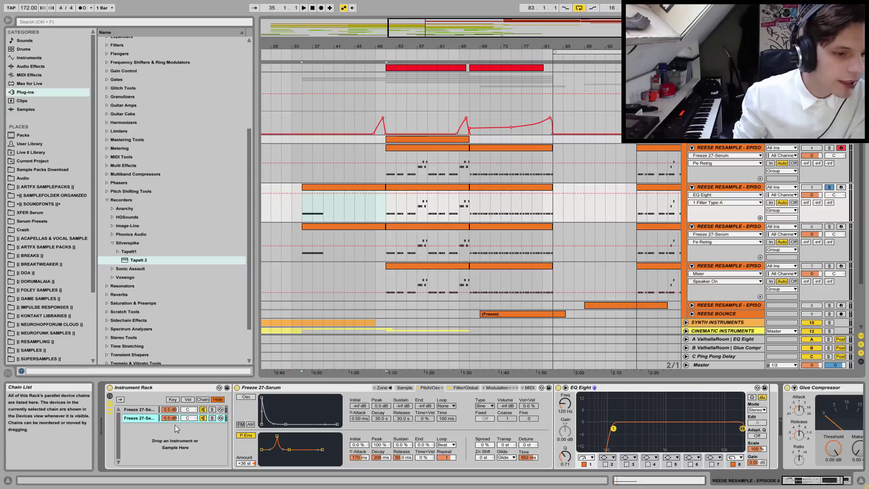
# - Duplicate the low-cut chain and add pitch spread to the sampler in the resulting third chain
pyautogui.hotkey('ctrl', 'd')
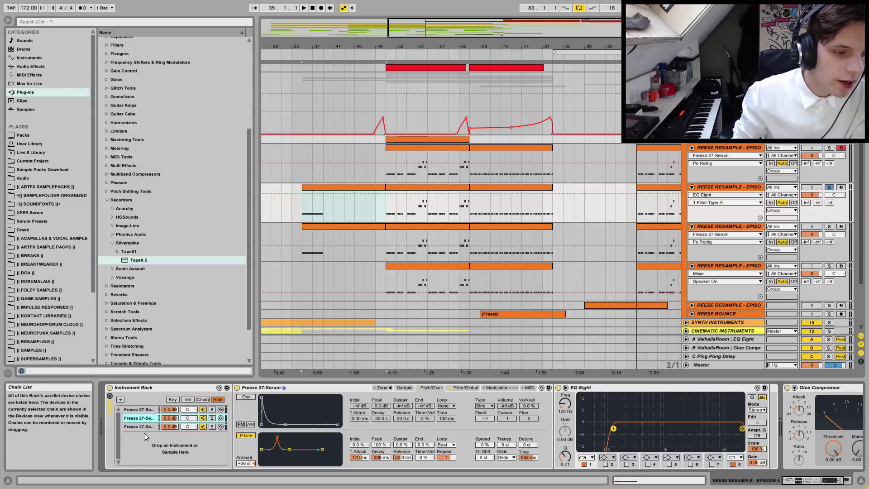
pyautogui.click(140, 425)
pyautogui.click(141, 417)
pyautogui.click(140, 425)
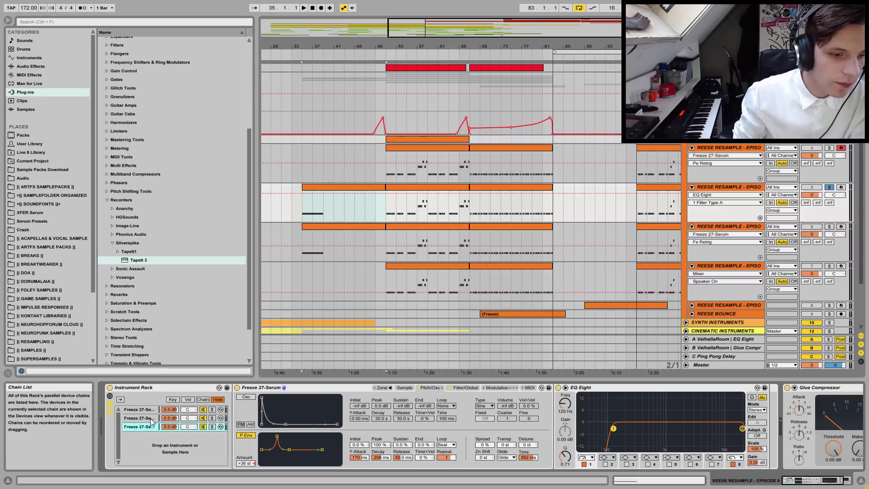
pyautogui.click(141, 418)
pyautogui.click(483, 444)
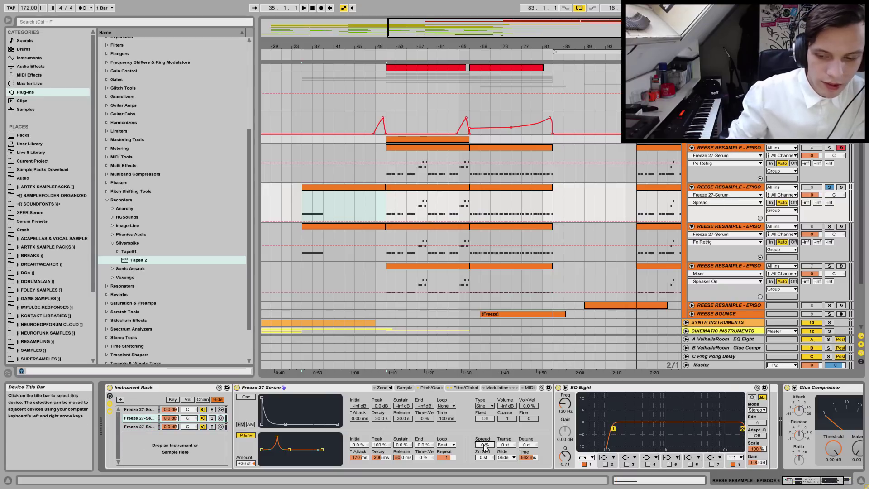
pyautogui.click(131, 426)
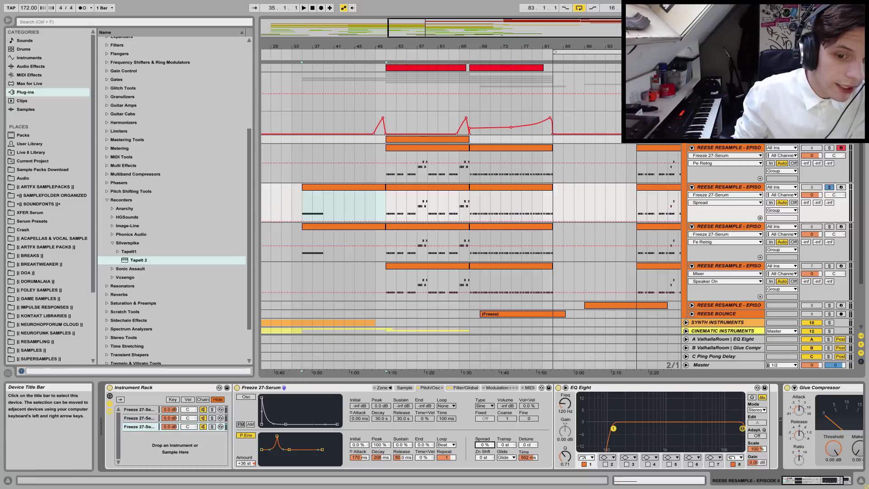
pyautogui.press('Return')
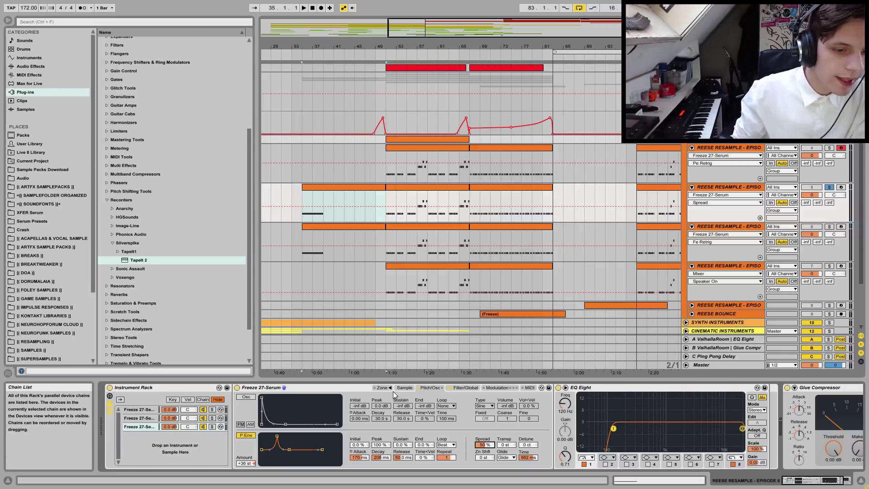
# - Set the sample detune of the third chain's Freeze 27-Serum sampler to +4 ct and compare it with the second chain
pyautogui.click(405, 388)
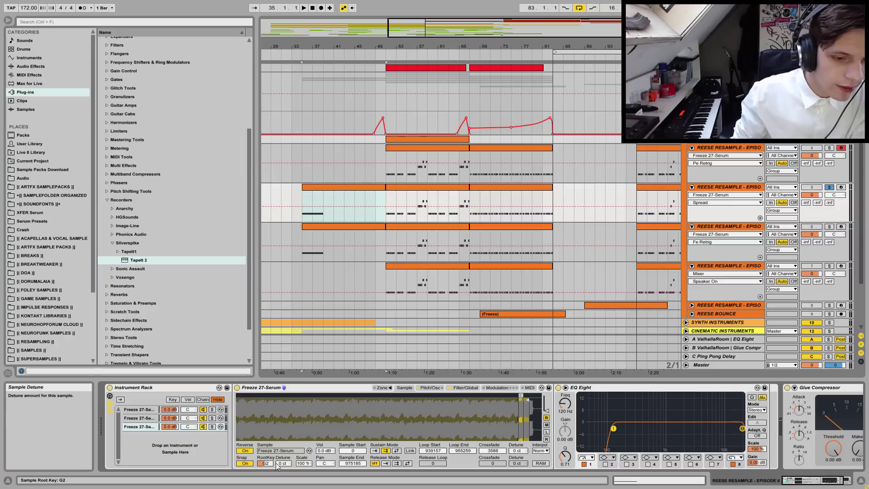
pyautogui.moveTo(284, 465); pyautogui.dragTo(284, 463)
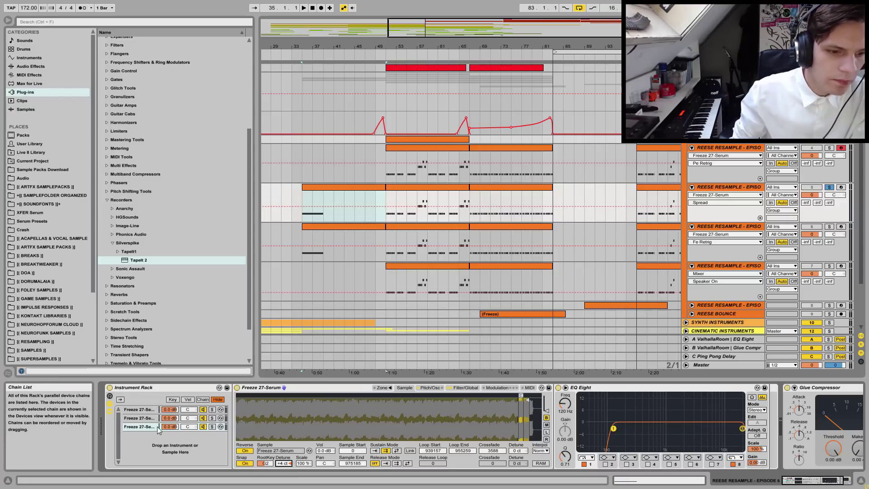
pyautogui.click(144, 419)
pyautogui.click(146, 426)
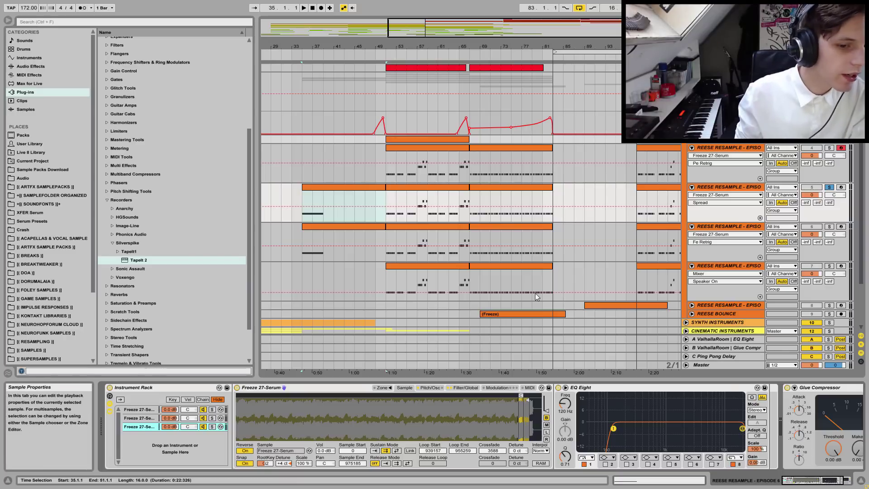
# - Play the held notes from 35.1.1, comparing the sound with the detuned third chain muted and active
pyautogui.press('space')
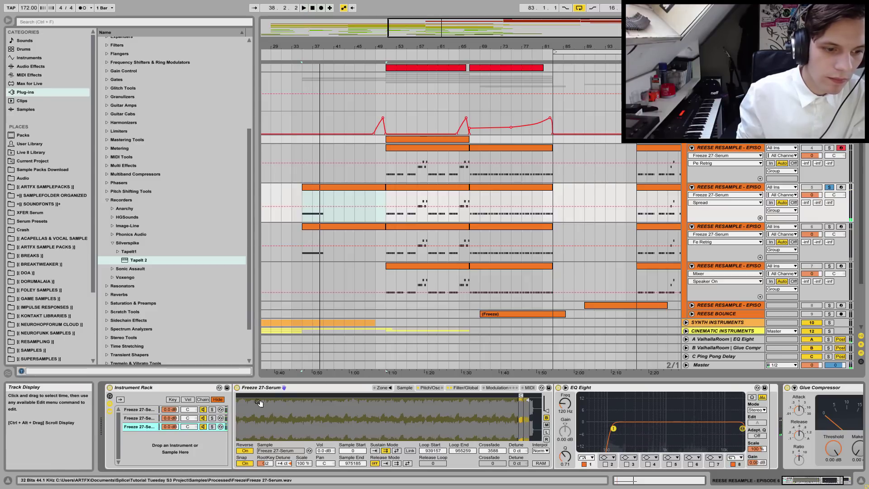
pyautogui.click(203, 427)
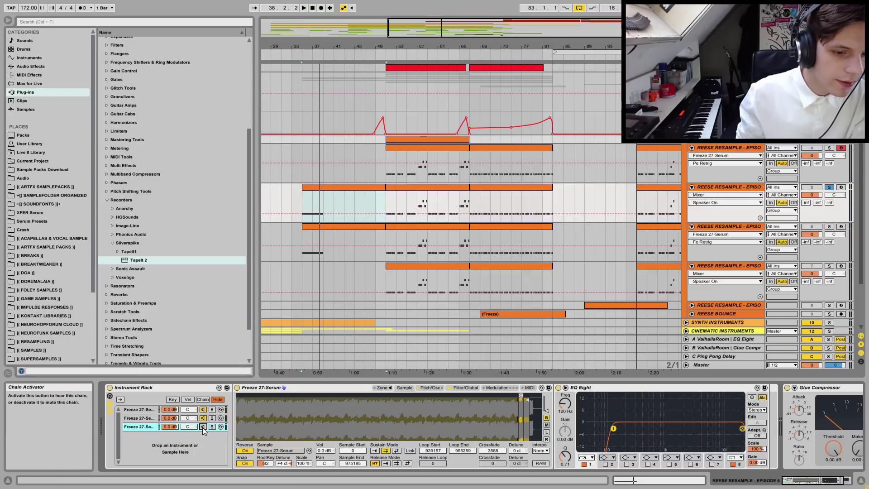
pyautogui.press('space')
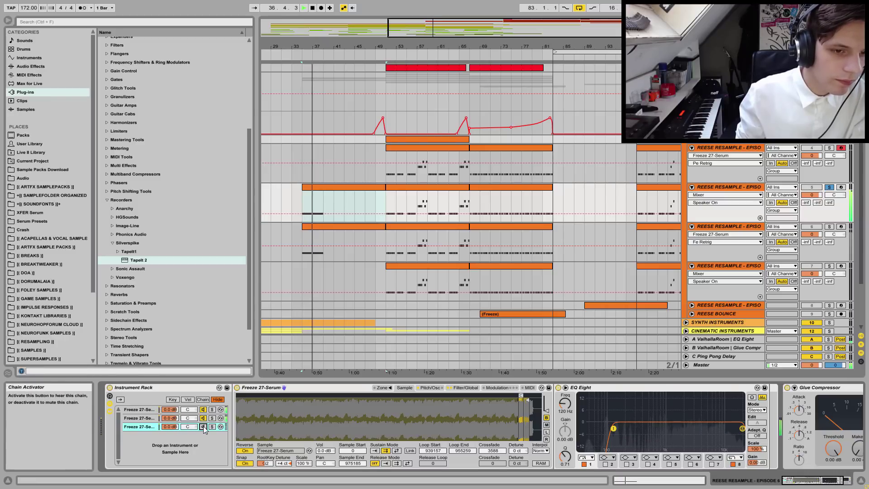
pyautogui.press('space')
pyautogui.press('space')
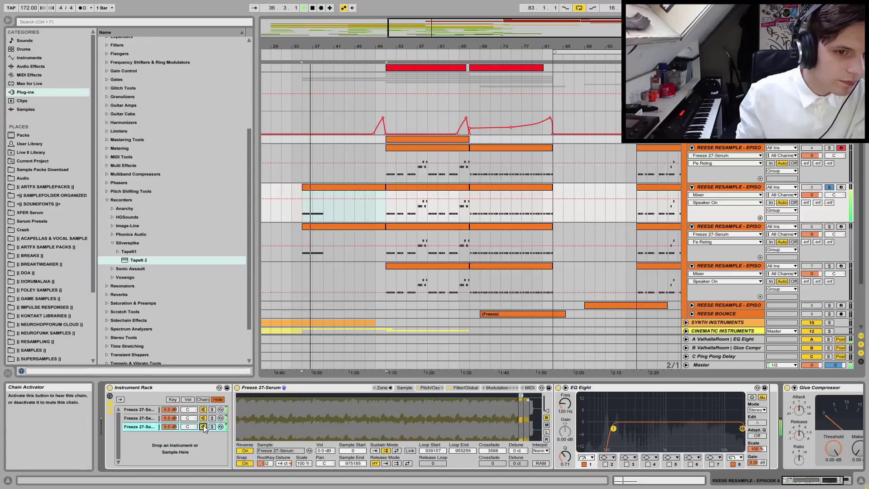
pyautogui.press('space')
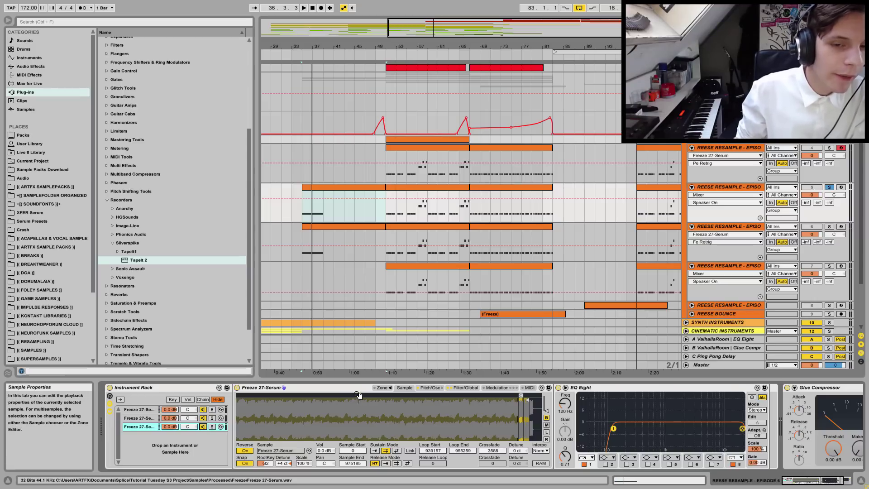
# - Play the second reese's patterns from 51.1.1 and from 67.1.1
pyautogui.click(388, 215)
pyautogui.press('space')
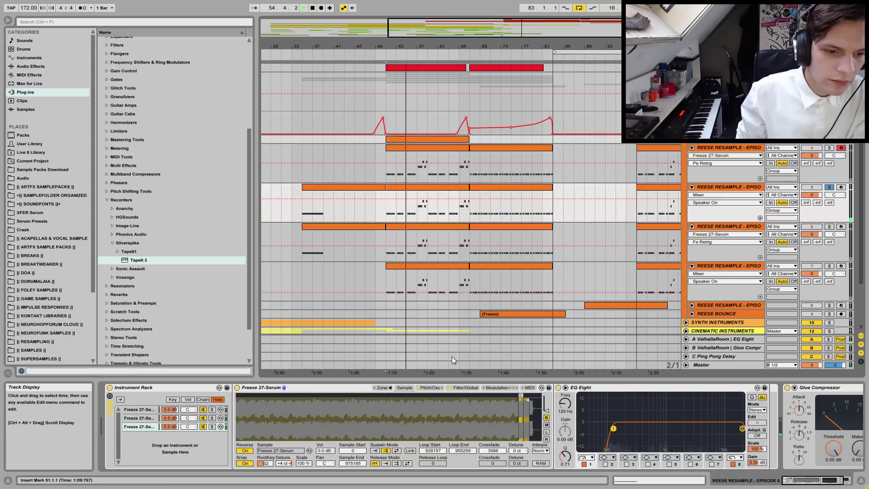
pyautogui.click(472, 207)
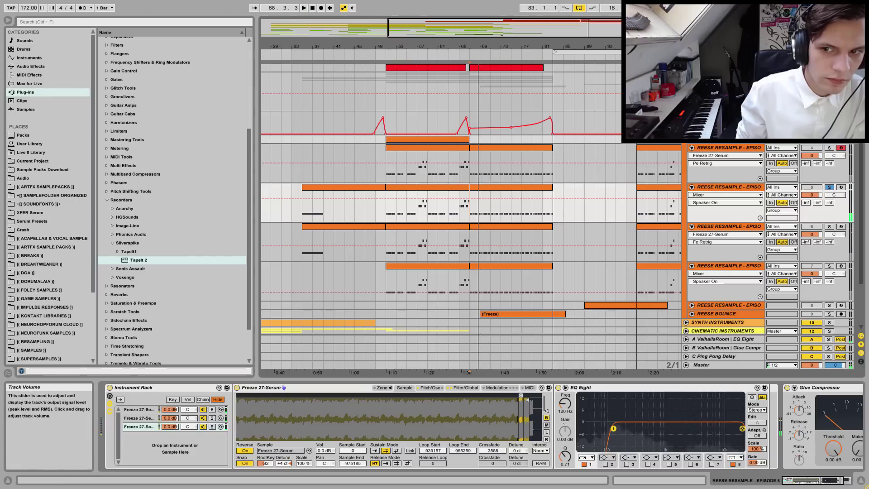
pyautogui.press('space')
pyautogui.press('space')
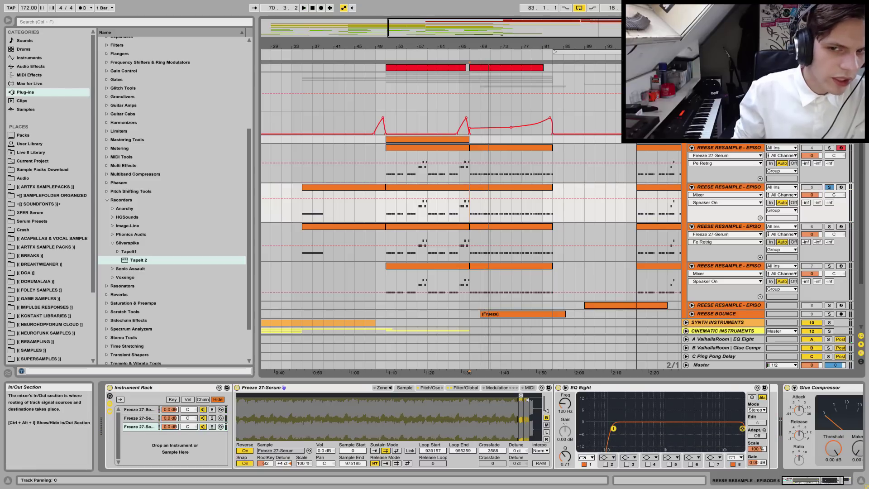
# - Solo the fourth reese resample track instead of the second and copy the third reese's held-note clip onto it at 35.1.1
pyautogui.click(828, 187)
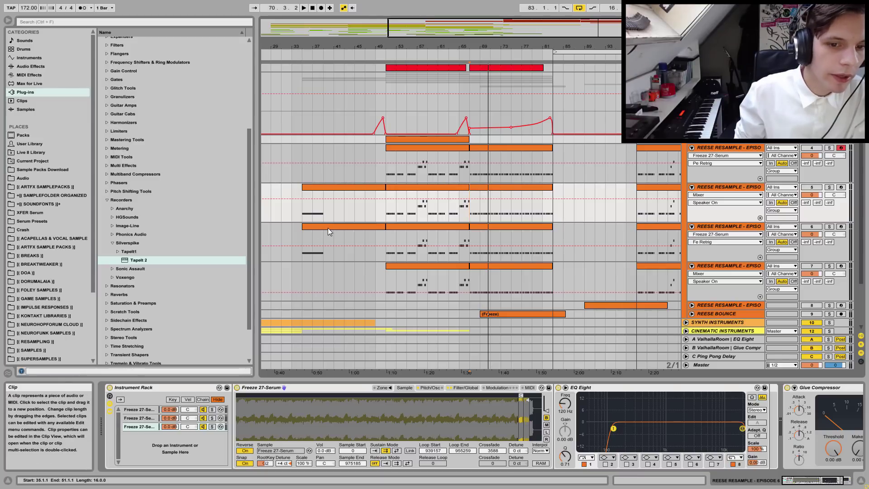
pyautogui.click(705, 266)
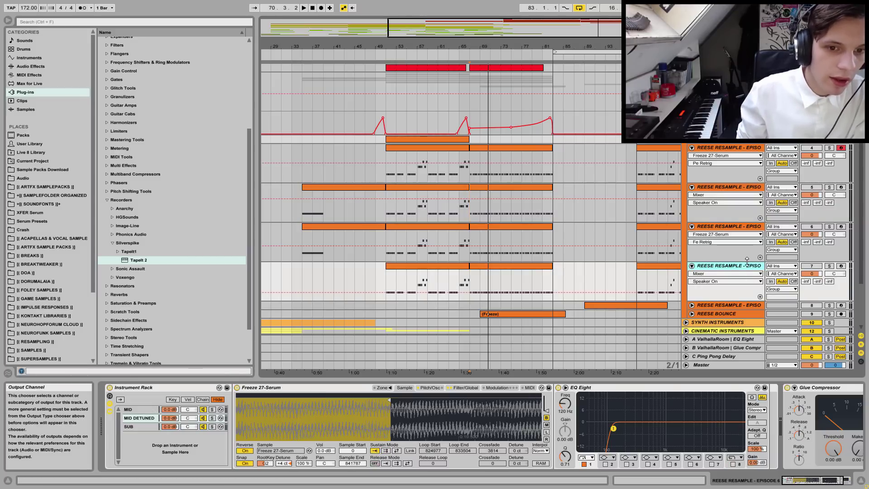
pyautogui.click(829, 265)
pyautogui.click(352, 228)
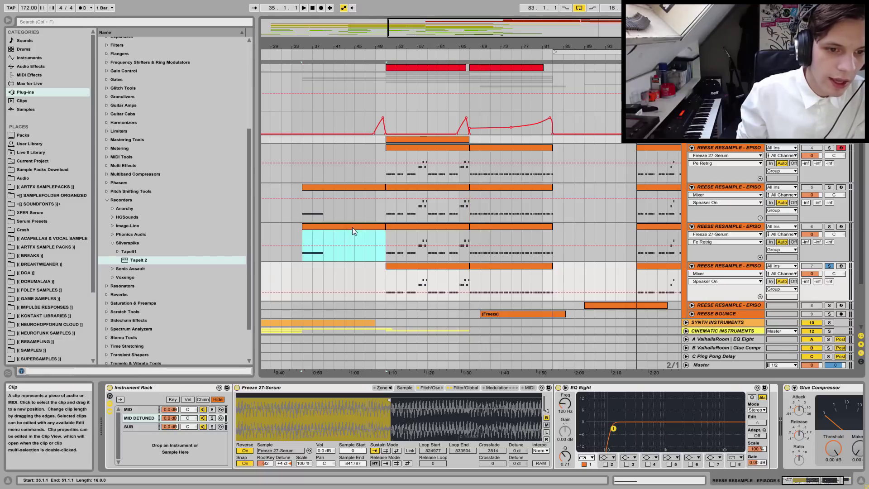
pyautogui.moveTo(352, 227); pyautogui.dragTo(352, 266)
# - Play the fourth reese's pattern from 51.1.1 and inspect the sample waveform of its MID DETUNED chain
pyautogui.click(448, 267)
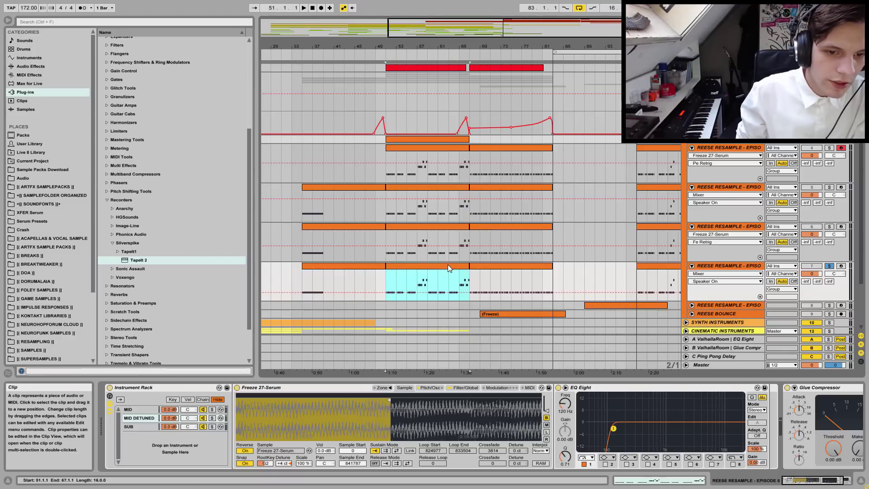
pyautogui.click(199, 418)
pyautogui.press('space')
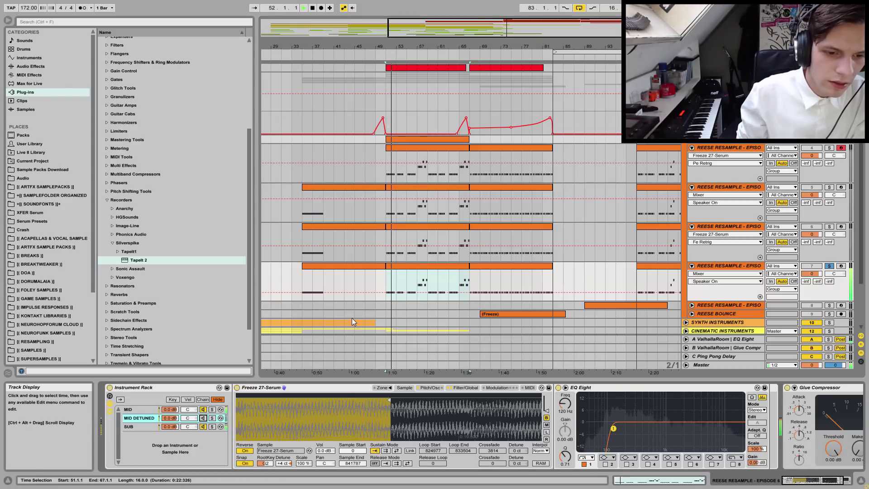
pyautogui.moveTo(389, 416); pyautogui.dragTo(389, 434)
pyautogui.moveTo(460, 425); pyautogui.dragTo(459, 431)
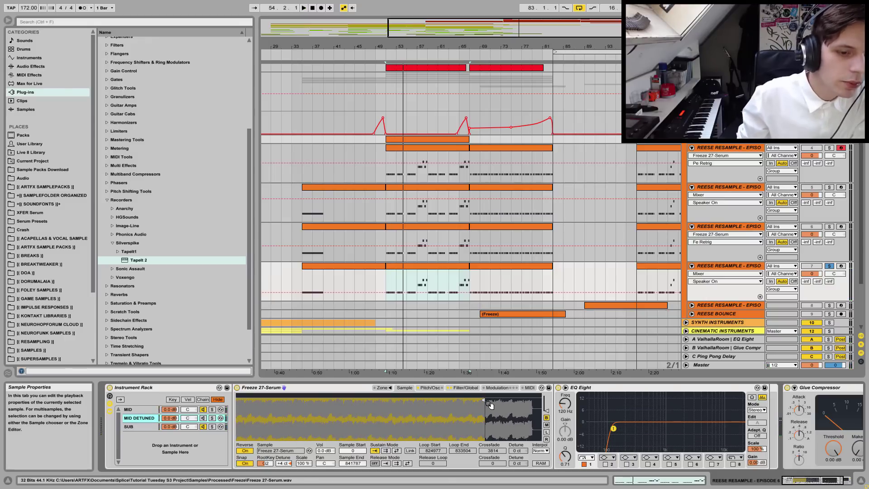
# - Examine the MID chain's pitch envelope while playing the pattern from 51.1.1 and the held notes from 35.1.1
pyautogui.click(134, 410)
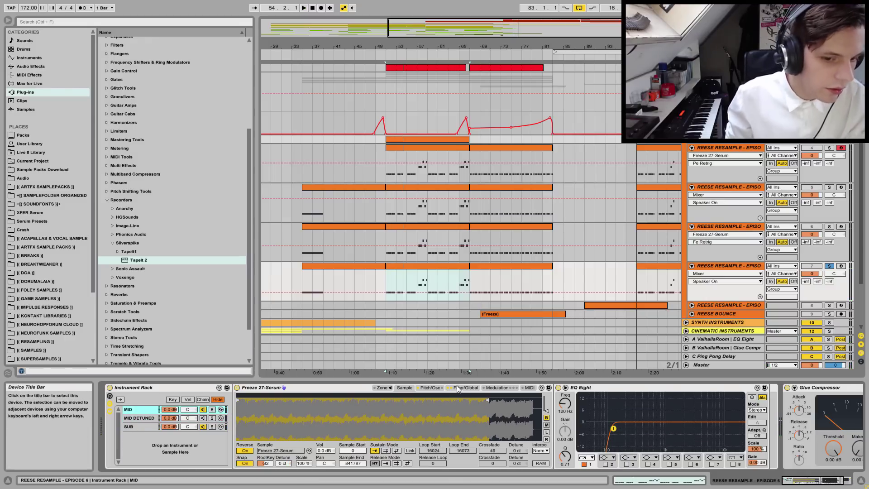
pyautogui.click(424, 388)
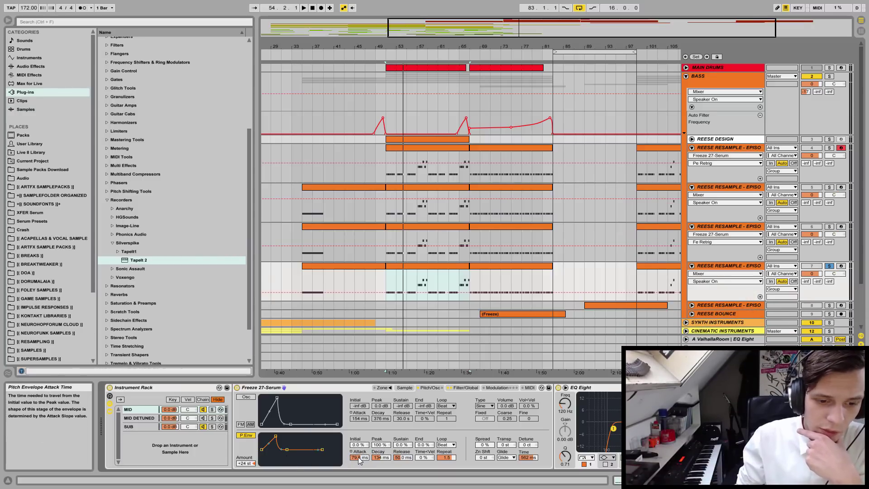
pyautogui.press('space')
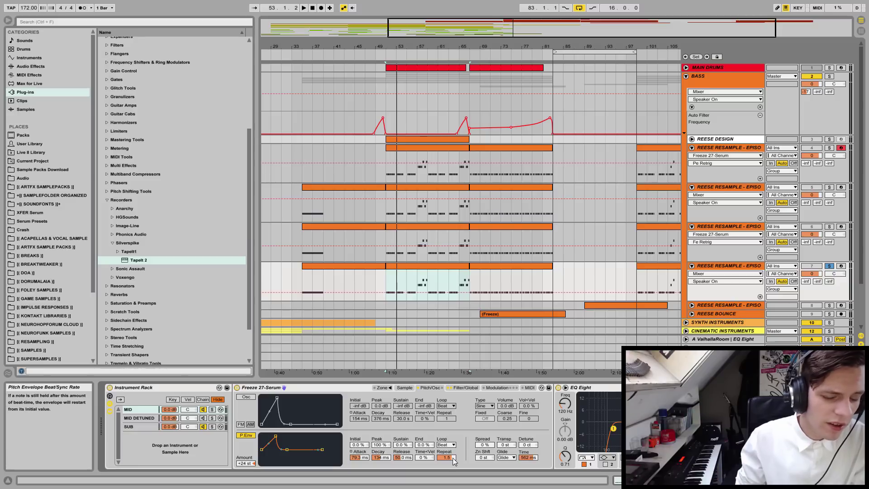
pyautogui.click(303, 284)
pyautogui.press('space')
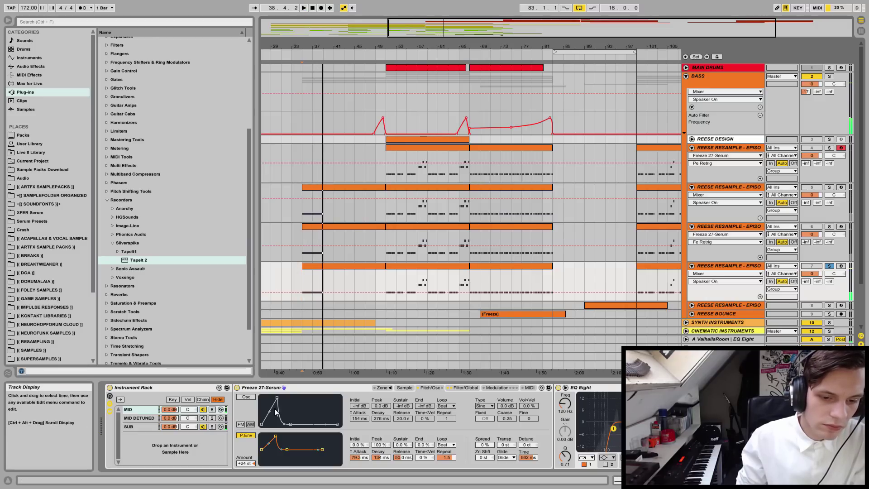
# - Try the MID chain's modulation oscillator on the held notes from 35.1.1, and switch it back off
pyautogui.click(241, 399)
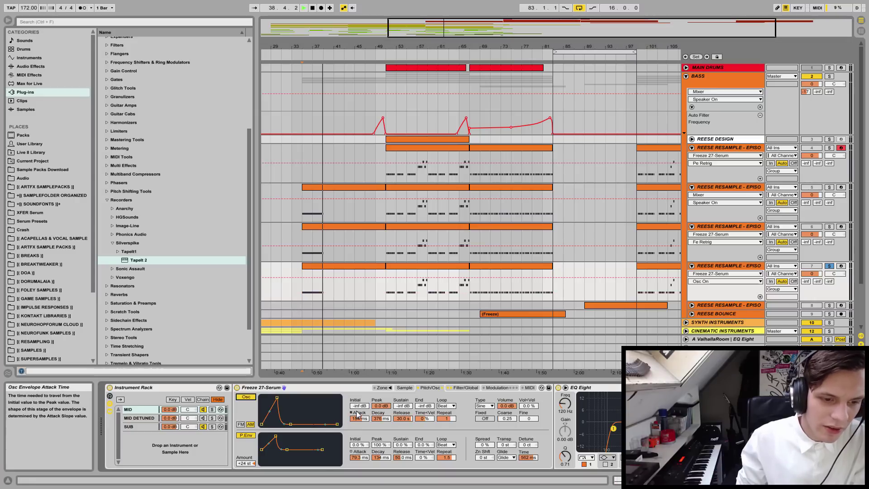
pyautogui.press('space')
pyautogui.press('space')
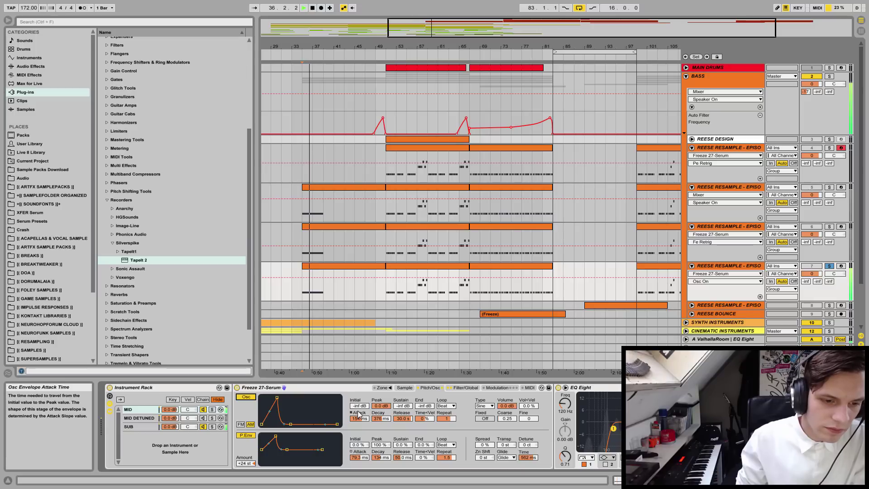
pyautogui.click(245, 397)
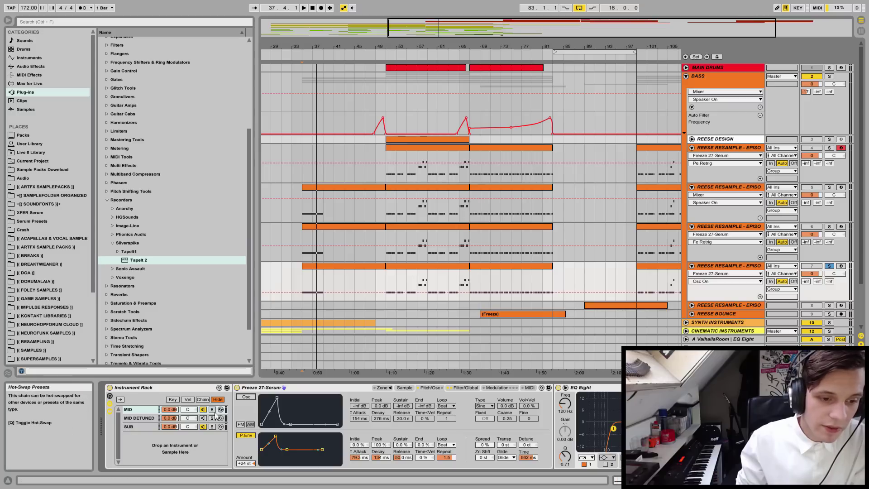
# - Show the sample view of the MID DETUNED chain's instrument and play the soloed reese layer
pyautogui.click(138, 418)
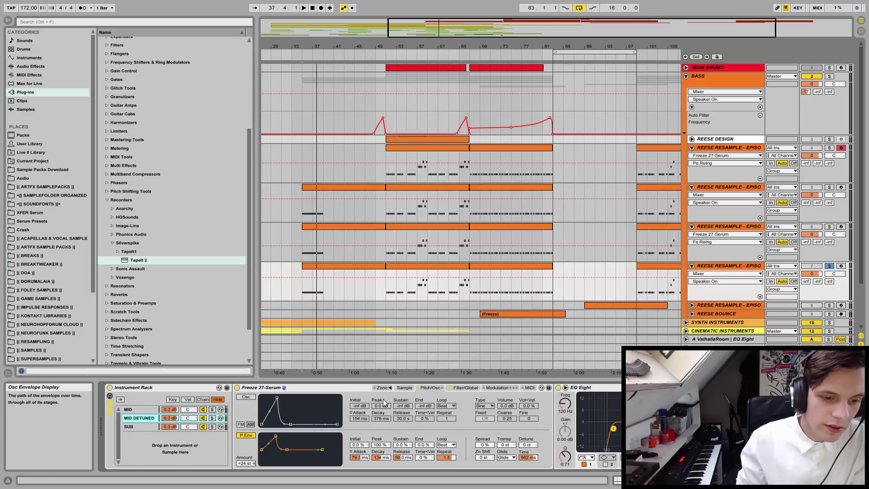
pyautogui.click(408, 388)
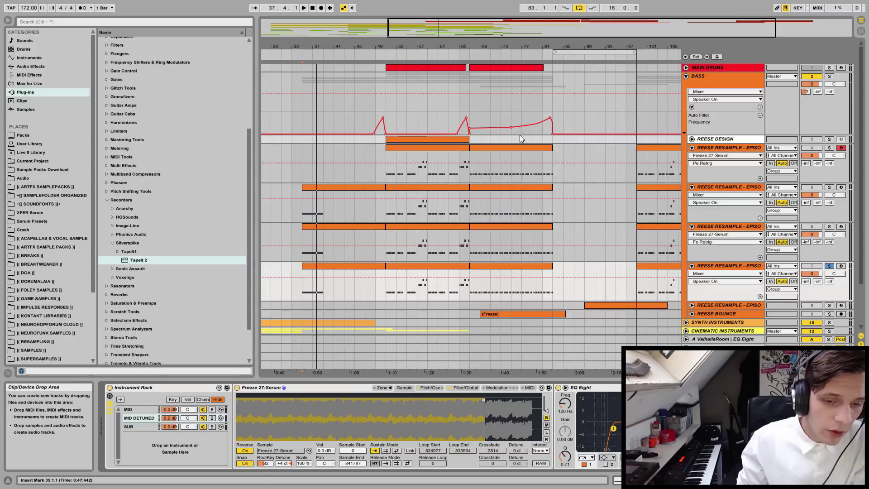
pyautogui.press('space')
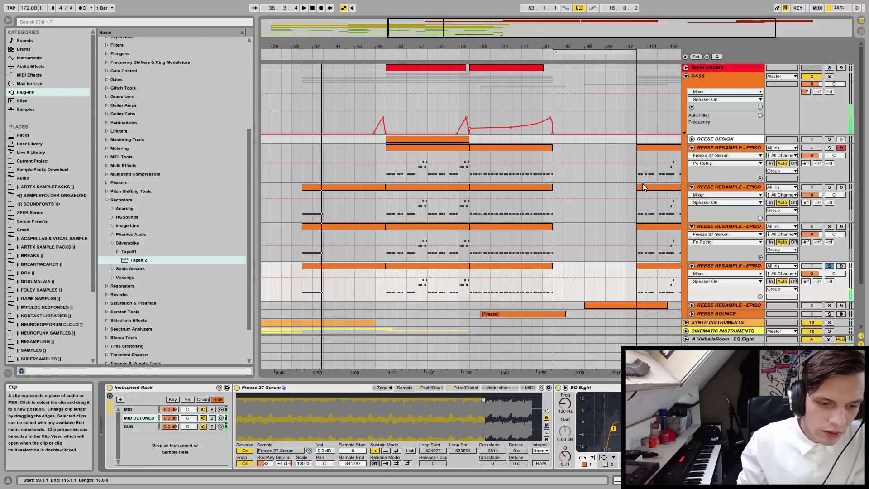
# - Play the fourth REESE RESAMPLE track from bar 51 together with soloed MAIN DRUMS, and clear the solos
pyautogui.click(385, 293)
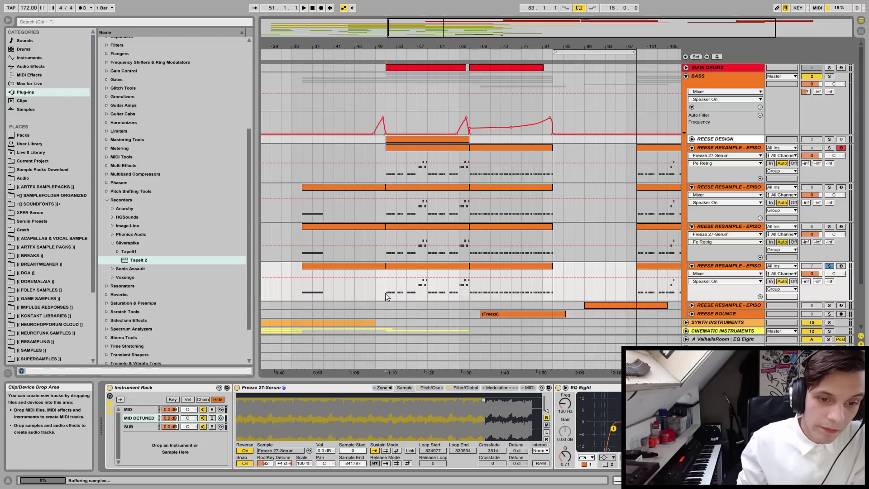
pyautogui.click(830, 68)
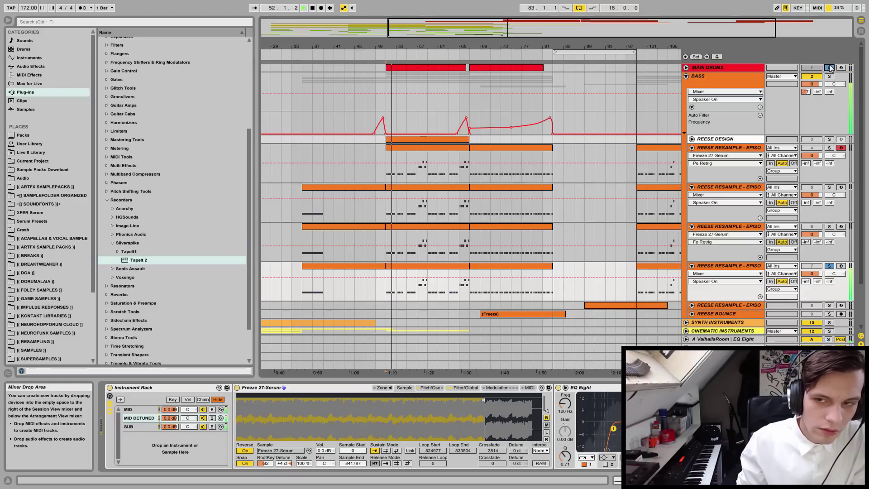
pyautogui.press('space')
pyautogui.click(829, 266)
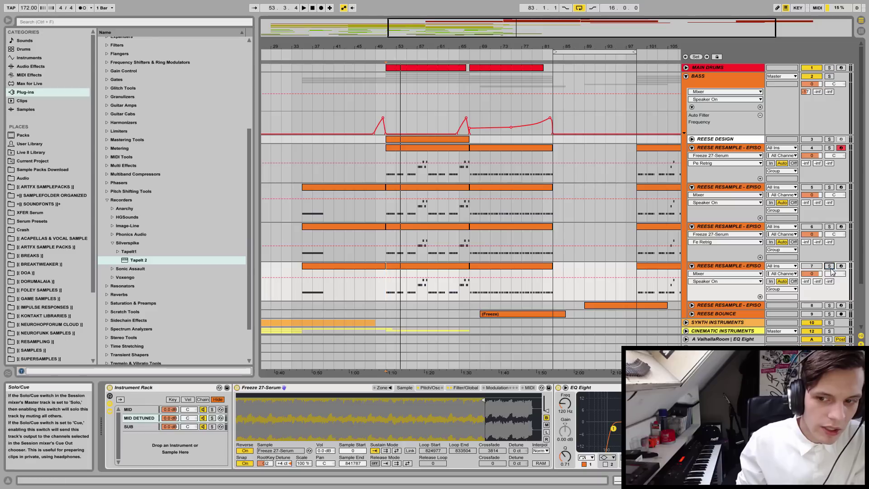
# - Solo the first REESE RESAMPLE track and play its clip from bar 35
pyautogui.moveTo(333, 188); pyautogui.dragTo(342, 171)
pyautogui.click(829, 148)
pyautogui.press('space')
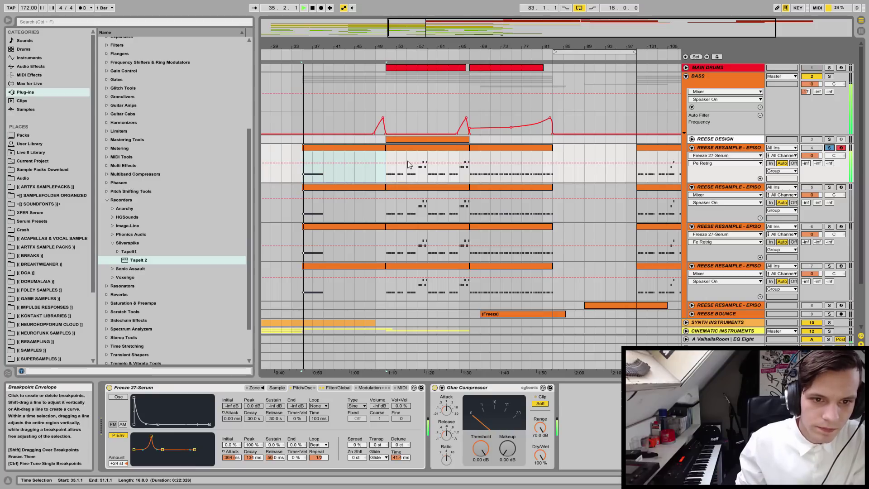
# - Play the first REESE RESAMPLE track from bar 51, adding MAIN DRUMS to the solo
pyautogui.click(391, 170)
pyautogui.press('space')
pyautogui.press('space')
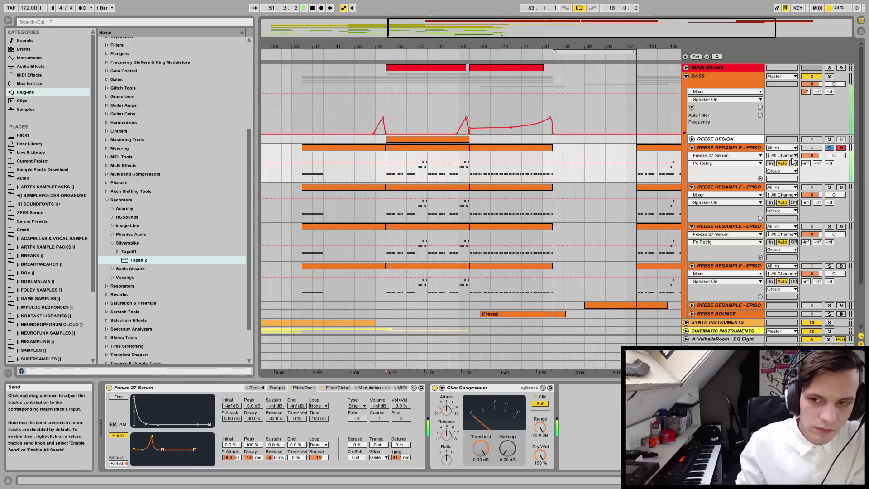
pyautogui.click(830, 67)
pyautogui.press('space')
pyautogui.press('space')
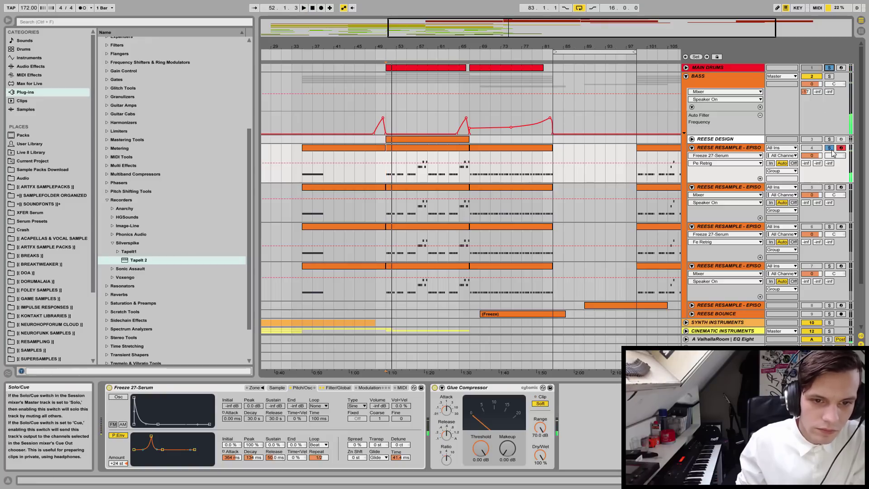
# - Solo the second REESE RESAMPLE track instead of the first and play it with the drums from bars 51 and 35
pyautogui.click(829, 148)
pyautogui.click(829, 187)
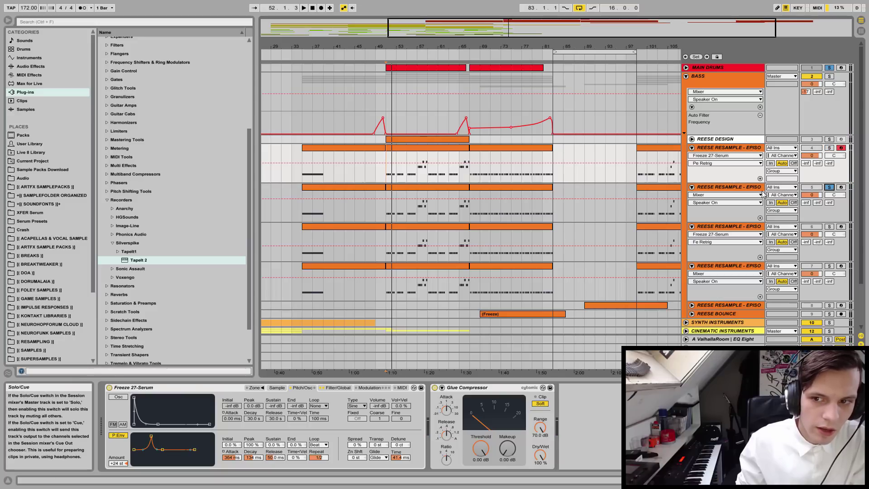
pyautogui.press('space')
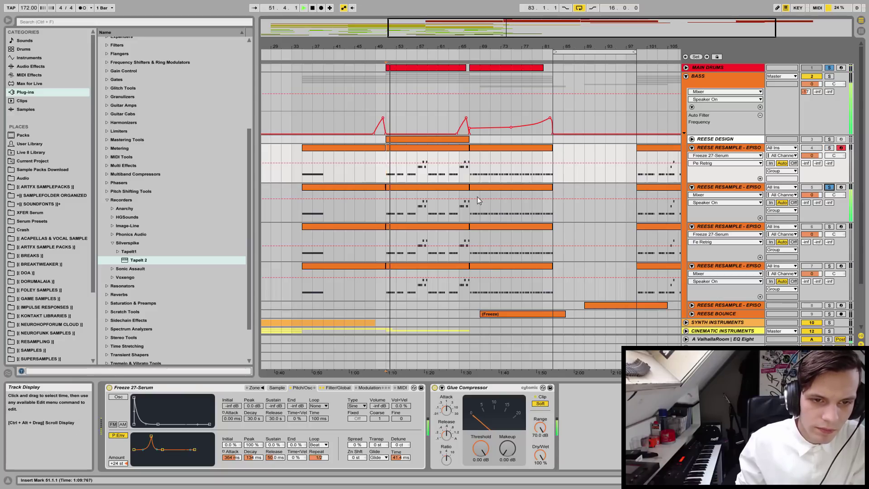
pyautogui.press('space')
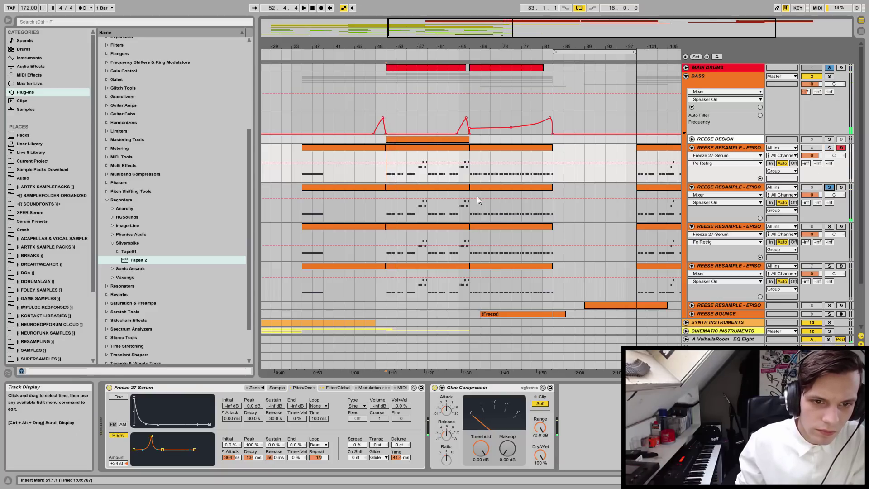
pyautogui.click(300, 203)
pyautogui.press('space')
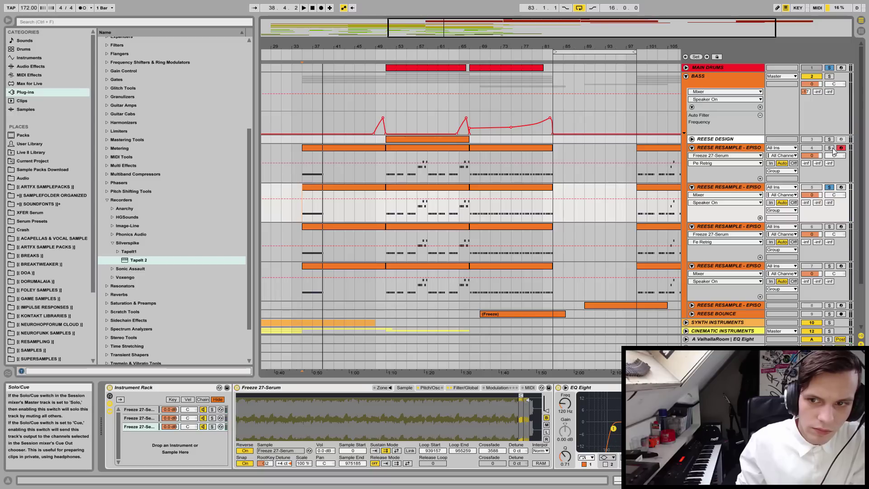
# - Switch the solo back to the first REESE RESAMPLE track, play it for comparison, and clear all solos
pyautogui.click(829, 187)
pyautogui.press('space')
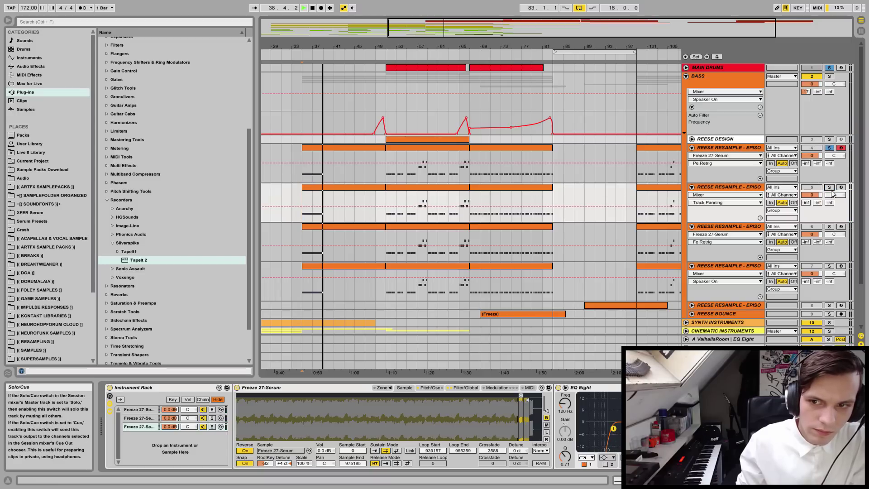
pyautogui.click(719, 150)
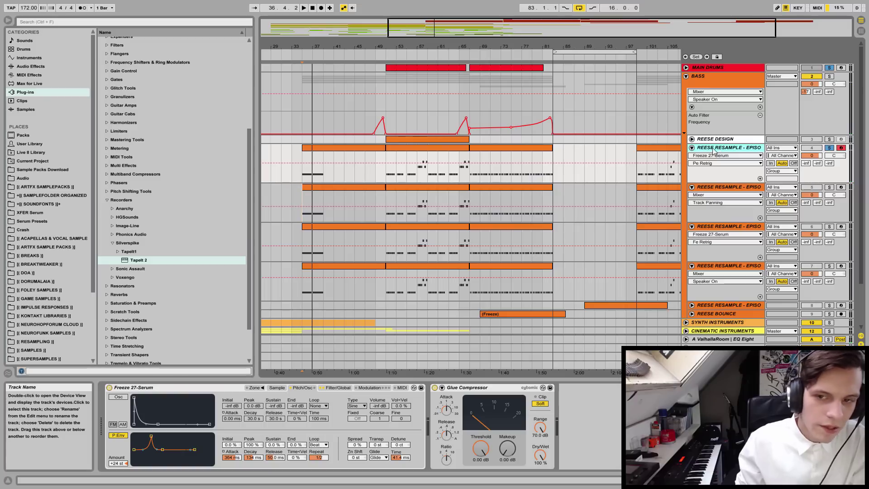
pyautogui.click(829, 147)
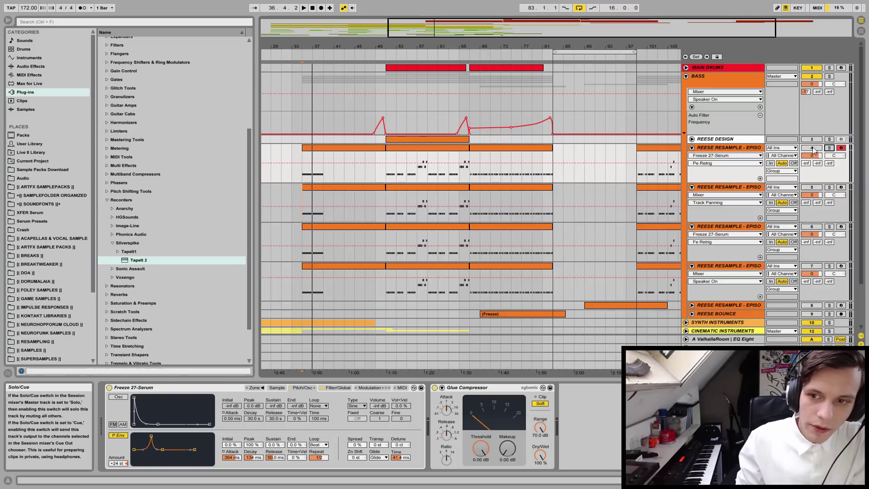
# - Collapse the four expanded REESE RESAMPLE tracks and fold the BASS group
pyautogui.click(692, 148)
pyautogui.click(693, 156)
pyautogui.click(692, 165)
pyautogui.click(695, 181)
pyautogui.click(692, 173)
pyautogui.click(691, 173)
pyautogui.click(722, 181)
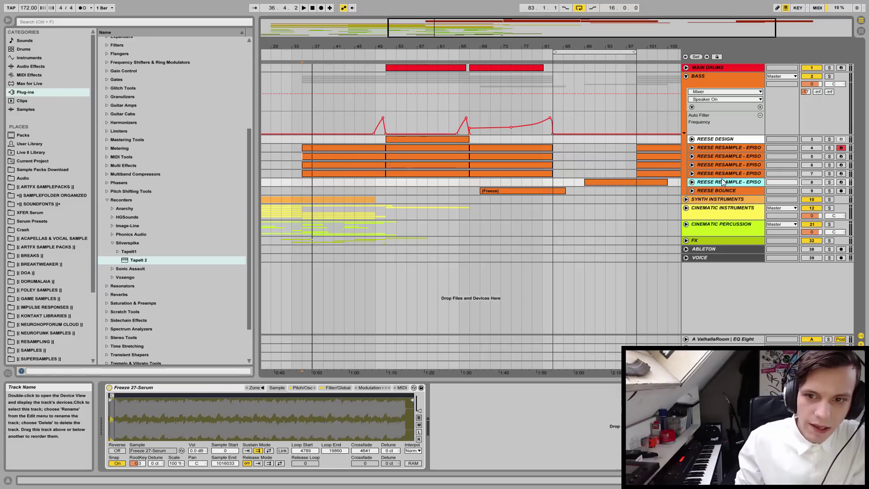
pyautogui.click(702, 191)
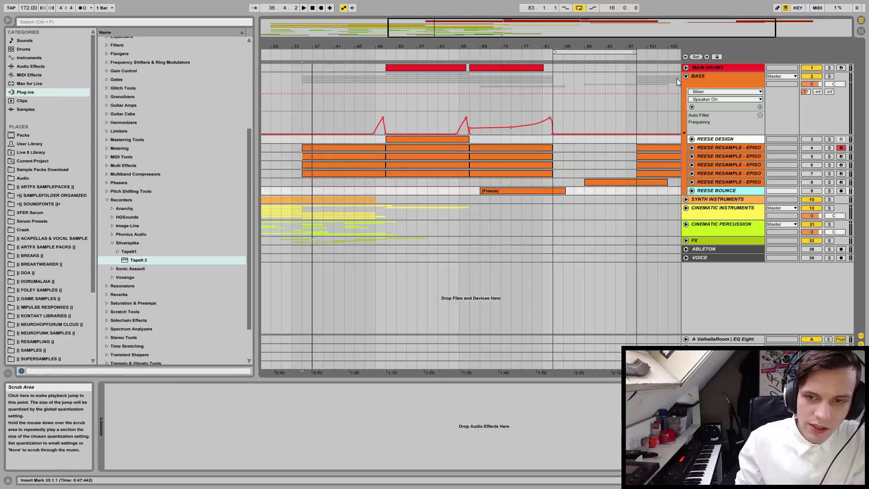
pyautogui.click(687, 76)
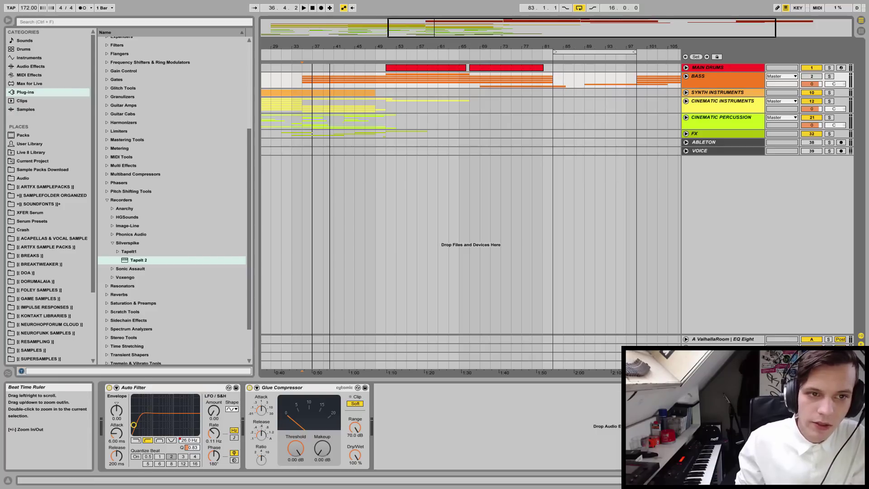
# - Play the build-up into the drop from bar 47 with the whole arrangement in view, and place the insert mark at bar 49
pyautogui.doubleClick(394, 48)
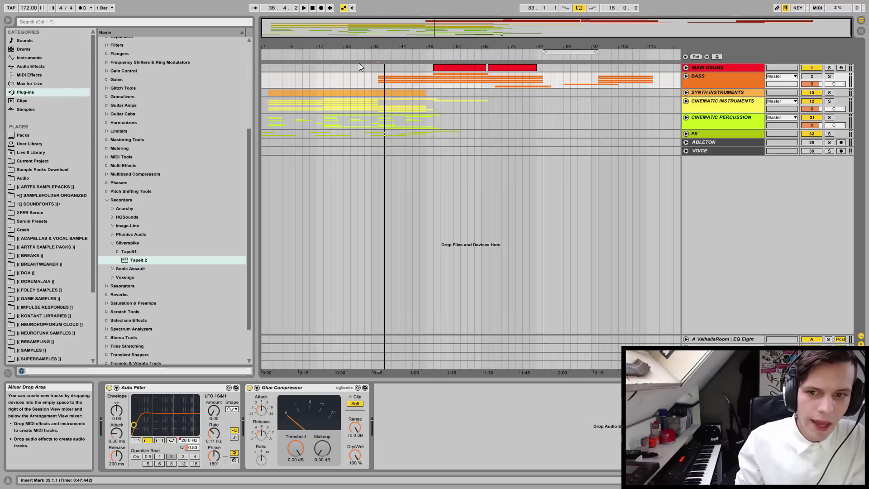
pyautogui.click(420, 76)
pyautogui.press('space')
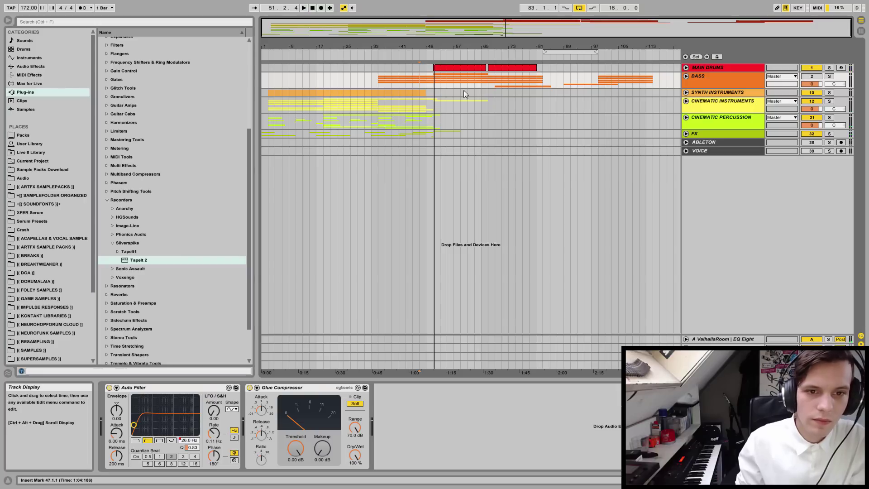
pyautogui.click(425, 77)
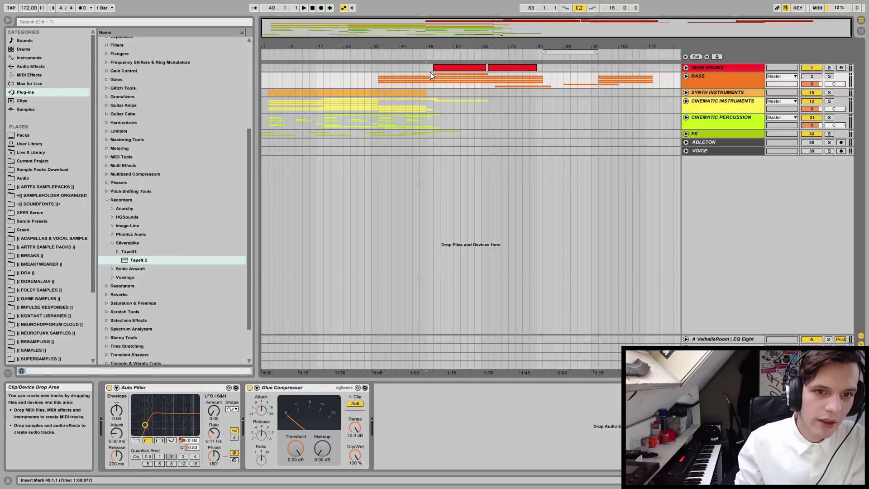
# - Insert a new MIDI track below the VOICE track and load the Operator instrument onto it
pyautogui.rightClick(704, 182)
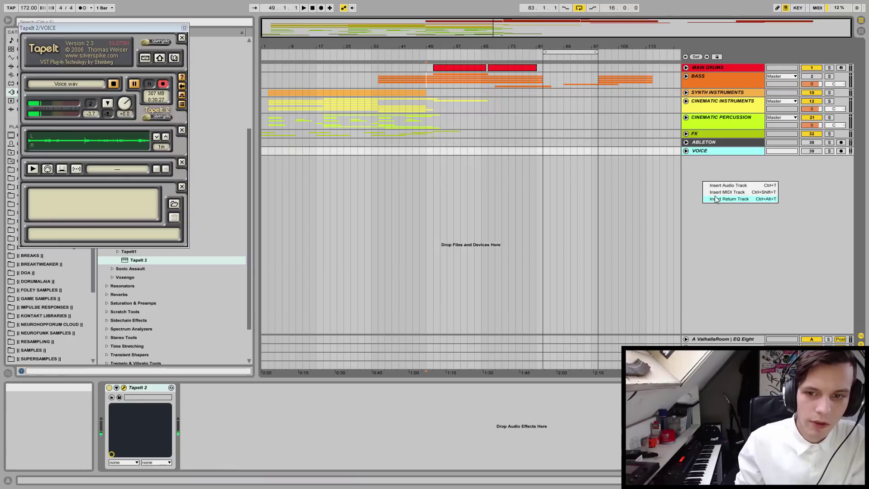
pyautogui.click(720, 195)
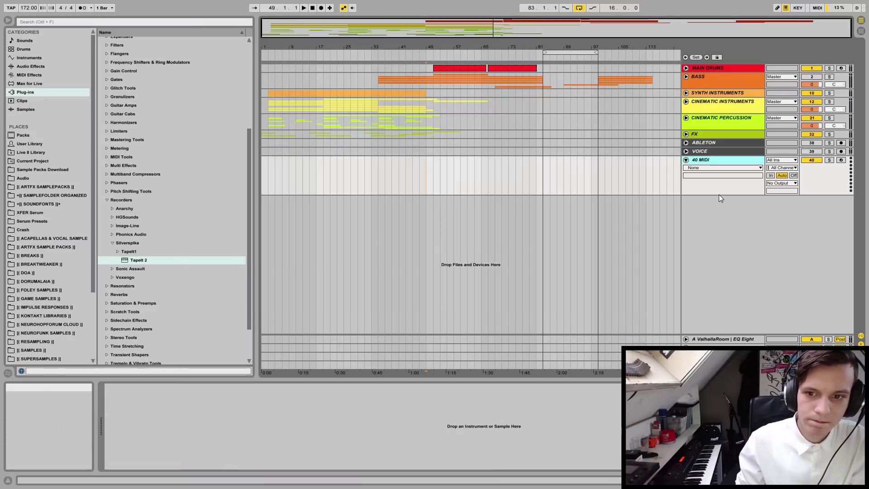
pyautogui.click(26, 59)
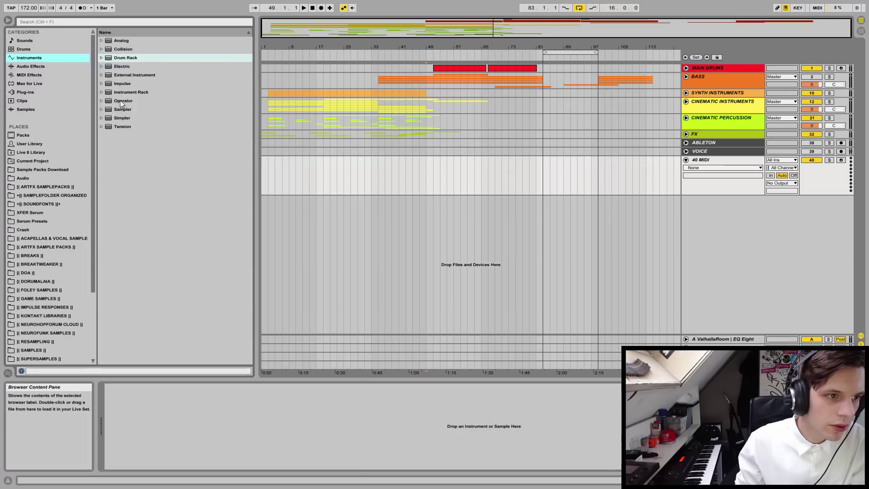
pyautogui.moveTo(121, 104); pyautogui.dragTo(432, 163)
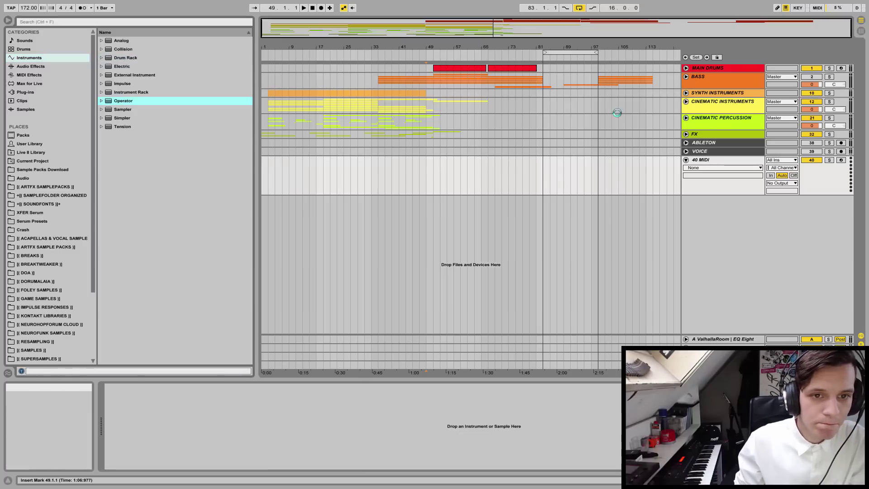
# - Create a two-bar MIDI clip from bar 49 to 51 on the Operator track and fill it with one sustained G1 note
pyautogui.click(431, 167)
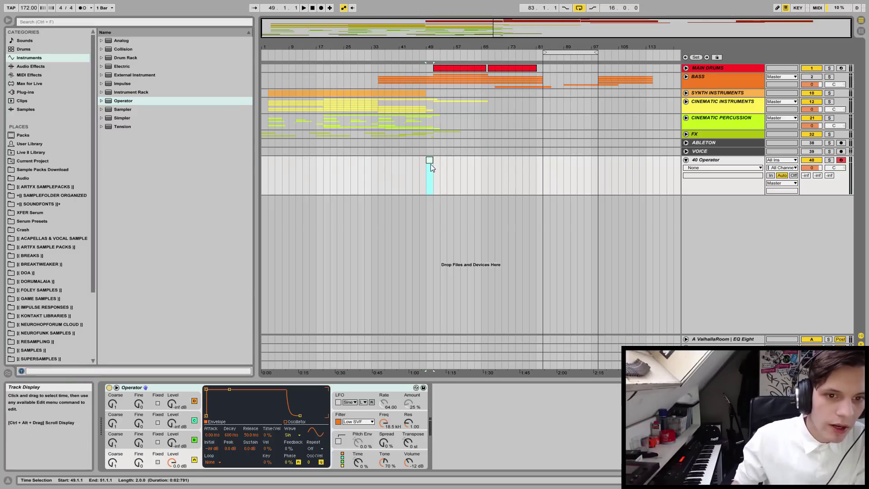
pyautogui.hotkey('ctrl', 'shift', 'm')
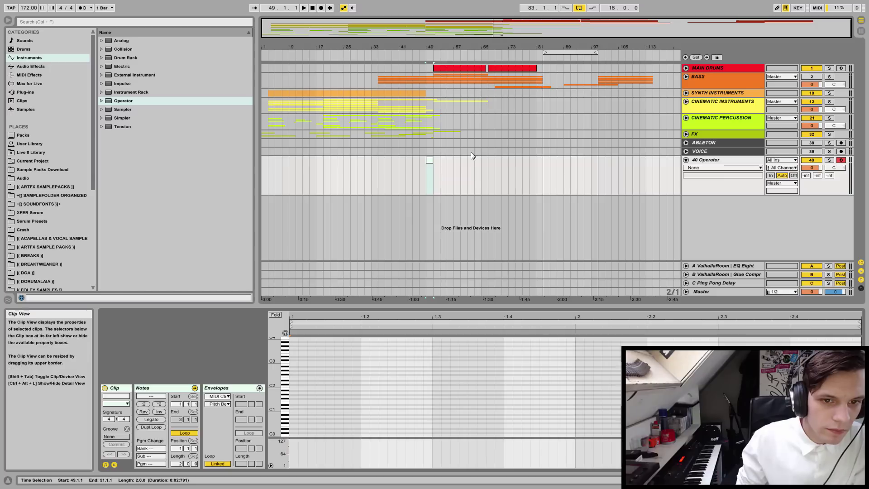
pyautogui.moveTo(293, 396); pyautogui.dragTo(406, 396)
pyautogui.moveTo(507, 373); pyautogui.dragTo(778, 327)
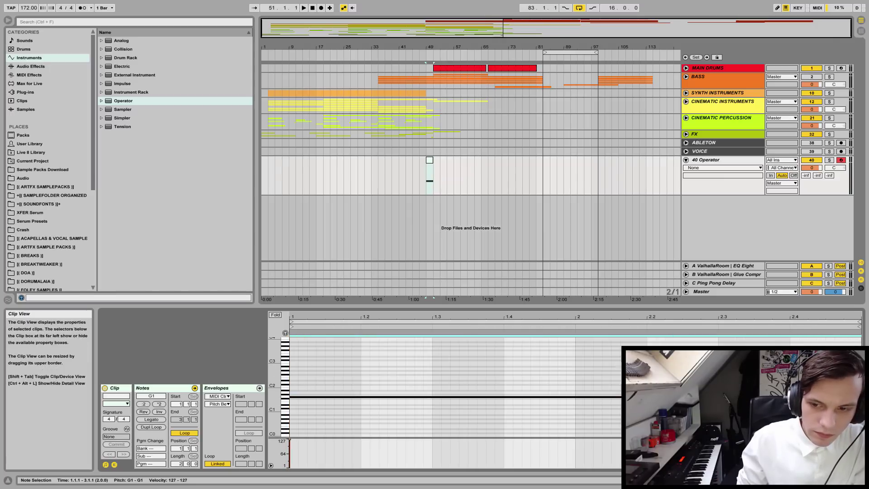
pyautogui.click(551, 253)
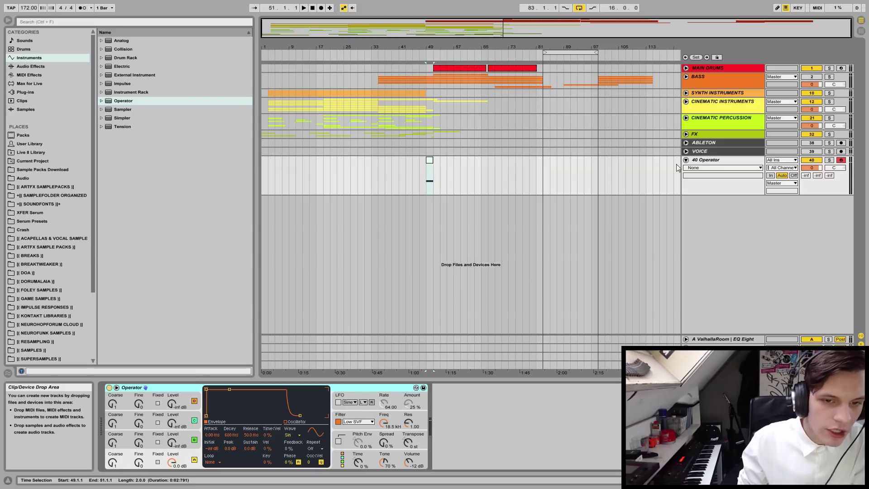
# - Solo the Operator track and lower Operator's Transpose to -25 st while auditioning the sustained note
pyautogui.click(829, 161)
pyautogui.press('space')
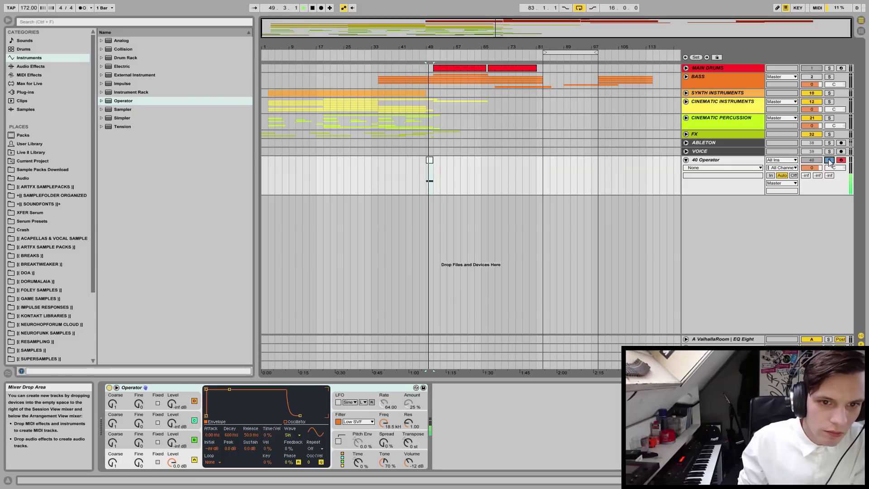
pyautogui.moveTo(407, 442); pyautogui.dragTo(408, 449)
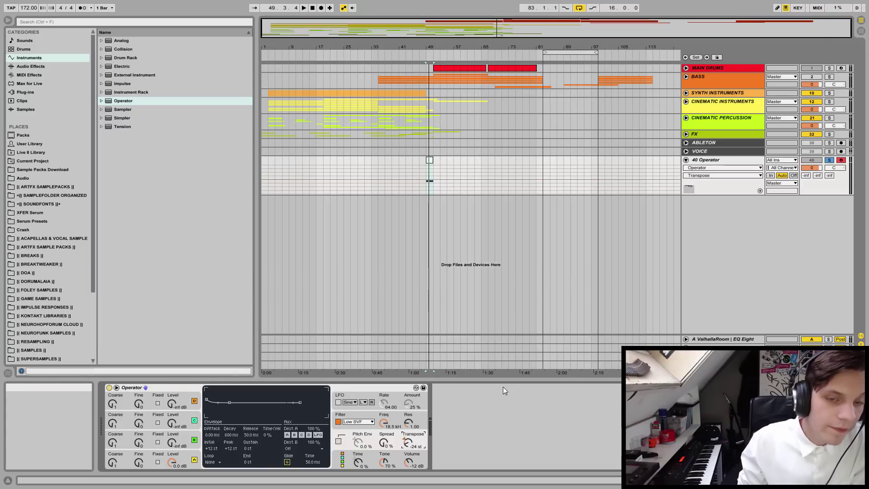
pyautogui.press('space')
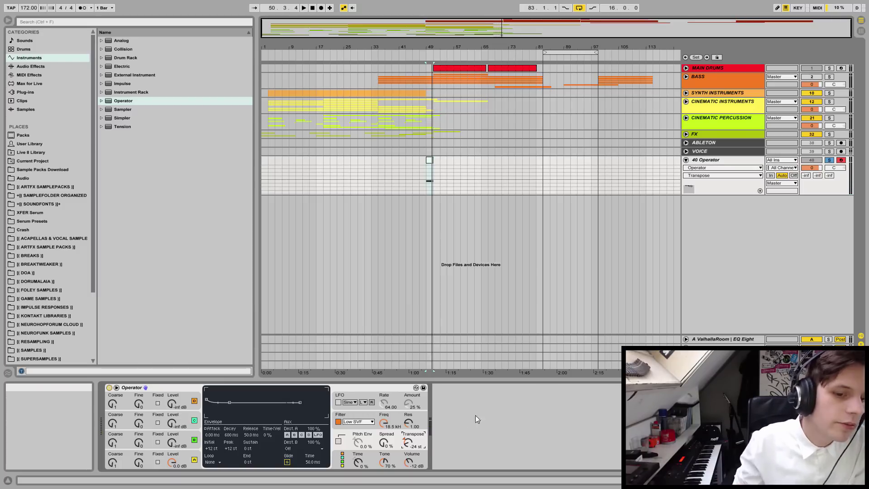
pyautogui.moveTo(408, 443); pyautogui.dragTo(408, 440)
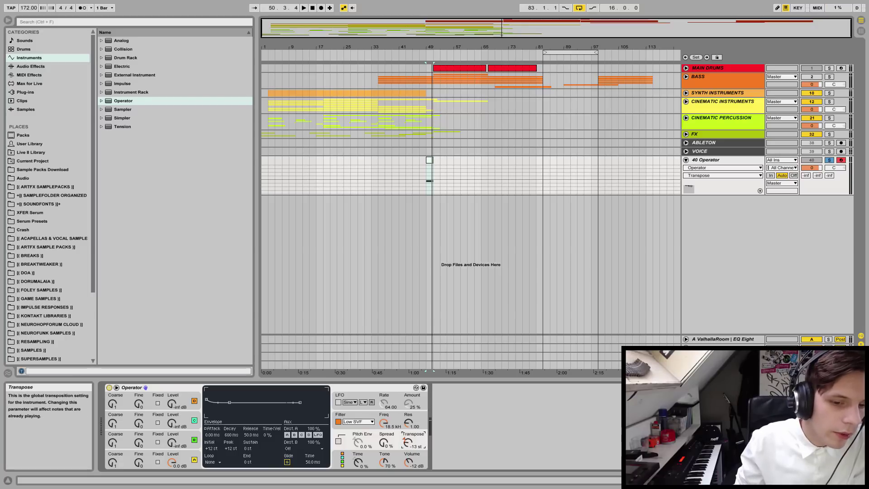
pyautogui.press('space')
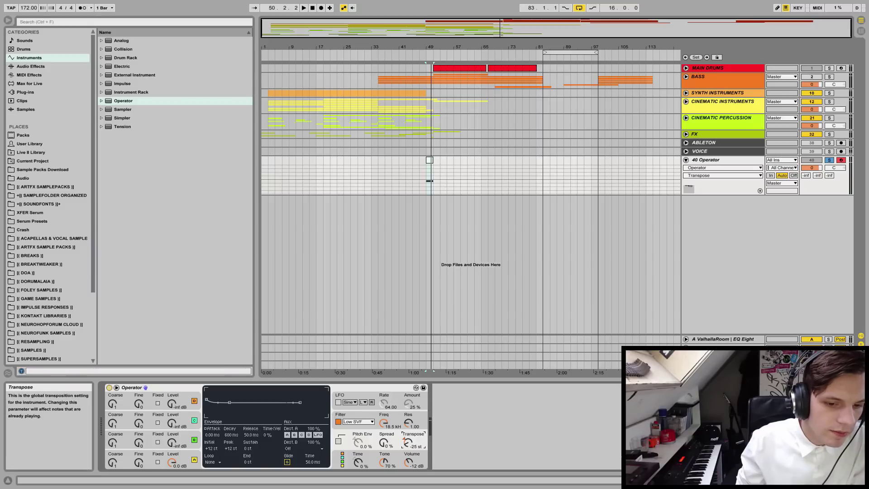
# - Lower Operator's Transpose to -36 st while auditioning the sustained bass note
pyautogui.press('space')
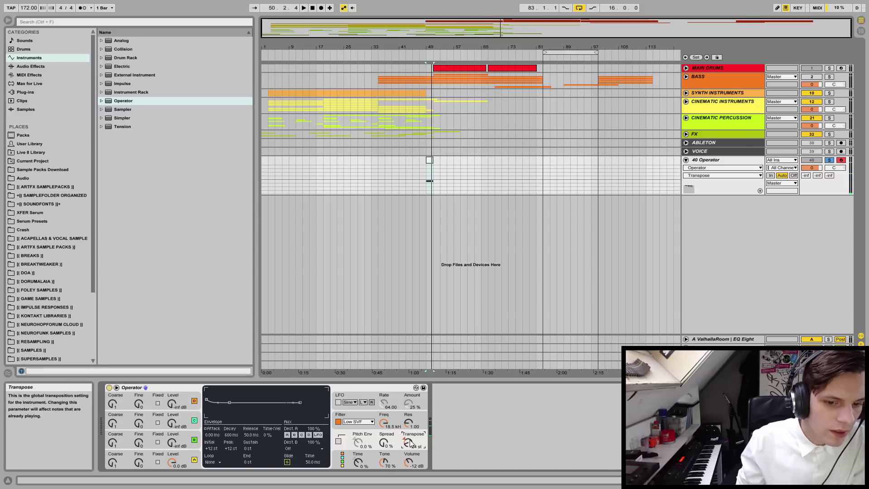
pyautogui.moveTo(407, 443); pyautogui.dragTo(407, 447)
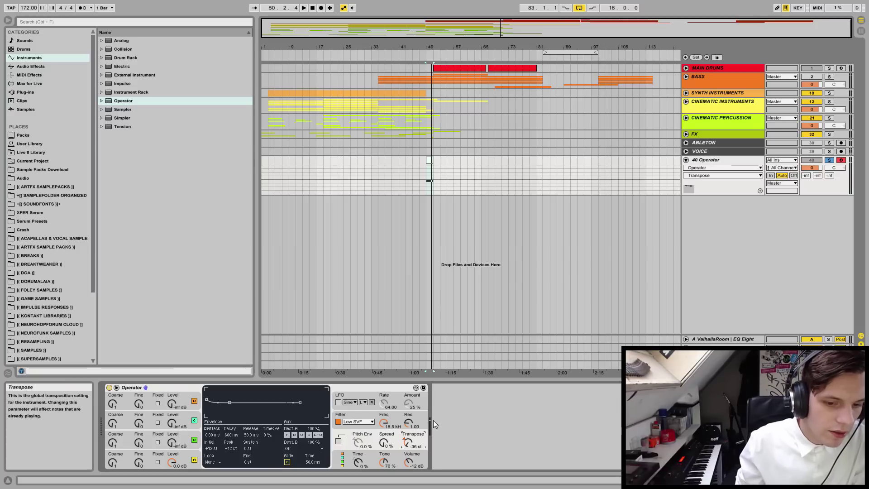
pyautogui.press('space')
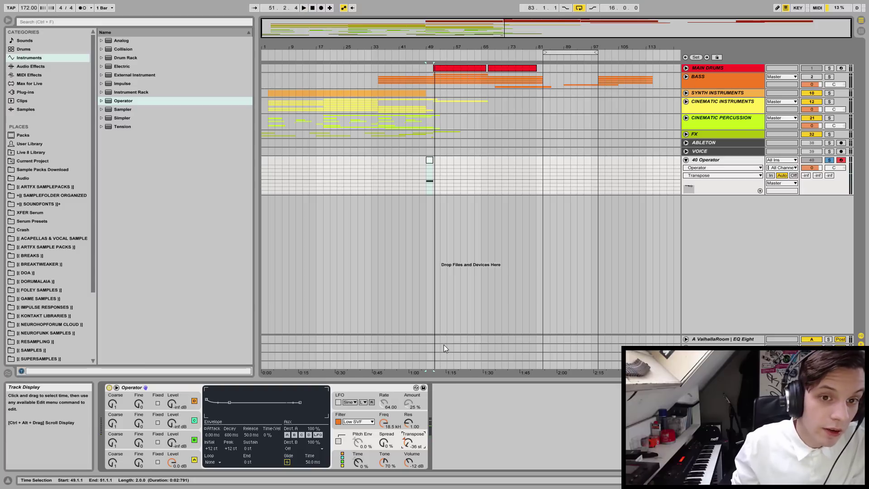
# - Turn on Operator's pitch envelope, set its amount to 100 %, and play the note from bar 49
pyautogui.click(358, 442)
pyautogui.click(338, 442)
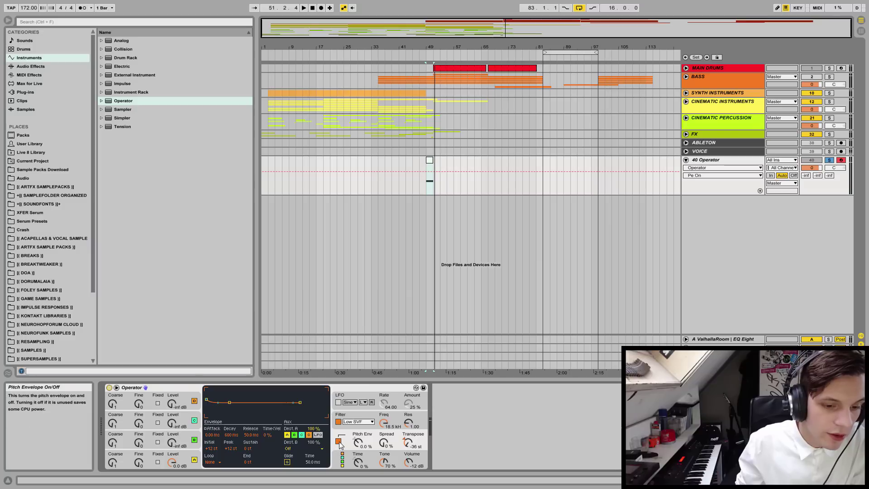
pyautogui.moveTo(358, 443); pyautogui.dragTo(358, 399)
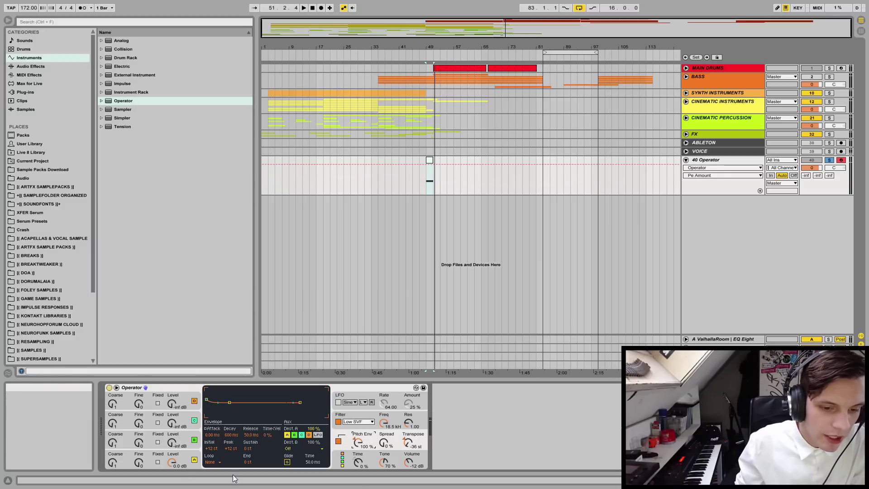
pyautogui.press('space')
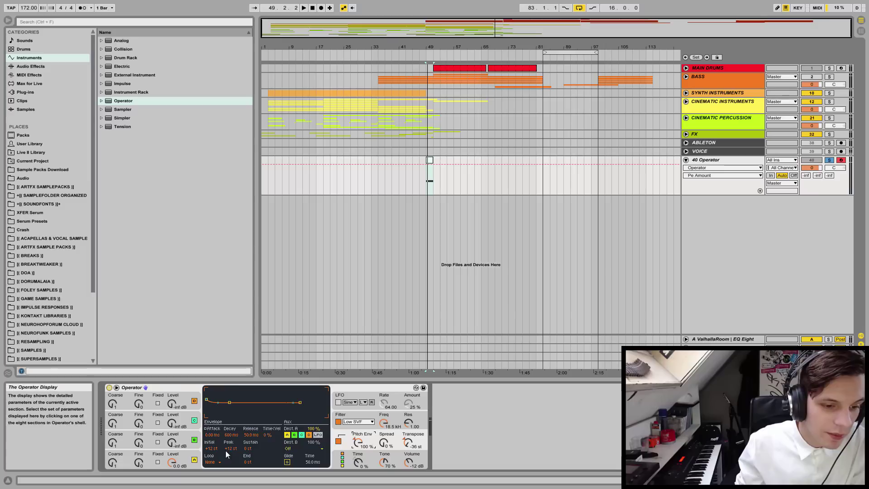
# - Raise the pitch envelope's Peak and Initial levels to +48 st and audition the note
pyautogui.moveTo(229, 448); pyautogui.dragTo(229, 444)
pyautogui.moveTo(230, 448); pyautogui.dragTo(212, 434)
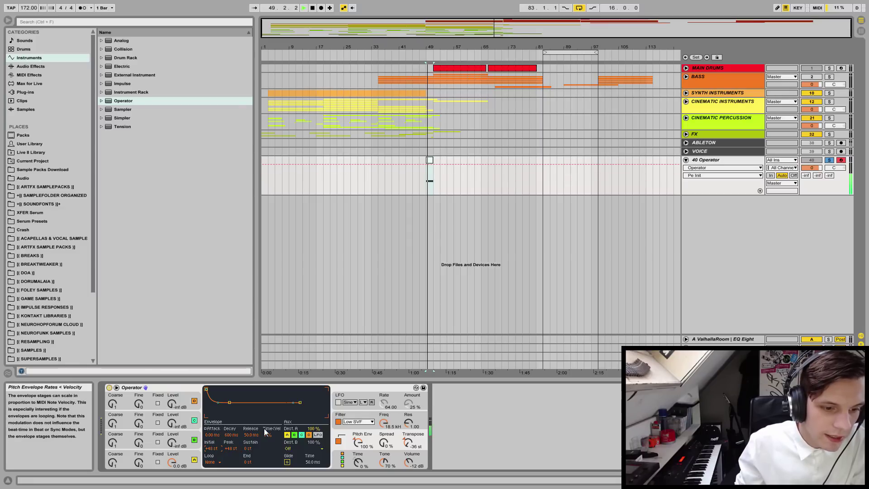
pyautogui.press('space')
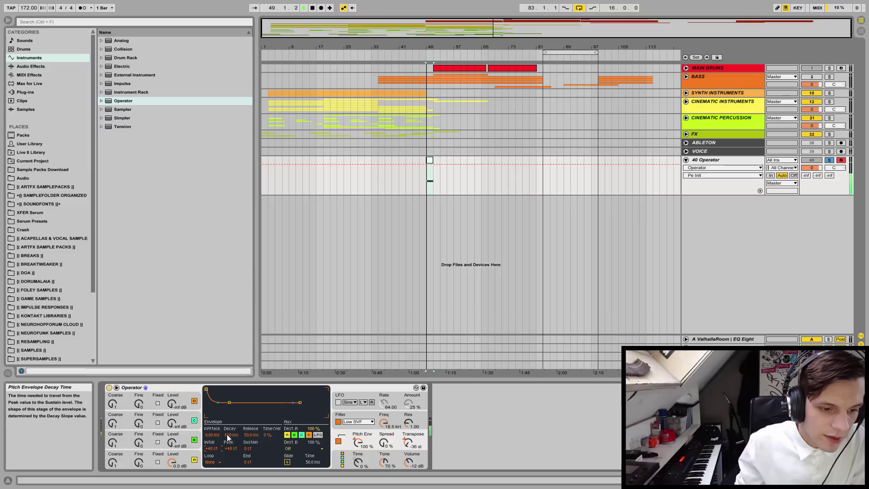
# - Lengthen the pitch envelope's decay to about 9 s while auditioning the falling note
pyautogui.moveTo(228, 435)
pyautogui.mouseDown()
pyautogui.moveTo(228, 409)
pyautogui.moveTo(227, 432)
pyautogui.moveTo(228, 418)
pyautogui.mouseUp()
pyautogui.press('space')
pyautogui.press('space')
pyautogui.press('space')
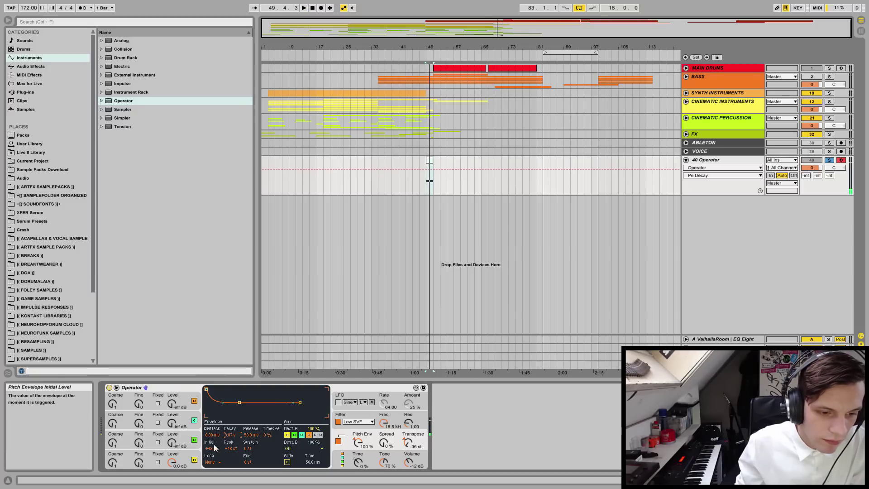
# - Set the pitch envelope's Peak to +36 st and its Initial level to 0 st, auditioning the result
pyautogui.moveTo(210, 452); pyautogui.dragTo(210, 454)
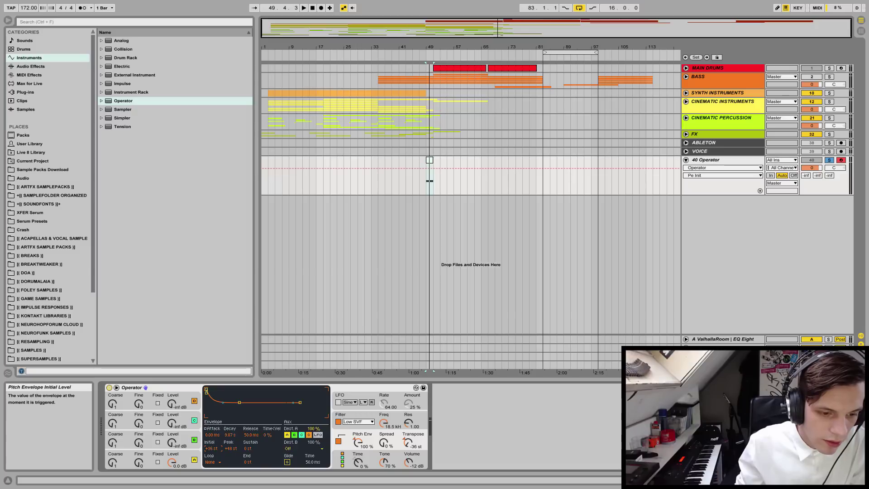
pyautogui.moveTo(230, 448); pyautogui.dragTo(230, 449)
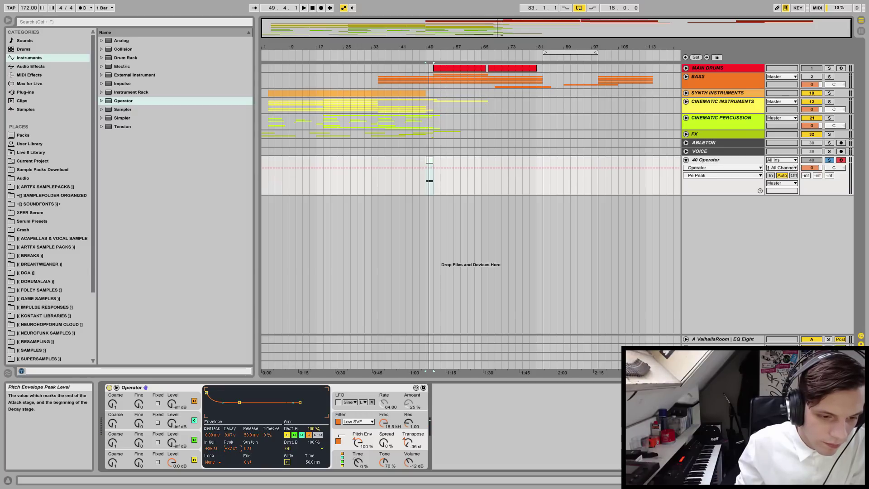
pyautogui.click(207, 447)
pyautogui.press('Delete')
pyautogui.press('space')
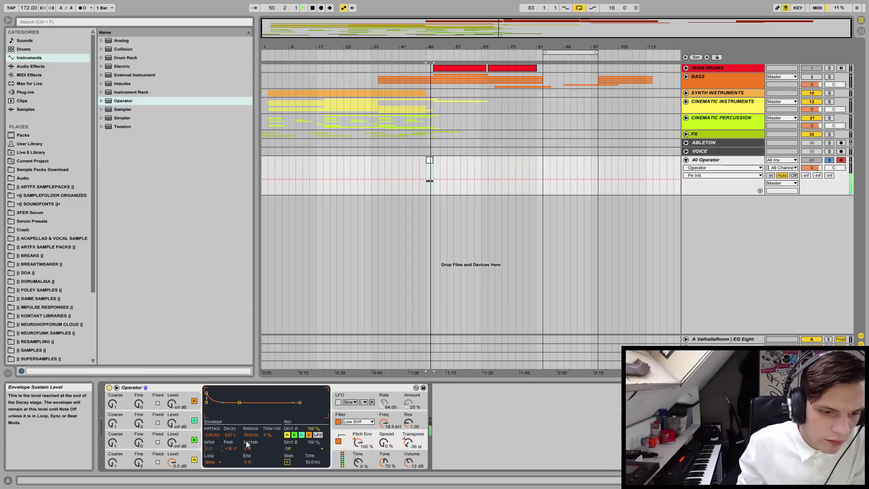
# - Unsolo the Operator track and play the full arrangement from bar 41 through the build-up into the drop
pyautogui.click(410, 162)
pyautogui.press('space')
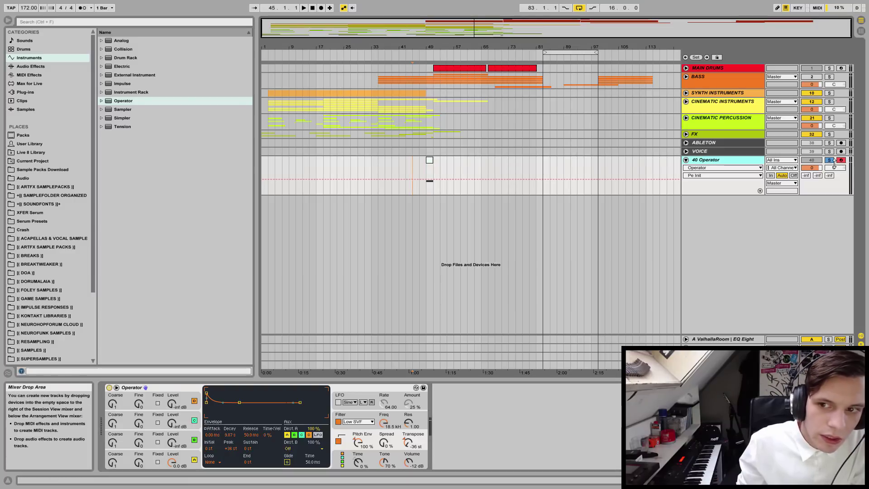
pyautogui.click(829, 160)
pyautogui.press('space')
pyautogui.press('space')
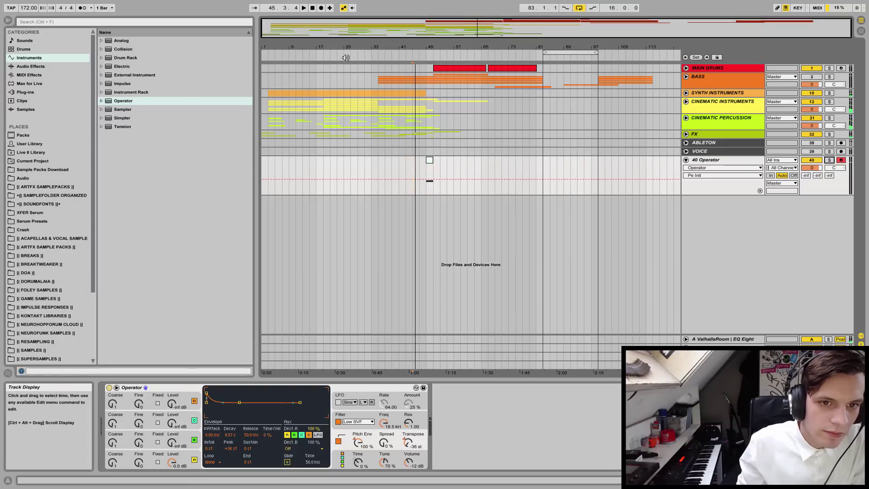
pyautogui.click(403, 85)
pyautogui.click(400, 82)
pyautogui.press('space')
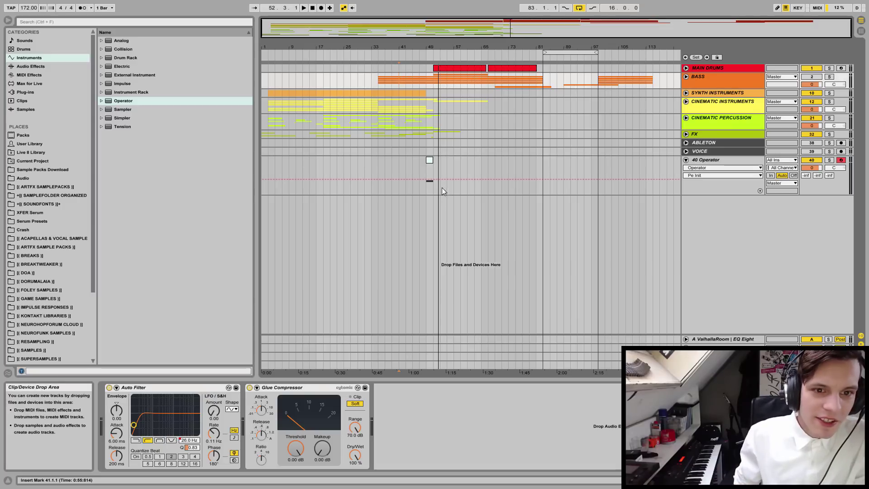
# - Play the Operator clip from bar 49 together with the full mix
pyautogui.click(426, 174)
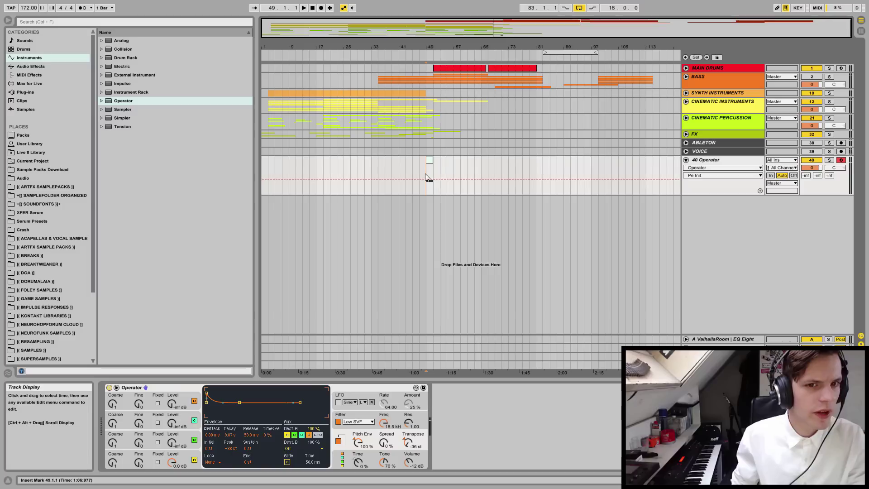
pyautogui.click(429, 160)
pyautogui.press('space')
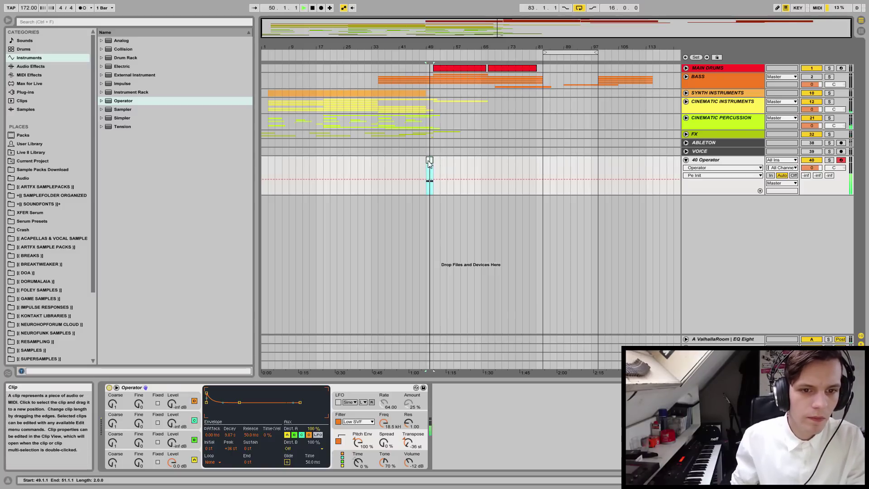
pyautogui.press('space')
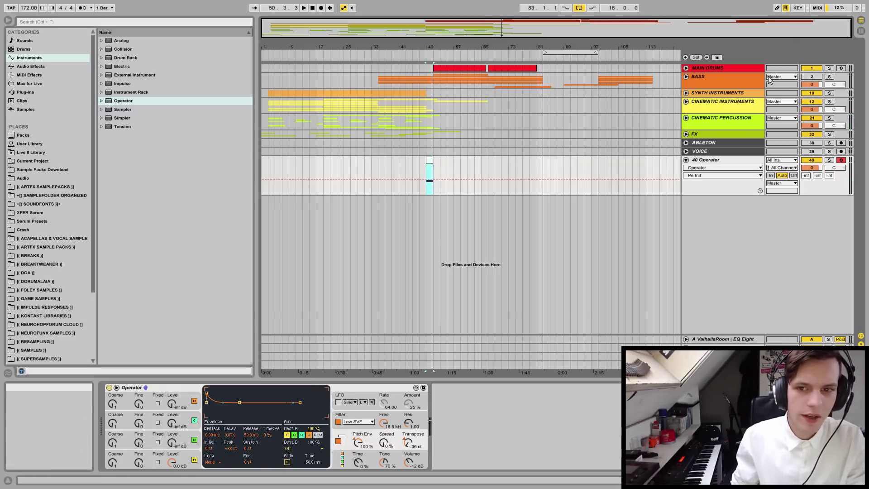
# - Solo the CINEMATIC PERCUSSION group and compare its sound with the Operator track from bar 49
pyautogui.click(829, 119)
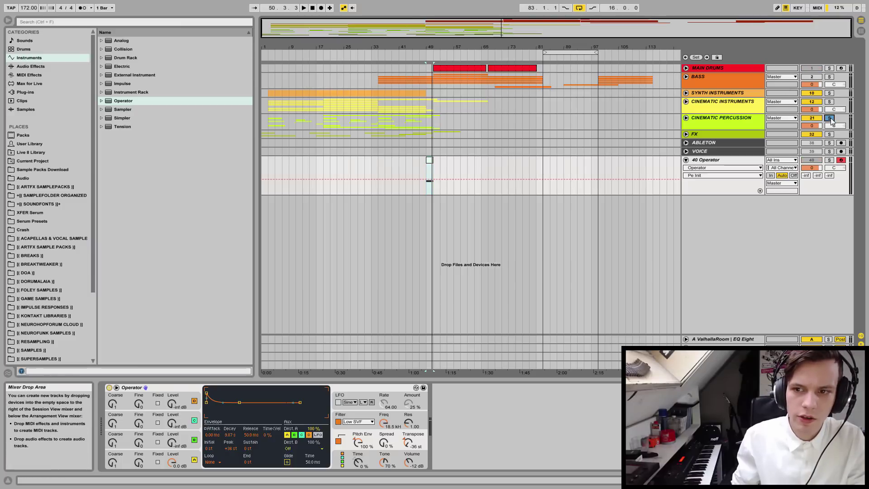
pyautogui.press('space')
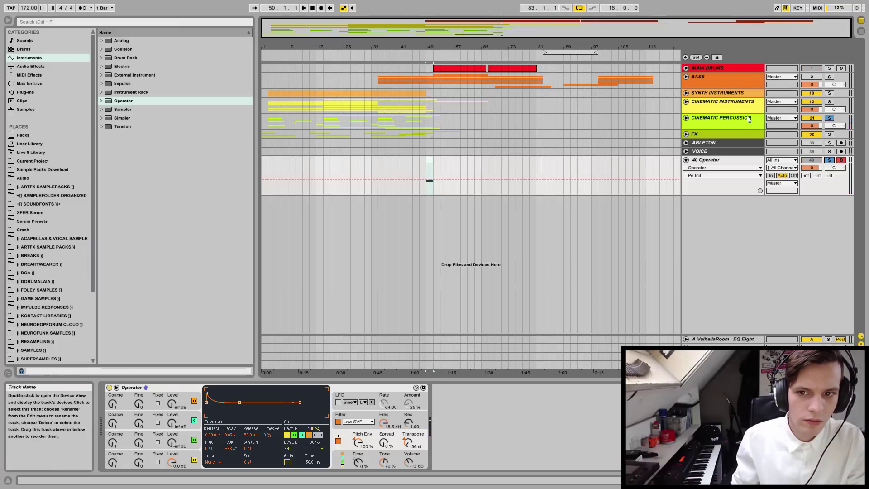
pyautogui.click(830, 118)
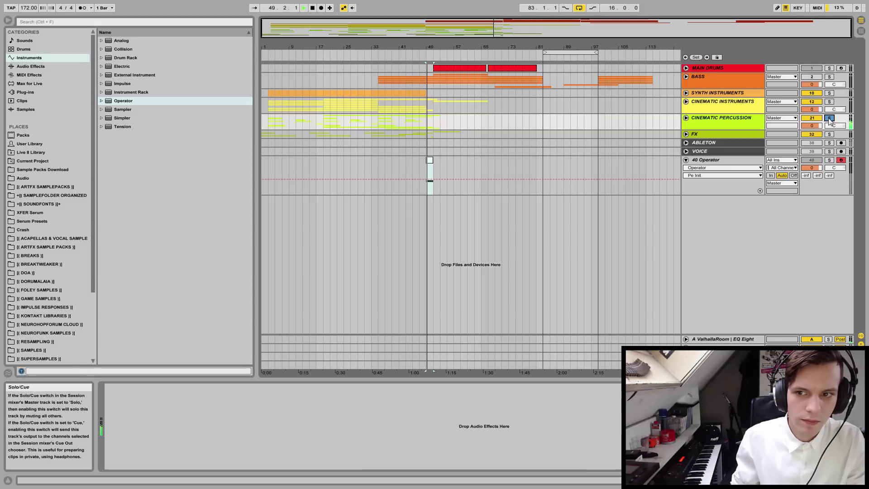
pyautogui.click(711, 119)
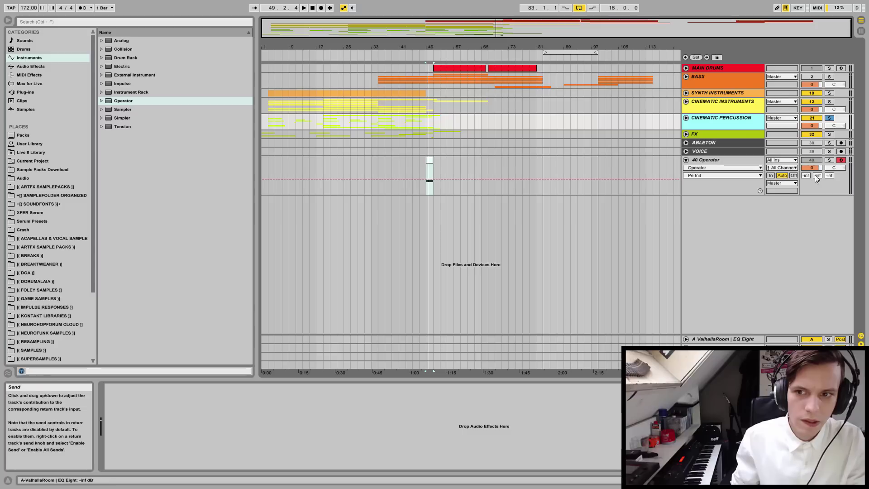
# - Rename the Operator track as SUB PITCH DROP
pyautogui.click(707, 160)
pyautogui.hotkey('ctrl', 'r')
pyautogui.write('SUB PITCH')
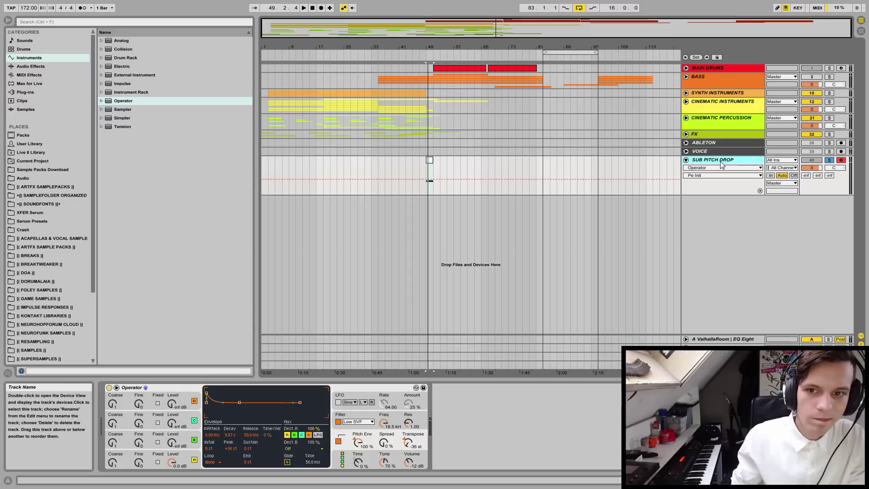
# - Move the SUB PITCH DROP track into the BASS group, expand the group and unsolo the track
pyautogui.moveTo(722, 165); pyautogui.dragTo(822, 80)
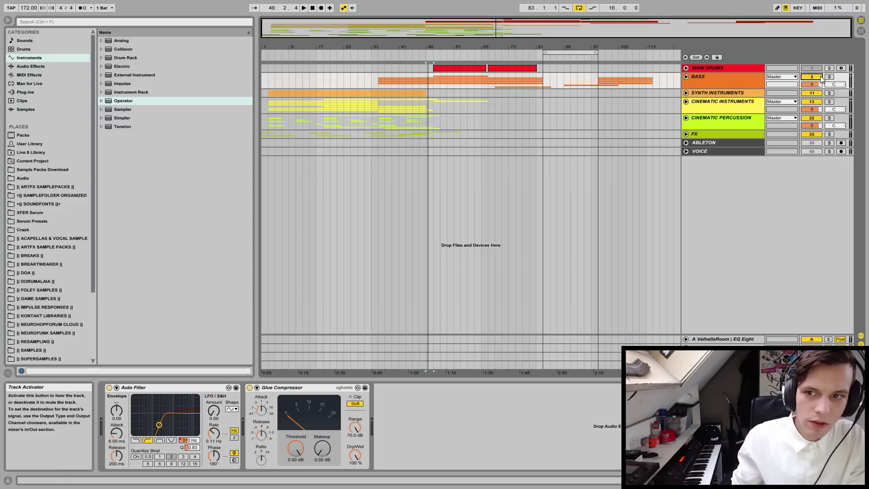
pyautogui.click(686, 76)
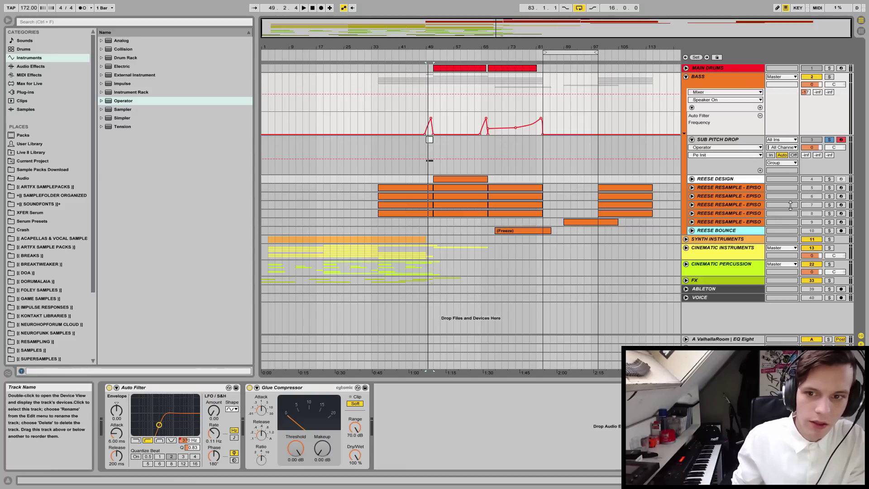
pyautogui.click(451, 135)
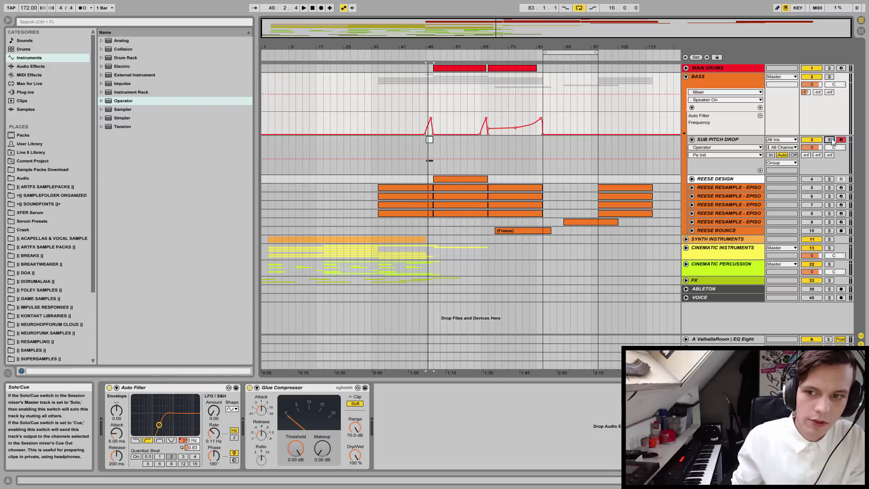
pyautogui.click(417, 148)
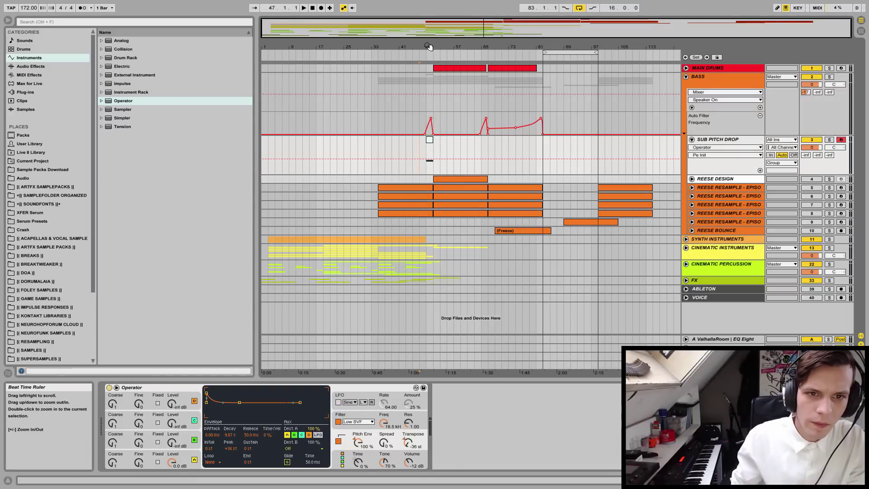
# - Delete the BASS group's filter frequency automation in bars 47–51 and the four reese resample clips in bars 35–51
pyautogui.moveTo(430, 39); pyautogui.dragTo(433, 72)
pyautogui.moveTo(447, 117); pyautogui.dragTo(413, 120)
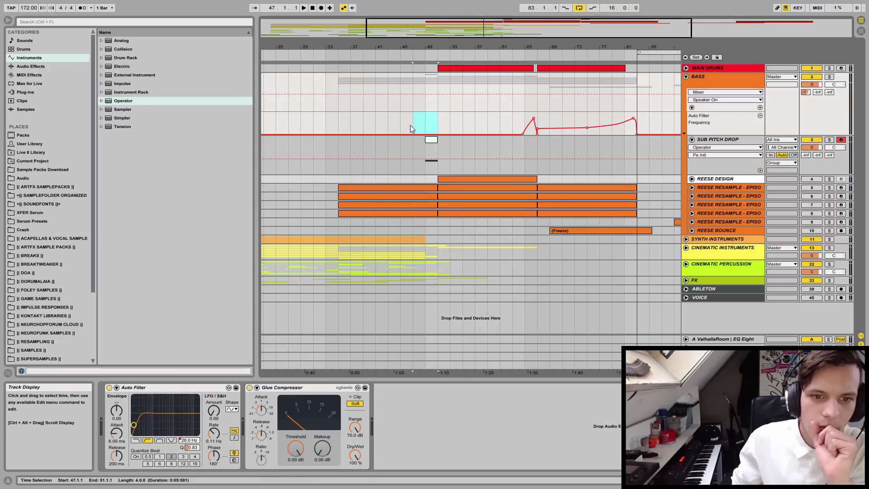
pyautogui.click(430, 187)
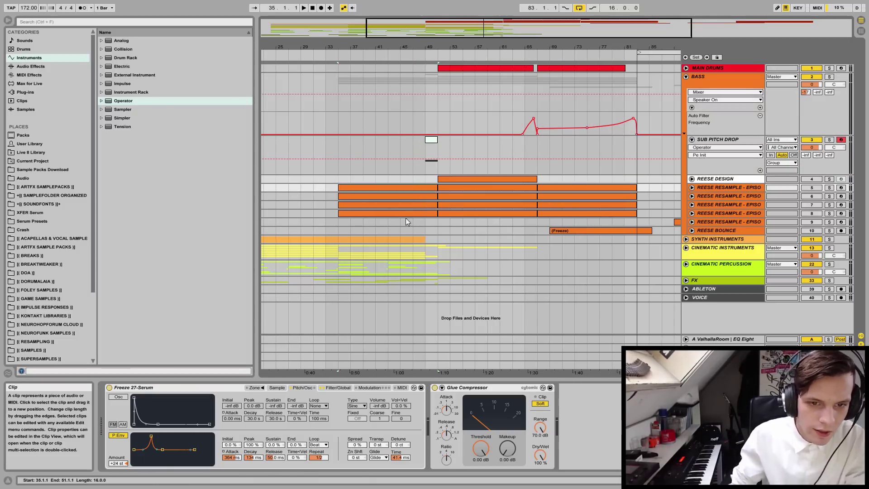
pyautogui.keyDown('shift'); pyautogui.click(405, 213); pyautogui.keyUp('shift')
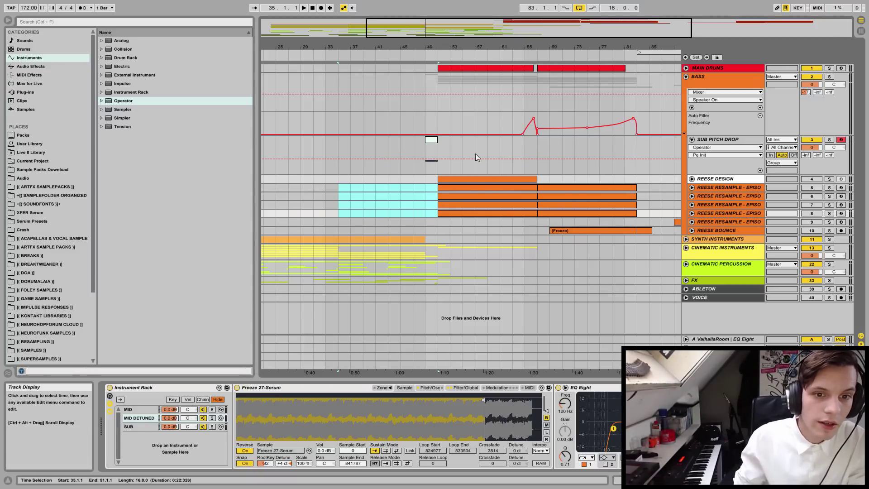
# - Colour the SUB PITCH DROP track orange to match the other bass tracks
pyautogui.click(713, 139)
pyautogui.click(712, 190)
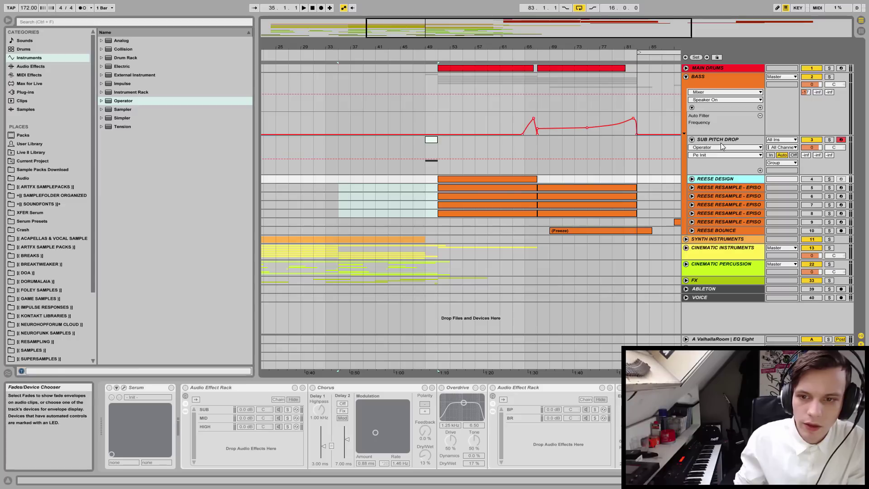
pyautogui.rightClick(722, 141)
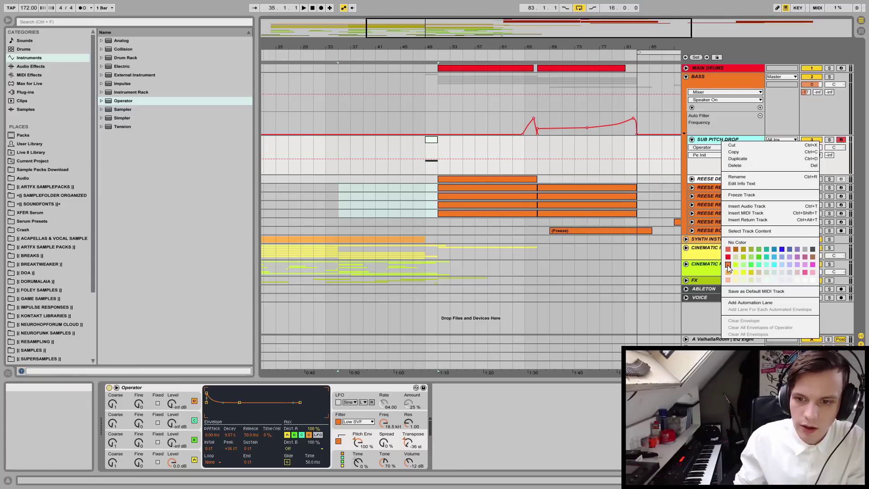
pyautogui.press('Escape')
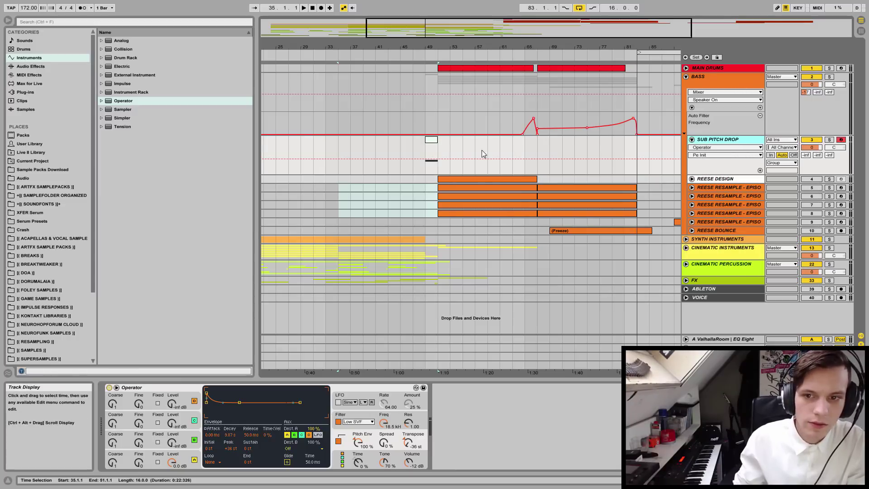
# - Play the transition from bar 45 through the sub pitch drop into the drop at bar 51
pyautogui.click(405, 149)
pyautogui.press('space')
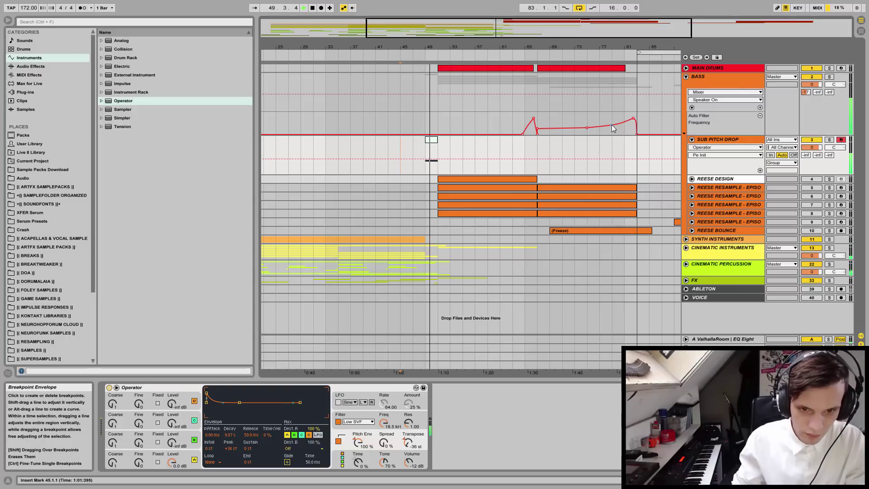
pyautogui.press('space')
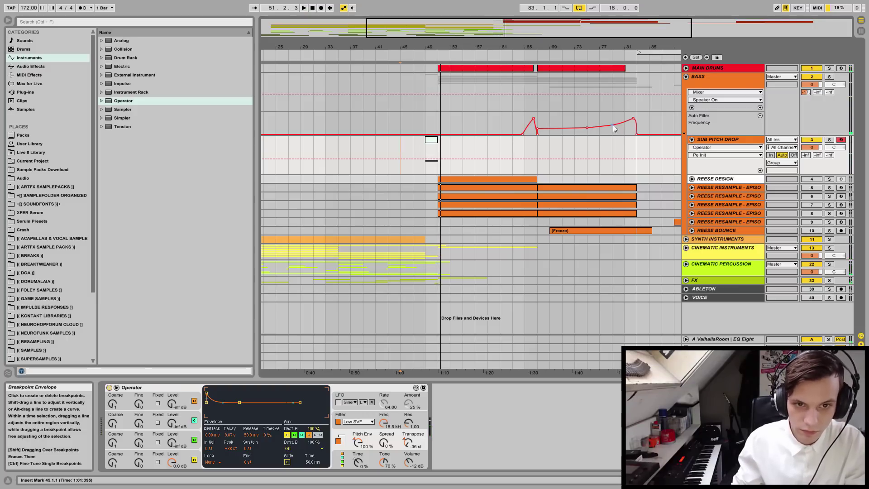
# - Collapse the BASS group and insert a new MIDI track below the VOICE track
pyautogui.click(687, 75)
pyautogui.click(688, 76)
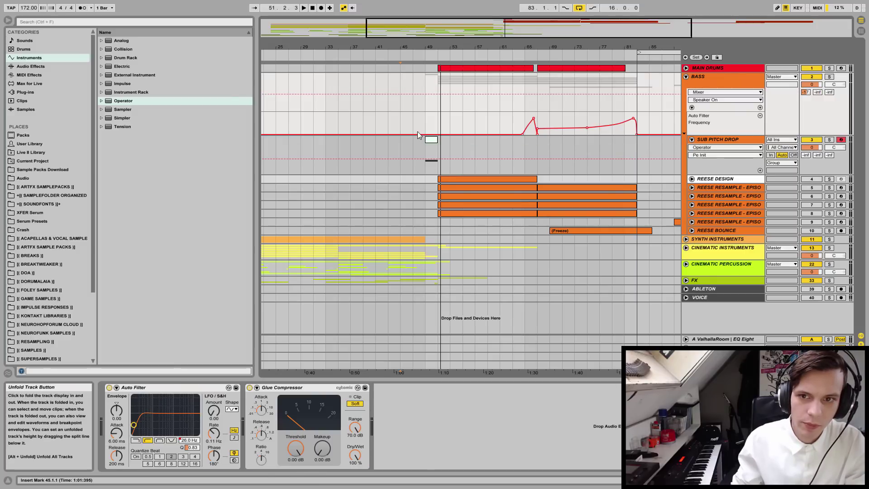
pyautogui.moveTo(439, 47); pyautogui.dragTo(484, 103)
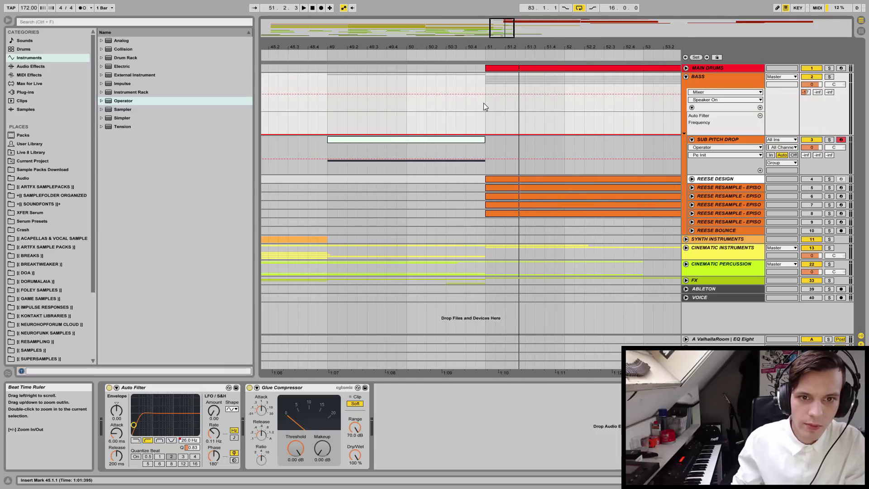
pyautogui.click(685, 77)
pyautogui.rightClick(722, 195)
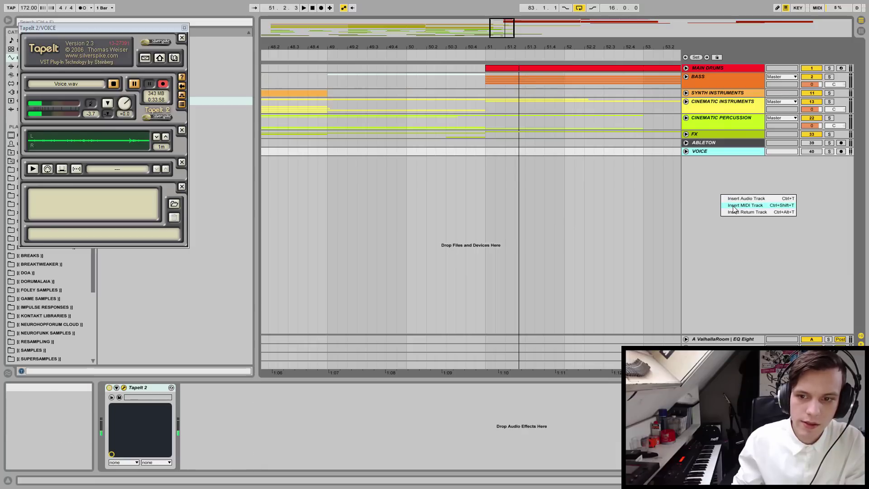
pyautogui.click(733, 205)
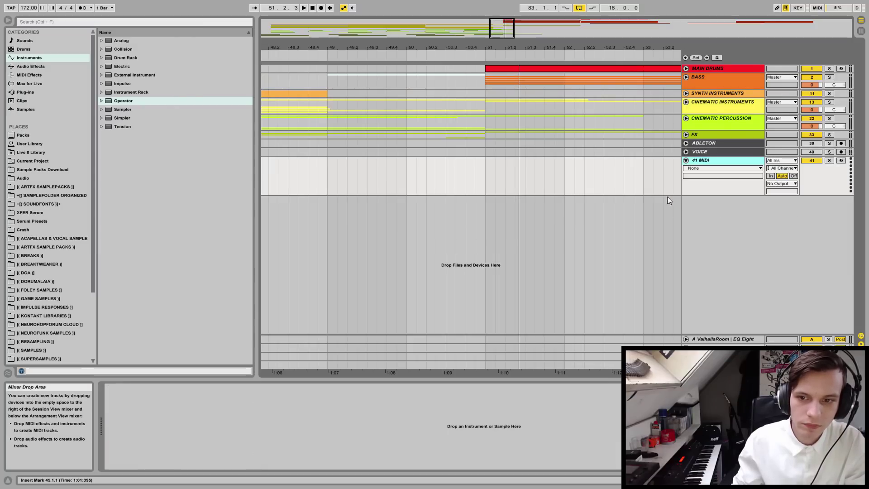
# - Create an empty one-bar MIDI clip from bar 50 to bar 51 on the new MIDI track
pyautogui.click(327, 189)
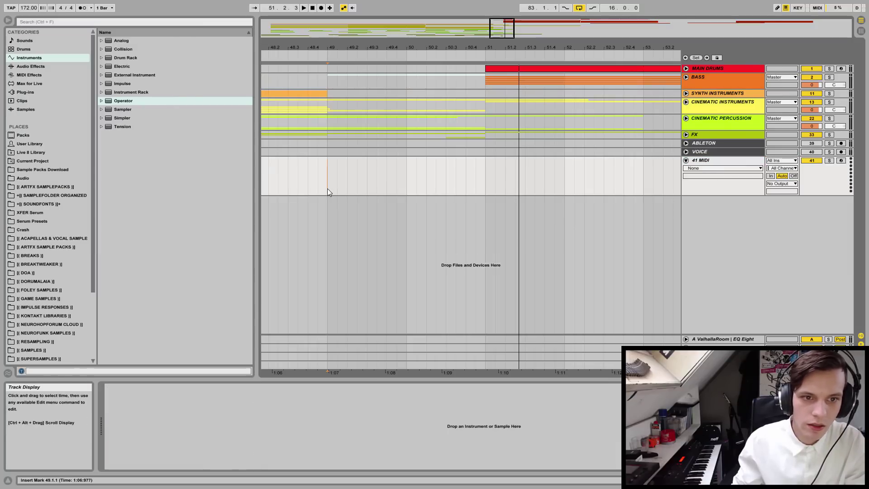
pyautogui.press('space')
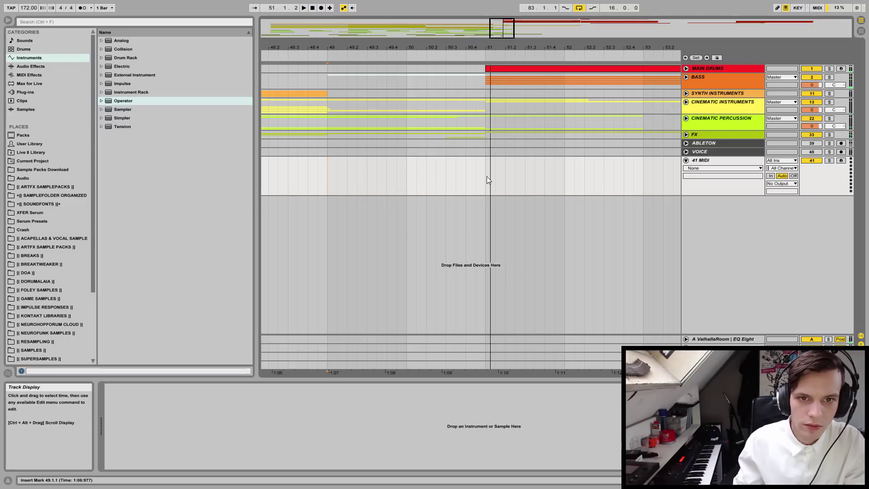
pyautogui.moveTo(469, 176); pyautogui.dragTo(488, 178)
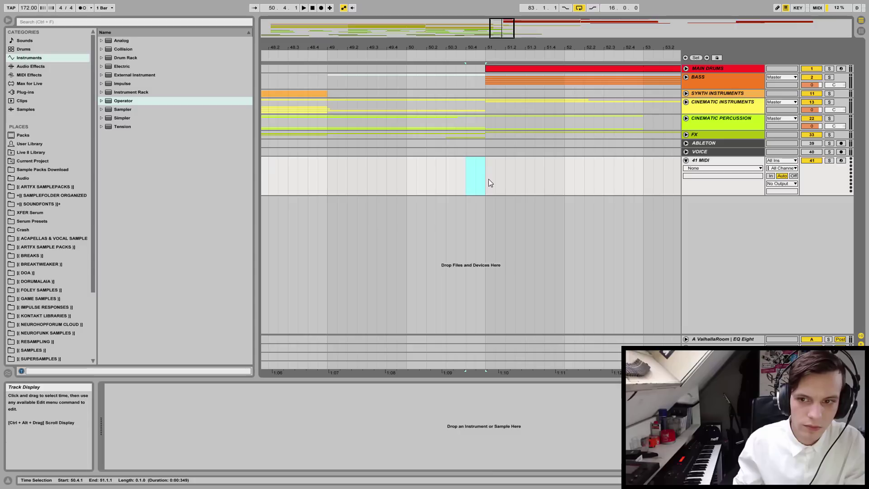
pyautogui.moveTo(488, 178); pyautogui.dragTo(409, 178)
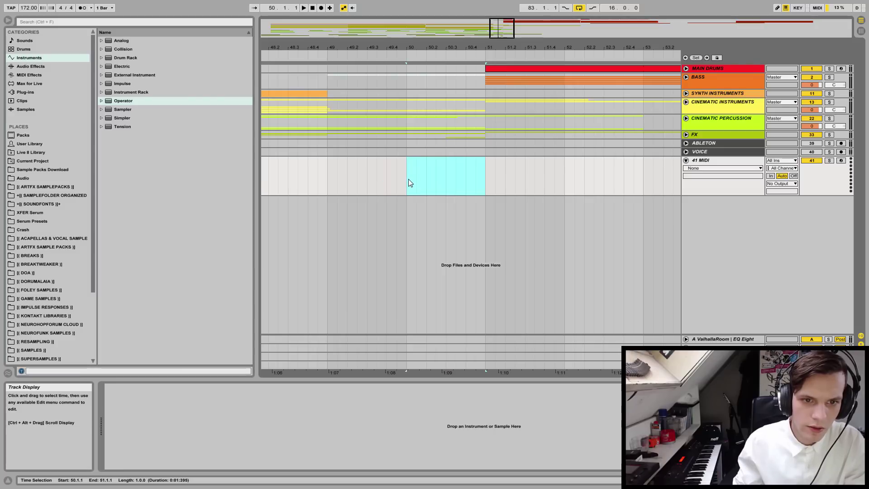
pyautogui.hotkey('ctrl', 'shift', 'm')
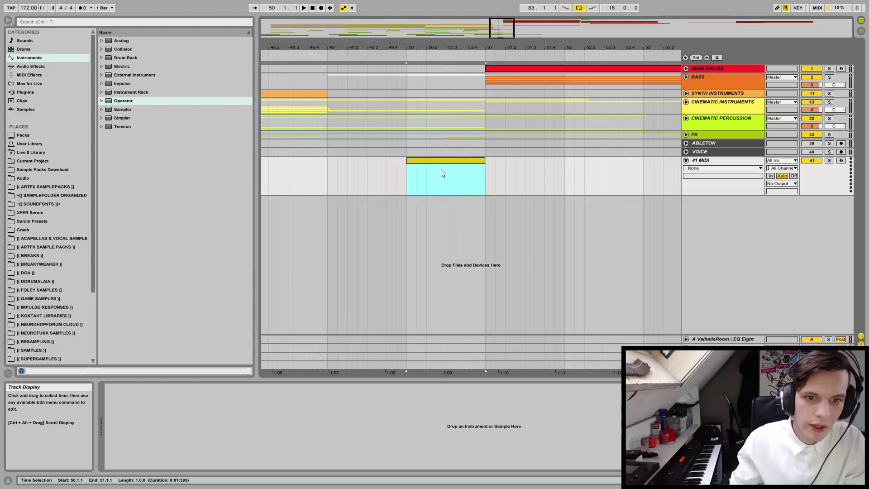
# - Add a D3 note filling the last beat of the new clip, from 1.4 to the clip's end
pyautogui.doubleClick(441, 173)
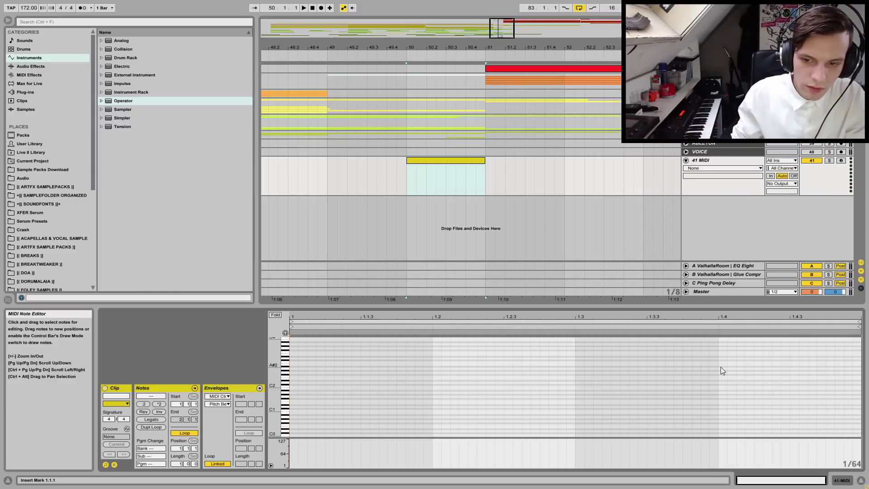
pyautogui.doubleClick(724, 358)
pyautogui.moveTo(753, 359); pyautogui.dragTo(860, 359)
# - Load the XFER Serum synth plug-in onto the new MIDI track
pyautogui.click(841, 480)
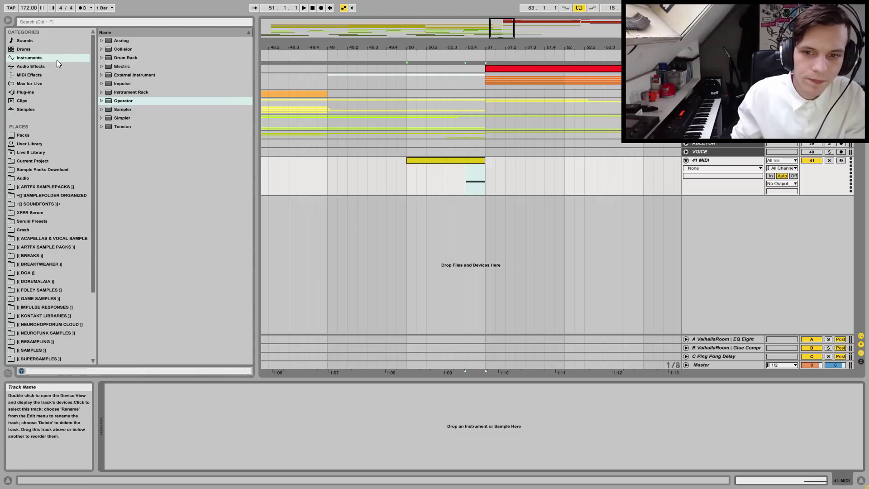
pyautogui.click(32, 93)
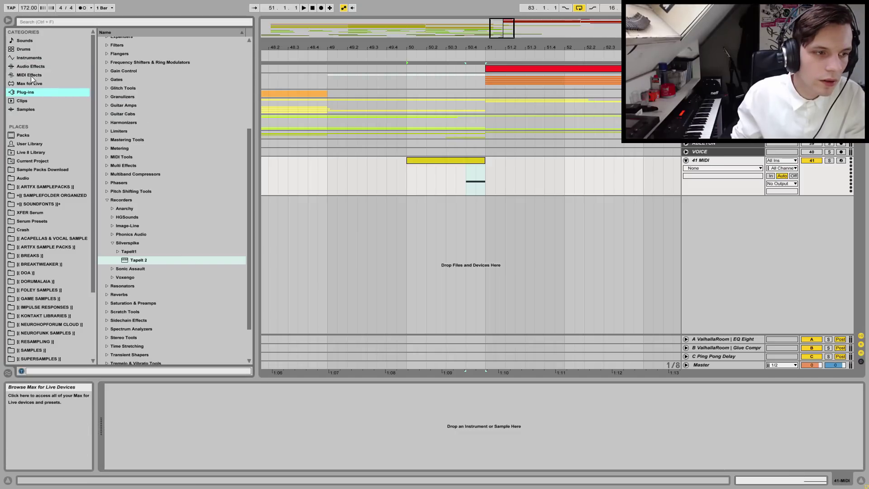
pyautogui.click(25, 65)
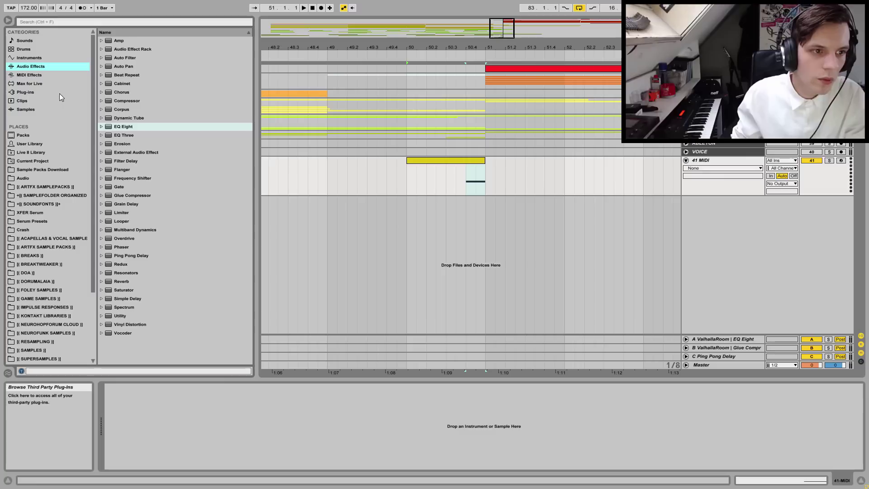
pyautogui.click(40, 92)
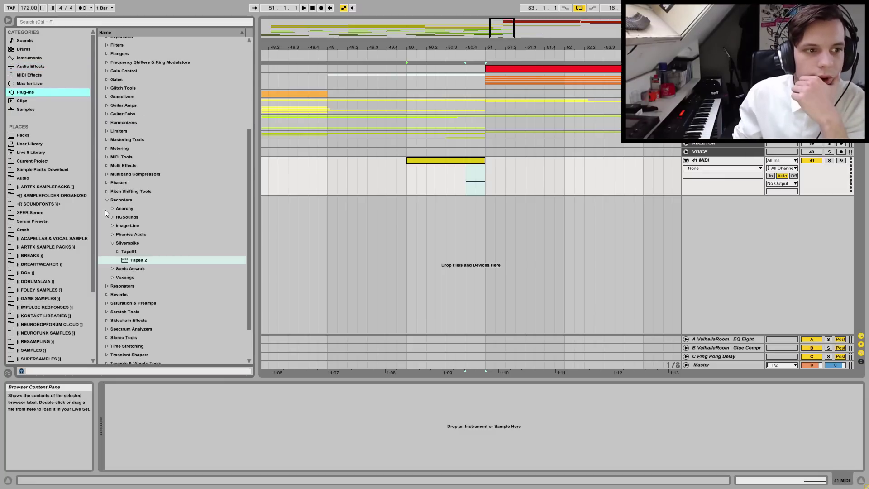
pyautogui.click(106, 199)
pyautogui.click(40, 93)
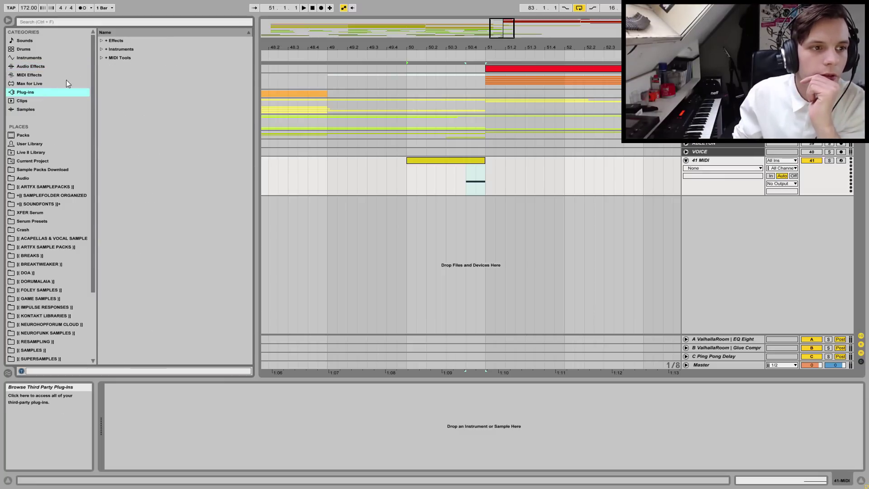
pyautogui.click(102, 51)
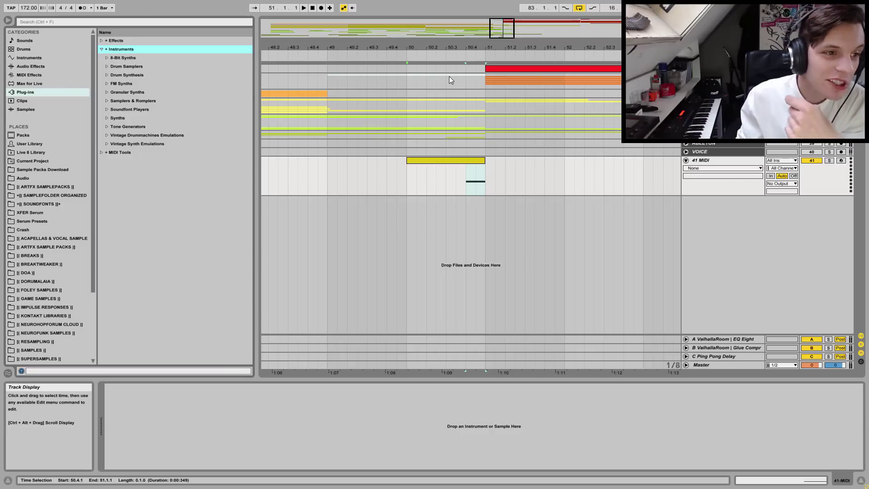
pyautogui.click(466, 188)
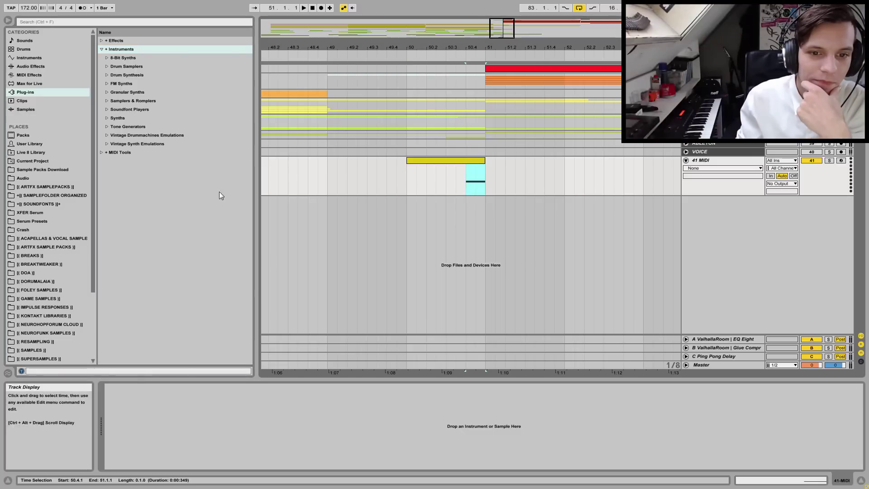
pyautogui.click(106, 118)
pyautogui.moveTo(249, 188); pyautogui.dragTo(260, 281)
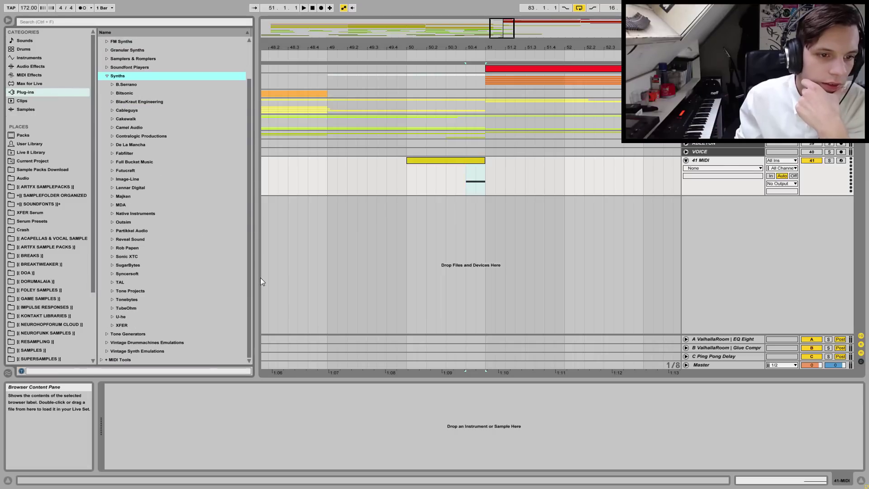
pyautogui.click(119, 325)
pyautogui.click(112, 325)
pyautogui.moveTo(137, 334); pyautogui.dragTo(293, 384)
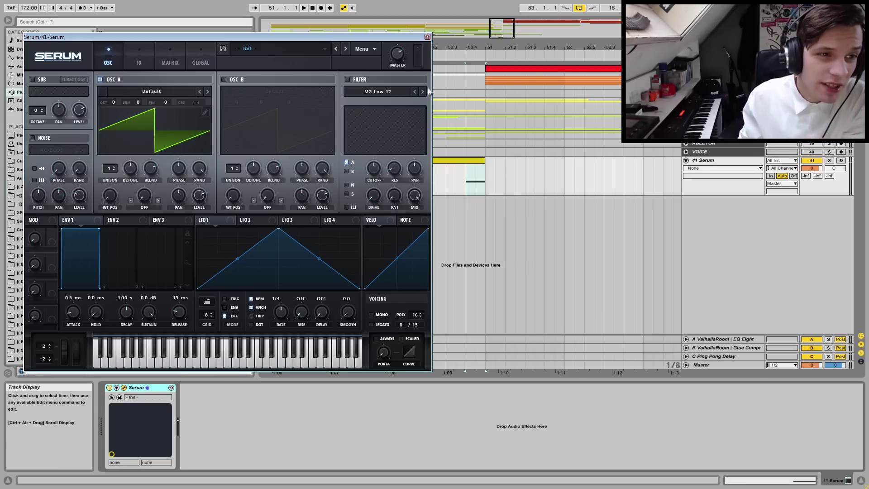
# - Play the default Serum note leading into the drop, from just before it and from bar 49
pyautogui.click(467, 179)
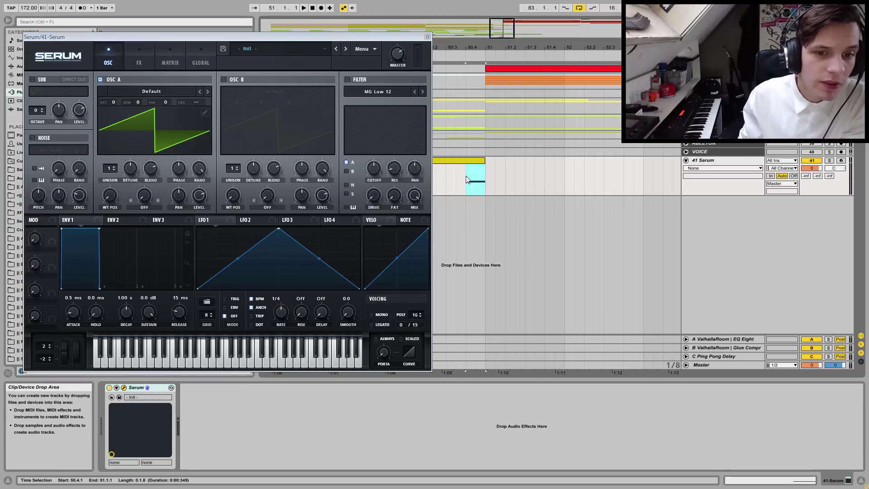
pyautogui.press('space')
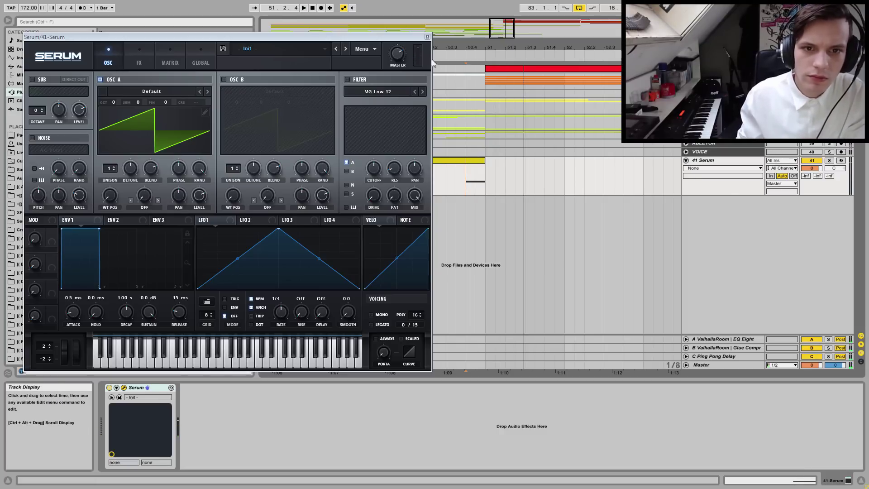
pyautogui.click(447, 174)
pyautogui.press('space')
pyautogui.click(428, 37)
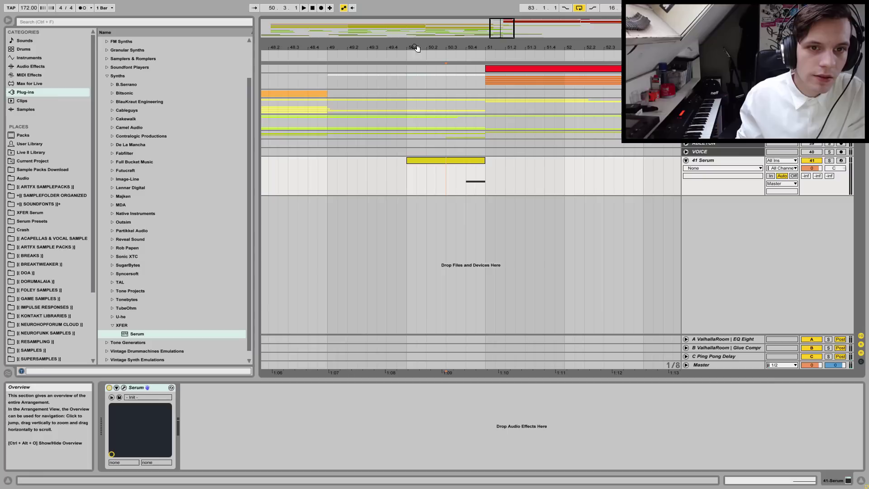
pyautogui.click(329, 172)
pyautogui.press('space')
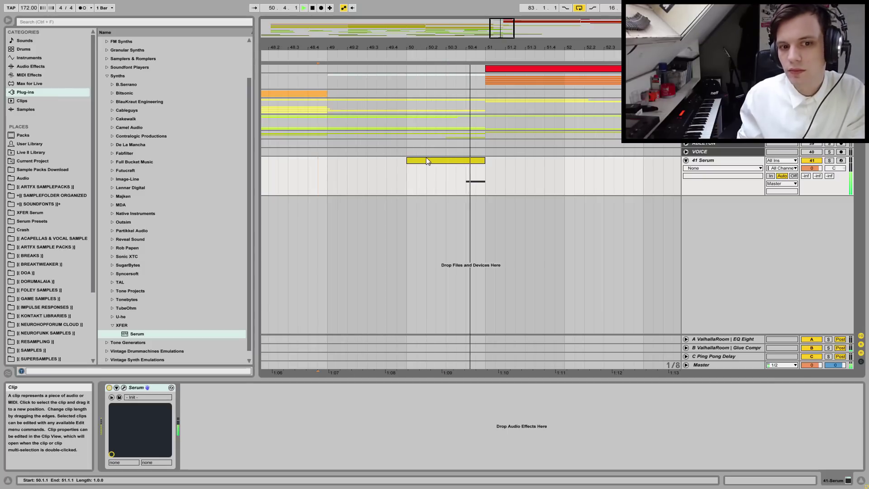
pyautogui.press('space')
# - Set Serum's oscillator A to 6 unison voices and adjust its detune while playing the note at 50.4
pyautogui.click(468, 164)
pyautogui.click(474, 162)
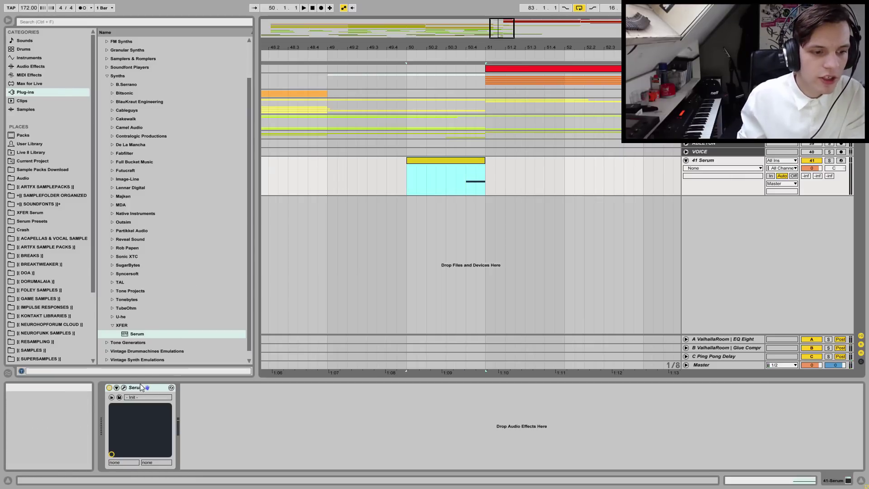
pyautogui.click(129, 388)
pyautogui.click(125, 388)
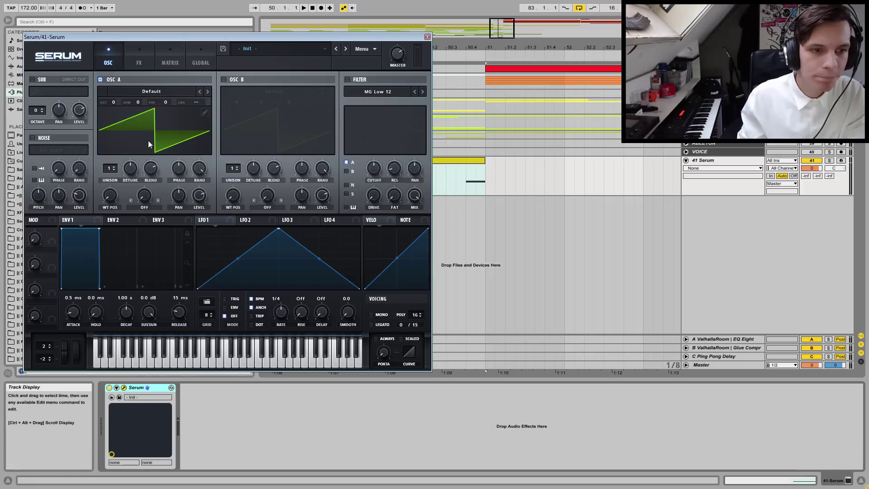
pyautogui.moveTo(113, 168); pyautogui.dragTo(117, 138)
pyautogui.click(467, 179)
pyautogui.press('space')
pyautogui.moveTo(130, 167); pyautogui.dragTo(142, 191)
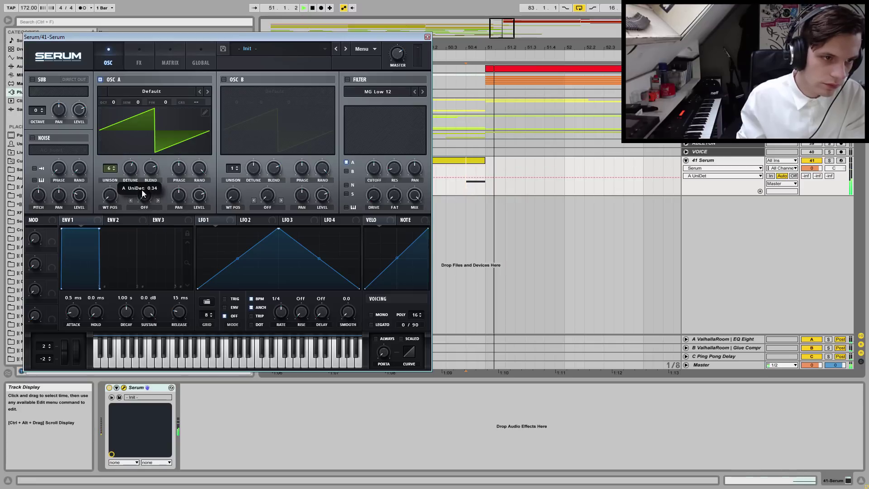
pyautogui.scroll(-5, 124, 176)
pyautogui.scroll(1, 126, 173)
pyautogui.scroll(1, 134, 169)
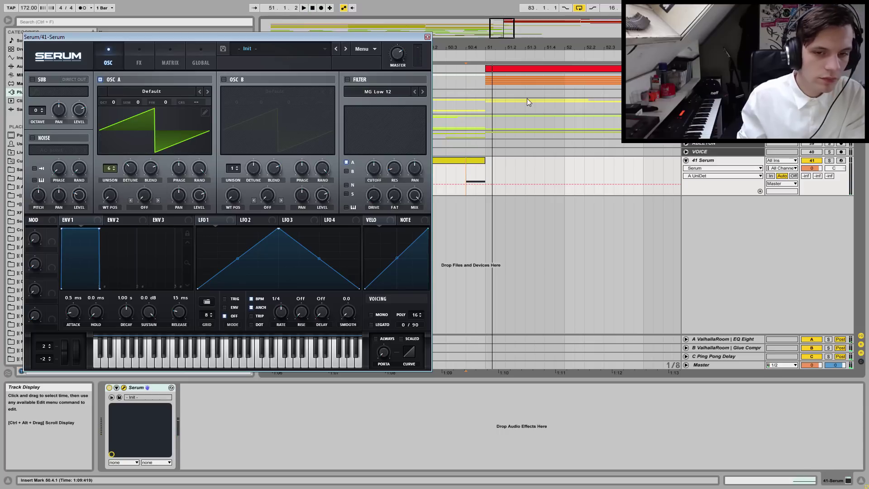
# - Play the transition from bar 49 into the drop and open the Serum track's MIDI clip
pyautogui.click(427, 38)
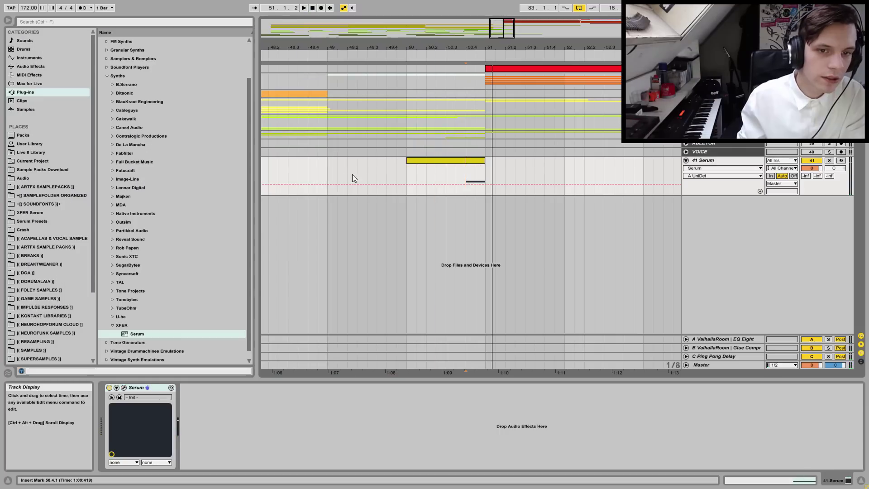
pyautogui.click(327, 169)
pyautogui.press('space')
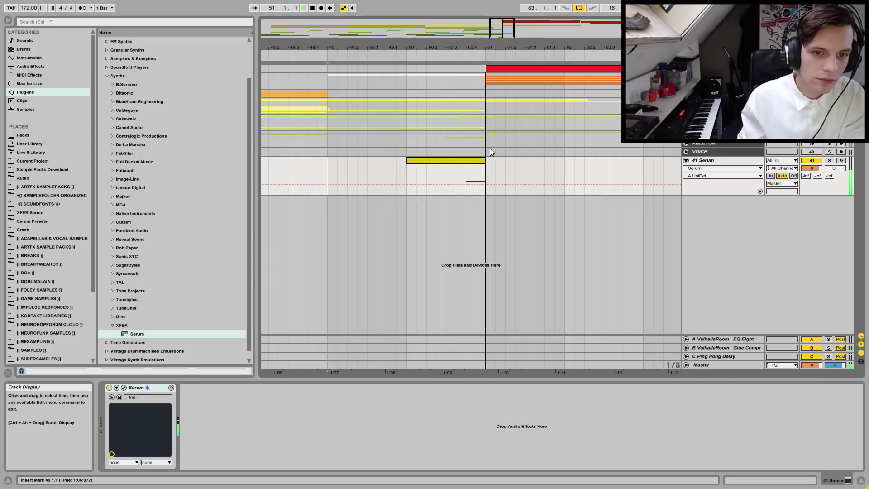
pyautogui.doubleClick(479, 159)
pyautogui.press('space')
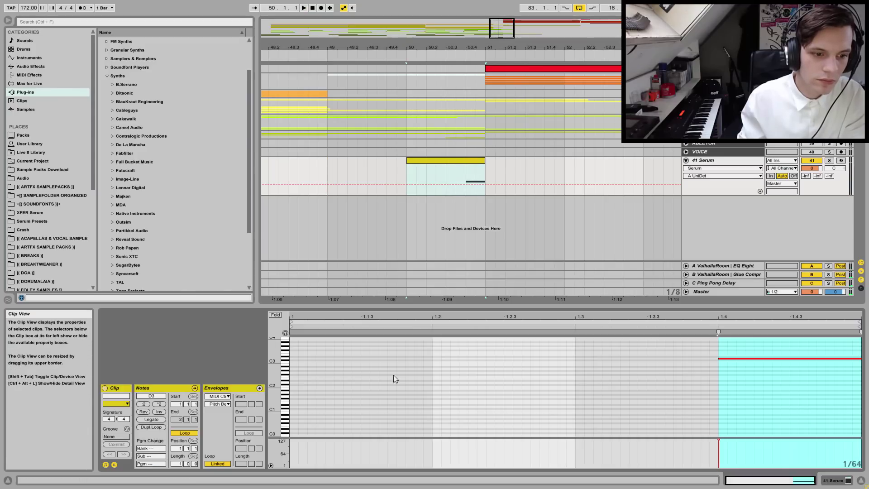
# - Set the unison of Serum's oscillator A to 1 voice
pyautogui.hotkey('shift', 'Tab')
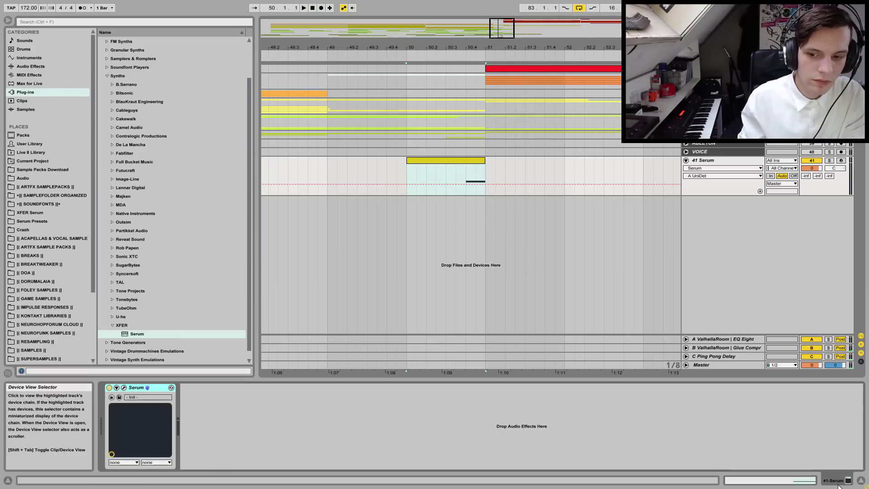
pyautogui.click(123, 387)
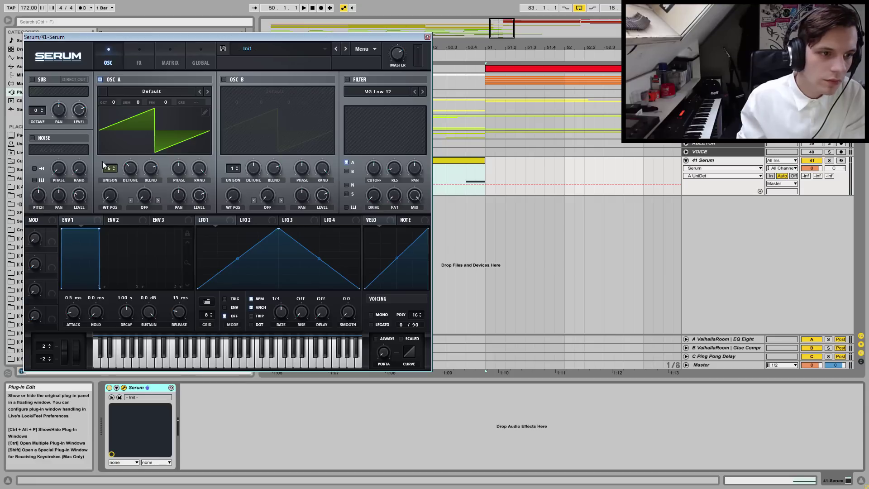
pyautogui.moveTo(108, 169); pyautogui.dragTo(177, 235)
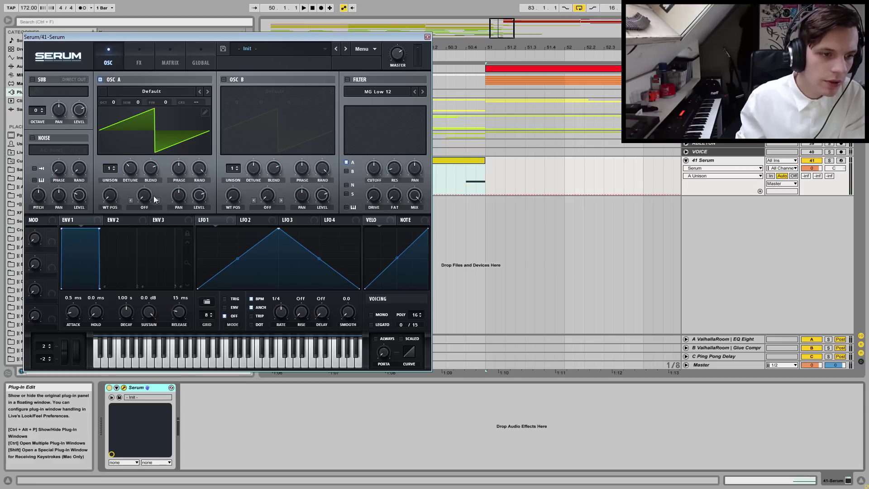
# - Enable Serum's sub oscillator, adjust its level, and try FM Sub Osc warp at about 46% on oscillator A
pyautogui.click(33, 80)
pyautogui.click(79, 110)
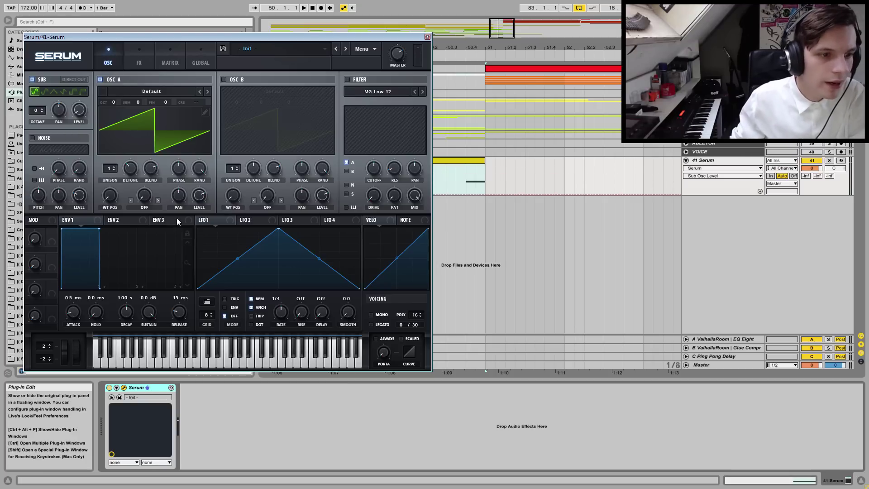
pyautogui.click(144, 207)
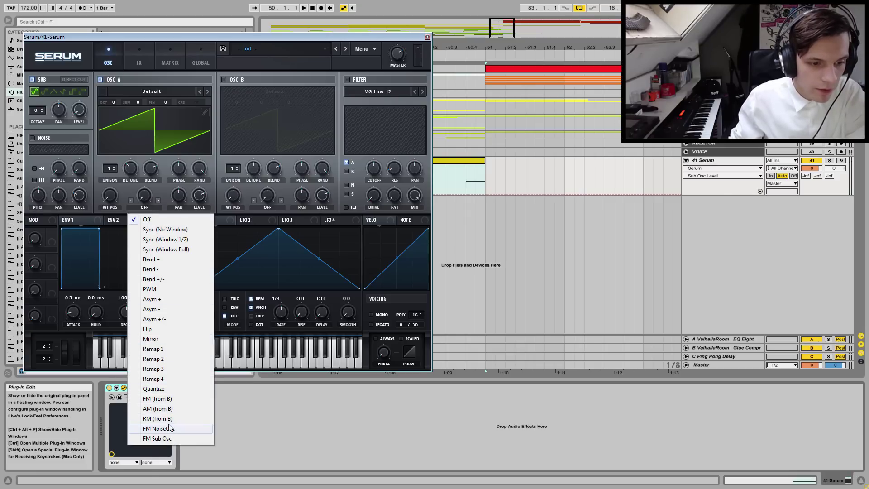
pyautogui.click(157, 439)
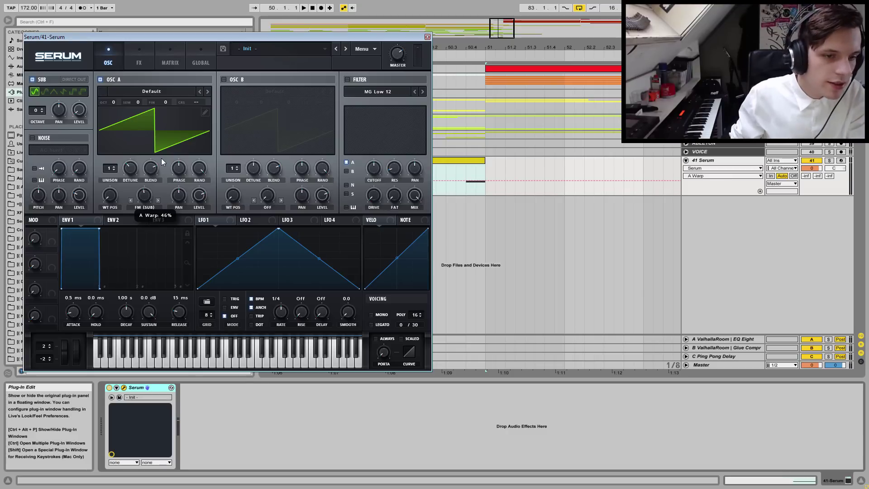
pyautogui.press('space')
pyautogui.press('space')
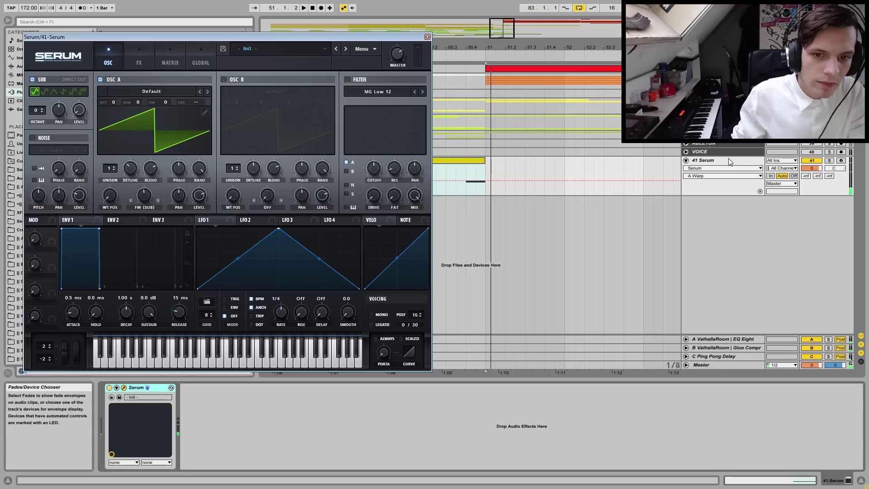
# - Solo the Serum track and adjust oscillator A's sub FM amount while playing the note at 50.4
pyautogui.click(830, 161)
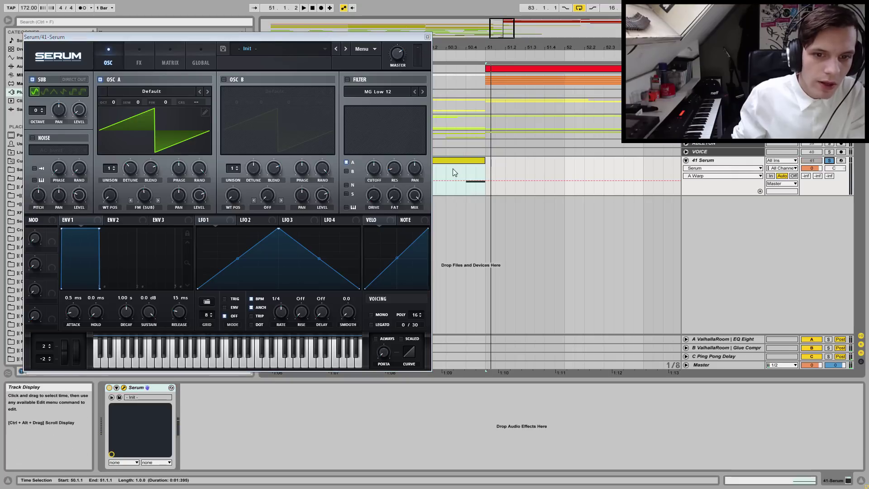
pyautogui.click(468, 171)
pyautogui.press('space')
pyautogui.moveTo(146, 188)
pyautogui.mouseDown()
pyautogui.moveTo(139, 219)
pyautogui.moveTo(154, 181)
pyautogui.moveTo(142, 194)
pyautogui.mouseUp()
pyautogui.press('space')
pyautogui.press('space')
pyautogui.press('space')
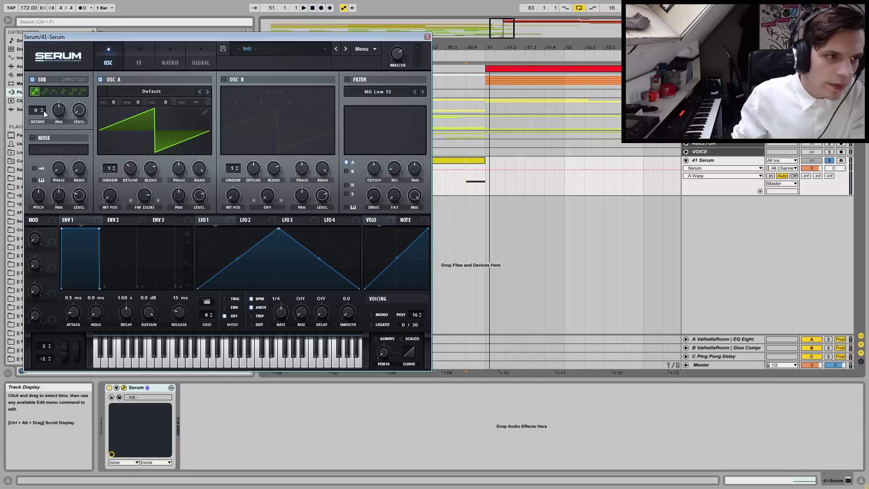
# - Lower the sub oscillator to -4 octaves and set oscillator A's FM amount to about 56% while playing the note
pyautogui.moveTo(41, 112); pyautogui.dragTo(26, 137)
pyautogui.press('space')
pyautogui.press('space')
pyautogui.press('space')
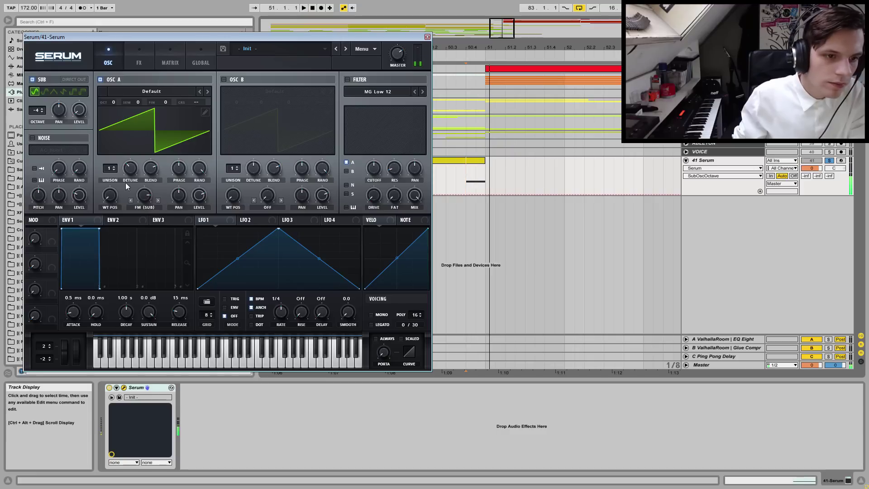
pyautogui.moveTo(143, 196)
pyautogui.mouseDown()
pyautogui.moveTo(141, 206)
pyautogui.moveTo(146, 183)
pyautogui.mouseUp()
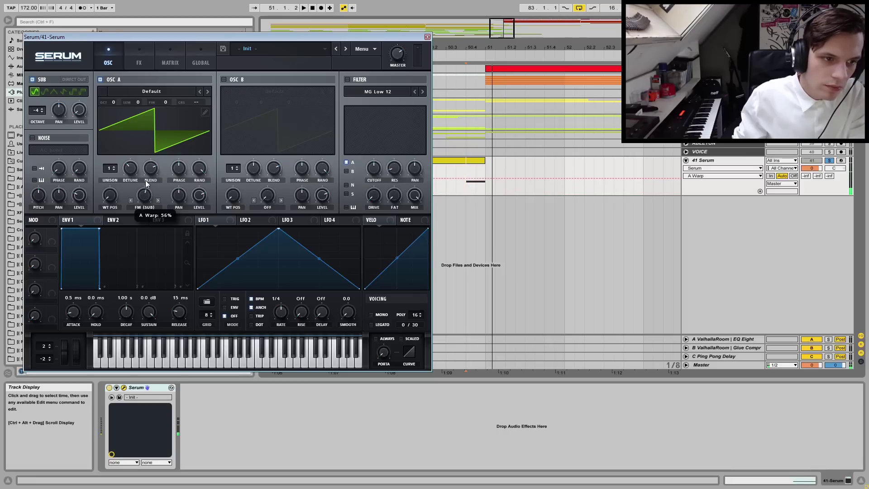
# - Raise the sub oscillator through -3 to -2 octaves and sweep oscillator A's FM amount, ending at about 41%
pyautogui.click(37, 112)
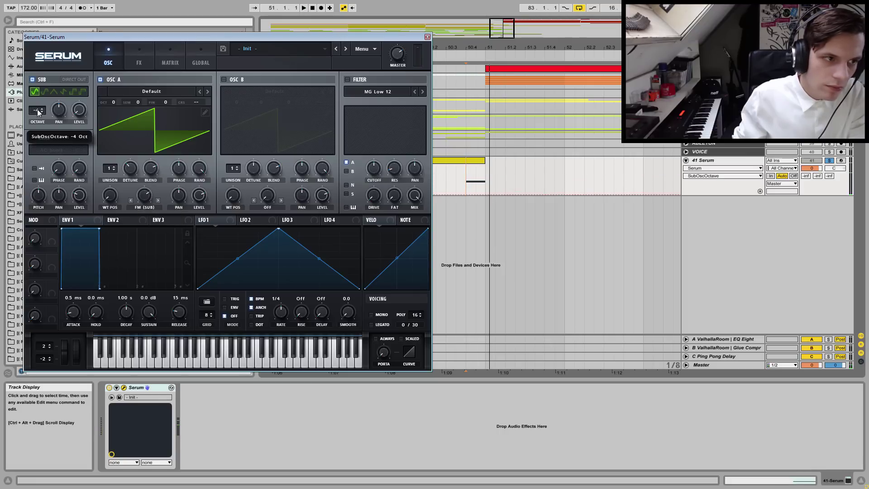
pyautogui.moveTo(145, 195); pyautogui.dragTo(144, 202)
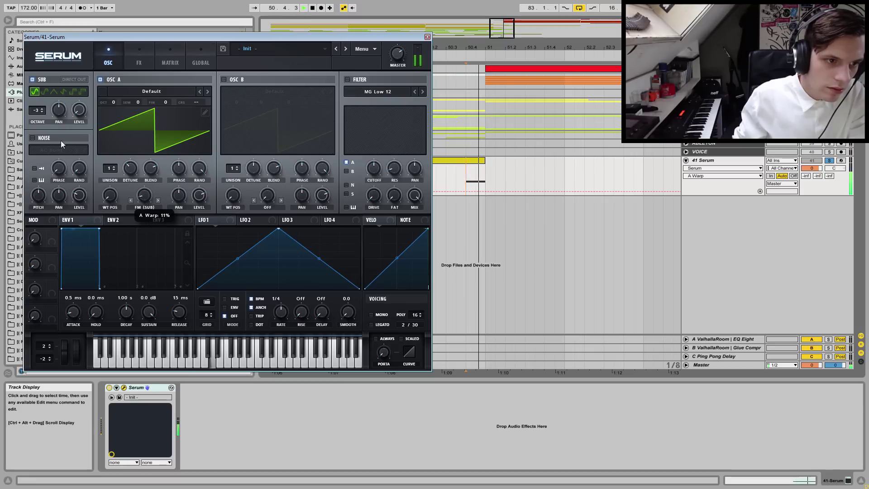
pyautogui.click(40, 109)
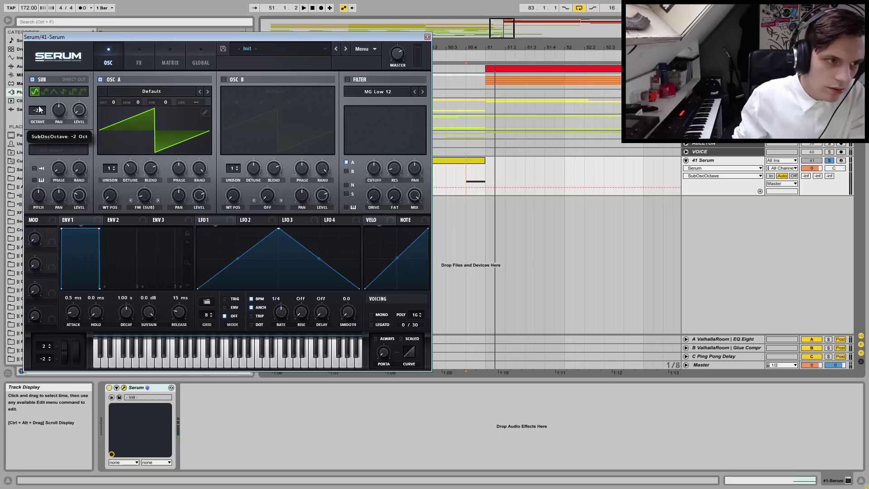
pyautogui.click(145, 196)
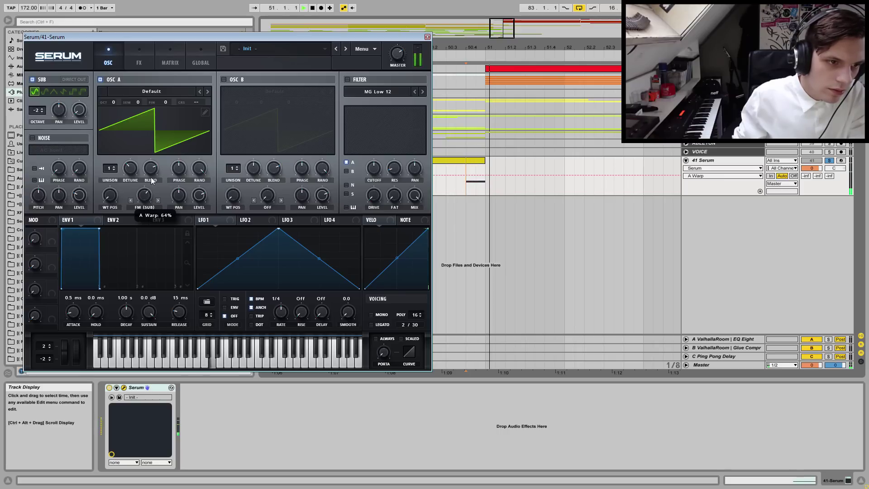
pyautogui.moveTo(150, 180); pyautogui.dragTo(148, 198)
pyautogui.press('space')
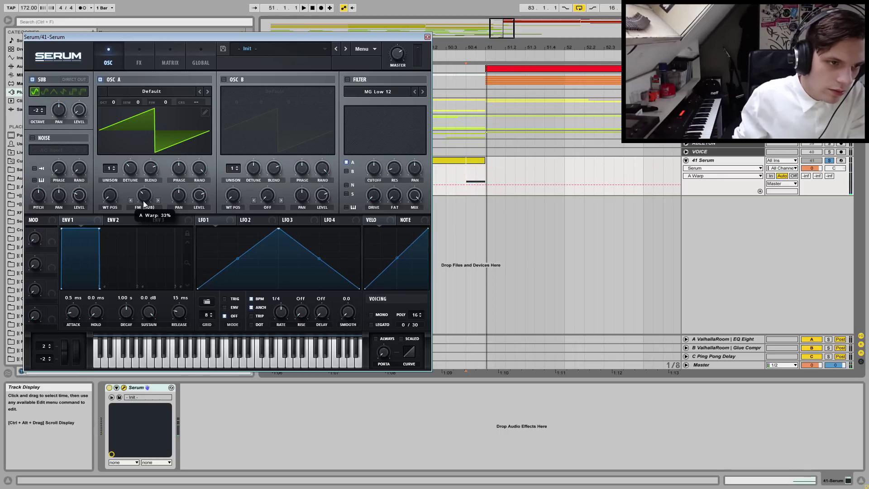
pyautogui.moveTo(141, 195)
pyautogui.mouseDown()
pyautogui.moveTo(141, 217)
pyautogui.moveTo(143, 194)
pyautogui.mouseUp()
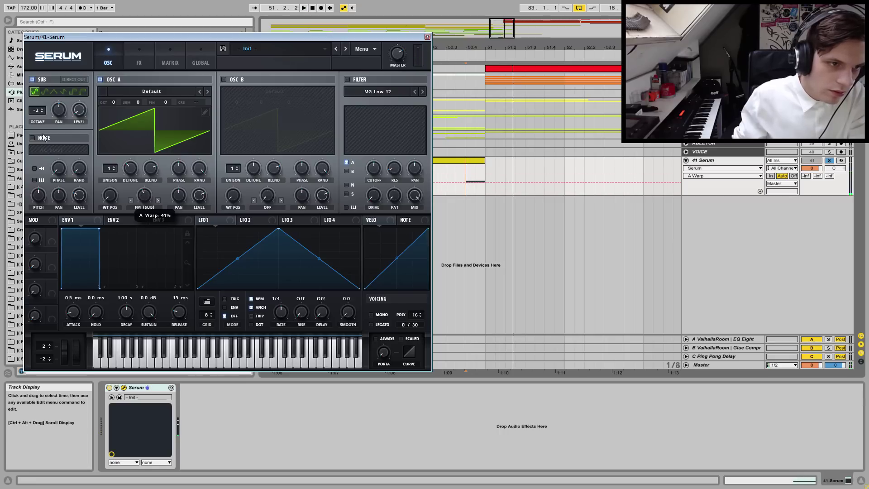
# - Set the sub oscillator to -1 octave with its second waveform and reduce oscillator A's FM amount to about 22%
pyautogui.moveTo(39, 115); pyautogui.dragTo(45, 111)
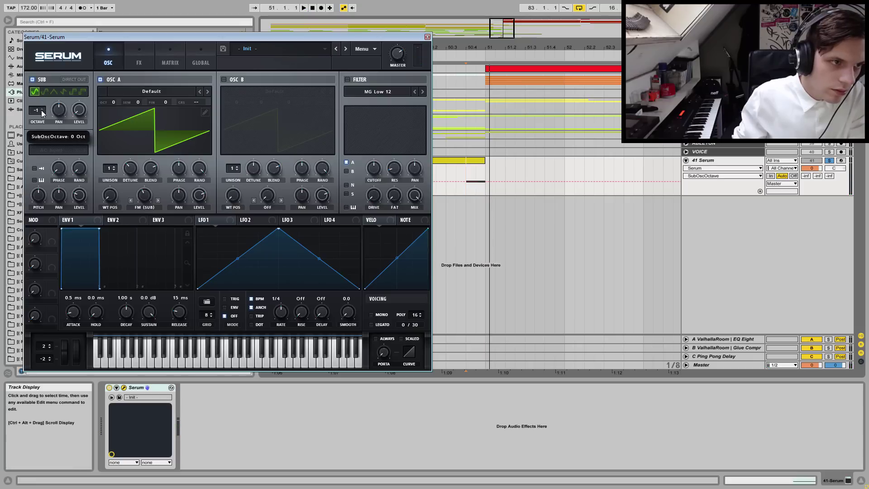
pyautogui.click(44, 91)
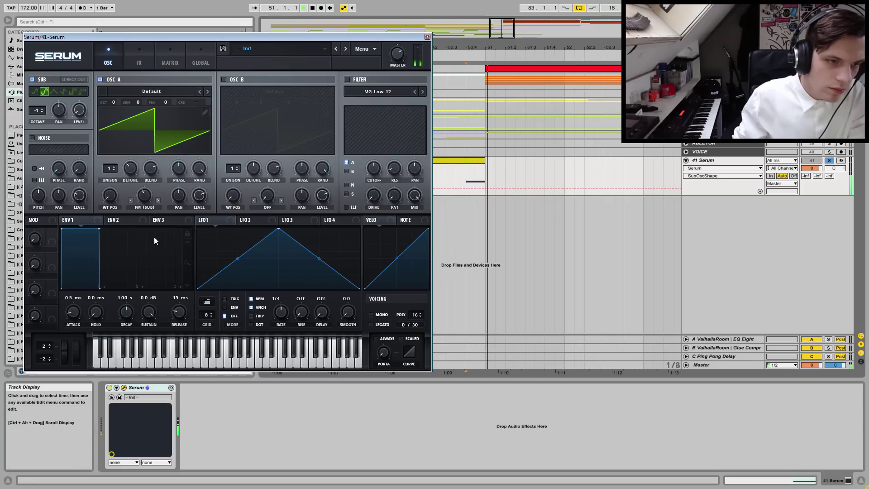
pyautogui.moveTo(35, 110); pyautogui.dragTo(35, 114)
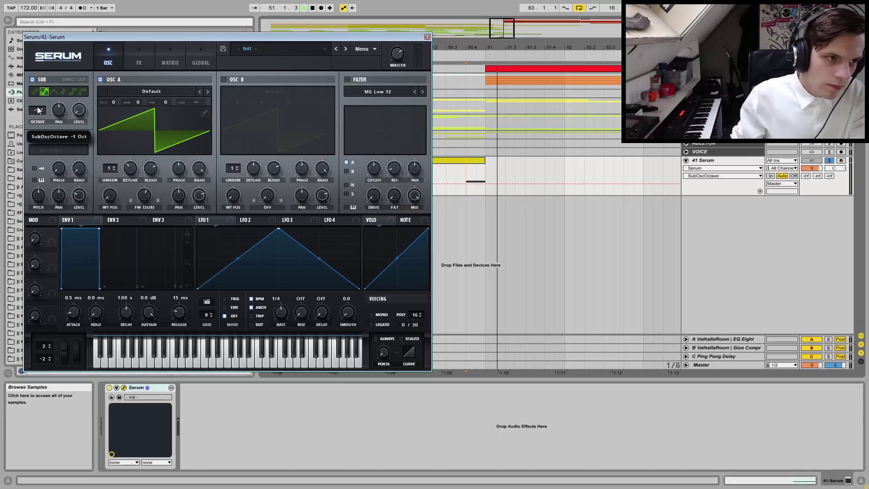
pyautogui.moveTo(38, 111); pyautogui.dragTo(37, 108)
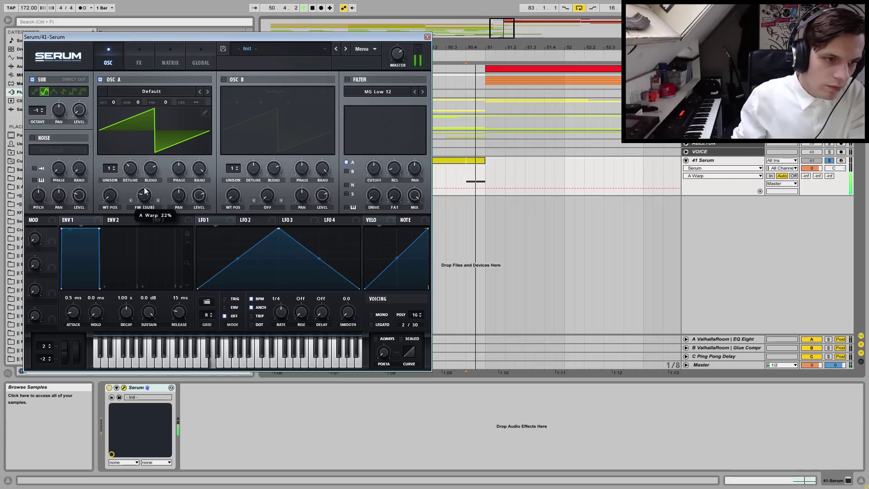
# - Compare other sub oscillator shapes, including Saw, while playing the note, and settle on Triangle
pyautogui.press('space')
pyautogui.press('space')
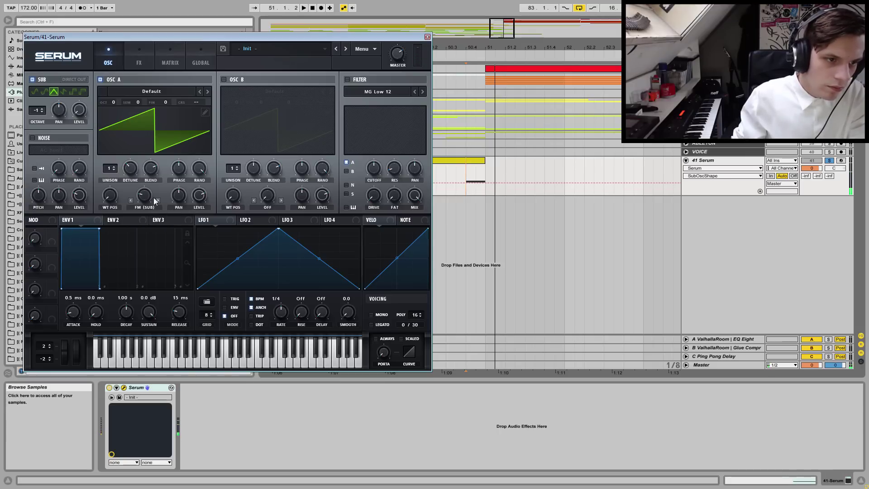
pyautogui.press('space')
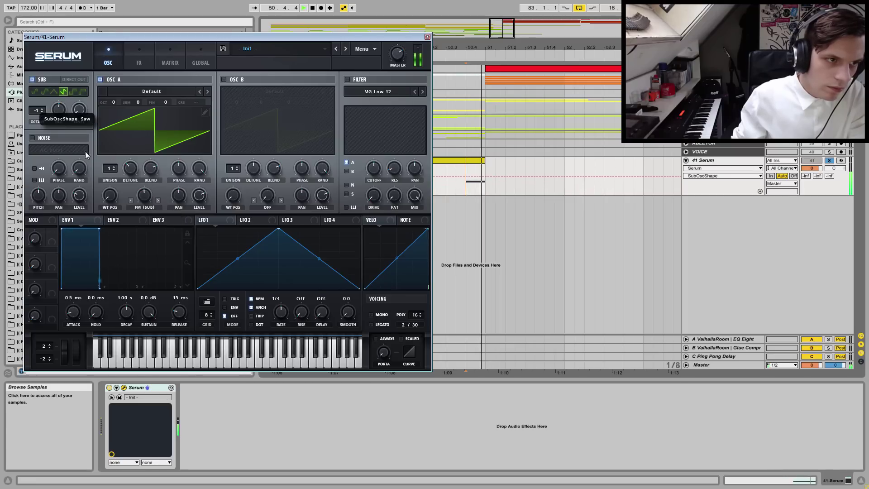
pyautogui.click(74, 91)
pyautogui.click(53, 93)
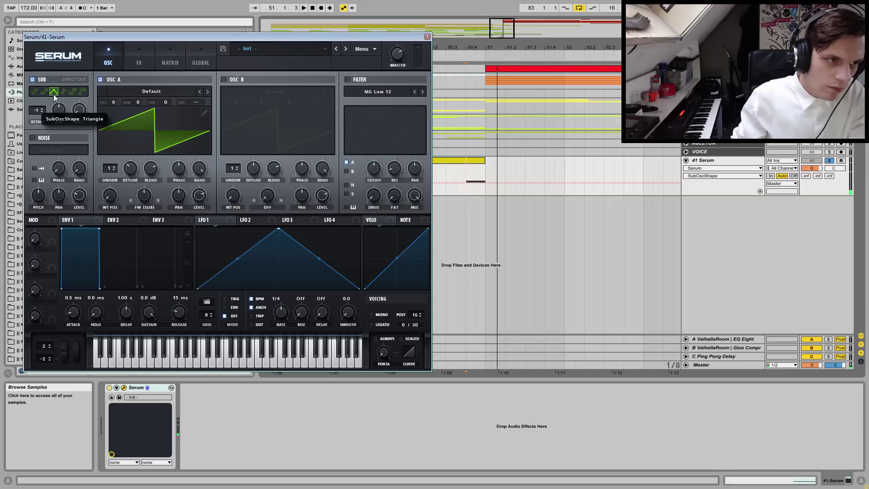
pyautogui.press('space')
pyautogui.press('space')
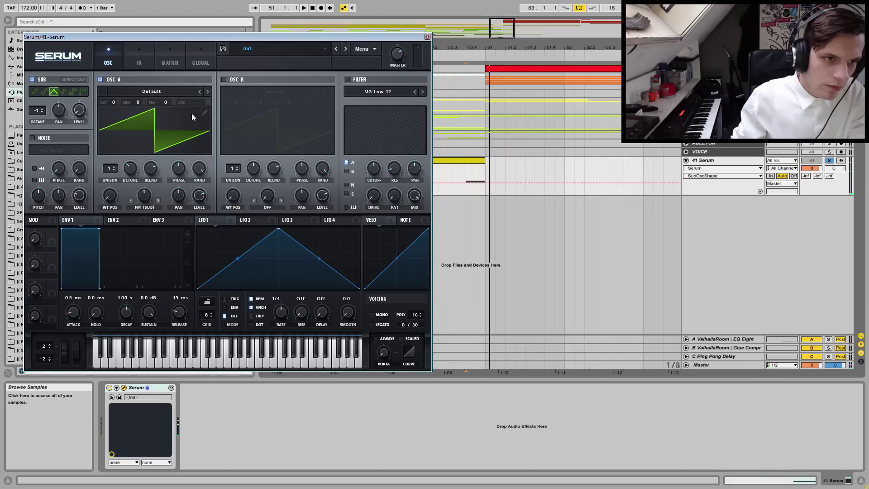
# - Set oscillator A to 6 unison voices with 0% random phase and adjusted phase, and the sub oscillator to octave 0
pyautogui.moveTo(109, 167)
pyautogui.mouseDown()
pyautogui.moveTo(117, 160)
pyautogui.moveTo(145, 173)
pyautogui.moveTo(117, 159)
pyautogui.moveTo(129, 176)
pyautogui.moveTo(146, 148)
pyautogui.moveTo(138, 171)
pyautogui.moveTo(154, 164)
pyautogui.moveTo(161, 138)
pyautogui.moveTo(120, 157)
pyautogui.mouseUp()
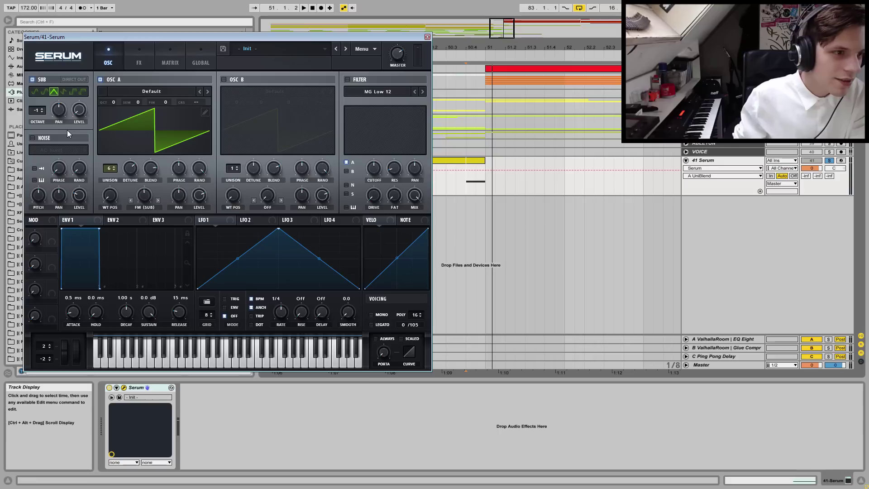
pyautogui.click(38, 110)
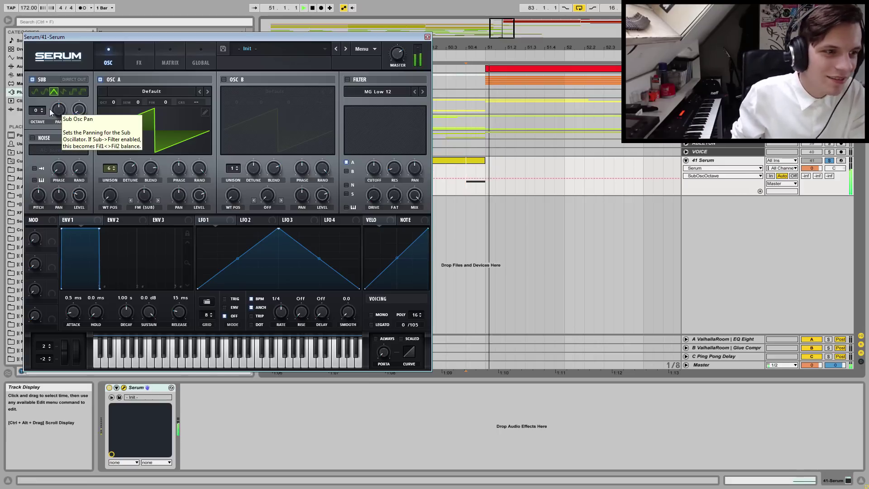
pyautogui.click(196, 170)
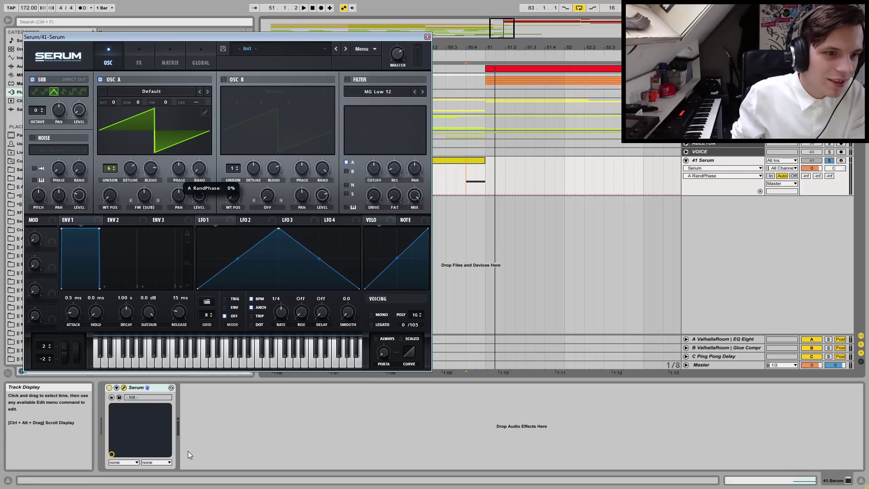
pyautogui.moveTo(182, 171); pyautogui.dragTo(180, 210)
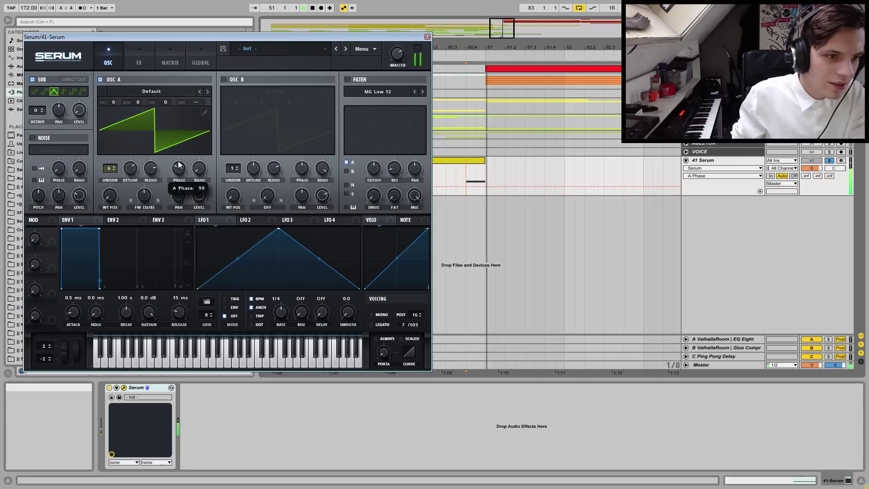
pyautogui.moveTo(179, 169)
pyautogui.mouseDown()
pyautogui.moveTo(174, 180)
pyautogui.moveTo(167, 175)
pyautogui.mouseUp()
pyautogui.click(346, 163)
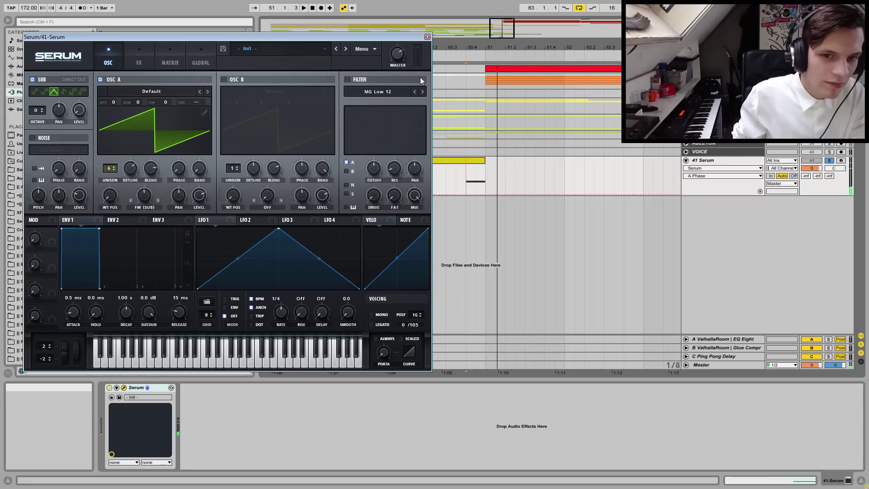
# - Close the Serum window, unsolo its track, and play the full transition from bar 49 into the drop
pyautogui.click(428, 36)
pyautogui.click(326, 162)
pyautogui.click(828, 160)
pyautogui.press('space')
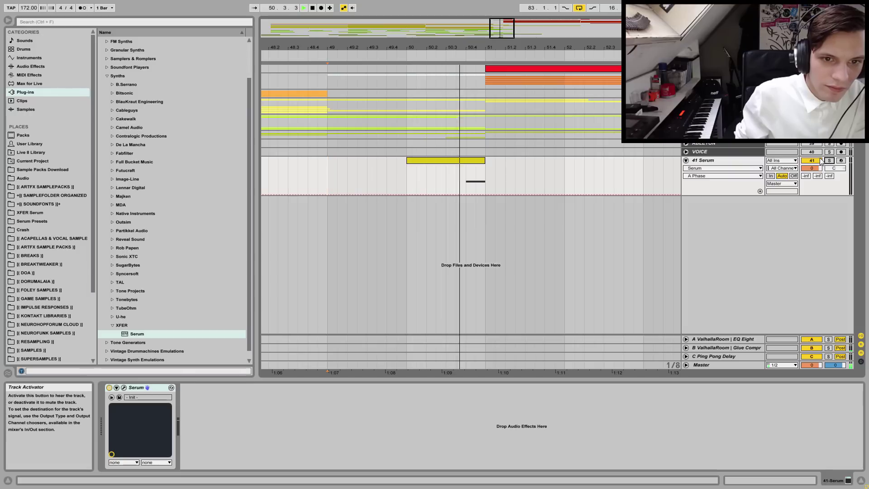
pyautogui.press('space')
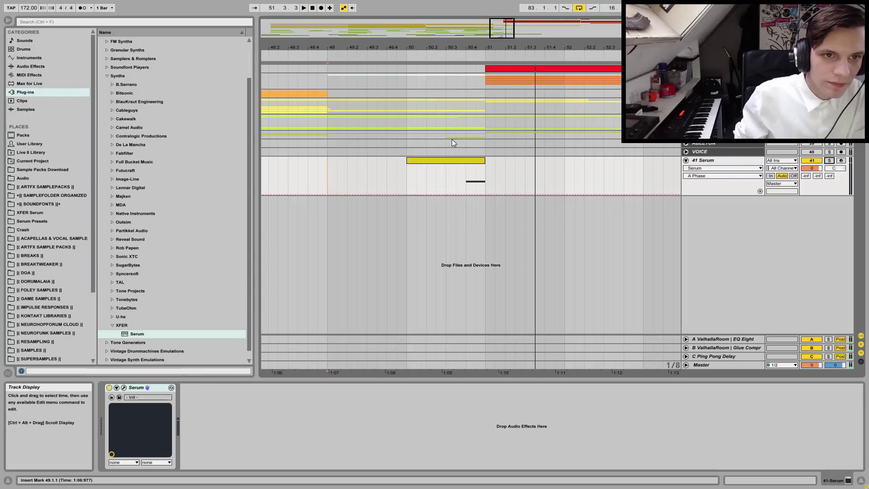
# - Reopen Serum for the clip at bar 50 and reset the synth to its Init Preset
pyautogui.click(472, 160)
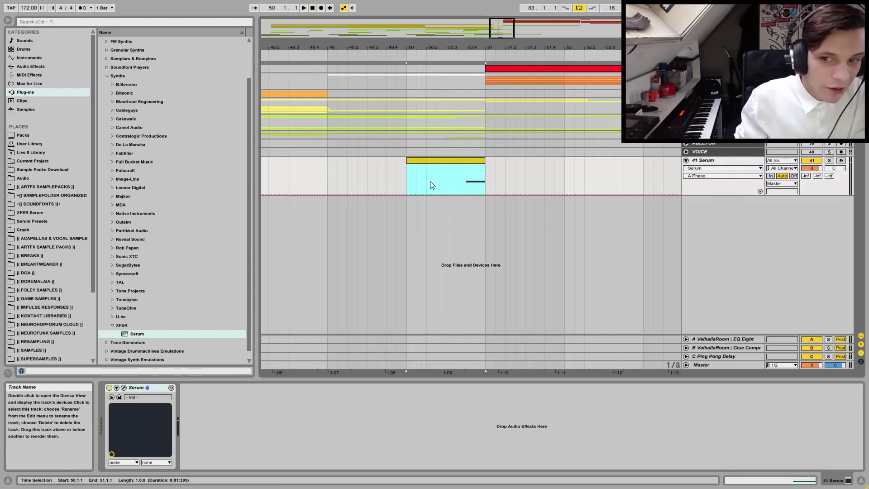
pyautogui.click(123, 388)
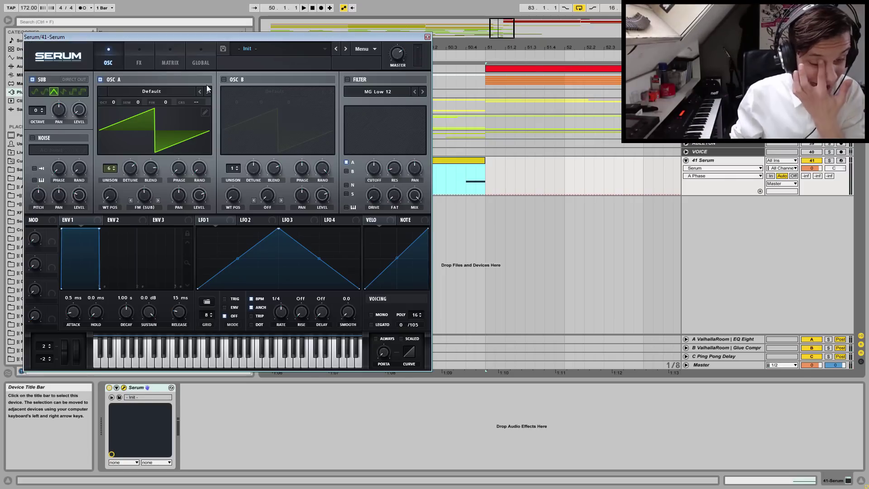
pyautogui.click(270, 50)
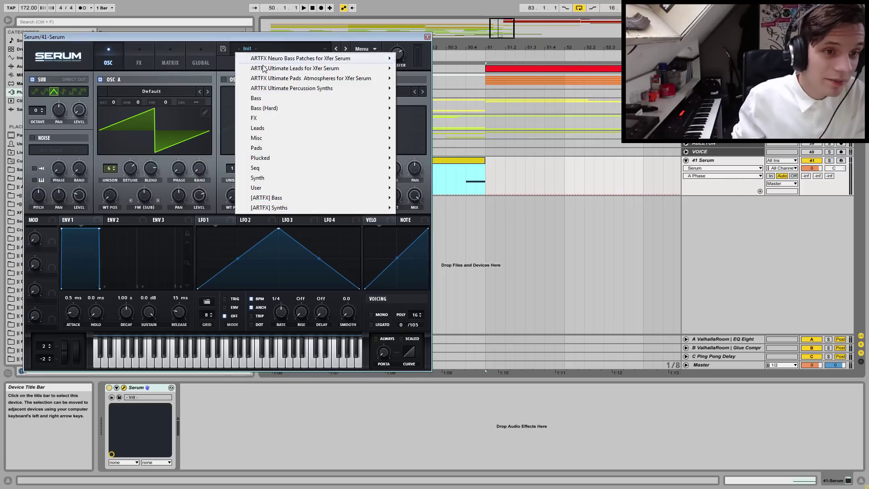
pyautogui.click(355, 44)
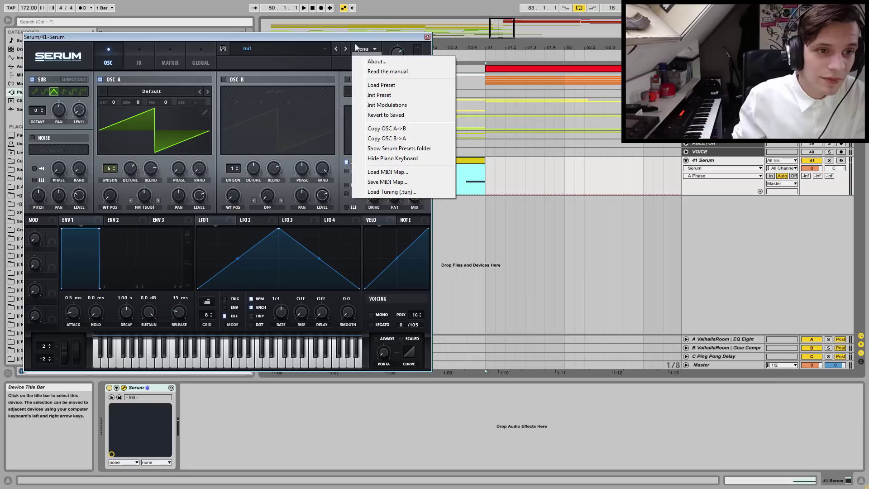
pyautogui.click(395, 96)
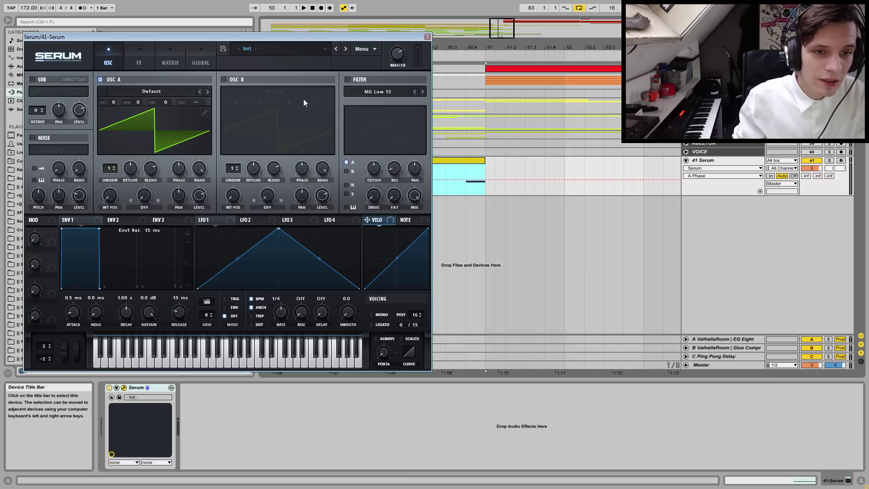
# - Try the ARTFX wavetables Wavotaurus, Vocal II and Valium on oscillator A, sweeping the wavetable position while playing the note
pyautogui.click(149, 93)
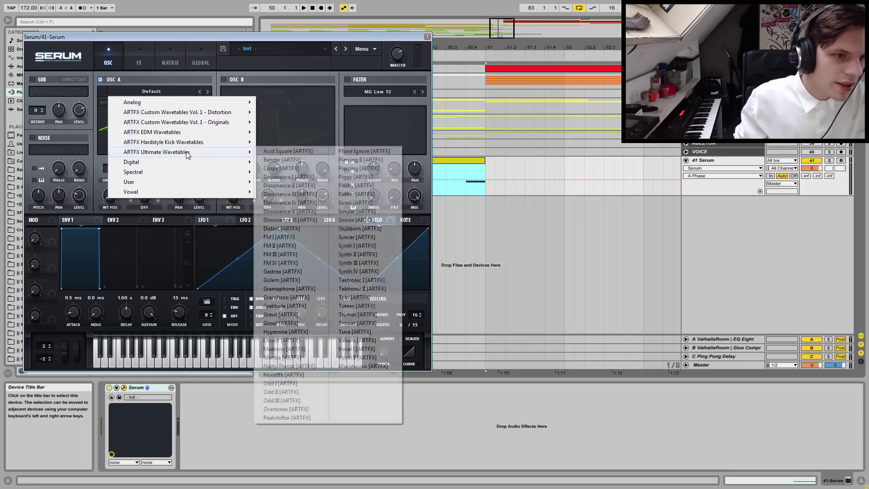
pyautogui.moveTo(209, 154)
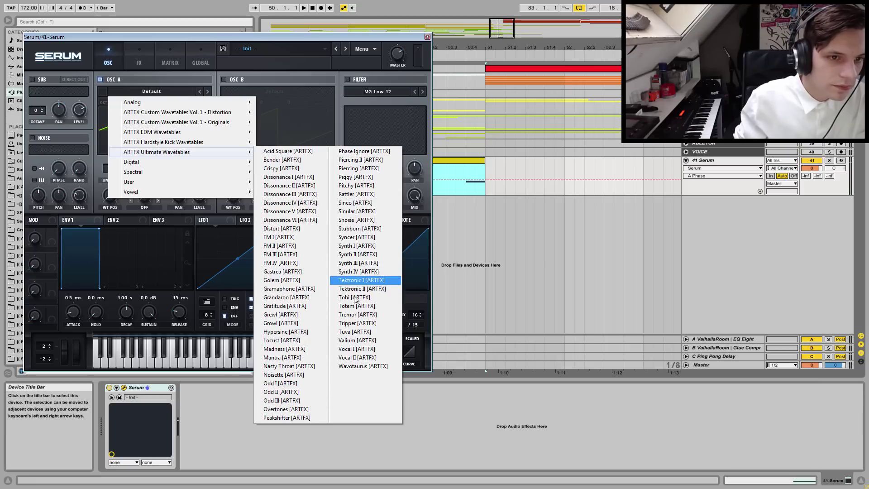
pyautogui.click(360, 366)
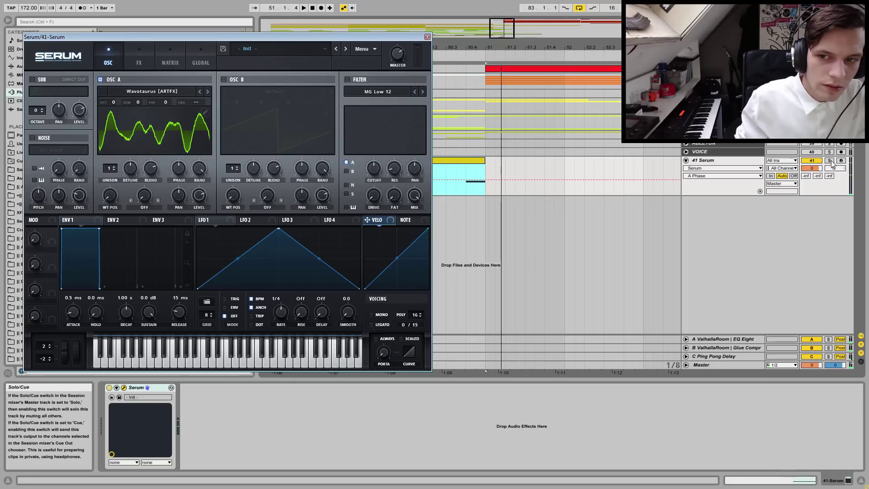
pyautogui.click(466, 170)
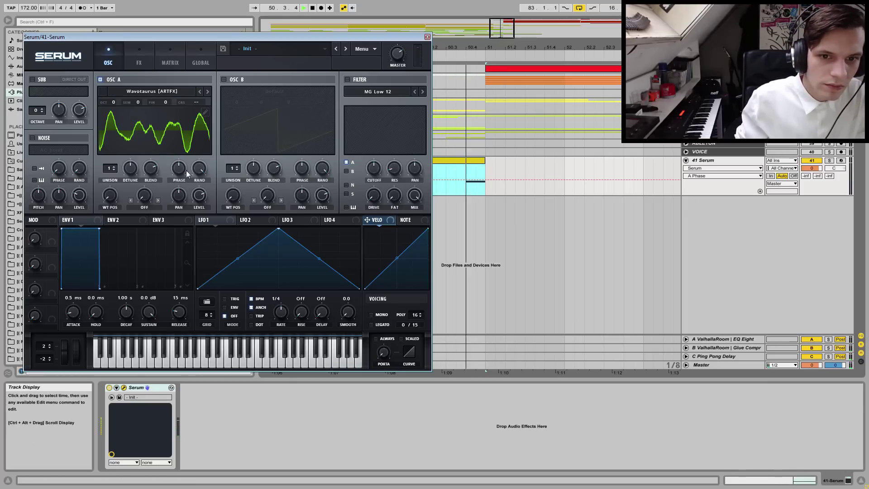
pyautogui.moveTo(110, 195); pyautogui.dragTo(124, 166)
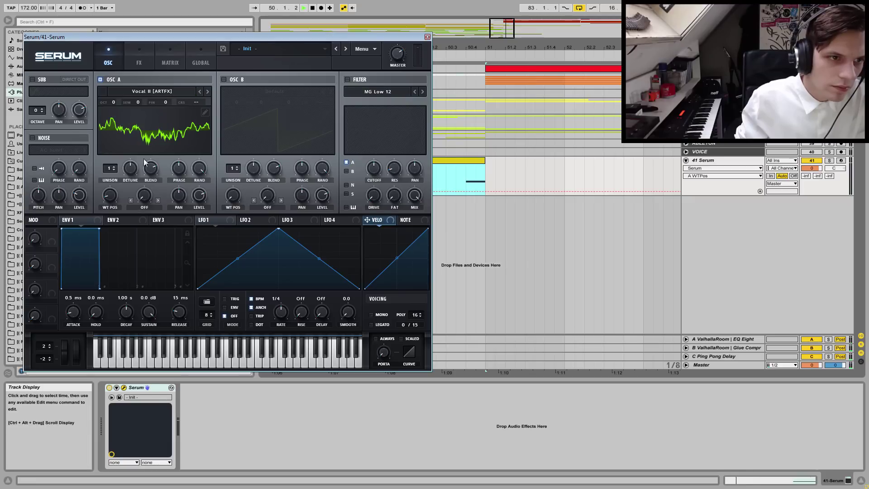
pyautogui.moveTo(115, 196); pyautogui.dragTo(193, 99)
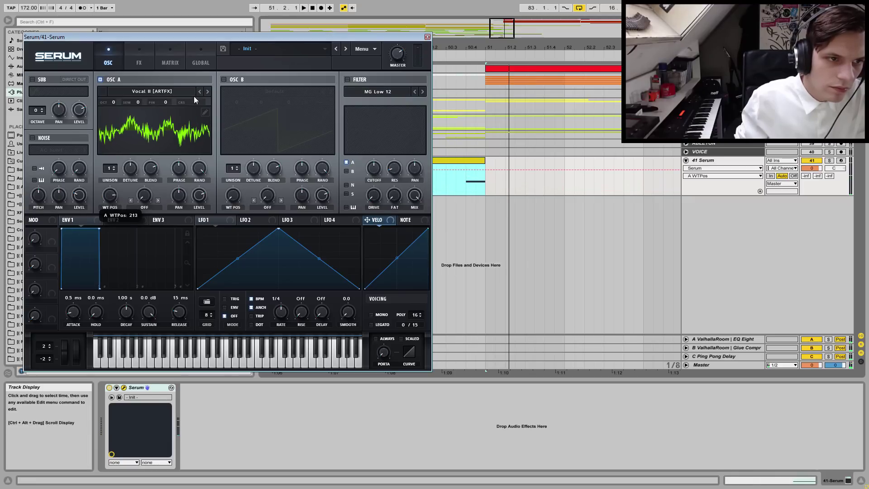
pyautogui.click(203, 91)
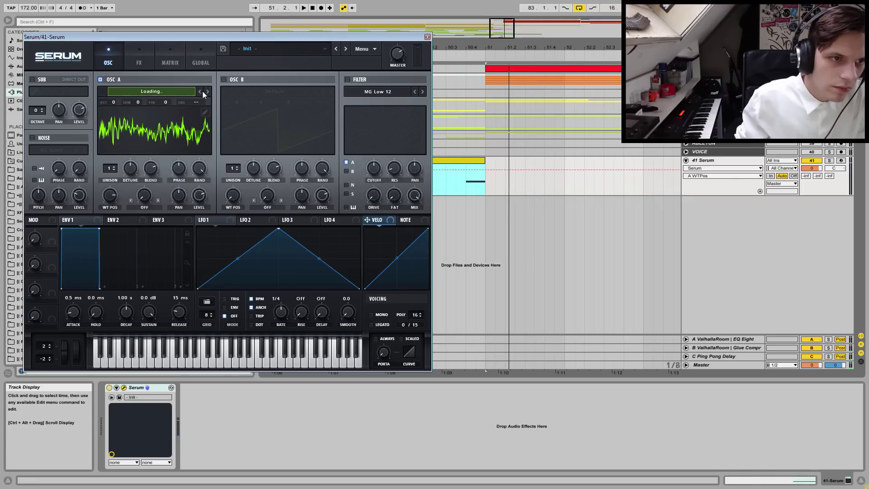
pyautogui.moveTo(103, 203); pyautogui.dragTo(96, 289)
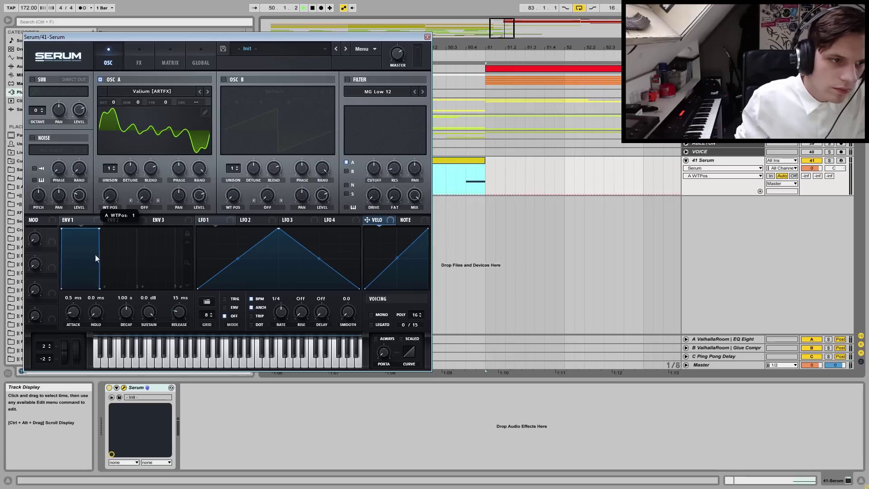
# - Solo the Serum track, set oscillator A's octave to -2, and sweep through the Valium wavetable's positions
pyautogui.click(829, 161)
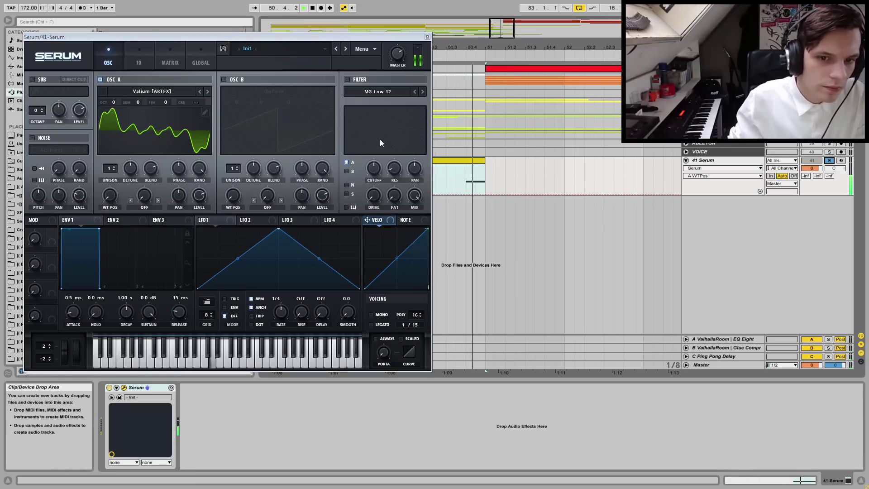
pyautogui.click(114, 105)
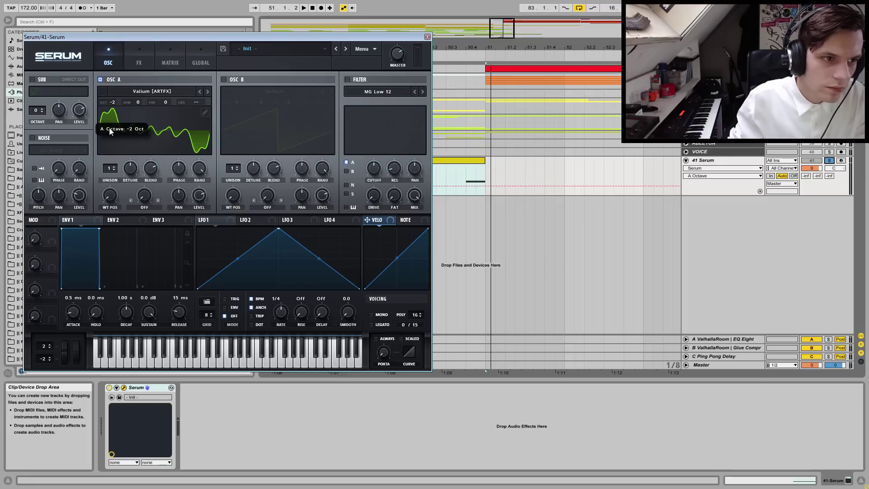
pyautogui.click(114, 190)
pyautogui.moveTo(113, 187)
pyautogui.mouseDown()
pyautogui.moveTo(113, 152)
pyautogui.moveTo(105, 201)
pyautogui.mouseUp()
# - Load the Snoise [ARTFX] wavetable into oscillator A and sweep its wavetable position
pyautogui.click(154, 93)
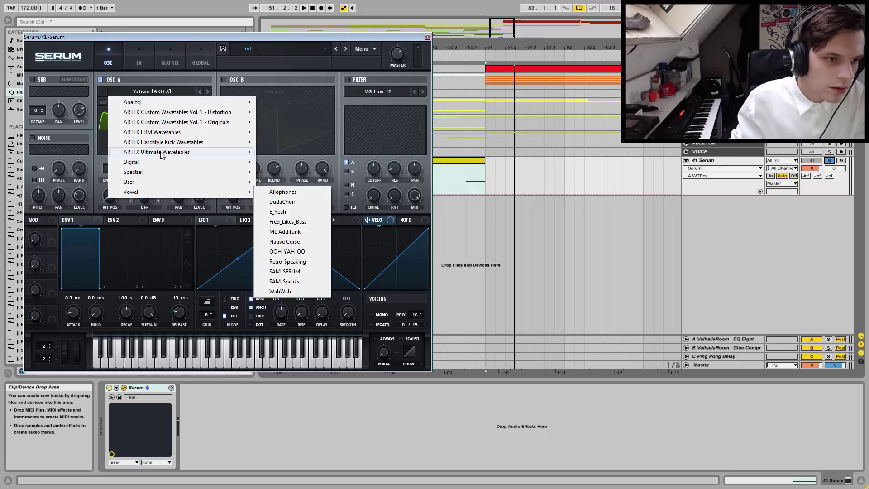
pyautogui.moveTo(161, 152)
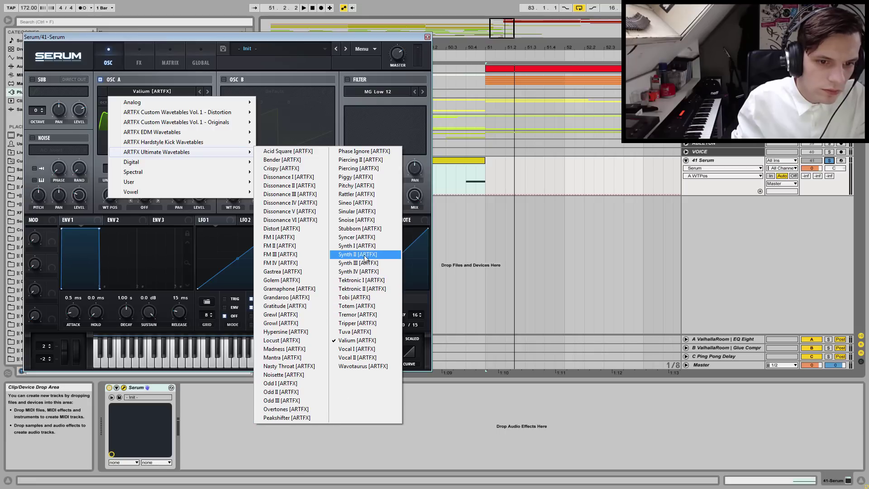
pyautogui.click(348, 220)
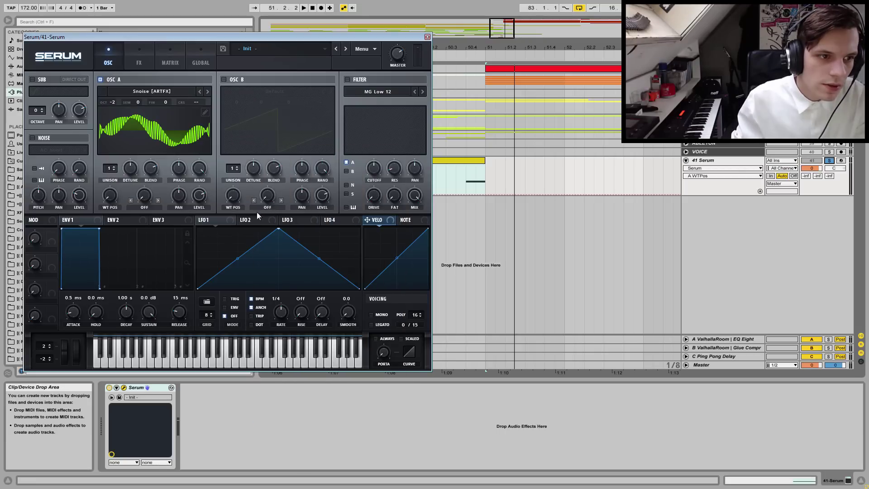
pyautogui.moveTo(113, 197); pyautogui.dragTo(161, 256)
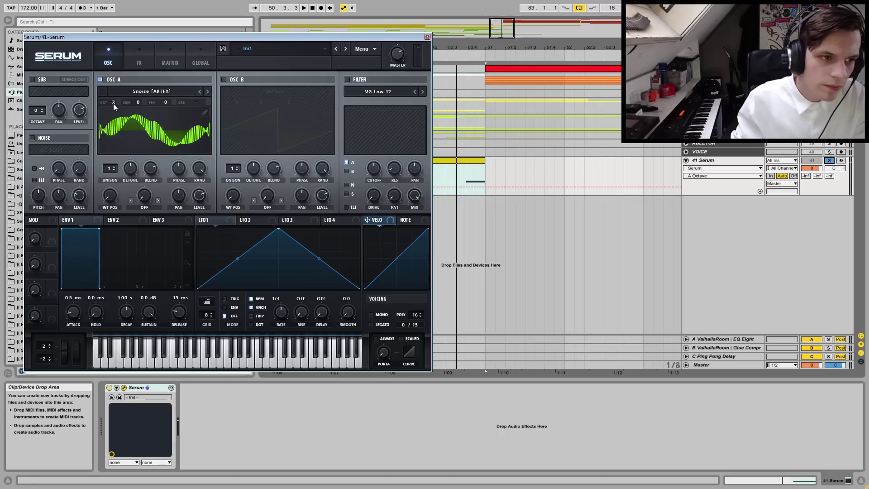
# - Set oscillator A to octave 0 with 6 unison voices and adjust the detune while playing the note
pyautogui.moveTo(114, 103); pyautogui.dragTo(119, 86)
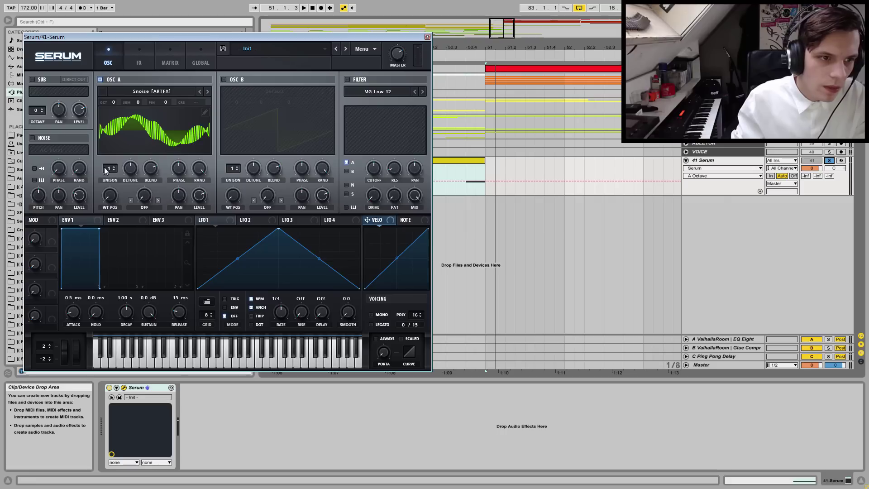
pyautogui.moveTo(111, 170); pyautogui.dragTo(121, 139)
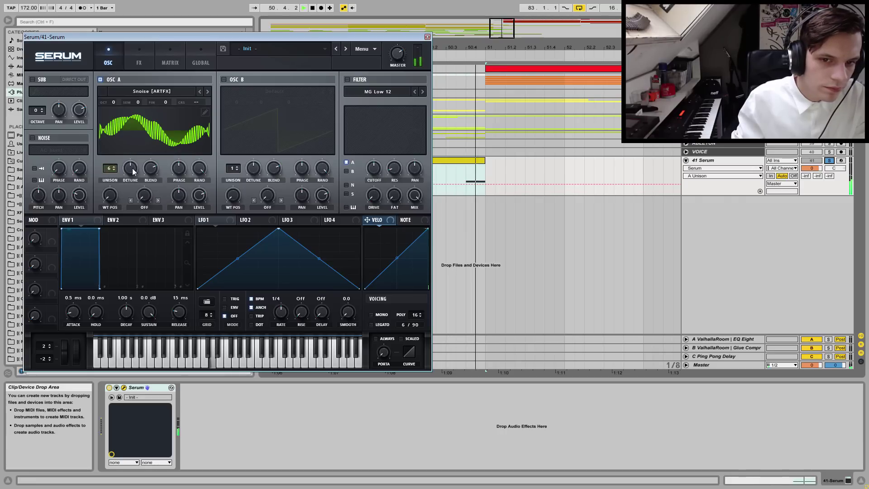
pyautogui.moveTo(131, 169); pyautogui.dragTo(132, 176)
pyautogui.press('space')
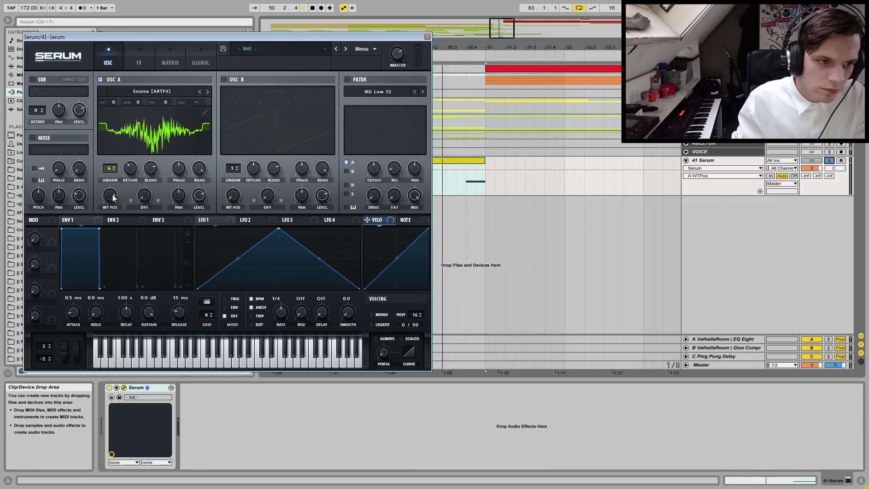
# - Try the Sinular, Sineo and Rattler wavetables on oscillator A, sweeping the wavetable position while playing the note
pyautogui.press('space')
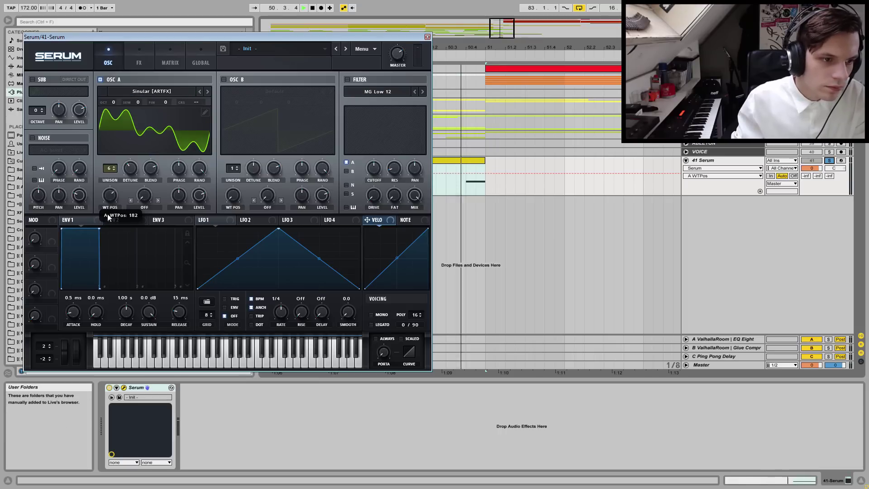
pyautogui.press('space')
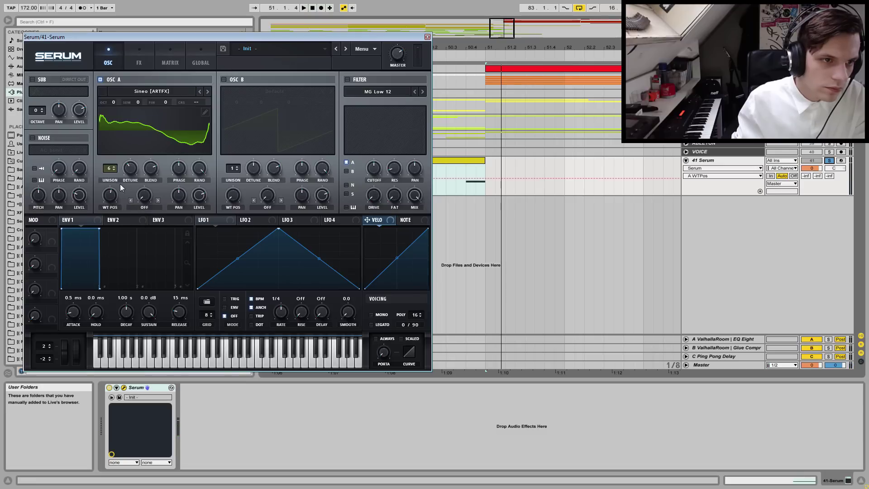
pyautogui.press('space')
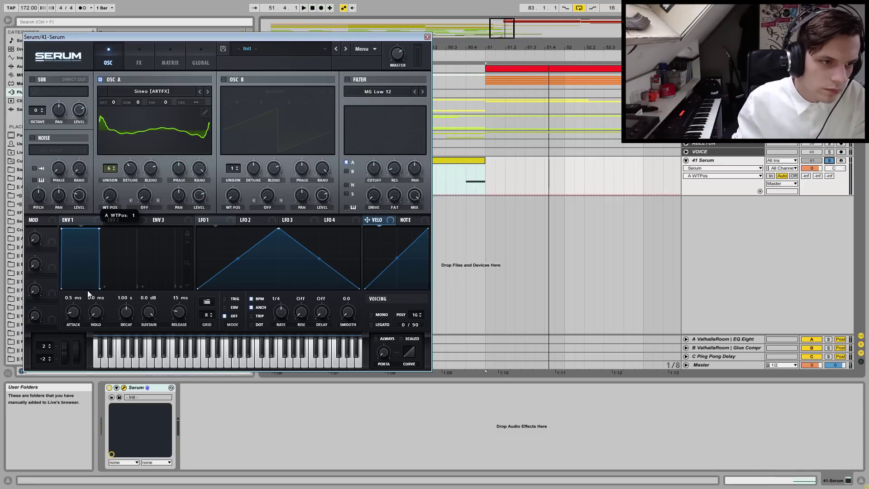
pyautogui.click(197, 92)
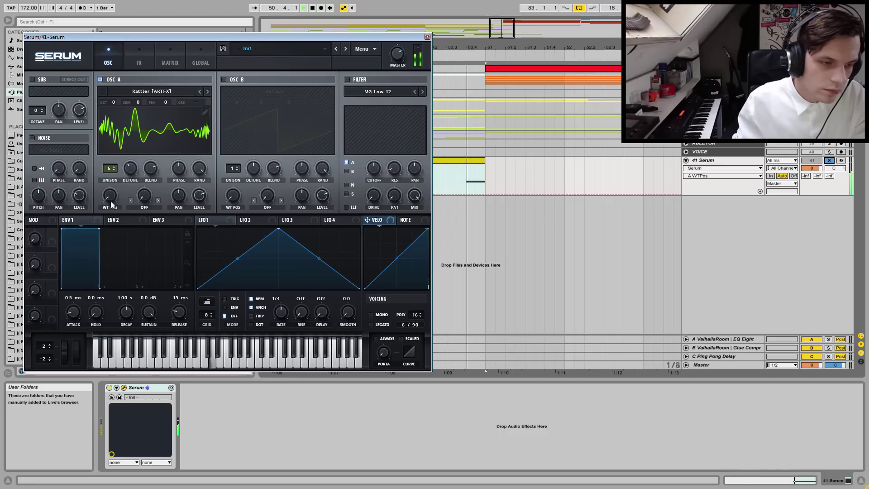
pyautogui.moveTo(114, 187); pyautogui.dragTo(105, 224)
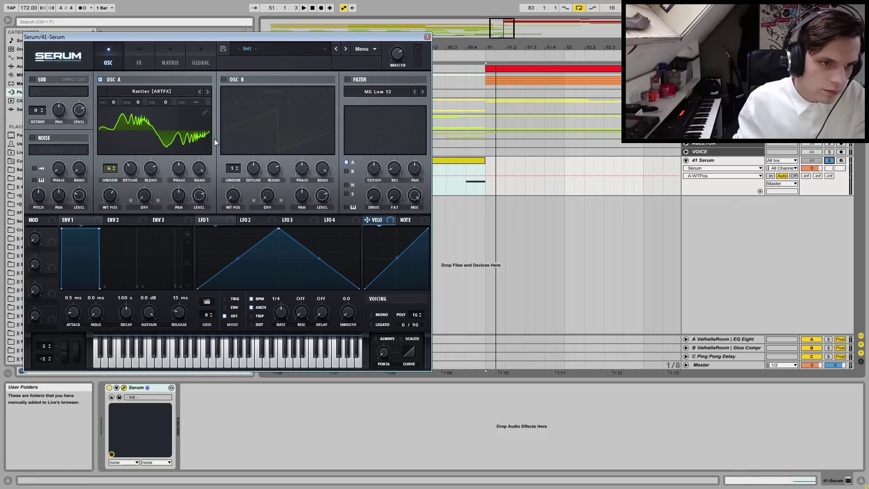
# - Close the Serum window and delete the 41 Serum track
pyautogui.click(427, 37)
pyautogui.click(451, 161)
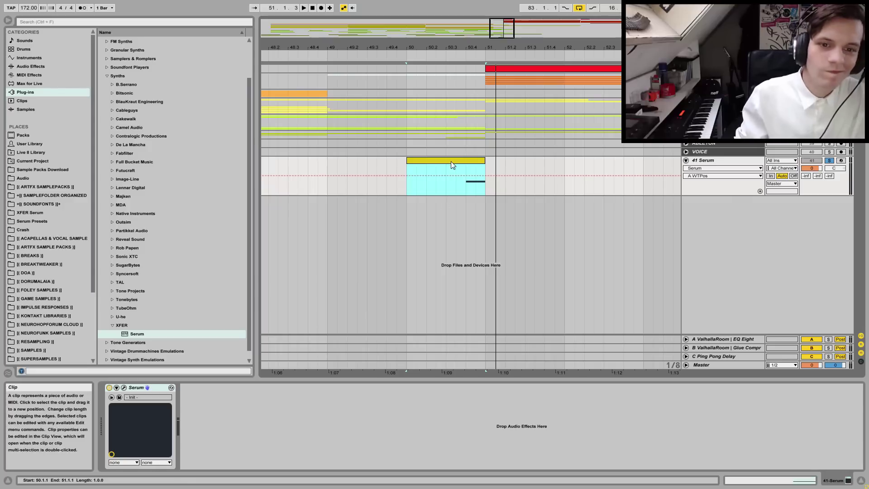
pyautogui.click(708, 161)
pyautogui.press('Delete')
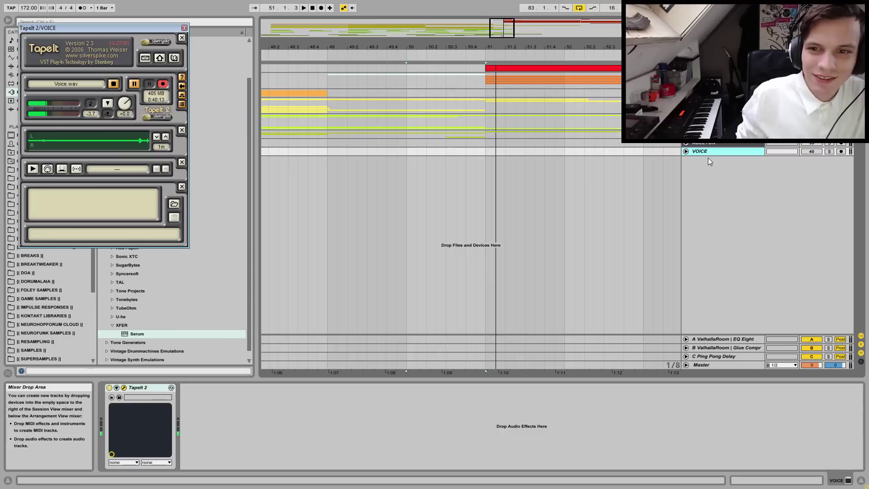
# - Play the arrangement from bar 43 through the drop to review the transition without the Serum note
pyautogui.click(706, 134)
pyautogui.moveTo(422, 51); pyautogui.dragTo(422, 4)
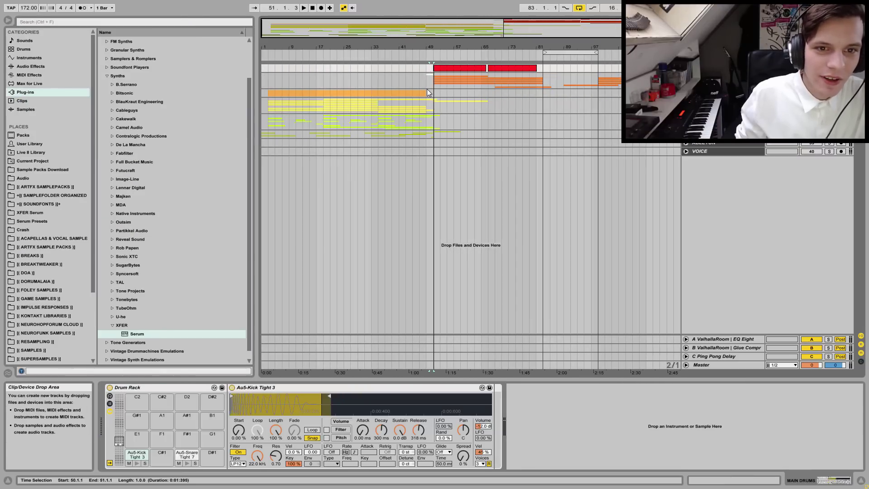
pyautogui.click(415, 79)
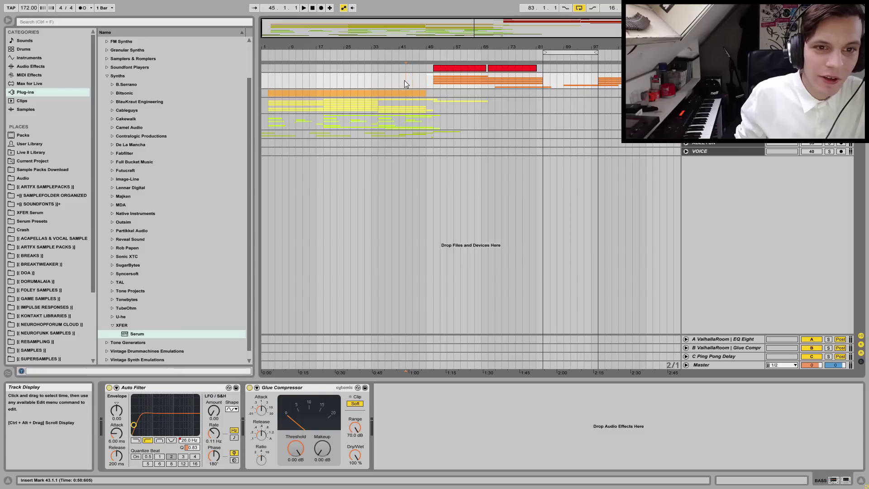
pyautogui.press('space')
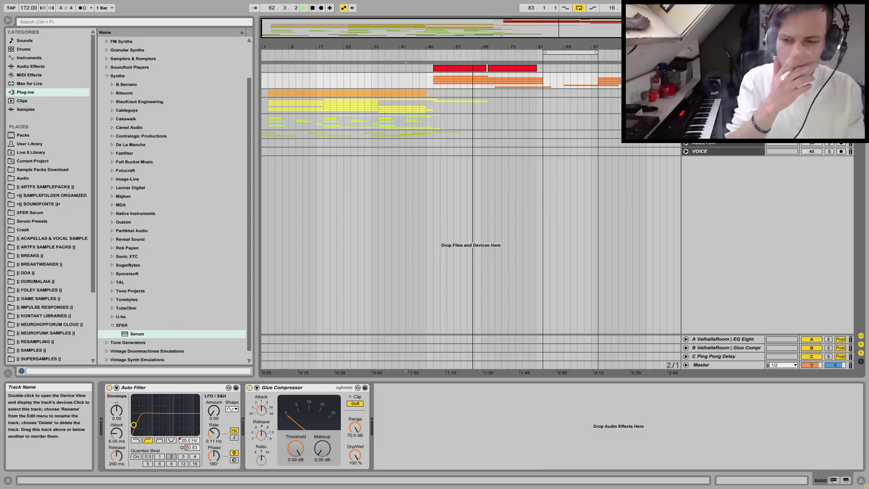
pyautogui.press('space')
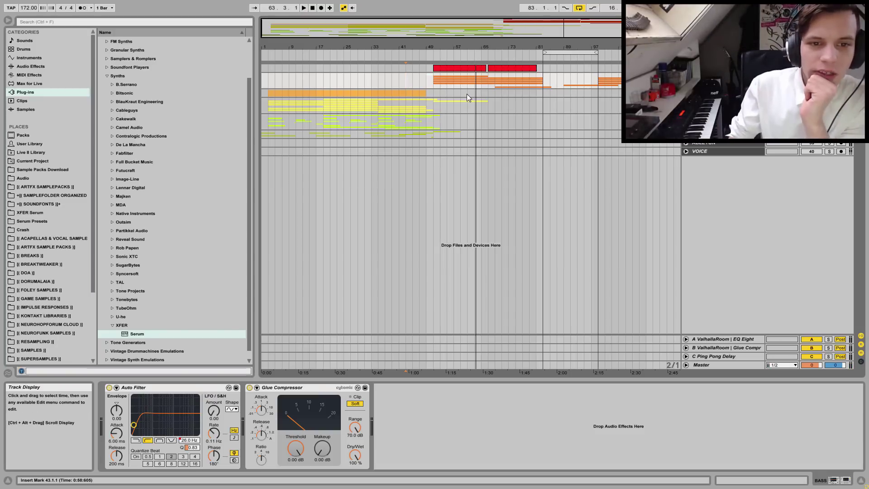
# - Replay the transition from bar 49 into the drop at bar 51
pyautogui.click(426, 82)
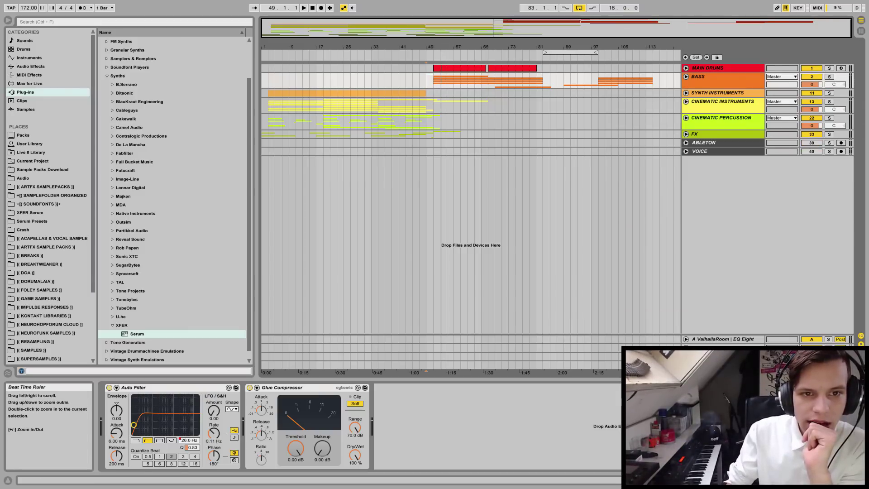
pyautogui.click(437, 78)
pyautogui.click(434, 85)
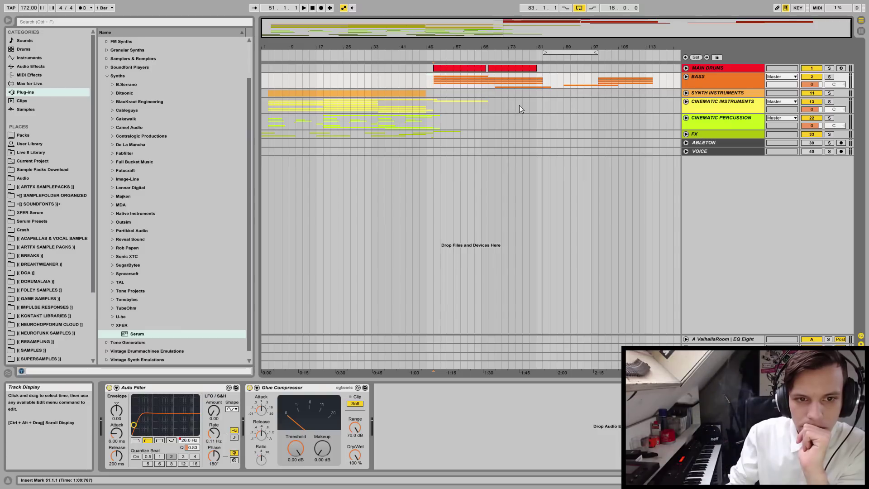
pyautogui.click(423, 78)
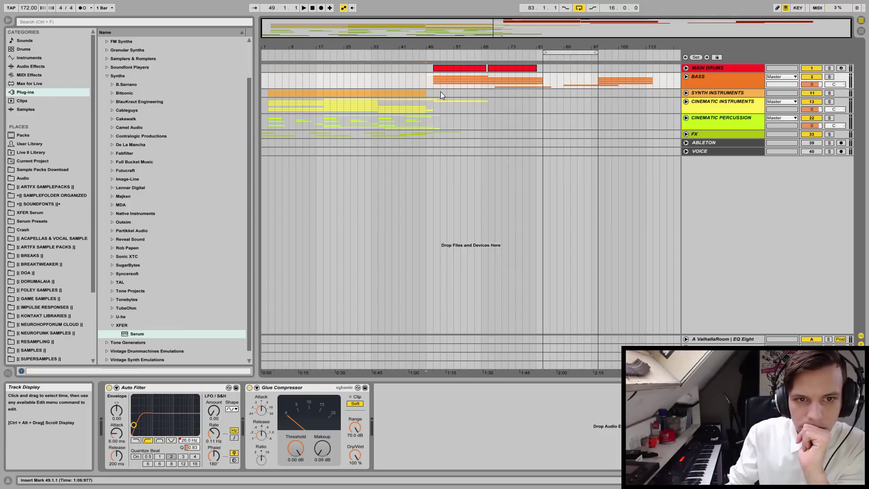
pyautogui.press('space')
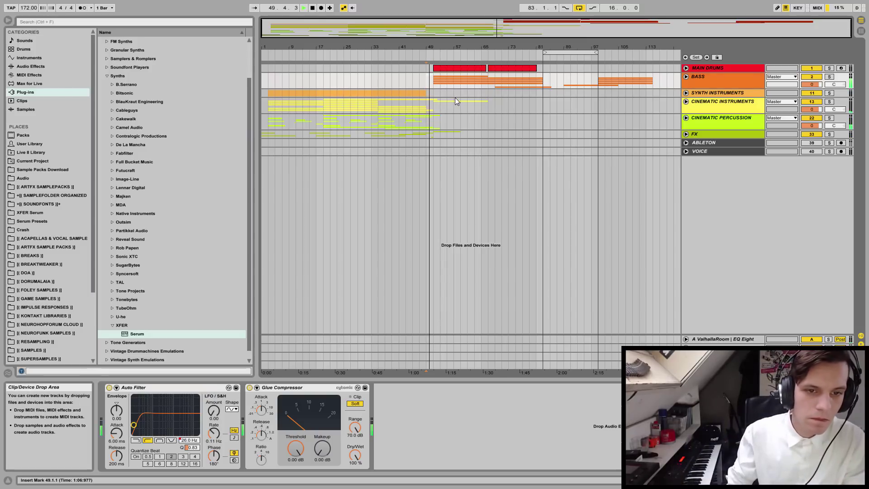
pyautogui.press('space')
# - Unfold the FX group to check the riser and downsweep clips around bar 51, and fold it again
pyautogui.moveTo(434, 45); pyautogui.dragTo(436, 91)
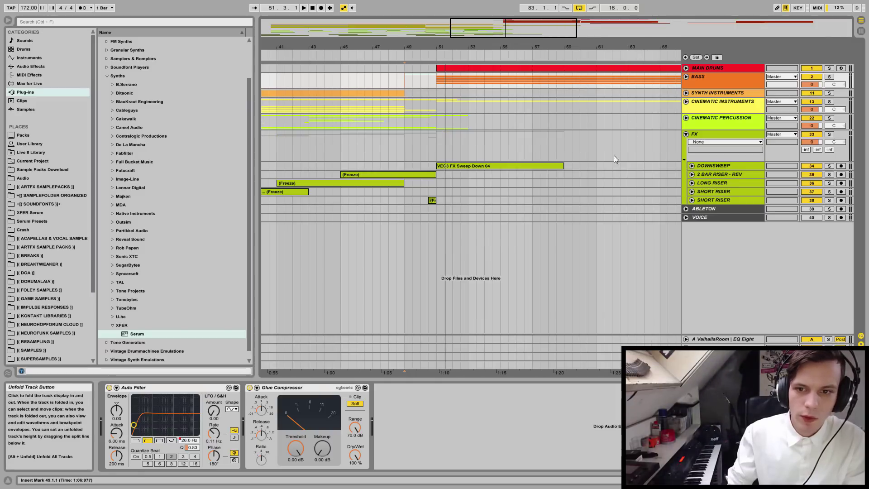
pyautogui.click(686, 134)
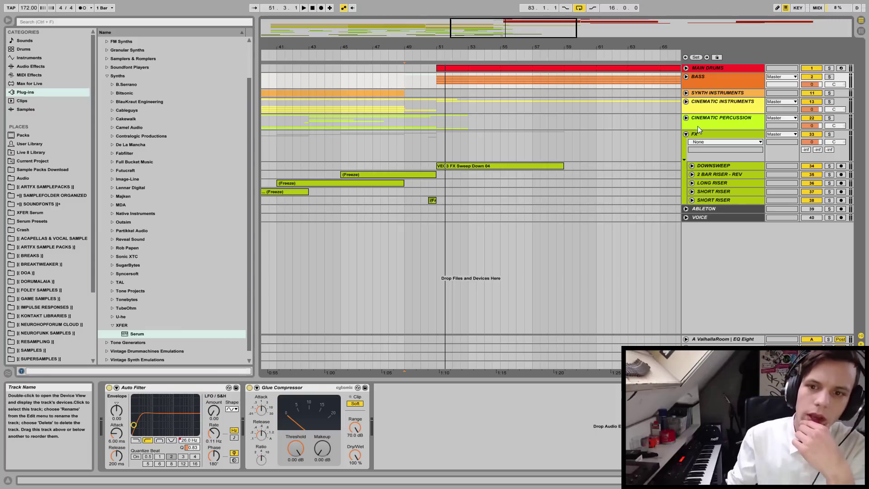
pyautogui.click(685, 137)
pyautogui.click(685, 136)
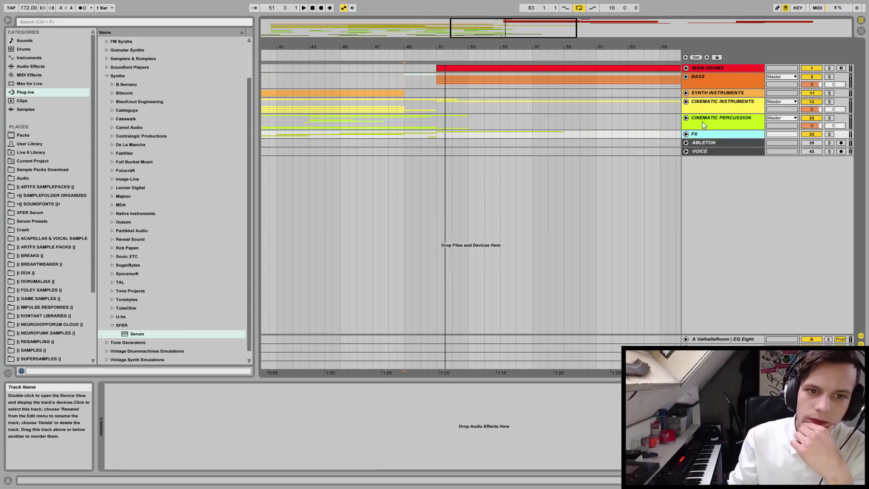
# - Insert a new MIDI track below the FX group and load an empty Sampler instrument onto it
pyautogui.rightClick(696, 135)
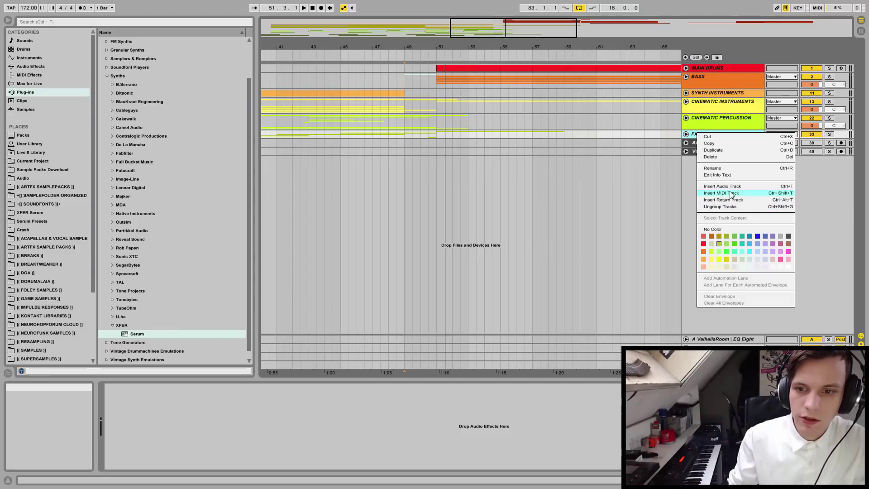
pyautogui.click(747, 192)
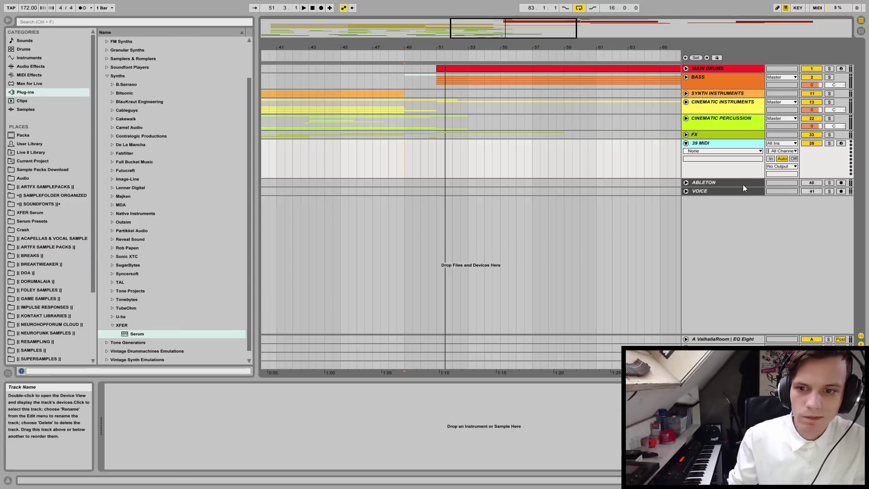
pyautogui.click(29, 58)
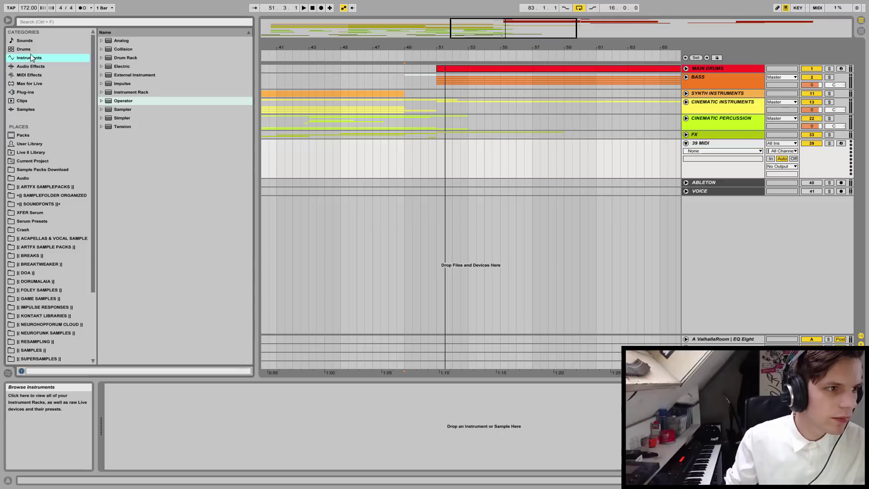
pyautogui.moveTo(132, 110); pyautogui.dragTo(464, 409)
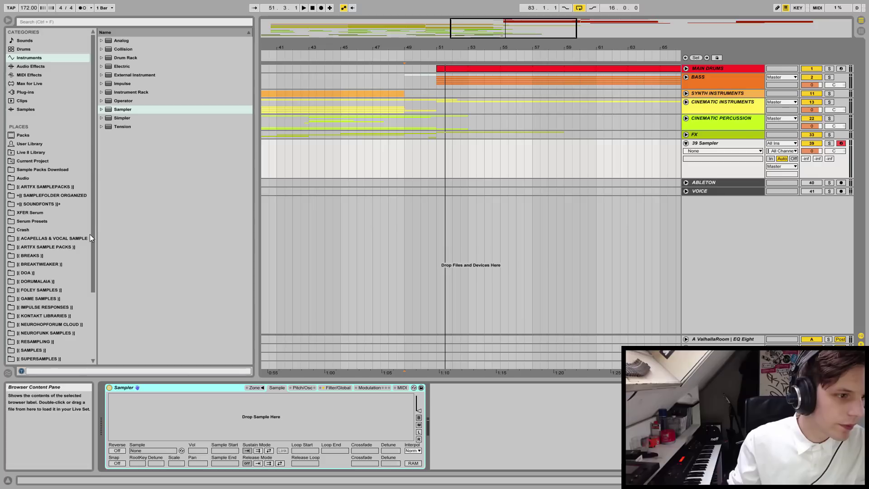
# - Browse the Synths and Bass subfolders of the RESAMPLING folder and preview Gminor-Loop.wav
pyautogui.moveTo(95, 226); pyautogui.dragTo(93, 289)
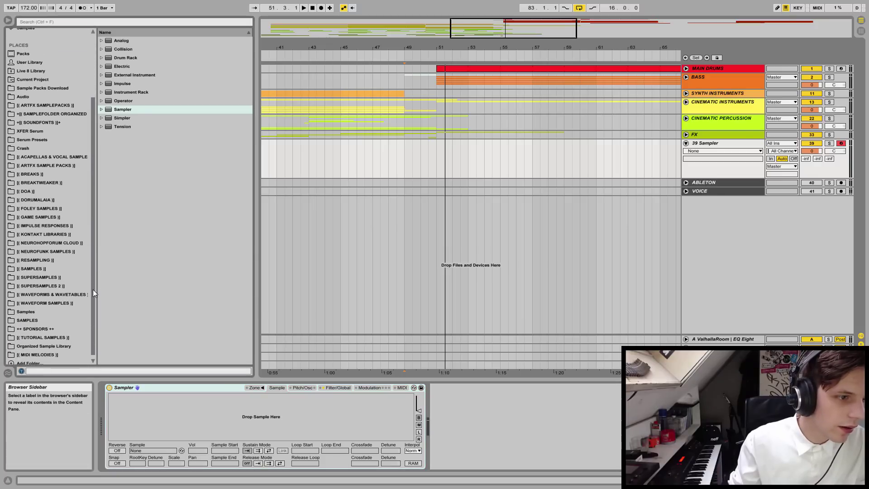
pyautogui.click(31, 258)
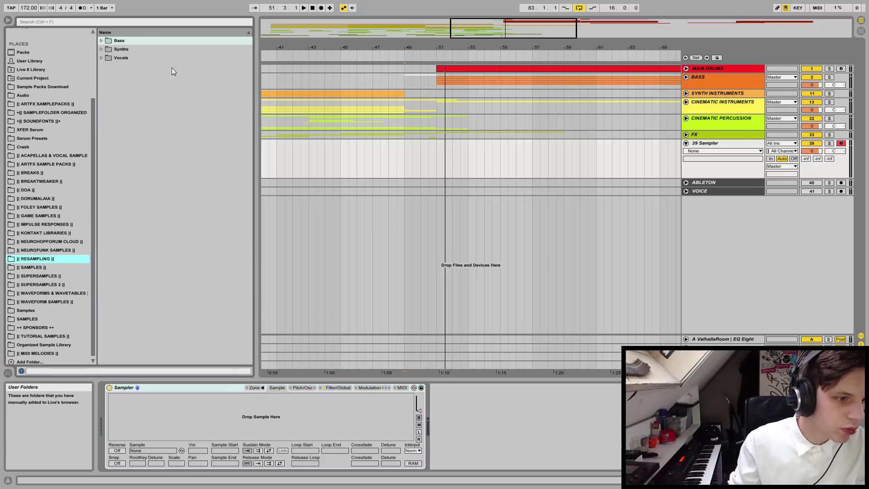
pyautogui.click(101, 49)
pyautogui.click(107, 59)
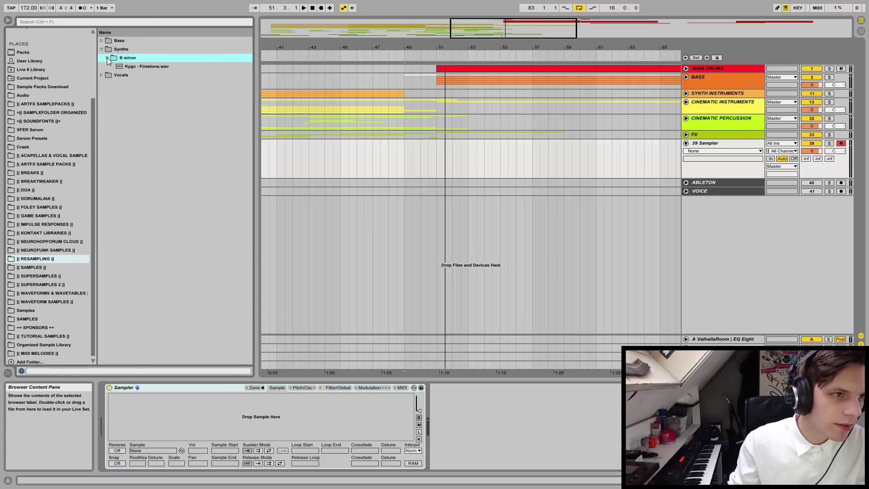
pyautogui.click(101, 49)
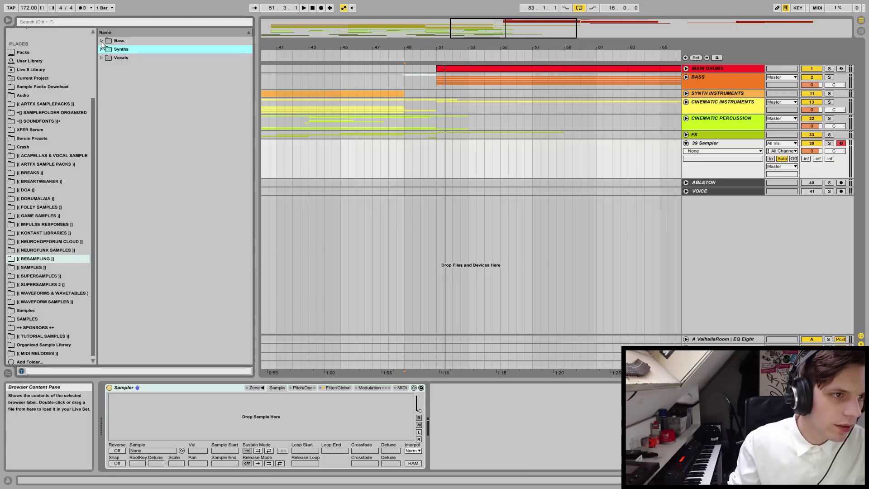
pyautogui.click(101, 41)
pyautogui.click(107, 83)
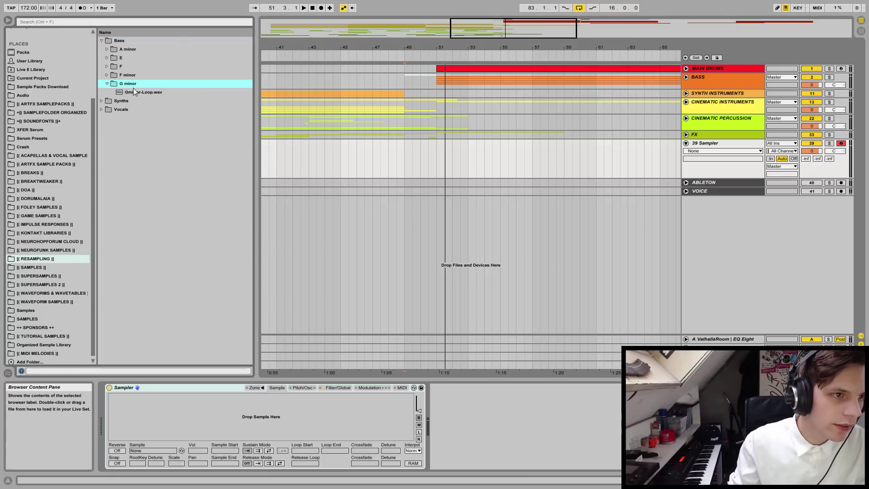
pyautogui.click(137, 92)
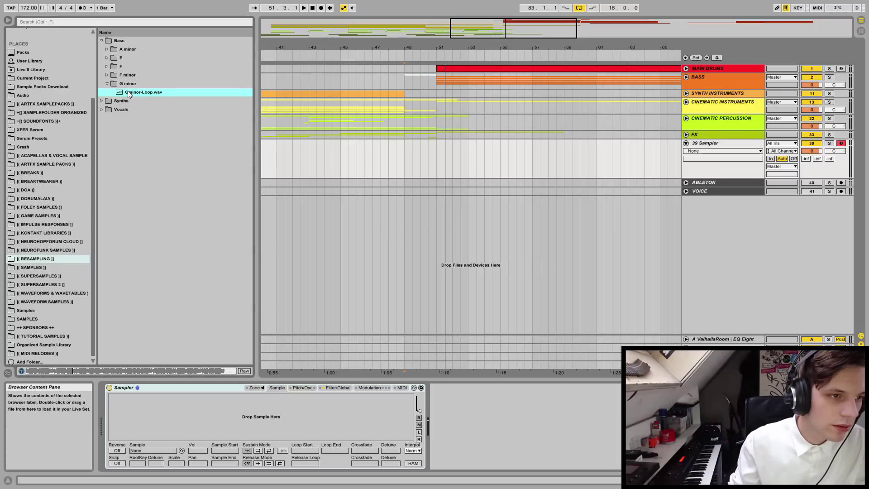
pyautogui.click(124, 80)
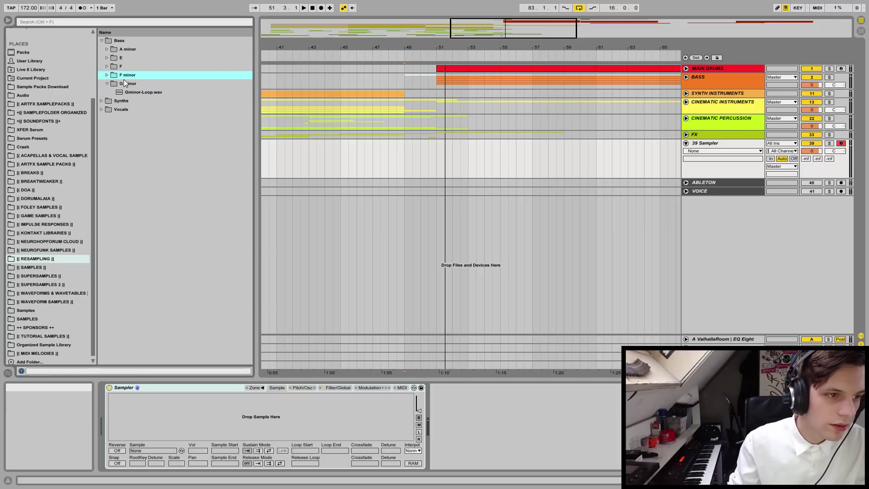
# - Preview bass samples in the F minor folder, including Neurophonic, Neurotastic, Phase BP Bass & Phase Shift Notch and Ring Mod Square
pyautogui.click(107, 75)
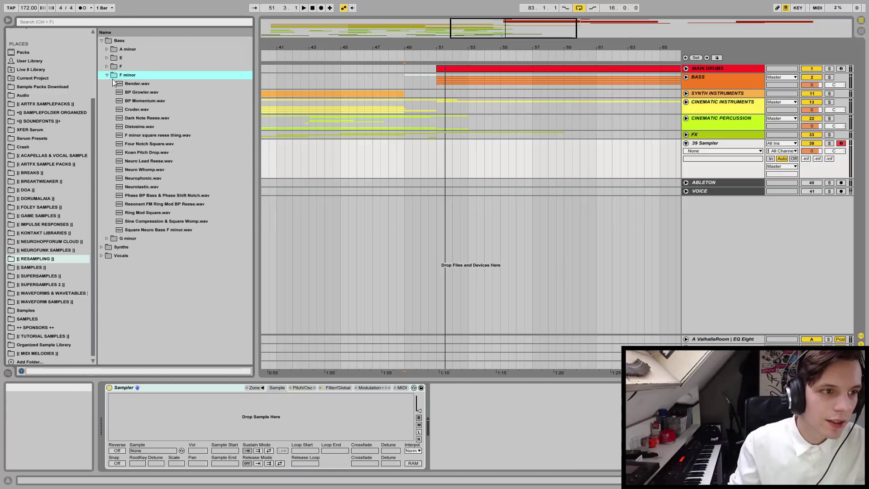
pyautogui.press('Down')
pyautogui.click(145, 177)
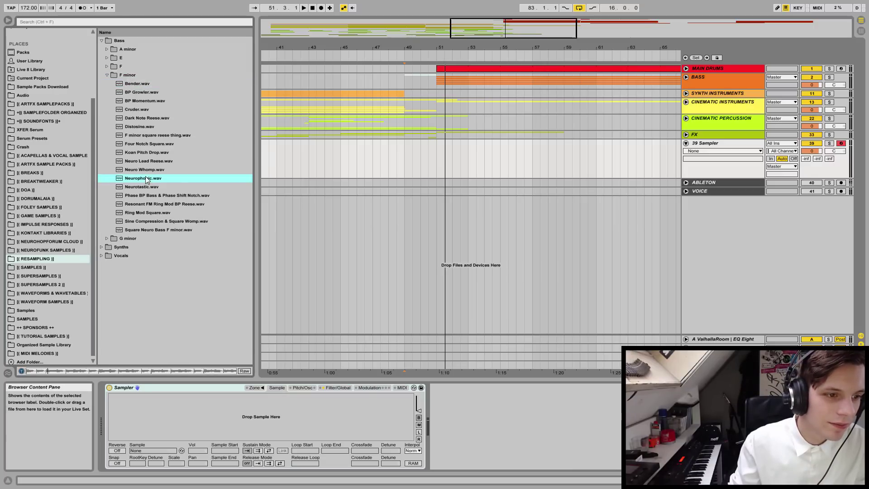
pyautogui.click(146, 186)
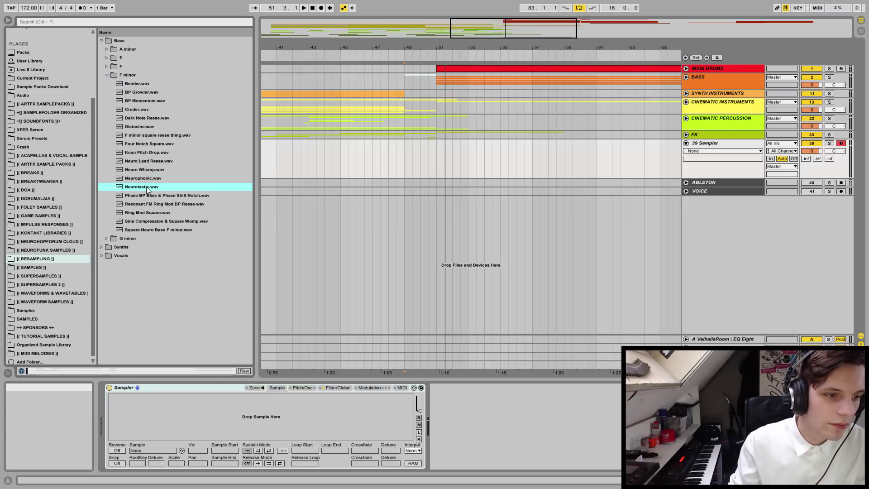
pyautogui.click(145, 197)
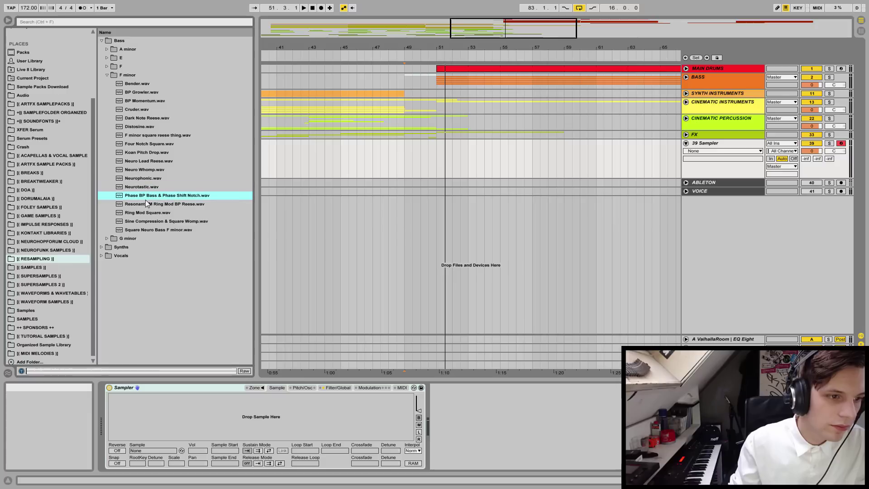
pyautogui.click(146, 205)
pyautogui.click(146, 214)
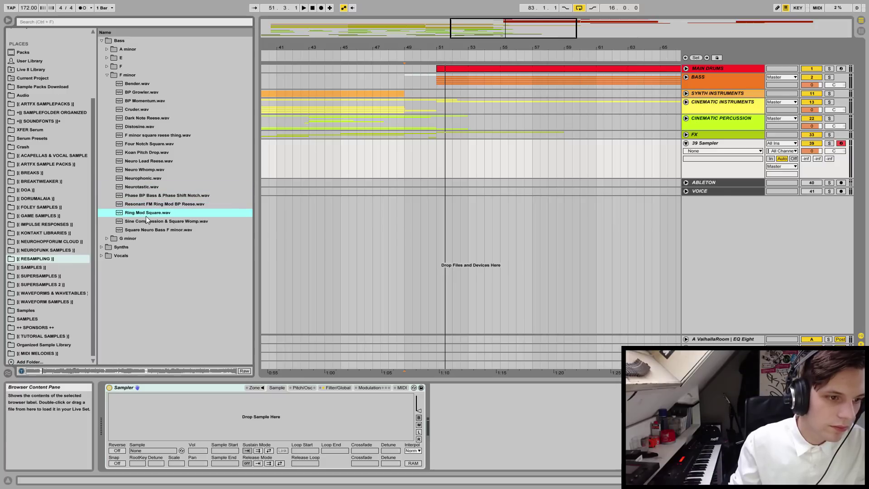
pyautogui.click(108, 75)
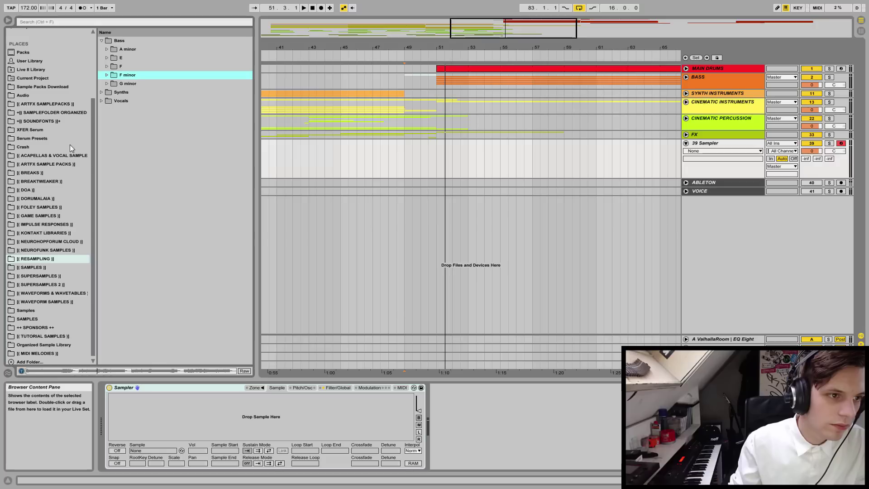
# - Load VEC3 Synths 001 C#.wav from the Vengeance Essential Clubsounds Vol.3 samples into Sampler and set its root key to C#3
pyautogui.click(36, 267)
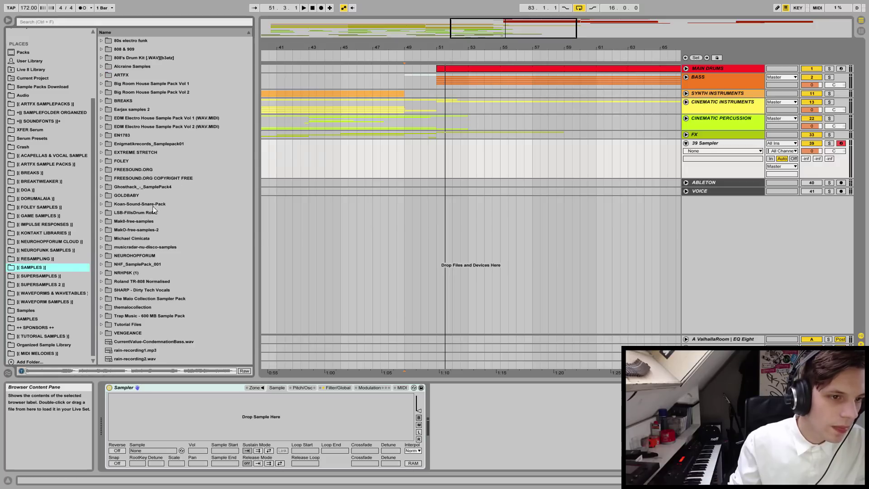
pyautogui.click(103, 332)
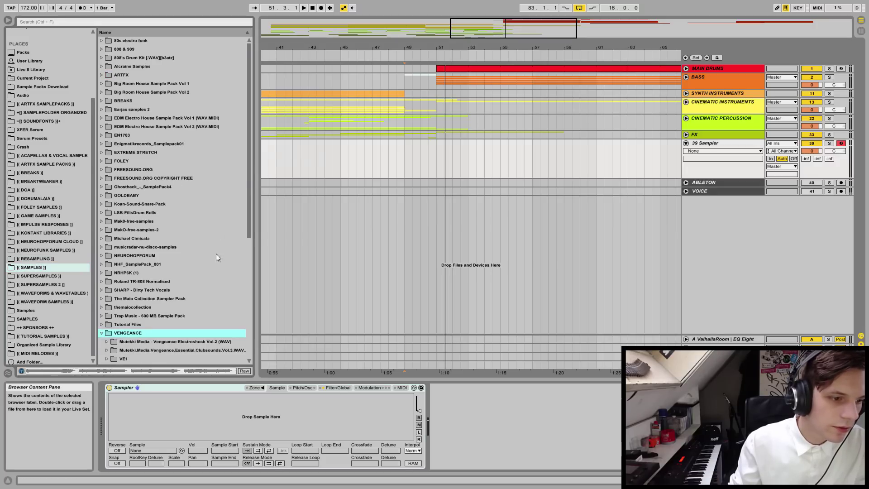
pyautogui.moveTo(251, 173); pyautogui.dragTo(240, 300)
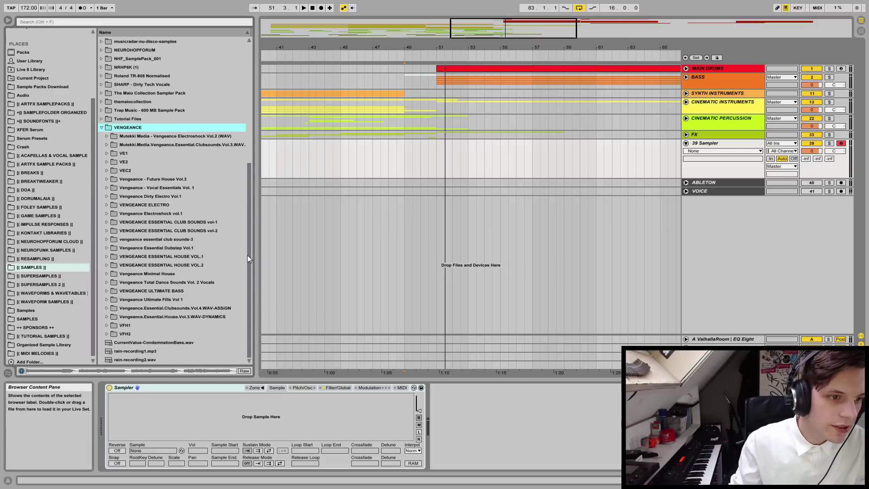
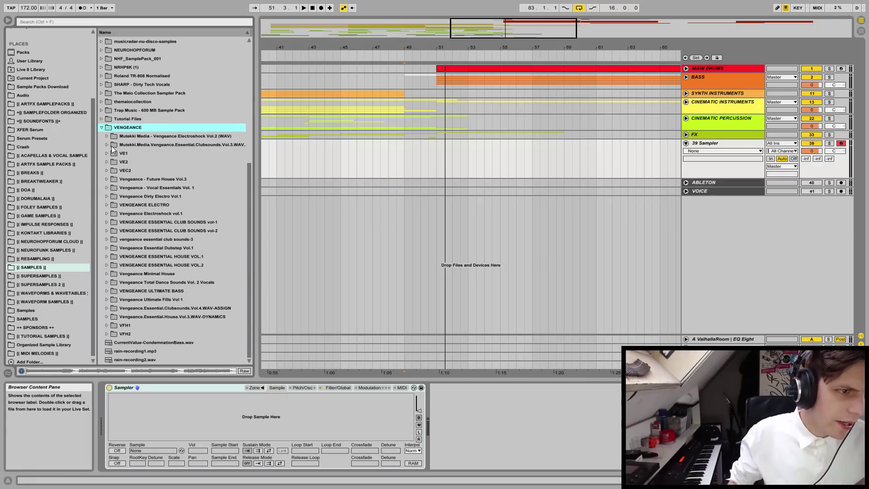
pyautogui.click(107, 146)
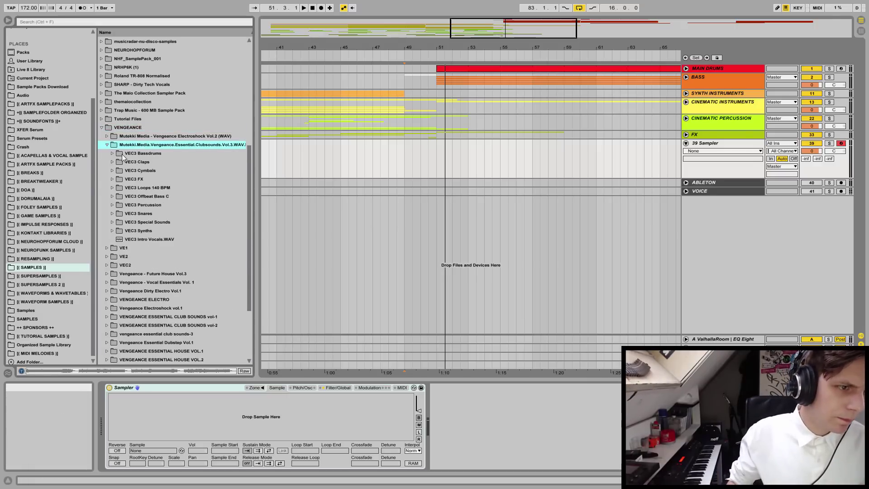
pyautogui.click(113, 233)
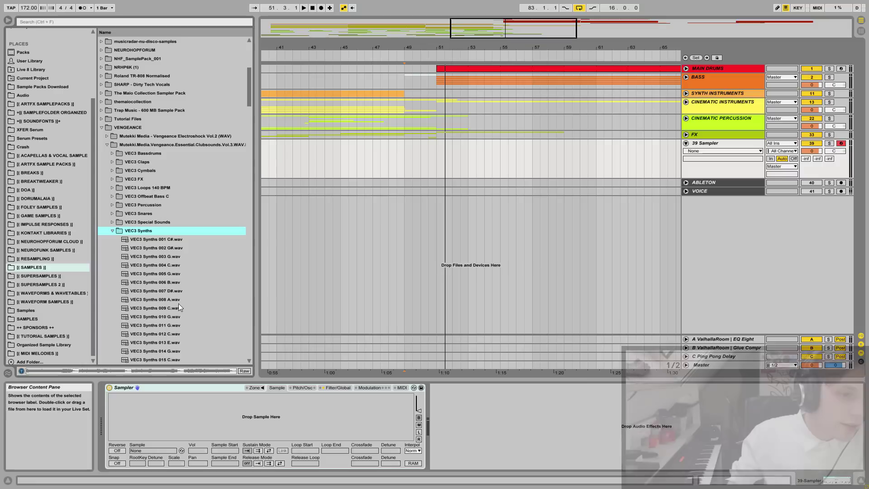
pyautogui.press('Down')
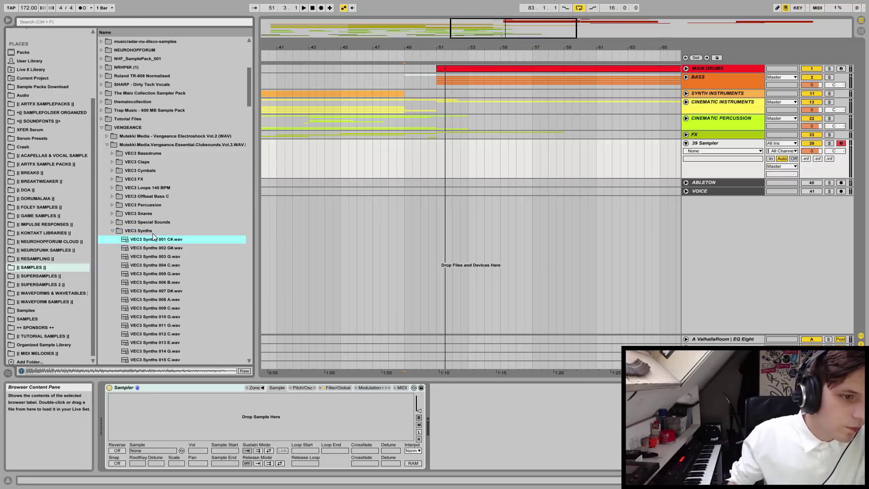
pyautogui.press('Return')
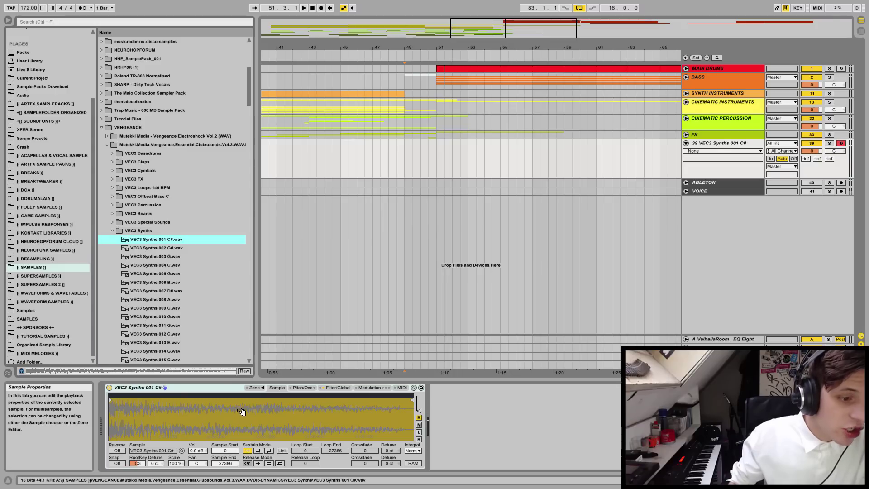
pyautogui.click(138, 463)
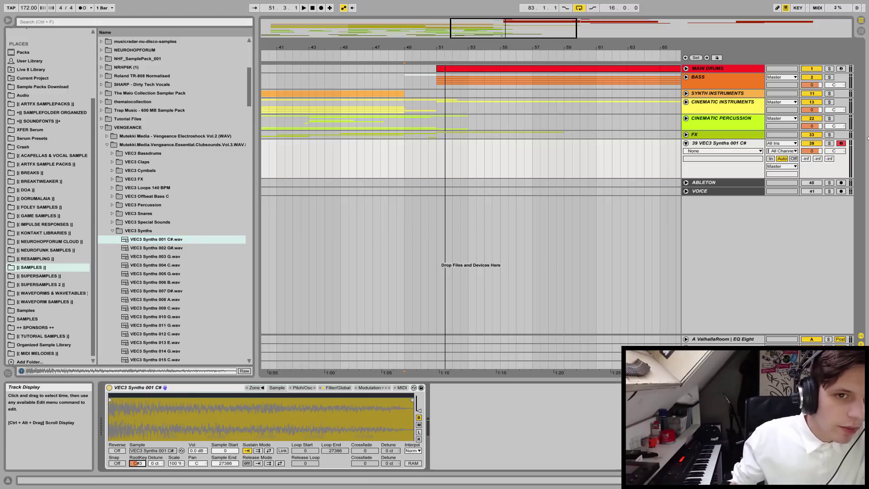
# - Create a two-bar MIDI clip from bar 49 to 51 holding one full-length G2 note, and solo the track to hear it
pyautogui.moveTo(407, 159); pyautogui.dragTo(436, 162)
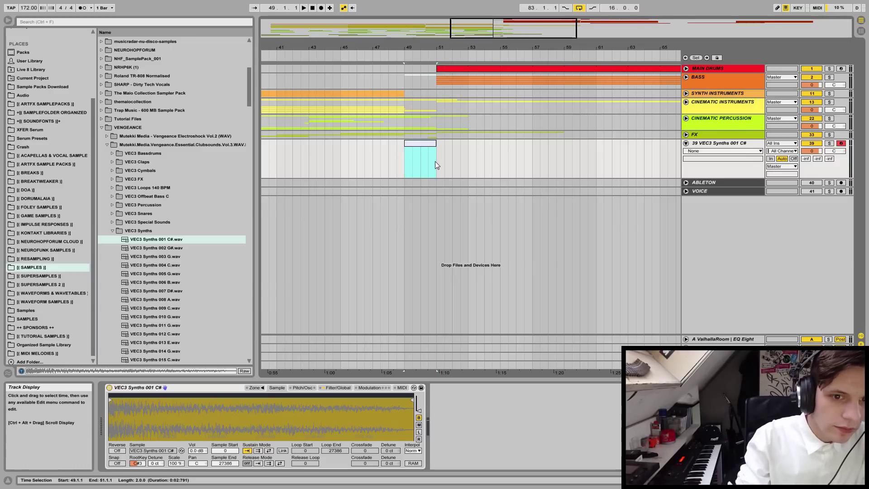
pyautogui.hotkey('ctrl', 'shift', 'm')
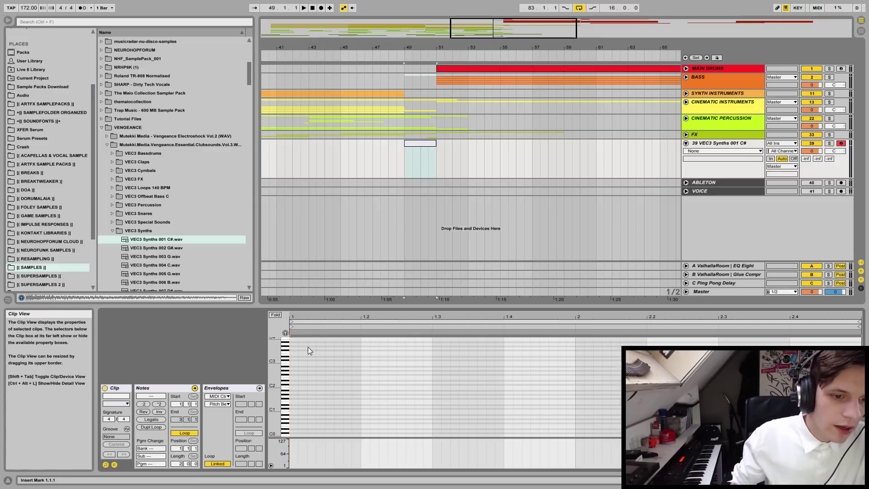
pyautogui.doubleClick(293, 372)
pyautogui.moveTo(293, 374); pyautogui.dragTo(720, 373)
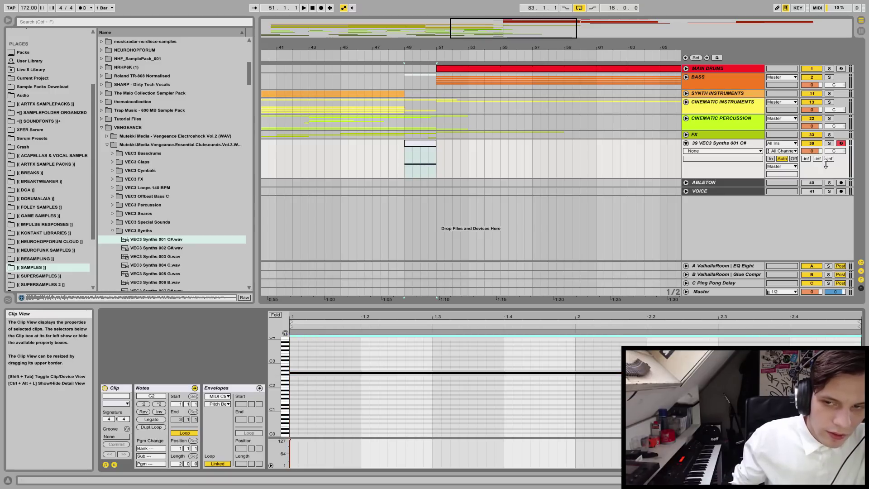
pyautogui.click(829, 143)
pyautogui.press('space')
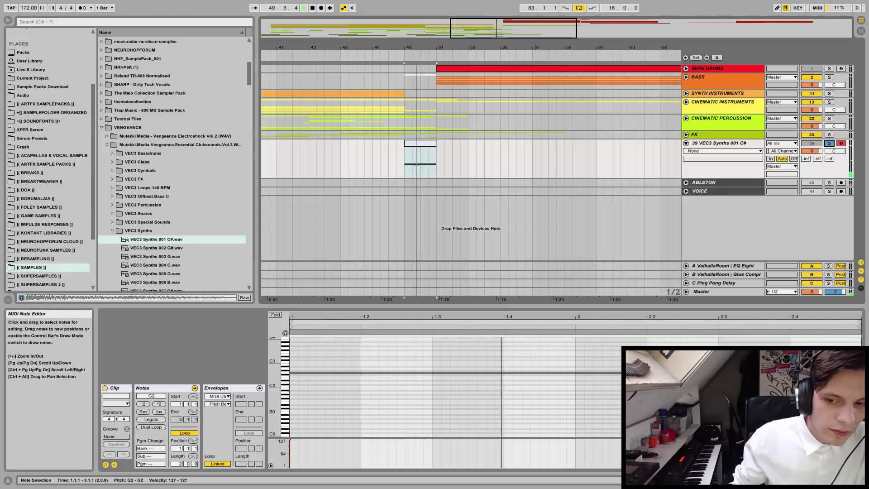
# - Enable Sampler's sustain loop with the sample start linked, looping from 5802 to 15580 with a crossfade of 1086
pyautogui.hotkey('shift', 'Tab')
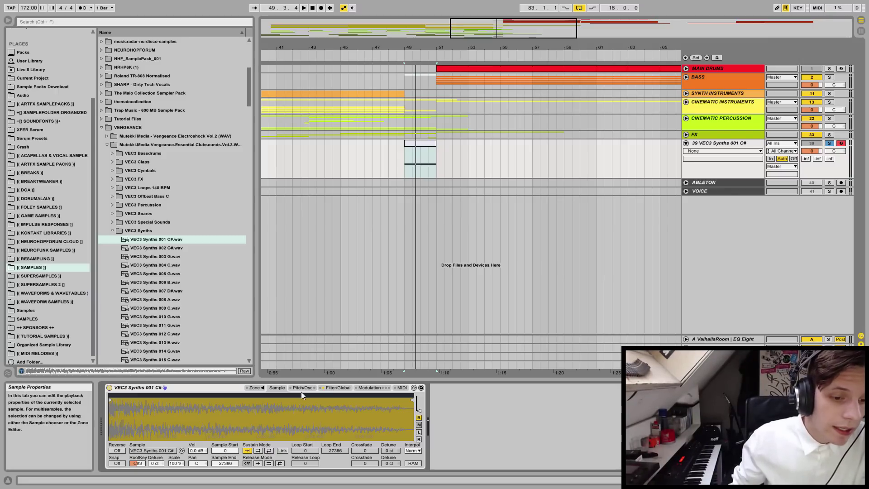
pyautogui.click(268, 450)
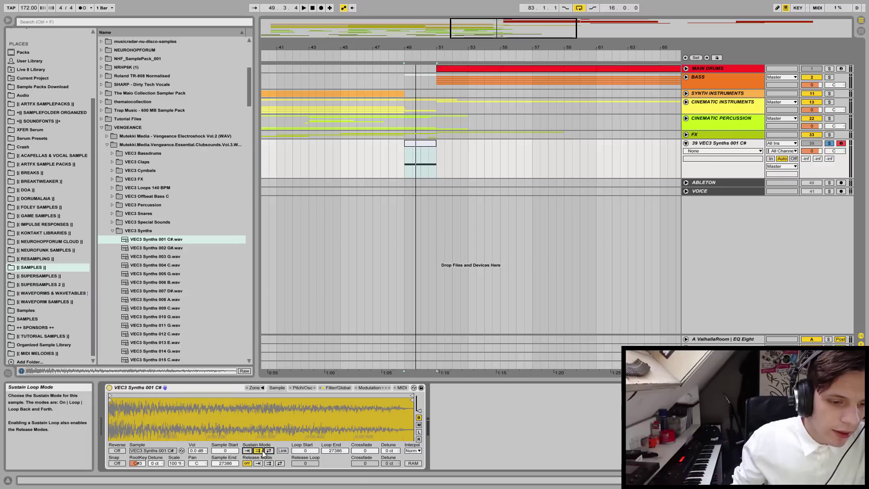
pyautogui.moveTo(109, 395); pyautogui.dragTo(250, 397)
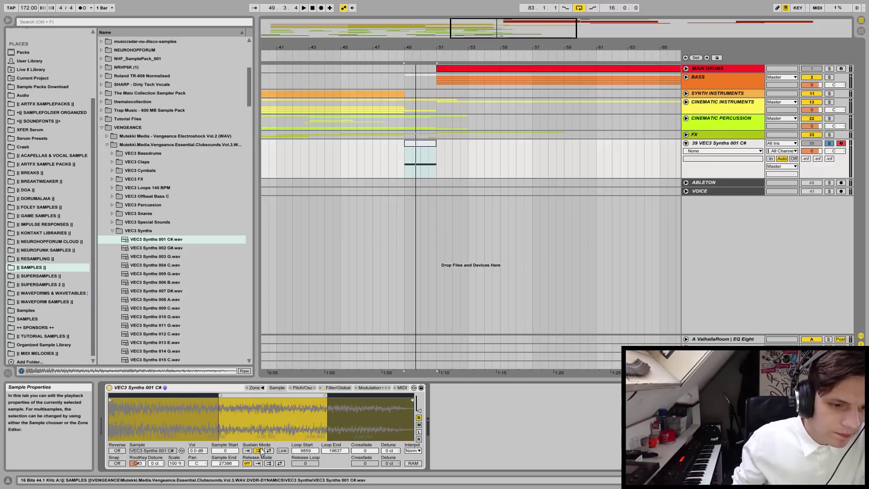
pyautogui.click(282, 451)
pyautogui.moveTo(238, 395); pyautogui.dragTo(192, 395)
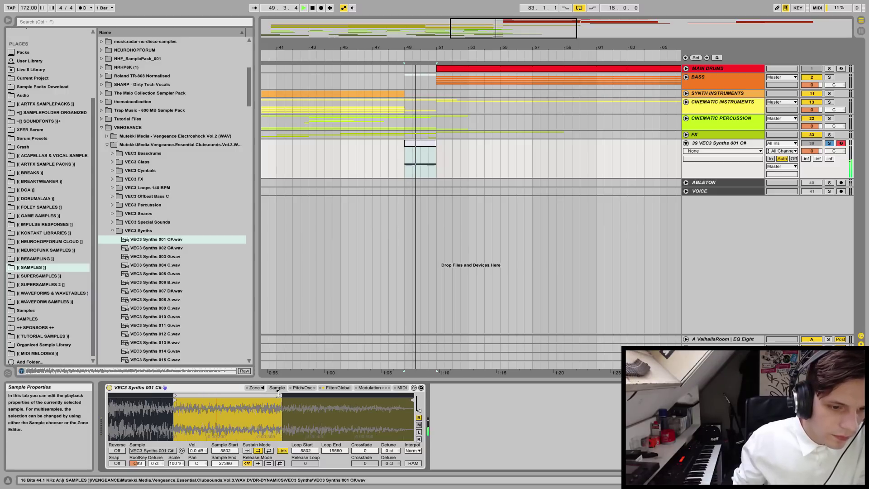
pyautogui.click(365, 450)
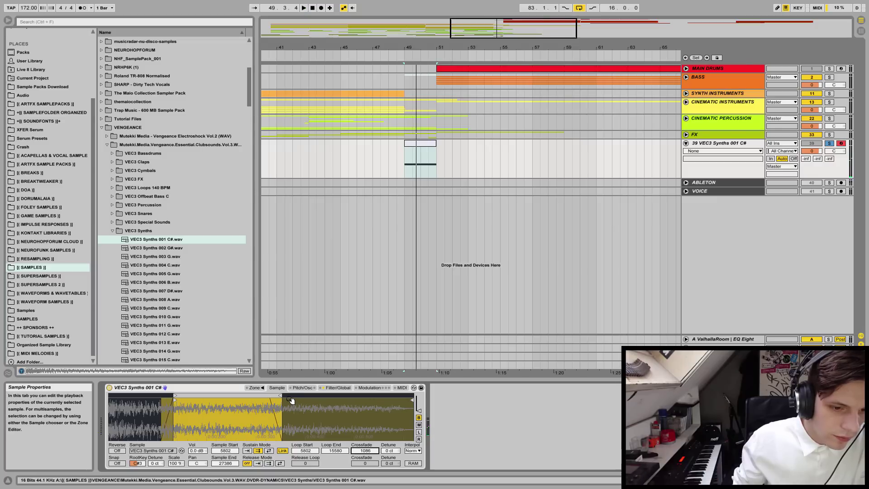
# - Reverse the sample in Sampler and narrow the sustain loop to 13348–16756, with the sample end at 17405
pyautogui.moveTo(279, 396)
pyautogui.mouseDown()
pyautogui.moveTo(198, 395)
pyautogui.moveTo(275, 401)
pyautogui.mouseUp()
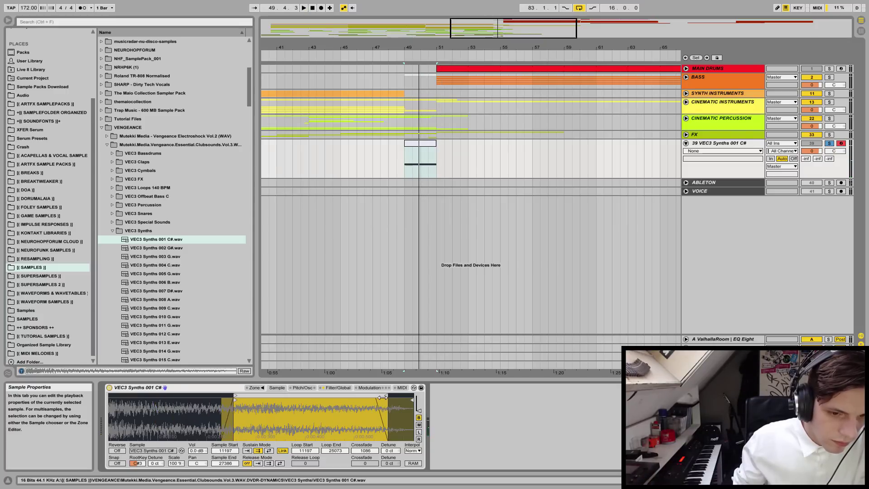
pyautogui.click(117, 451)
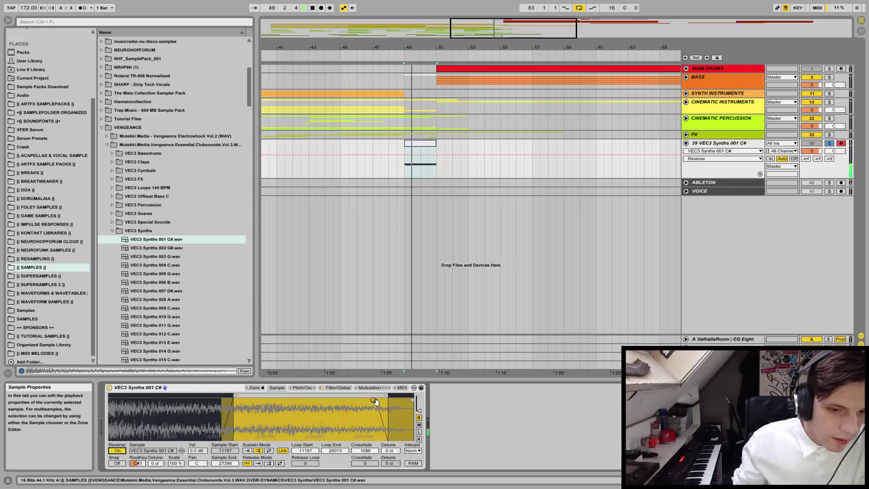
pyautogui.moveTo(370, 396); pyautogui.dragTo(276, 397)
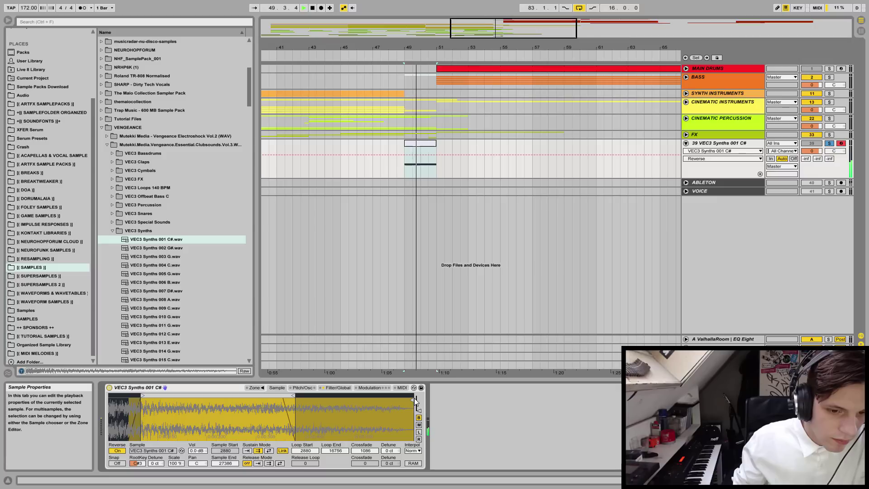
pyautogui.moveTo(407, 399); pyautogui.dragTo(300, 399)
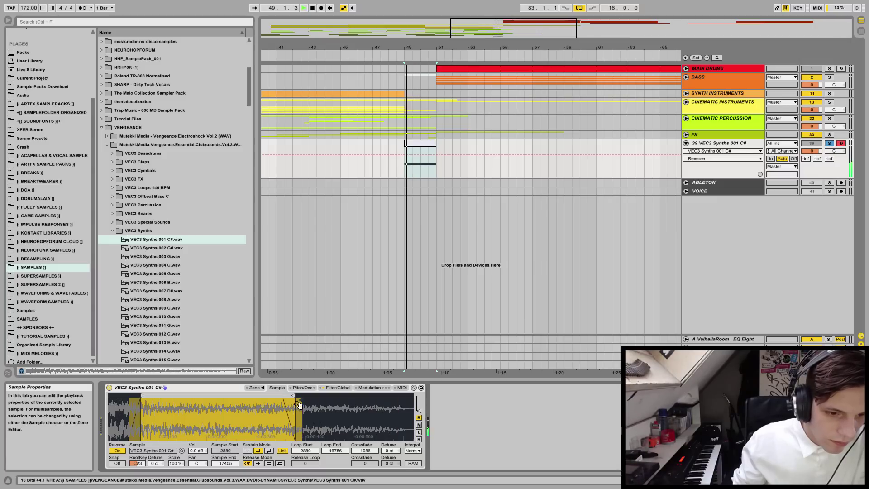
pyautogui.moveTo(147, 400); pyautogui.dragTo(269, 400)
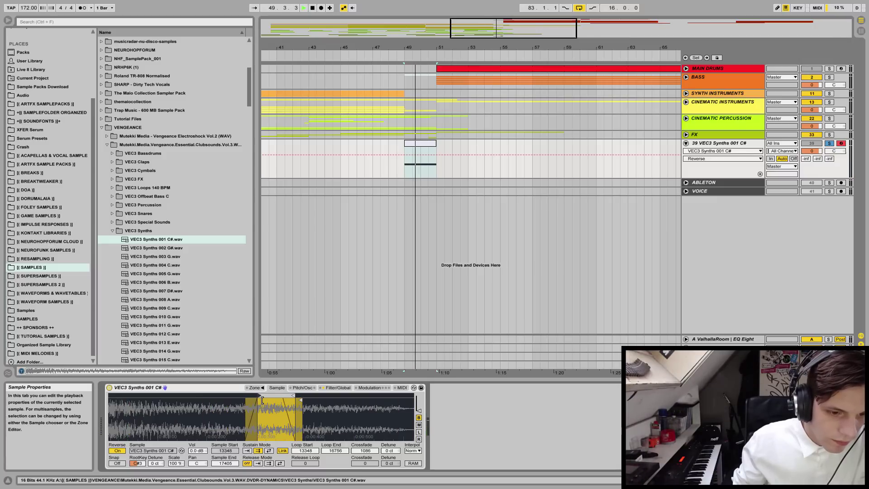
# - Raise the loop crossfade to 5219, move the sustain loop to 15661–22761 with the sample ending at 22761, and audition it
pyautogui.moveTo(364, 450); pyautogui.dragTo(364, 436)
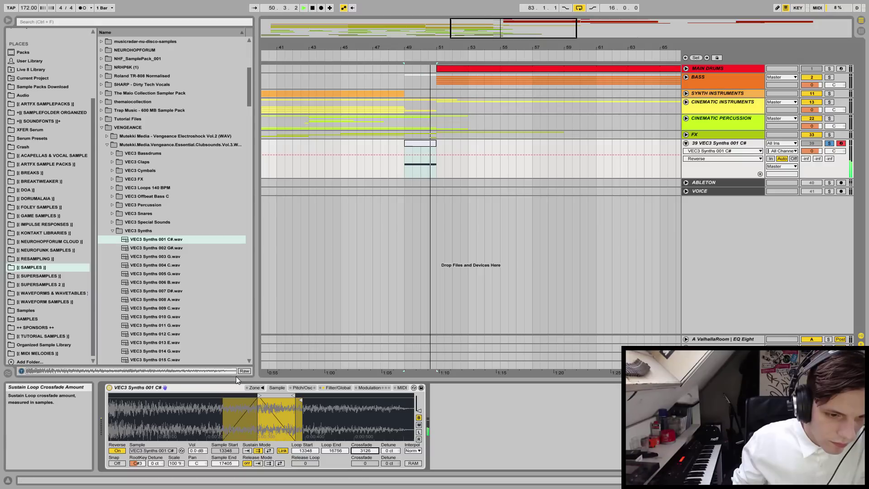
pyautogui.moveTo(261, 396); pyautogui.dragTo(217, 397)
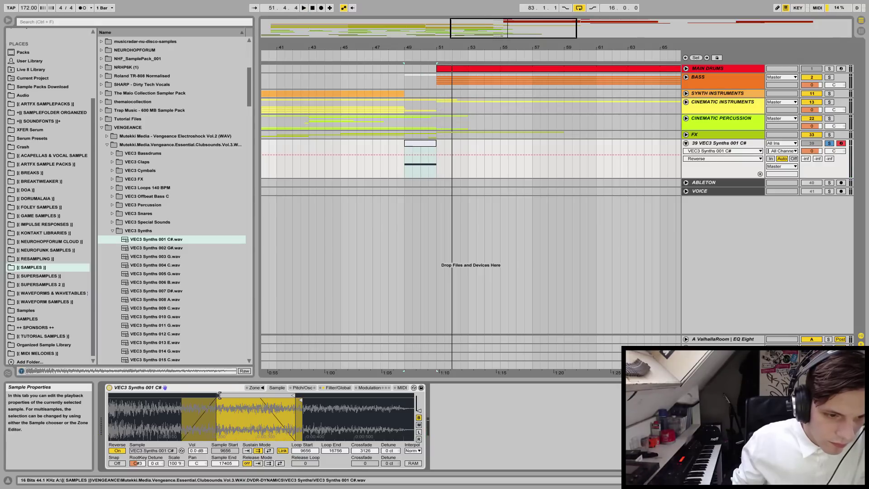
pyautogui.moveTo(367, 456); pyautogui.dragTo(368, 443)
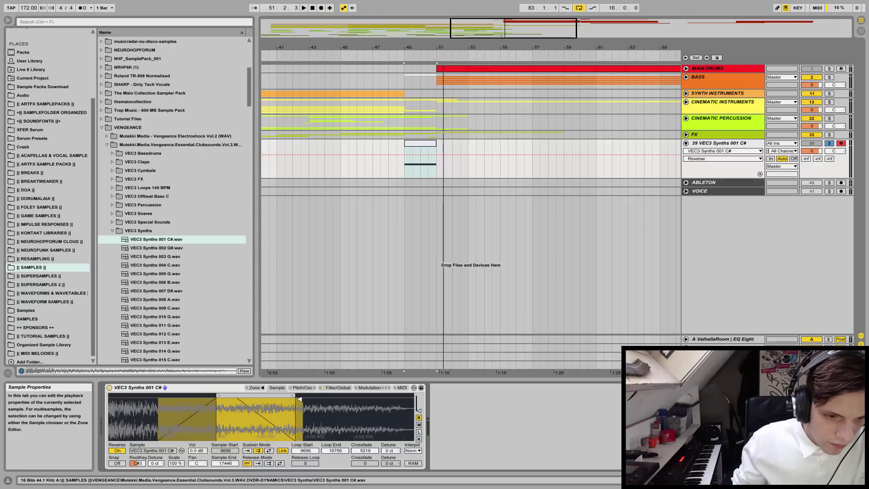
pyautogui.moveTo(299, 398); pyautogui.dragTo(361, 397)
pyautogui.moveTo(217, 396); pyautogui.dragTo(284, 396)
pyautogui.press('space')
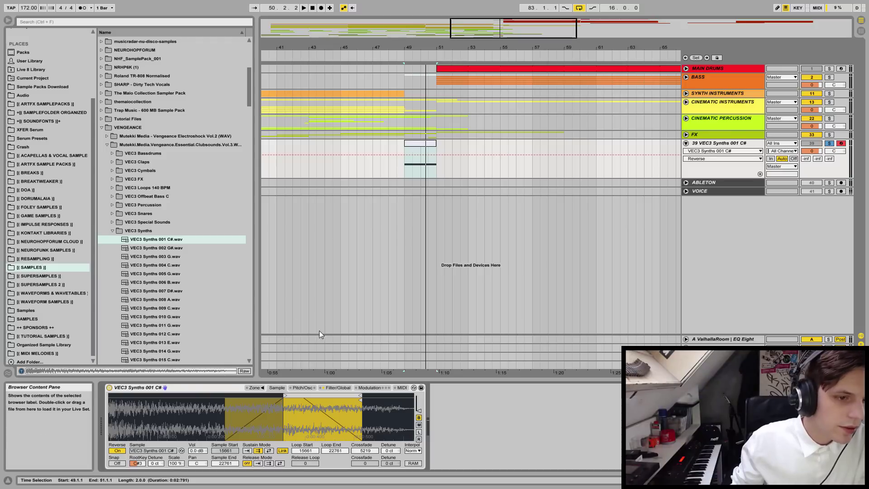
# - Enable Sampler's pitch envelope with an amount of +24 st and an attack of 710 ms, and play the clip
pyautogui.click(304, 388)
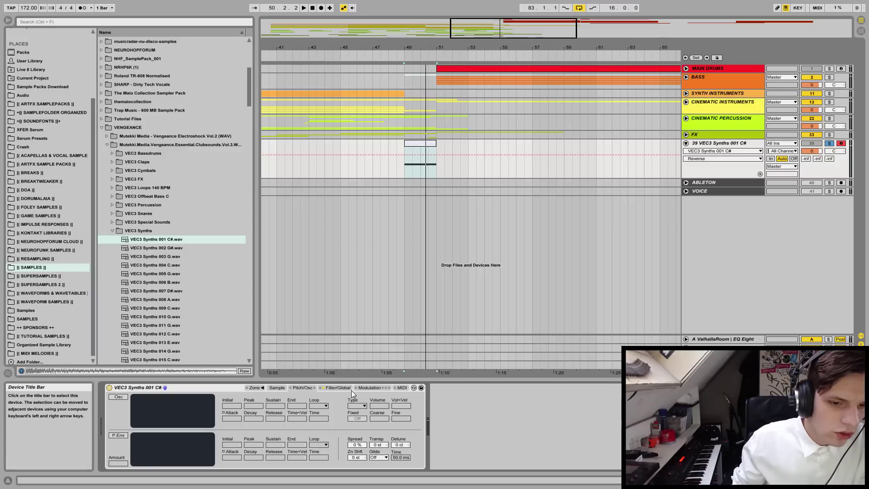
pyautogui.click(400, 387)
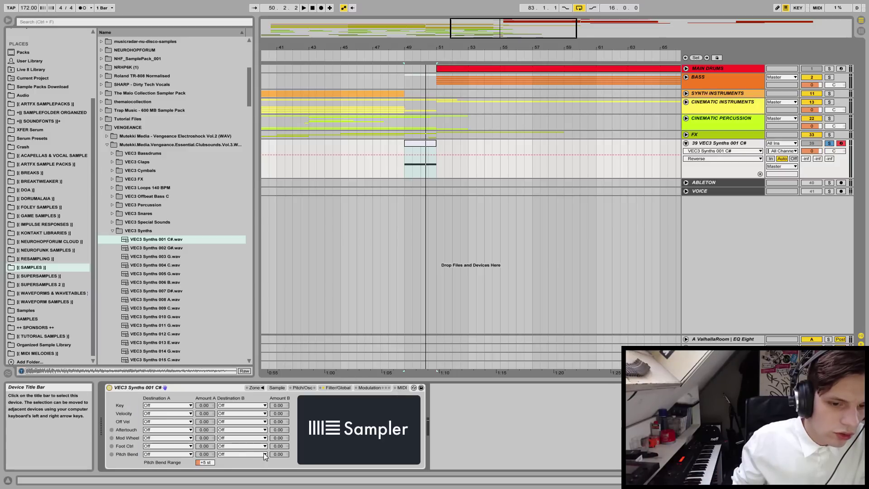
pyautogui.click(205, 462)
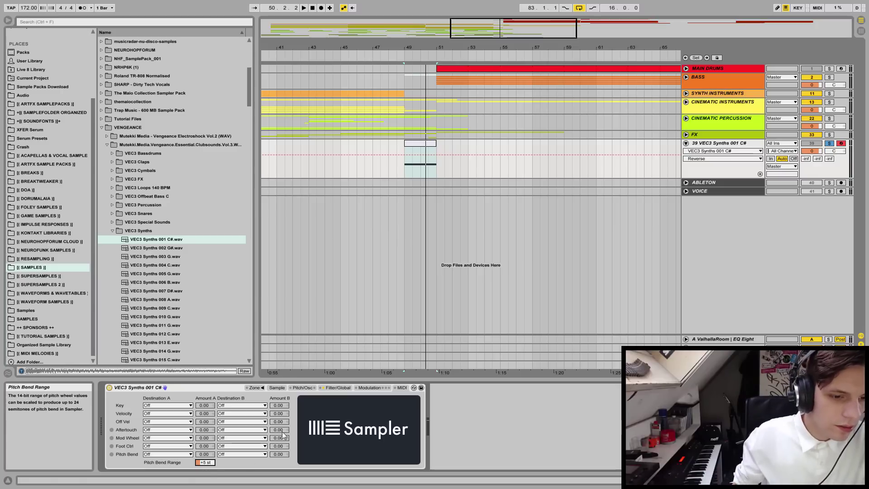
pyautogui.click(301, 388)
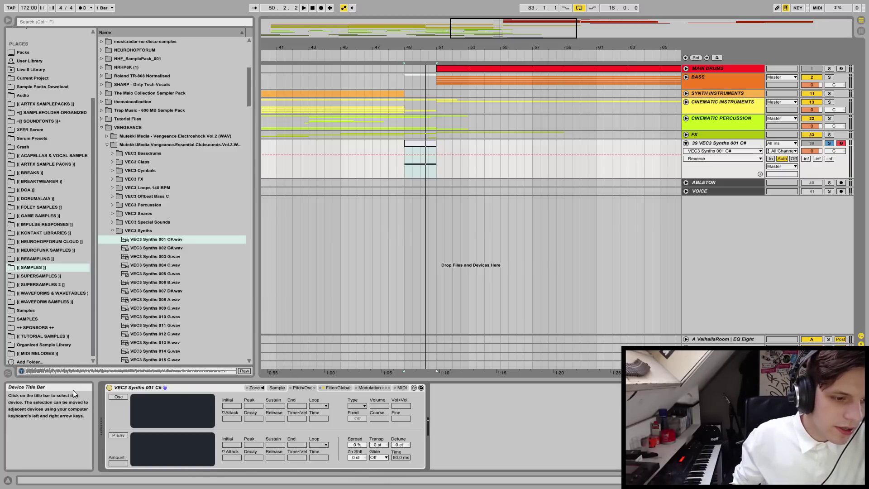
pyautogui.click(119, 435)
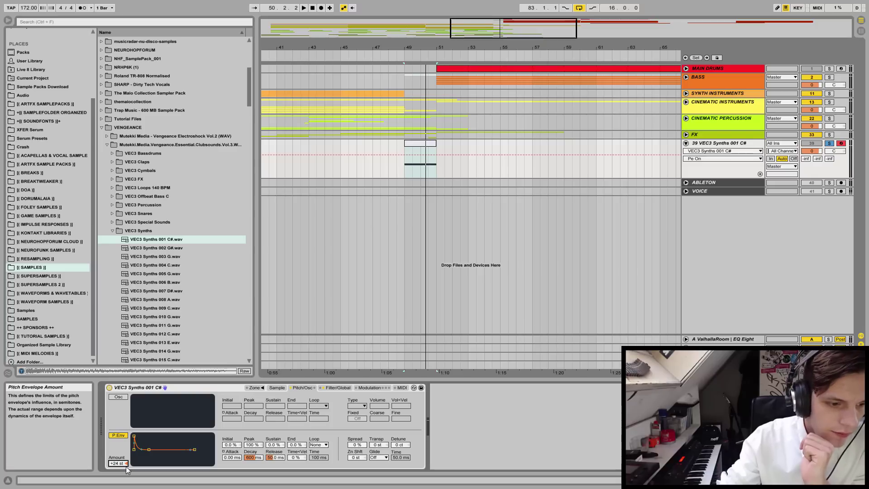
pyautogui.moveTo(231, 458); pyautogui.dragTo(231, 430)
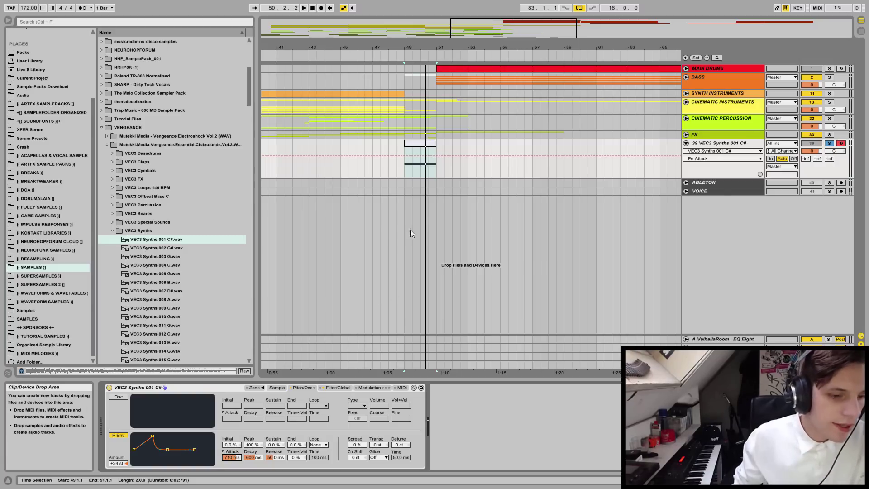
pyautogui.press('space')
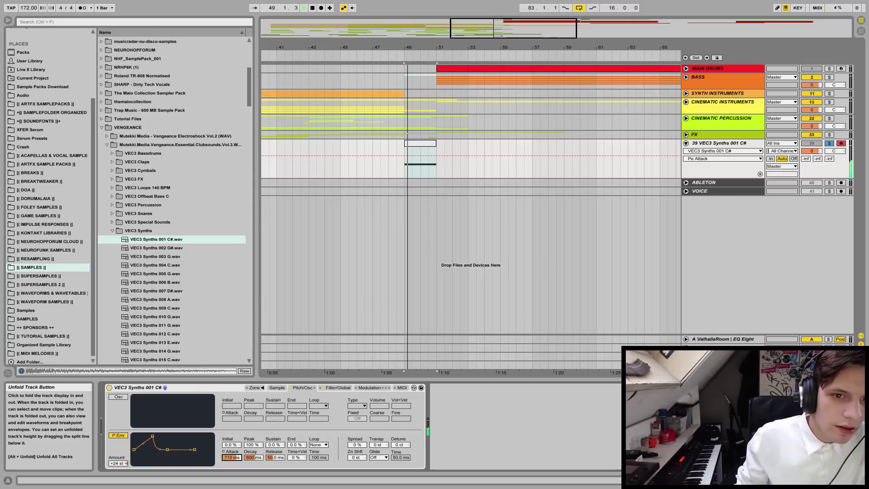
pyautogui.press('space')
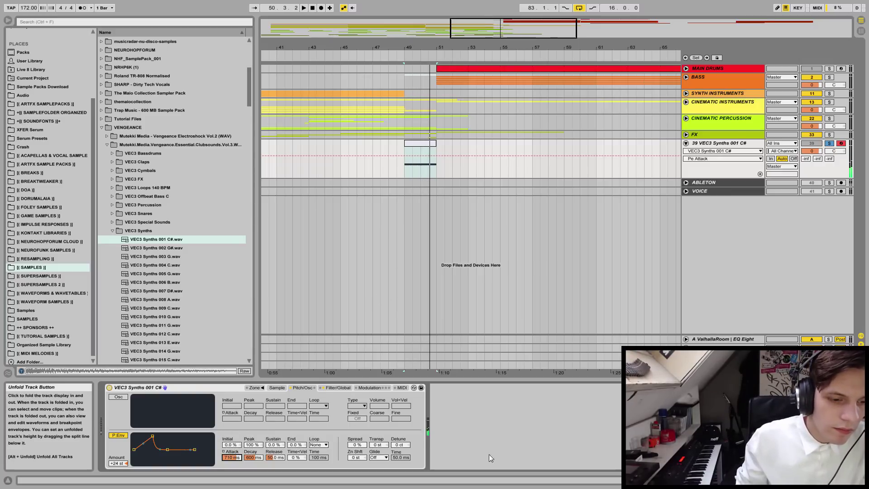
# - Lengthen the pitch envelope's attack to 2.97 s while listening to the rise
pyautogui.moveTo(232, 457)
pyautogui.mouseDown()
pyautogui.moveTo(231, 434)
pyautogui.moveTo(231, 467)
pyautogui.mouseUp()
pyautogui.press('space')
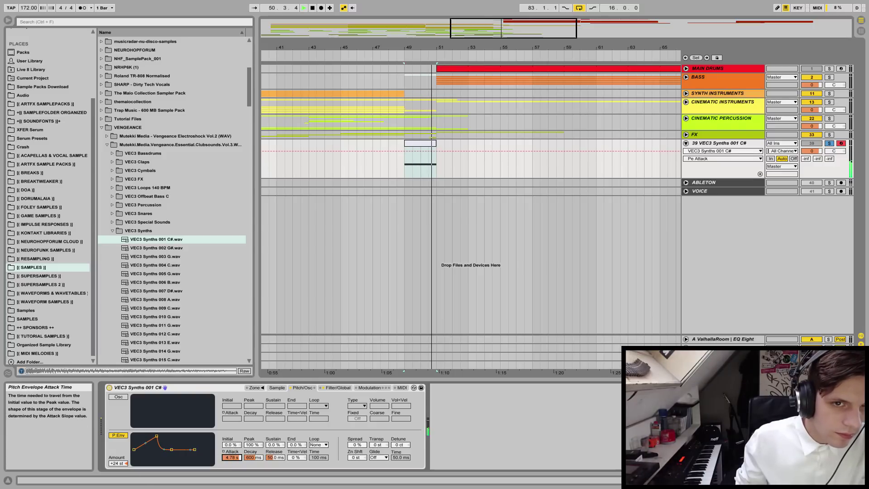
pyautogui.moveTo(231, 457); pyautogui.dragTo(232, 464)
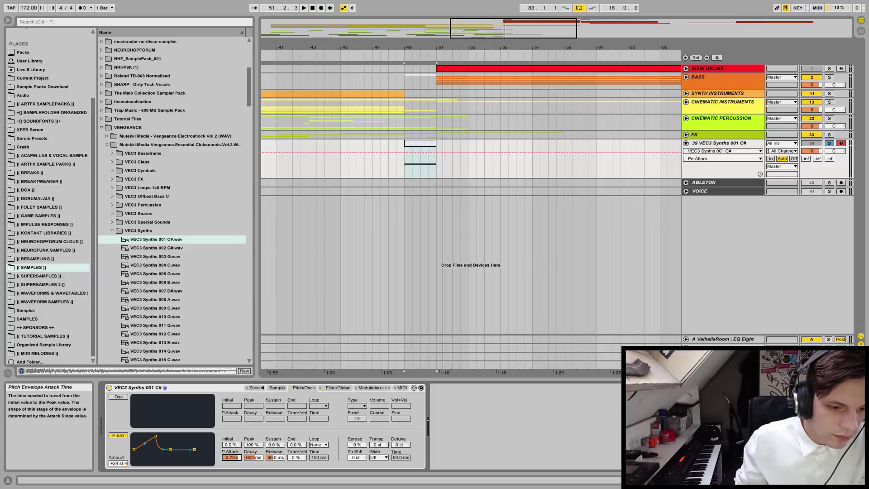
pyautogui.press('space')
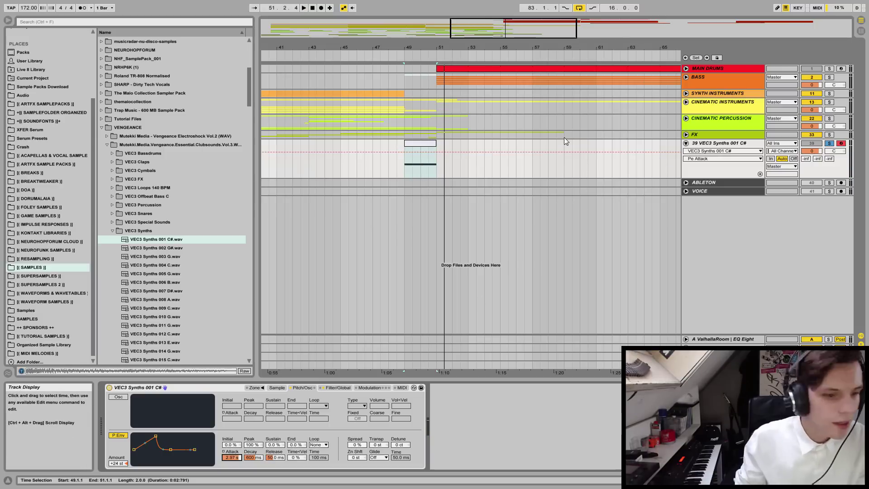
# - Raise the Sampler filter's Morph to 45 and audition the sound
pyautogui.click(334, 389)
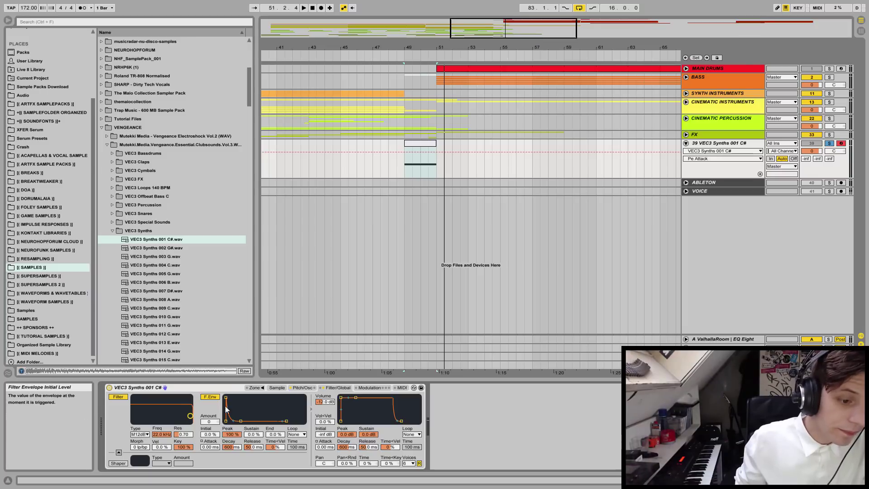
pyautogui.moveTo(138, 448); pyautogui.dragTo(138, 411)
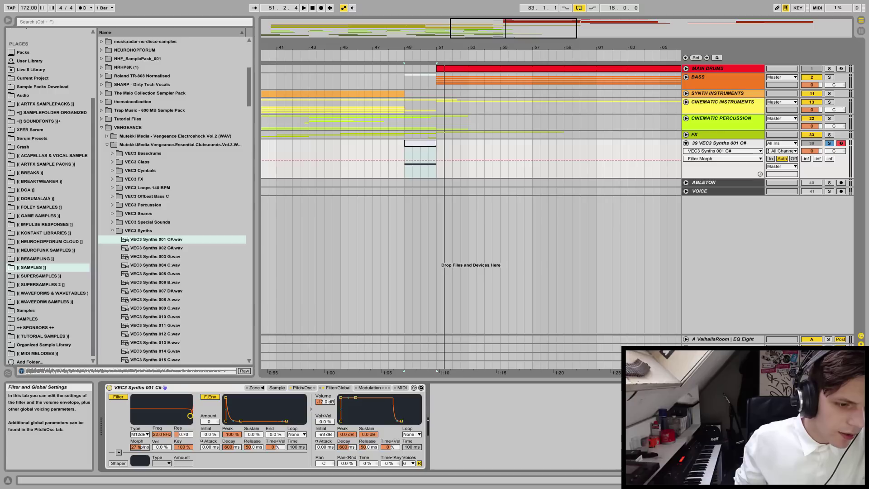
pyautogui.press('space')
# - Automate the filter frequency to fall steadily from 22.0 kHz at bar 49 to a low value at bar 51, and play it
pyautogui.moveTo(161, 434)
pyautogui.mouseDown()
pyautogui.moveTo(162, 450)
pyautogui.moveTo(161, 430)
pyautogui.mouseUp()
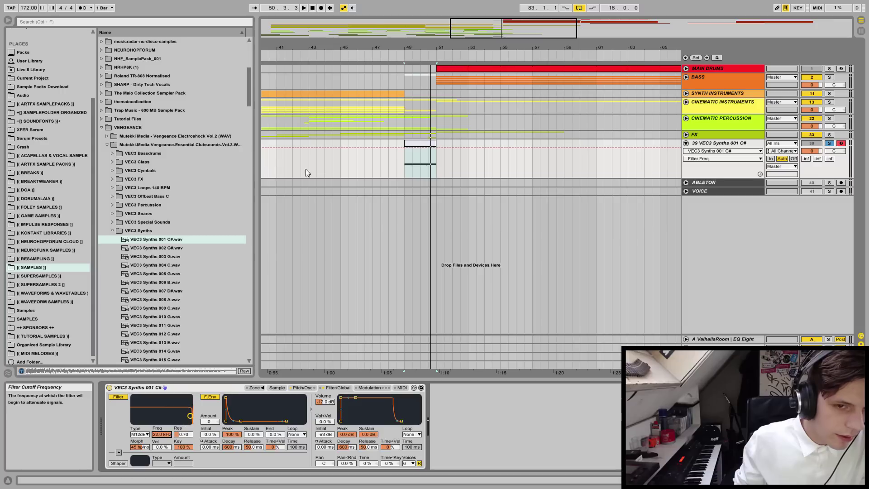
pyautogui.click(406, 160)
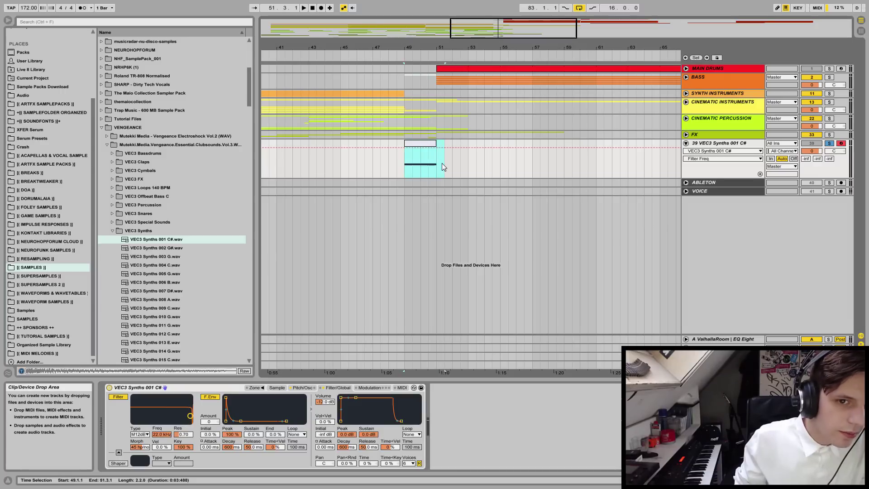
pyautogui.moveTo(436, 148); pyautogui.dragTo(436, 164)
pyautogui.click(404, 170)
pyautogui.press('space')
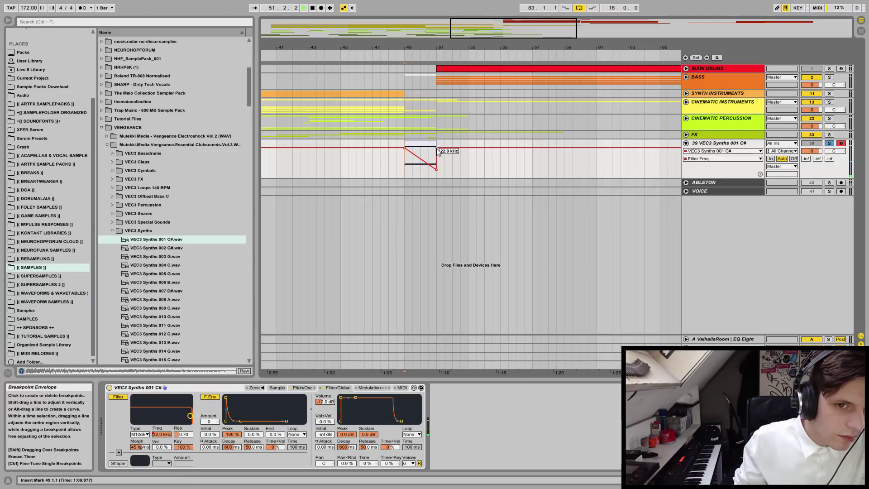
pyautogui.click(436, 149)
pyautogui.click(369, 387)
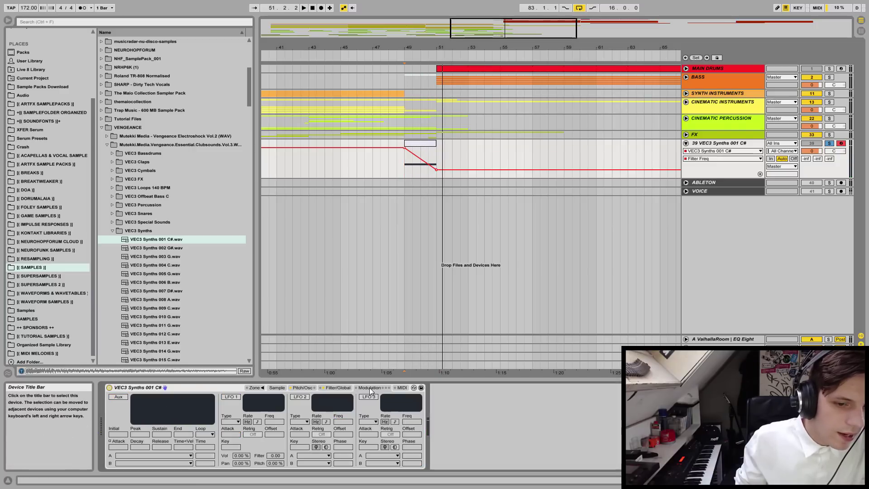
pyautogui.click(302, 387)
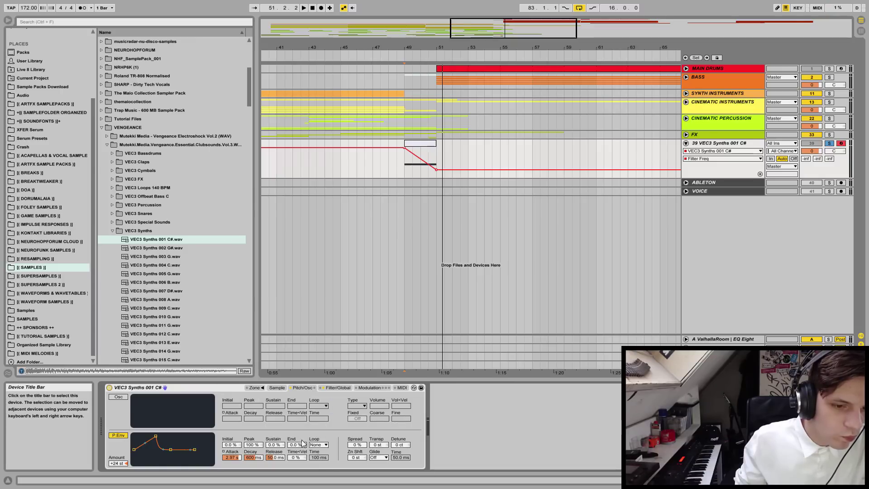
pyautogui.click(372, 388)
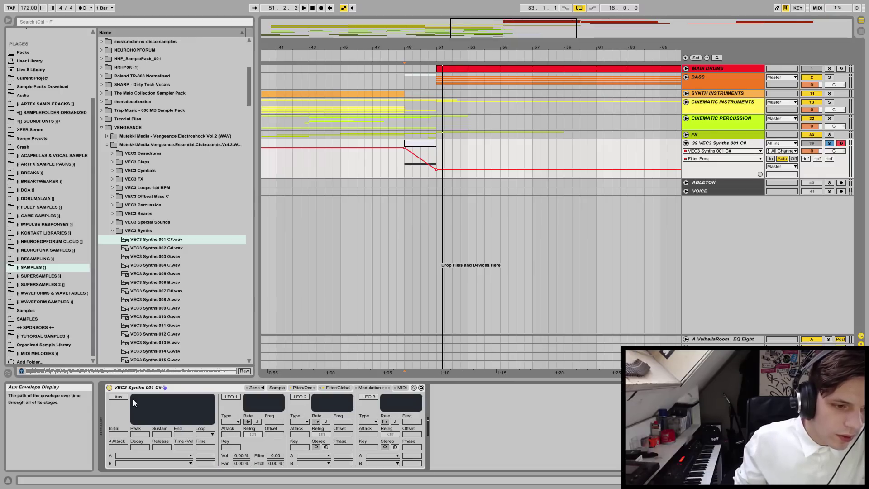
pyautogui.click(119, 396)
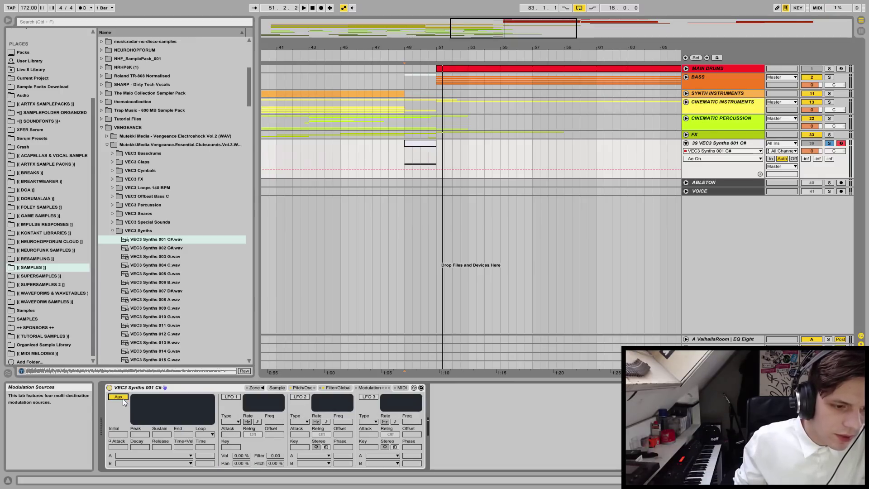
pyautogui.click(123, 399)
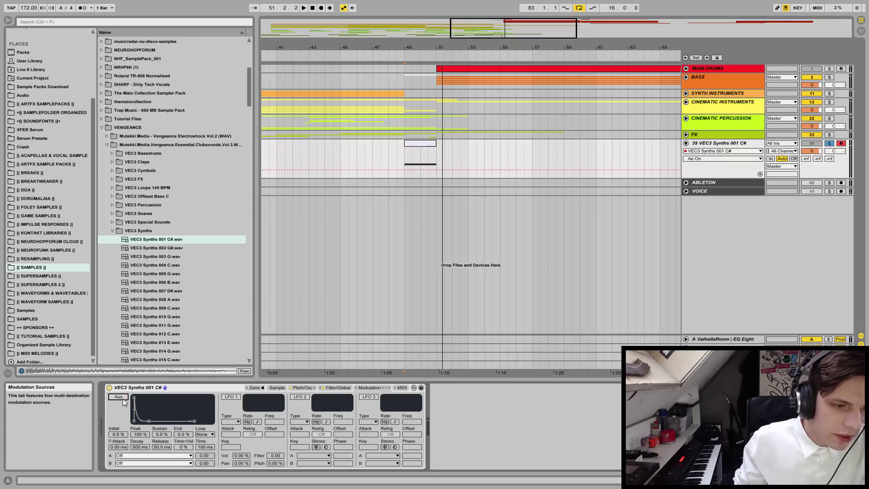
# - Set Sampler's Spread to 61 % and play the clip
pyautogui.click(328, 388)
pyautogui.click(300, 389)
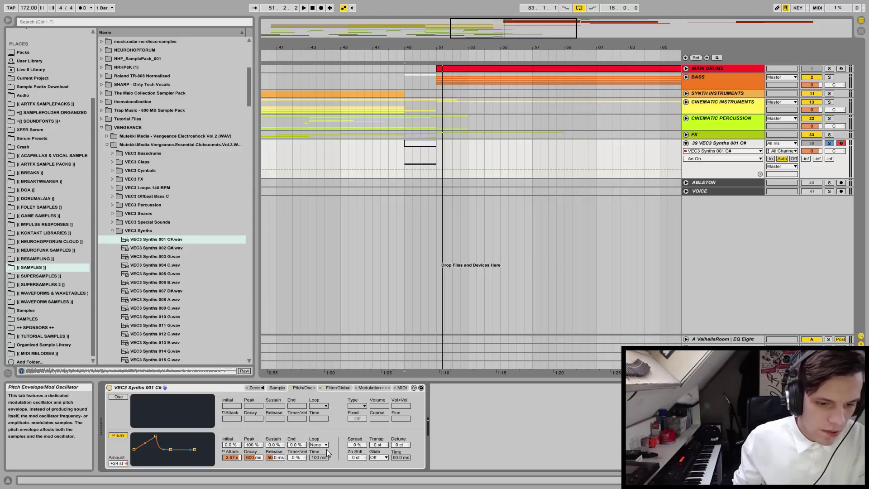
pyautogui.moveTo(357, 445); pyautogui.dragTo(357, 416)
pyautogui.press('space')
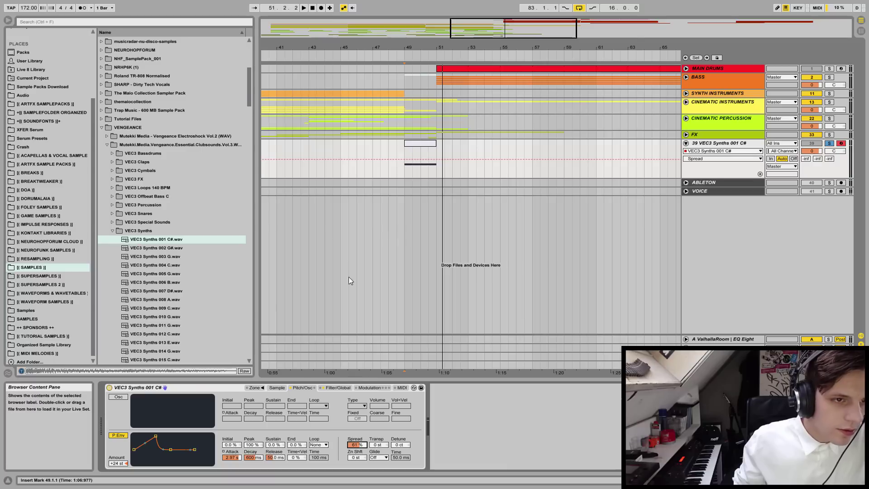
# - Set the volume envelope's attack to 7.71 s and play the clip from bar 49
pyautogui.click(366, 388)
pyautogui.click(339, 388)
pyautogui.click(325, 447)
pyautogui.moveTo(325, 447); pyautogui.dragTo(325, 430)
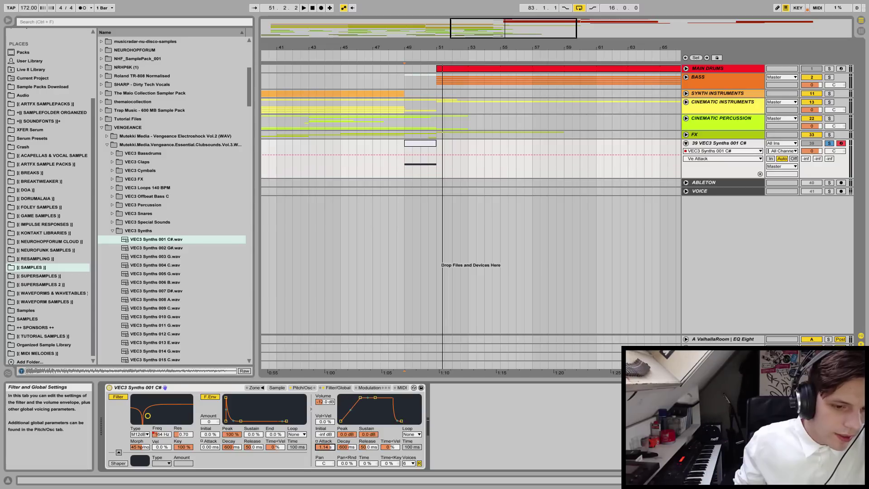
pyautogui.press('space')
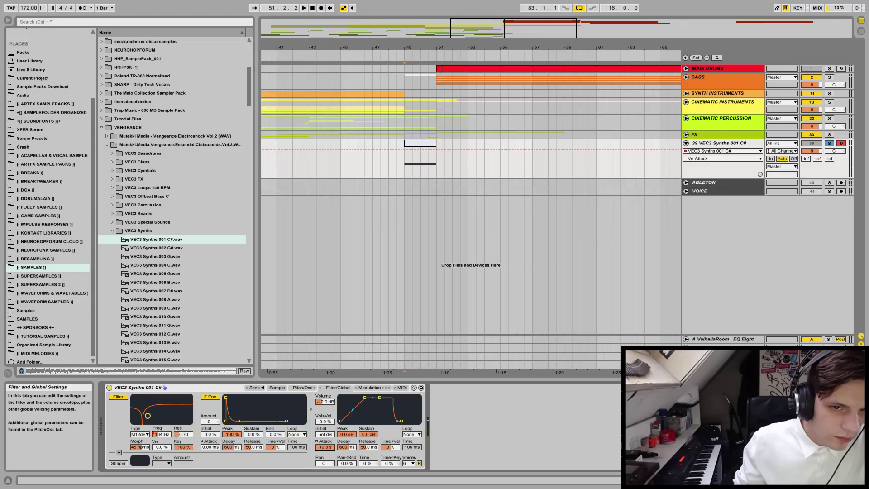
pyautogui.press('space')
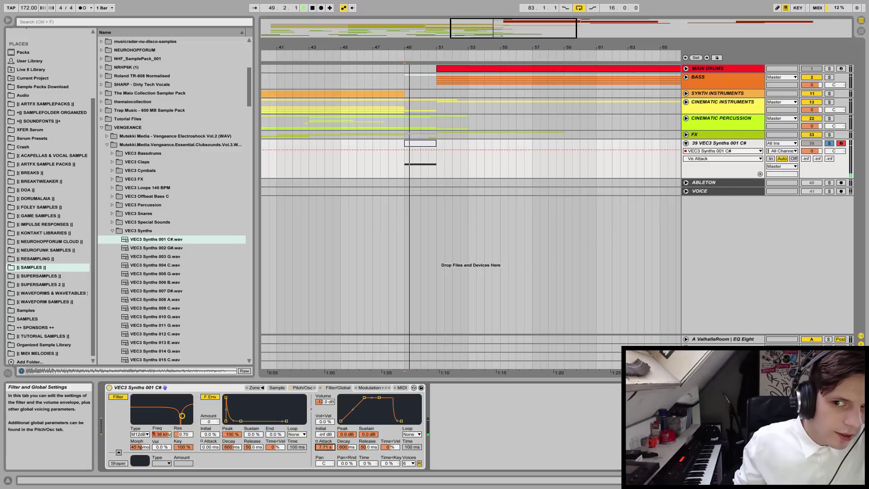
# - Shorten the volume envelope's attack to 5.79 s and play the clip from bar 49
pyautogui.press('space')
pyautogui.press('space')
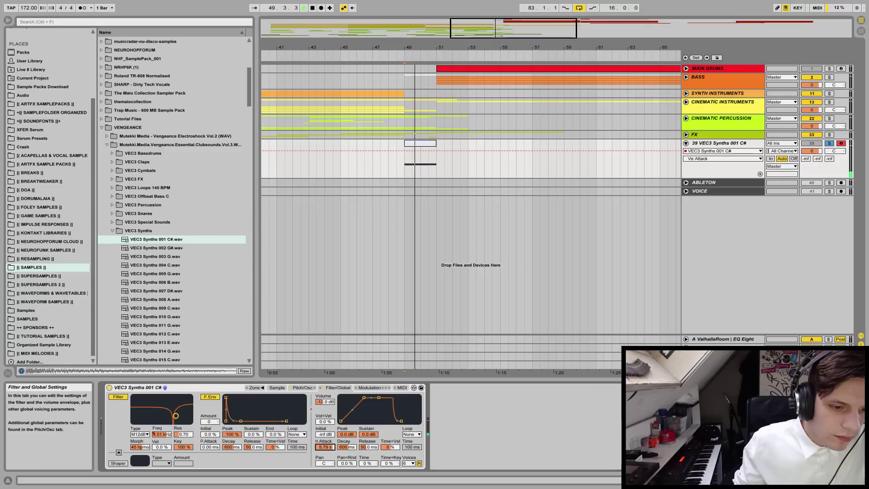
pyautogui.press('space')
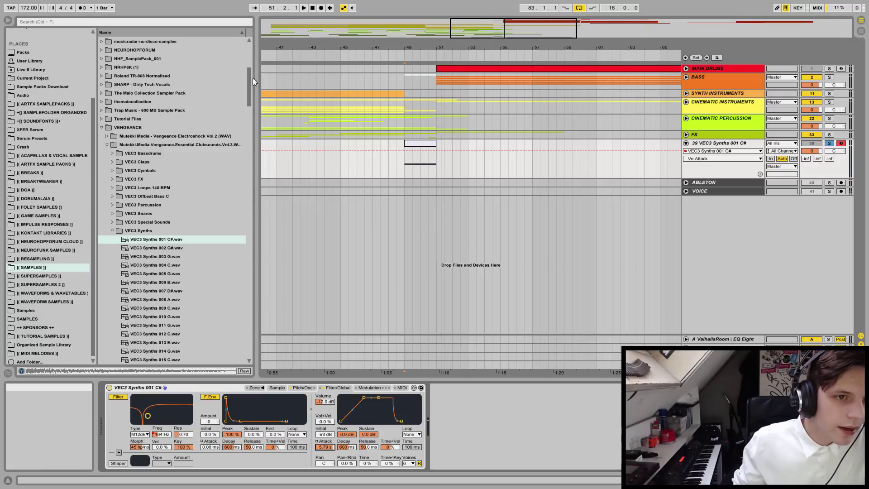
# - Add an Auto Filter after the Sampler, lower its cutoff frequency and play the clip
pyautogui.scroll(5, 94, 110)
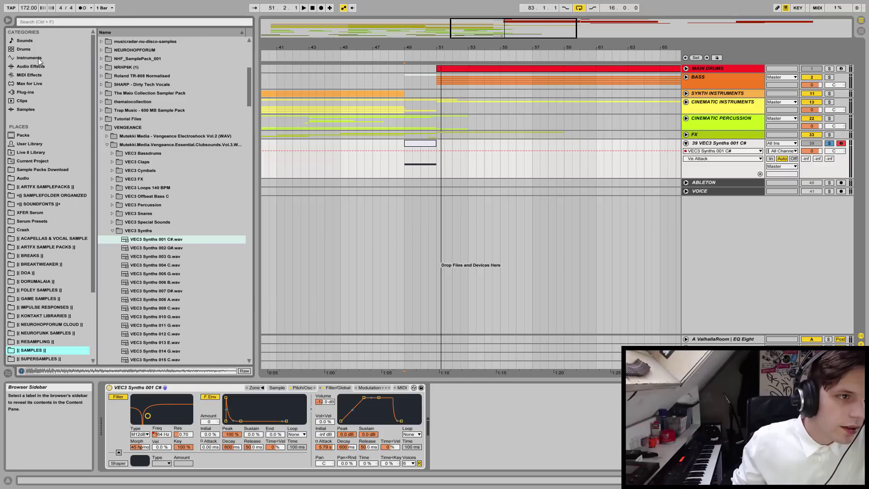
pyautogui.click(31, 66)
pyautogui.moveTo(127, 59); pyautogui.dragTo(373, 252)
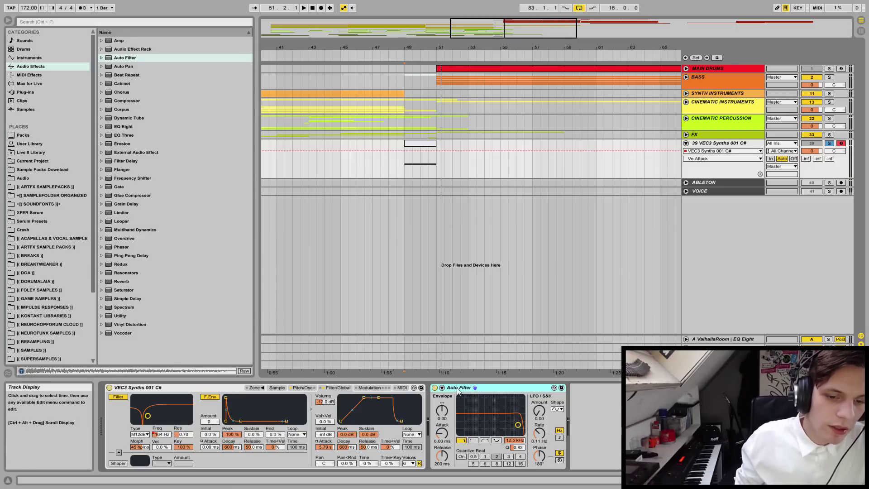
pyautogui.moveTo(516, 440); pyautogui.dragTo(516, 471)
pyautogui.press('space')
# - Automate the Auto Filter frequency to curve upward from a low value at bar 49 to about 19.9 kHz at bar 51
pyautogui.keyDown('shift'); pyautogui.click(441, 159); pyautogui.keyUp('shift')
pyautogui.click(428, 163)
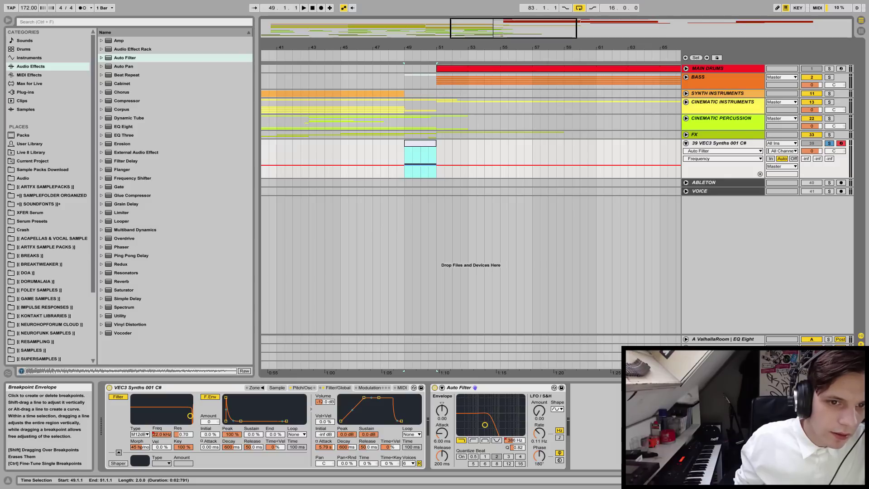
pyautogui.click(436, 166)
pyautogui.click(413, 159)
pyautogui.moveTo(415, 159); pyautogui.dragTo(410, 157)
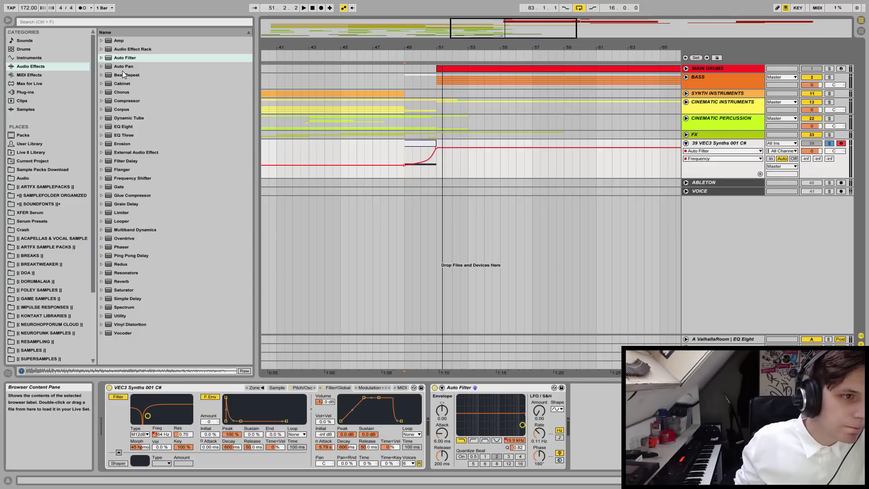
# - Insert a Chorus between Sampler and Auto Filter with 36 % dry/wet, 2.15 ms amount and 7.53 Hz rate, and audition it
pyautogui.click(126, 93)
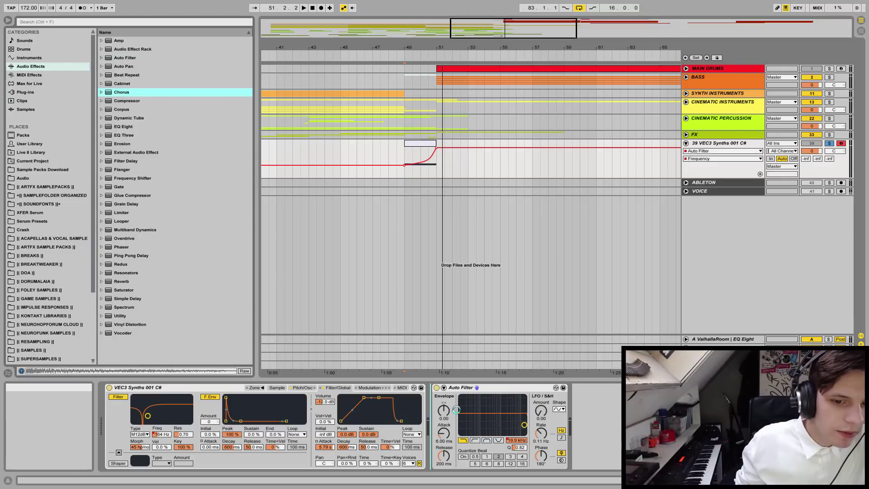
pyautogui.moveTo(455, 447); pyautogui.dragTo(452, 446)
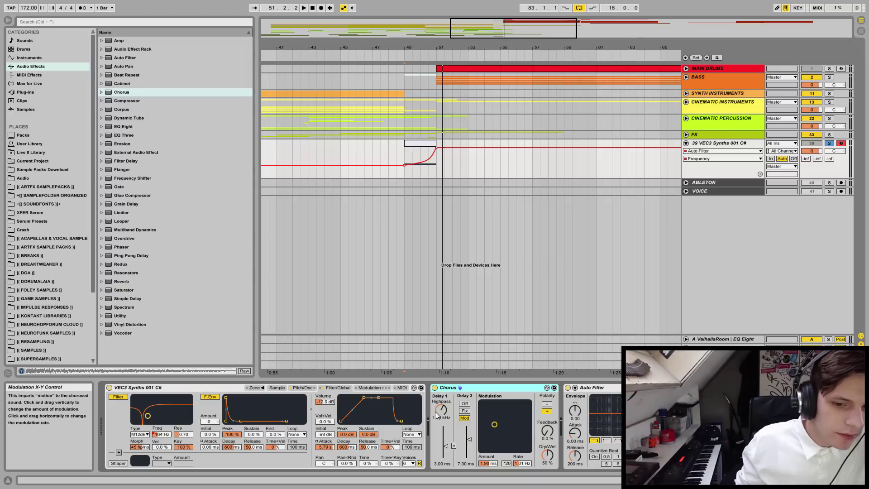
pyautogui.click(548, 454)
pyautogui.moveTo(495, 424); pyautogui.dragTo(494, 419)
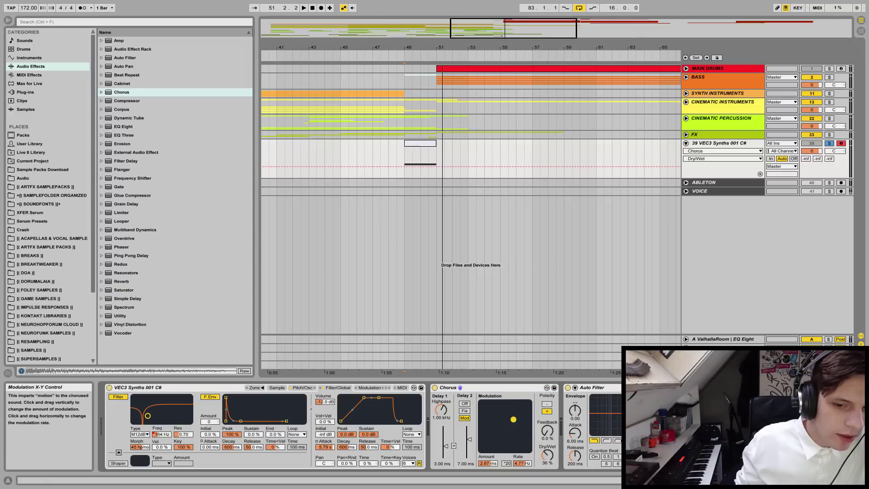
pyautogui.press('space')
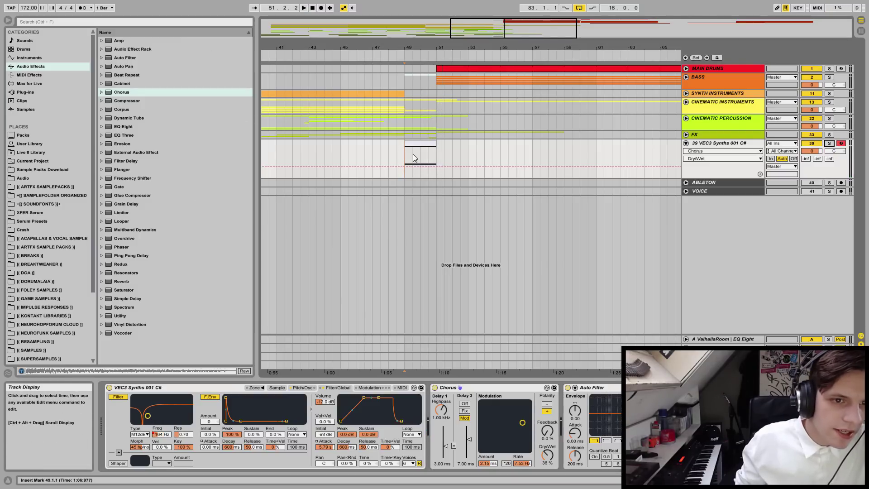
# - Unsolo the synth track and play the transition from bar 47 with the whole arrangement
pyautogui.click(373, 147)
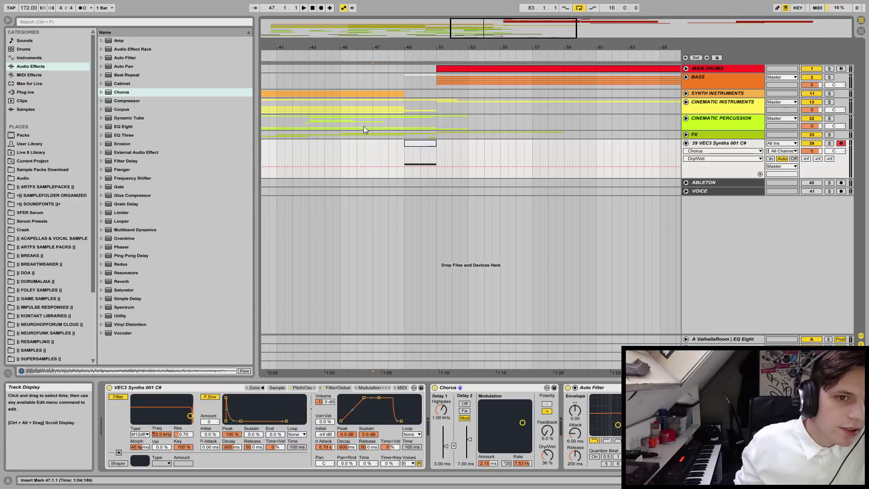
pyautogui.press('space')
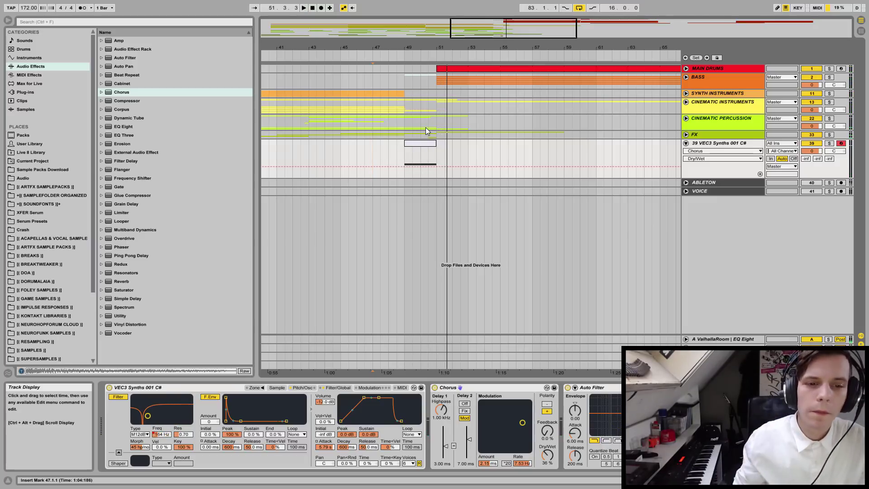
pyautogui.press('space')
# - Flatten the curve of the Auto Filter frequency automation between bars 49 and 51
pyautogui.click(419, 143)
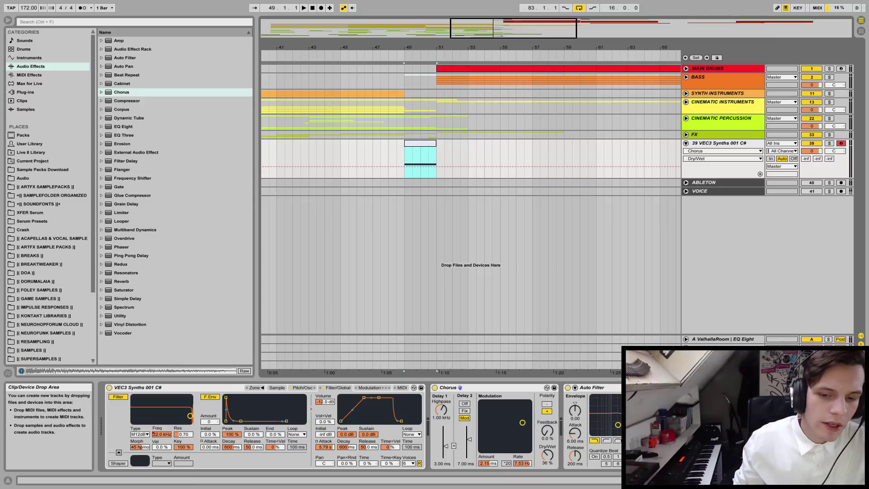
pyautogui.click(618, 425)
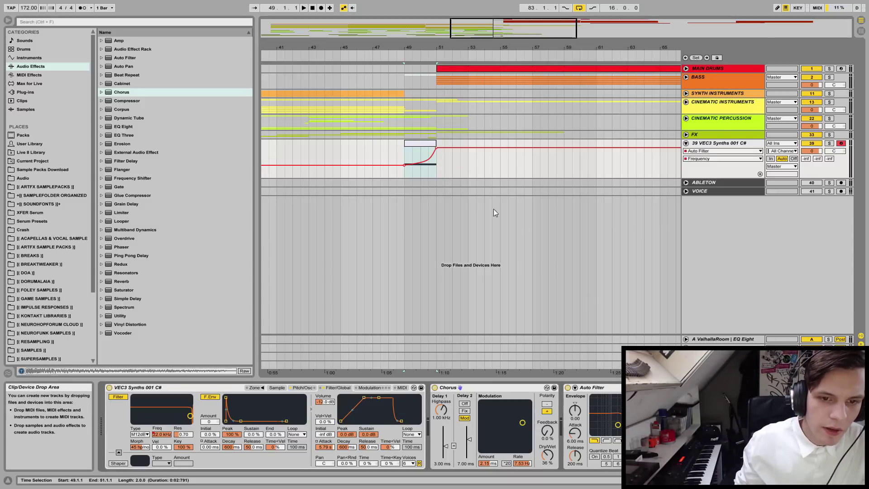
pyautogui.moveTo(428, 156); pyautogui.dragTo(424, 157)
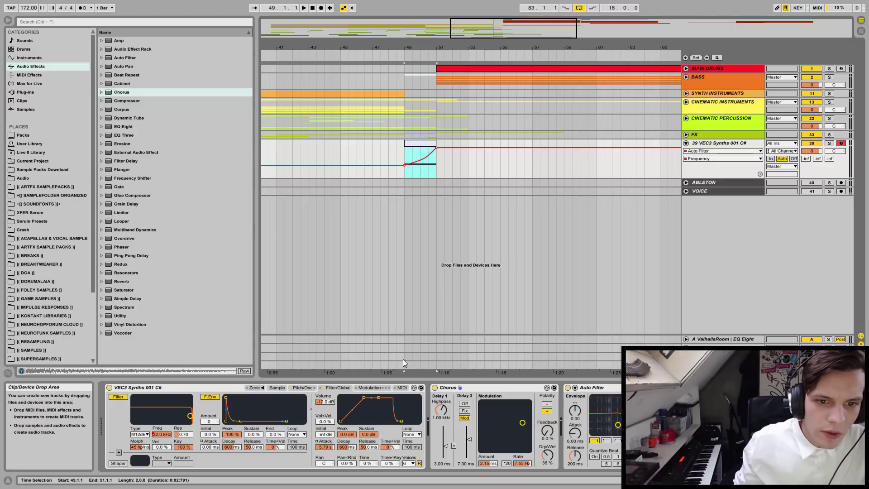
# - Set the Sampler volume envelope's attack to 1.38 s and play the clip from bar 49
pyautogui.moveTo(324, 447); pyautogui.dragTo(324, 458)
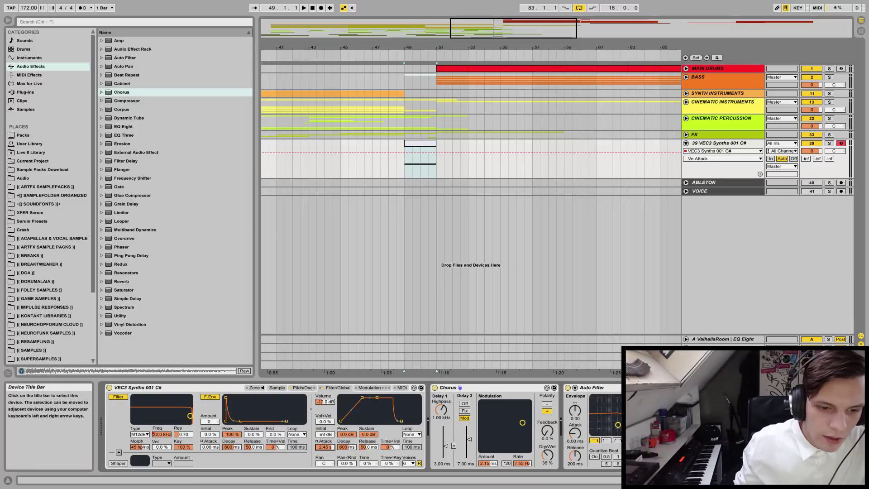
pyautogui.click(406, 166)
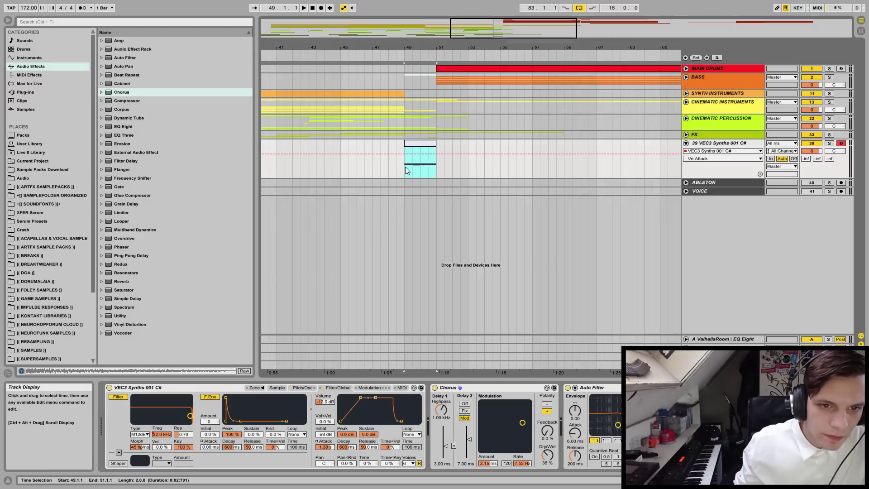
pyautogui.press('space')
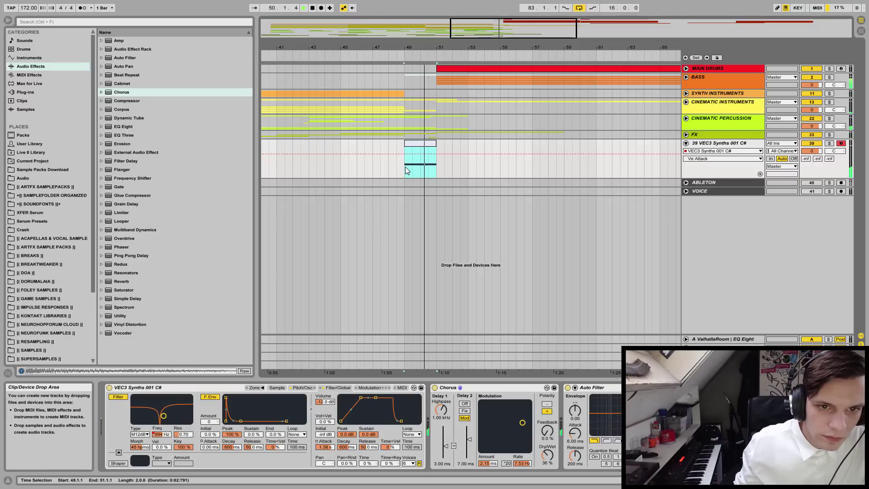
pyautogui.press('space')
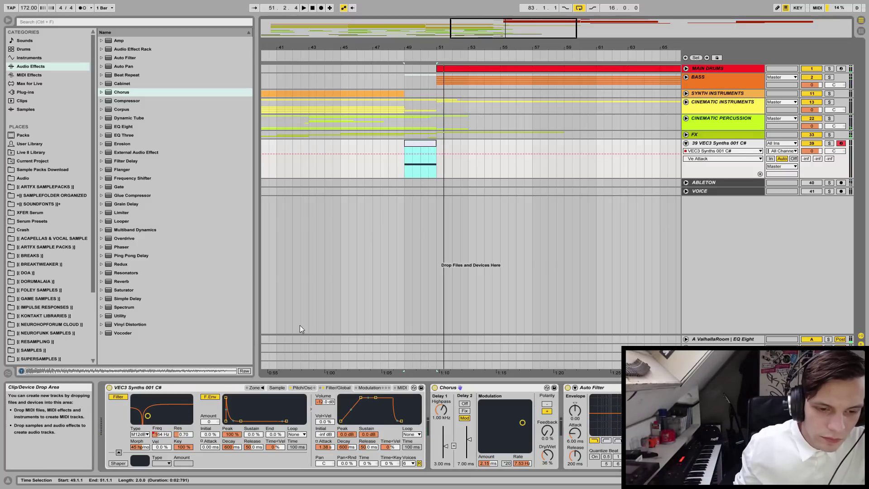
# - Try a pitch envelope amount of +12 st, raise it to +24 st and play the clip
pyautogui.click(309, 388)
pyautogui.click(116, 463)
pyautogui.write('12')
pyautogui.press('Return')
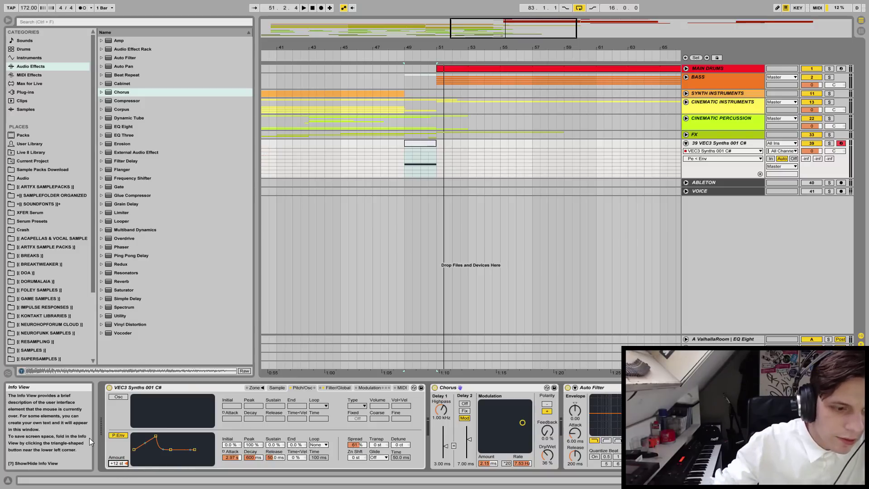
pyautogui.press('space')
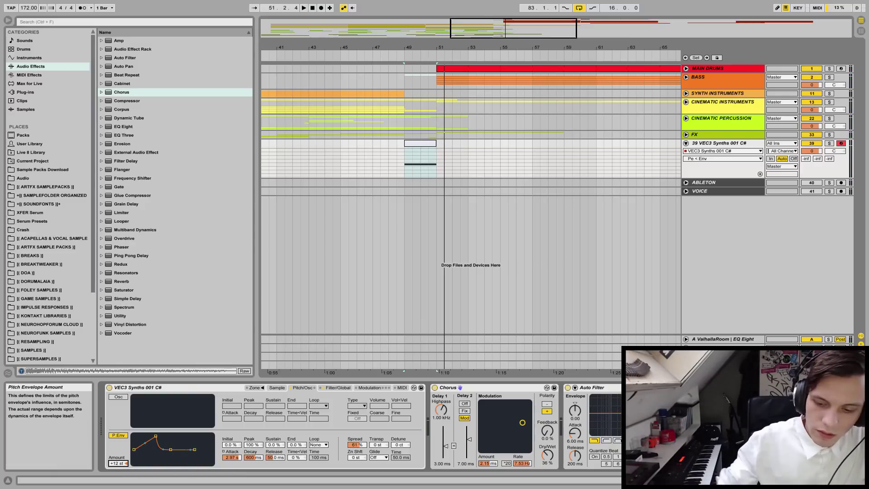
pyautogui.press('space')
pyautogui.press('space')
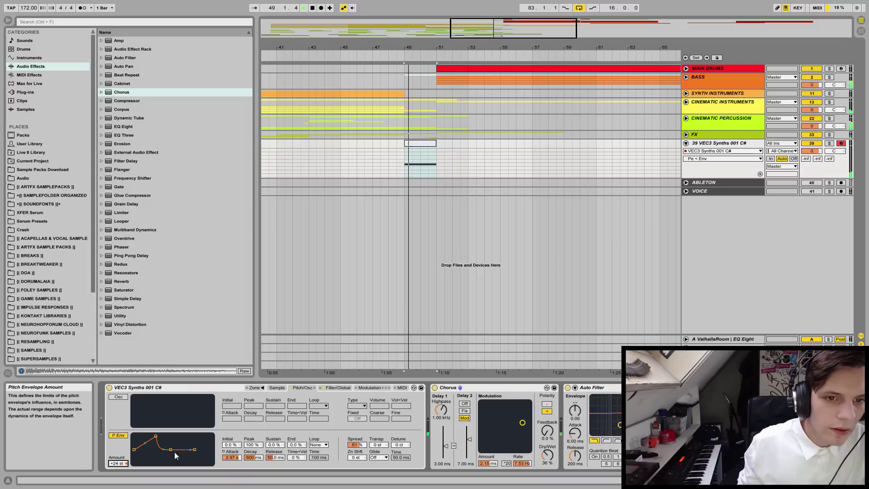
# - Shorten the pitch envelope's attack to 2.01 s, auditioning the rise against the drop from bar 49
pyautogui.click(238, 456)
pyautogui.scroll(-5, 238, 459)
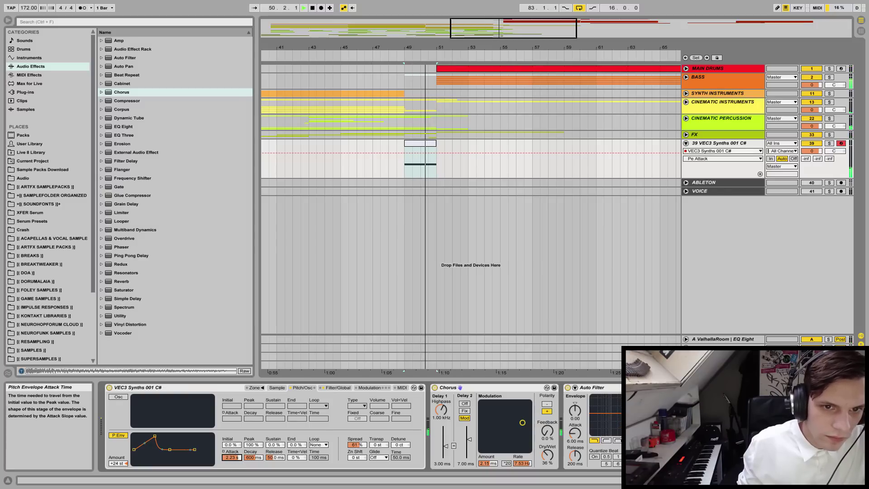
pyautogui.press('space')
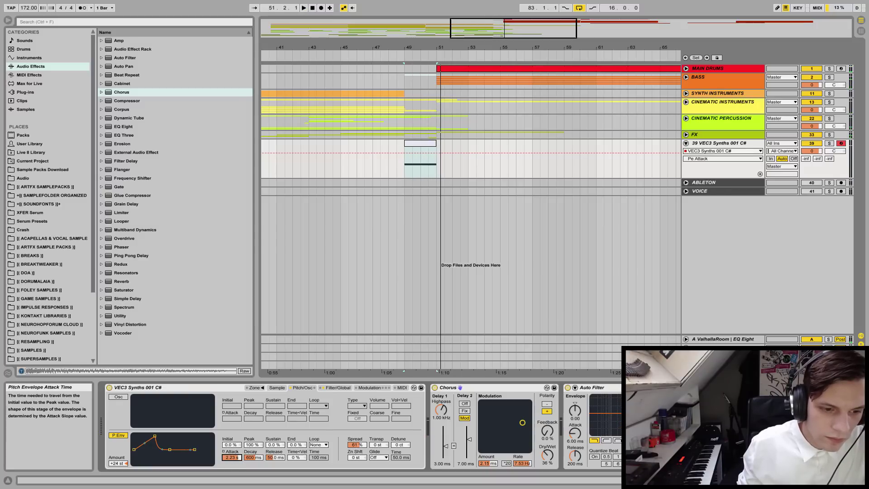
pyautogui.press('space')
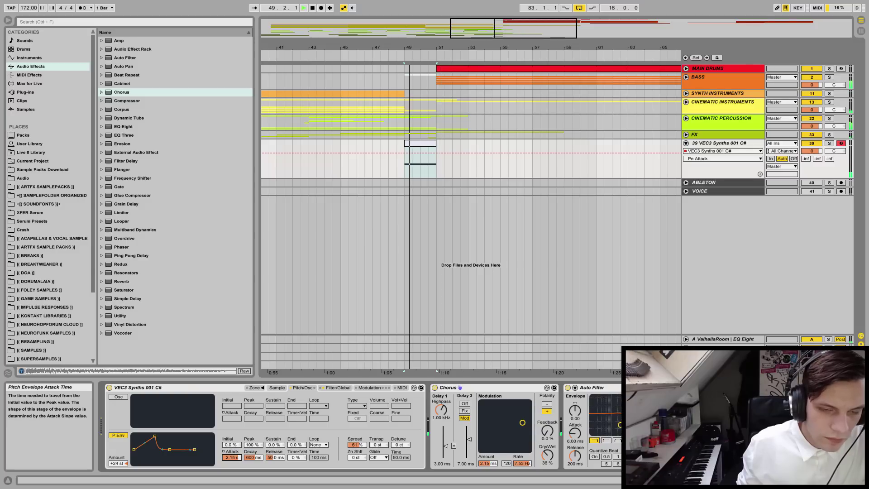
pyautogui.press('space')
pyautogui.press('z')
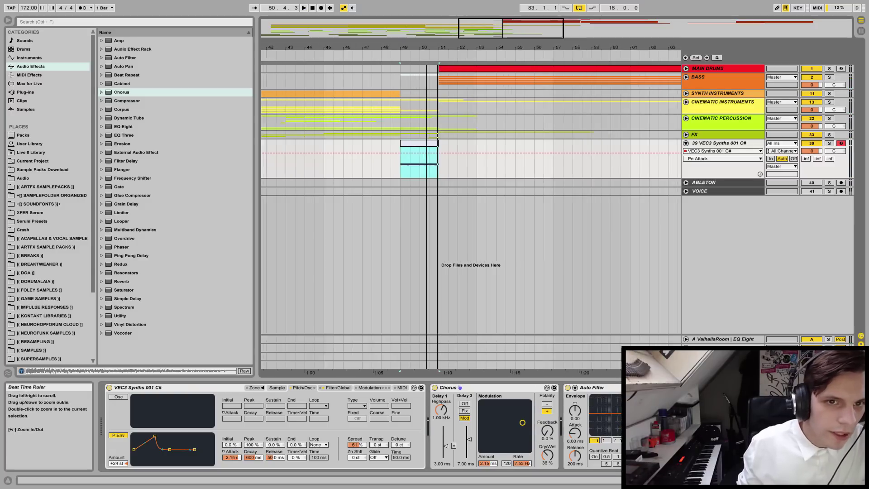
pyautogui.scroll(-2, 465, 177)
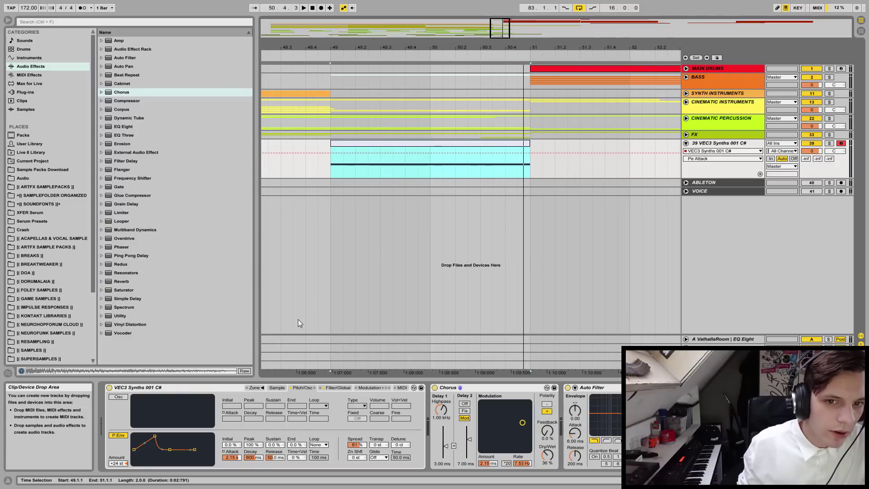
pyautogui.click(238, 457)
pyautogui.moveTo(239, 457); pyautogui.dragTo(238, 460)
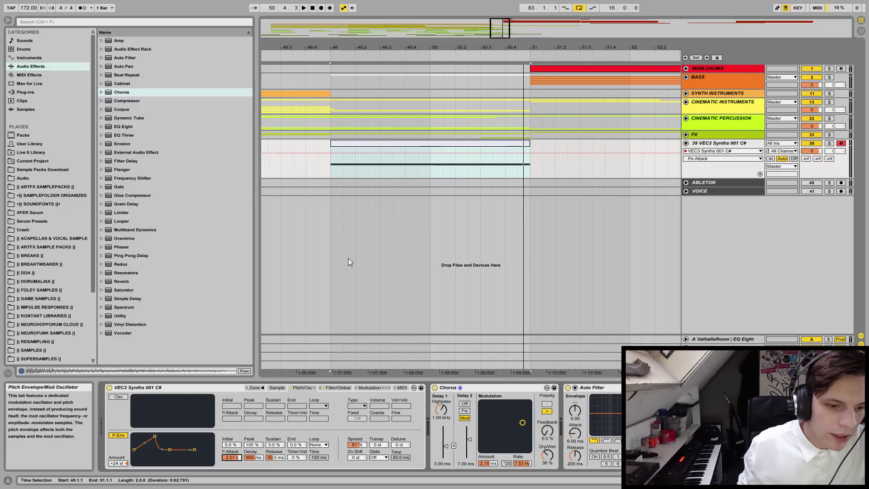
pyautogui.click(481, 171)
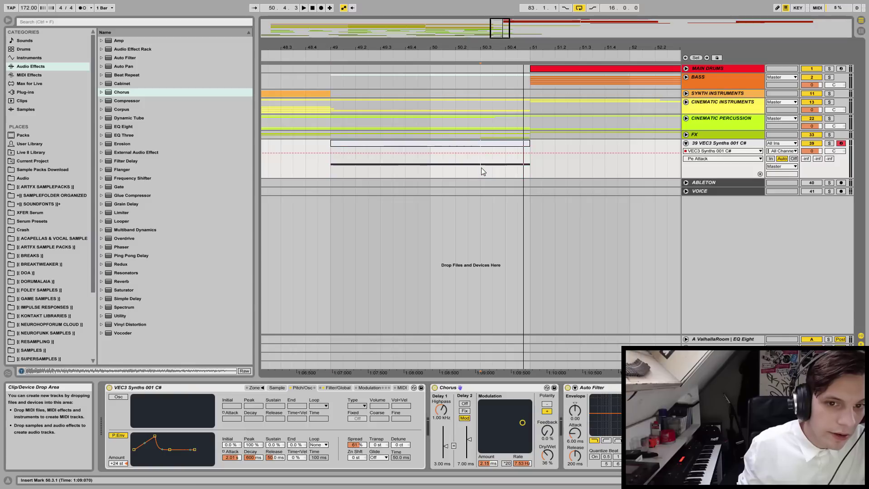
pyautogui.press('space')
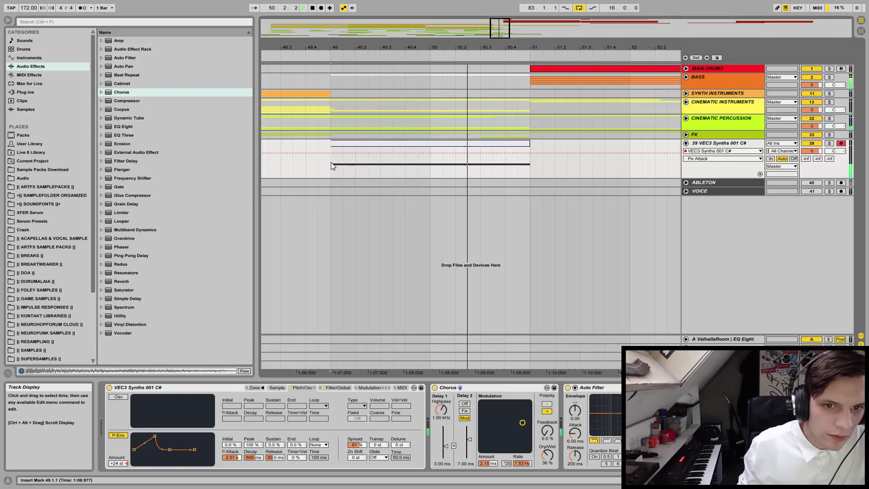
# - Lengthen the pitch envelope's decay to 2.29 s and play the clip from bar 49
pyautogui.click(253, 457)
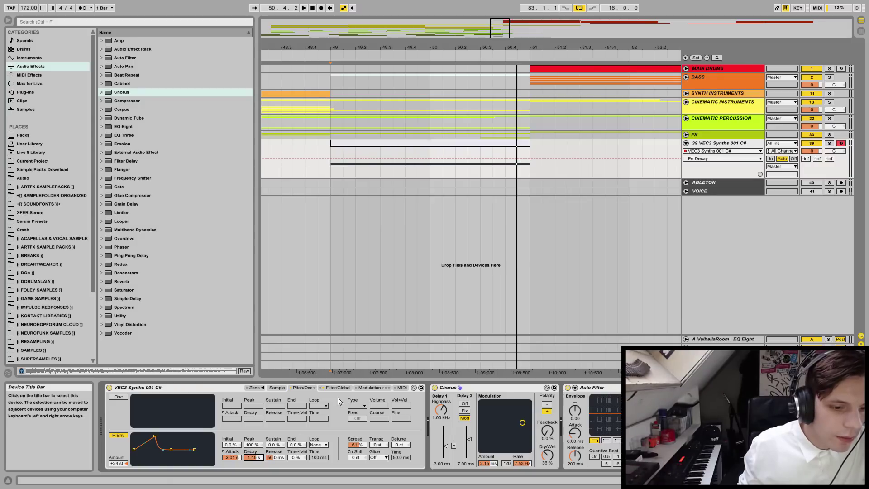
pyautogui.press('space')
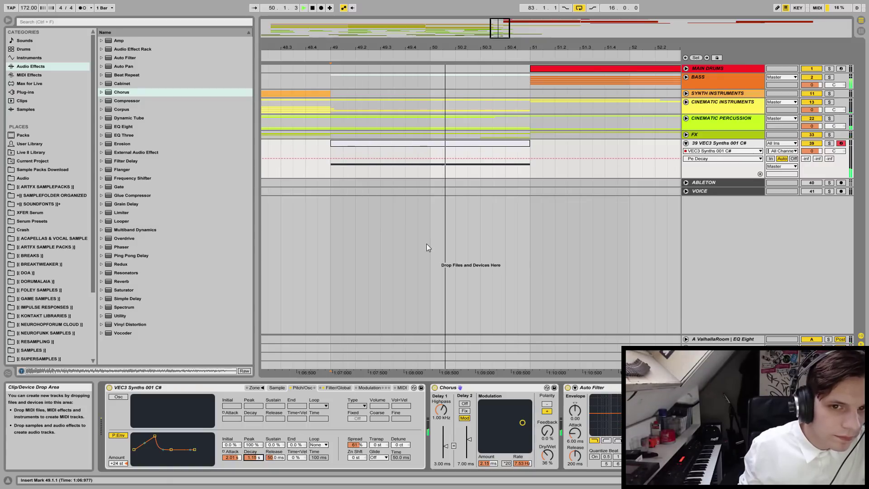
pyautogui.press('space')
pyautogui.moveTo(248, 461); pyautogui.dragTo(248, 456)
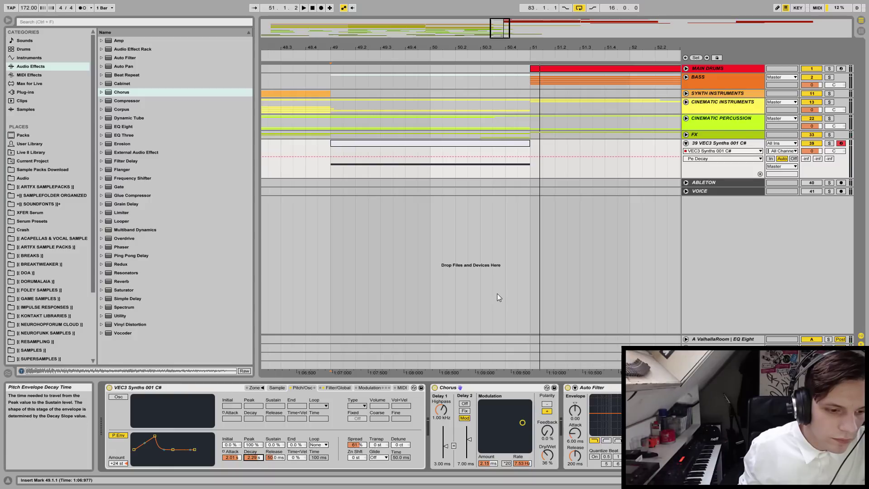
pyautogui.press('space')
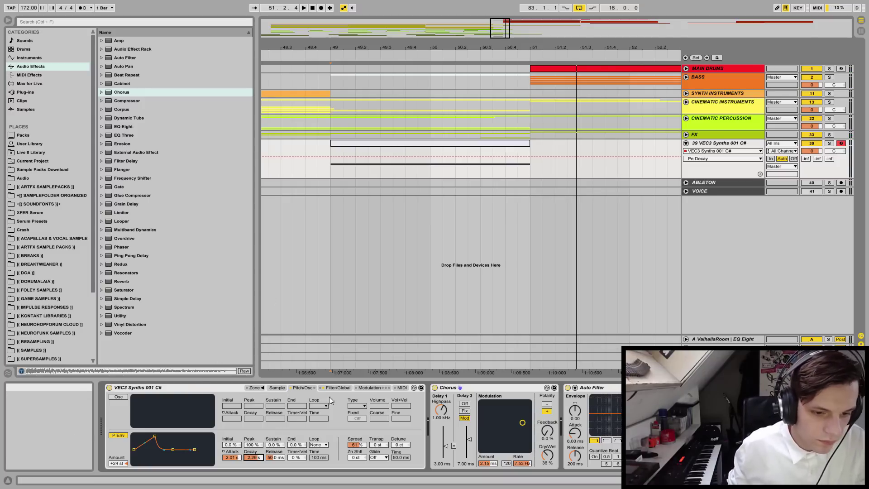
# - Raise the Sampler filter envelope's amount to 72 while auditioning the clip, and open the envelope's loop mode choices
pyautogui.click(337, 388)
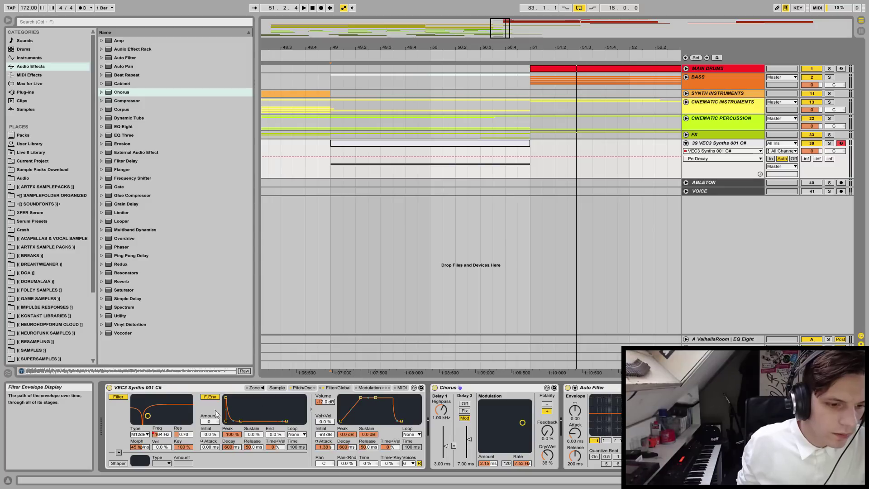
pyautogui.moveTo(208, 421); pyautogui.dragTo(208, 388)
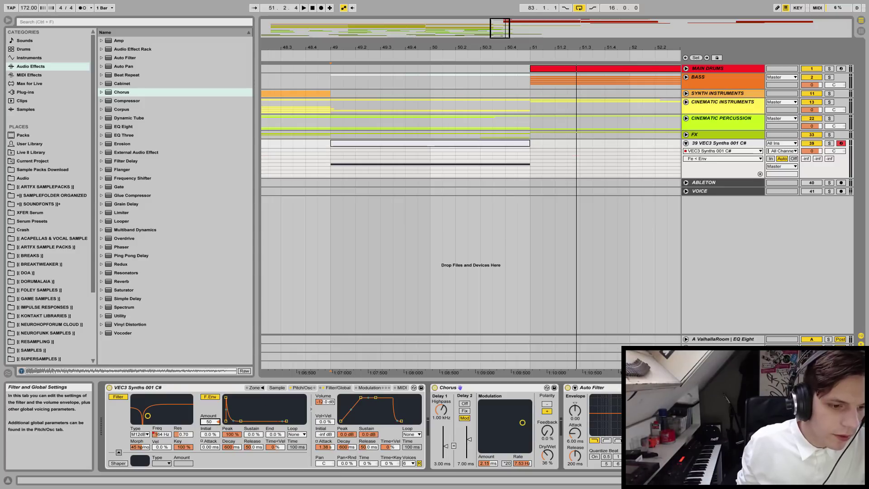
pyautogui.press('space')
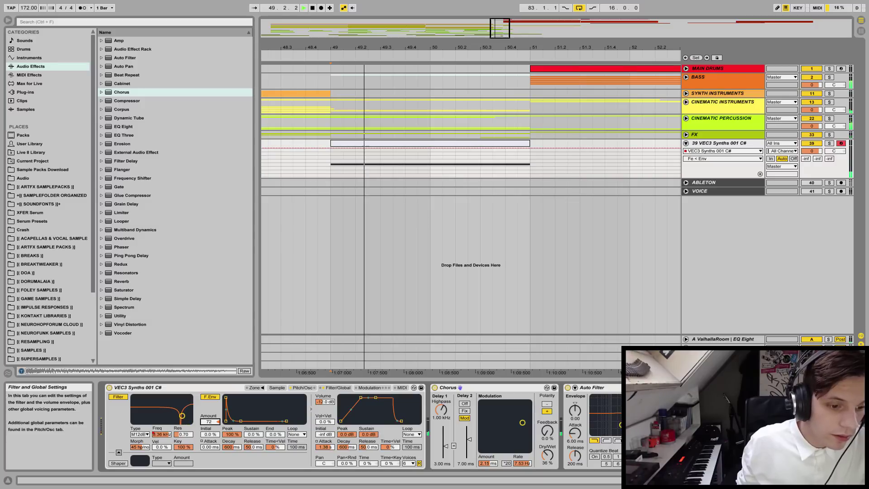
pyautogui.click(297, 434)
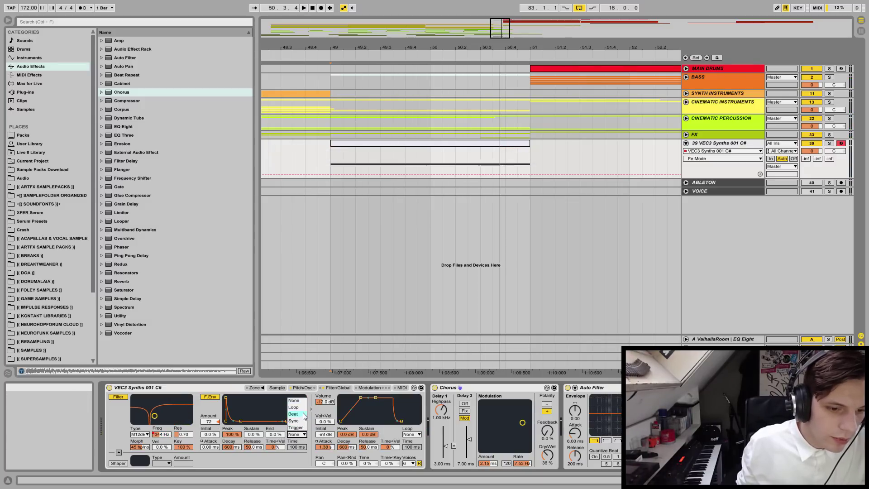
# - Set the sampler's filter envelope to Beat loop mode with a 646 ms attack and a repeat rate of 1
pyautogui.click(303, 413)
pyautogui.moveTo(297, 447); pyautogui.dragTo(297, 457)
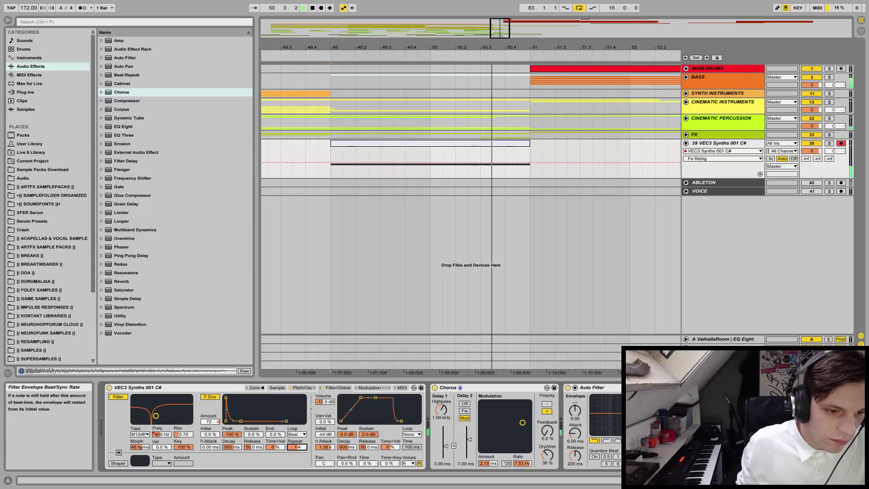
pyautogui.moveTo(210, 446); pyautogui.dragTo(207, 447)
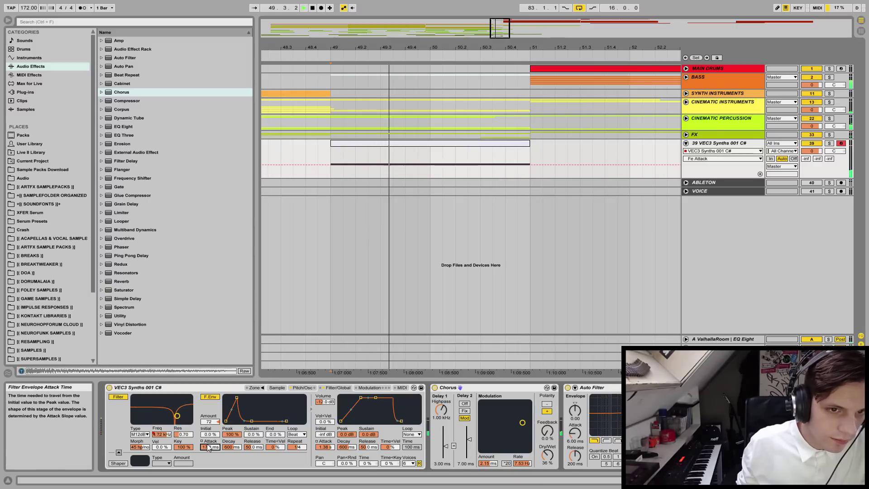
pyautogui.moveTo(208, 447); pyautogui.dragTo(208, 426)
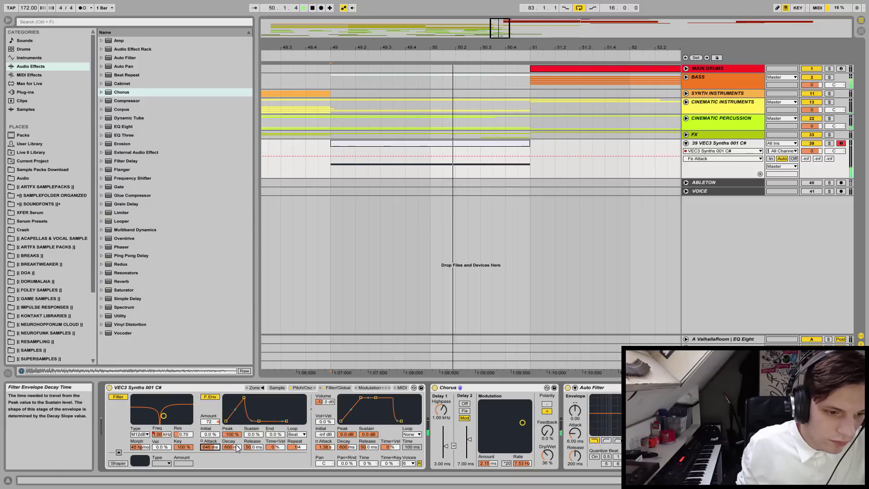
pyautogui.moveTo(294, 446); pyautogui.dragTo(294, 440)
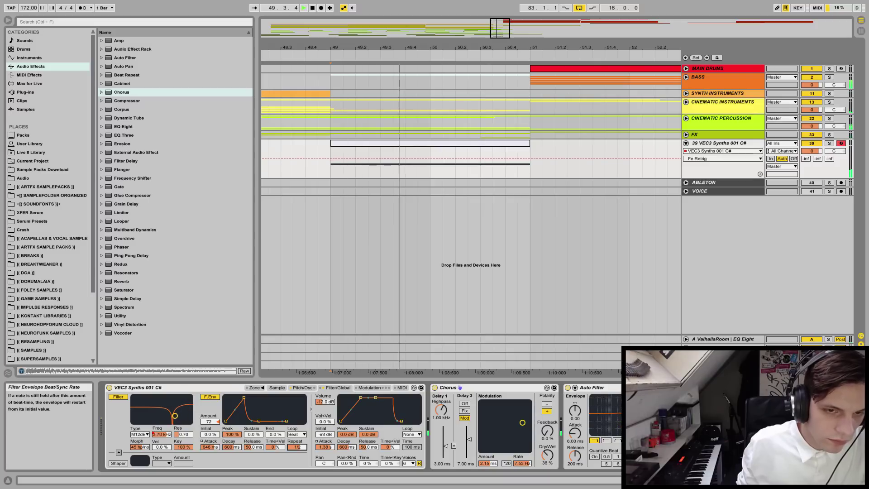
pyautogui.moveTo(294, 440); pyautogui.dragTo(295, 438)
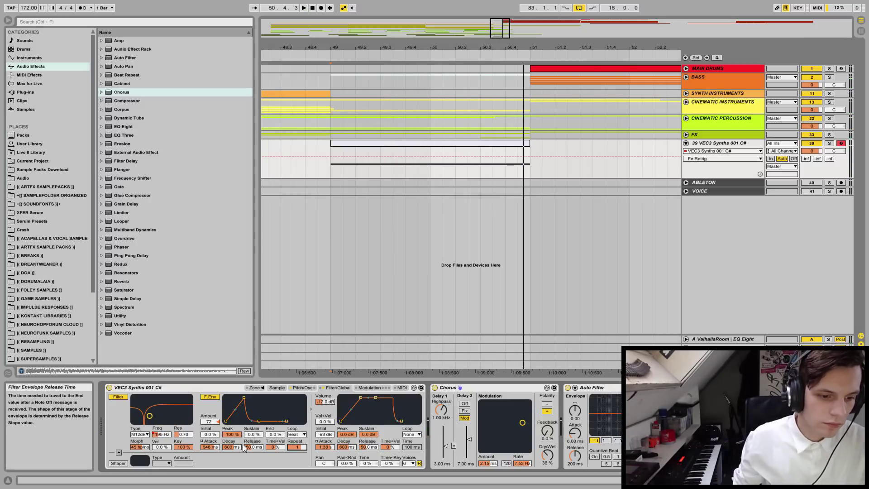
# - Turn off the sampler's filter envelope, set the pitch envelope's attack to 2.78 s, and play back the result
pyautogui.click(210, 397)
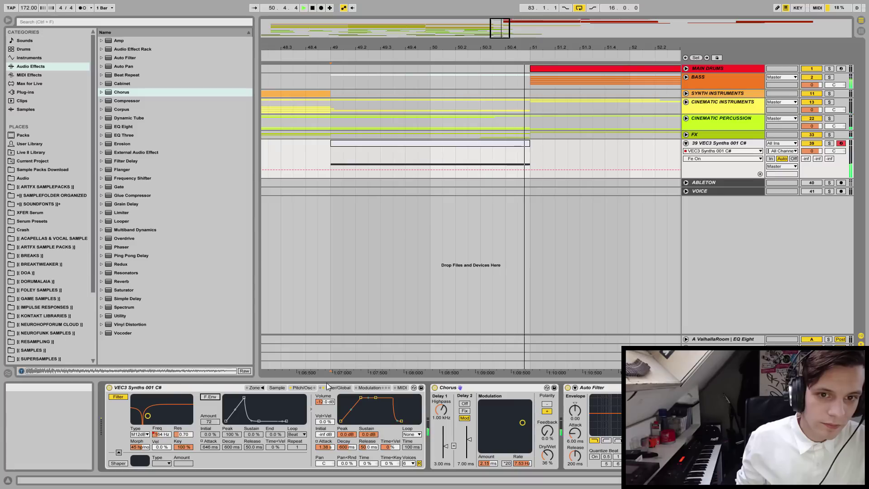
pyautogui.click(302, 388)
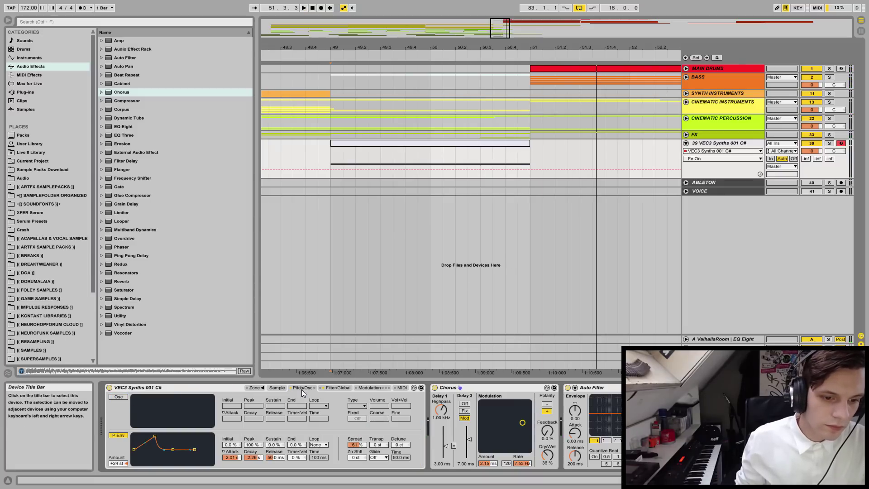
pyautogui.click(233, 457)
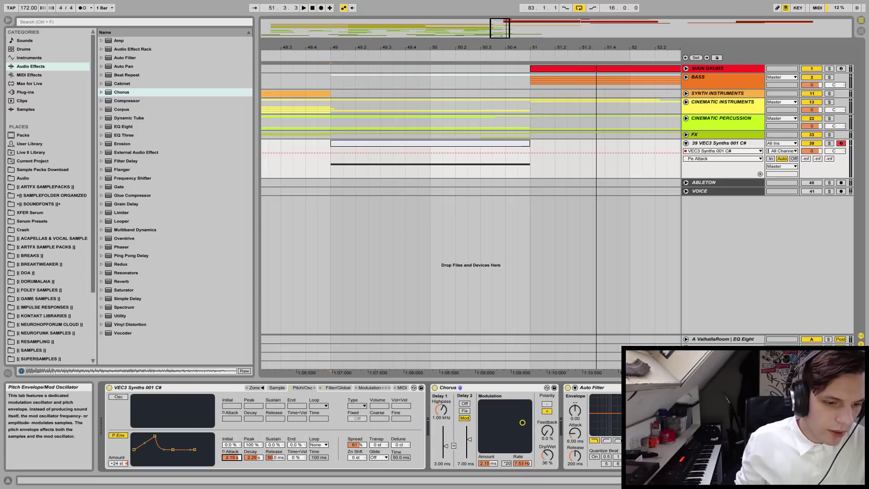
pyautogui.press('space')
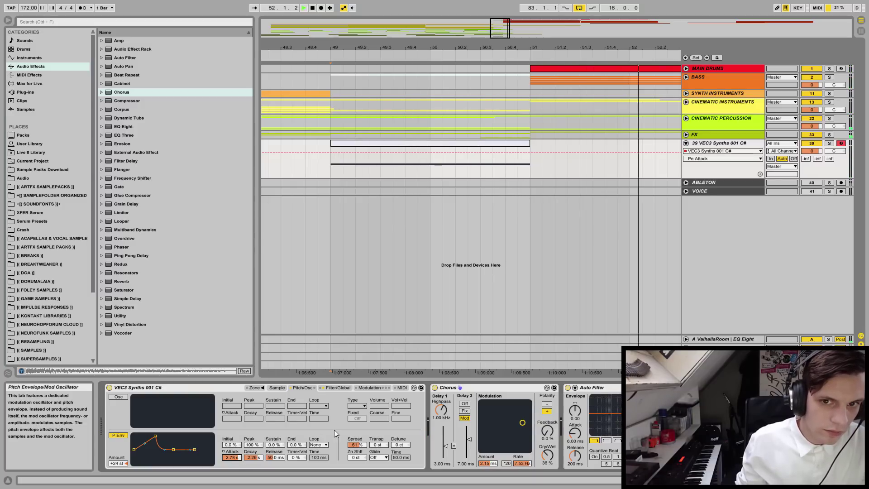
pyautogui.press('space')
# - Automate the sampler's Spread to rise from 34% to 100% across the synth clip, bars 49 to 51, and audition it
pyautogui.moveTo(335, 47); pyautogui.dragTo(415, 55)
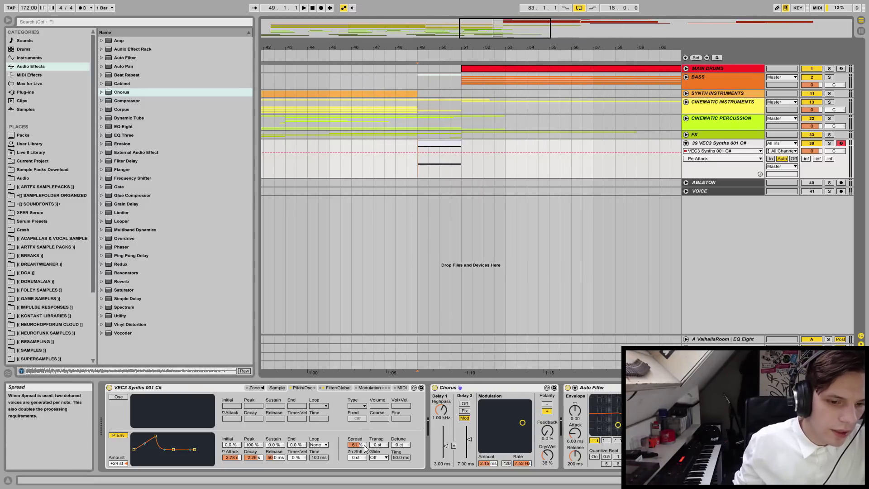
pyautogui.moveTo(355, 444); pyautogui.dragTo(355, 454)
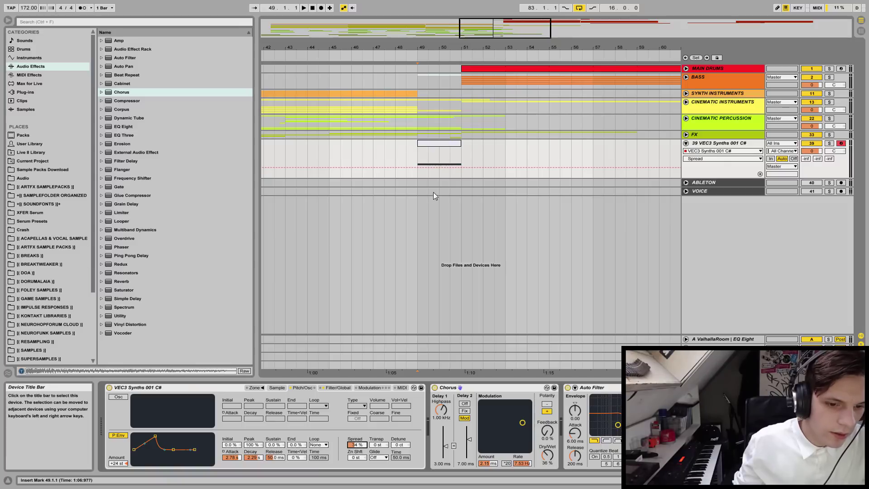
pyautogui.moveTo(417, 153)
pyautogui.mouseDown()
pyautogui.moveTo(474, 160)
pyautogui.moveTo(403, 146)
pyautogui.mouseUp()
pyautogui.click(417, 147)
pyautogui.click(461, 167)
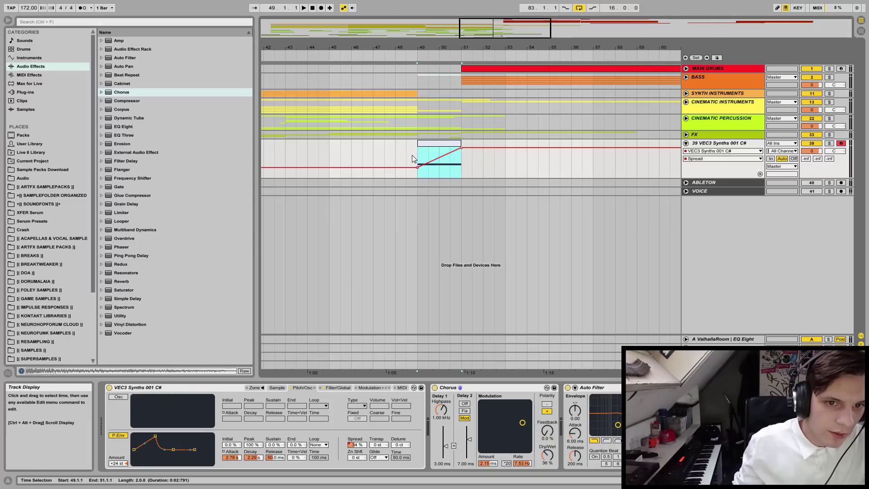
pyautogui.press('space')
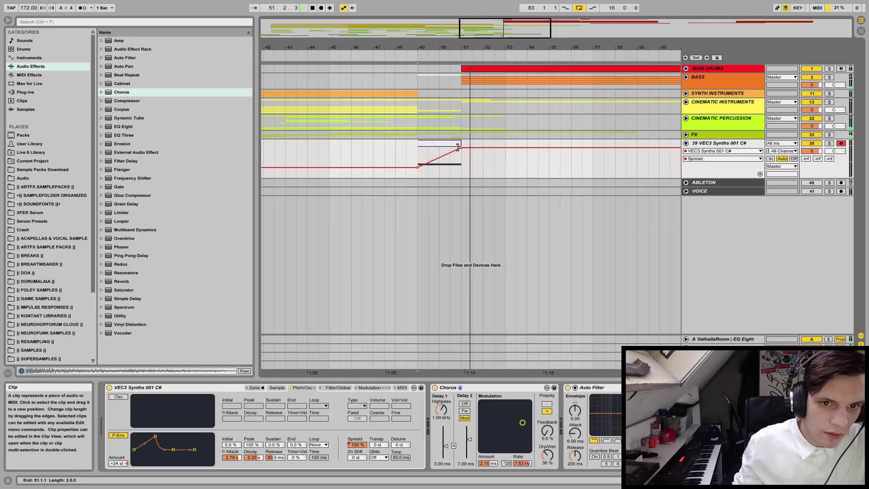
pyautogui.press('space')
pyautogui.click(415, 154)
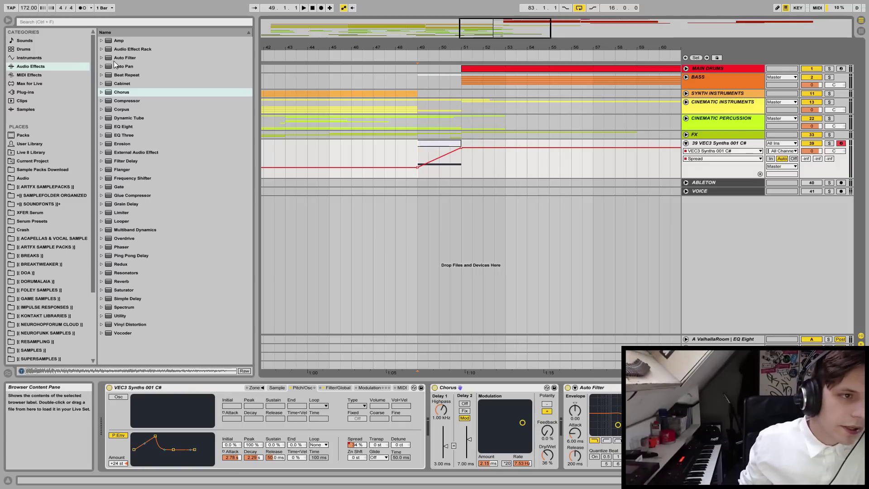
# - Add a second Auto Filter at the end of the synth track's device chain and set it to highpass
pyautogui.moveTo(116, 58); pyautogui.dragTo(648, 344)
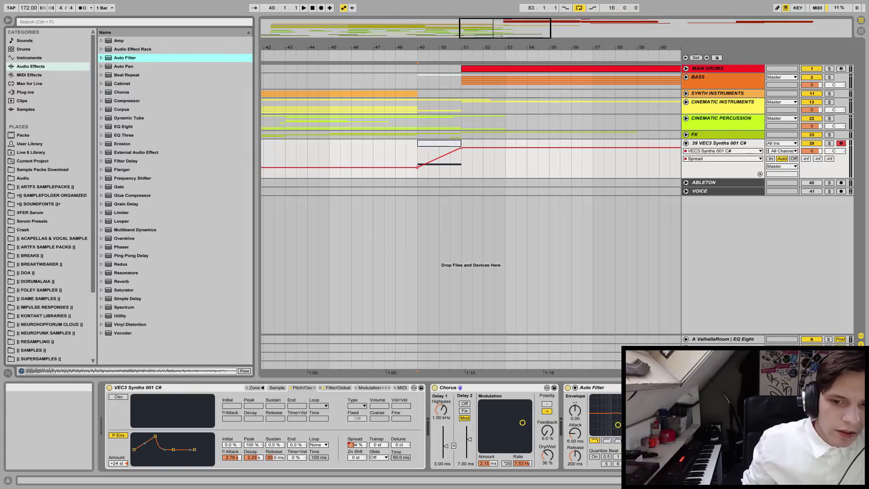
pyautogui.click(747, 440)
pyautogui.click(778, 425)
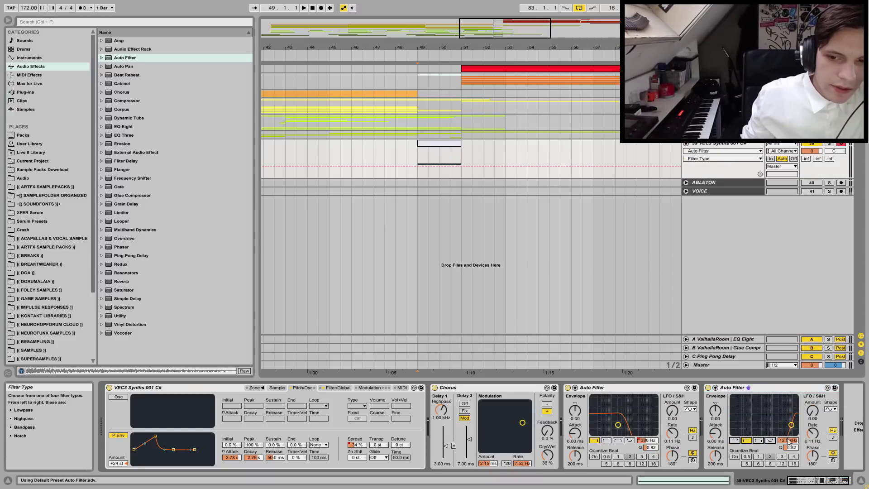
# - Automate the second Auto Filter's frequency as a curve rising from 26 Hz to 19.9 kHz between bars 49 and 51, and audition it
pyautogui.moveTo(418, 161); pyautogui.dragTo(448, 148)
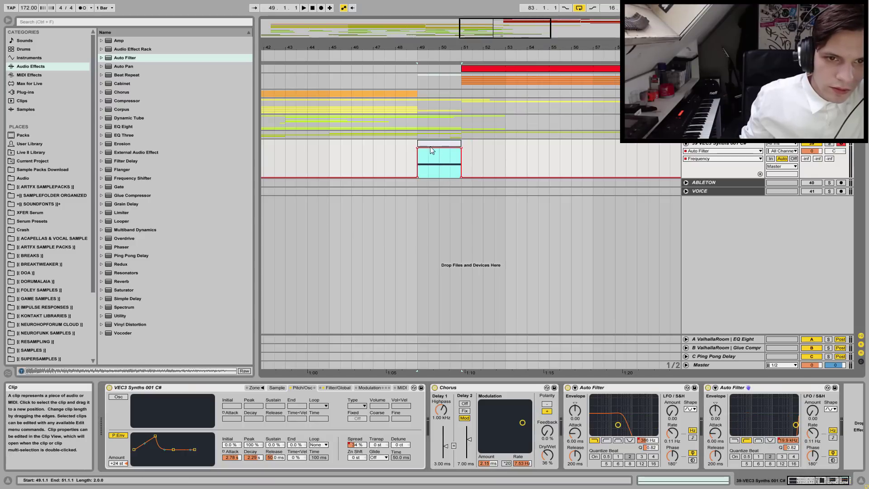
pyautogui.click(417, 148)
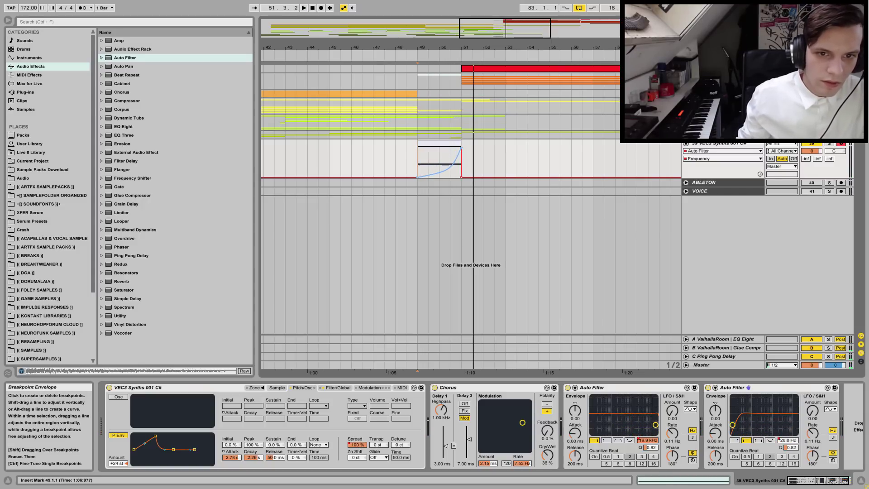
pyautogui.press('space')
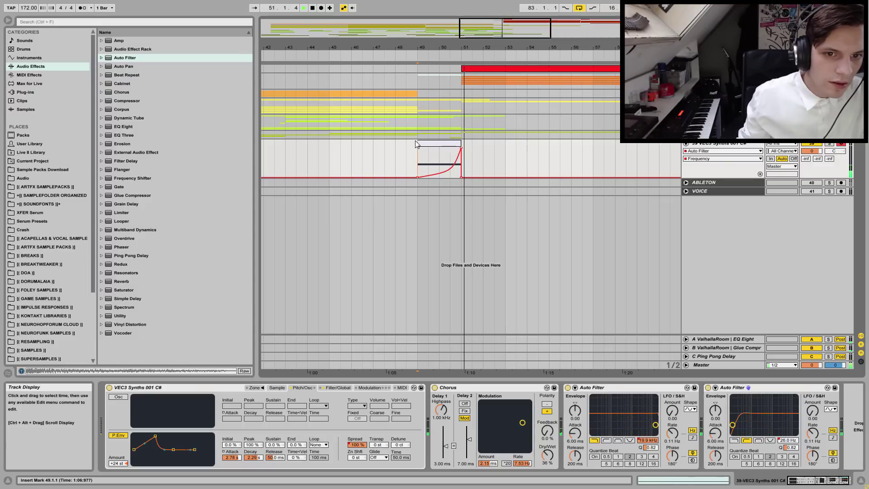
pyautogui.press('space')
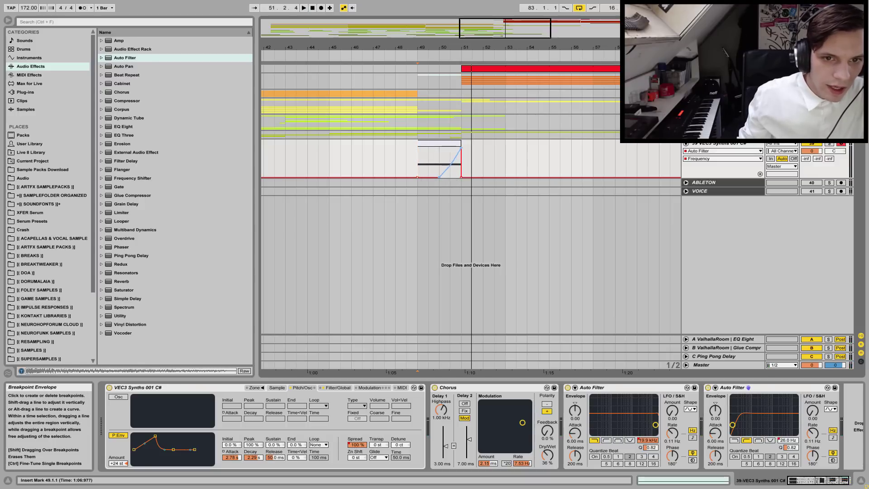
# - Reshape the highpass frequency automation to rise from bar 50 and hold at about 4.87 kHz from bar 51, checking it by playback
pyautogui.click(462, 178)
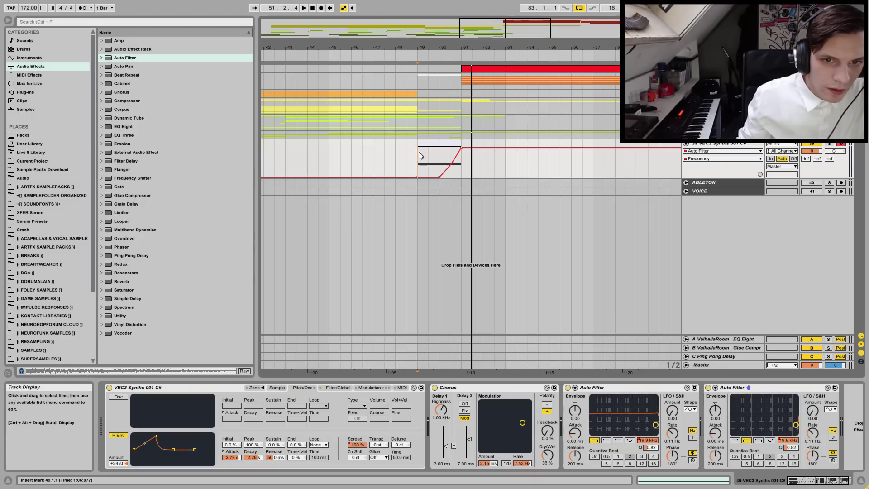
pyautogui.press('space')
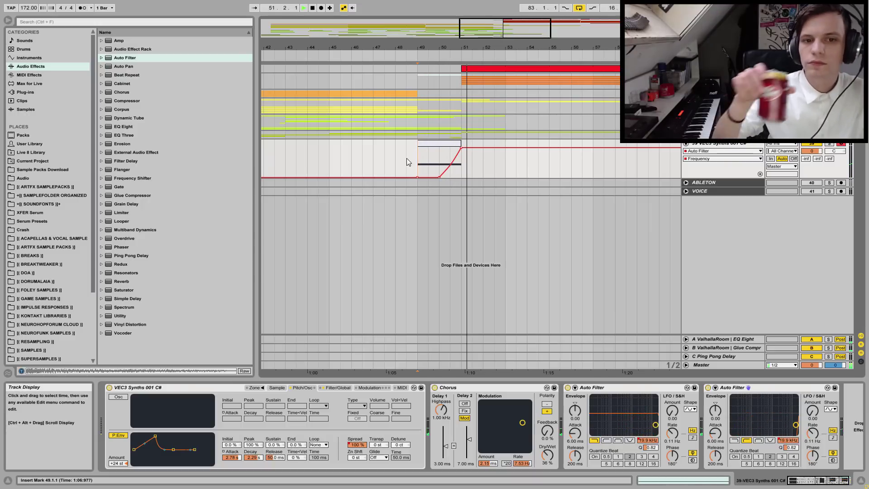
pyautogui.press('space')
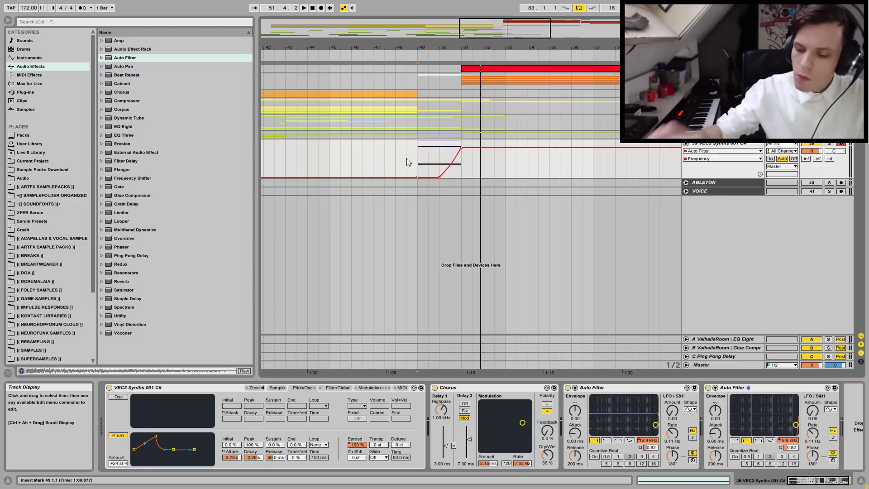
pyautogui.moveTo(461, 148); pyautogui.dragTo(460, 154)
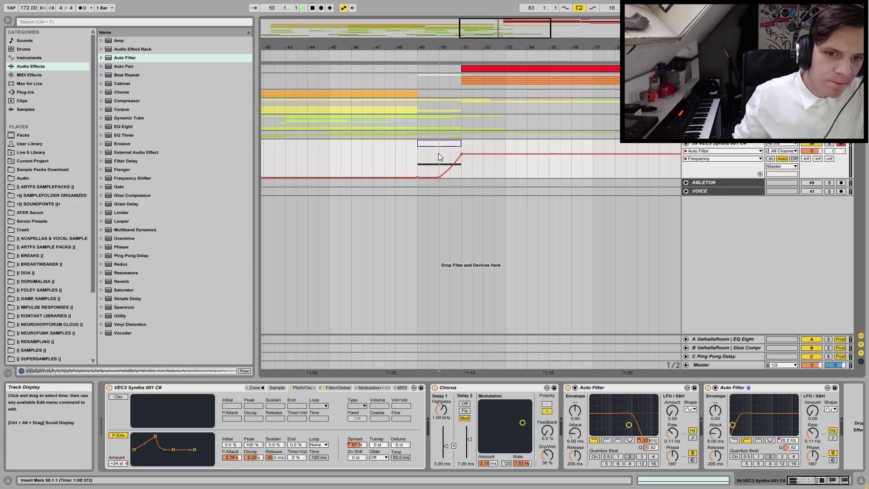
pyautogui.press('space')
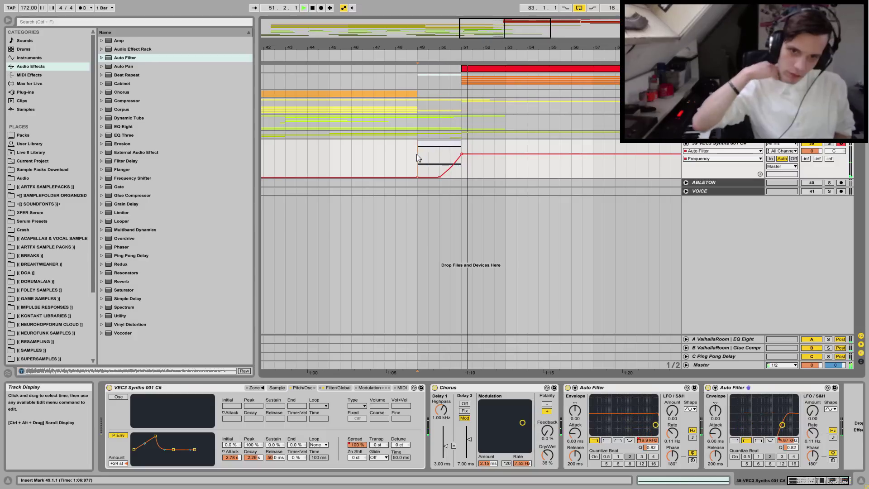
# - Lengthen the sampler's volume envelope attack to 3.27 s and stop playback
pyautogui.click(335, 387)
pyautogui.moveTo(324, 447); pyautogui.dragTo(324, 432)
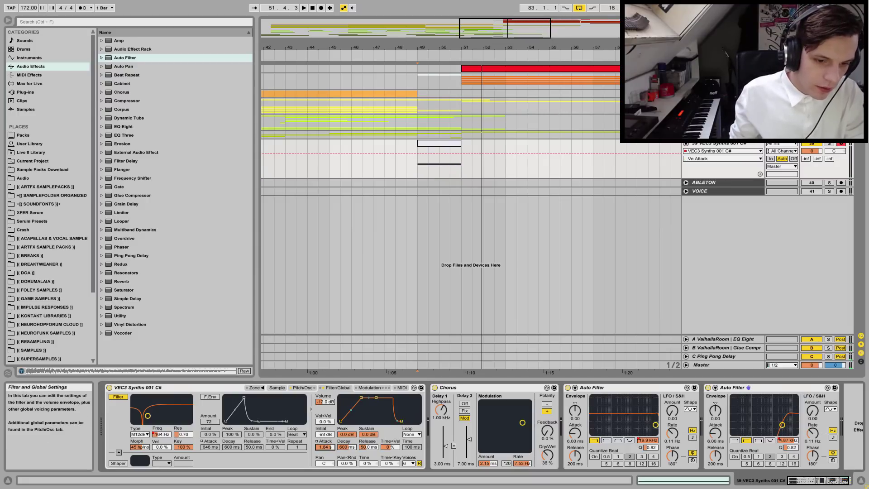
pyautogui.press('space')
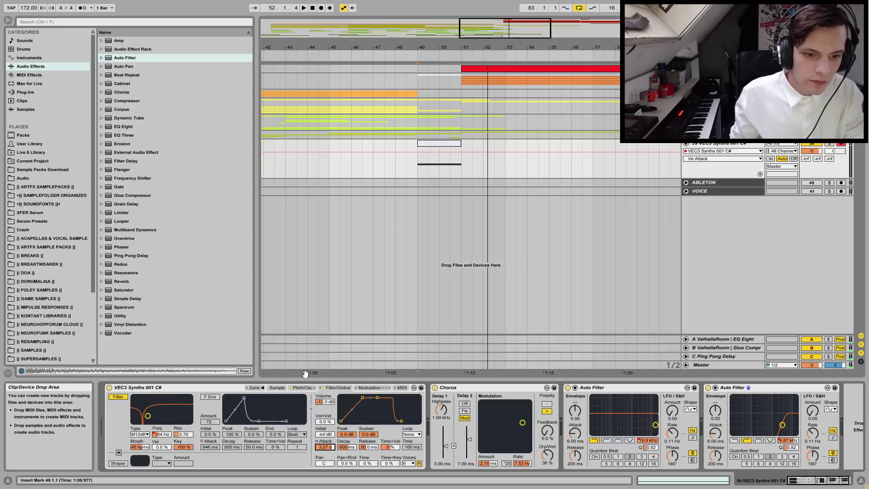
# - Replace the sampler's sample with VEC3 Synths 002 G#.wav, set its root key to G#3, and play the clip
pyautogui.click(273, 388)
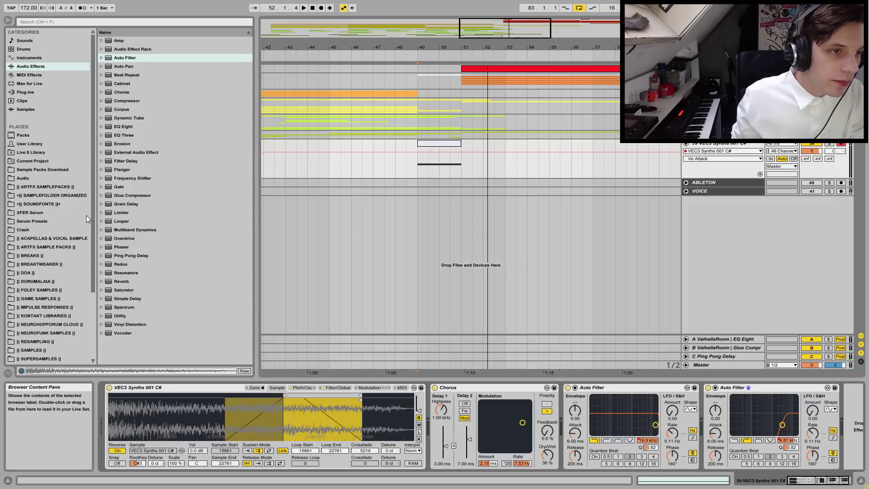
pyautogui.click(30, 348)
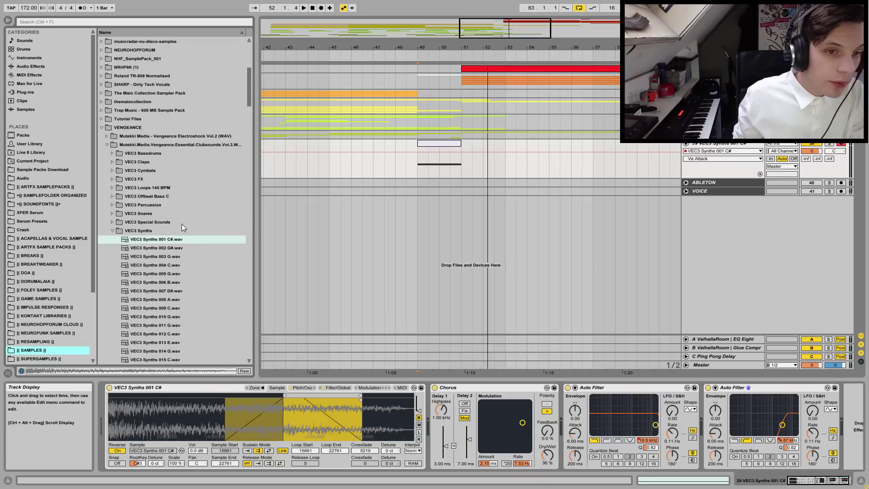
pyautogui.click(165, 247)
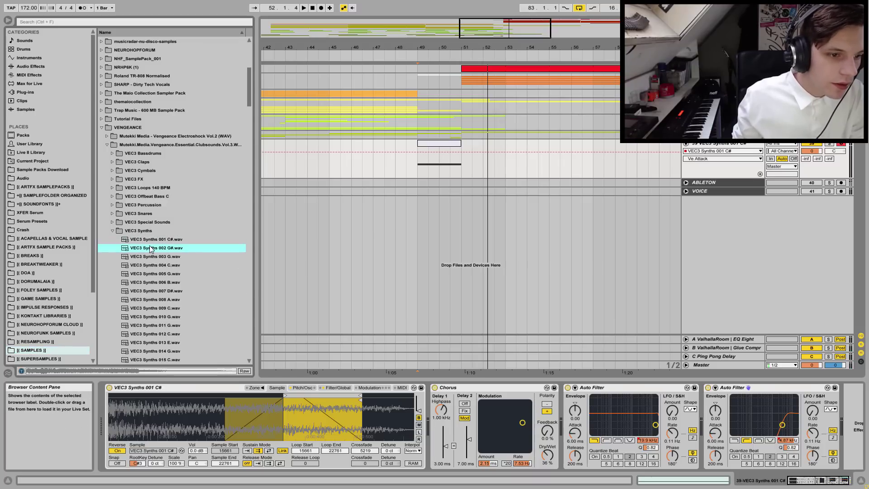
pyautogui.moveTo(200, 425); pyautogui.dragTo(199, 422)
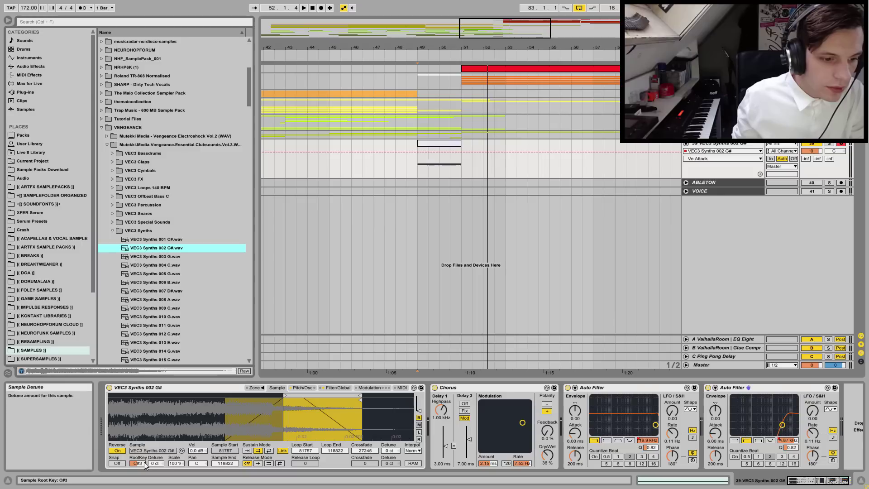
pyautogui.moveTo(137, 463); pyautogui.dragTo(137, 460)
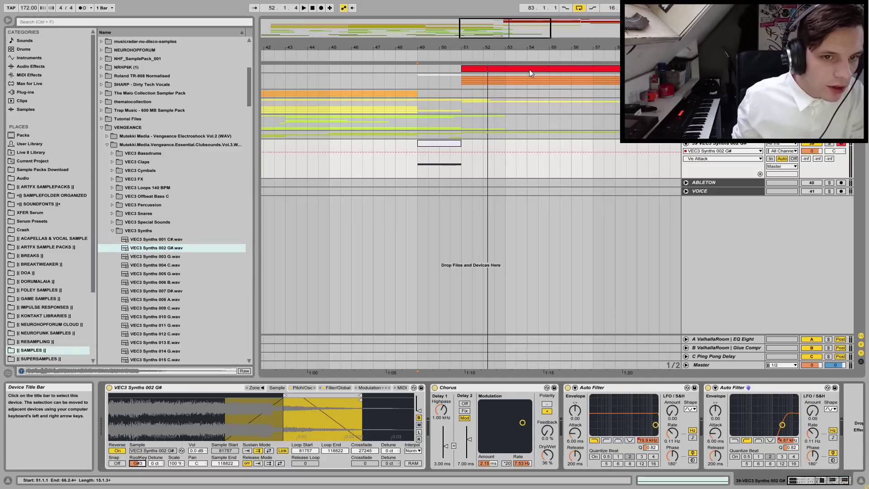
pyautogui.press('space')
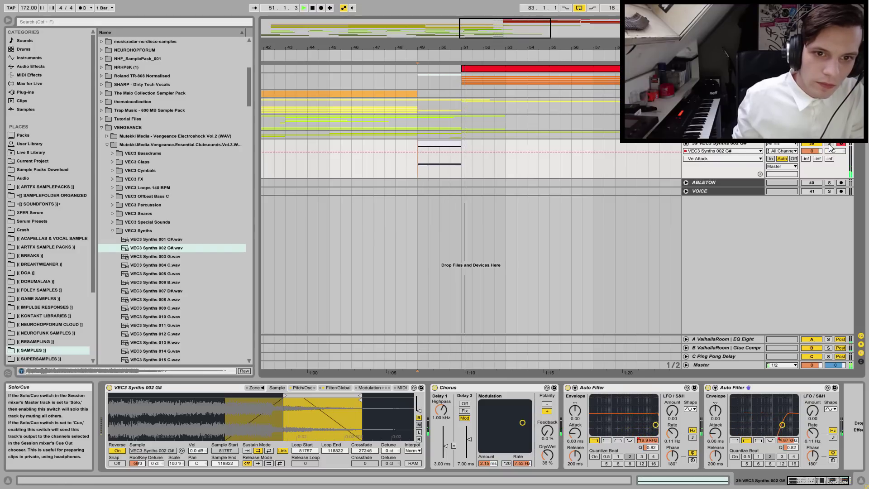
# - Move the sample's loop region earlier to run from 36008 to 73073 and audition the new section
pyautogui.moveTo(305, 396); pyautogui.dragTo(206, 395)
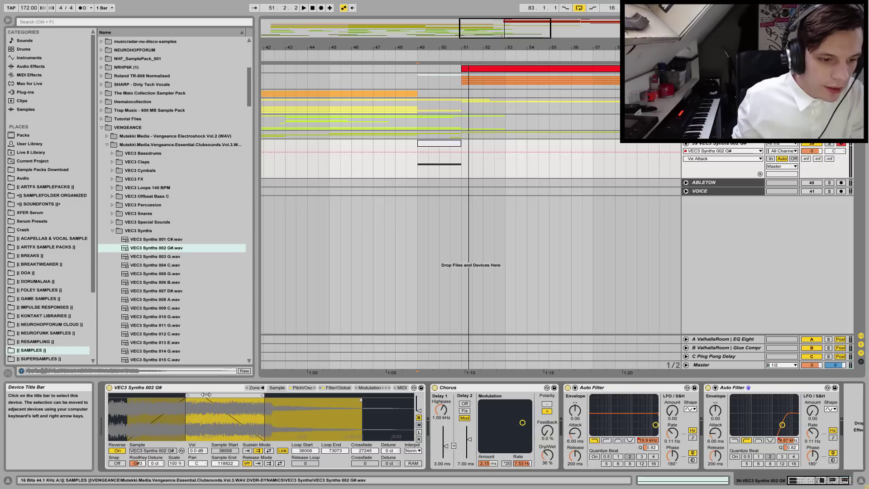
pyautogui.press('space')
pyautogui.press('space')
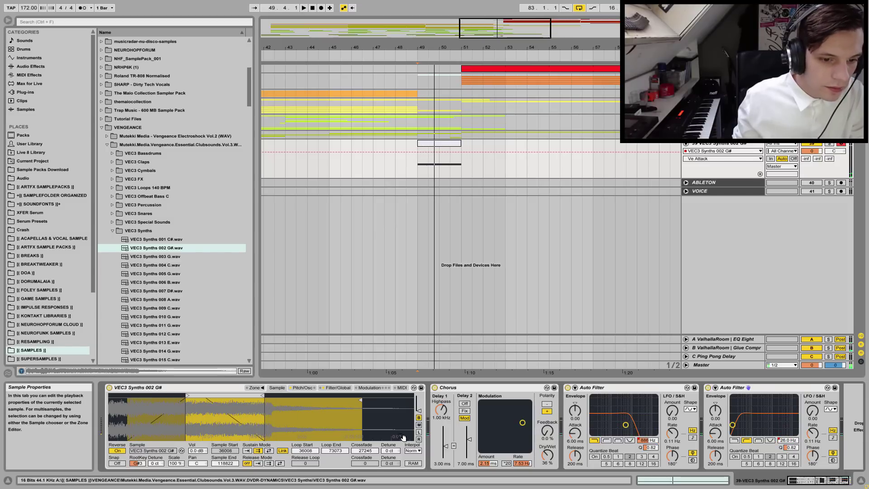
# - Set the sample start to 73073, shorten the loop so it begins at 64813, and audition the sound
pyautogui.moveTo(357, 401); pyautogui.dragTo(264, 399)
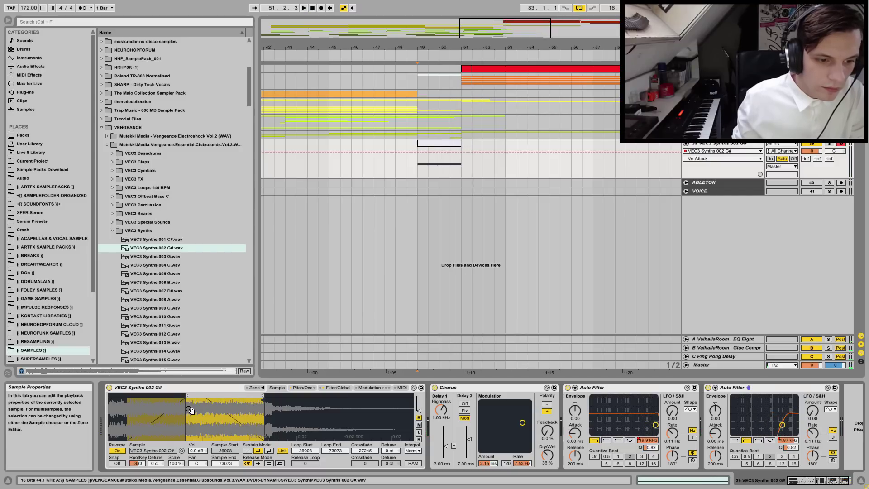
pyautogui.click(303, 388)
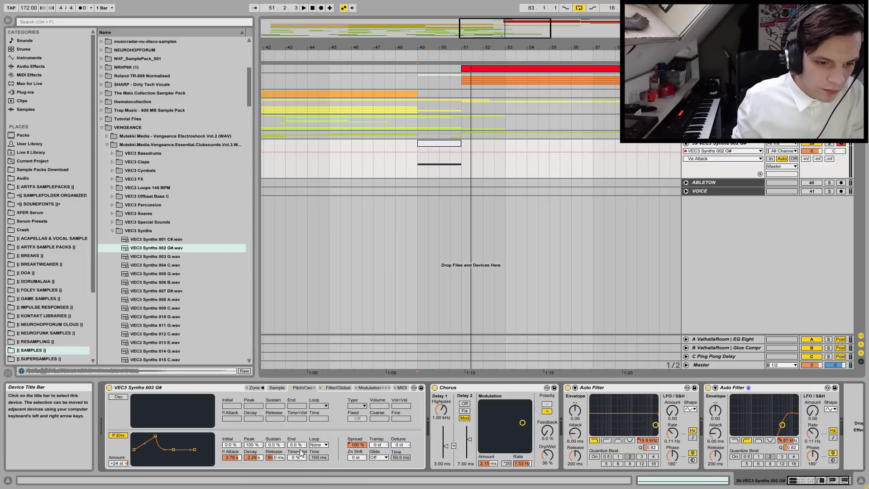
pyautogui.click(338, 388)
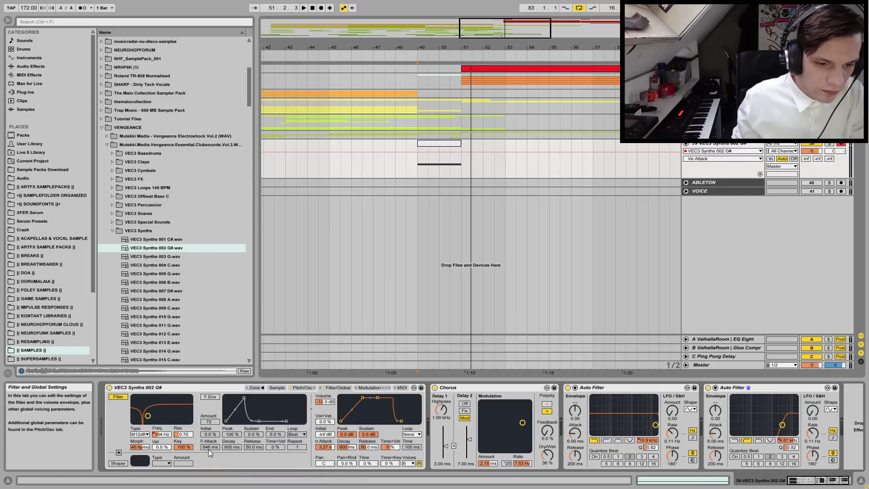
pyautogui.click(277, 388)
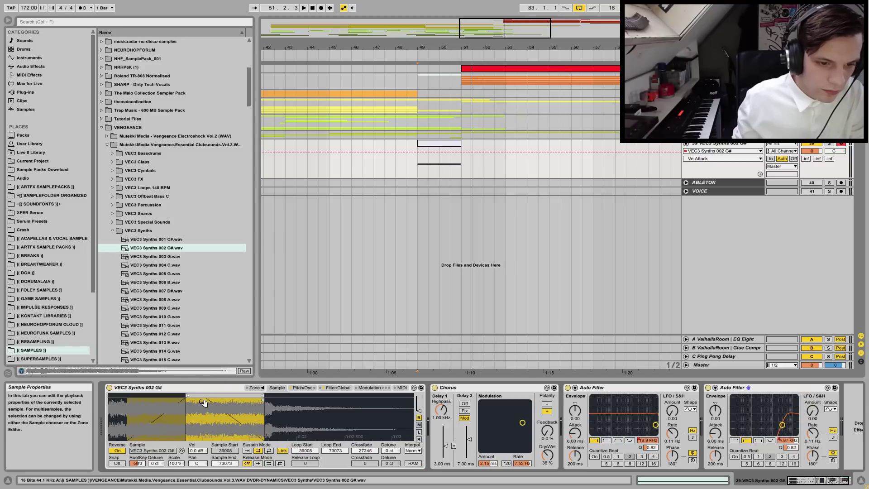
pyautogui.moveTo(183, 395); pyautogui.dragTo(248, 398)
pyautogui.press('space')
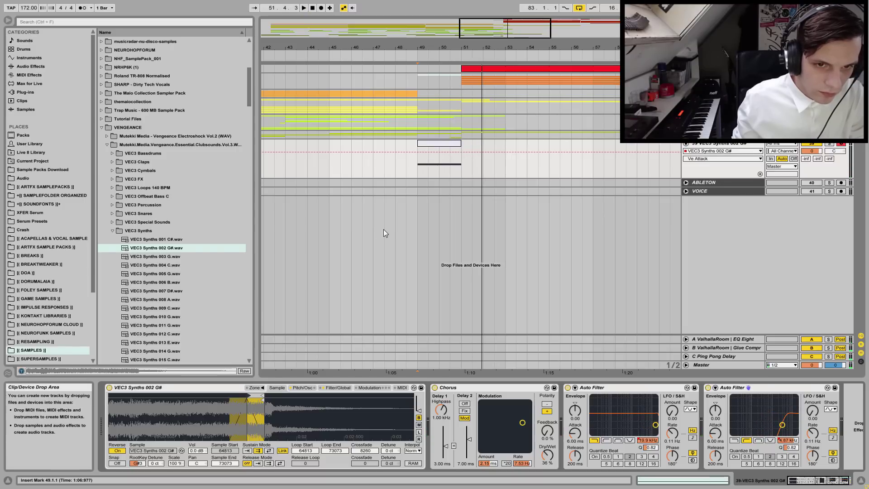
pyautogui.press('space')
# - Set the sampler's pitch envelope decay to 2.84 s and its attack to 0.00 ms, checking the clip by playback
pyautogui.doubleClick(440, 144)
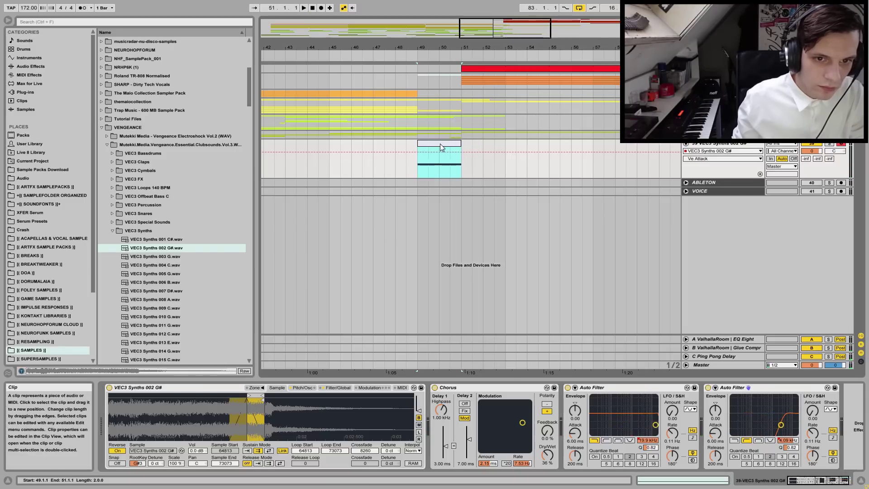
pyautogui.hotkey('shift', 'Tab')
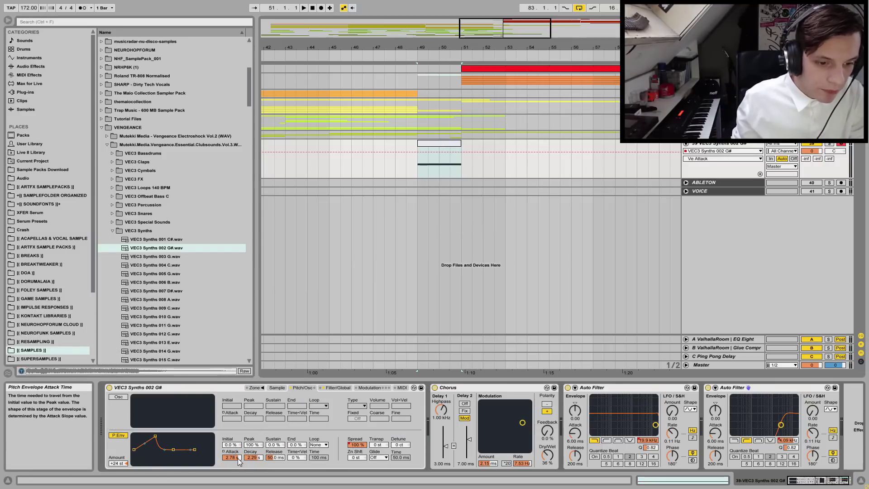
pyautogui.click(251, 458)
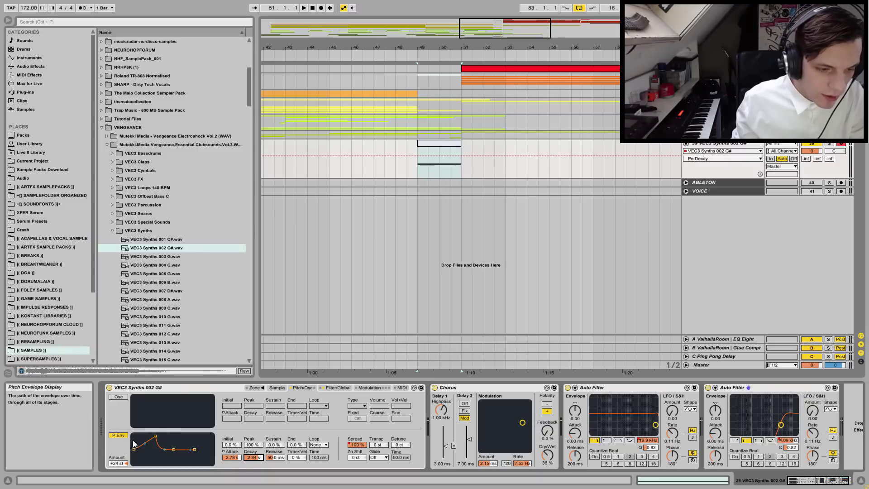
pyautogui.click(226, 455)
pyautogui.press('Delete')
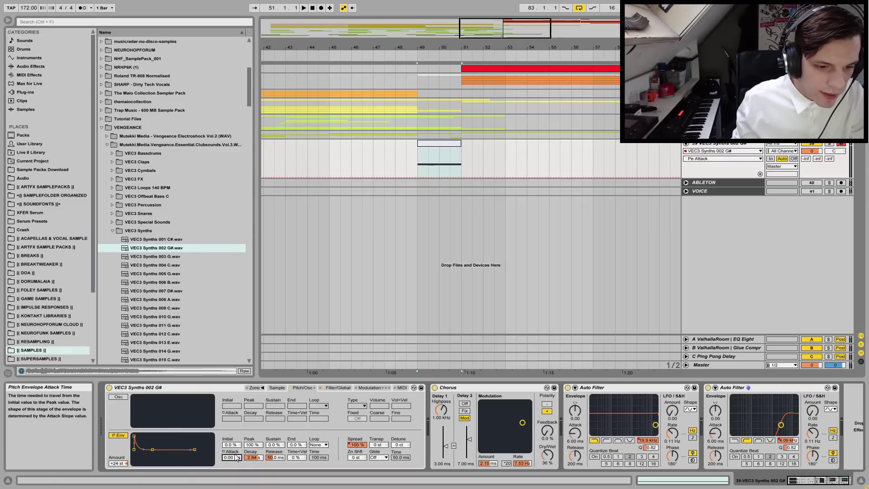
pyautogui.press('space')
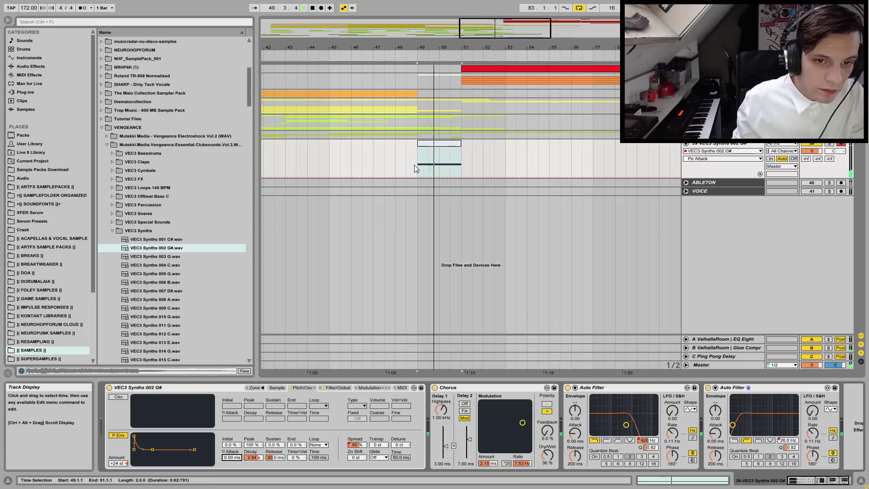
pyautogui.press('space')
# - Set the pitch envelope's decay slope to 0.0 % and play the clip to check it
pyautogui.click(254, 453)
pyautogui.click(252, 458)
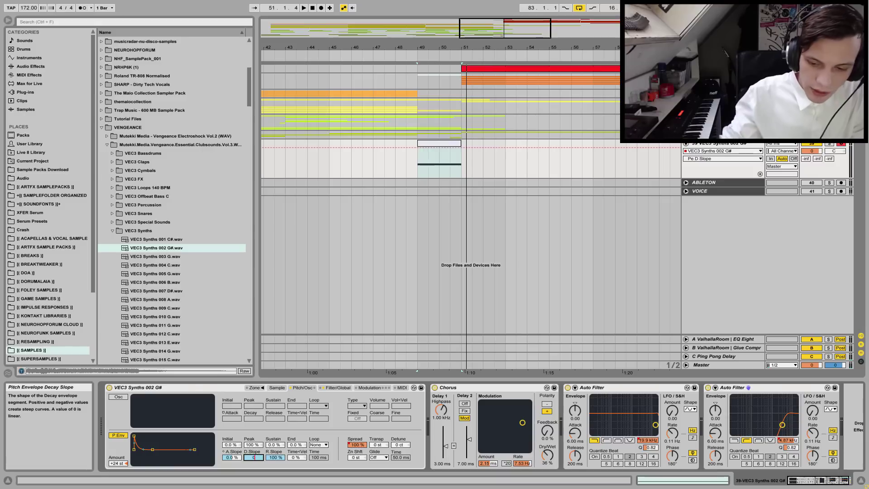
pyautogui.press('Return')
pyautogui.press('space')
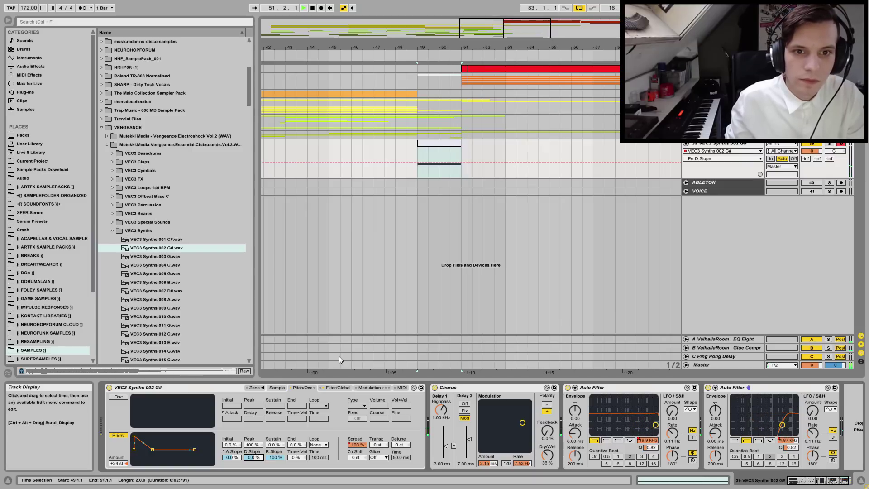
pyautogui.press('space')
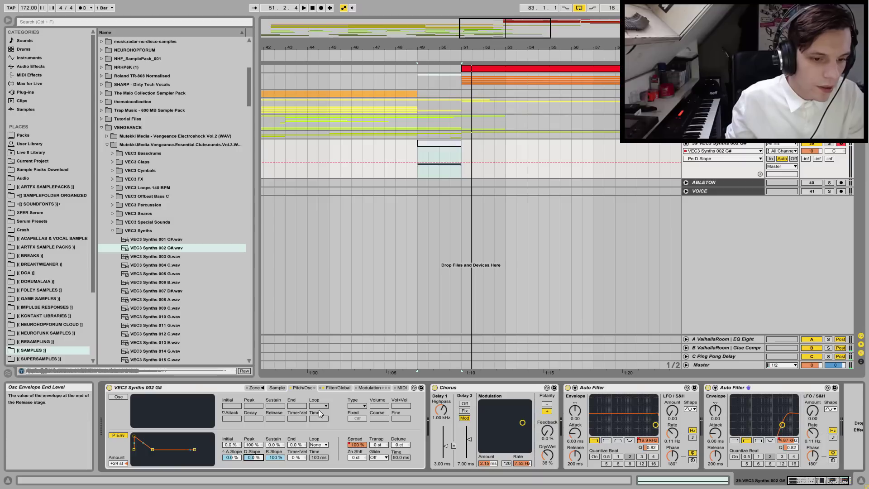
# - Reduce the sampler's volume envelope attack to 0.00 ms and audition the clip
pyautogui.click(334, 388)
pyautogui.moveTo(325, 447); pyautogui.dragTo(325, 448)
pyautogui.press('space')
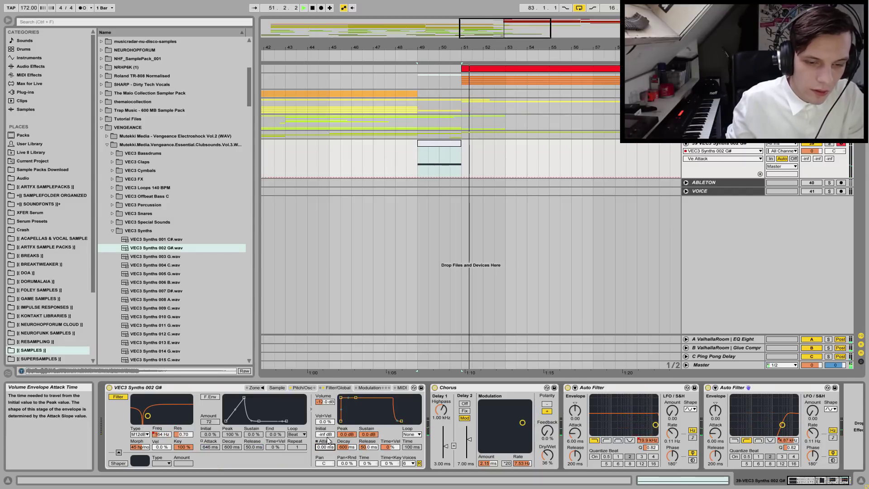
pyautogui.press('space')
# - Play the arrangement from bar 43 through the drop to hear the transition in context
pyautogui.click(417, 158)
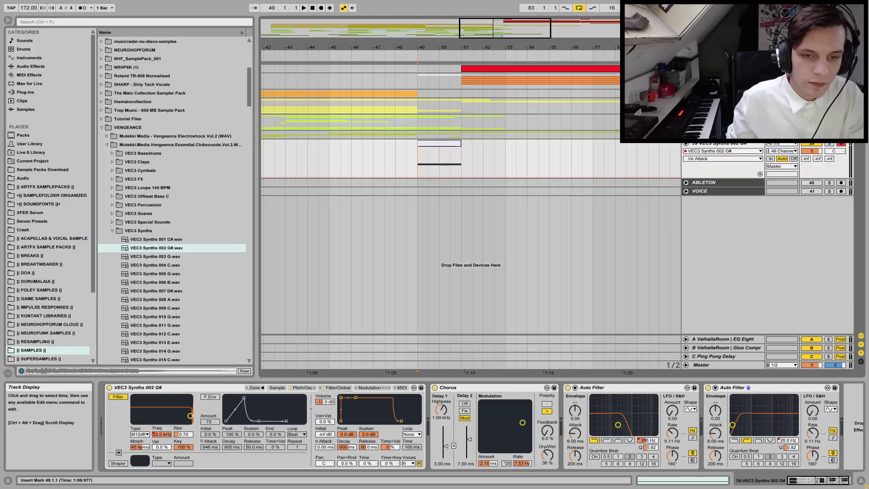
pyautogui.click(290, 158)
pyautogui.press('space')
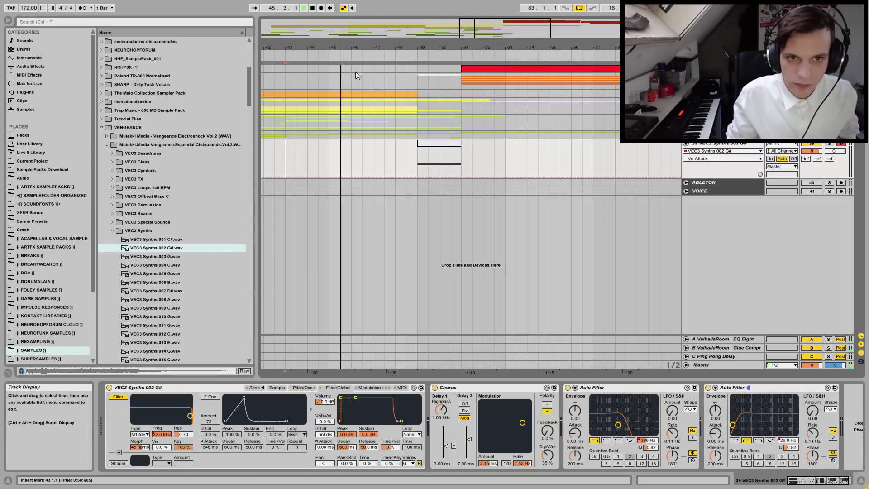
pyautogui.moveTo(349, 45); pyautogui.dragTo(350, 25)
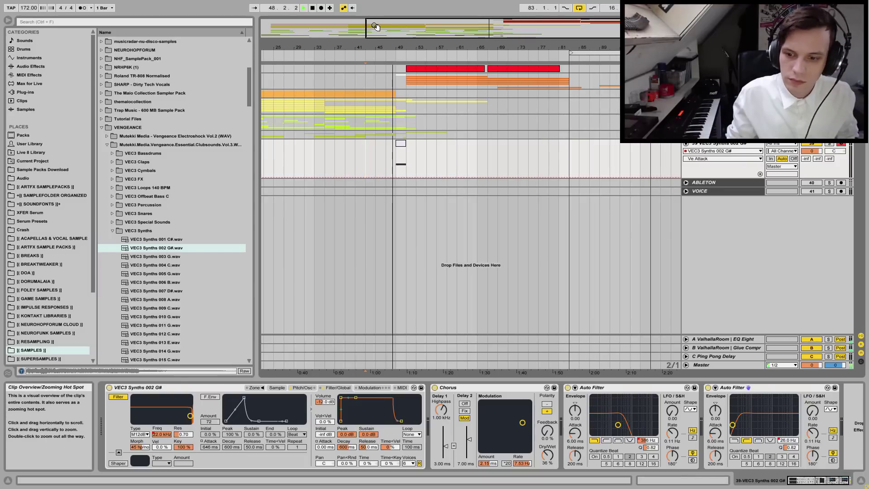
pyautogui.click(722, 182)
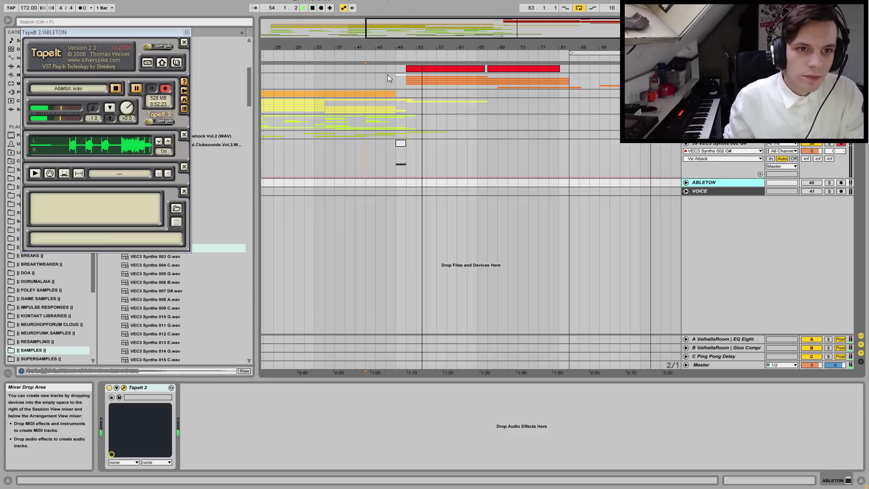
pyautogui.press('Up')
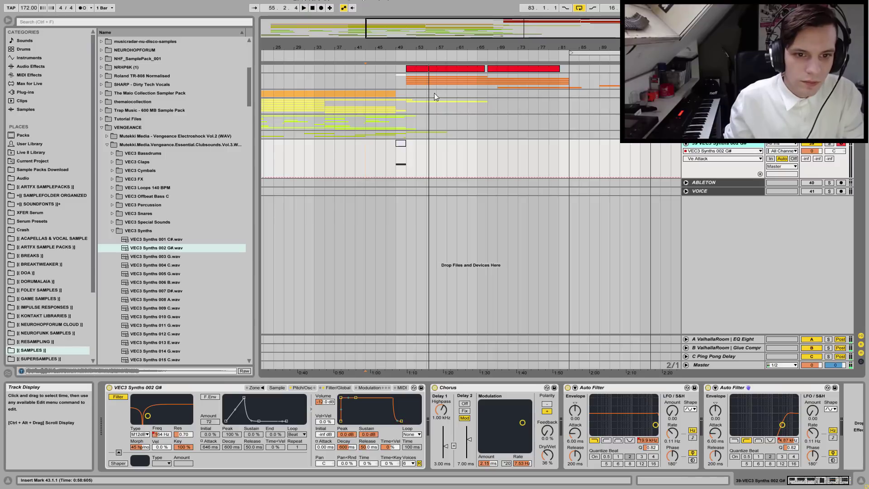
pyautogui.click(397, 174)
pyautogui.press('space')
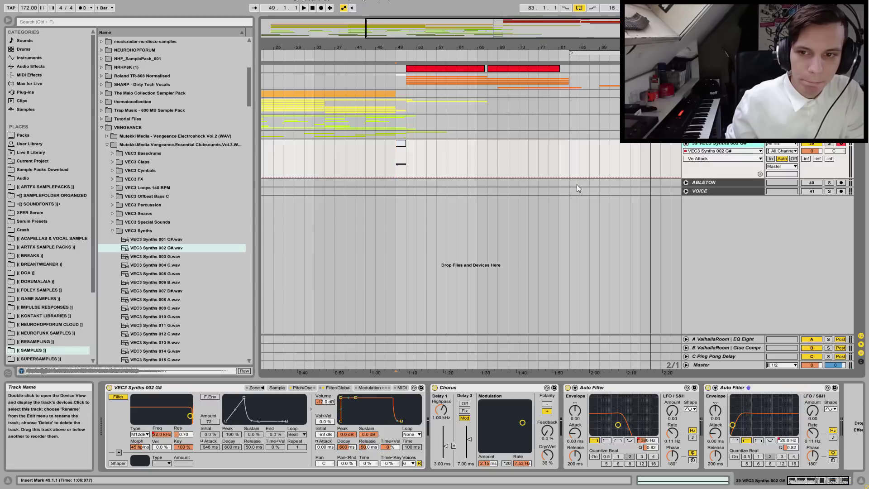
# - Solo the first REESE RESAMPLE track in the BASS group and audition it from bar 51
pyautogui.press('Left')
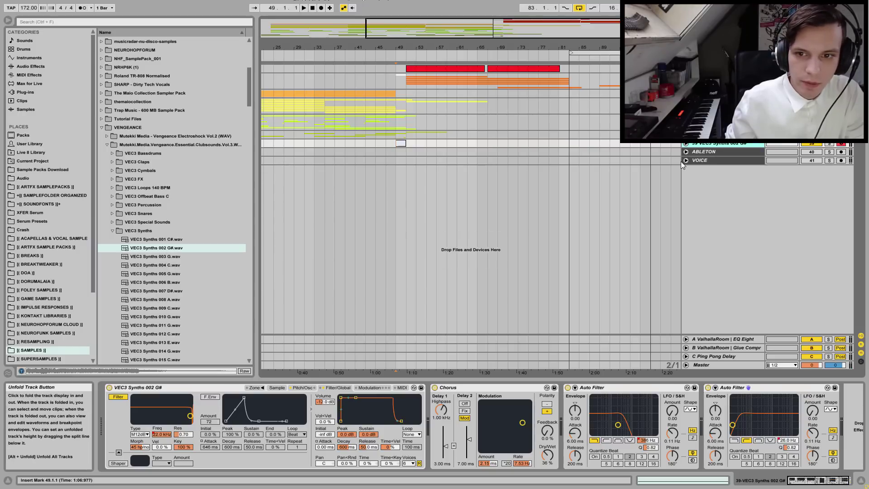
pyautogui.click(715, 78)
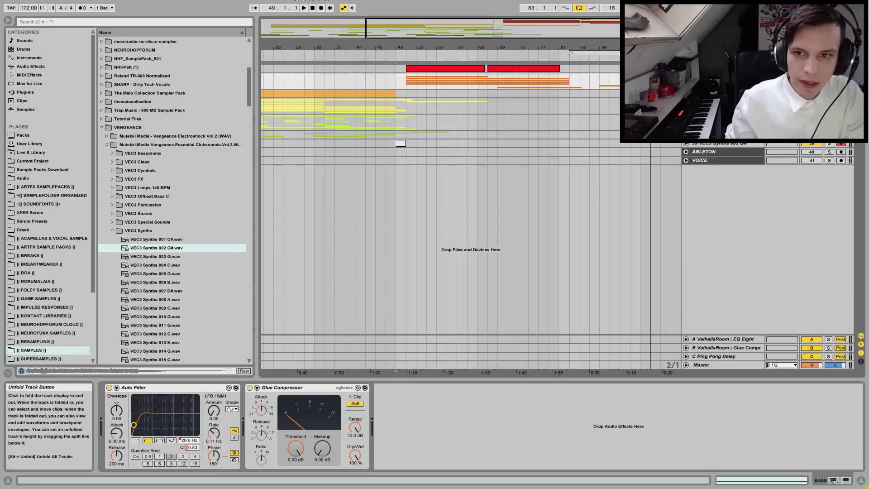
pyautogui.click(687, 78)
pyautogui.click(731, 189)
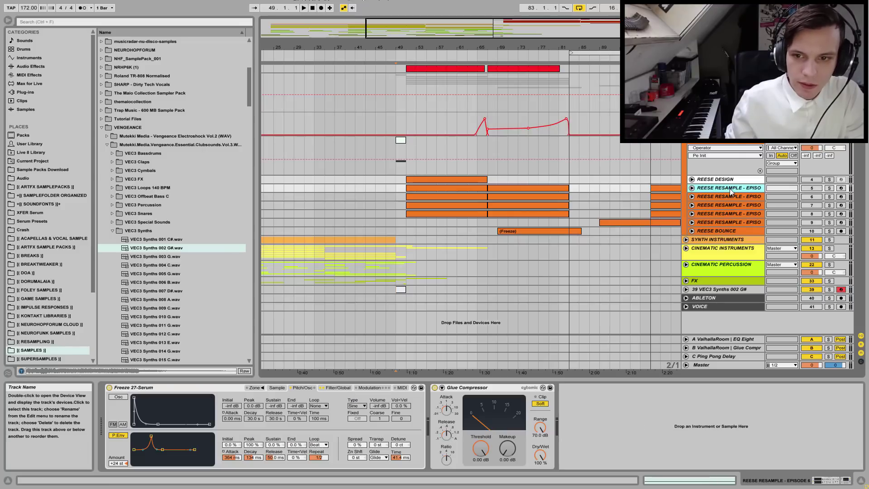
pyautogui.click(812, 179)
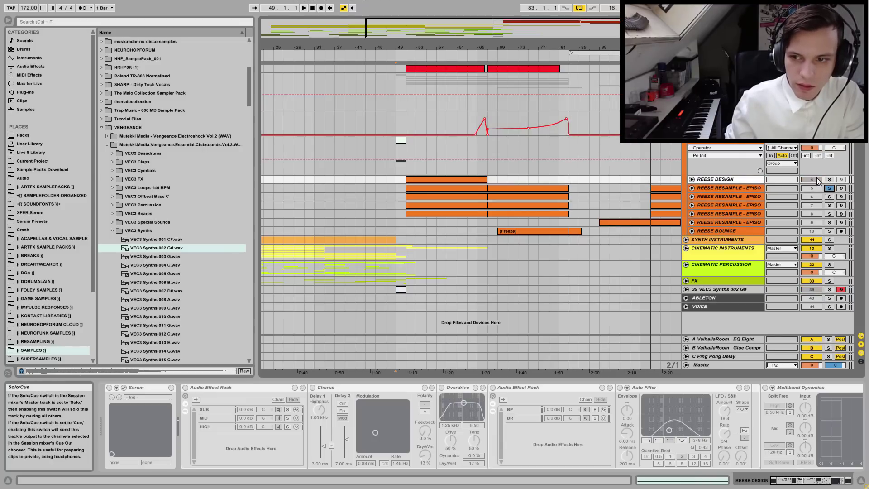
pyautogui.click(418, 181)
pyautogui.press('space')
pyautogui.press('space')
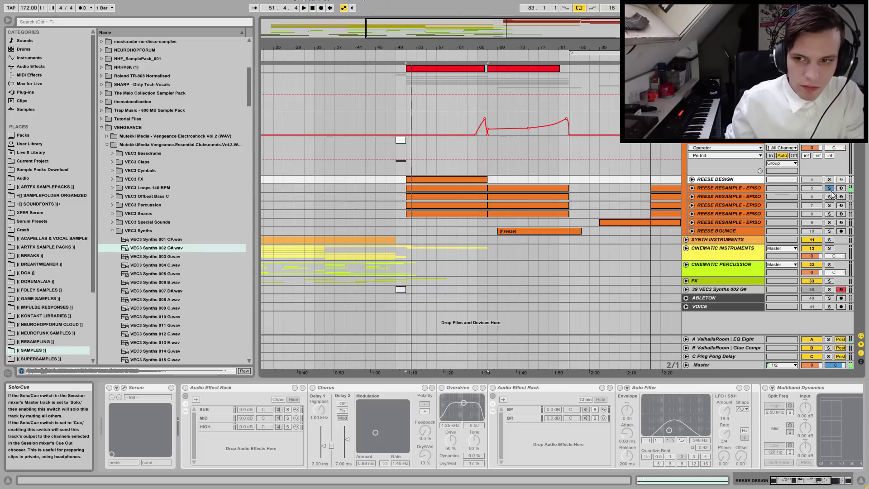
# - Duplicate the first REESE RESAMPLE track and delete all the copy's clips except the one from bar 51 to 67
pyautogui.click(691, 188)
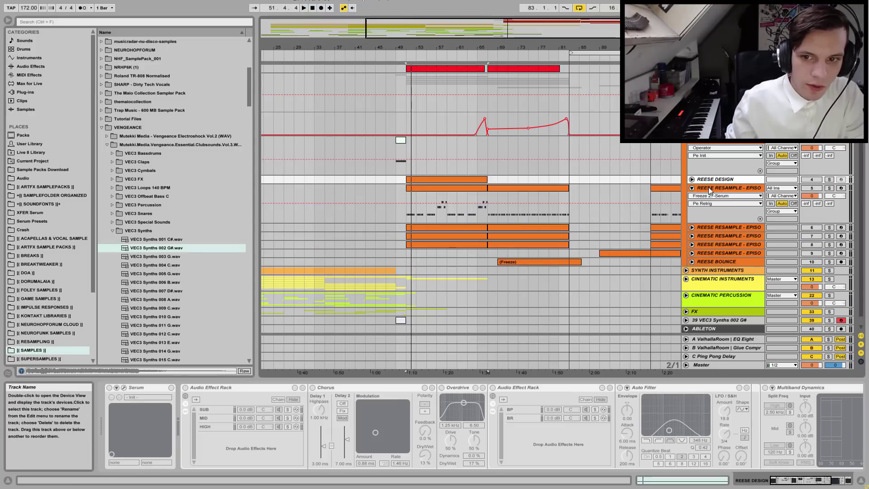
pyautogui.click(710, 189)
pyautogui.rightClick(709, 189)
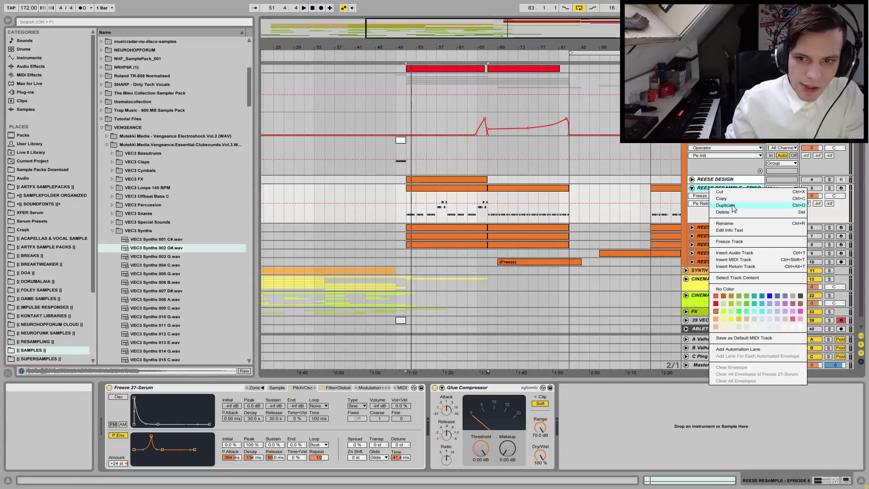
pyautogui.click(725, 205)
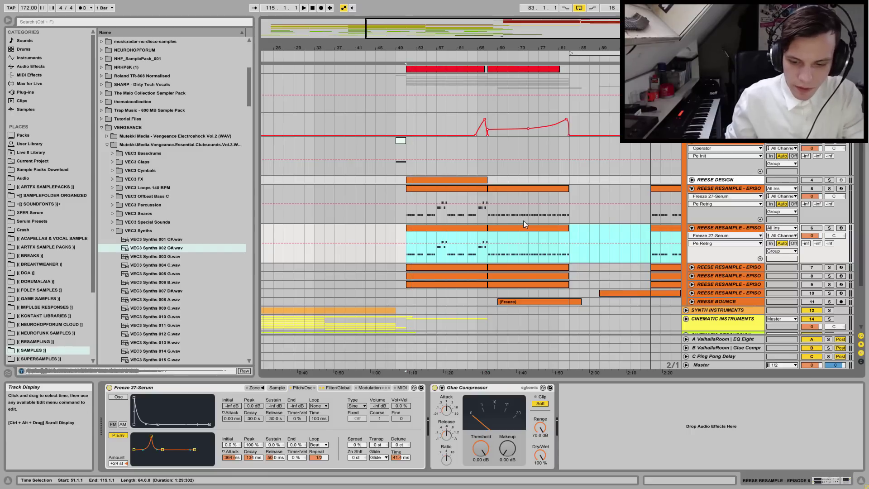
pyautogui.press('Delete')
pyautogui.click(406, 237)
pyautogui.moveTo(416, 204); pyautogui.dragTo(419, 236)
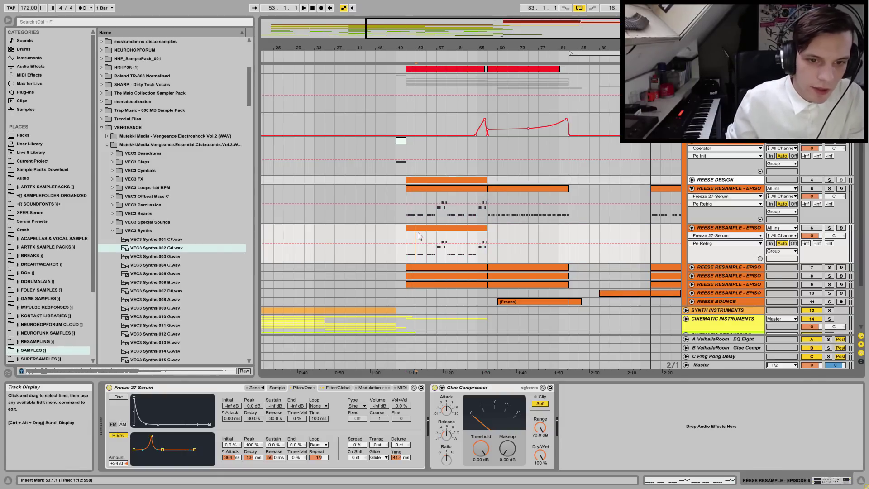
# - Delete every note from bar 3 onward in the duplicated reese clip, keeping only the opening G2 phrase
pyautogui.doubleClick(419, 236)
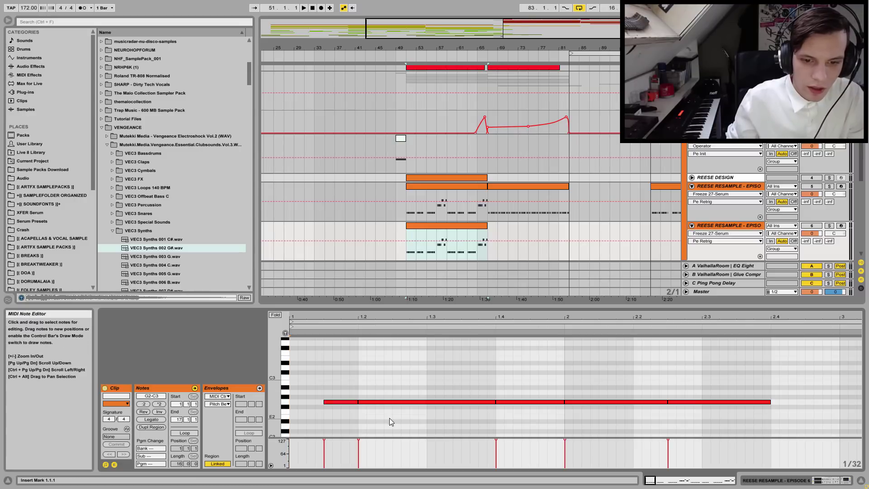
pyautogui.moveTo(533, 417); pyautogui.dragTo(866, 343)
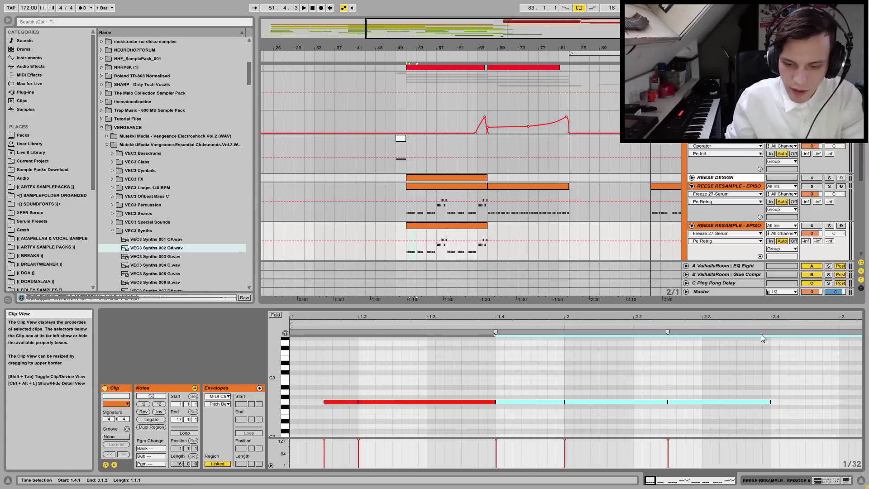
pyautogui.press('-')
pyautogui.press('-')
pyautogui.press('-')
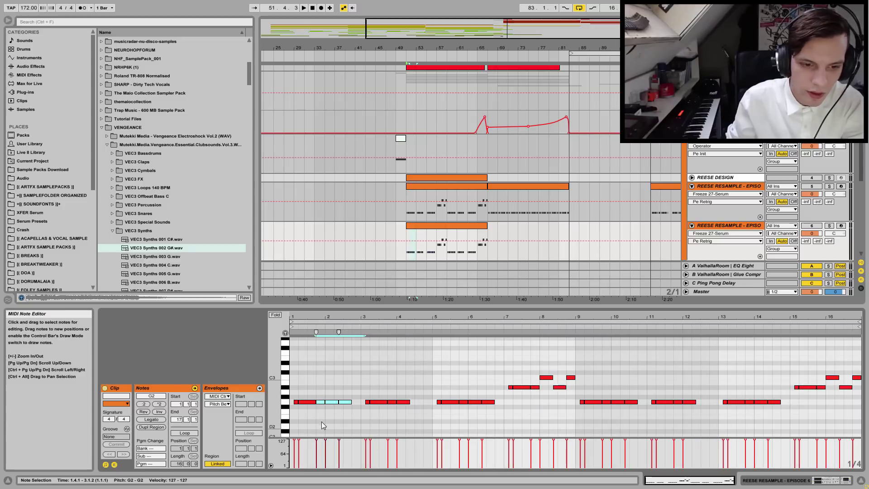
pyautogui.click(347, 419)
pyautogui.moveTo(363, 412); pyautogui.dragTo(861, 364)
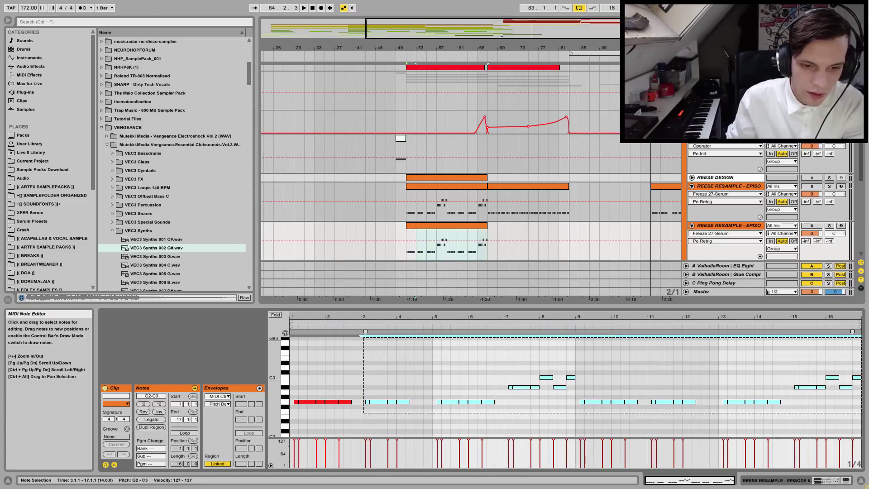
pyautogui.press('Delete')
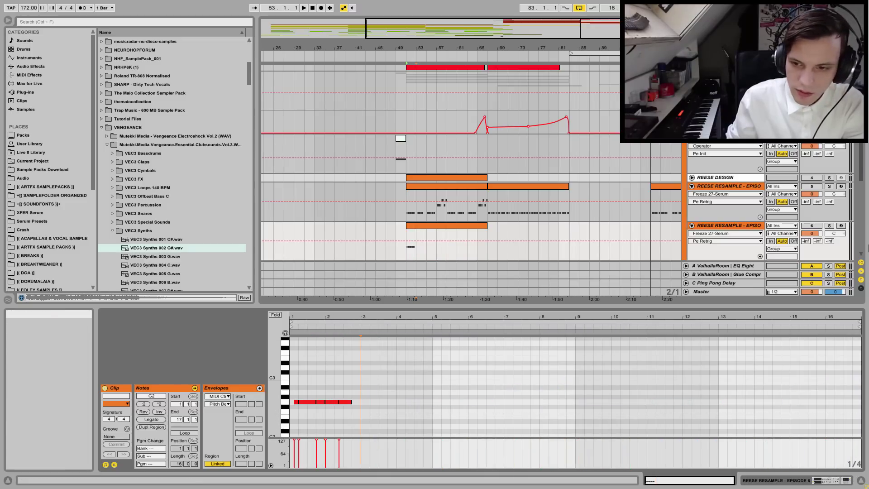
pyautogui.click(398, 249)
pyautogui.scroll(-3, 398, 249)
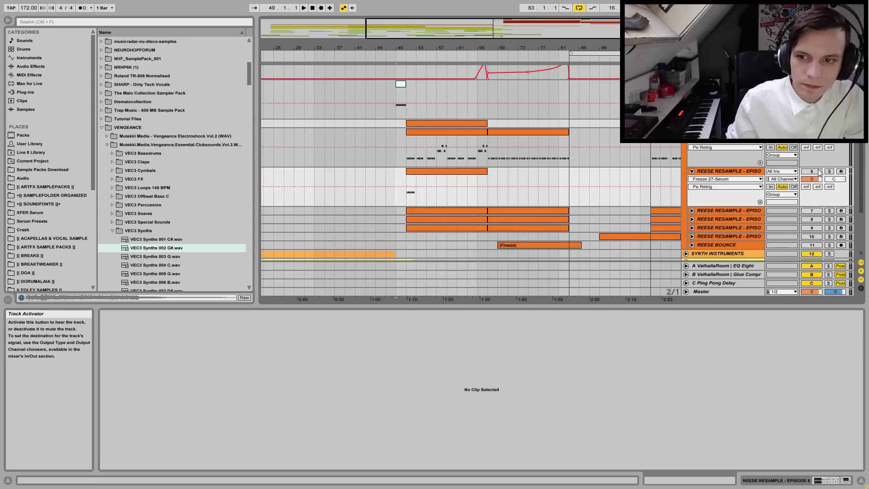
# - Play the transition from bar 45 into the drop, and audition the duplicated reese clip from bar 51
pyautogui.click(374, 194)
pyautogui.press('space')
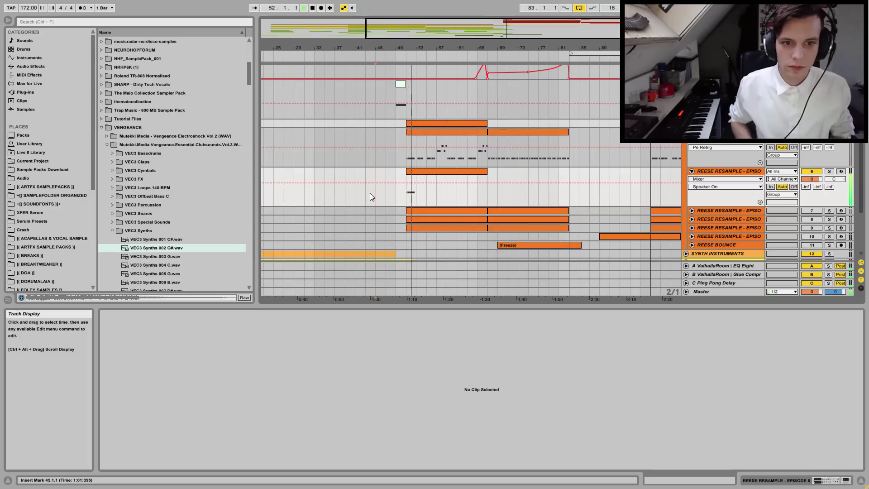
pyautogui.press('space')
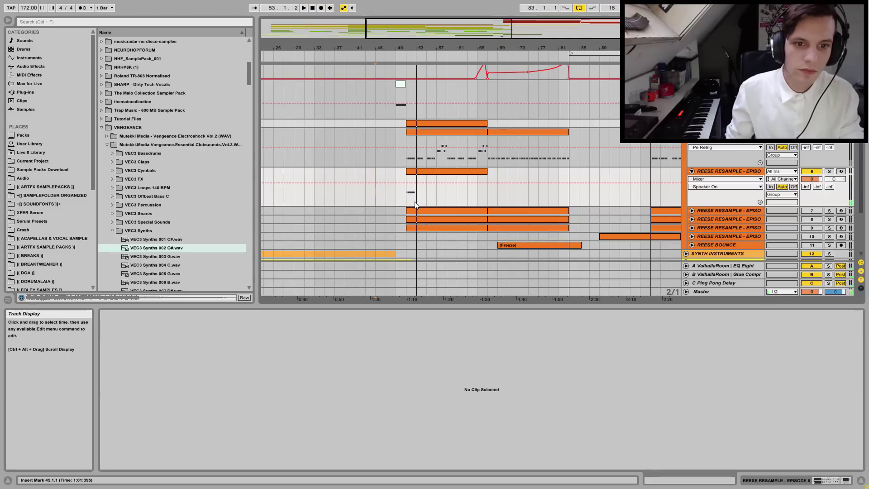
pyautogui.click(414, 171)
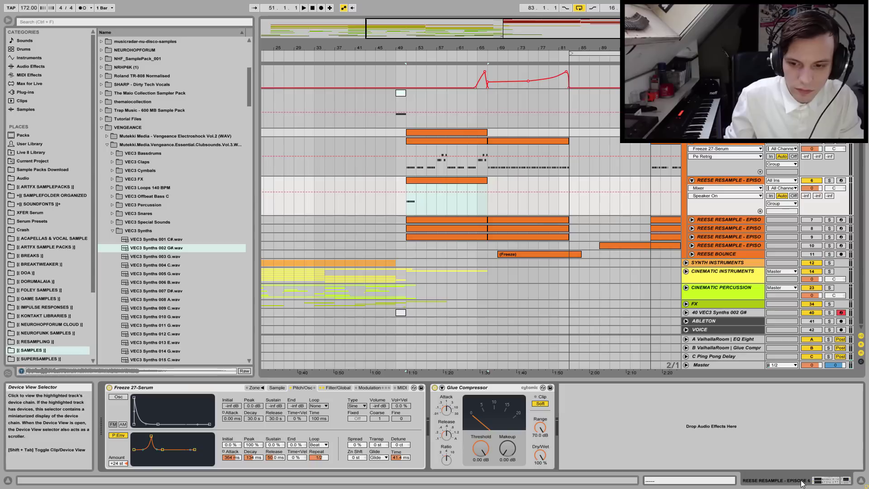
pyautogui.click(789, 473)
pyautogui.press('space')
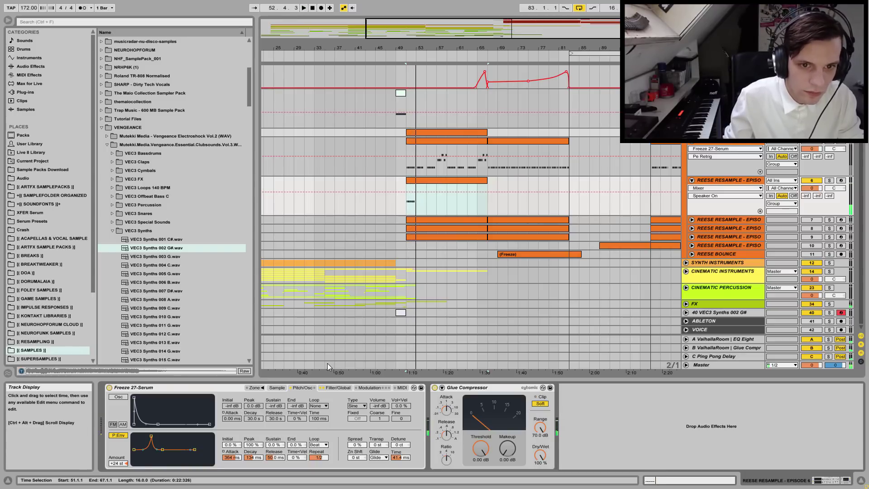
# - Open the duplicated reese clip for note editing and select the last G2 note of its phrase
pyautogui.click(434, 181)
pyautogui.doubleClick(434, 180)
pyautogui.press('space')
pyautogui.click(315, 401)
pyautogui.moveTo(318, 403); pyautogui.dragTo(339, 402)
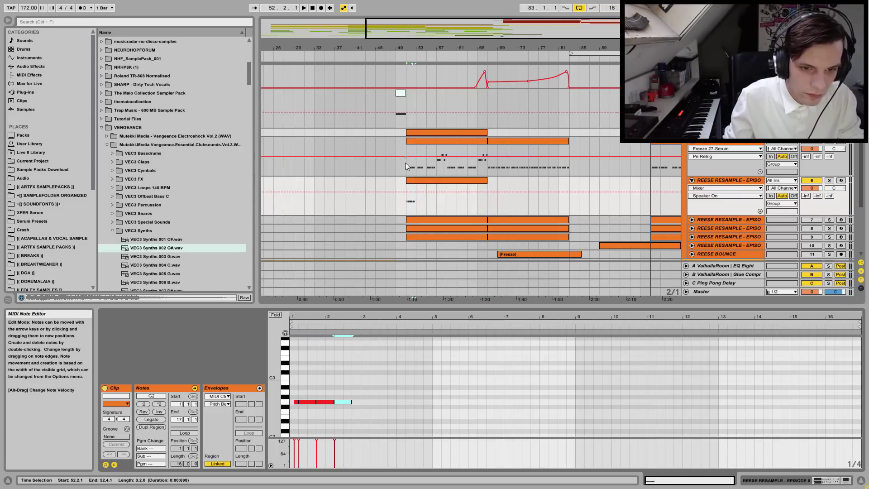
# - Delete the short G2 note at the very start of the reese phrase and audition the clip
pyautogui.click(296, 402)
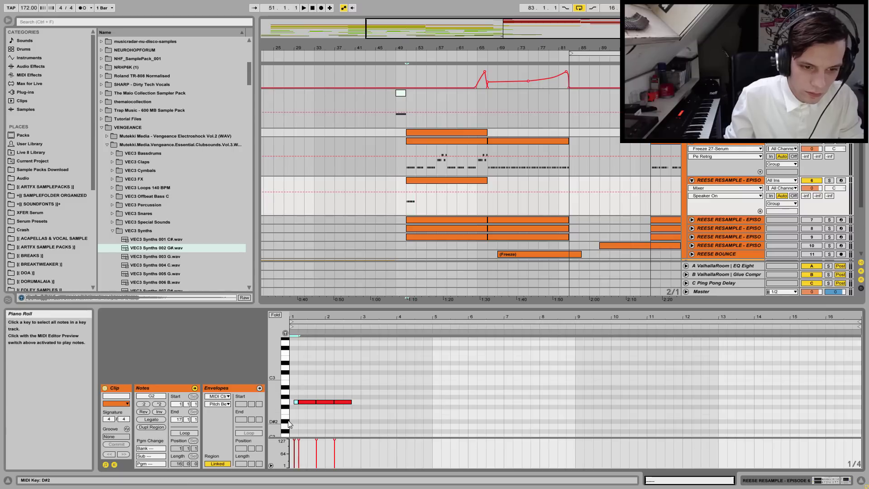
pyautogui.press('space')
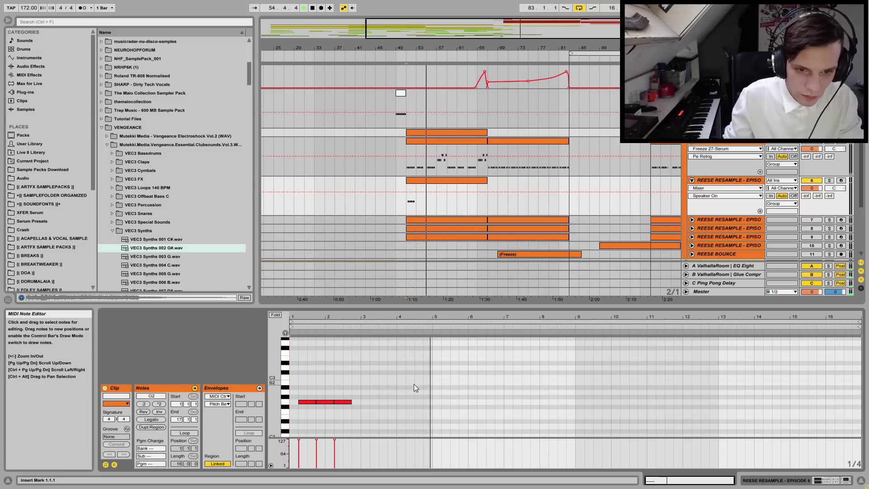
pyautogui.press('space')
# - Duplicate the three-note G2 phrase from bar 1 to bar 5 of the clip and play it
pyautogui.moveTo(433, 365); pyautogui.dragTo(292, 419)
pyautogui.hotkey('ctrl', 'd')
pyautogui.press('space')
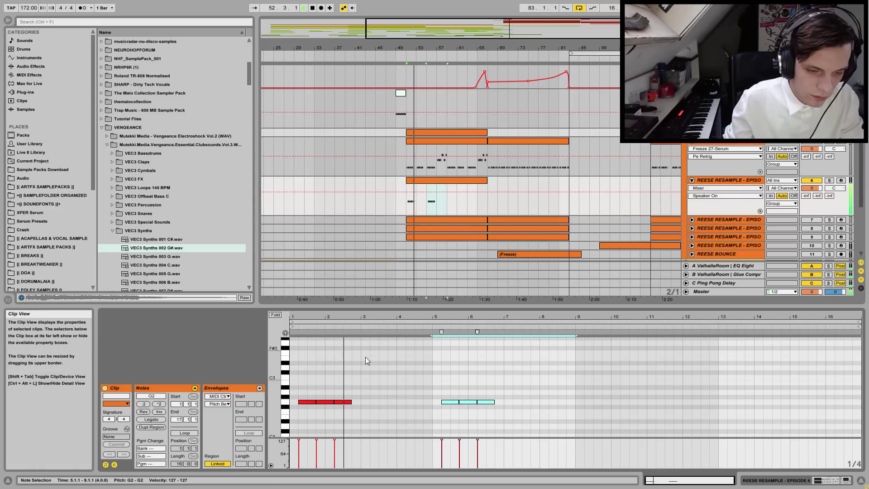
# - Insert a short G2 note at 1.1.3, directly before the first phrase, and audition the clip
pyautogui.press('+')
pyautogui.press('+')
pyautogui.press('space')
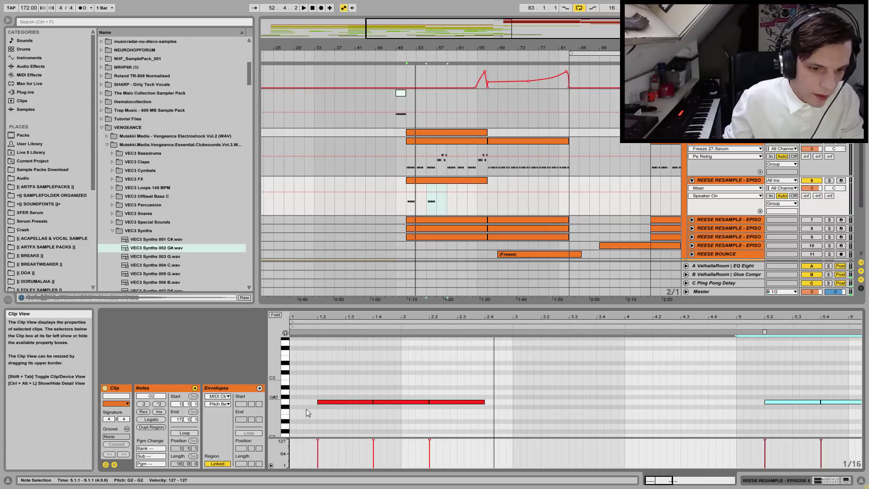
pyautogui.doubleClick(306, 402)
pyautogui.press('space')
pyautogui.press('-')
pyautogui.press('-')
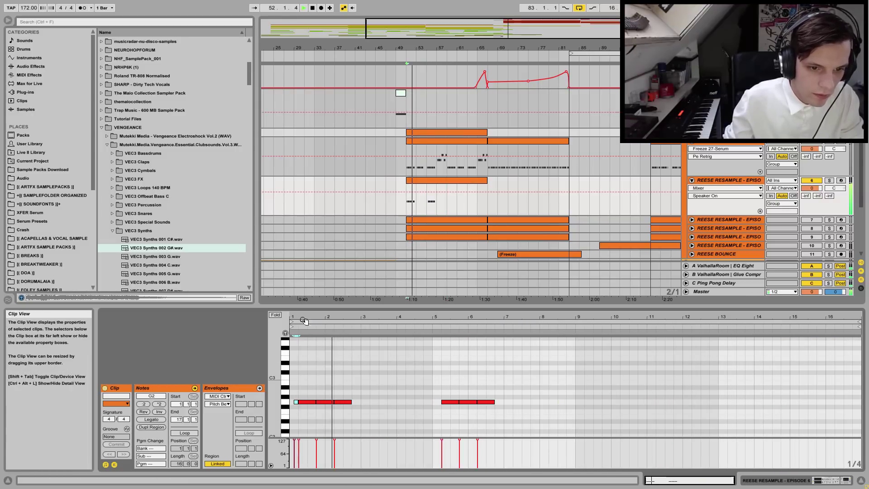
pyautogui.press('space')
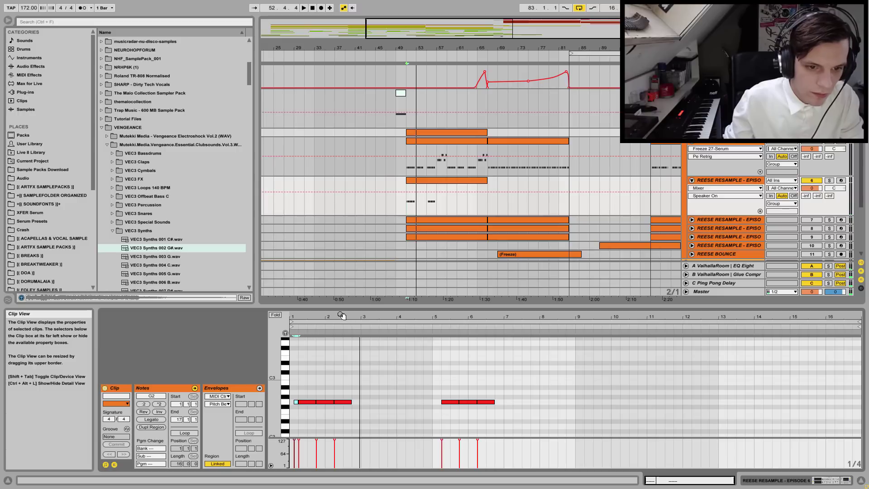
# - Shorten the first phrase's last G2 note to end at 2.3.1 and add a copied G2 note from 2.3.1 to 3.1.1
pyautogui.moveTo(341, 315)
pyautogui.mouseDown()
pyautogui.moveTo(342, 344)
pyautogui.moveTo(342, 326)
pyautogui.mouseUp()
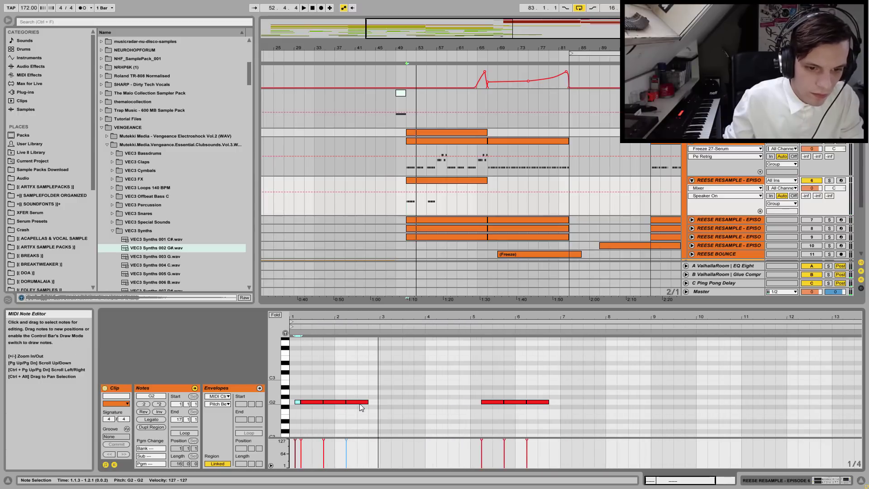
pyautogui.moveTo(366, 401); pyautogui.dragTo(355, 402)
pyautogui.press('space')
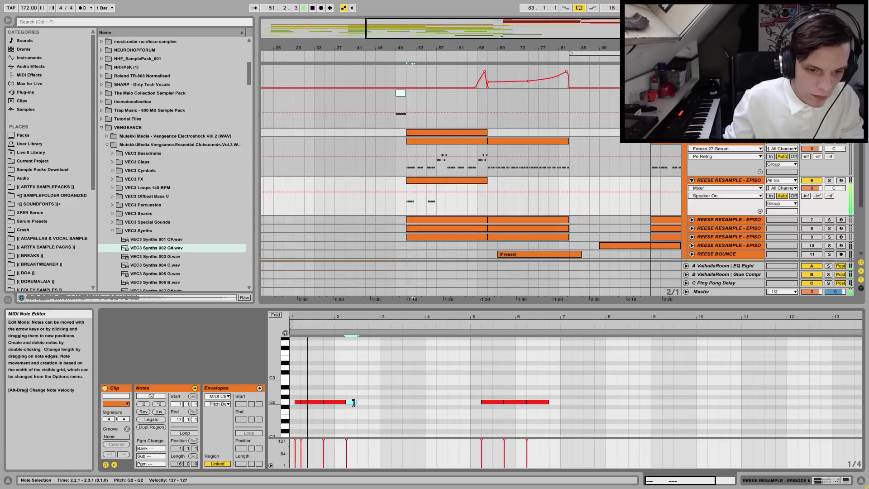
pyautogui.press('space')
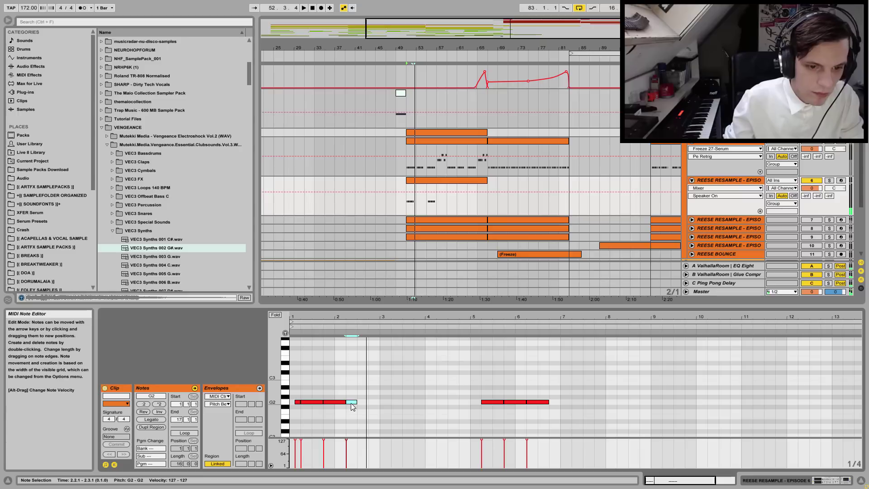
pyautogui.moveTo(335, 401); pyautogui.dragTo(371, 402)
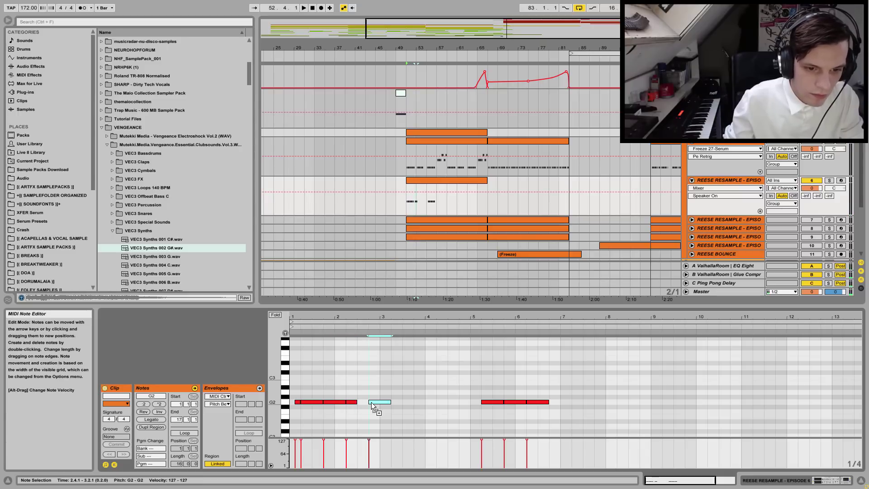
pyautogui.press('space')
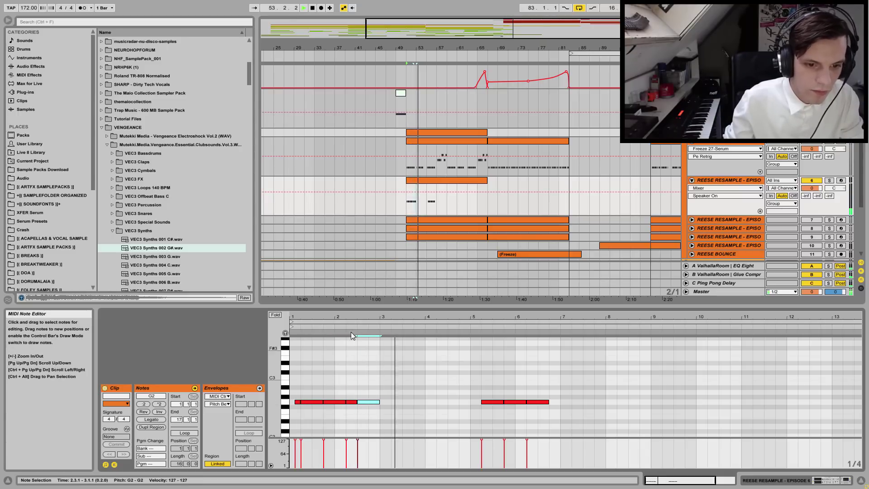
# - Extend the final G2 note of the first phrase to start at 2.2.3 and audition the new rhythm
pyautogui.moveTo(352, 315); pyautogui.dragTo(421, 401)
pyautogui.click(384, 402)
pyautogui.press('space')
pyautogui.click(392, 402)
pyautogui.press('space')
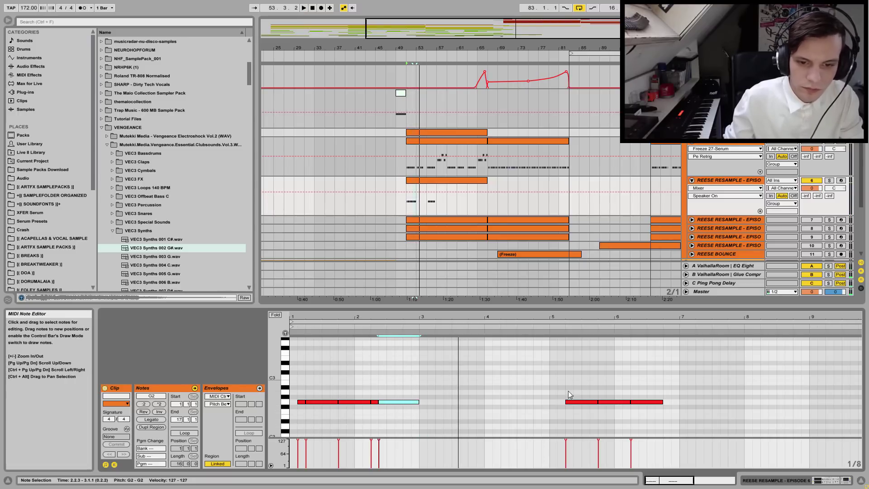
# - Copy the edited five-note G2 phrase over the old phrase at bar 5 and play the arrangement from bar 35
pyautogui.moveTo(414, 373); pyautogui.dragTo(286, 432)
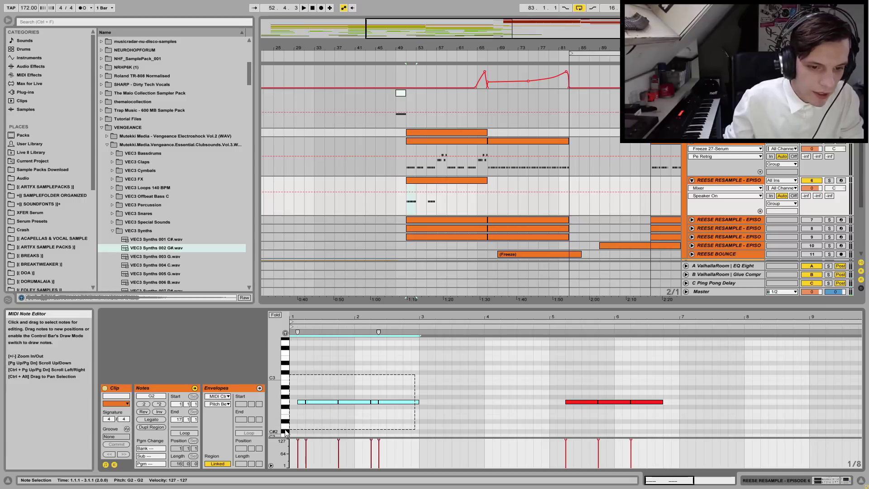
pyautogui.moveTo(326, 401); pyautogui.dragTo(587, 405)
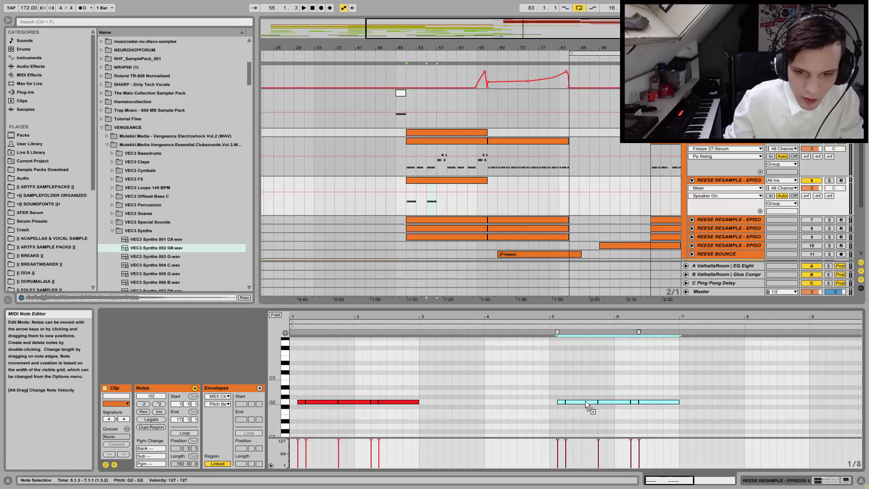
pyautogui.click(324, 200)
pyautogui.press('space')
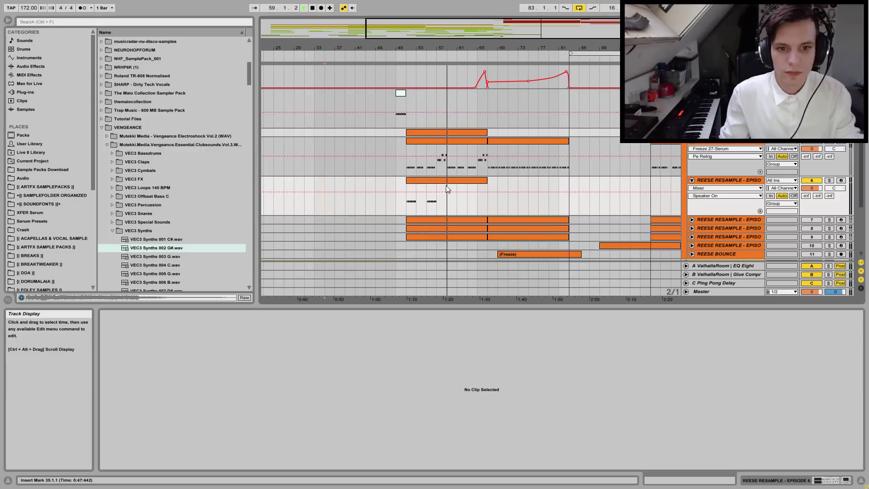
# - Duplicate bars 51 to 59 of the reese clip to bar 59 and consolidate both clips into one
pyautogui.moveTo(447, 191); pyautogui.dragTo(411, 191)
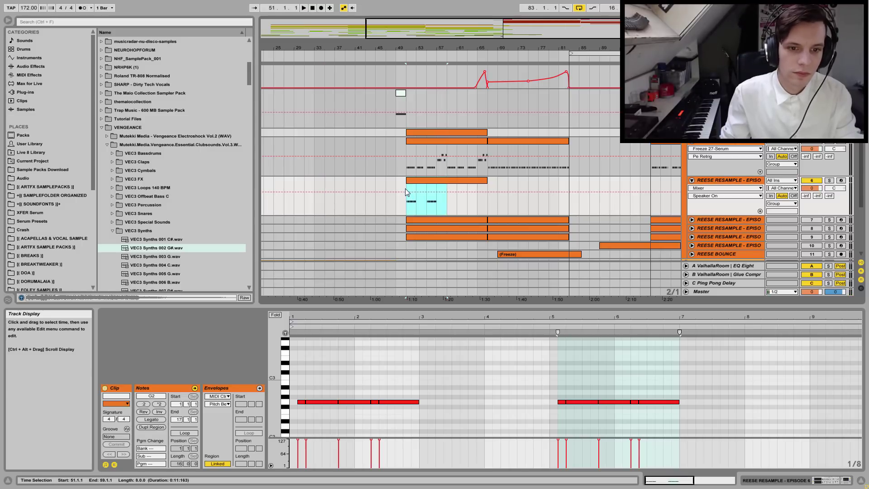
pyautogui.hotkey('ctrl', 'd')
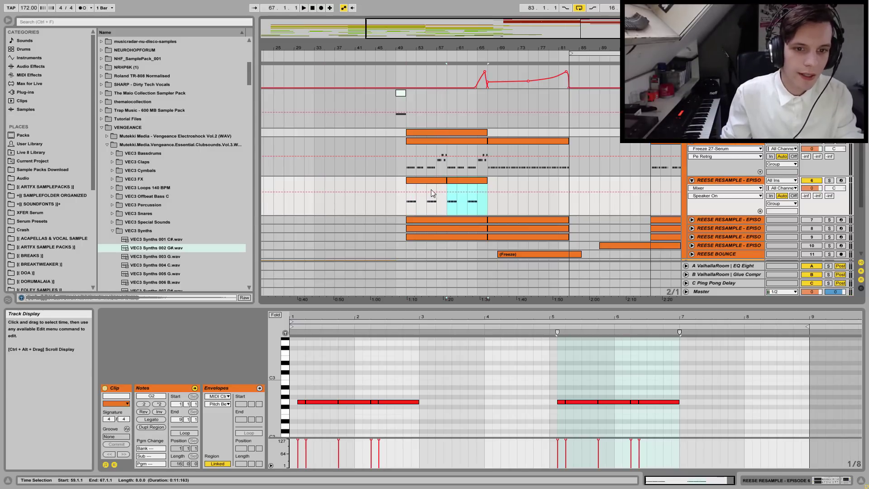
pyautogui.click(397, 194)
pyautogui.hotkey('ctrl', 'z')
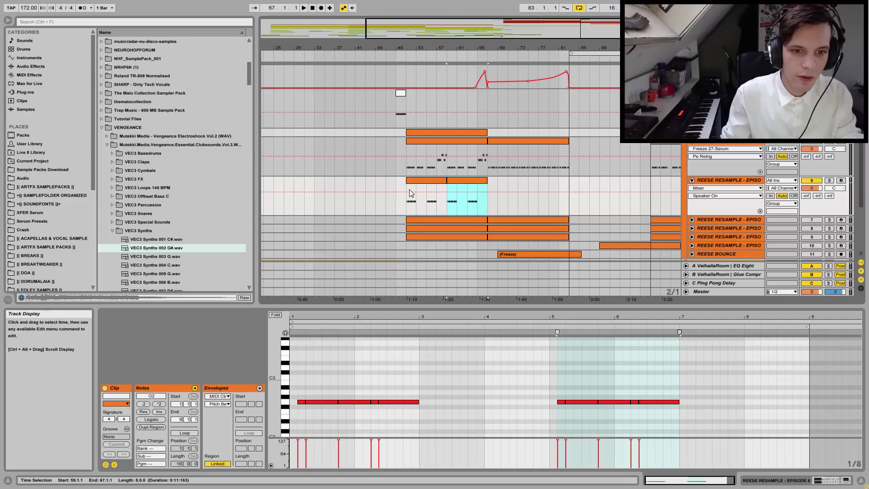
pyautogui.hotkey('ctrl', 'z')
pyautogui.keyDown('shift'); pyautogui.click(456, 181); pyautogui.keyUp('shift')
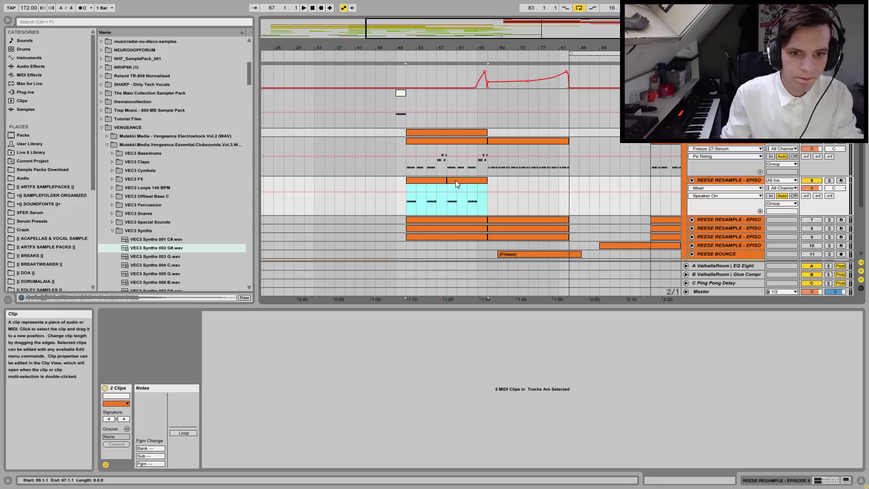
pyautogui.hotkey('ctrl', 'j')
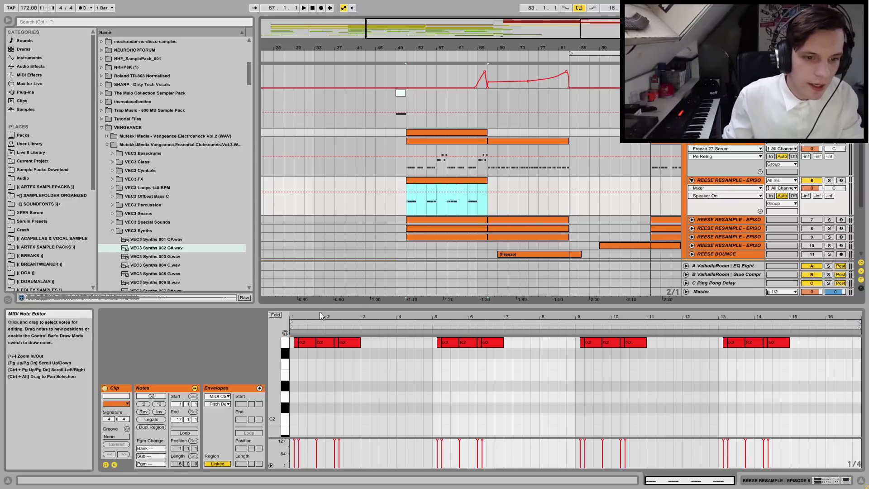
# - Add short G3 notes at 2.3.3 and 6.3.3 in the consolidated reese clip, auditioning from bar 51
pyautogui.click(330, 389)
pyautogui.scroll(5, 330, 388)
pyautogui.moveTo(362, 319); pyautogui.dragTo(404, 366)
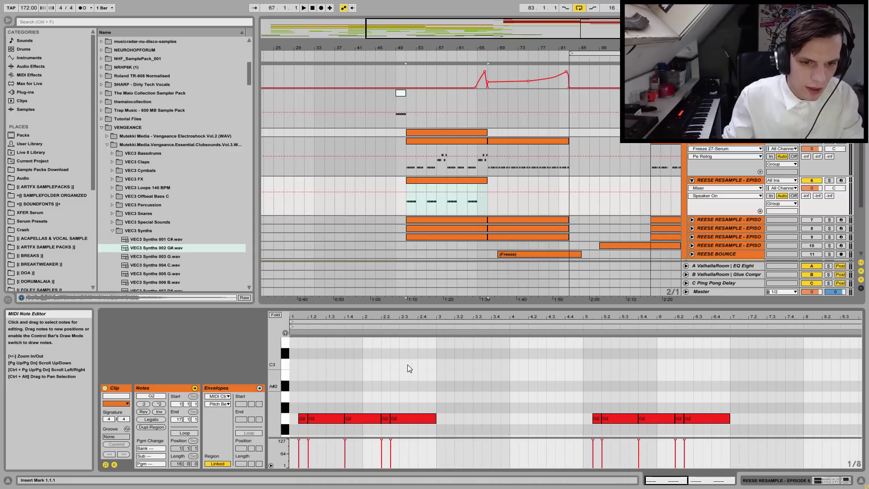
pyautogui.scroll(1, 406, 357)
pyautogui.moveTo(284, 362); pyautogui.dragTo(266, 362)
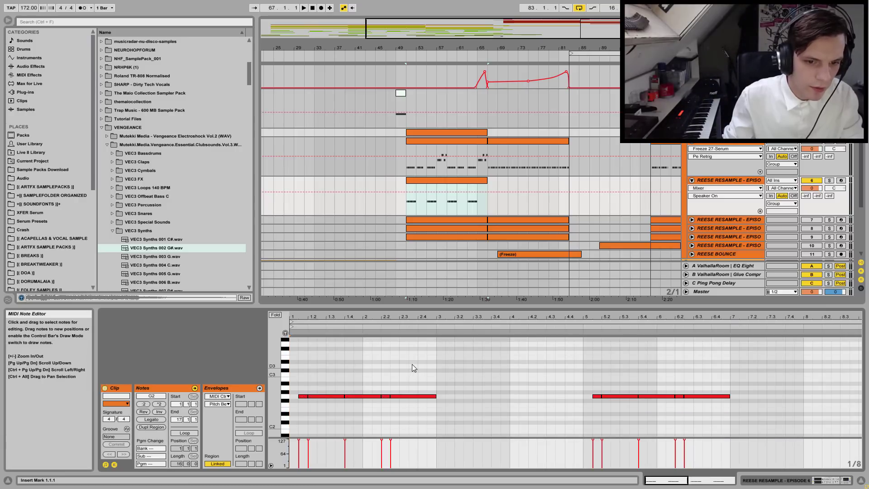
pyautogui.click(412, 345)
pyautogui.doubleClick(412, 343)
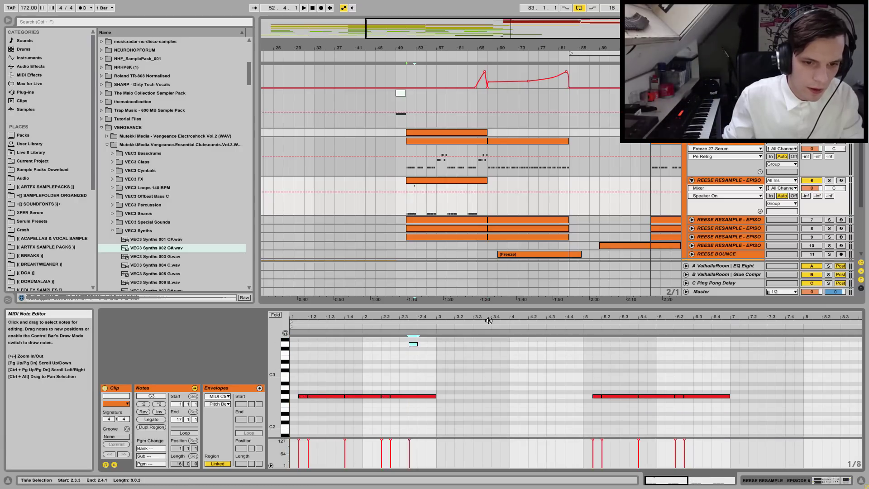
pyautogui.click(406, 204)
pyautogui.press('space')
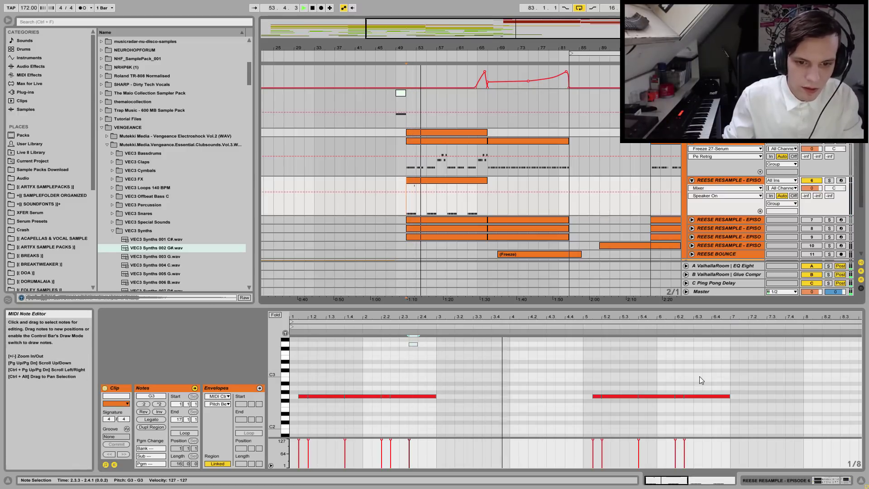
pyautogui.doubleClick(707, 344)
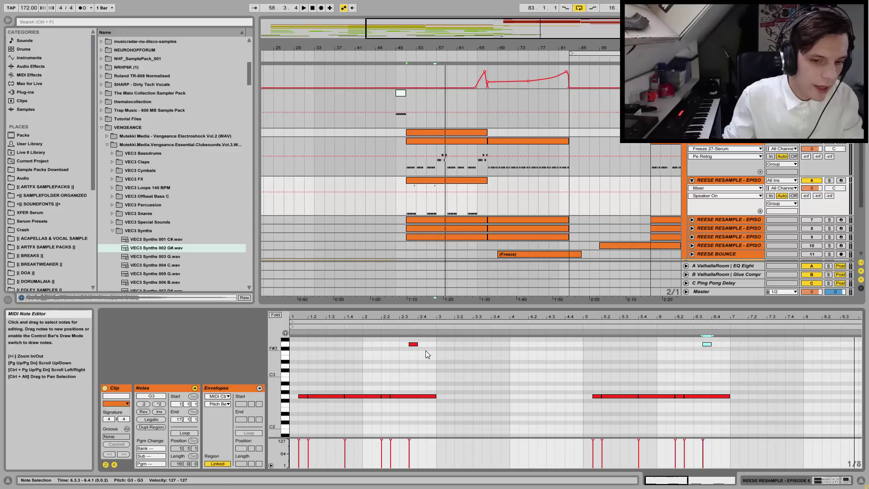
# - Try the first G3 note with an earlier start at 2.3.1 and with an end at 2.4.3, auditioning the variants
pyautogui.click(414, 344)
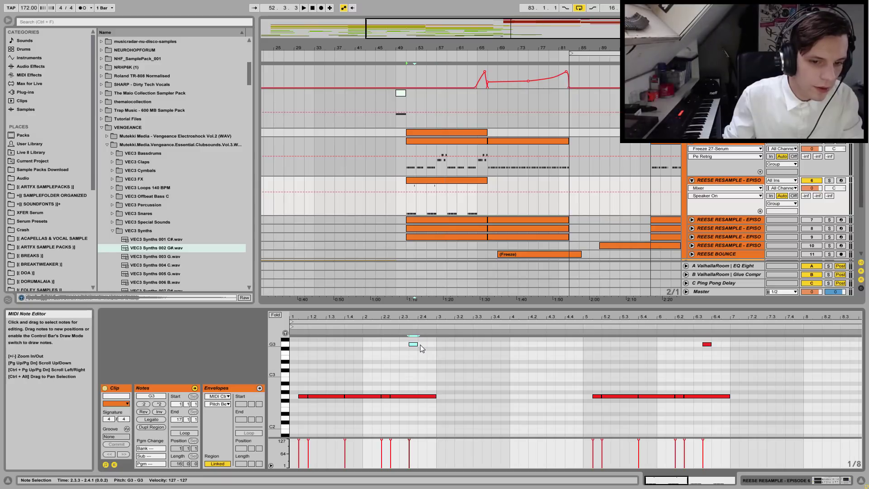
pyautogui.moveTo(410, 345); pyautogui.dragTo(399, 345)
pyautogui.press('space')
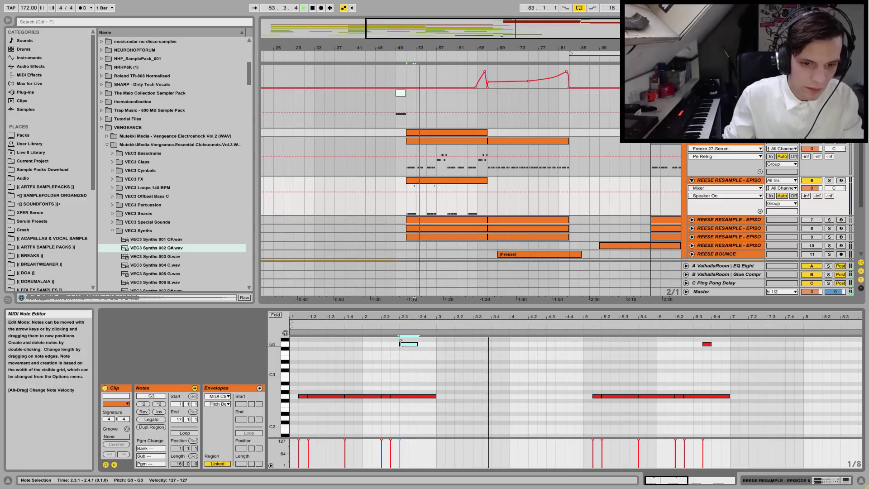
pyautogui.press('space')
pyautogui.moveTo(399, 344); pyautogui.dragTo(426, 346)
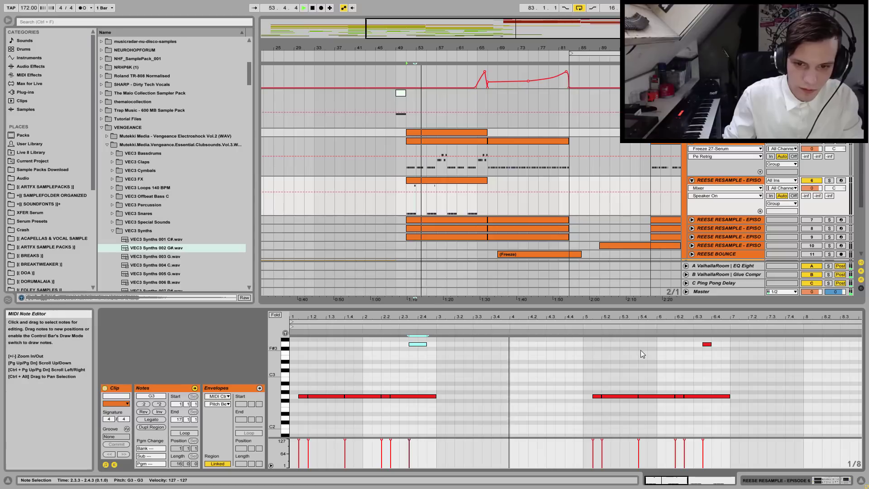
pyautogui.moveTo(427, 346); pyautogui.dragTo(417, 345)
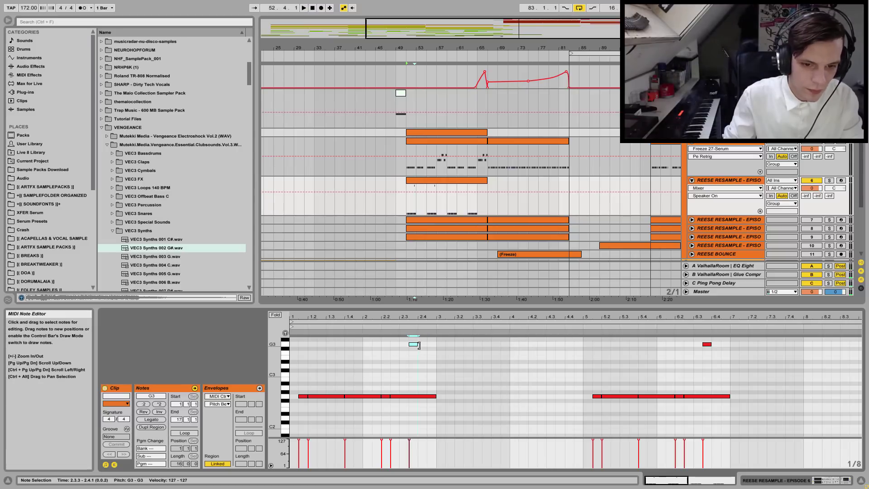
# - Add a short D3 note from 2.1.1 to 2.1.3 in the reese clip
pyautogui.doubleClick(368, 366)
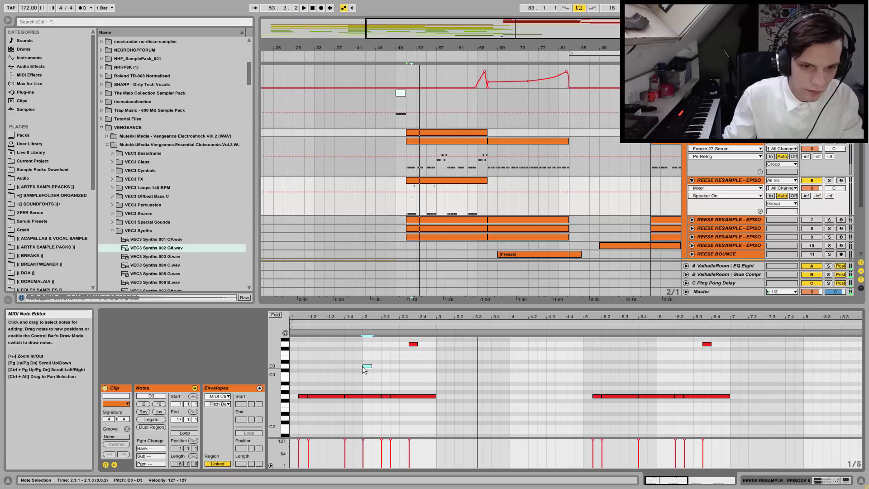
# - Move the short D3 note to 2.3.3 and delete the first G3 note so D3 replaces it, auditioning the changes
pyautogui.moveTo(364, 368); pyautogui.dragTo(362, 369)
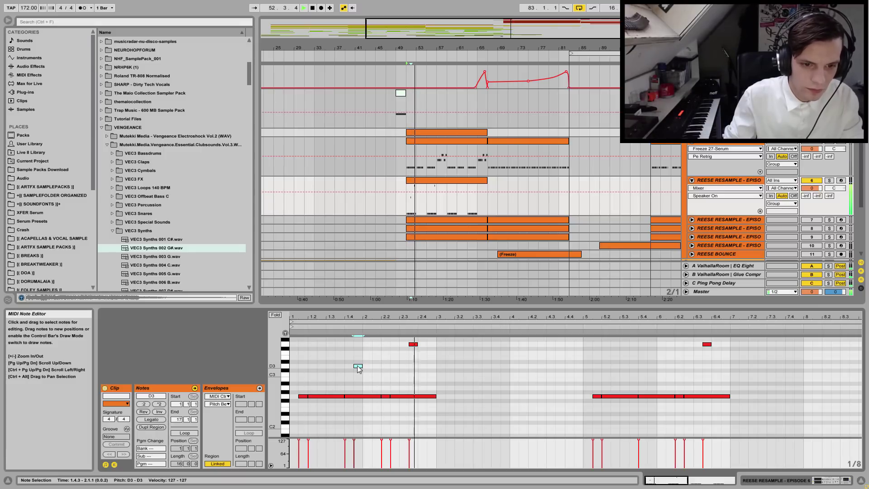
pyautogui.click(352, 378)
pyautogui.press('space')
pyautogui.moveTo(352, 376); pyautogui.dragTo(411, 366)
pyautogui.press('Delete')
pyautogui.press('space')
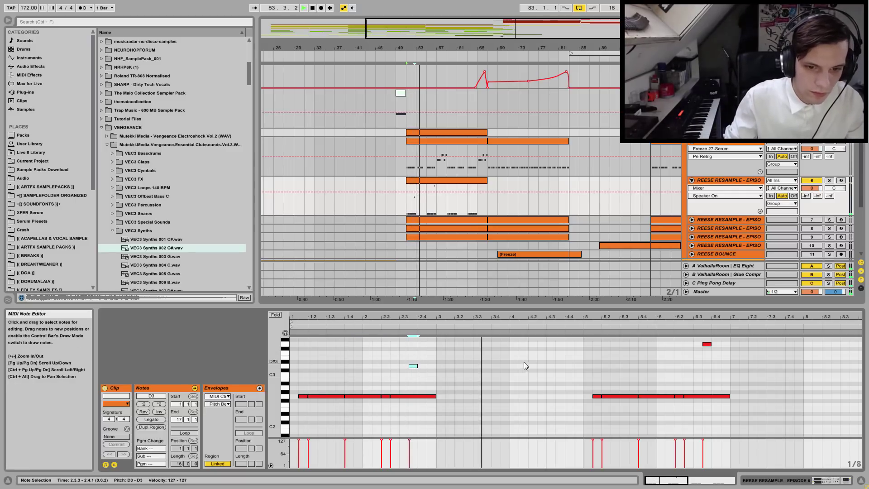
# - Duplicate the short D3 and G3 notes from the reese clip's first eight bars into bars 9 to 17
pyautogui.click(730, 409)
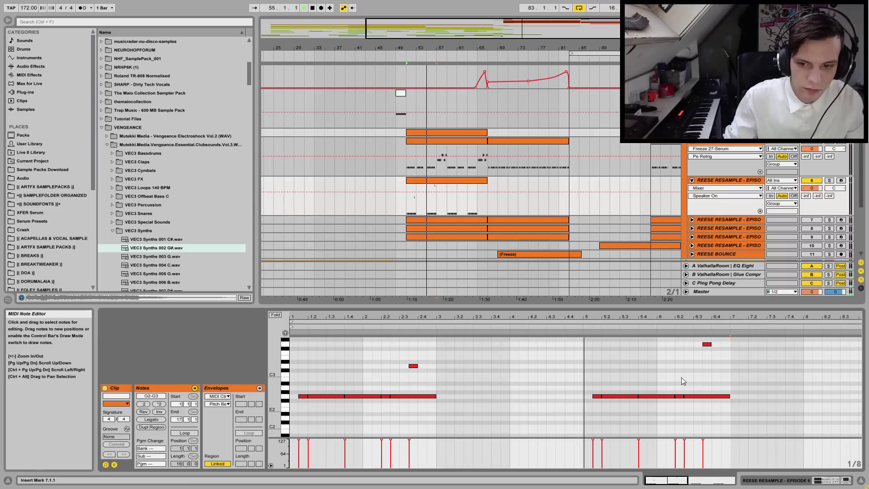
pyautogui.press('-')
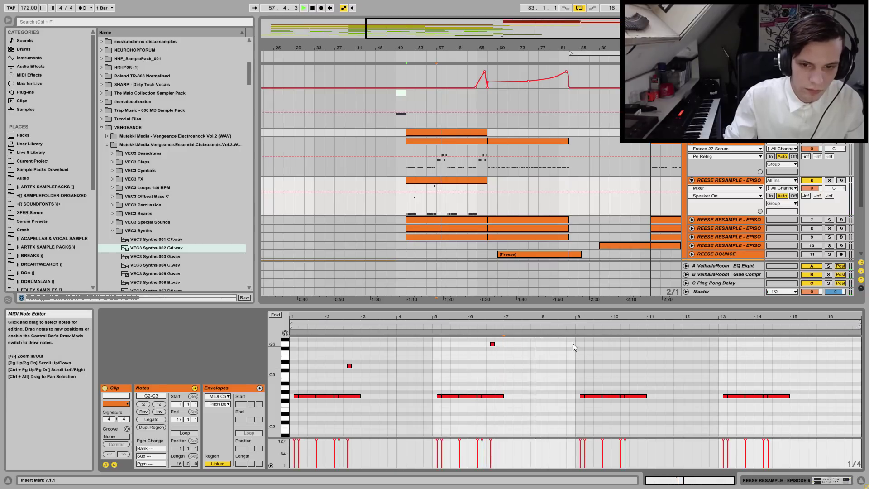
pyautogui.press('space')
pyautogui.moveTo(575, 341); pyautogui.dragTo(291, 388)
pyautogui.hotkey('ctrl', 'd')
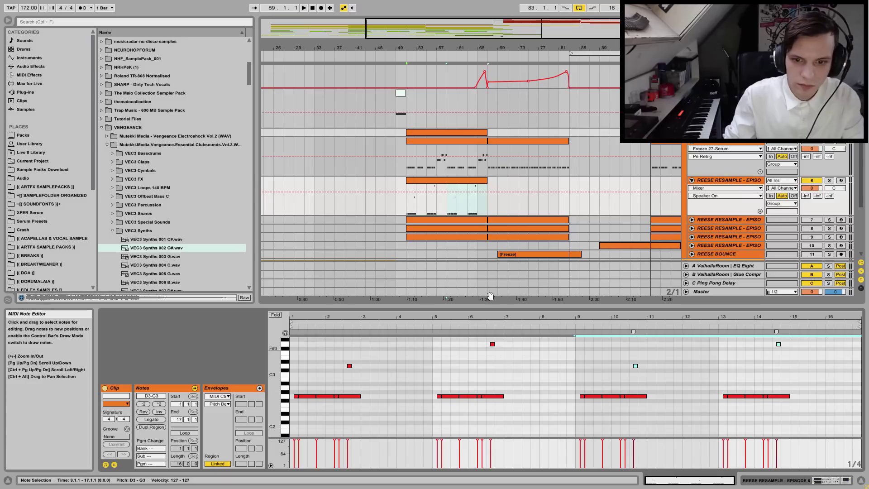
# - Audition the extended reese phrase from bar 59 and again from bar 49 with the transition leading in
pyautogui.click(450, 208)
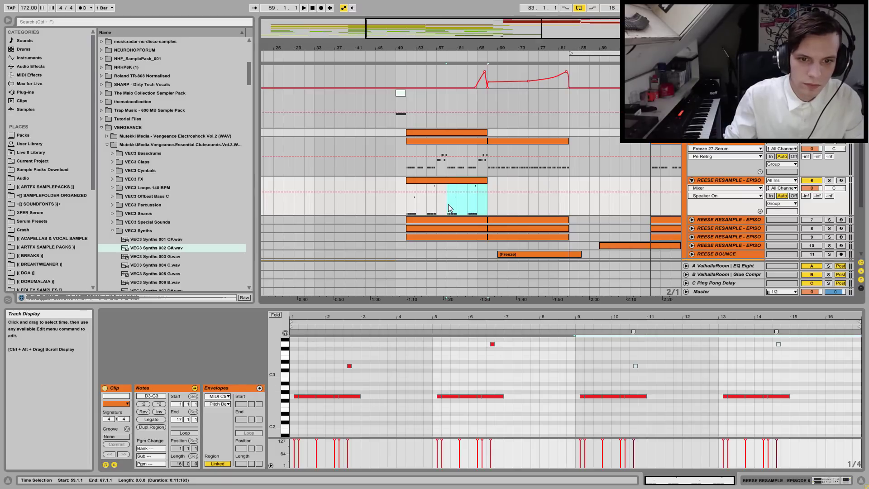
pyautogui.press('space')
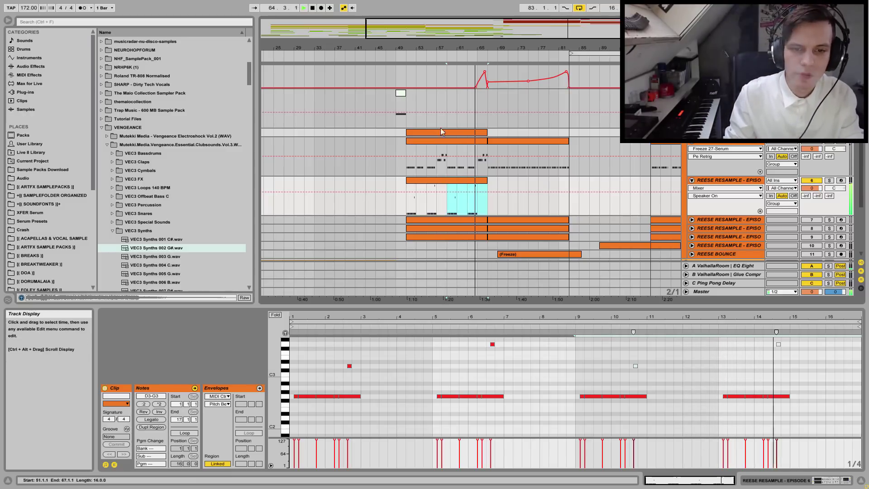
pyautogui.press('space')
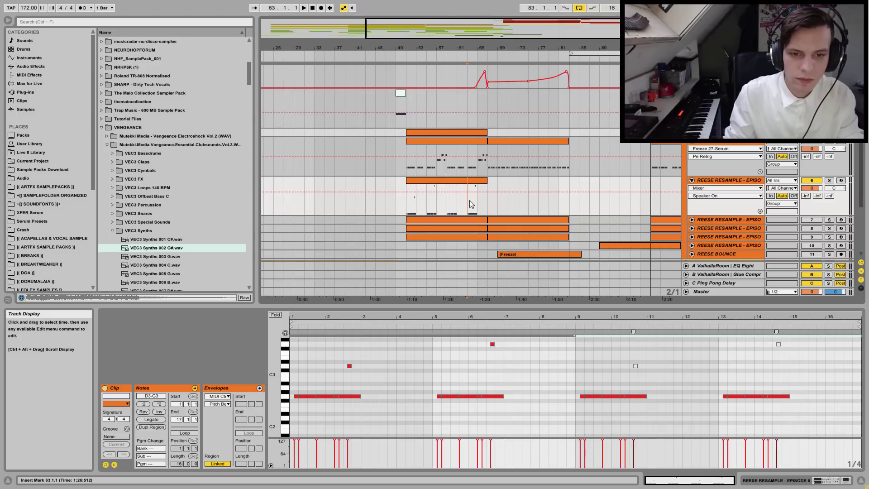
pyautogui.click(395, 202)
pyautogui.press('space')
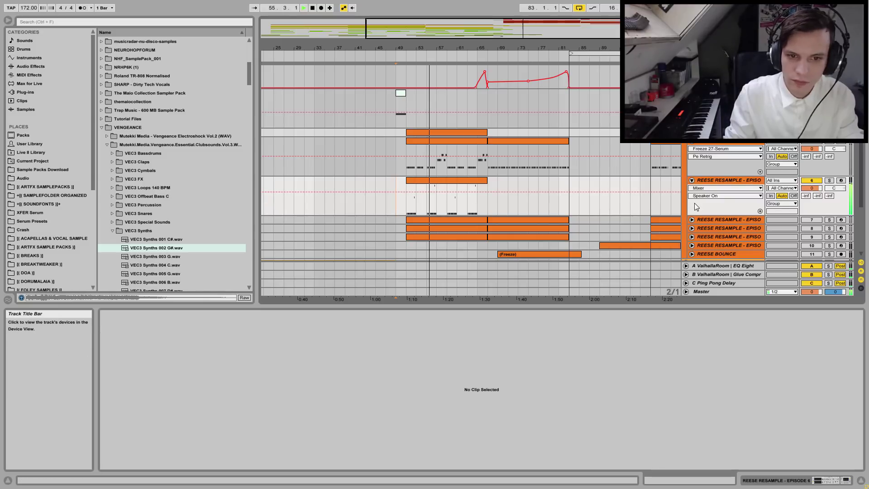
pyautogui.click(722, 183)
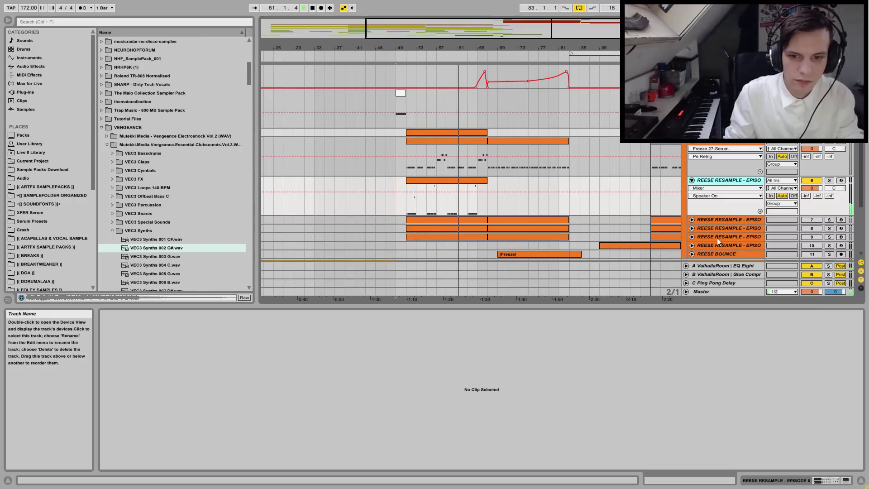
pyautogui.click(436, 198)
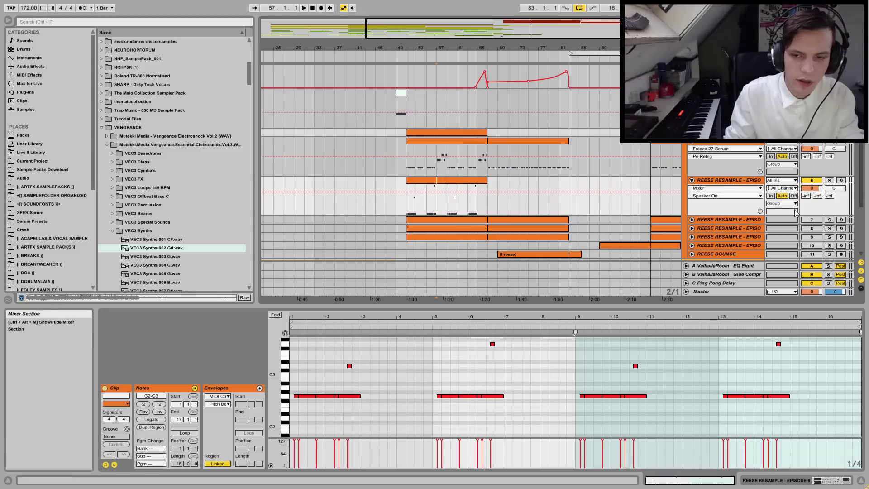
# - Examine the pitch bend envelope of the reese clip at bar 89 and audition that track in solo
pyautogui.click(725, 246)
pyautogui.click(691, 245)
pyautogui.click(604, 235)
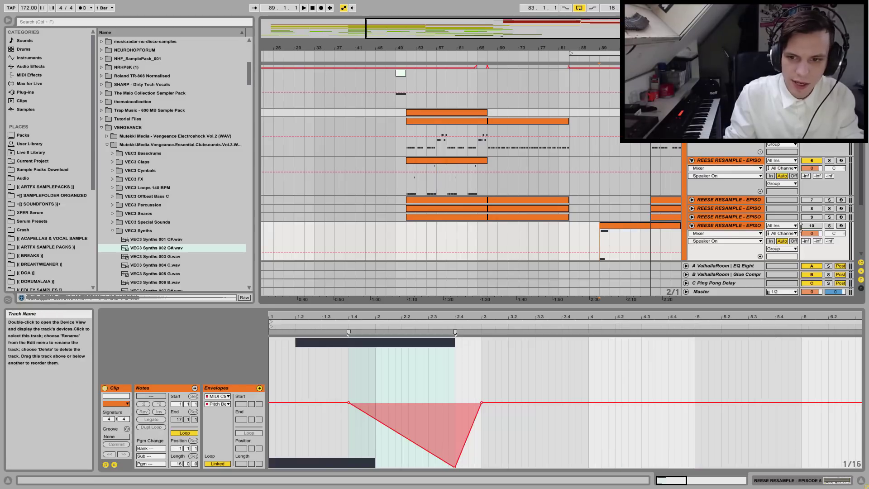
pyautogui.click(829, 226)
pyautogui.press('space')
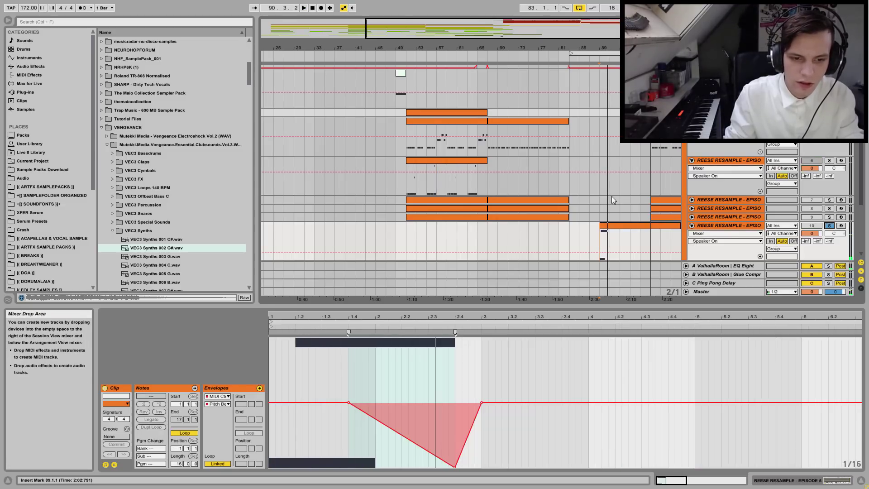
pyautogui.press('space')
pyautogui.click(410, 179)
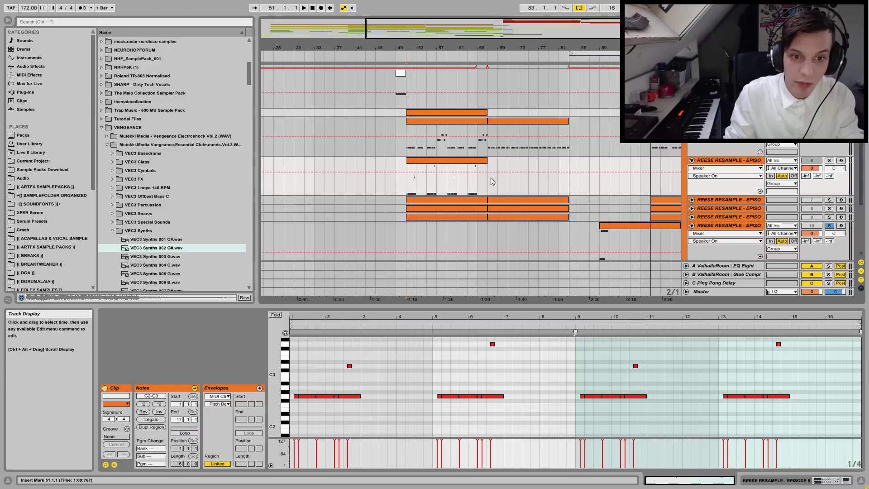
# - Duplicate the reese track holding the D3 and G3 phrase and delete the copied clip from the new track
pyautogui.rightClick(714, 163)
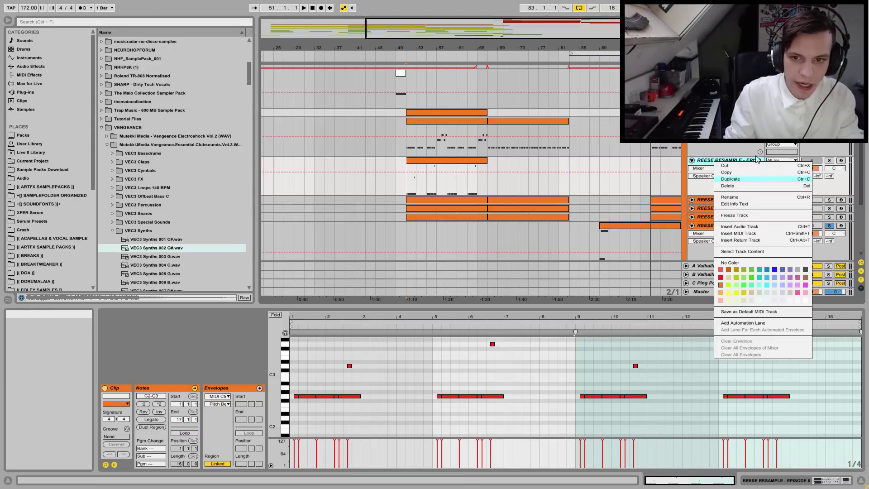
pyautogui.press('Return')
pyautogui.click(472, 201)
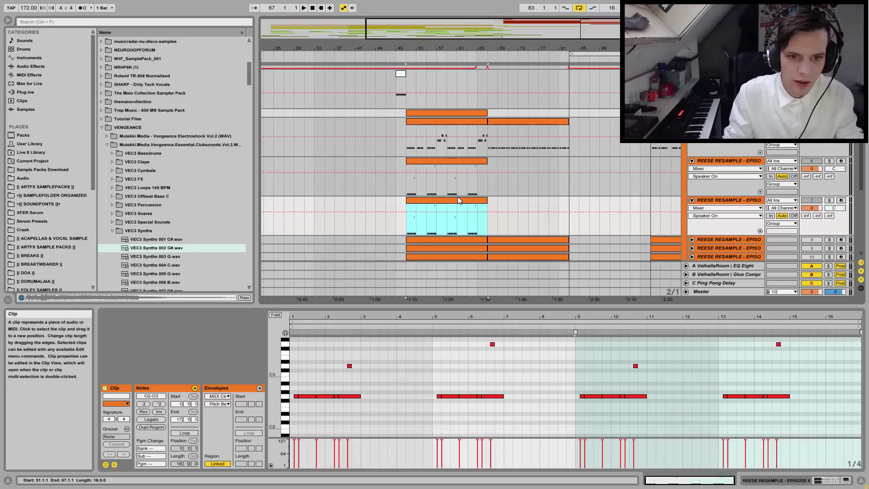
pyautogui.press('Delete')
# - Insert a MIDI clip from bar 57 to 59 on the duplicated track and fill it with one two-bar G3 note
pyautogui.moveTo(440, 202); pyautogui.dragTo(450, 207)
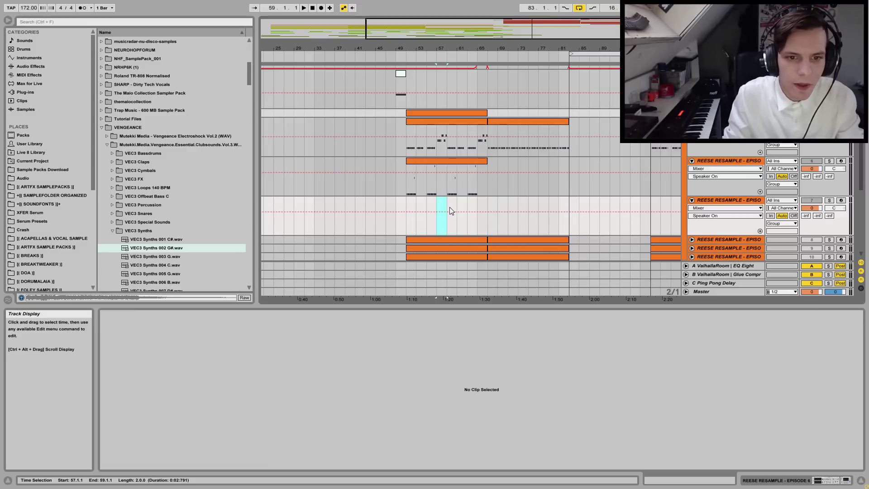
pyautogui.hotkey('ctrl', 'shift', 'm')
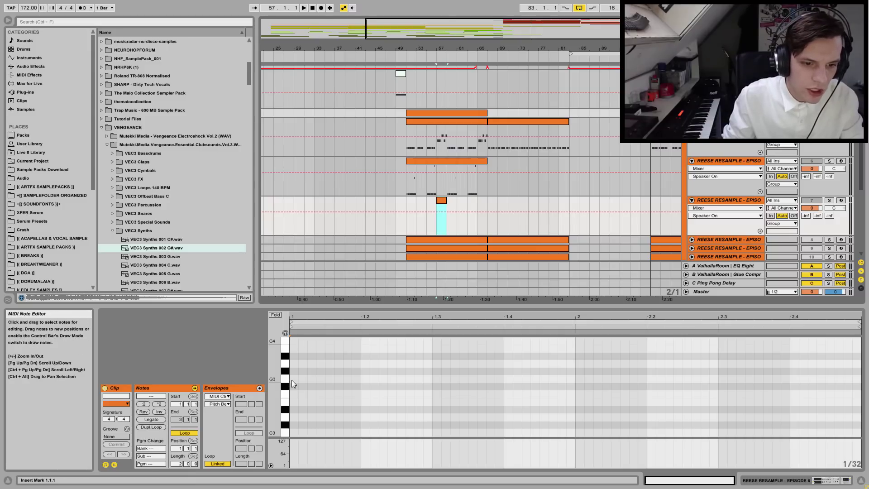
pyautogui.moveTo(291, 380); pyautogui.dragTo(343, 380)
pyautogui.moveTo(412, 378); pyautogui.dragTo(823, 365)
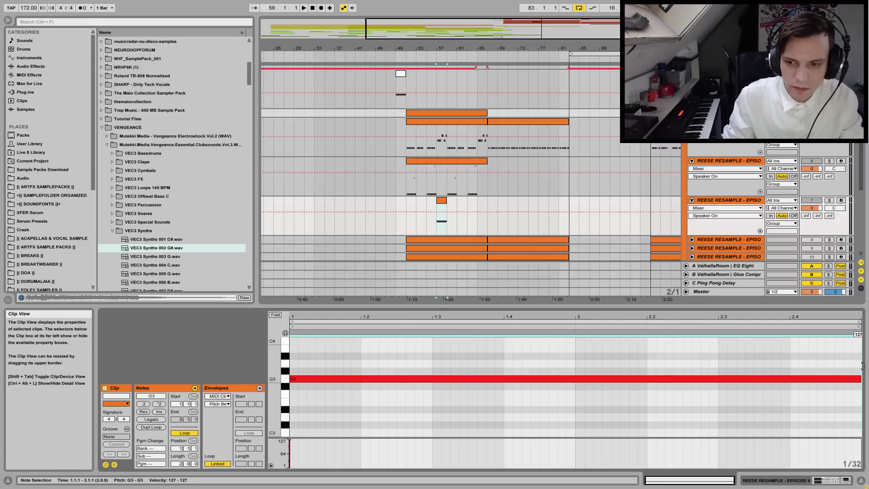
# - Audition the held G3 note from bar 57, and from bar 55 together with the other tracks, without any solo
pyautogui.click(441, 202)
pyautogui.click(441, 229)
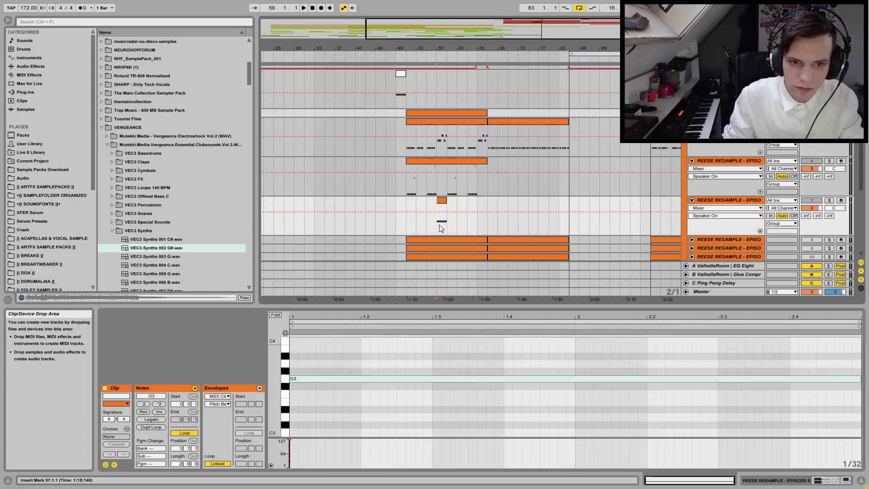
pyautogui.press('space')
pyautogui.click(829, 200)
pyautogui.press('space')
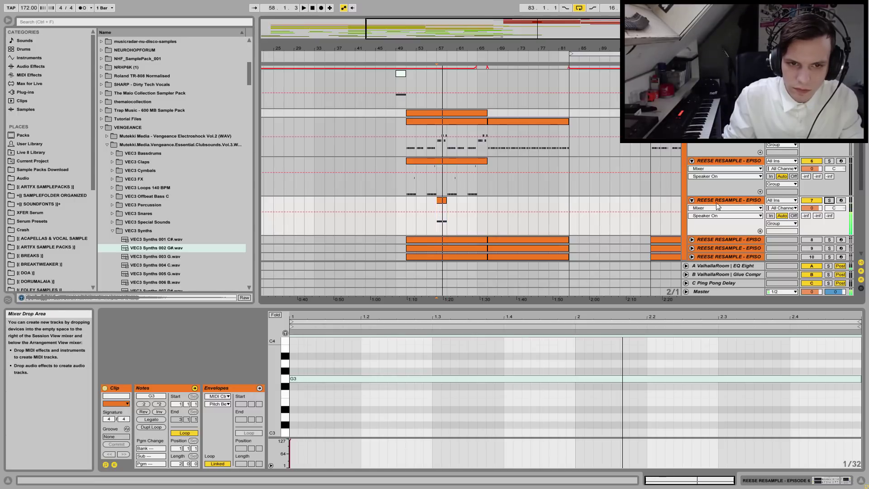
pyautogui.click(426, 202)
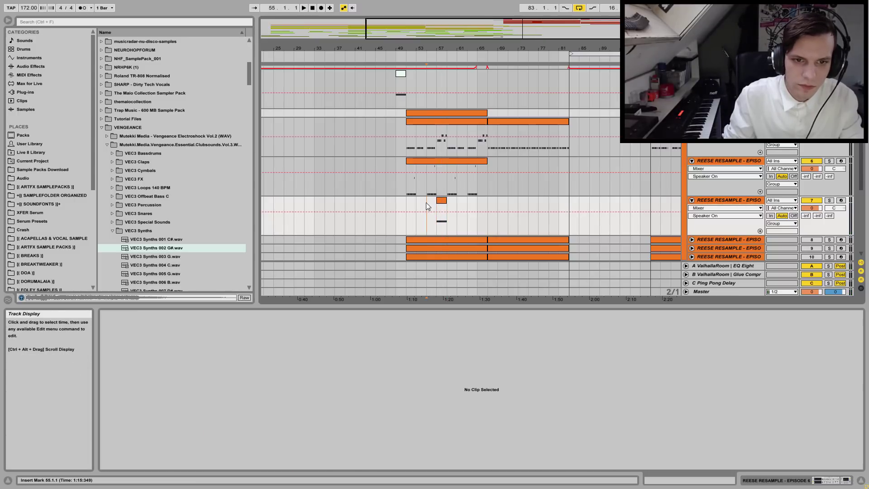
pyautogui.press('space')
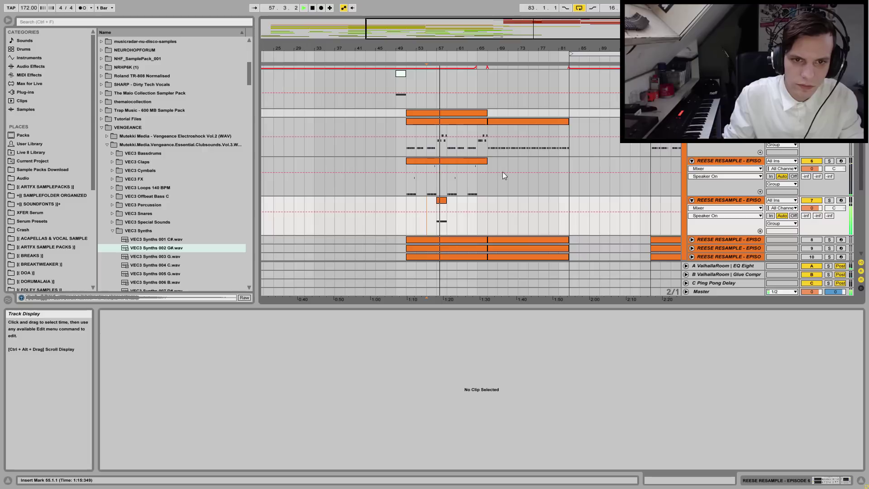
pyautogui.press('space')
# - Shorten the held G3 note so it starts at 1.2.1, auditioning the clip from bar 57
pyautogui.click(441, 200)
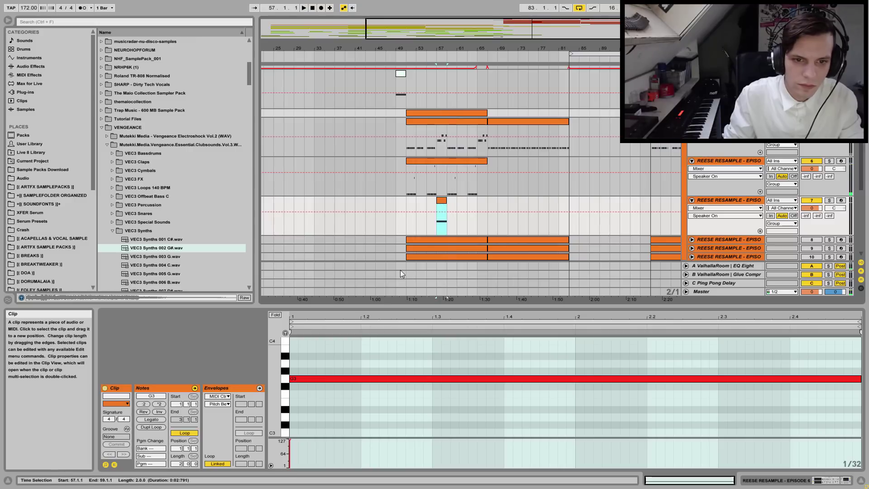
pyautogui.moveTo(292, 380); pyautogui.dragTo(377, 382)
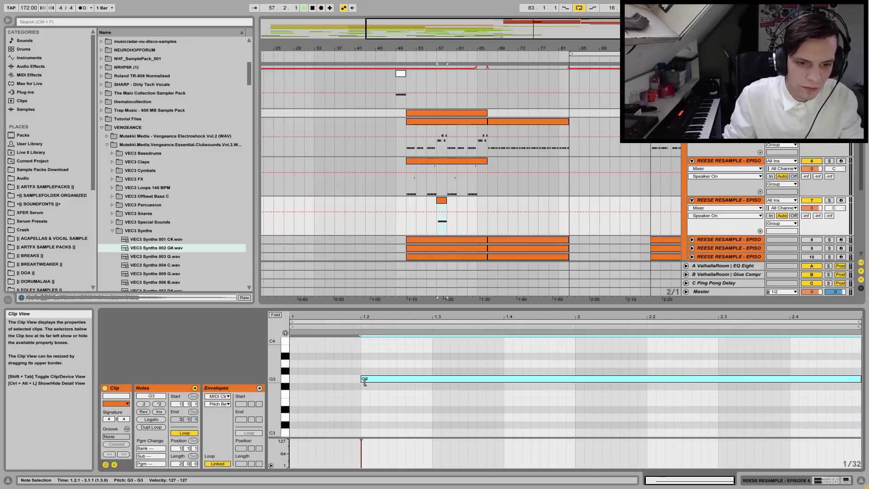
pyautogui.press('space')
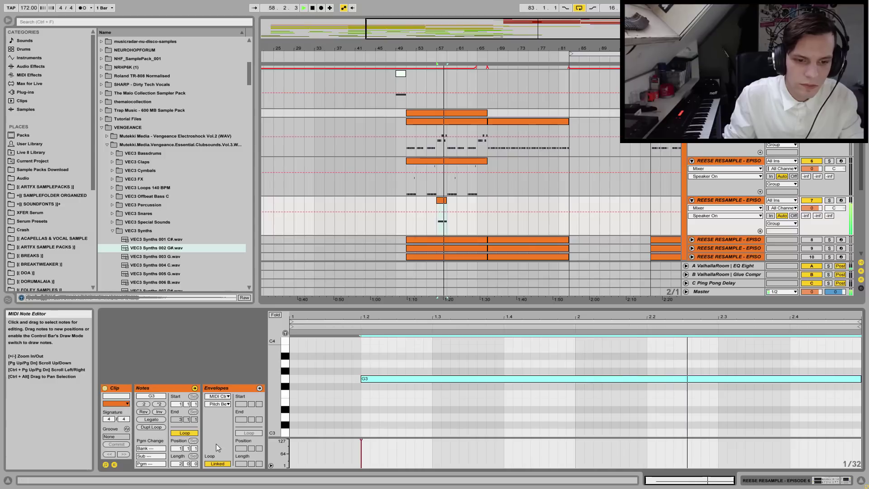
pyautogui.press('space')
# - Draw a pitch bend envelope that falls from the centre line at 1.3.1 to the minimum at the clip's end, and audition it
pyautogui.click(114, 465)
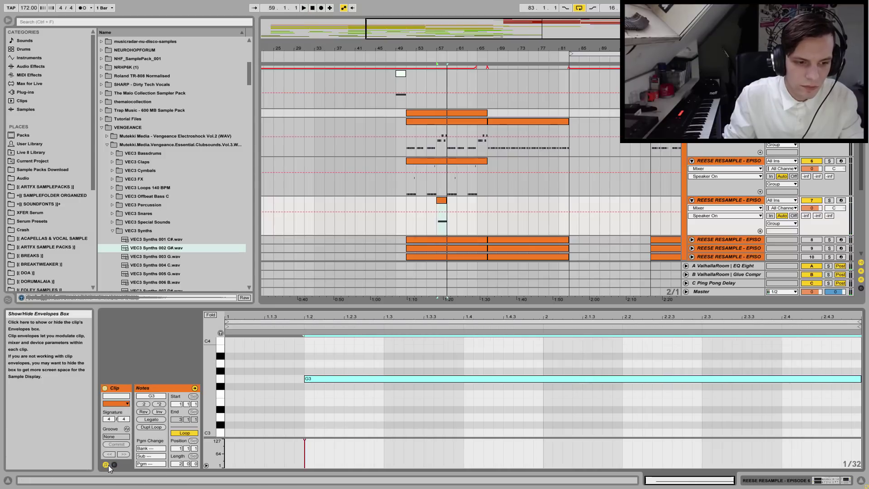
pyautogui.click(113, 465)
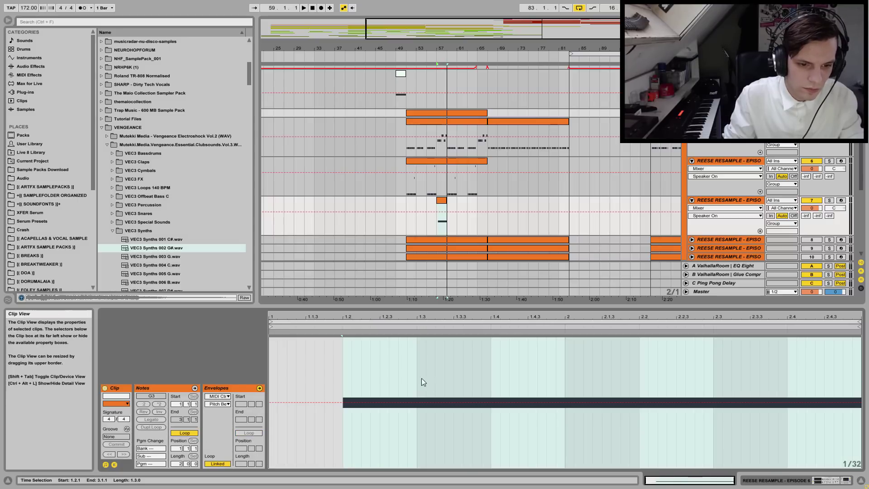
pyautogui.moveTo(417, 373); pyautogui.dragTo(490, 375)
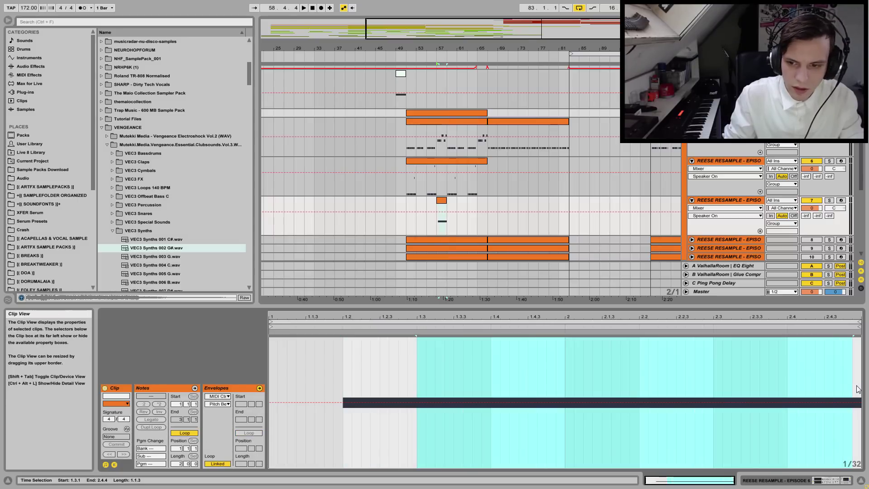
pyautogui.moveTo(841, 401); pyautogui.dragTo(840, 404)
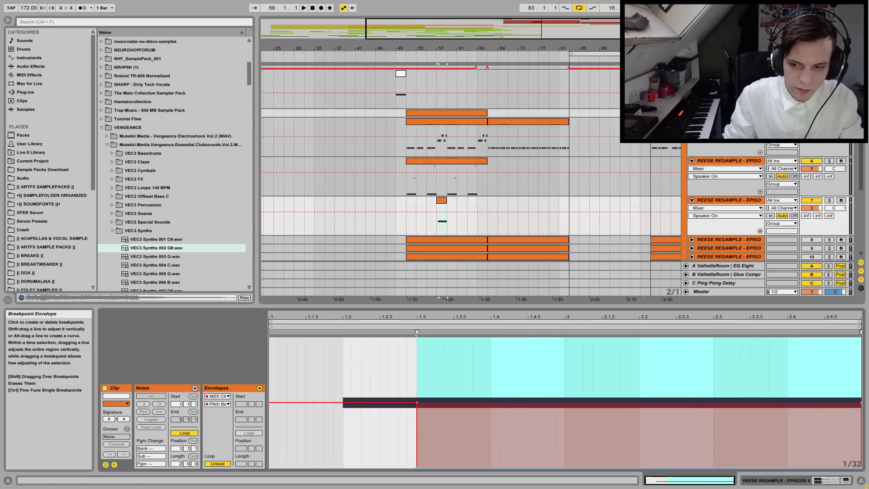
pyautogui.click(417, 467)
pyautogui.press('space')
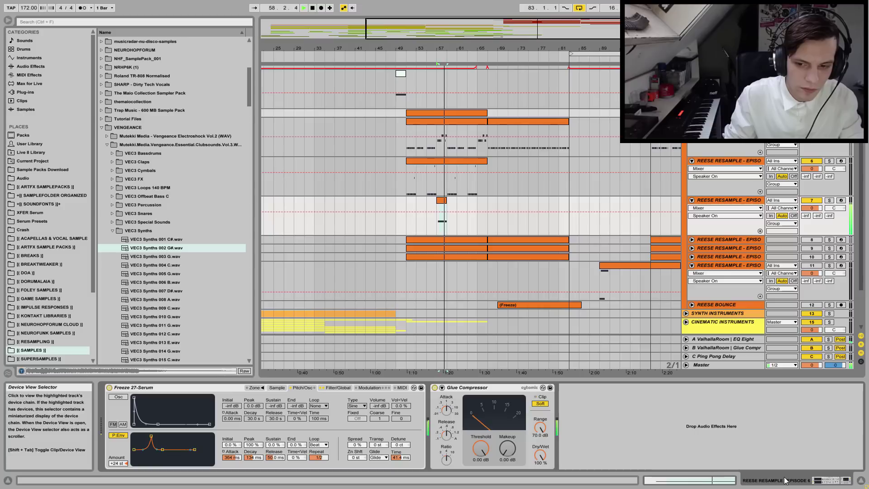
# - Set the Sampler's Pitch Bend Range to 12 st on the duplicated reese track and audition the bend
pyautogui.hotkey('shift', 'Tab')
pyautogui.press('space')
pyautogui.click(401, 388)
pyautogui.write('12')
pyautogui.press('Return')
pyautogui.press('space')
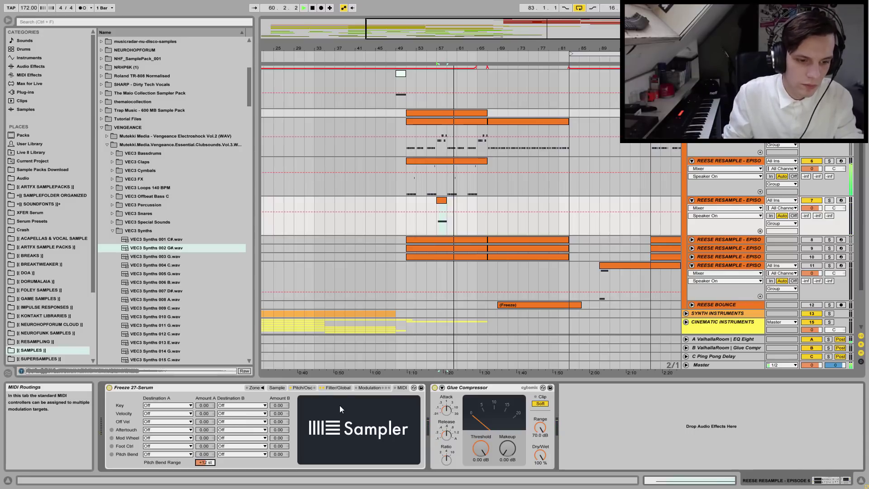
# - Turn on the Sampler's forward sustain loop, move Loop Start to 650075, and audition the clip
pyautogui.click(276, 388)
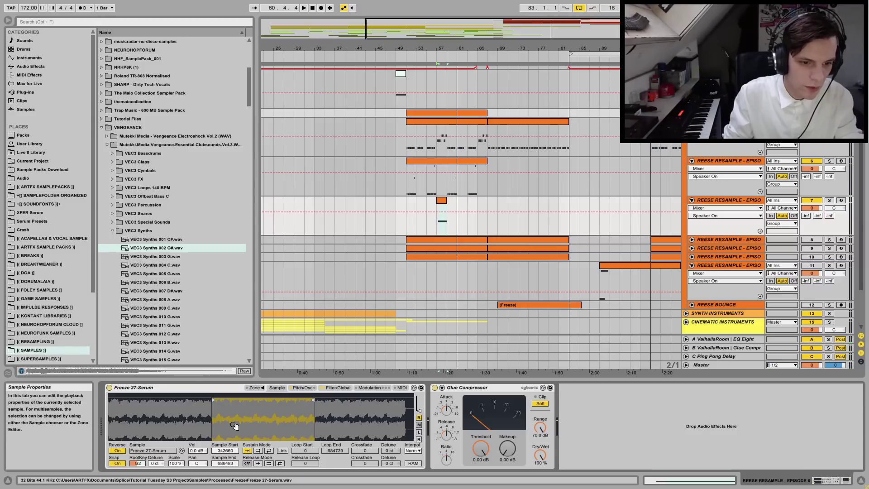
pyautogui.click(269, 450)
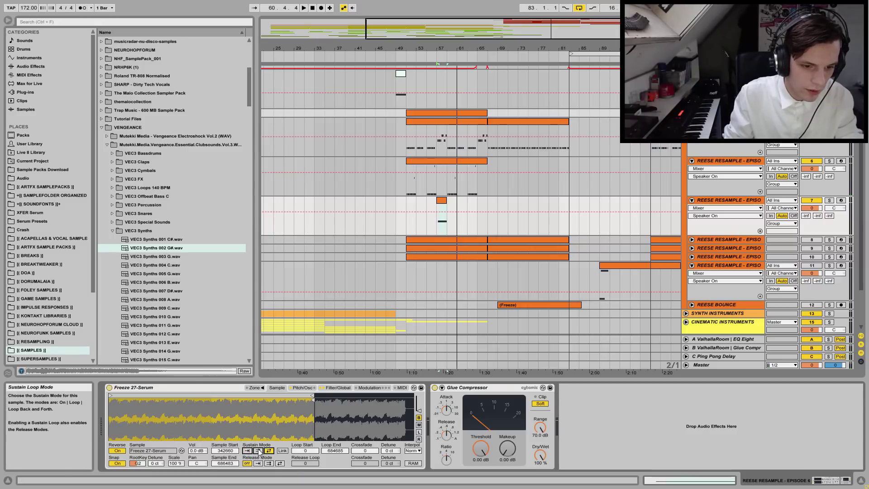
pyautogui.moveTo(112, 396); pyautogui.dragTo(311, 396)
pyautogui.press('space')
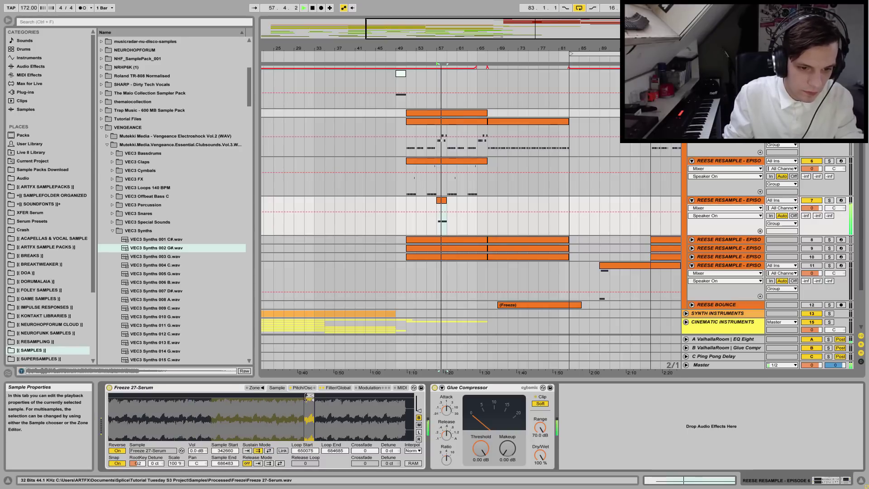
# - Move the Sampler's sustain Loop Start to 669167 with a Crossfade of 2861 and audition the clip
pyautogui.scroll(5, 309, 396)
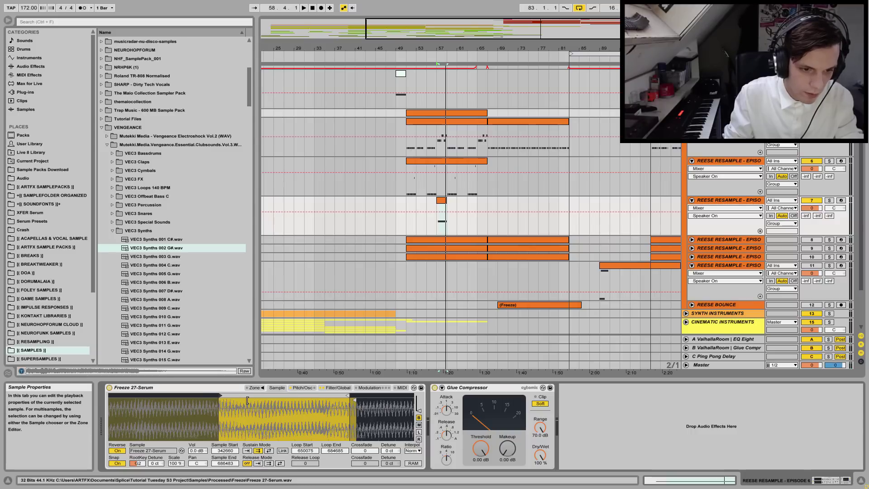
pyautogui.moveTo(219, 396); pyautogui.dragTo(302, 396)
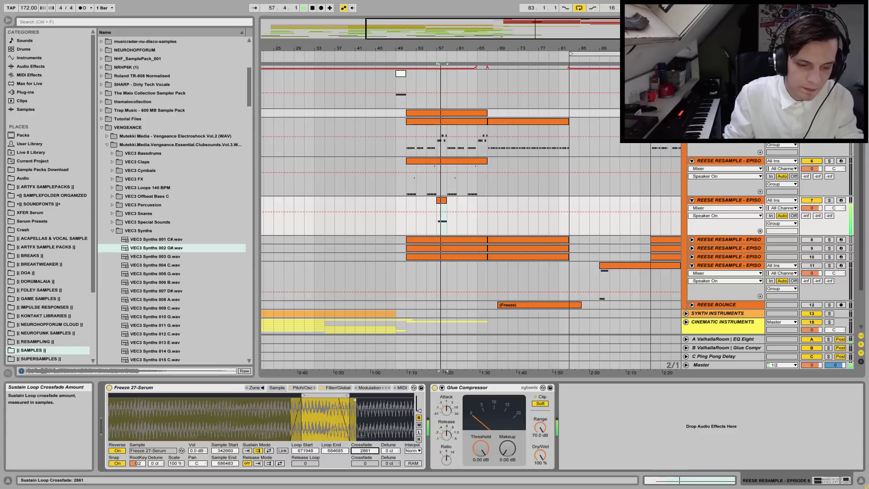
pyautogui.press('space')
pyautogui.moveTo(303, 395); pyautogui.dragTo(297, 394)
pyautogui.press('space')
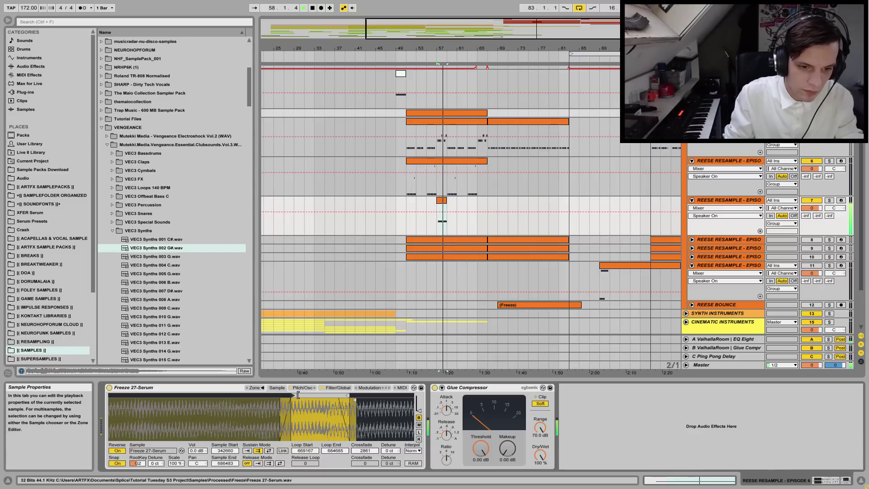
# - Shift the sustain loop to Loop Start 660050 and Loop End 676482 while auditioning the clip
pyautogui.press('space')
pyautogui.moveTo(336, 396); pyautogui.dragTo(339, 396)
pyautogui.press('space')
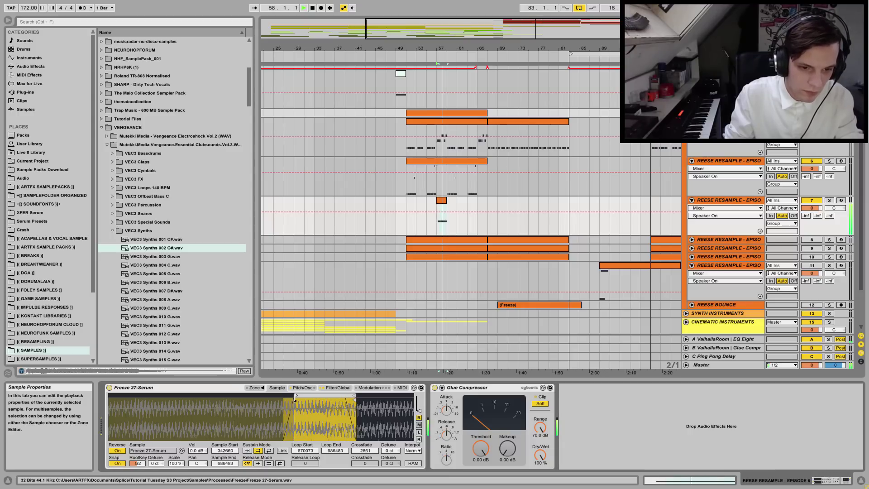
pyautogui.press('Left')
pyautogui.press('Left')
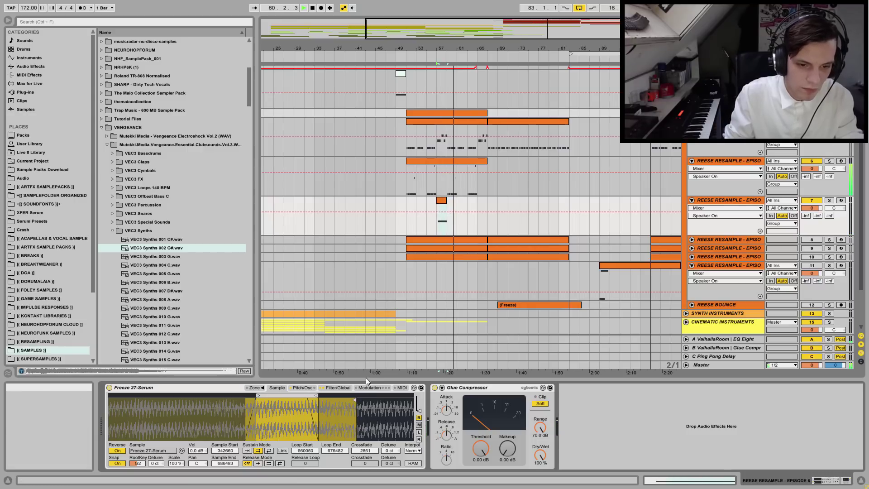
# - Set the Sampler's filter envelope to an attack of 87.2 ms and a decay of 245 ms
pyautogui.click(331, 388)
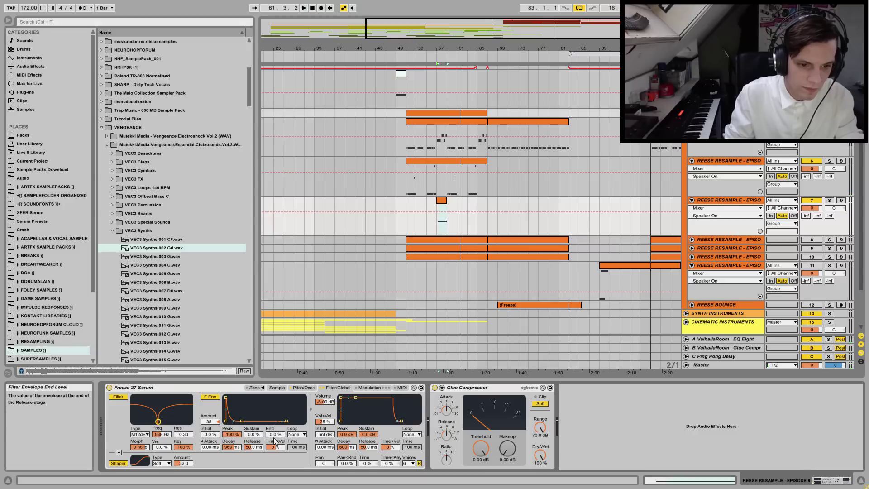
pyautogui.moveTo(229, 447); pyautogui.dragTo(229, 398)
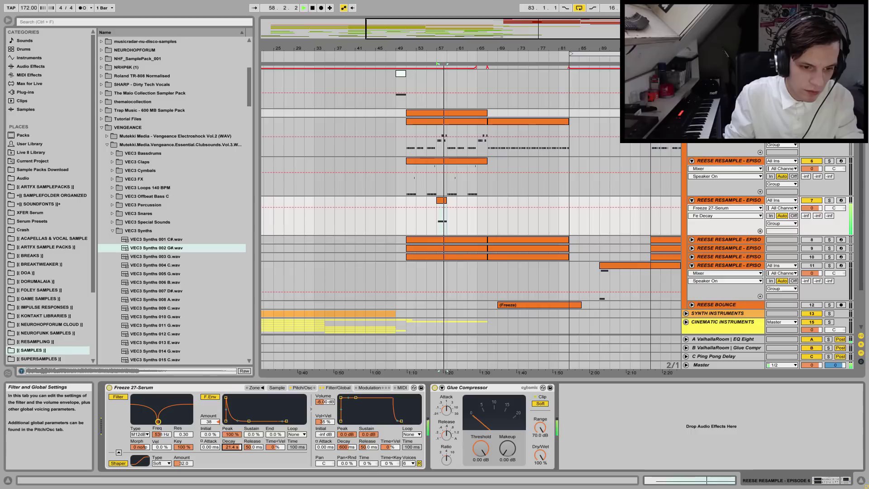
pyautogui.moveTo(230, 447); pyautogui.dragTo(236, 464)
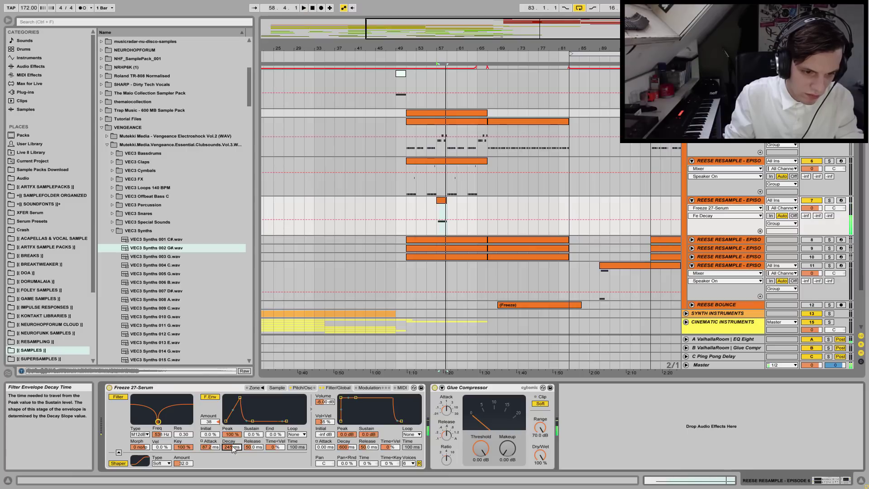
# - Set the filter envelope's loop mode to Beat with a Repeat of 1 and audition it
pyautogui.click(302, 434)
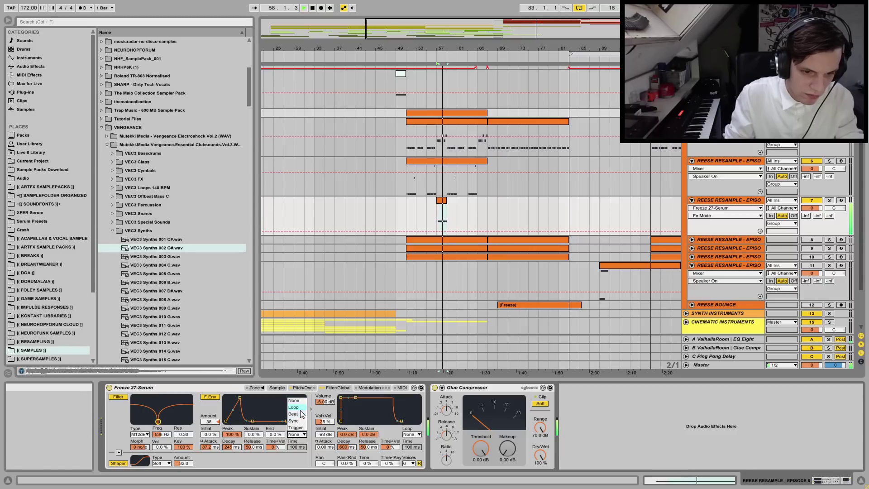
pyautogui.click(293, 413)
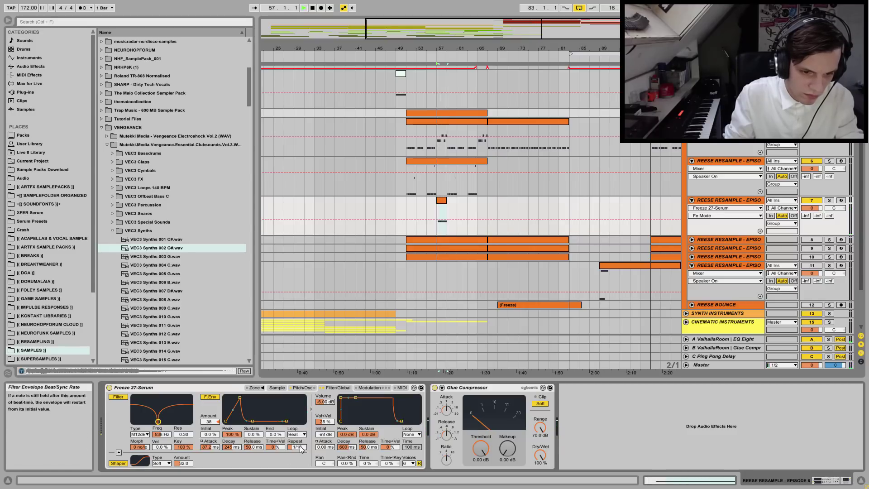
pyautogui.moveTo(297, 447); pyautogui.dragTo(297, 430)
pyautogui.press('space')
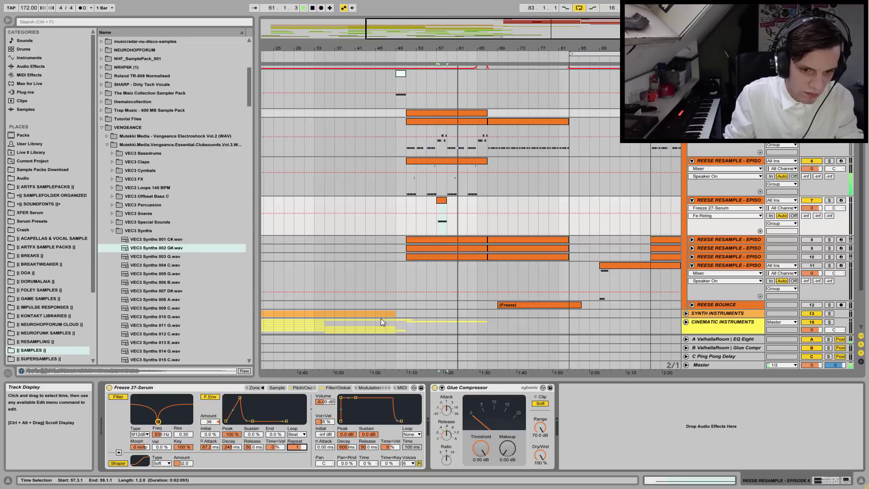
pyautogui.press('space')
# - Try highpass-to-notch Morph settings on the Sampler's filter while auditioning from bar 57, and return Morph to 0 notch
pyautogui.click(399, 205)
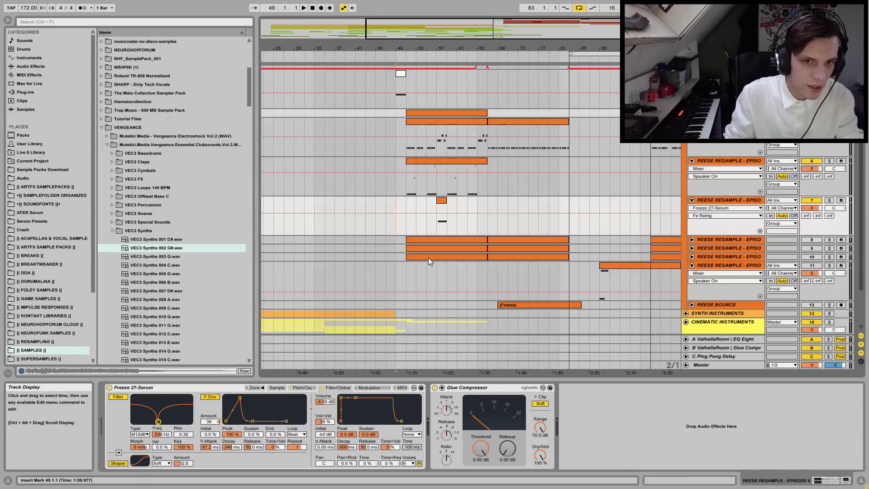
pyautogui.click(436, 213)
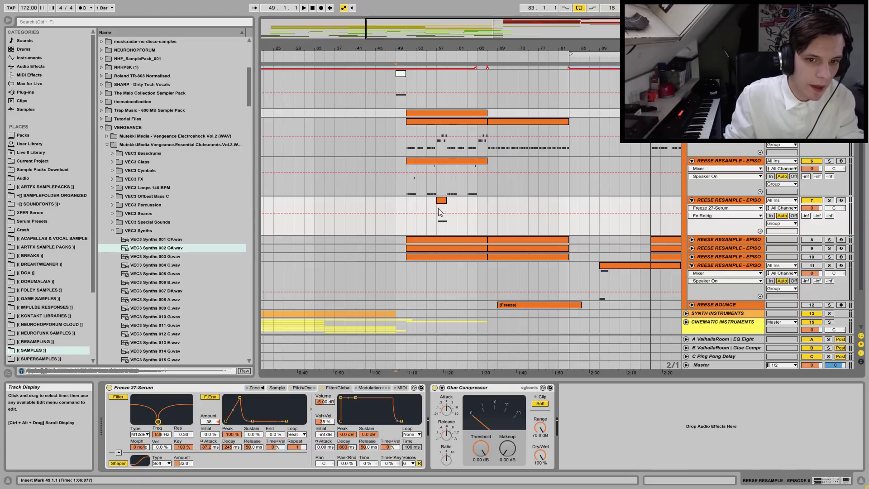
pyautogui.click(140, 448)
pyautogui.moveTo(140, 447); pyautogui.dragTo(140, 456)
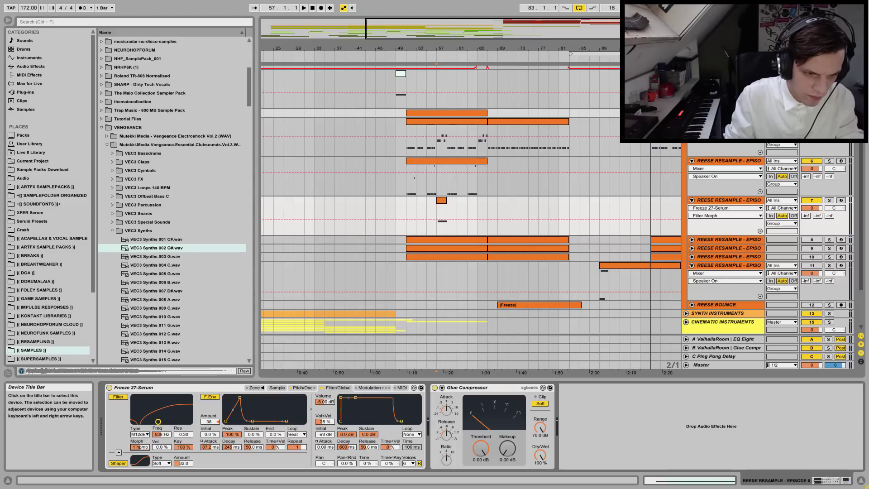
pyautogui.press('space')
pyautogui.moveTo(141, 450)
pyautogui.mouseDown()
pyautogui.moveTo(142, 432)
pyautogui.moveTo(142, 449)
pyautogui.moveTo(142, 440)
pyautogui.mouseUp()
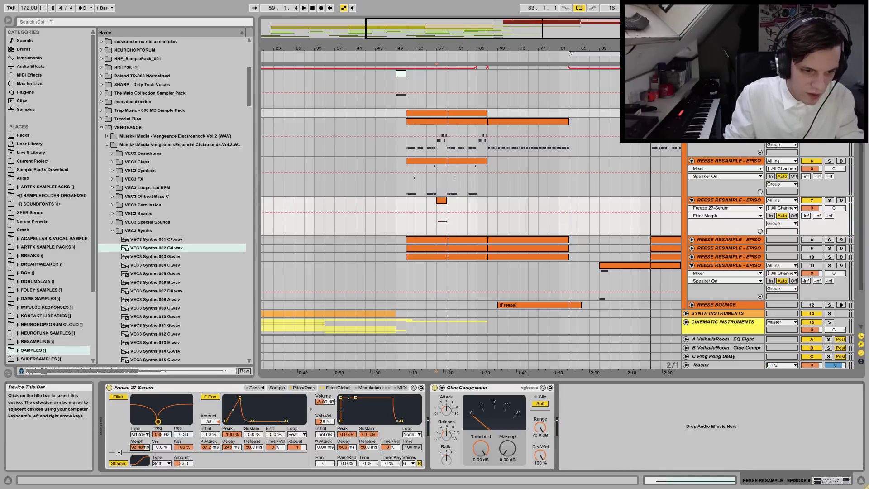
pyautogui.press('space')
pyautogui.press('space')
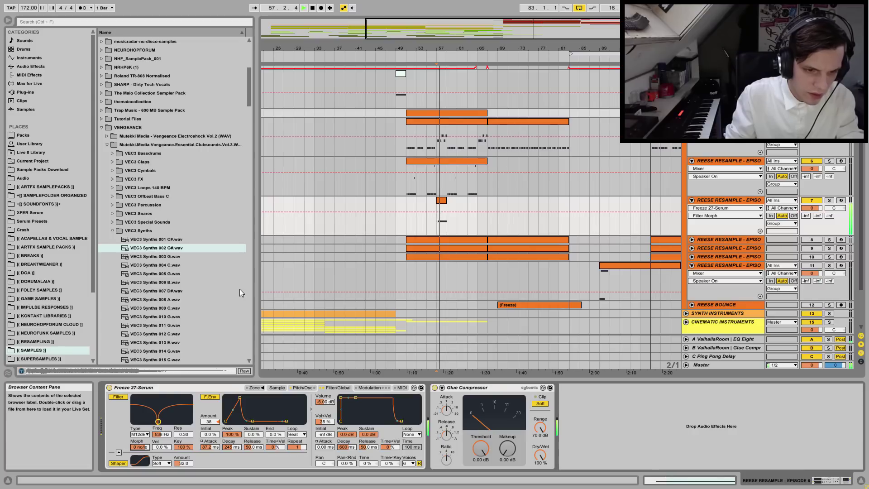
# - Insert an Auto Filter between the Sampler and the Glue Compressor, set it to band-pass, and audition its cutoff
pyautogui.click(113, 230)
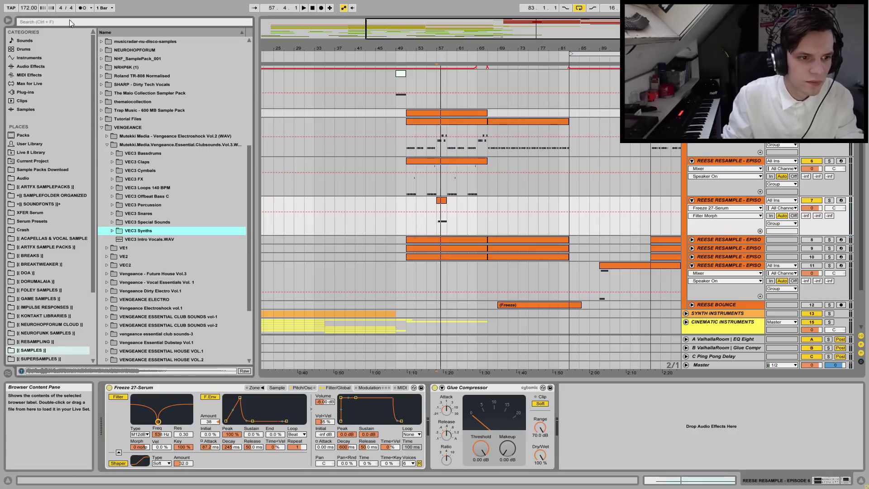
pyautogui.click(36, 66)
pyautogui.click(125, 59)
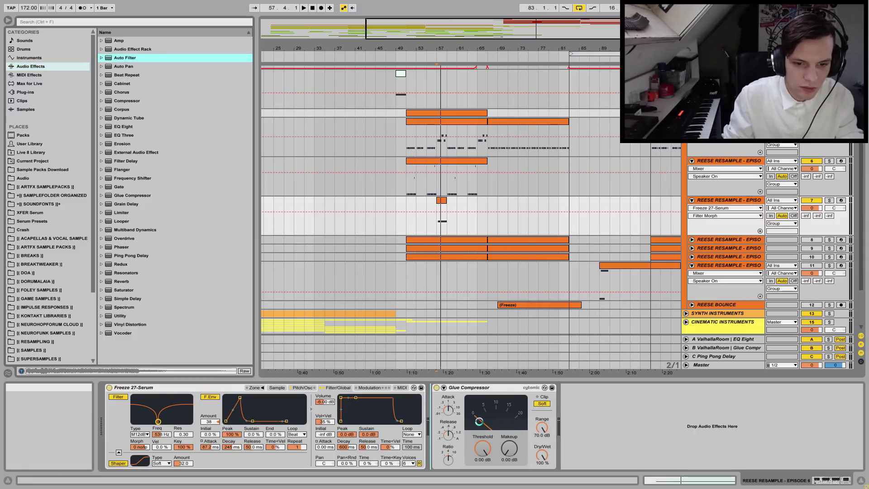
pyautogui.moveTo(478, 421); pyautogui.dragTo(479, 421)
pyautogui.moveTo(510, 444); pyautogui.dragTo(510, 475)
pyautogui.press('space')
pyautogui.press('space')
pyautogui.press('space')
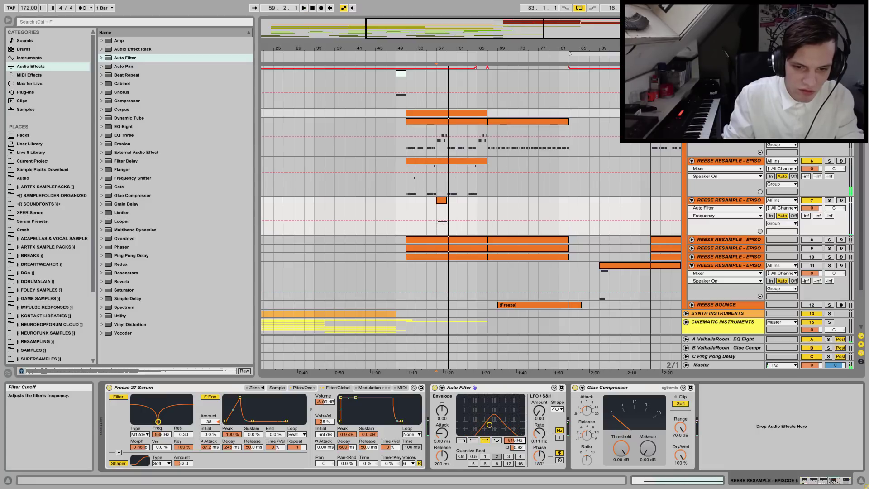
# - Draw Auto Filter Frequency automation over the bar 57 clip that rises, dips and rises again to the clip's end, and audition it
pyautogui.click(438, 221)
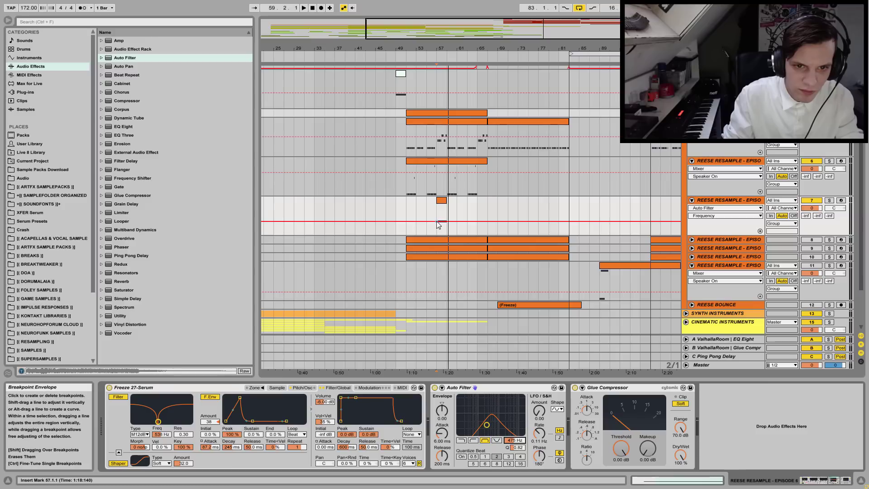
pyautogui.moveTo(439, 222)
pyautogui.mouseDown()
pyautogui.moveTo(439, 208)
pyautogui.moveTo(447, 234)
pyautogui.mouseUp()
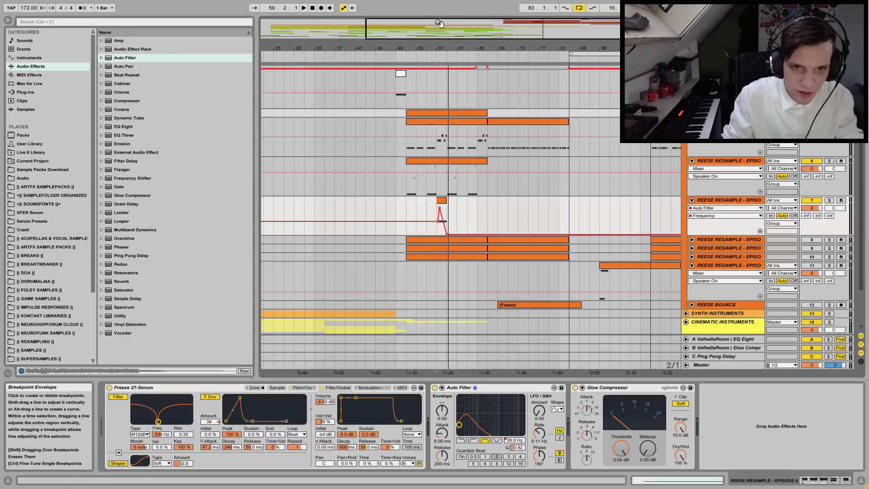
pyautogui.moveTo(440, 23); pyautogui.dragTo(463, 163)
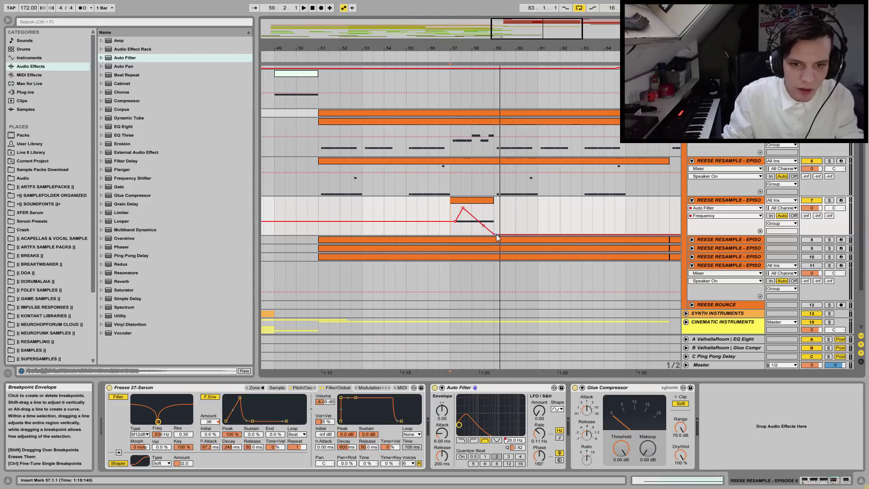
pyautogui.moveTo(495, 234); pyautogui.dragTo(493, 208)
pyautogui.press('space')
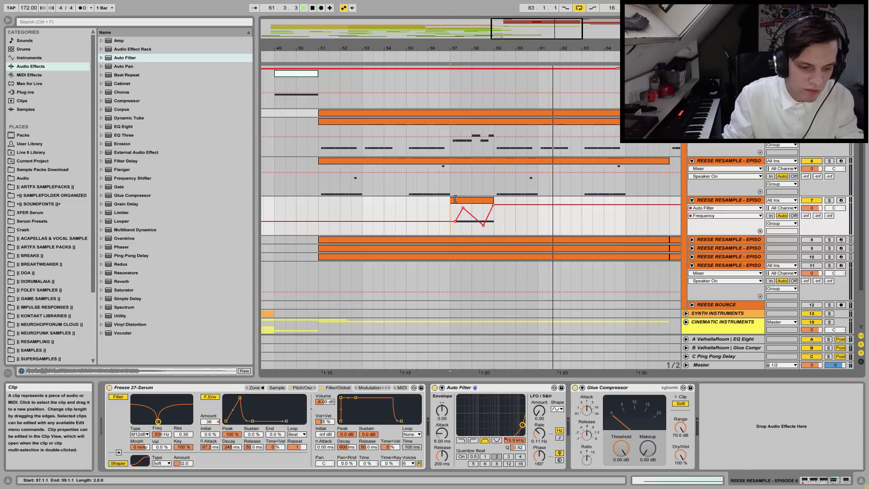
# - Audition the bass arrangement from bar 49 and again from bar 51
pyautogui.click(271, 202)
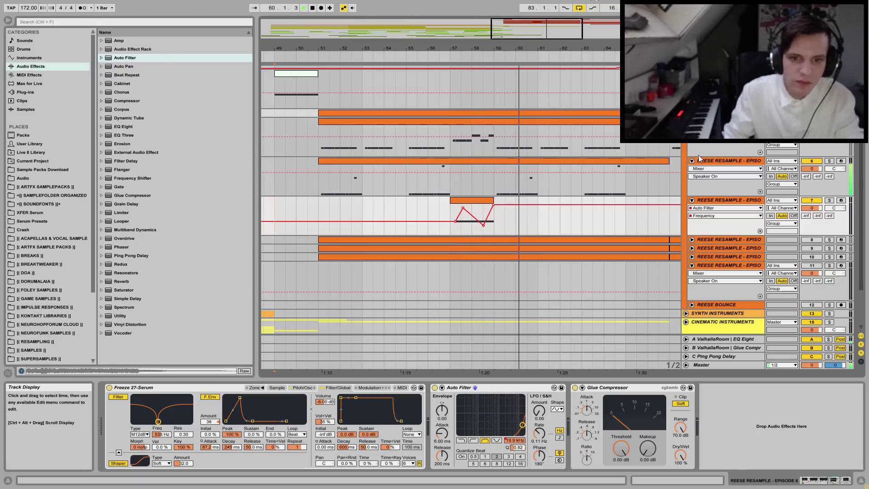
pyautogui.press('space')
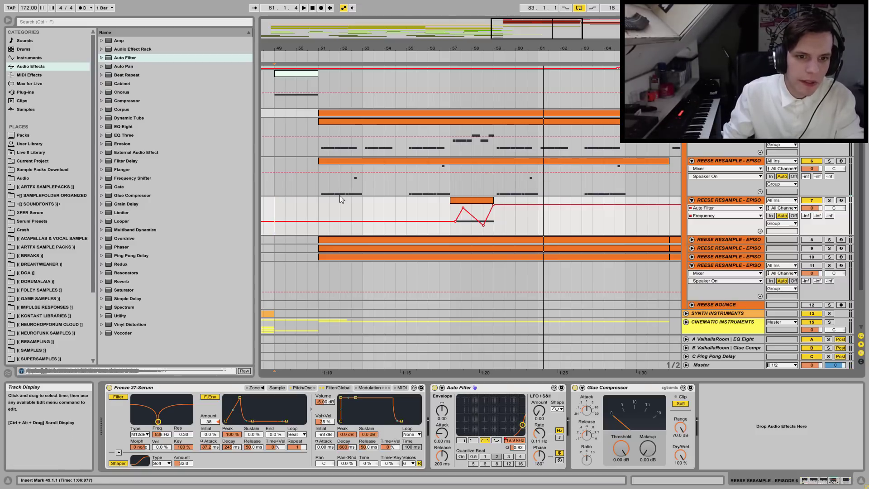
pyautogui.click(321, 186)
pyautogui.press('space')
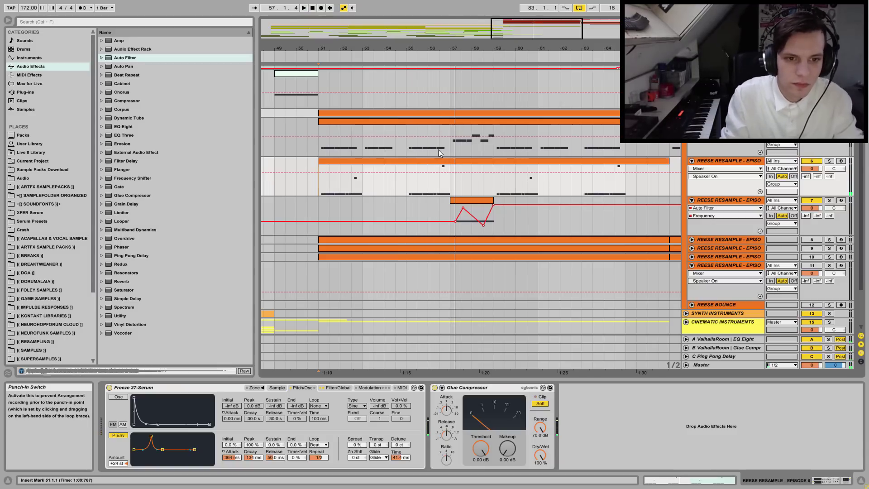
# - Duplicate reese track 6 with its clip and open the copied clip's notes for editing
pyautogui.click(393, 162)
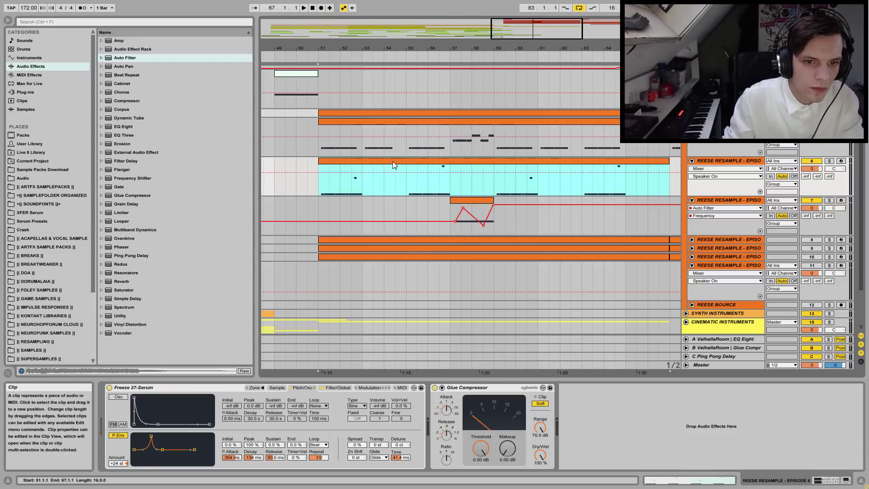
pyautogui.rightClick(747, 161)
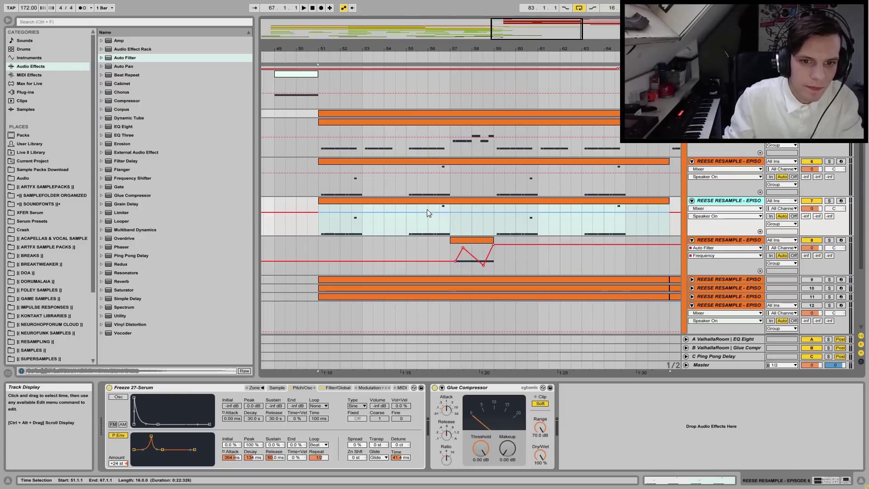
pyautogui.doubleClick(405, 200)
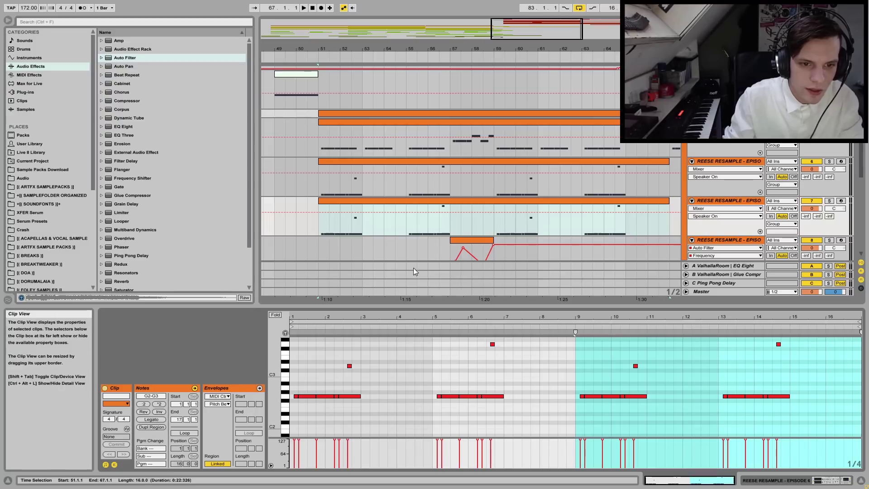
# - Add a G2 note from 4.1.1 to 5.1.1 in the copied clip and delete all its other notes
pyautogui.doubleClick(400, 397)
pyautogui.moveTo(405, 397); pyautogui.dragTo(436, 391)
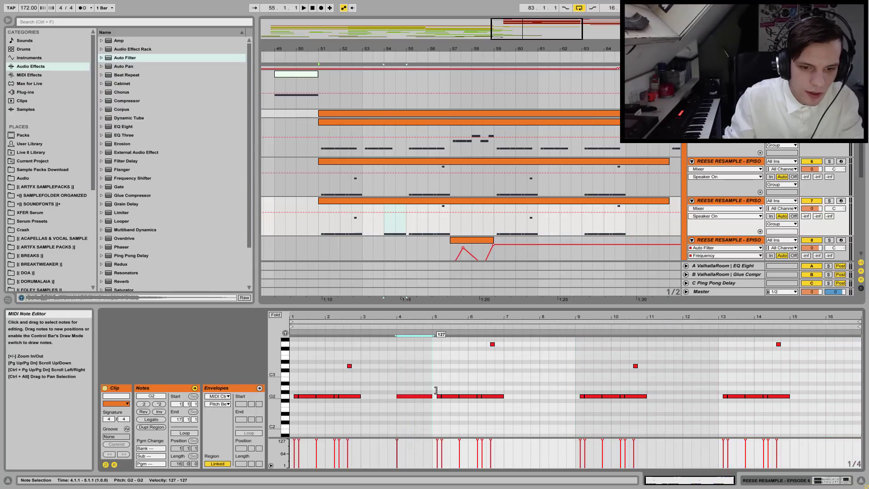
pyautogui.moveTo(295, 400); pyautogui.dragTo(374, 357)
pyautogui.press('Delete')
pyautogui.moveTo(439, 403); pyautogui.dragTo(862, 336)
pyautogui.press('Delete')
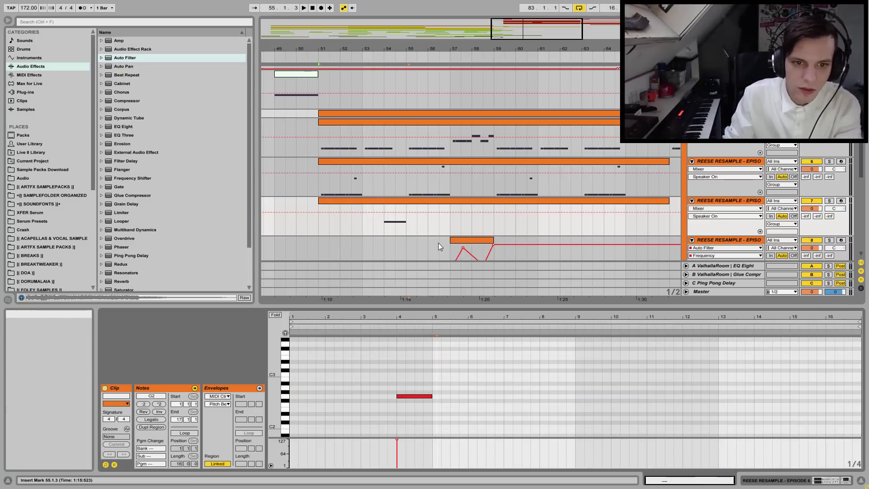
# - Duplicate the first eight bars of the single-note clip to bar 59 and audition from bar 51
pyautogui.moveTo(539, 215); pyautogui.dragTo(517, 216)
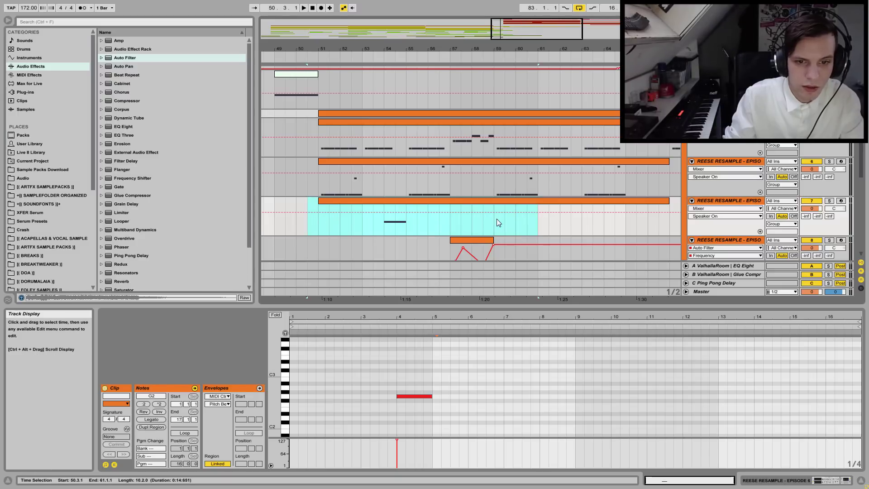
pyautogui.hotkey('ctrl', 'd')
pyautogui.click(322, 227)
pyautogui.press('space')
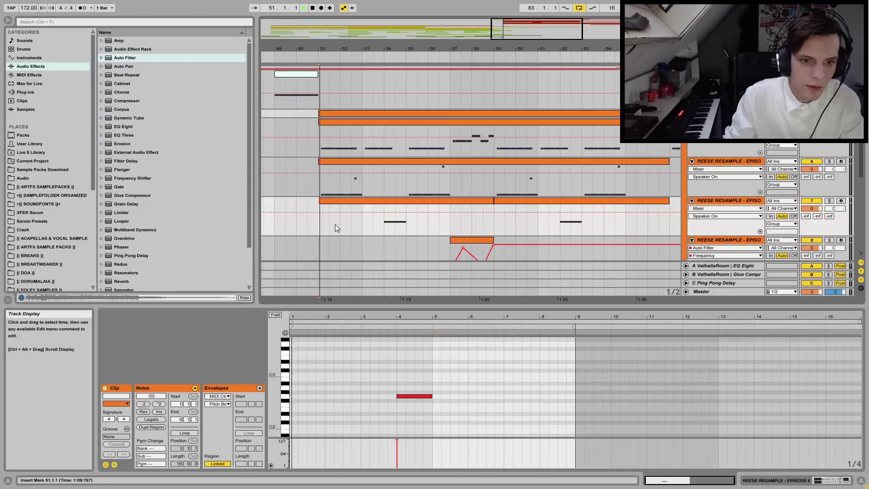
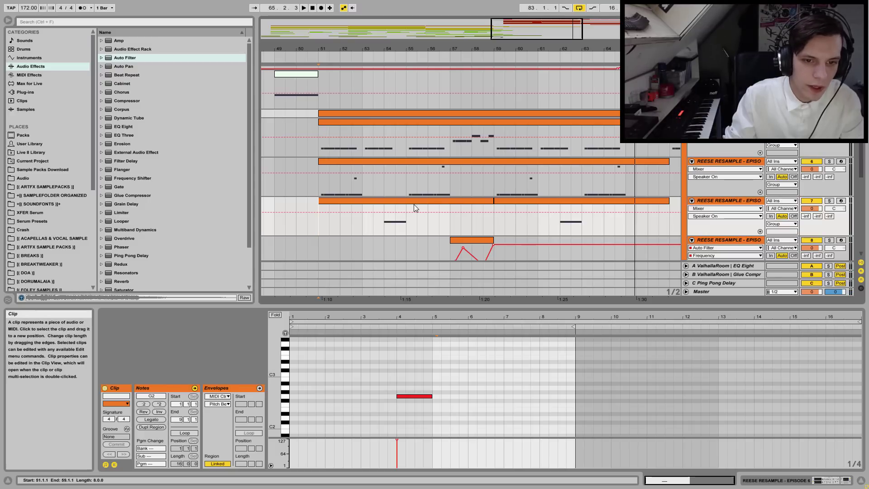
# - Consolidate the two single-note clips on reese track 7 into one clip spanning bars 51 to 67
pyautogui.keyDown('shift'); pyautogui.click(506, 202); pyautogui.keyUp('shift')
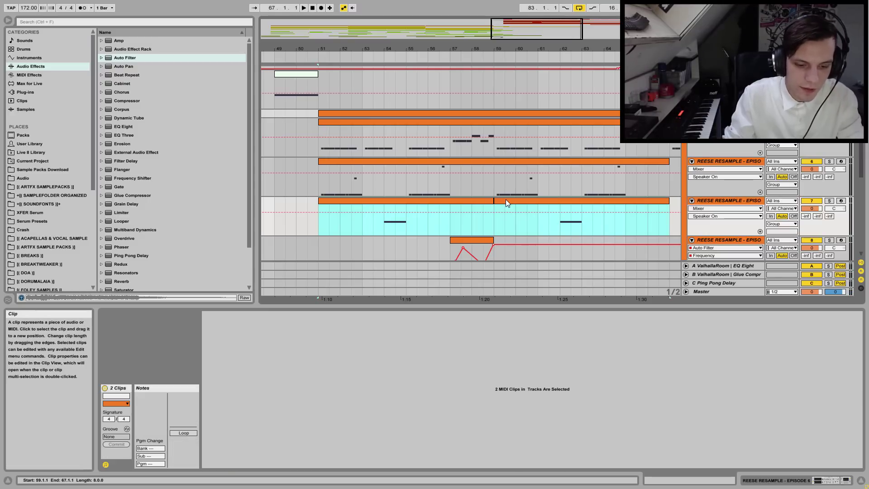
pyautogui.hotkey('ctrl', 'j')
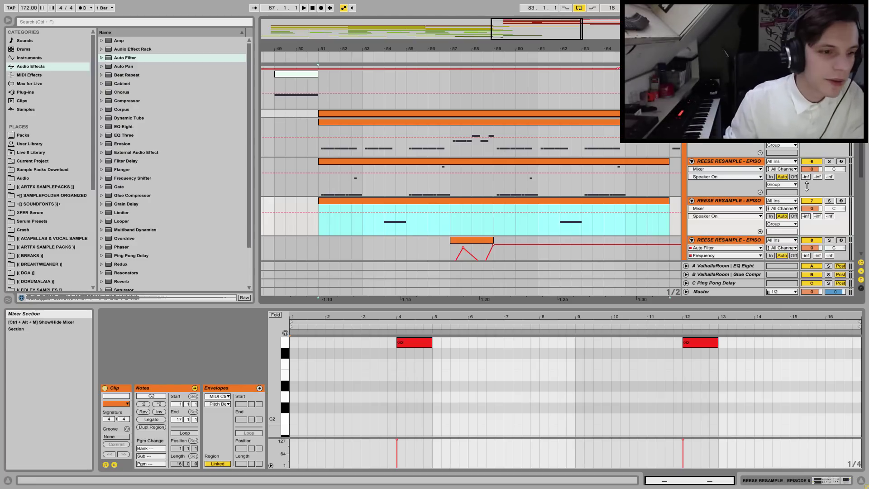
pyautogui.click(383, 229)
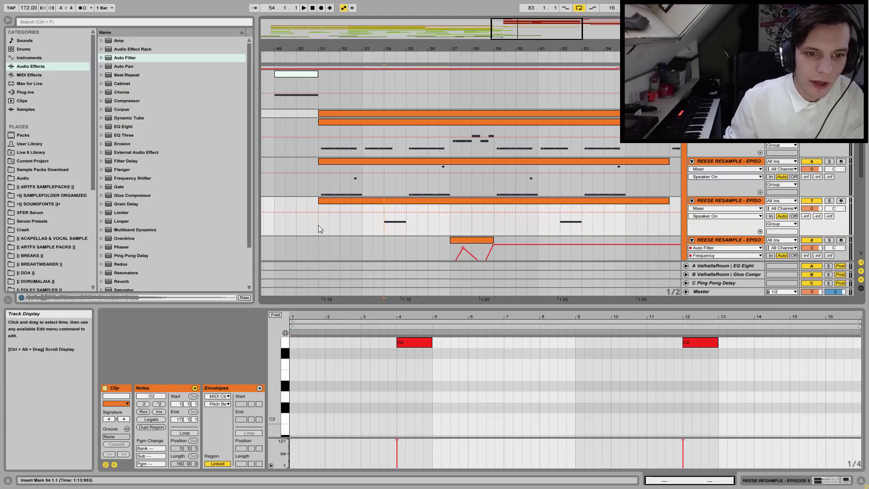
# - Check the TapeIt recorder on the ABLETON track and audition the bass arrangement from bar 51
pyautogui.scroll(-2, 740, 252)
pyautogui.scroll(-10, 740, 252)
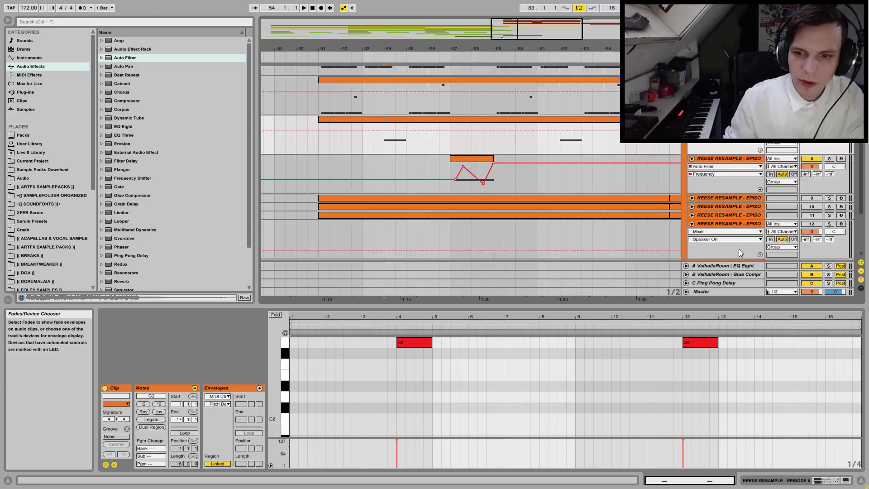
pyautogui.click(699, 249)
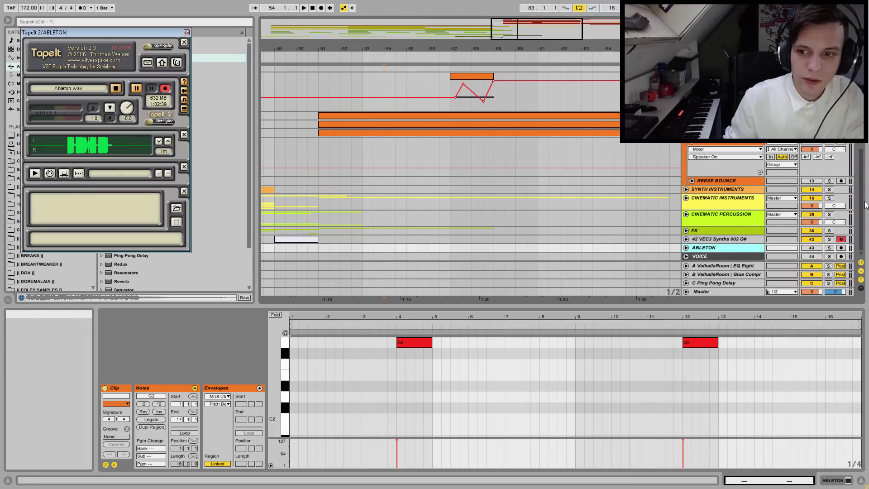
pyautogui.scroll(6, 665, 160)
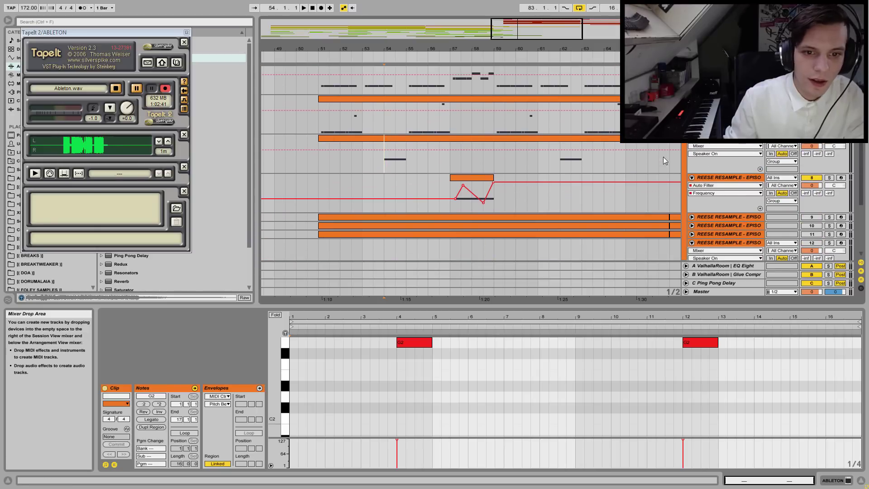
pyautogui.click(559, 155)
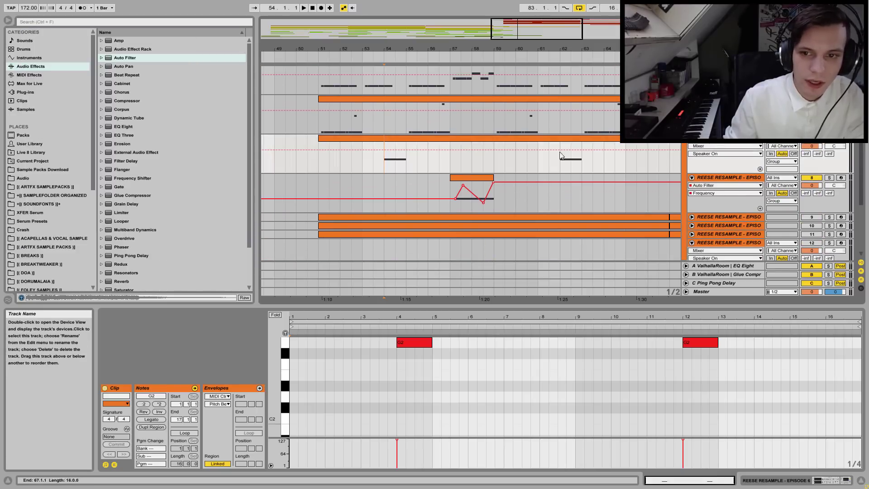
pyautogui.click(381, 159)
pyautogui.click(322, 160)
pyautogui.press('space')
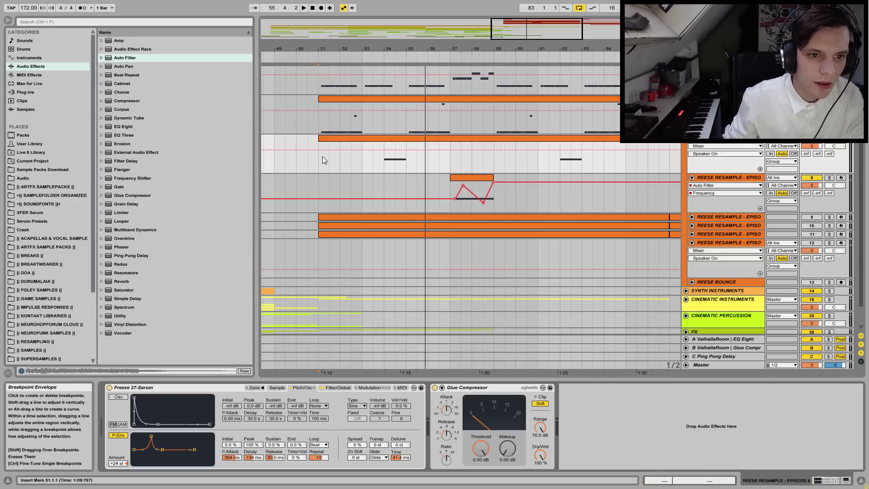
# - Turn off the pitch envelope in track 7's Freeze 27-Serum sampler and audition the note from bar 54
pyautogui.click(402, 138)
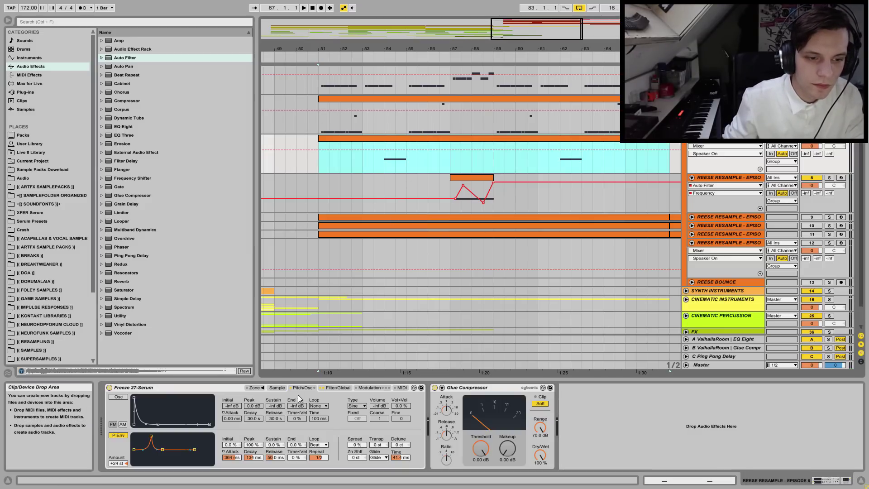
pyautogui.click(276, 388)
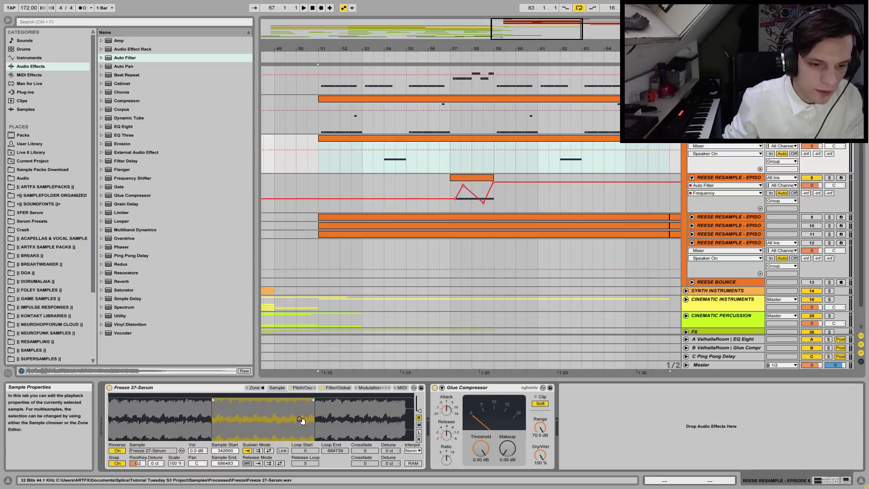
pyautogui.click(302, 388)
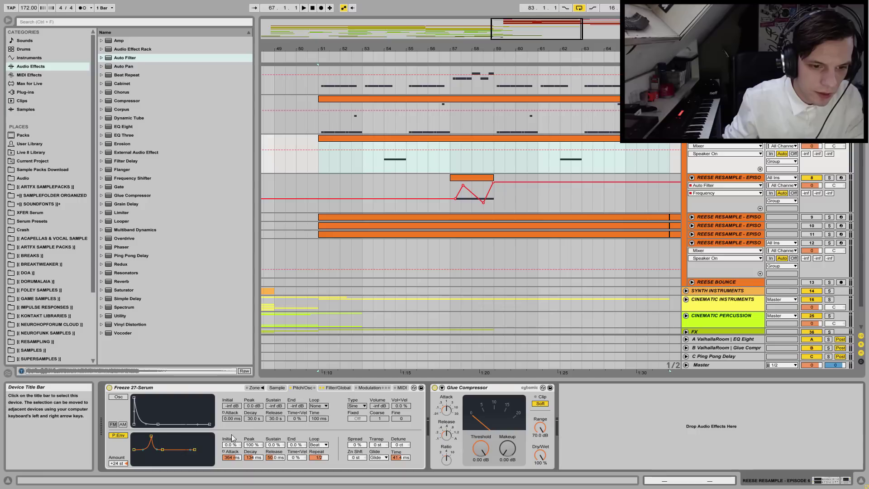
pyautogui.click(117, 435)
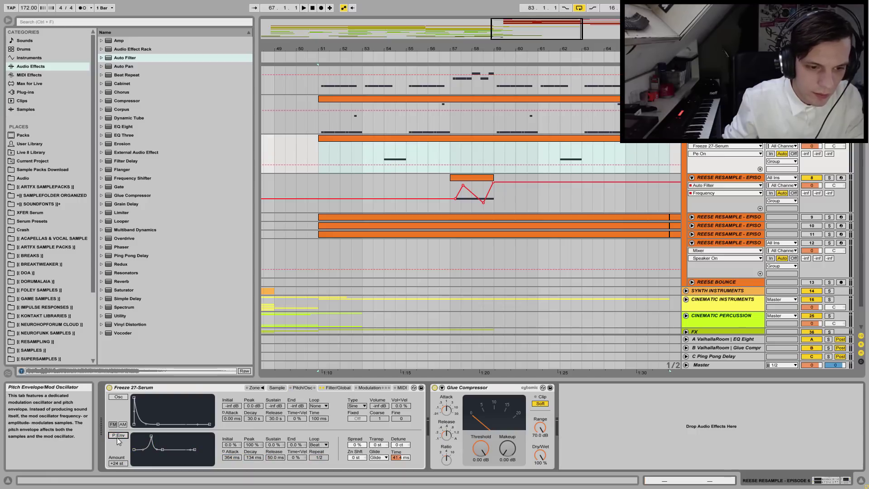
pyautogui.click(385, 151)
pyautogui.press('space')
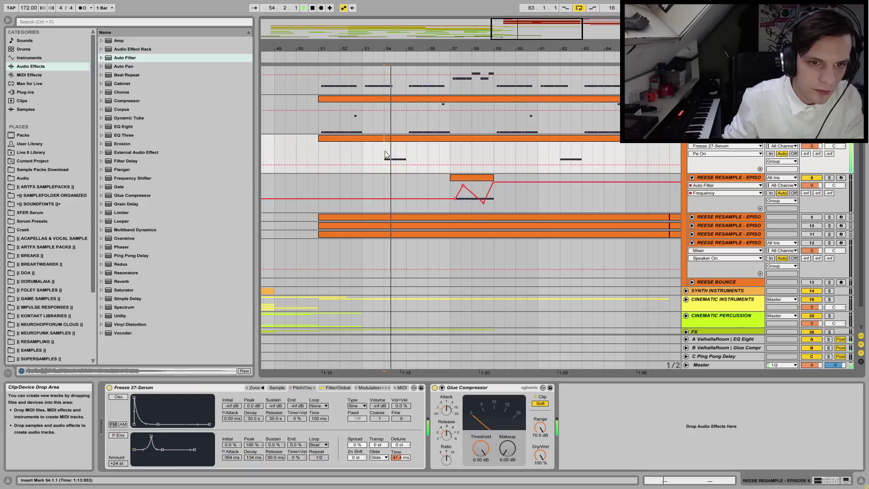
pyautogui.press('space')
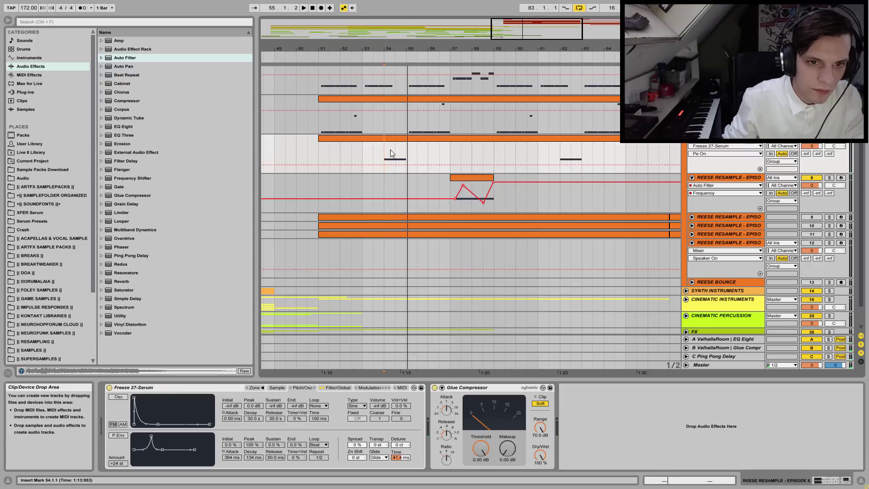
# - Transpose both G2 notes in track 7's clip up to D3 and play them back
pyautogui.click(391, 138)
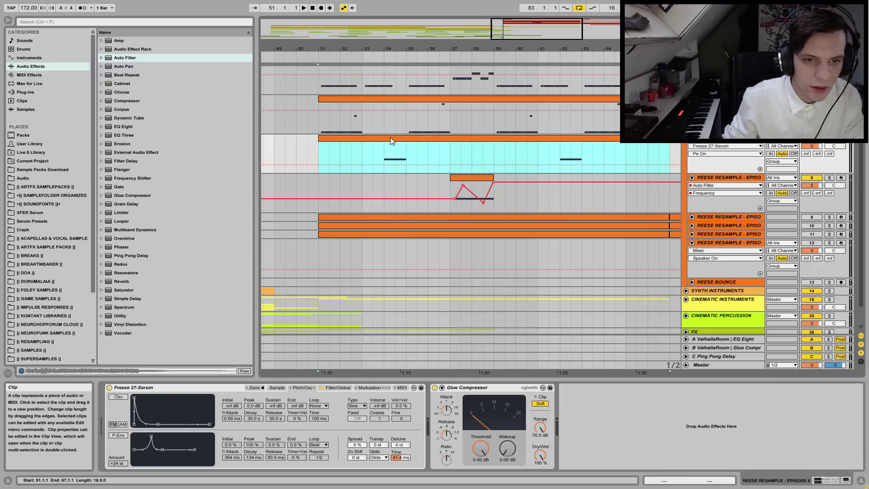
pyautogui.doubleClick(390, 137)
pyautogui.hotkey('ctrl', 'a')
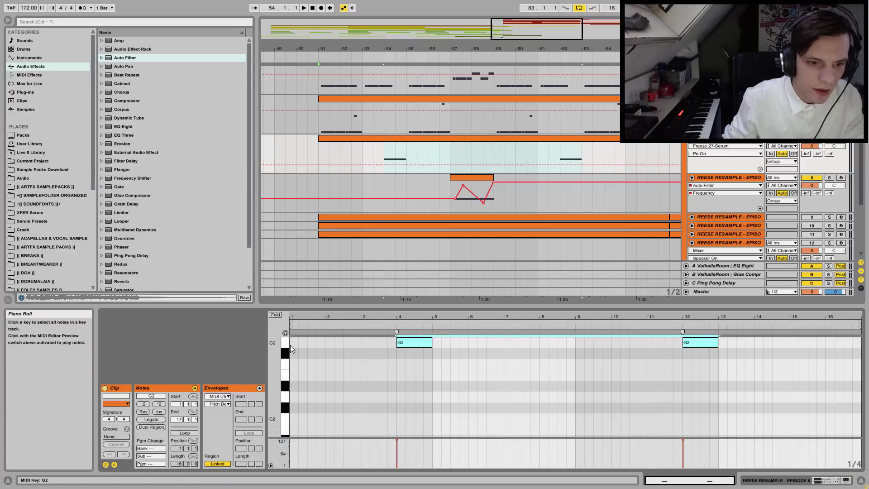
pyautogui.scroll(2, 366, 380)
pyautogui.scroll(2, 379, 408)
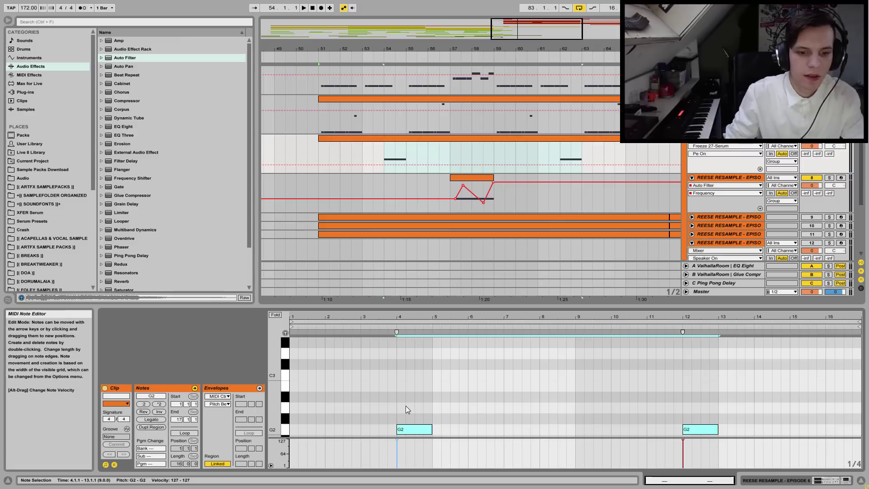
pyautogui.moveTo(406, 408); pyautogui.dragTo(407, 349)
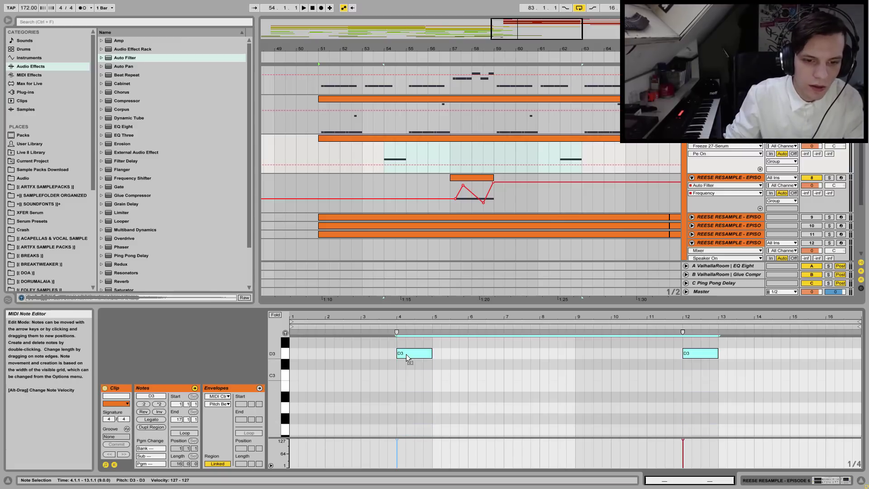
pyautogui.press('space')
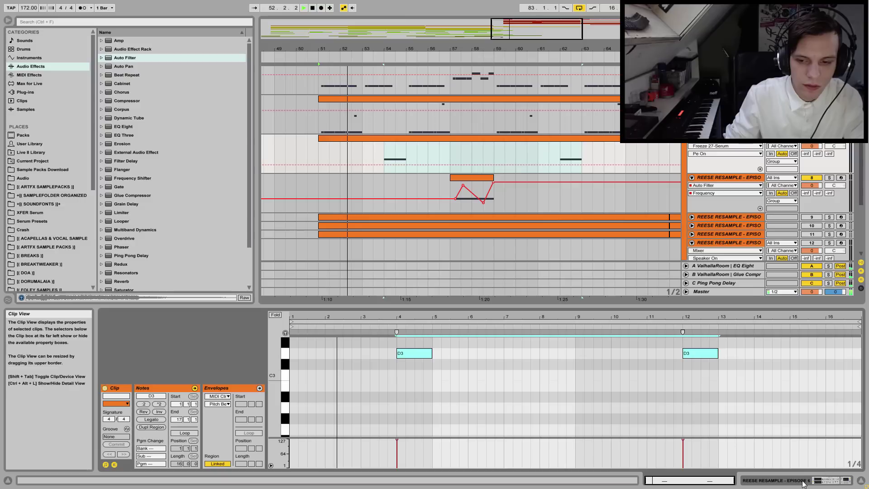
# - Set the pitch bend range of track 7's Freeze 27-Serum sampler to 2 semitones
pyautogui.click(506, 245)
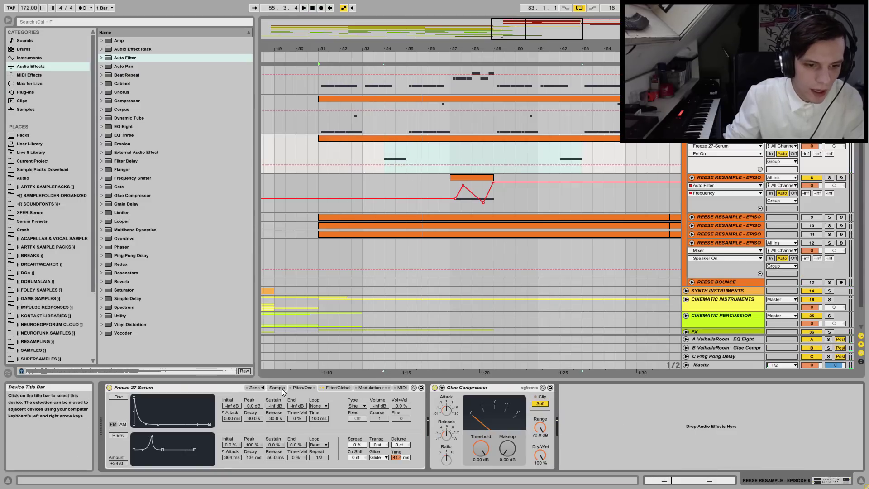
pyautogui.click(363, 390)
pyautogui.click(402, 387)
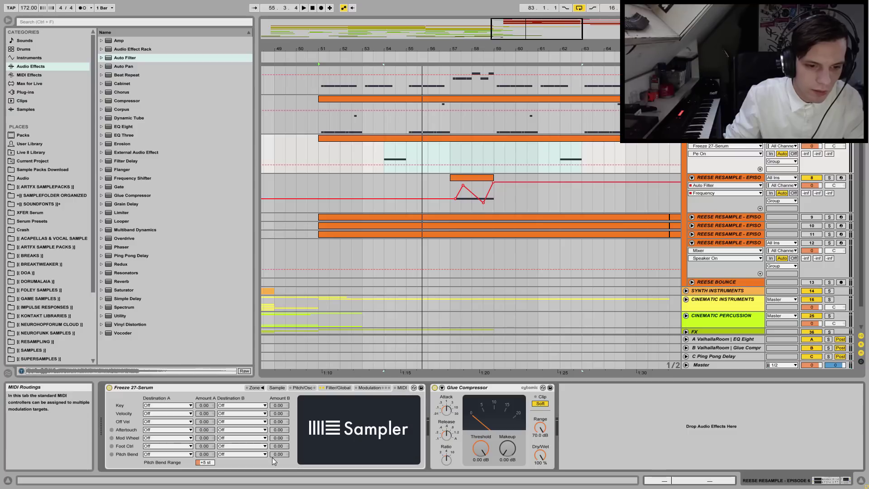
pyautogui.write('2')
pyautogui.press('Return')
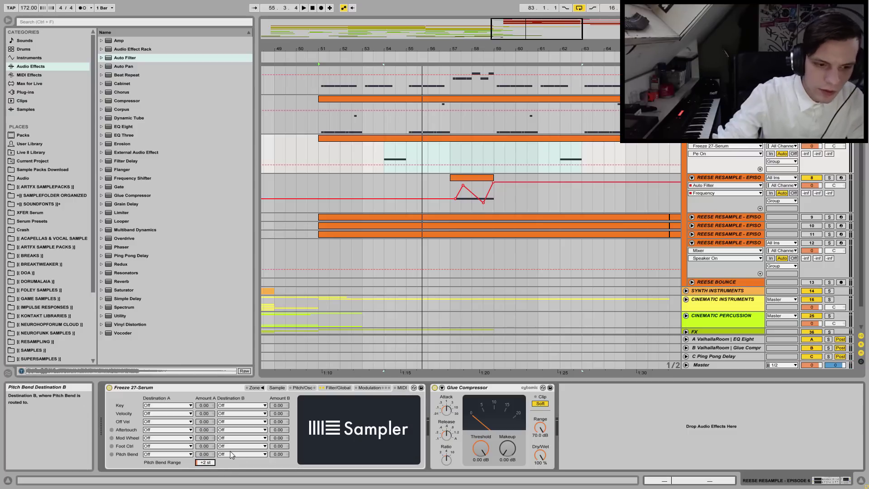
# - Draw pitch bend envelope ramps falling from centre to minimum across the notes at bars 4 and 12 of track 7's clip
pyautogui.doubleClick(395, 142)
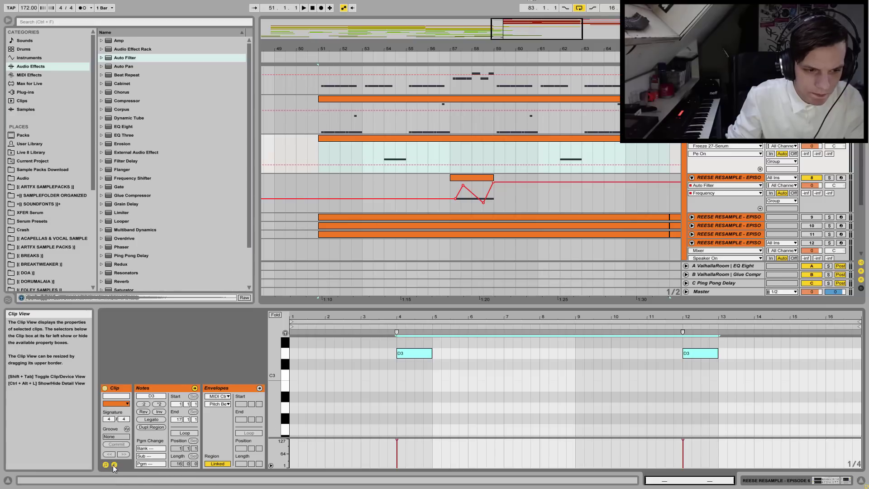
pyautogui.click(114, 464)
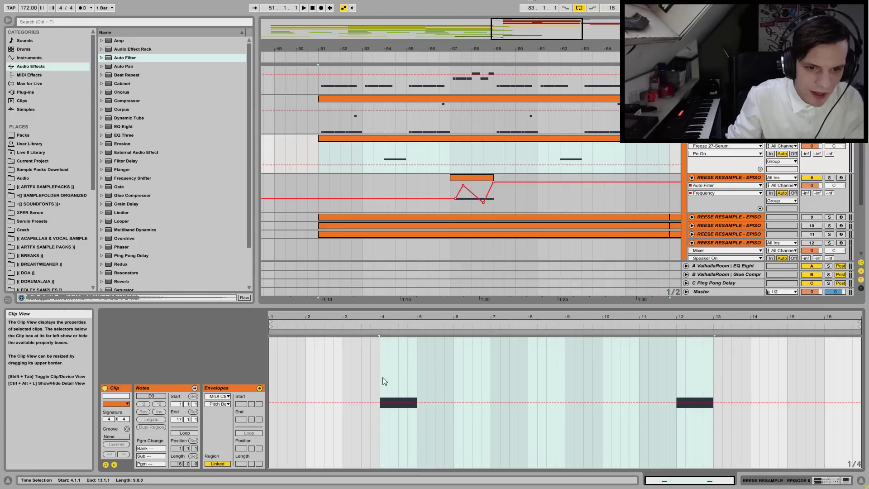
pyautogui.moveTo(401, 401); pyautogui.dragTo(381, 402)
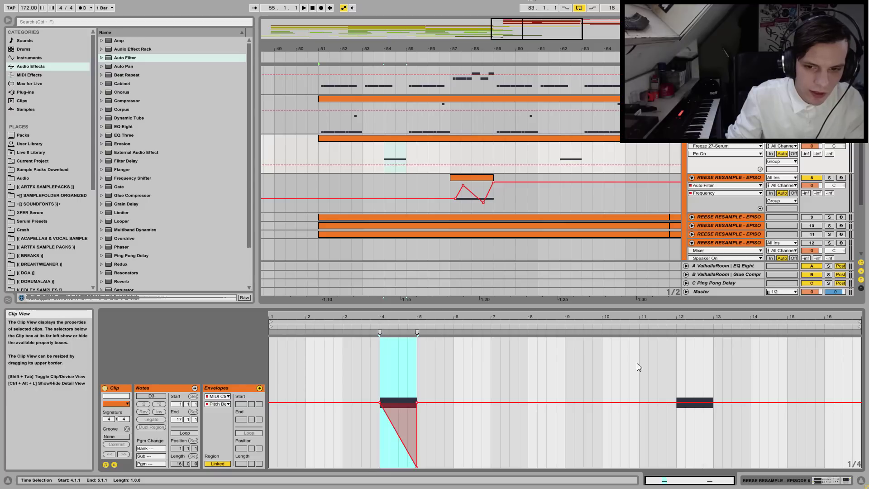
pyautogui.click(677, 376)
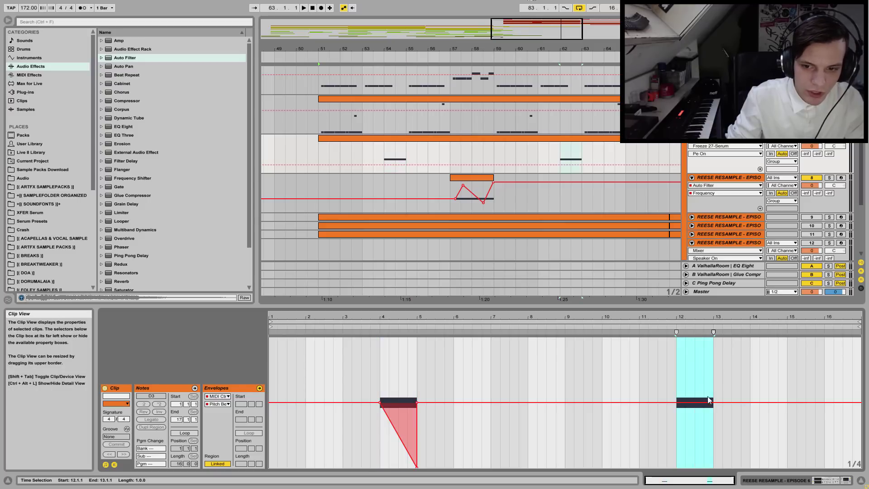
pyautogui.moveTo(695, 401); pyautogui.dragTo(694, 468)
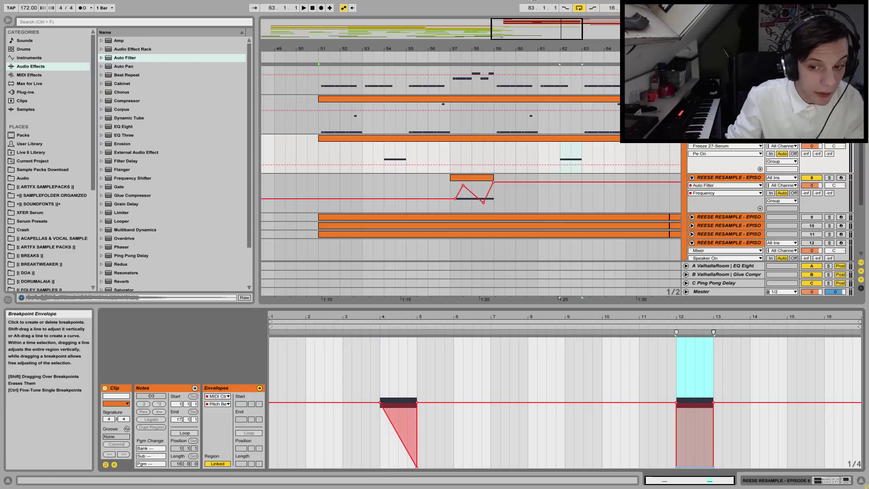
pyautogui.click(676, 468)
pyautogui.moveTo(713, 467)
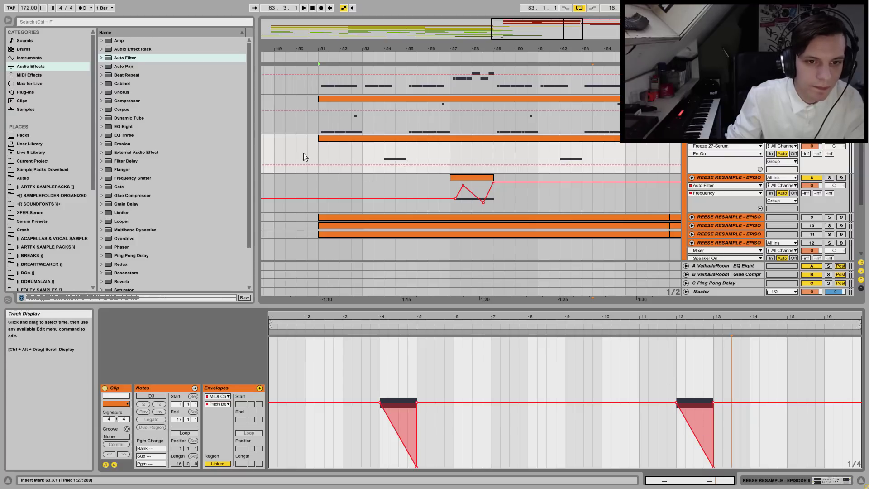
# - Audition the bass arrangement from bar 51 with the pitch-bending D3 notes
pyautogui.click(315, 156)
pyautogui.press('space')
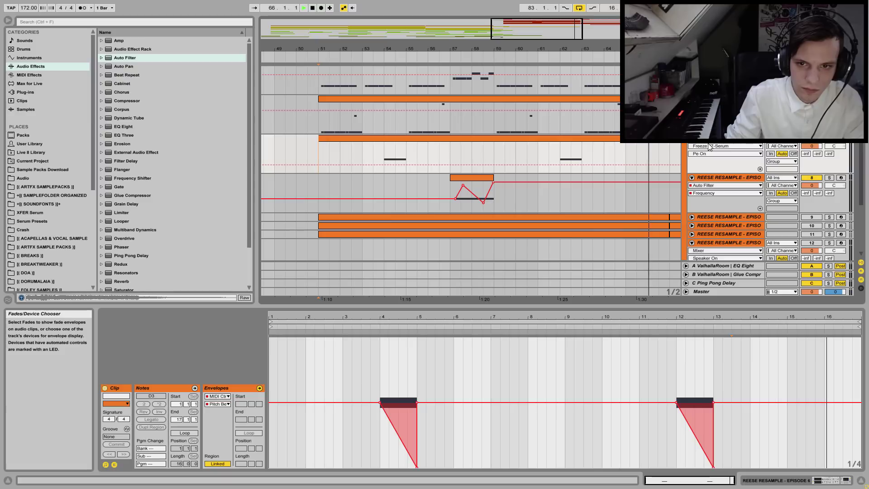
pyautogui.press('space')
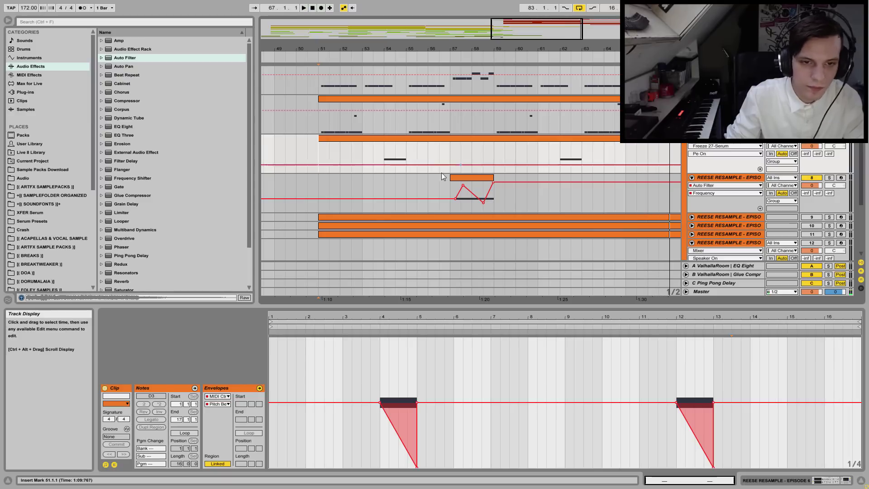
# - Copy the reese clip at bars 67 to 83 from track 5 down to the same position on track 6
pyautogui.moveTo(458, 48); pyautogui.dragTo(458, 32)
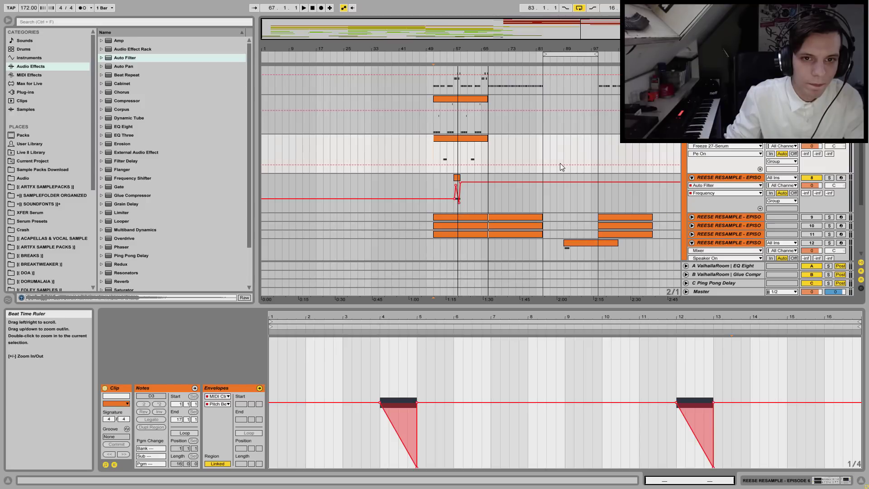
pyautogui.scroll(3, 560, 162)
pyautogui.scroll(-1, 506, 142)
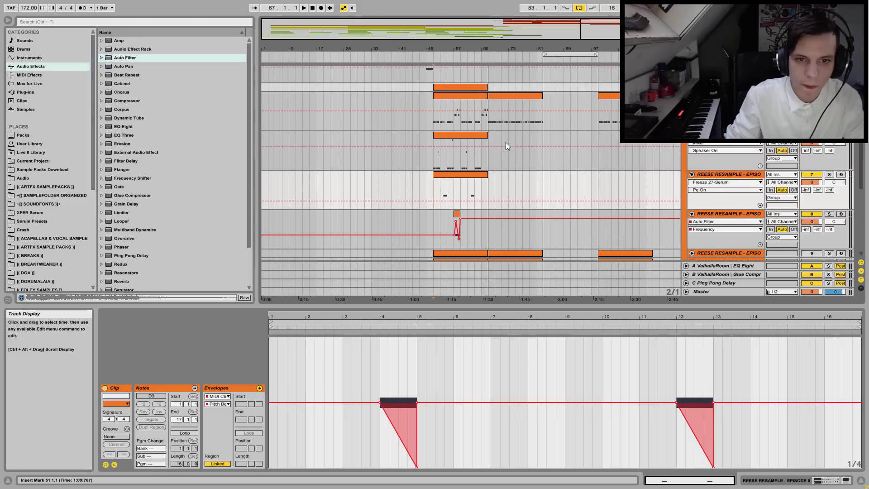
pyautogui.click(495, 98)
pyautogui.moveTo(500, 96); pyautogui.dragTo(496, 162)
pyautogui.click(483, 156)
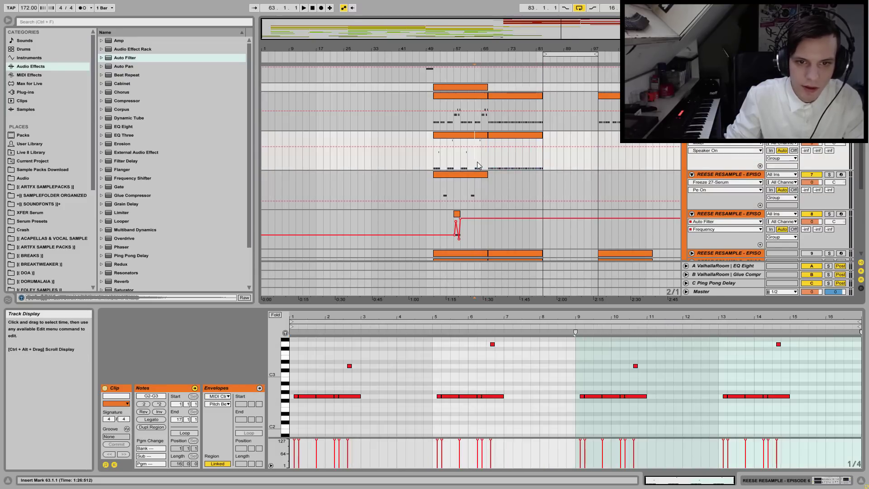
# - Copy track 8's filtered pitch-bending clip from bar 57 to bar 65
pyautogui.click(455, 214)
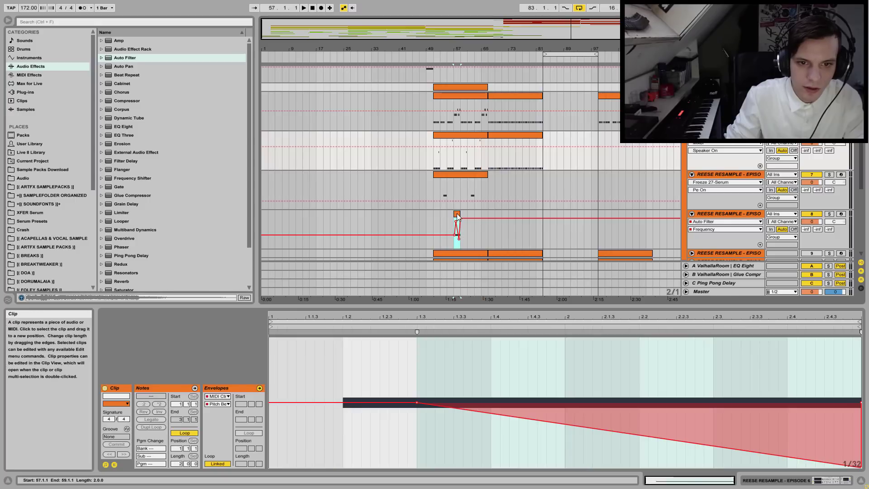
pyautogui.moveTo(457, 216); pyautogui.dragTo(485, 217)
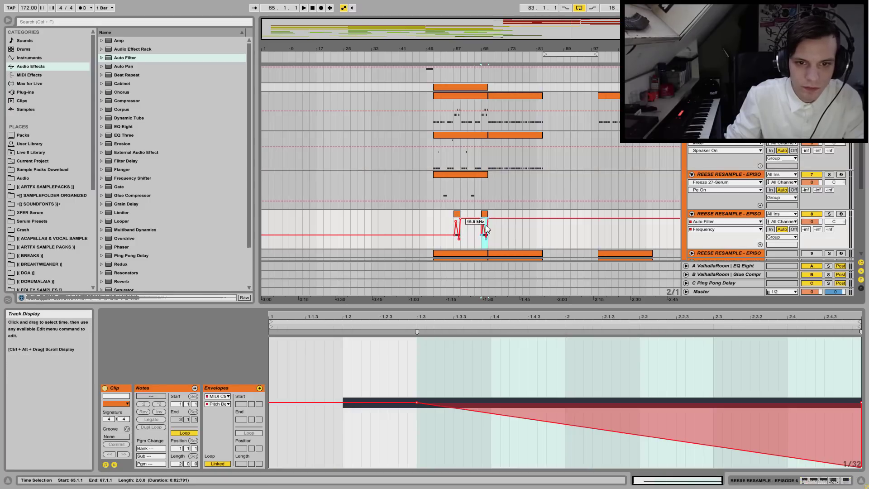
# - Reshape the pitch bend envelope of track 8's clip at bar 65 so its ramp rises from centre to maximum
pyautogui.press('space')
pyautogui.moveTo(486, 49); pyautogui.dragTo(487, 104)
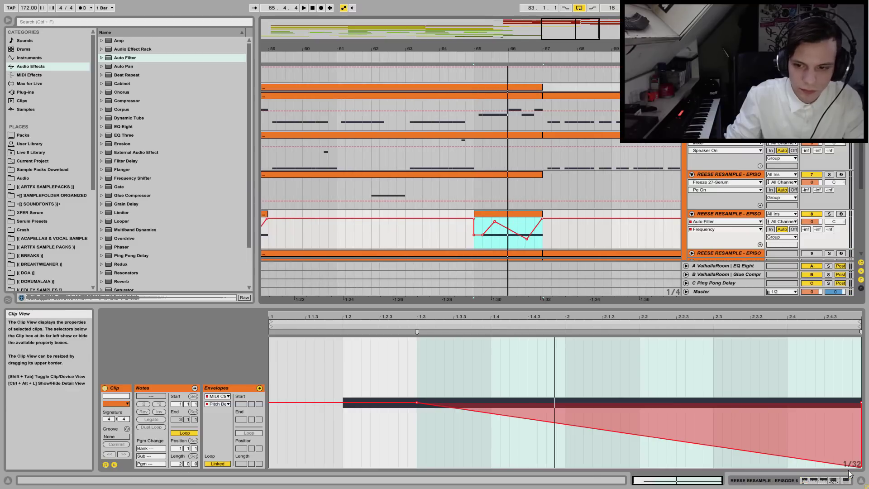
pyautogui.moveTo(862, 466); pyautogui.dragTo(863, 343)
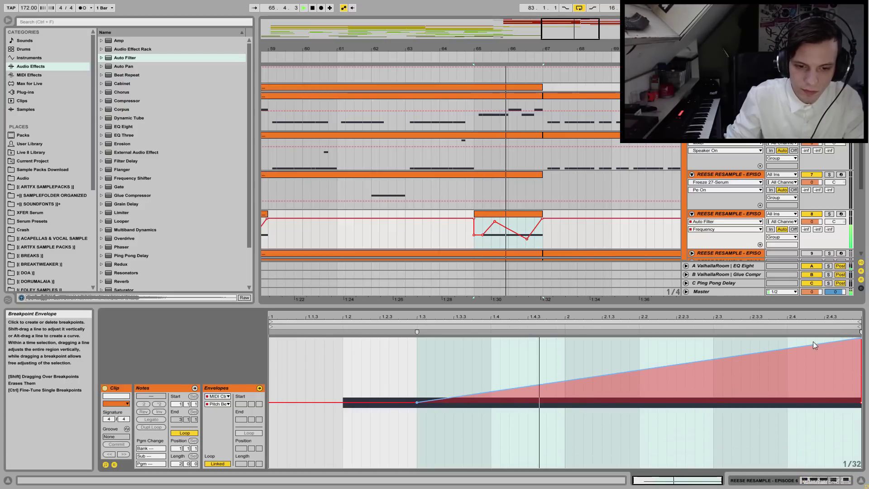
pyautogui.press('space')
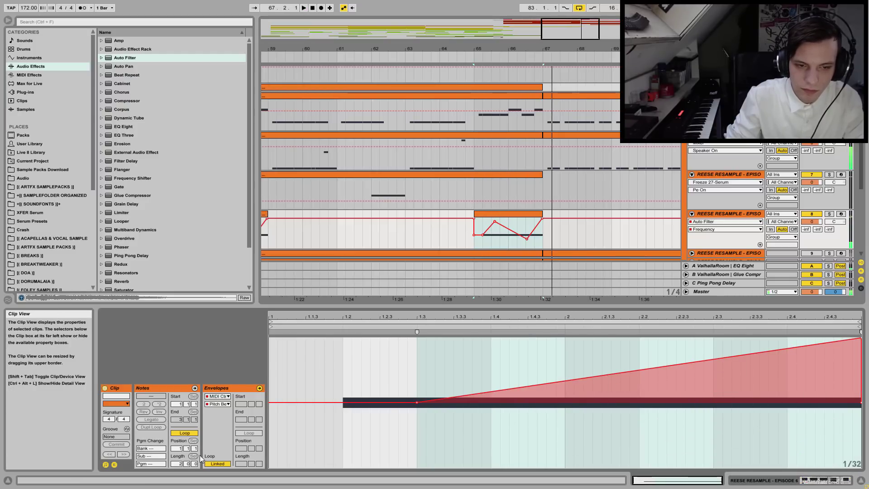
# - Transpose the G3 note in track 8's clip at bar 65 down an octave and audition it
pyautogui.click(115, 464)
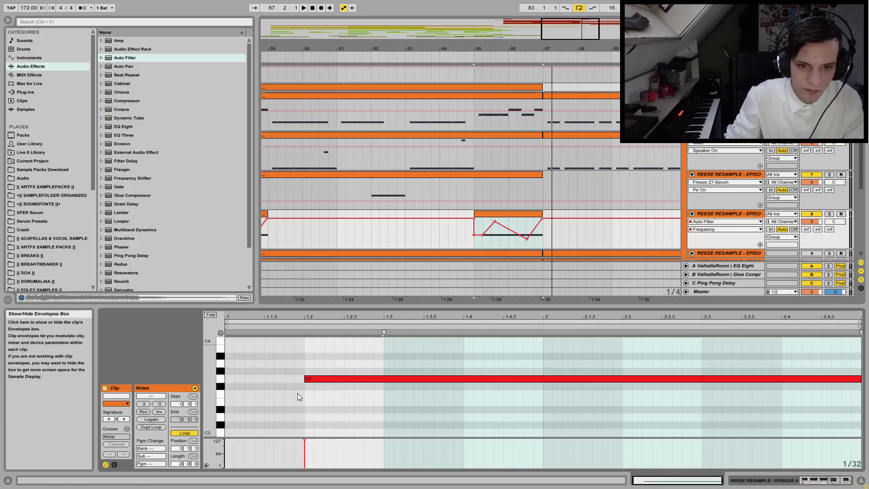
pyautogui.click(341, 379)
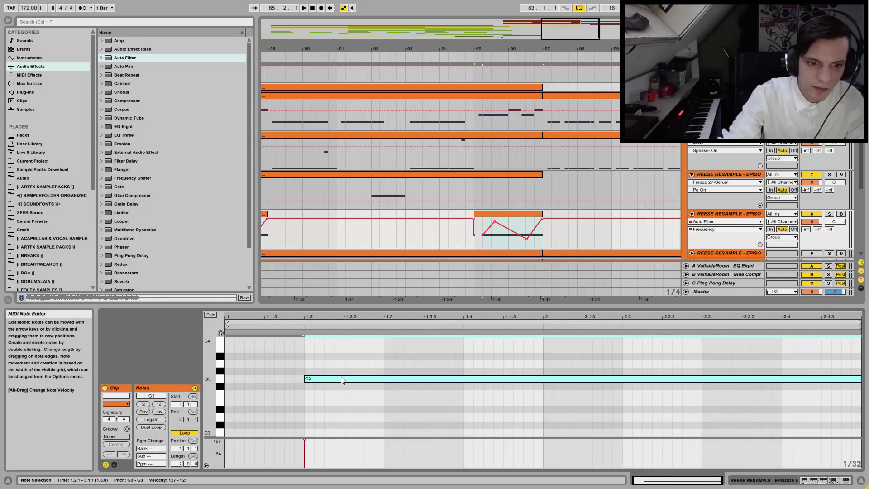
pyautogui.hotkey('shift', 'Down')
pyautogui.press('space')
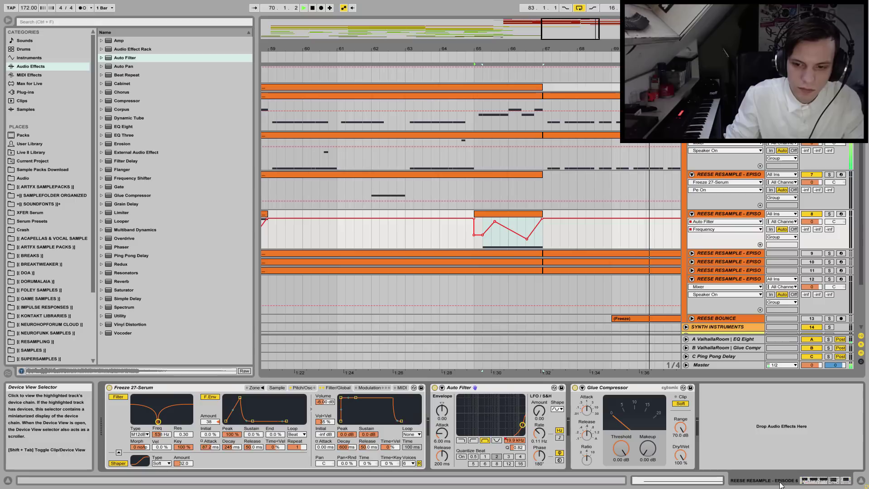
pyautogui.click(823, 481)
pyautogui.moveTo(469, 50); pyautogui.dragTo(469, 32)
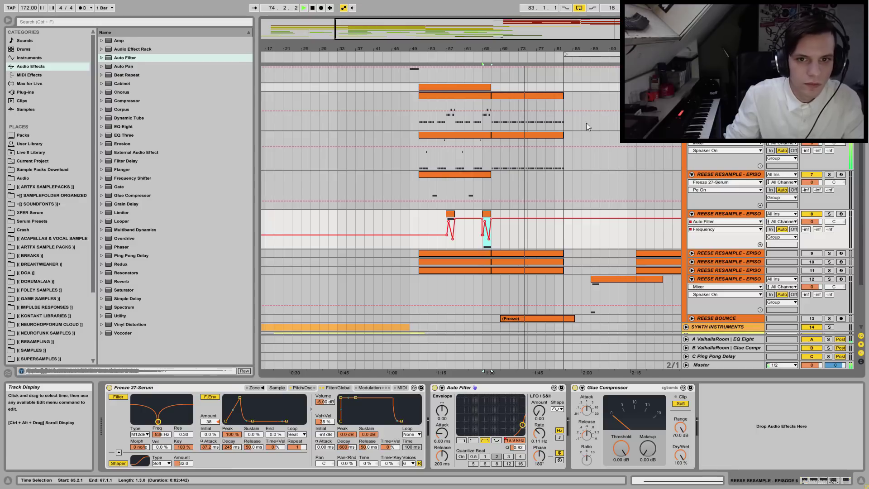
# - Expand the Cinematic Instruments group and its first Duduk track to inspect the clip at bar 51
pyautogui.scroll(-4, 610, 256)
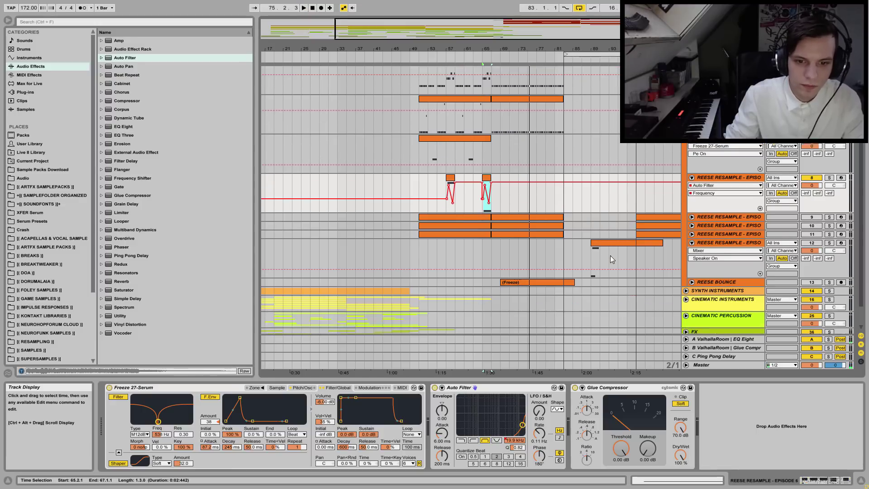
pyautogui.click(686, 272)
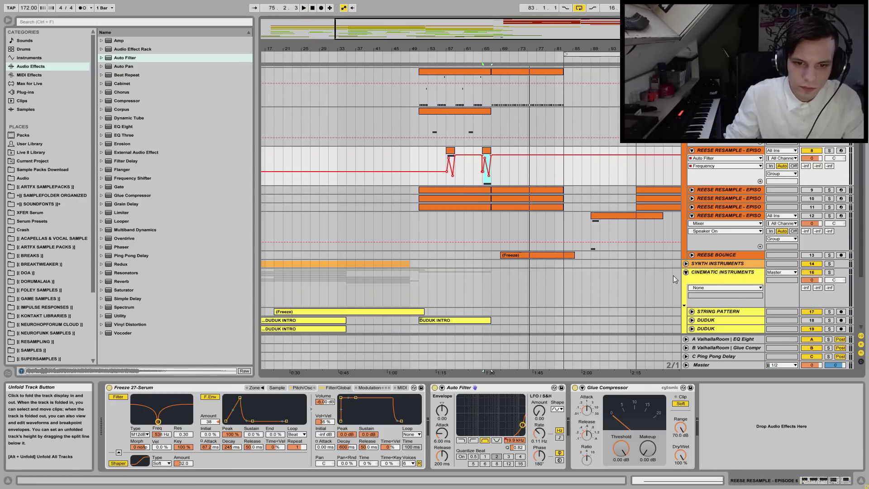
pyautogui.scroll(-4, 671, 276)
pyautogui.click(686, 200)
pyautogui.click(687, 200)
pyautogui.click(686, 200)
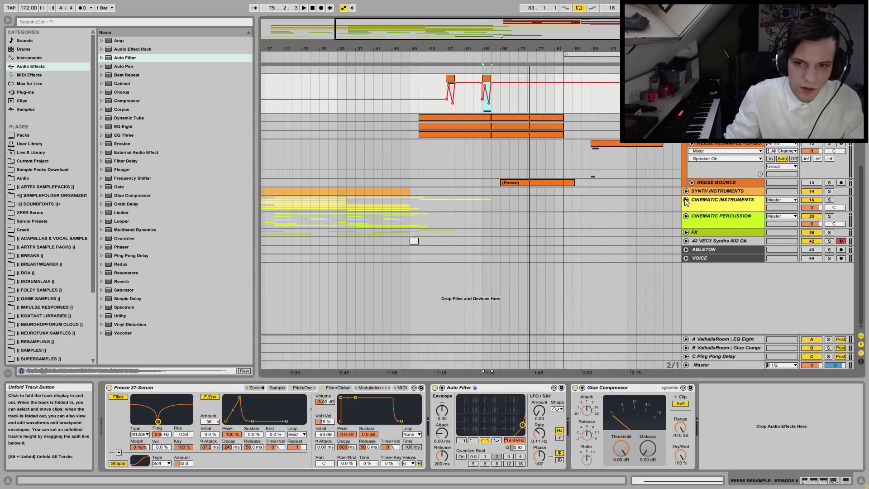
pyautogui.click(686, 200)
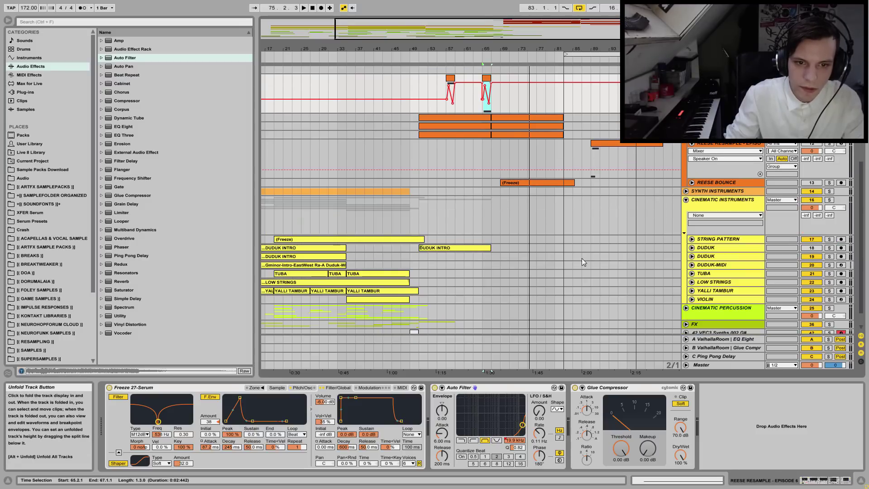
pyautogui.click(412, 248)
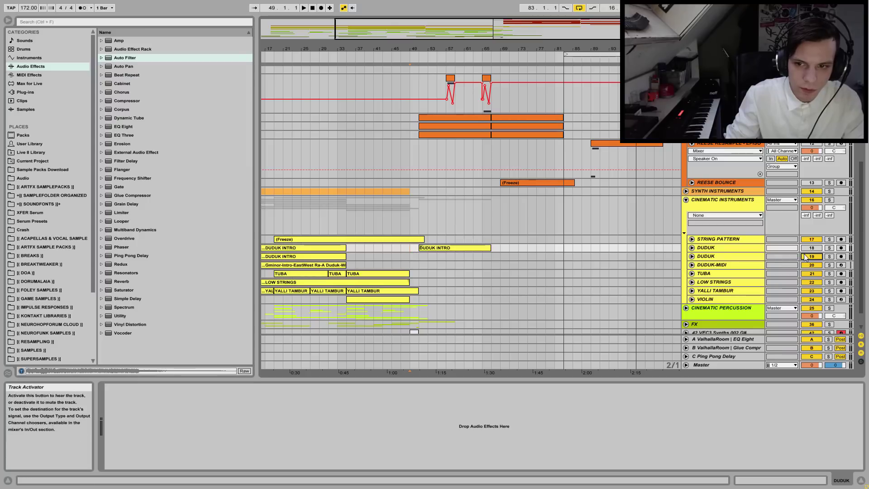
pyautogui.click(691, 248)
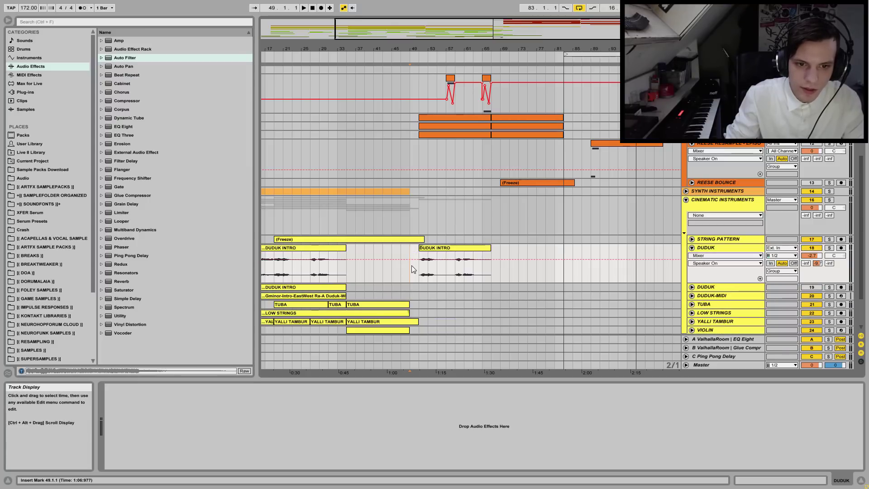
# - Audition the DUDUK INTRO clip over the drop, starting from bar 49 and again from bar 47
pyautogui.click(426, 259)
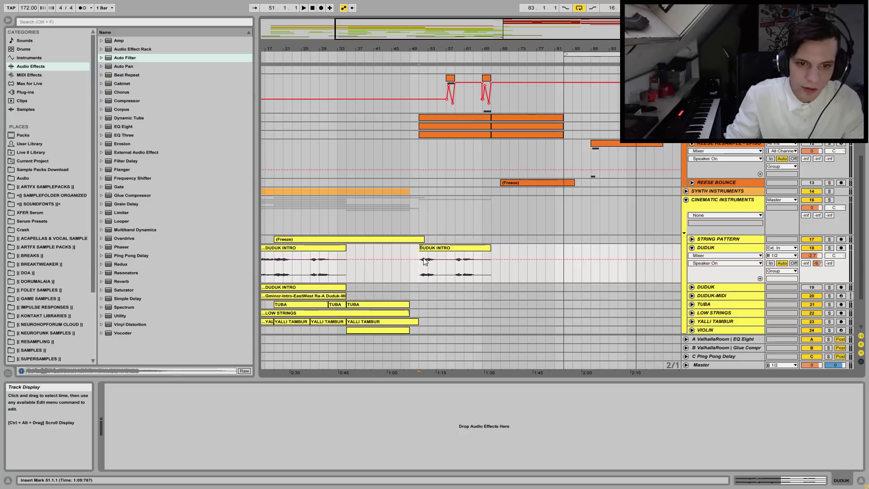
pyautogui.click(411, 275)
pyautogui.press('space')
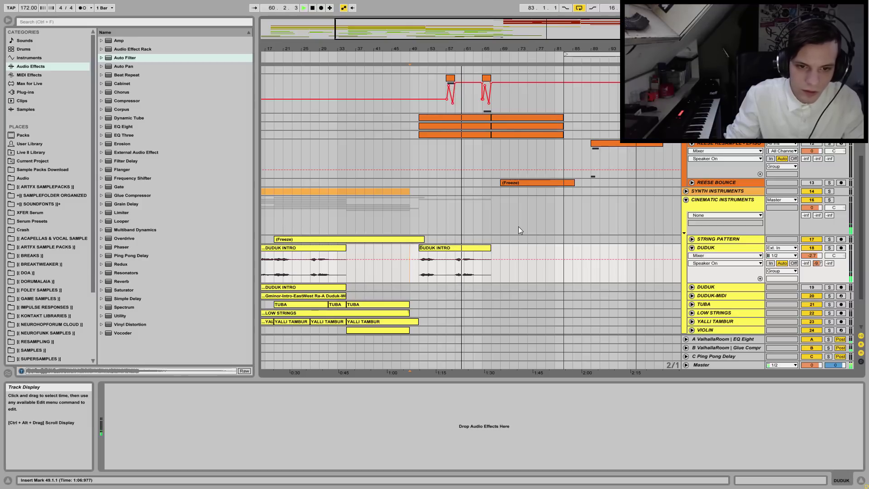
pyautogui.press('space')
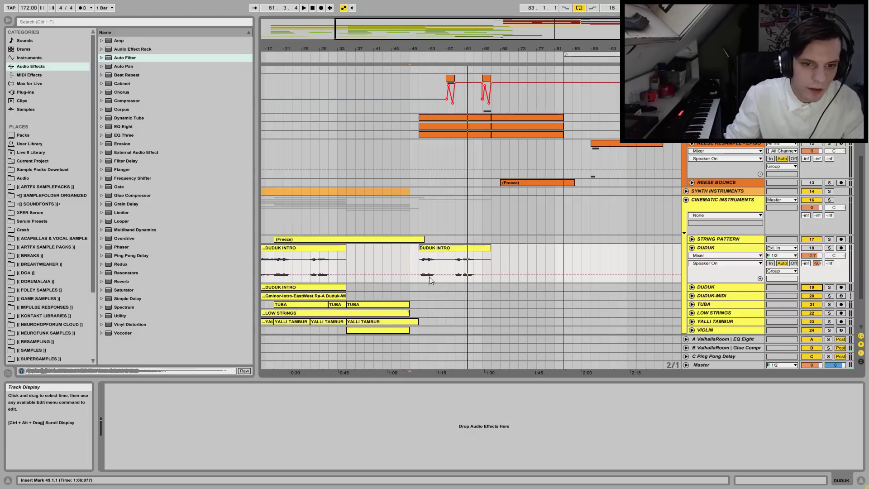
pyautogui.click(402, 265)
pyautogui.press('space')
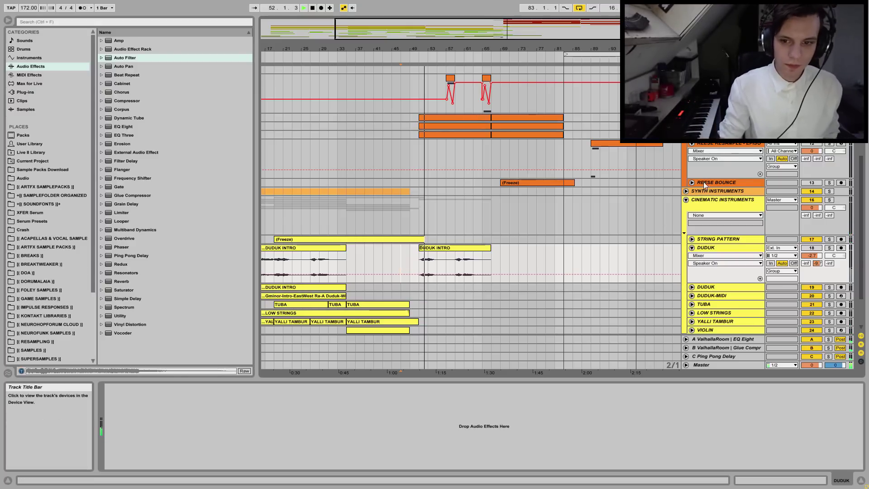
# - Collapse the Cinematic Instruments group and copy the Downsweep track's VEC3 FX Sweep clip from bar 51 to bar 67
pyautogui.click(692, 247)
pyautogui.click(686, 199)
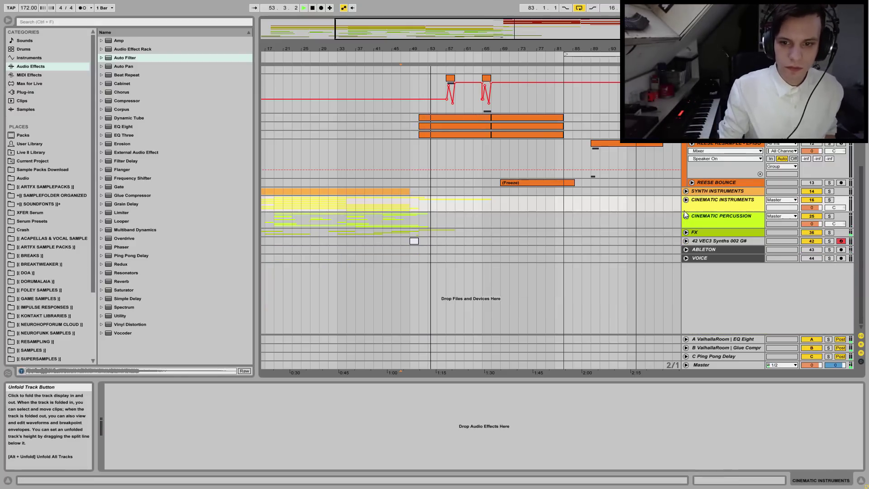
pyautogui.click(685, 232)
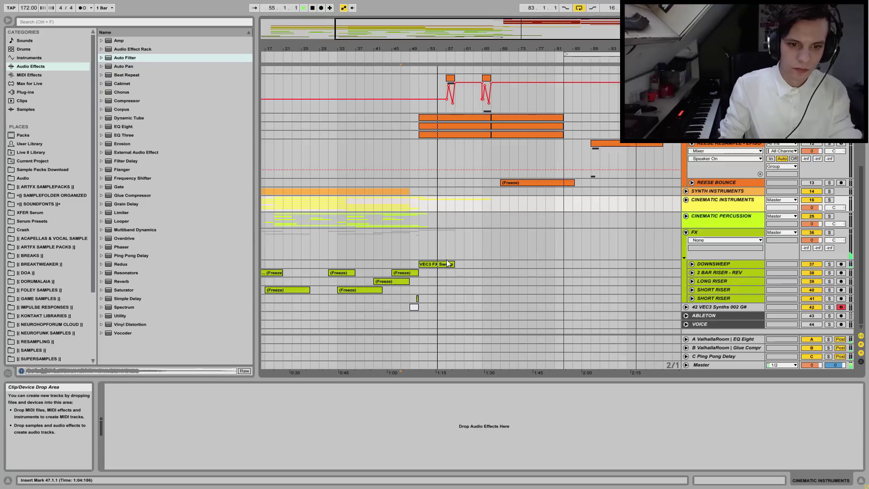
pyautogui.moveTo(440, 265); pyautogui.dragTo(513, 264)
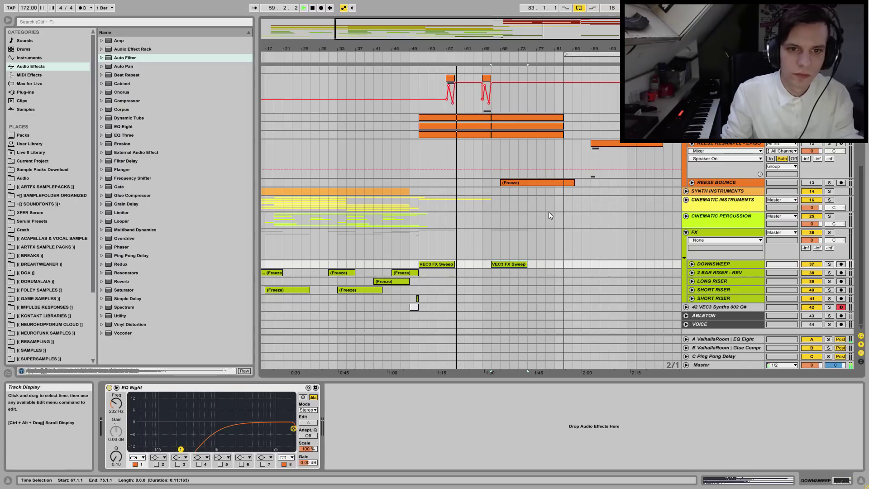
# - Copy the short riser and VEC3 Synths clips from bars 49 to 51 to bar 65, and delete the synths copy
pyautogui.moveTo(411, 297); pyautogui.dragTo(418, 315)
pyautogui.click(414, 307)
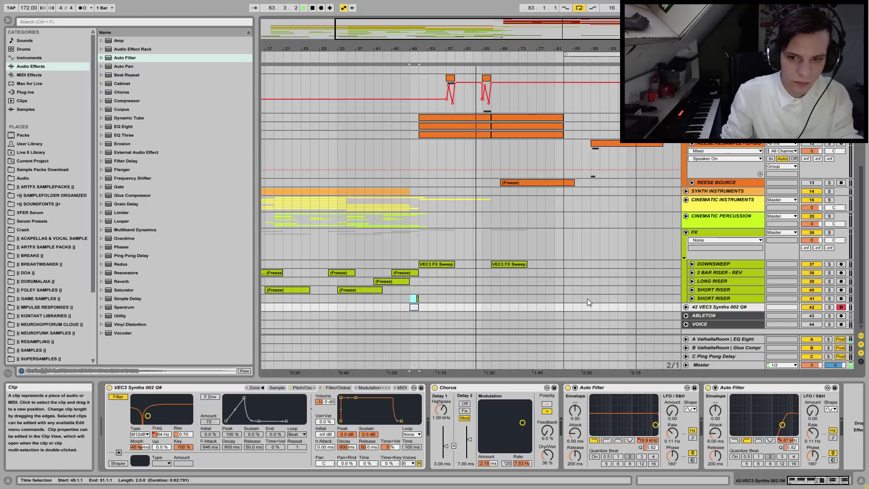
pyautogui.moveTo(416, 311); pyautogui.dragTo(487, 309)
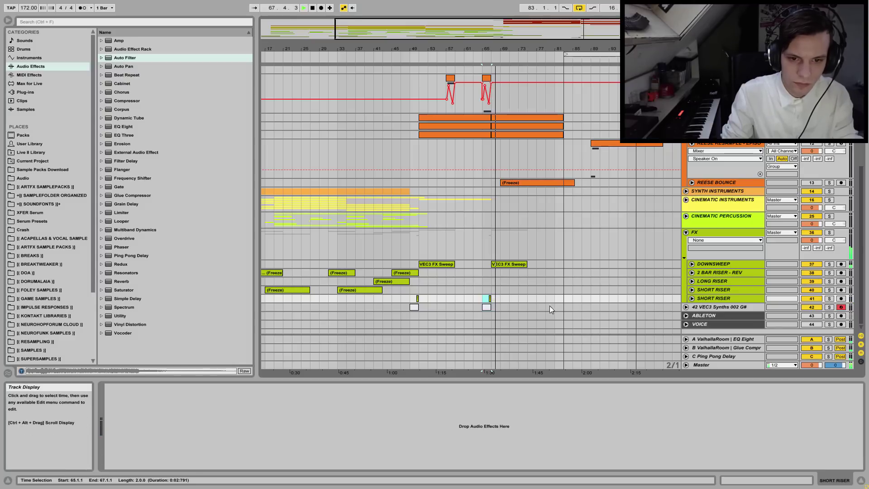
pyautogui.click(487, 307)
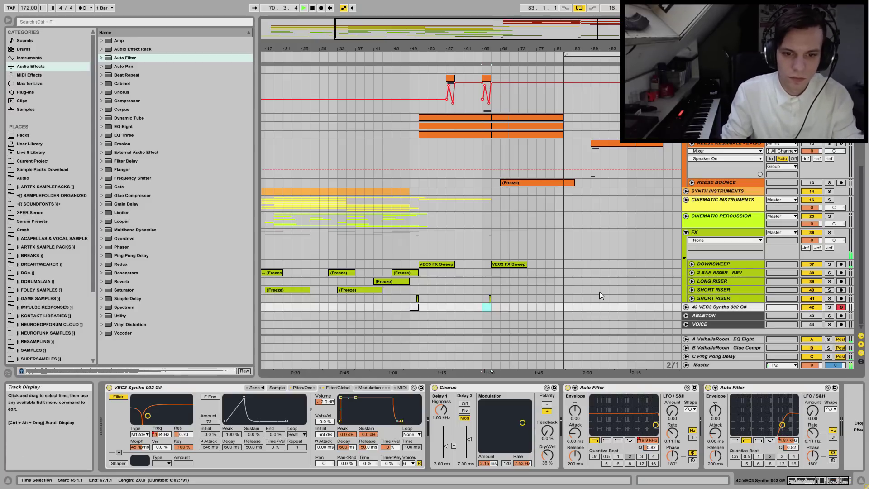
# - Rename track 42 as DOWNSWEEP SHORT and colour it lime green to match the FX tracks
pyautogui.click(711, 310)
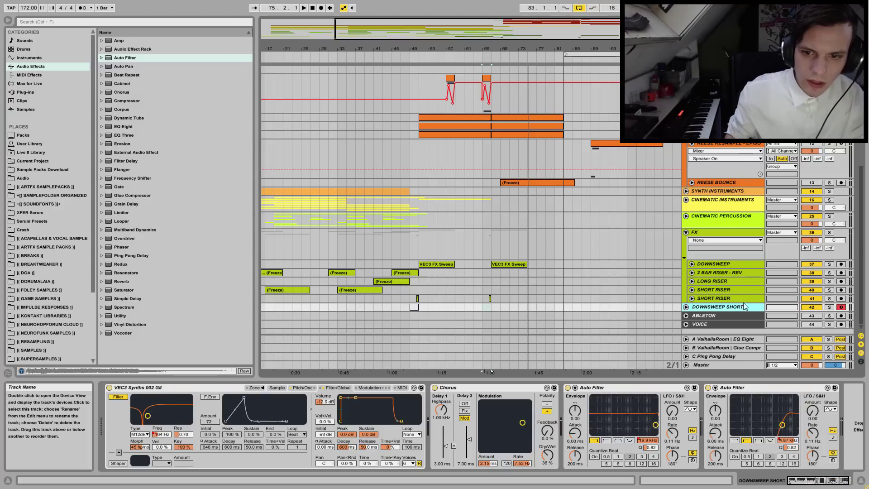
pyautogui.rightClick(739, 307)
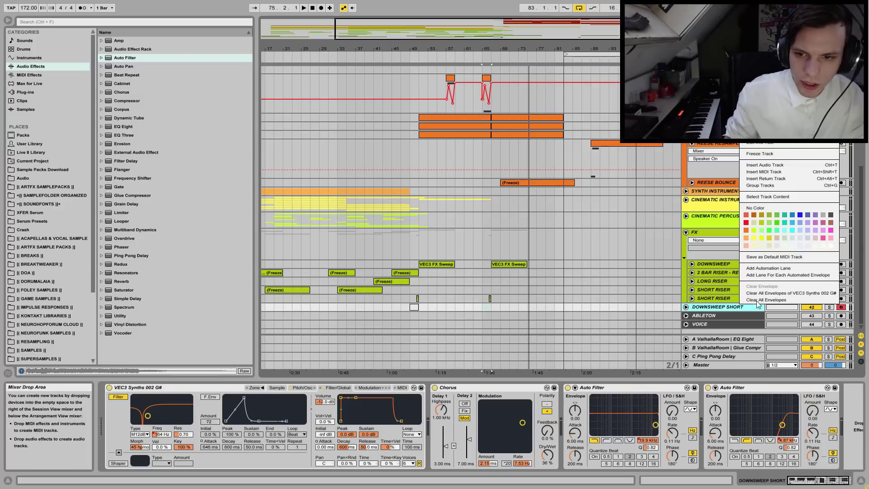
pyautogui.click(771, 222)
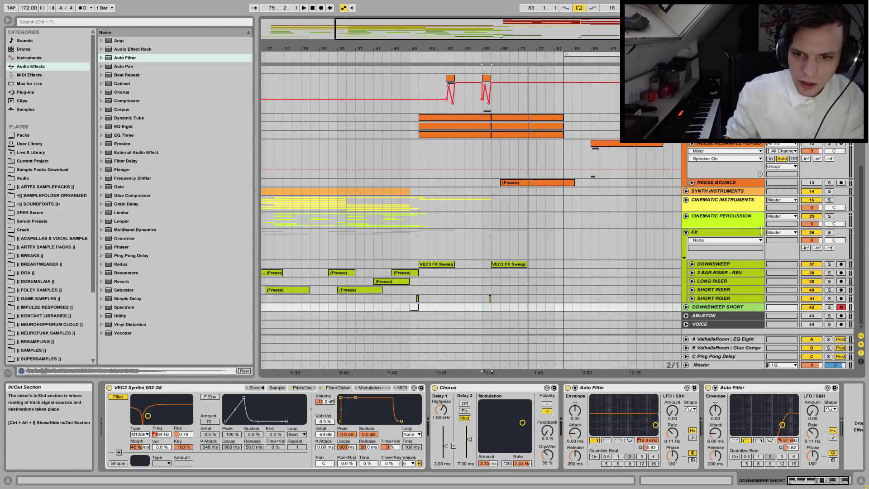
pyautogui.click(747, 299)
pyautogui.rightClick(746, 307)
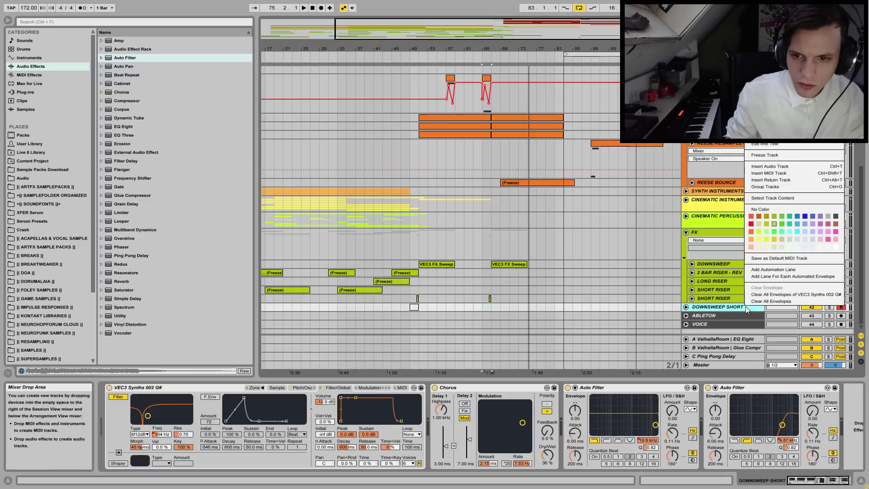
pyautogui.click(774, 217)
pyautogui.click(723, 298)
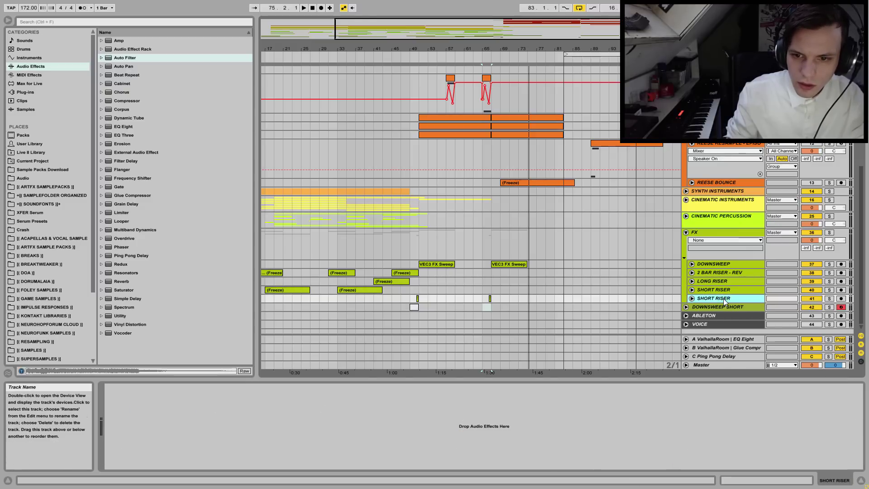
pyautogui.click(721, 307)
pyautogui.rightClick(721, 307)
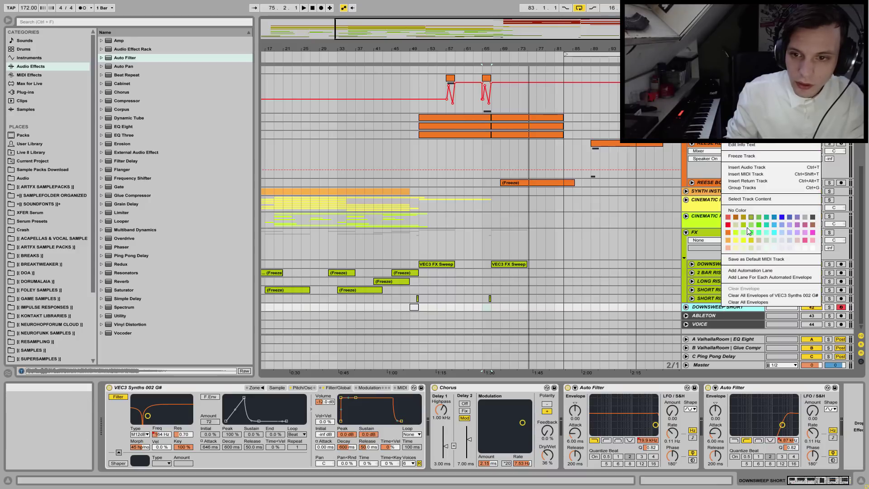
pyautogui.click(746, 224)
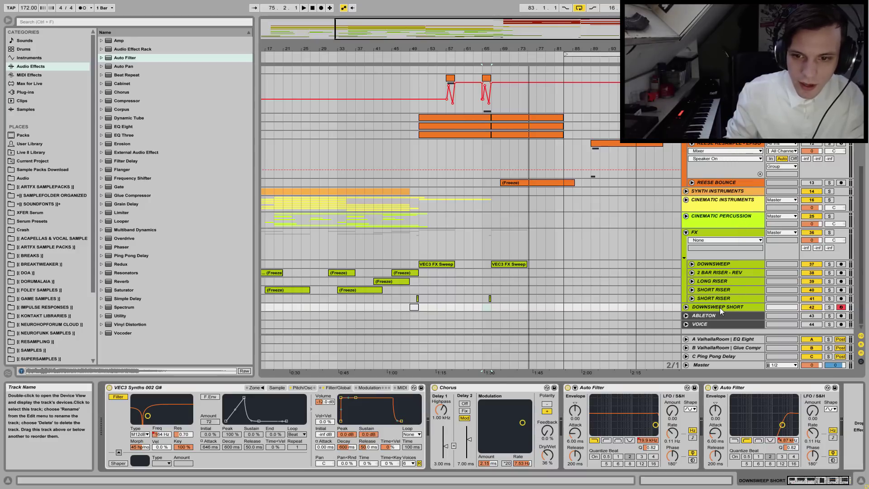
# - Move the DOWNSWEEP SHORT track into the FX group directly below the DOWNSWEEP track
pyautogui.moveTo(719, 308); pyautogui.dragTo(712, 271)
pyautogui.click(692, 281)
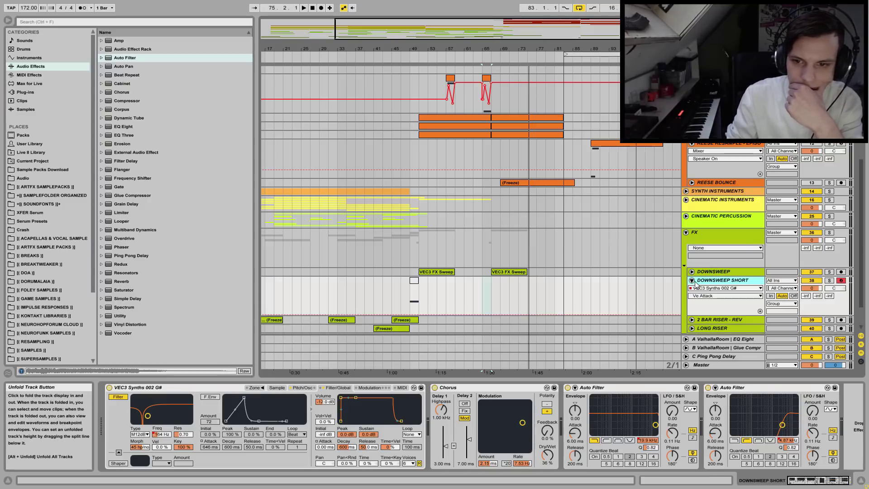
pyautogui.click(692, 281)
# - Audition the short downsweep clip leading into the drop from bar 49, and collapse the FX group
pyautogui.click(411, 281)
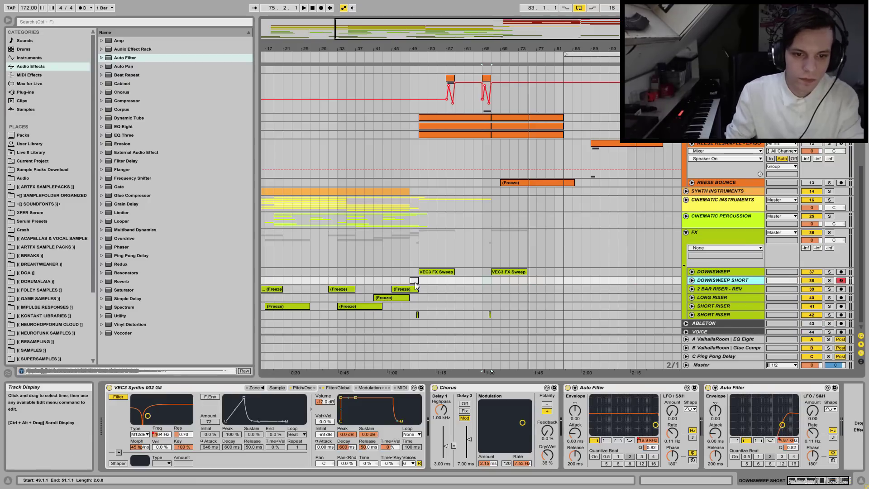
pyautogui.press('space')
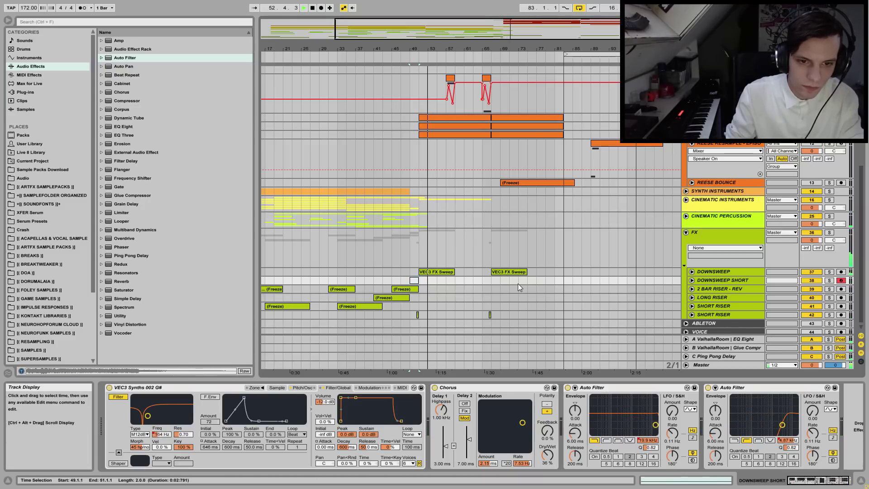
pyautogui.click(715, 290)
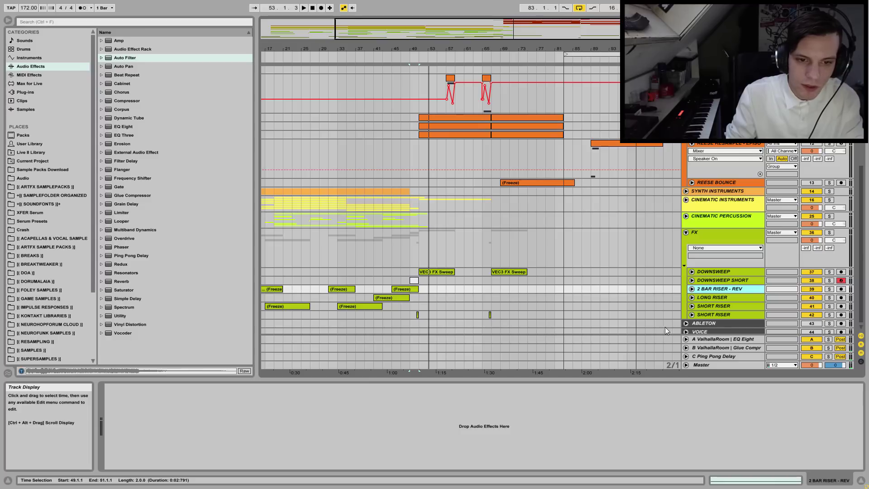
pyautogui.click(686, 232)
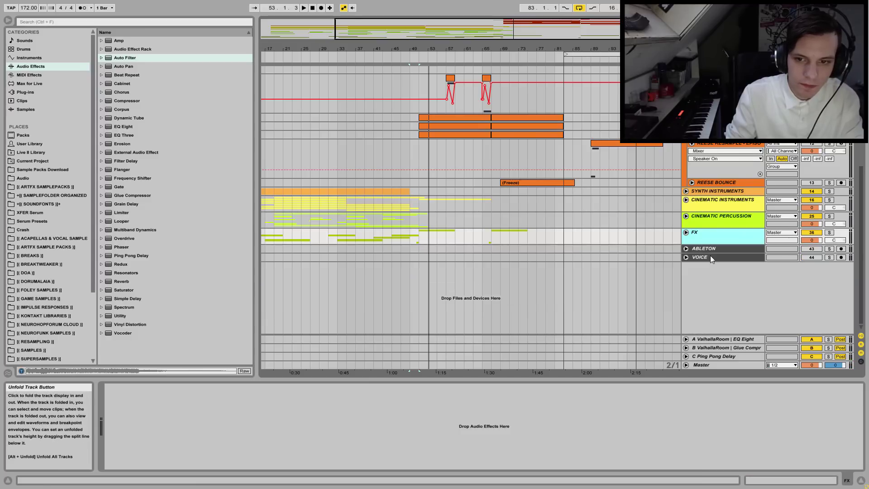
# - Delete the spare reese resample clips between bars 95 and 115 on tracks 5 to 11 in the BASS group
pyautogui.scroll(10, 709, 256)
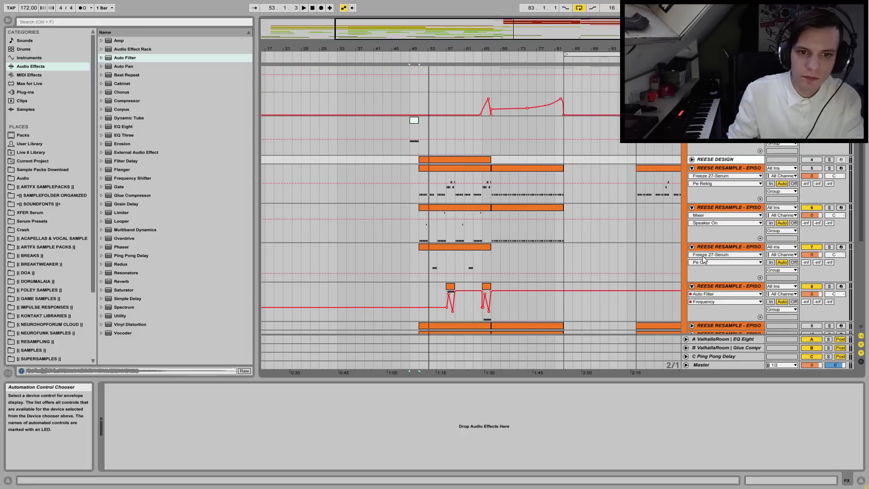
pyautogui.scroll(2, 704, 259)
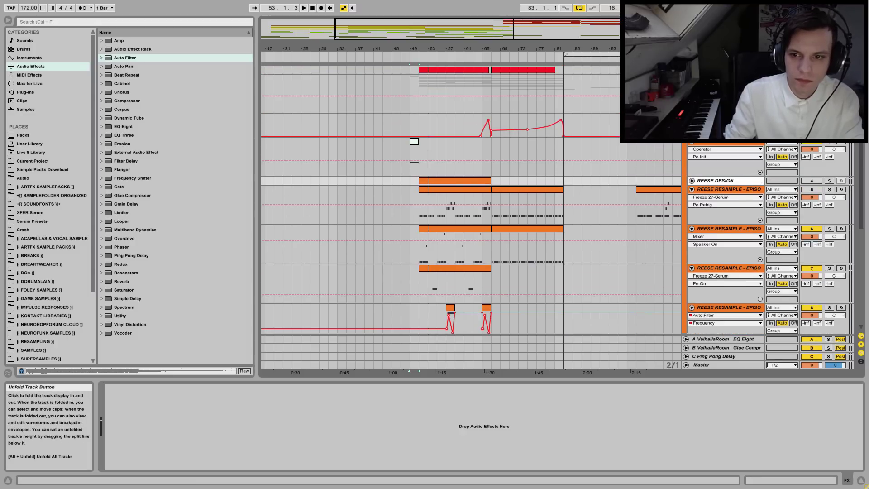
pyautogui.click(686, 79)
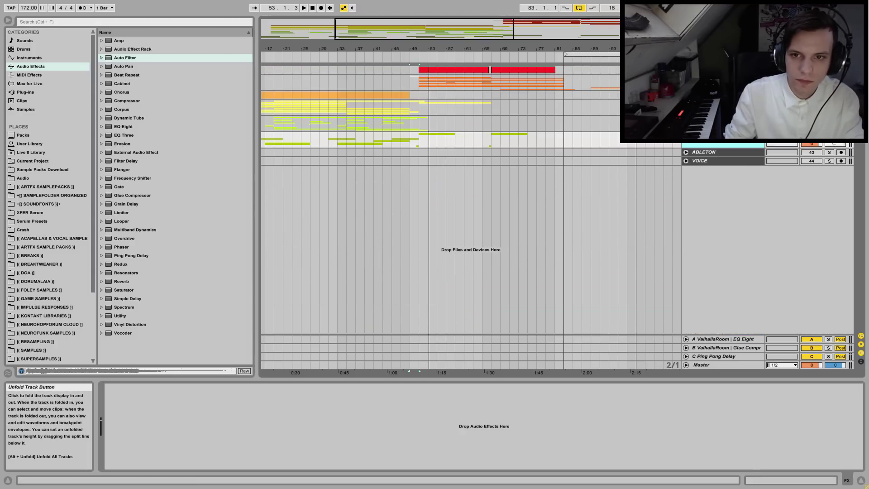
pyautogui.click(635, 76)
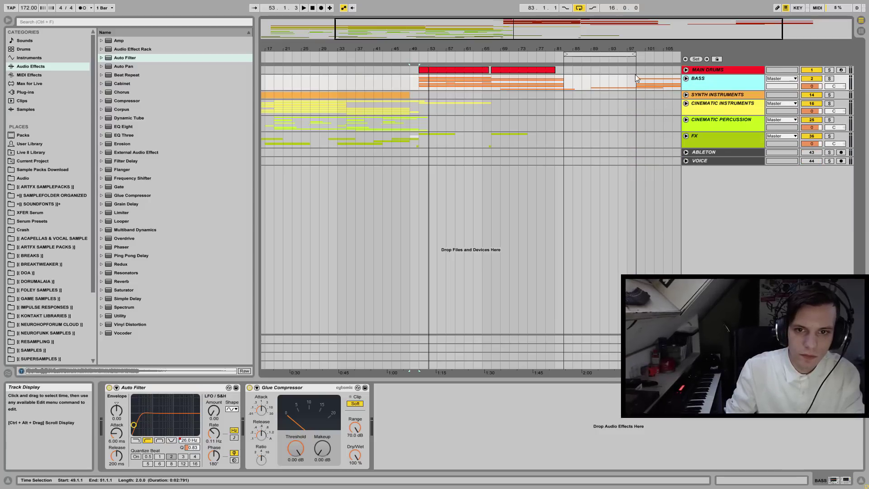
pyautogui.click(686, 78)
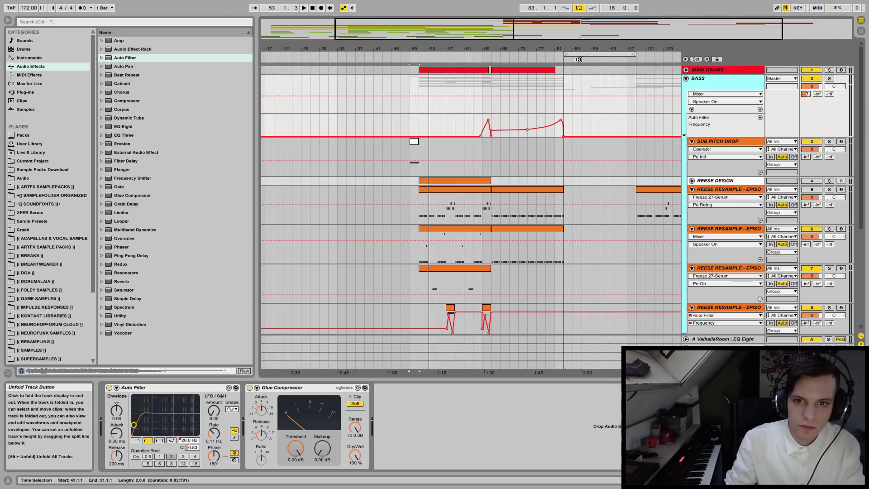
pyautogui.moveTo(579, 50); pyautogui.dragTo(580, 43)
pyautogui.scroll(-5, 594, 230)
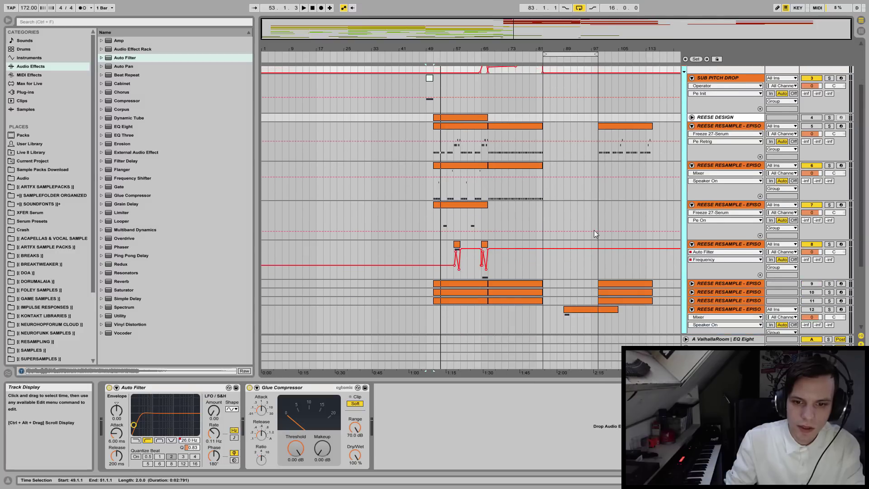
pyautogui.moveTo(662, 284); pyautogui.dragTo(622, 140)
pyautogui.click(654, 278)
pyautogui.moveTo(656, 265); pyautogui.dragTo(584, 109)
pyautogui.press('Delete')
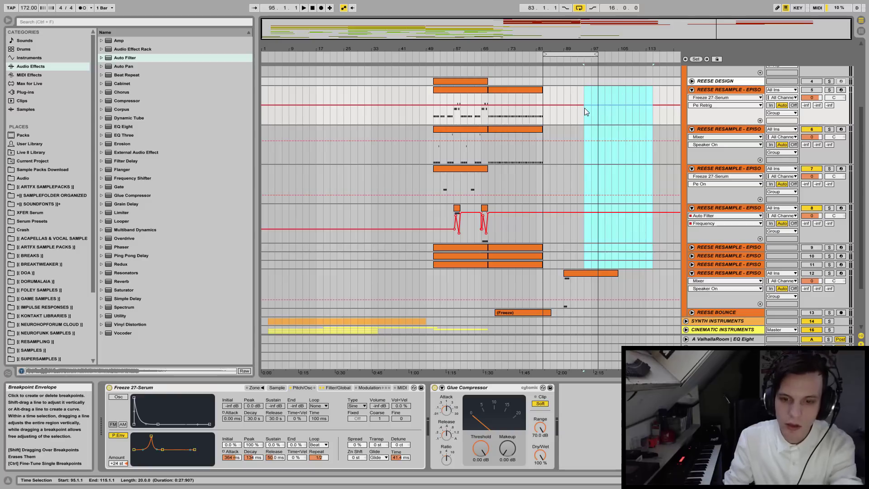
# - Move the track 12 reese resample clip to start at bar 51 and the REESE BOUNCE clip to start at bar 65
pyautogui.moveTo(553, 289); pyautogui.dragTo(451, 279)
pyautogui.click(549, 312)
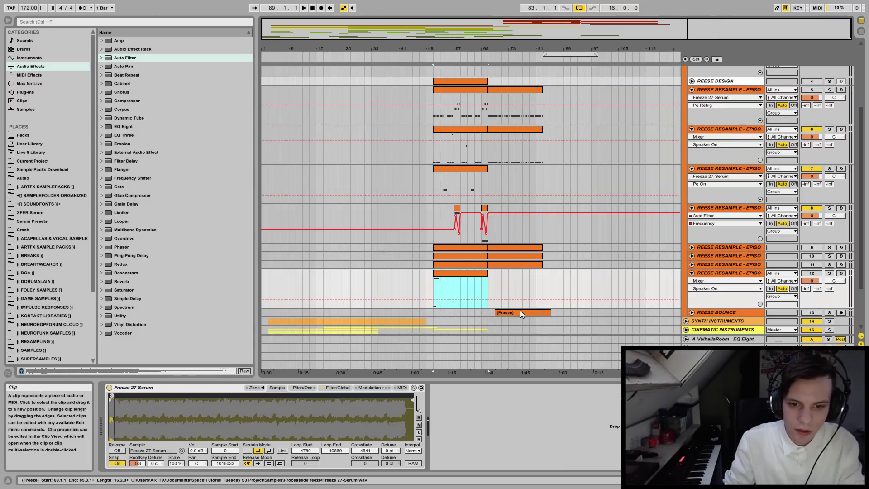
pyautogui.moveTo(520, 312); pyautogui.dragTo(502, 312)
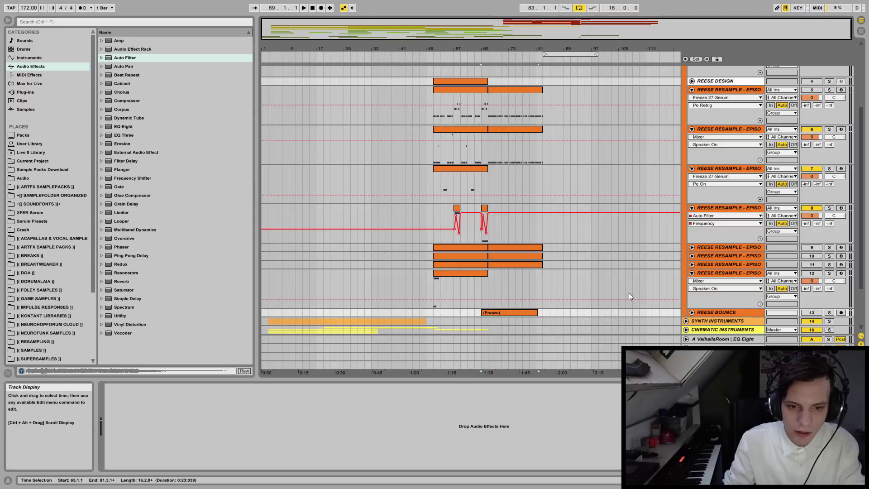
# - Fold track 12 and REESE BOUNCE, and move reese resample tracks 6 to 8 directly above the REESE DESIGN track
pyautogui.scroll(-1, 692, 314)
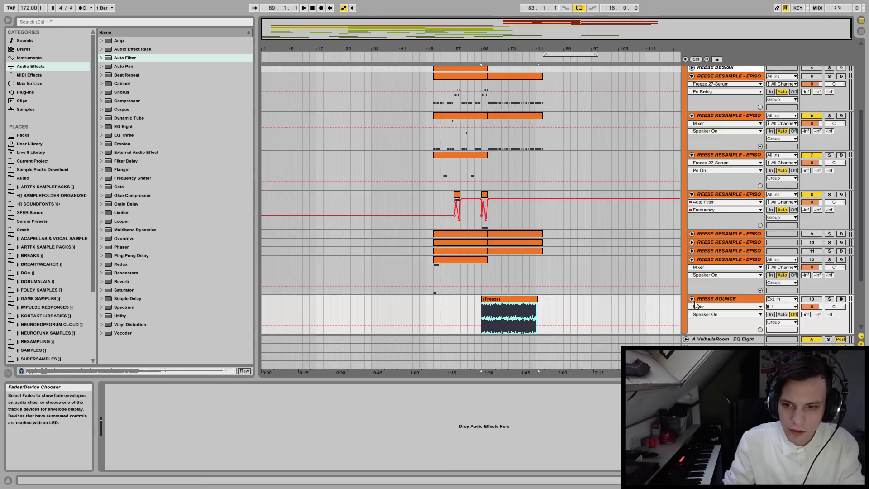
pyautogui.click(692, 260)
pyautogui.scroll(4, 704, 277)
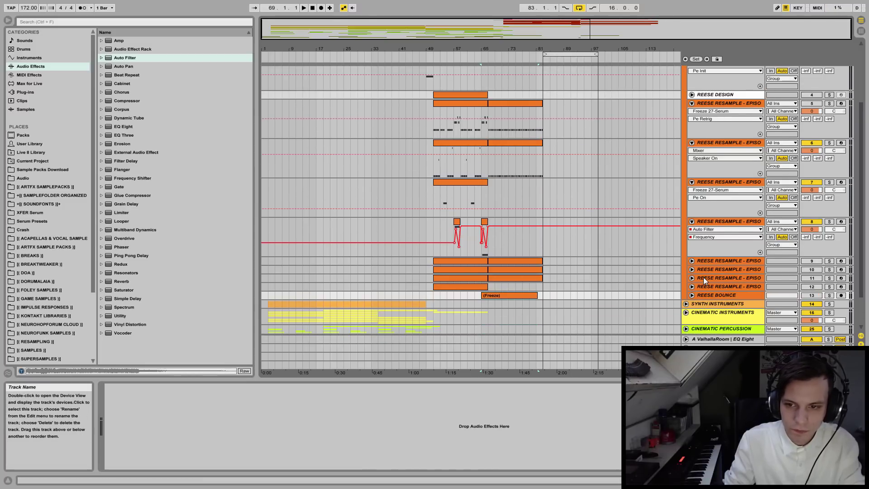
pyautogui.click(717, 258)
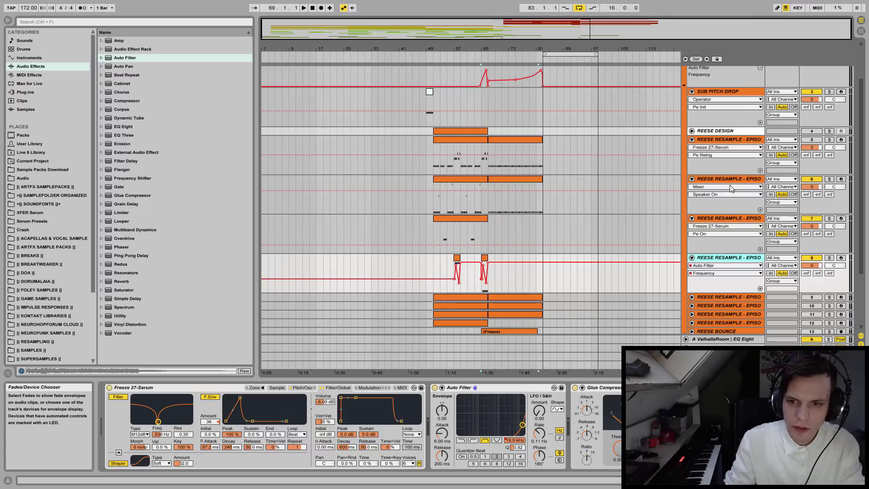
pyautogui.click(727, 182)
pyautogui.moveTo(725, 183); pyautogui.dragTo(725, 135)
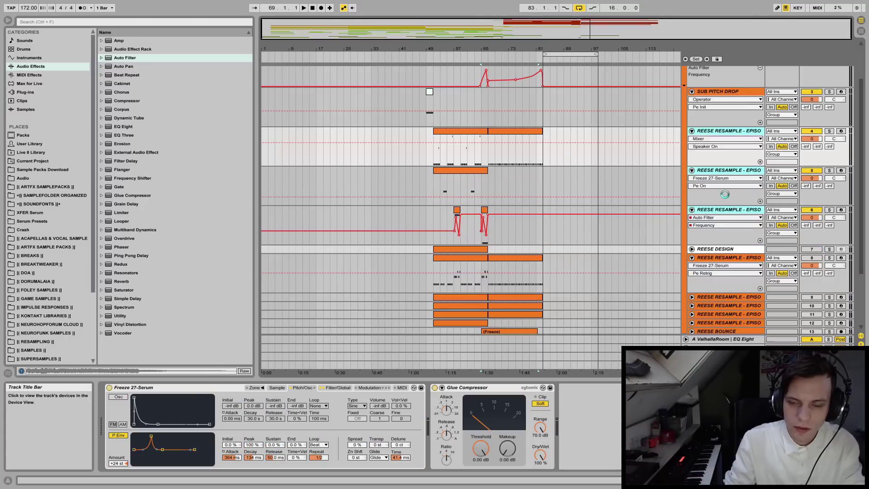
# - Fold SUB PITCH DROP and all reese resample tracks that are still unfolded in the BASS group
pyautogui.click(691, 257)
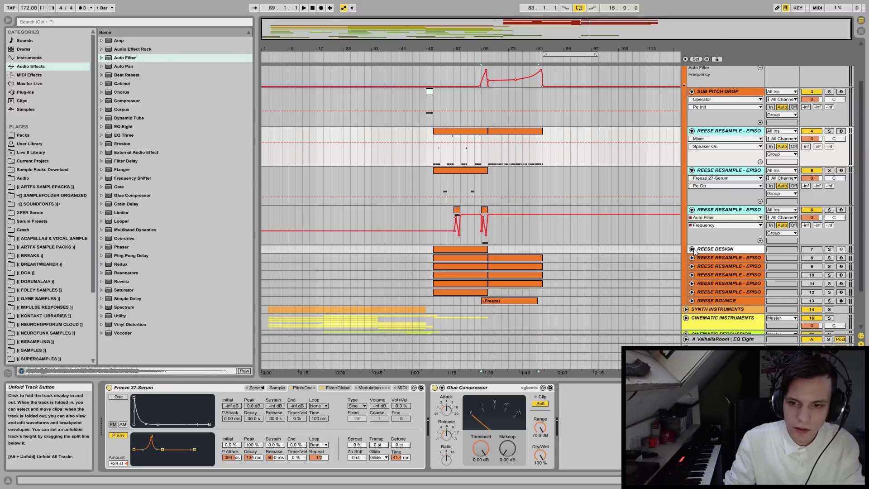
pyautogui.moveTo(862, 272); pyautogui.dragTo(863, 175)
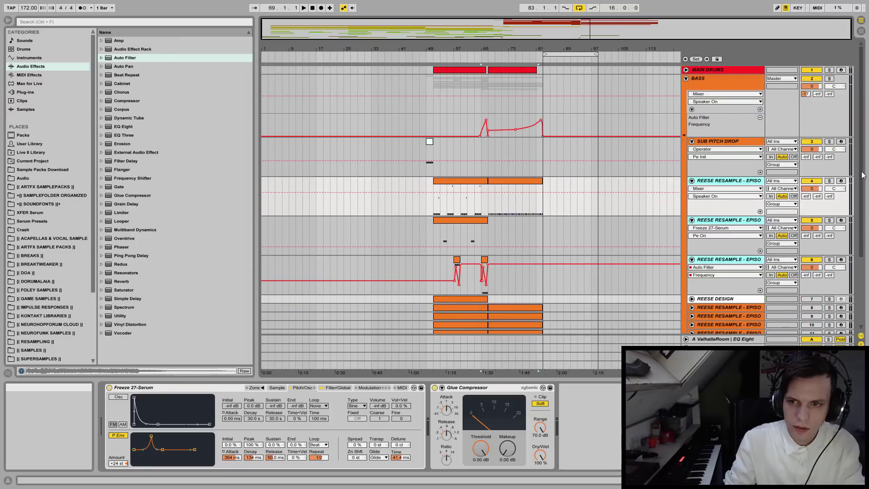
pyautogui.click(692, 141)
pyautogui.click(692, 150)
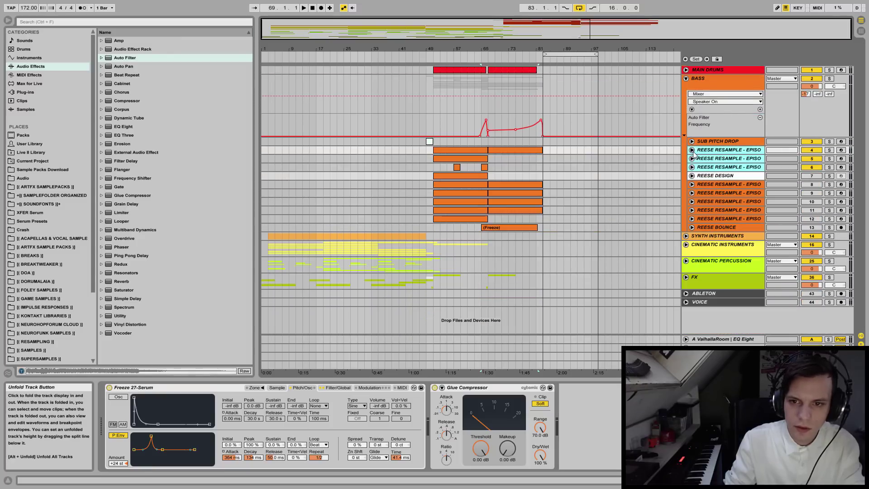
# - Try to recolour the REESE DESIGN track orange to match the other bass tracks
pyautogui.click(722, 201)
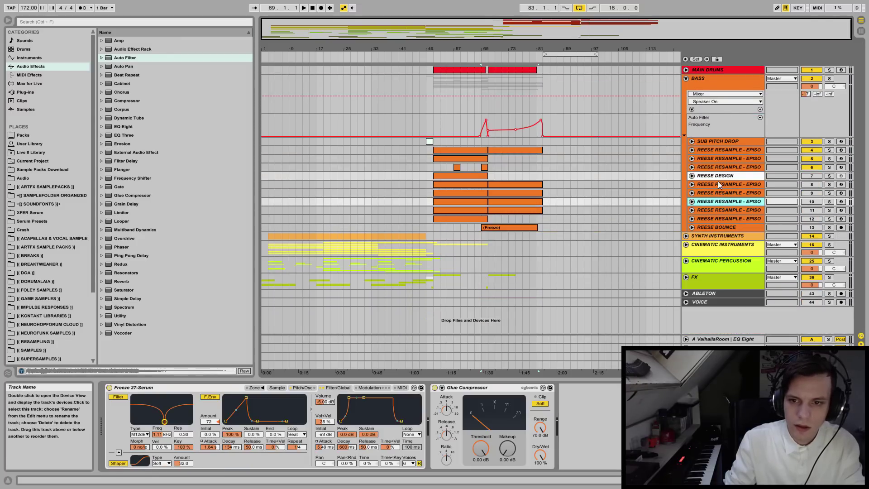
pyautogui.rightClick(714, 176)
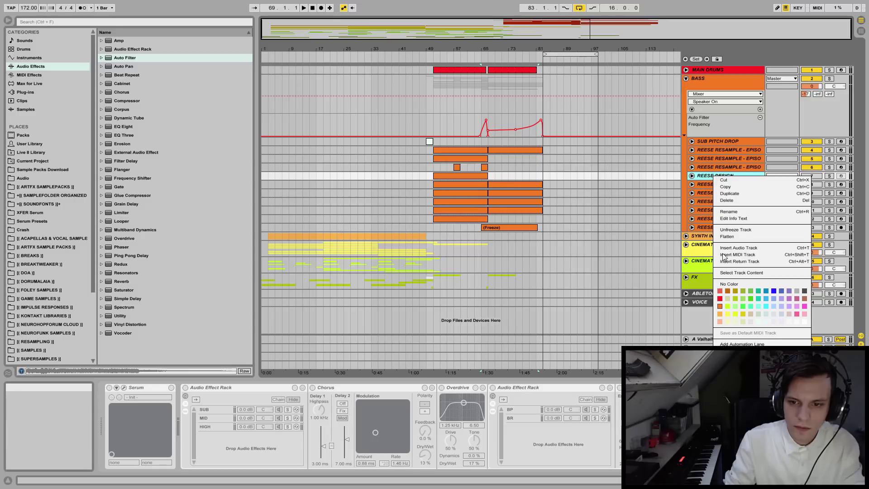
pyautogui.click(719, 306)
pyautogui.click(723, 219)
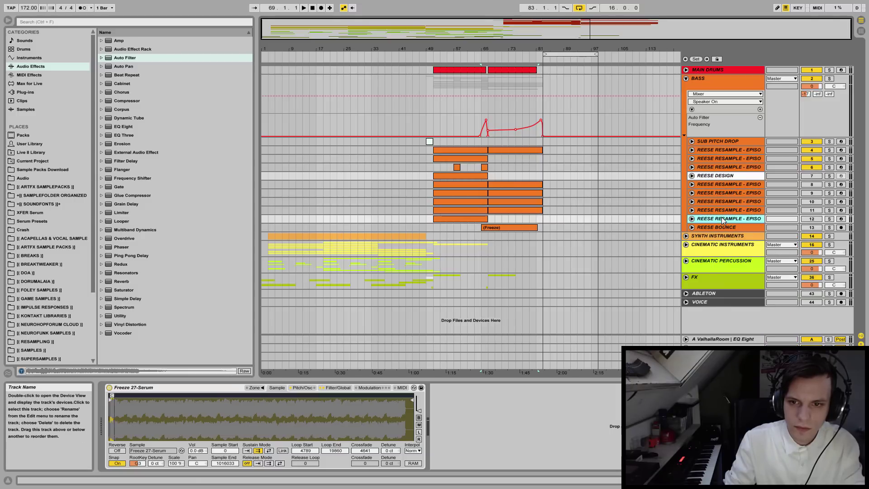
# - Recolour the white SUB PITCH DROP clip at bar 49 orange, and collapse the BASS group
pyautogui.click(685, 79)
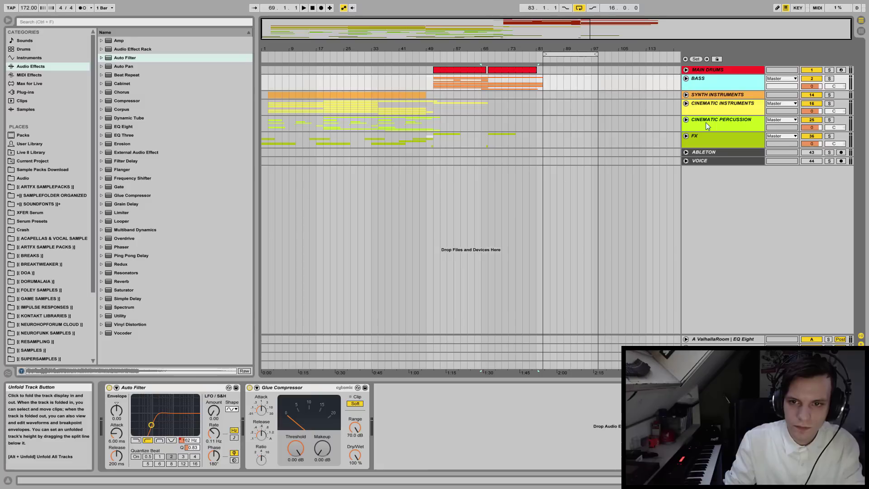
pyautogui.click(702, 142)
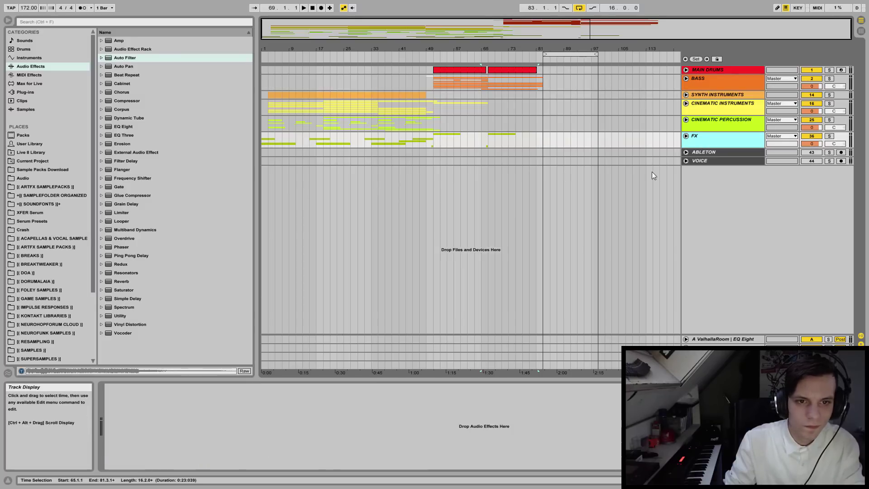
pyautogui.click(686, 79)
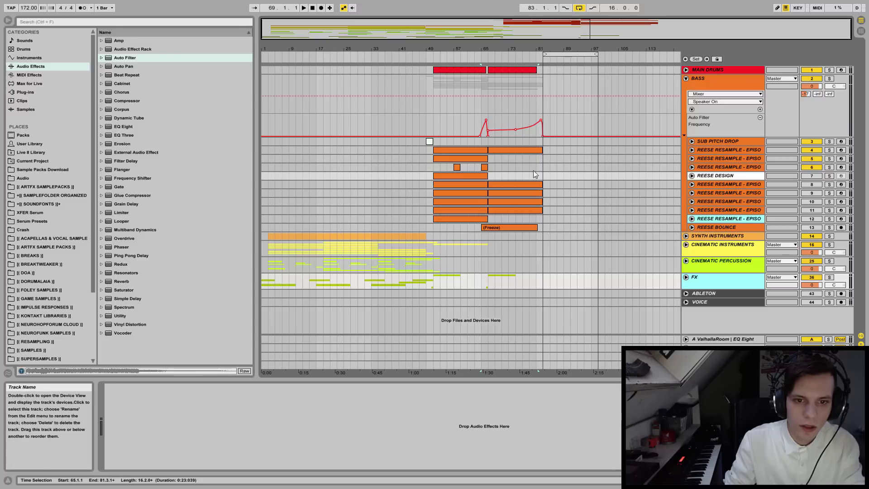
pyautogui.rightClick(429, 141)
pyautogui.click(439, 268)
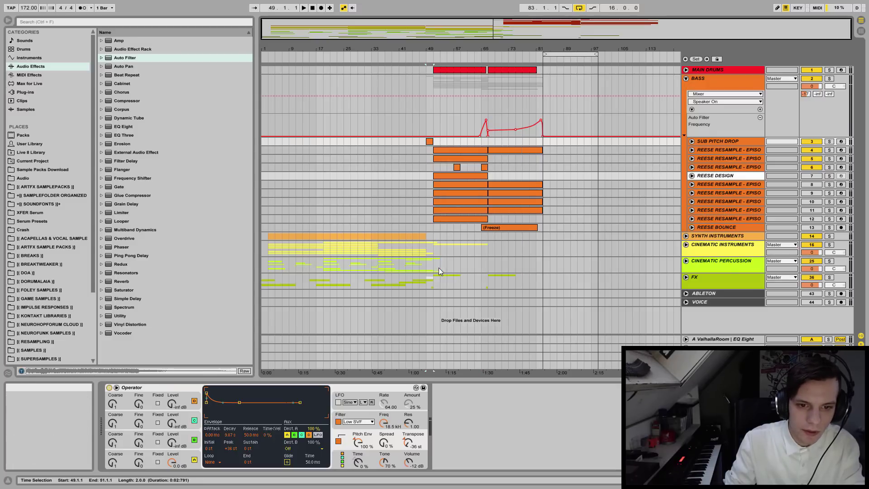
pyautogui.click(686, 78)
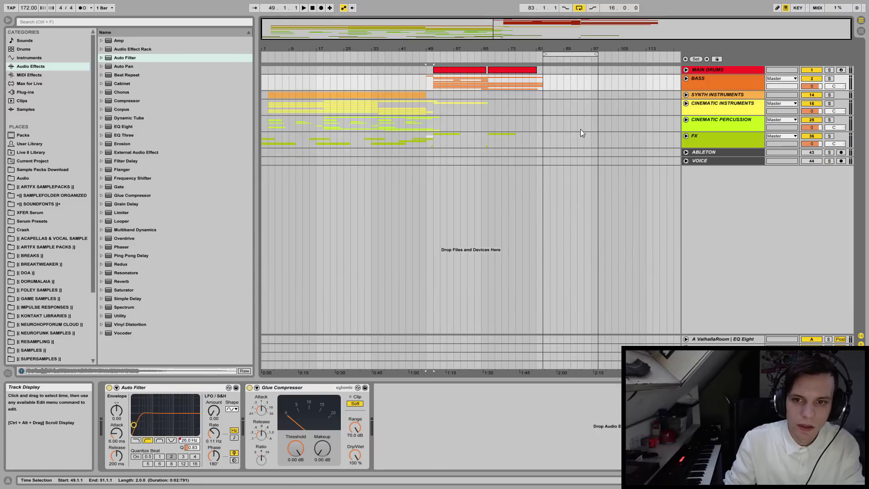
# - Play the arrangement from bar 1, and recolour the white DOWNSWEEP SHORT clip at bar 49 lime green like the other FX clips
pyautogui.click(262, 75)
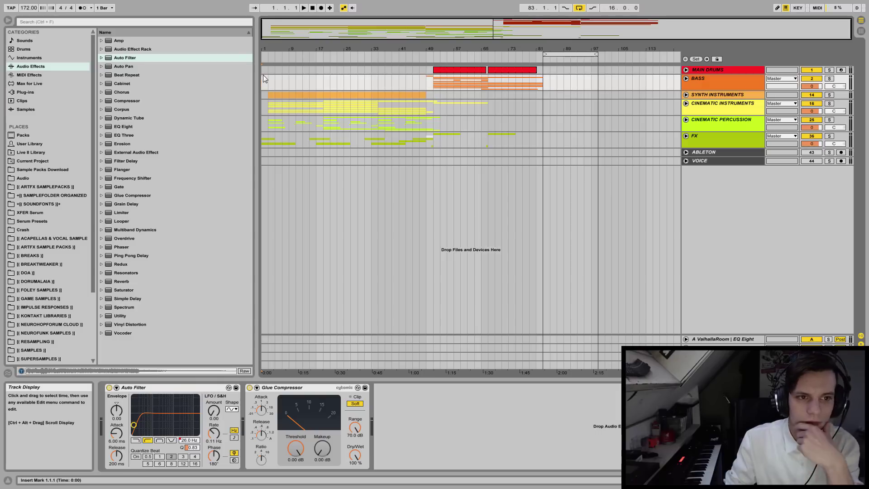
pyautogui.press('space')
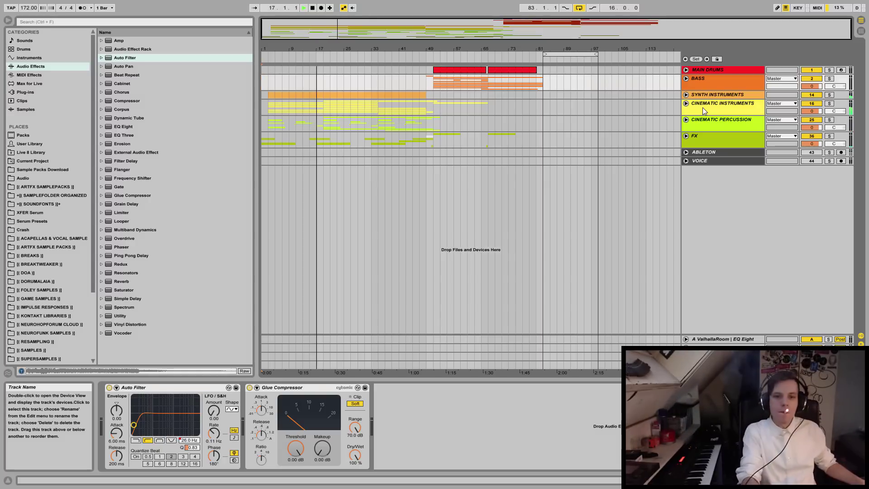
pyautogui.click(686, 136)
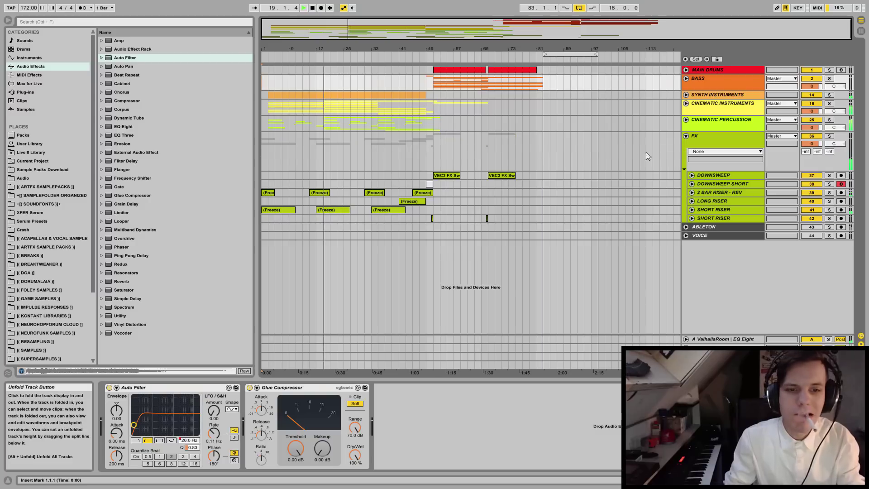
pyautogui.click(429, 184)
pyautogui.rightClick(430, 184)
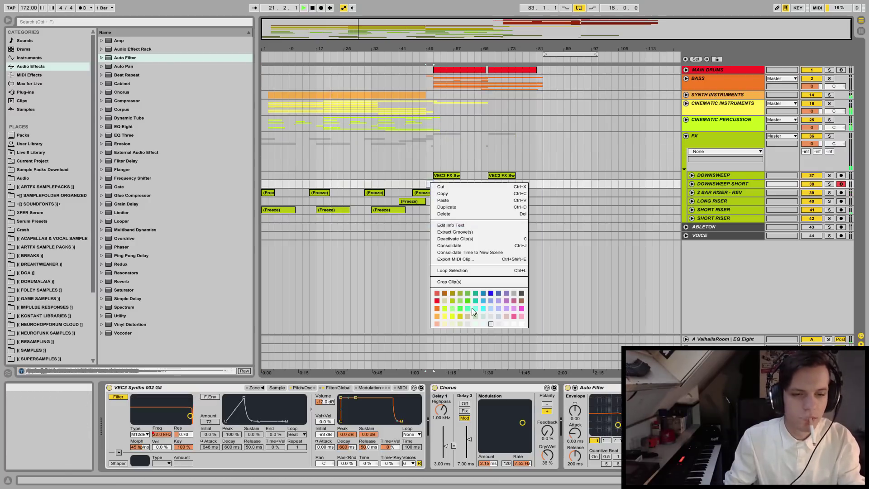
pyautogui.click(453, 301)
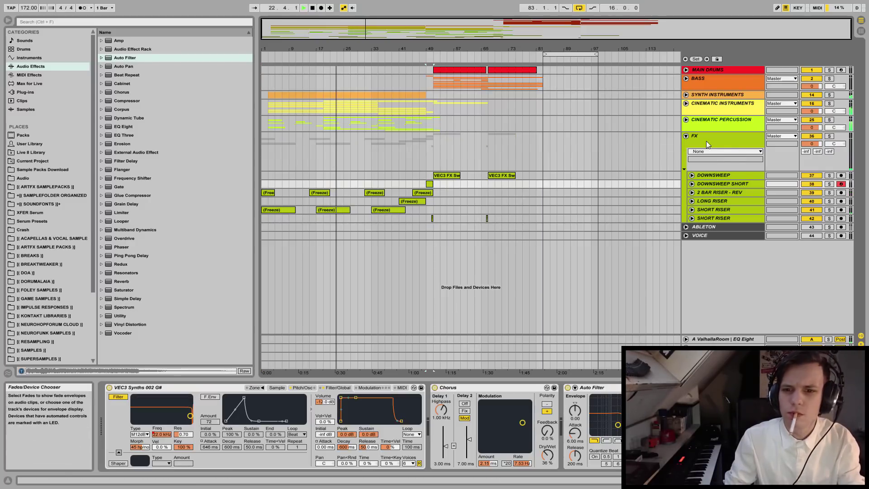
pyautogui.click(686, 136)
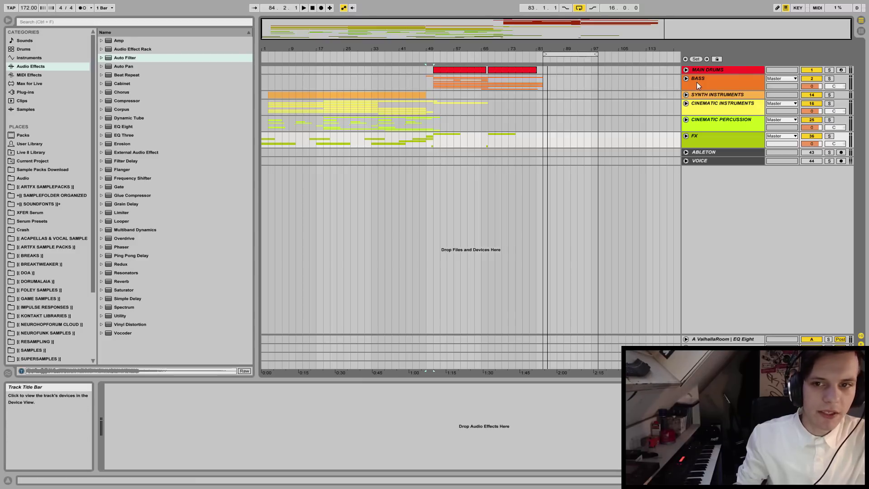
# - Expand the BASS group and review the reese section from bar 51 to 67 and its continuation to bar 83
pyautogui.click(685, 79)
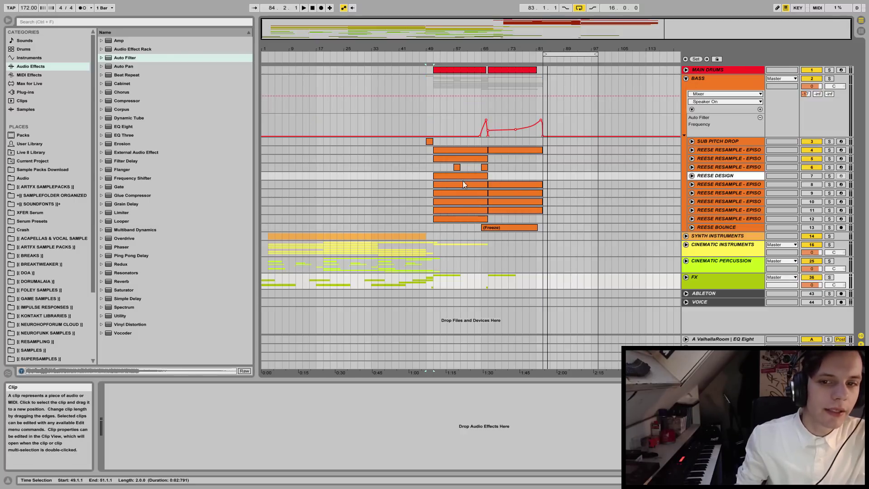
pyautogui.click(460, 150)
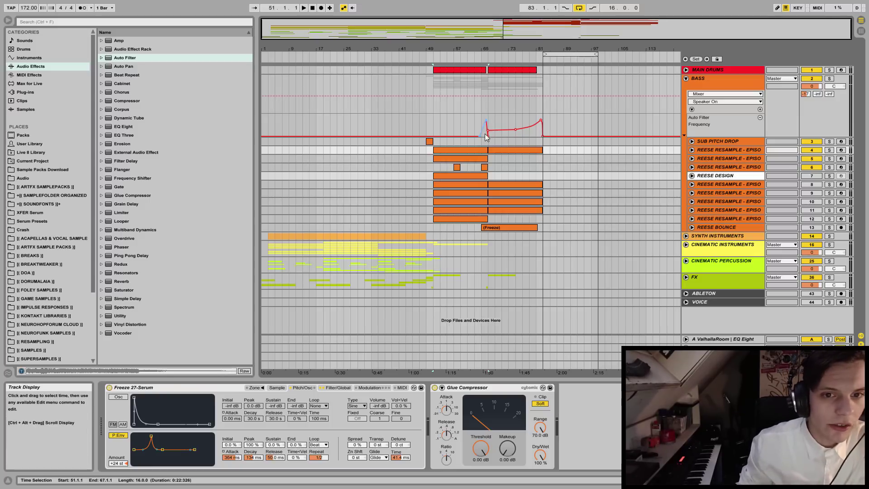
pyautogui.click(488, 142)
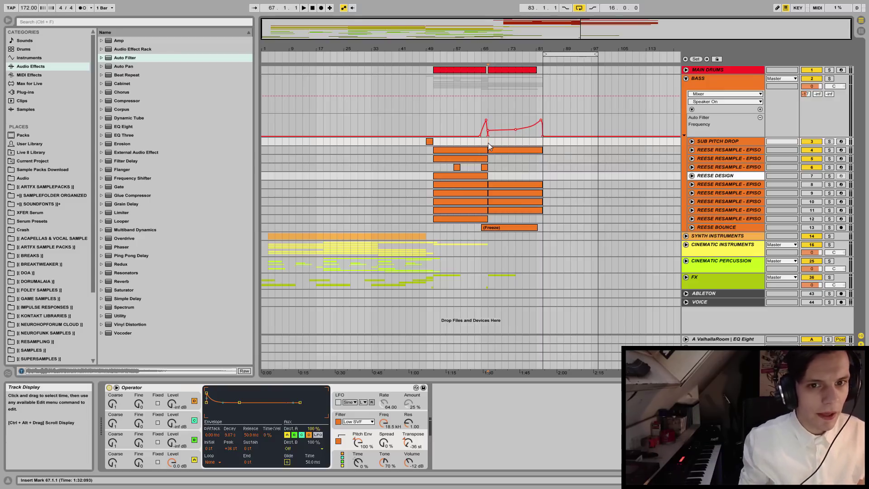
pyautogui.moveTo(488, 146); pyautogui.dragTo(538, 152)
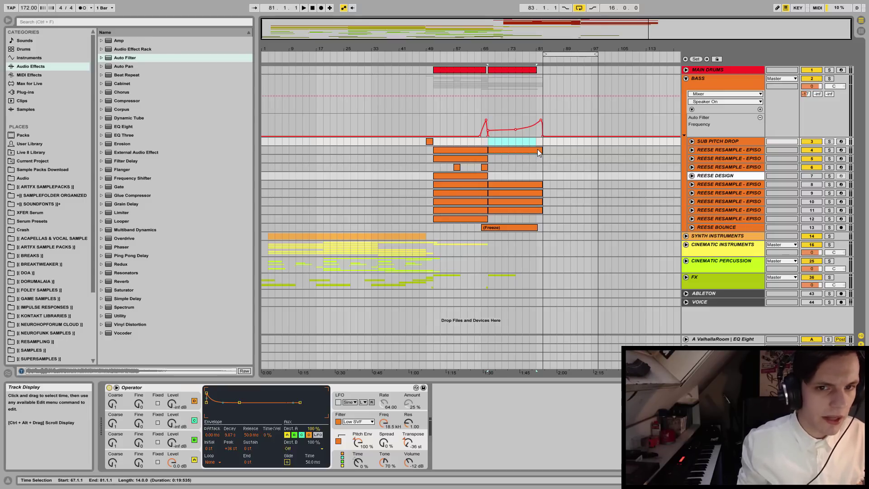
pyautogui.click(544, 156)
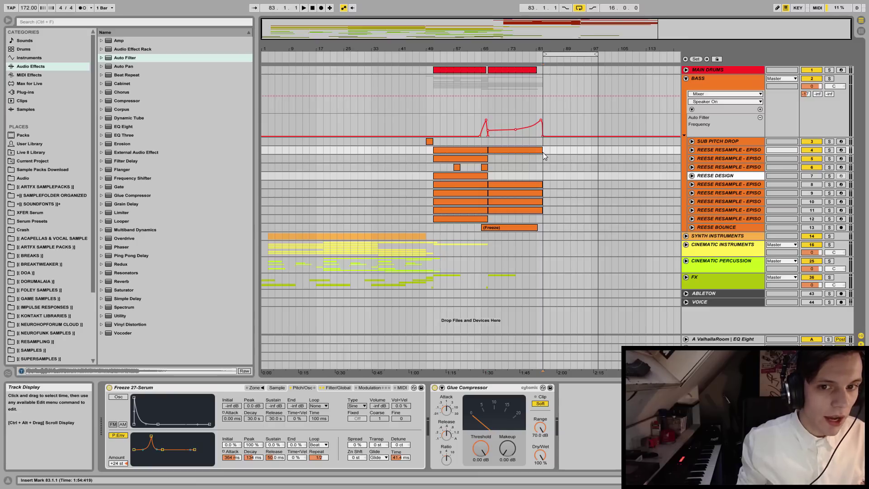